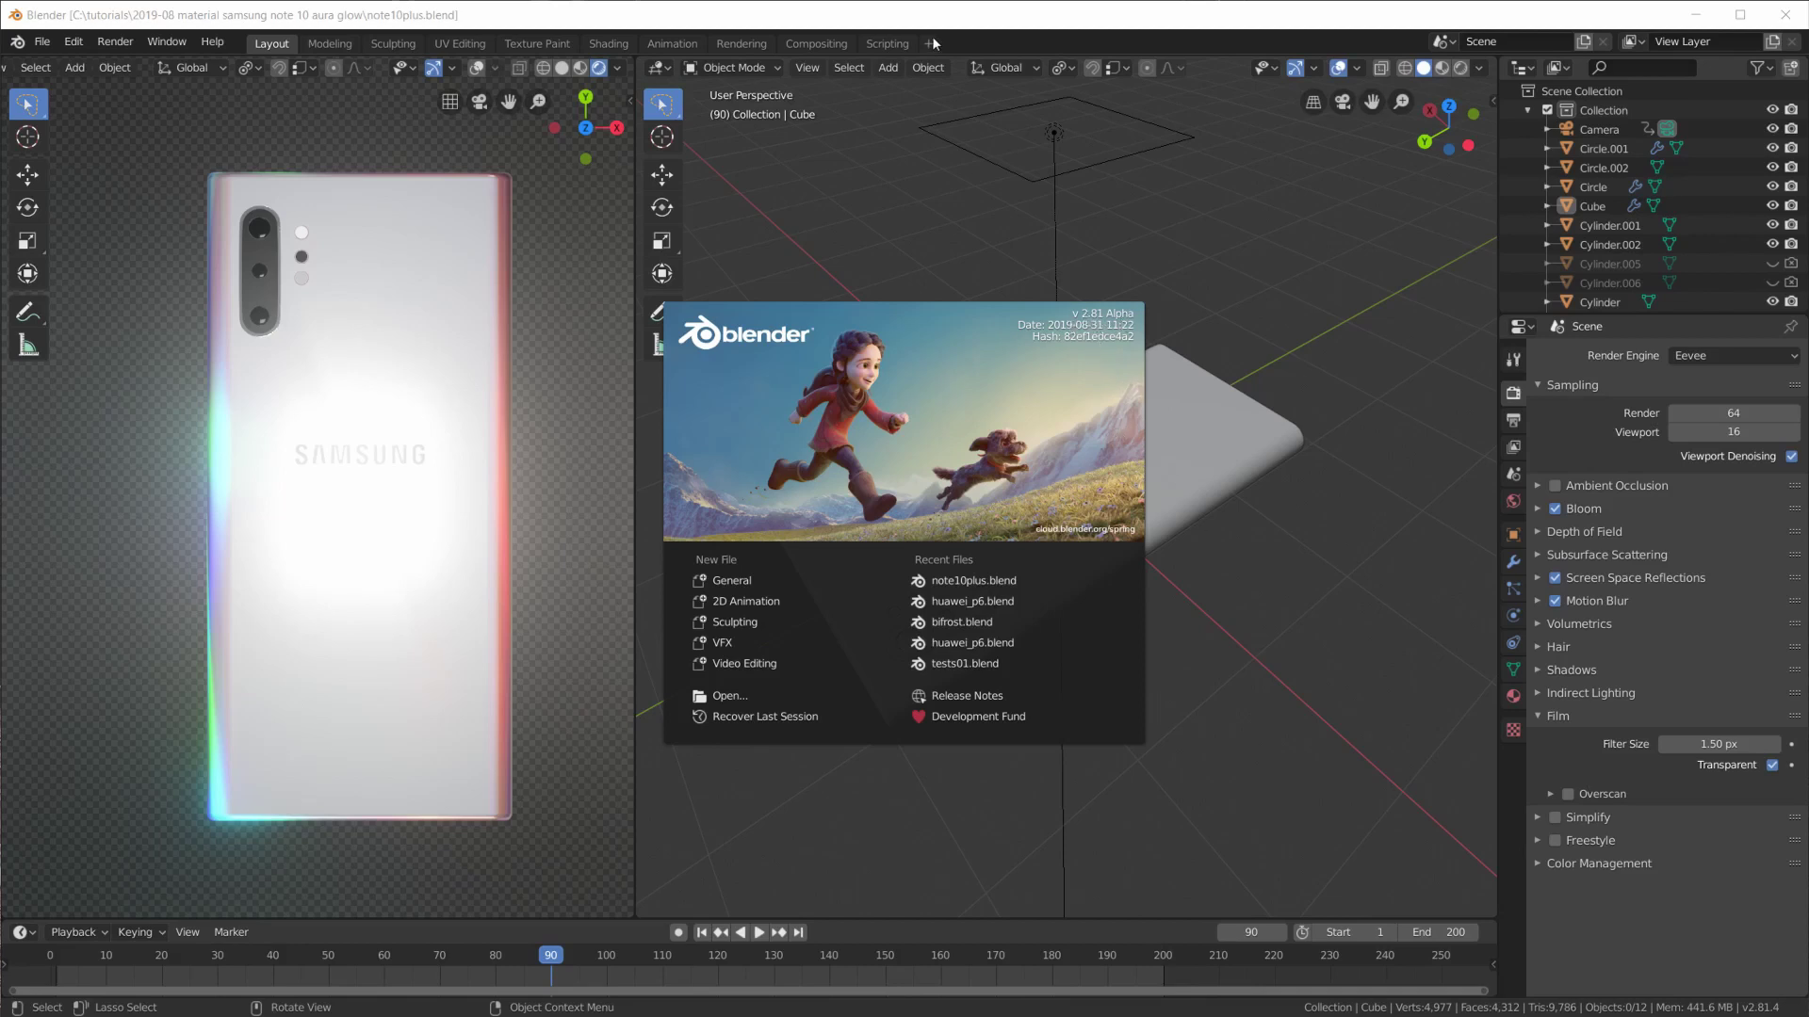
Close the splash screen and select the phone body and its camera-module ring.
{"action": "left_click", "coordinate": [1153, 388]}
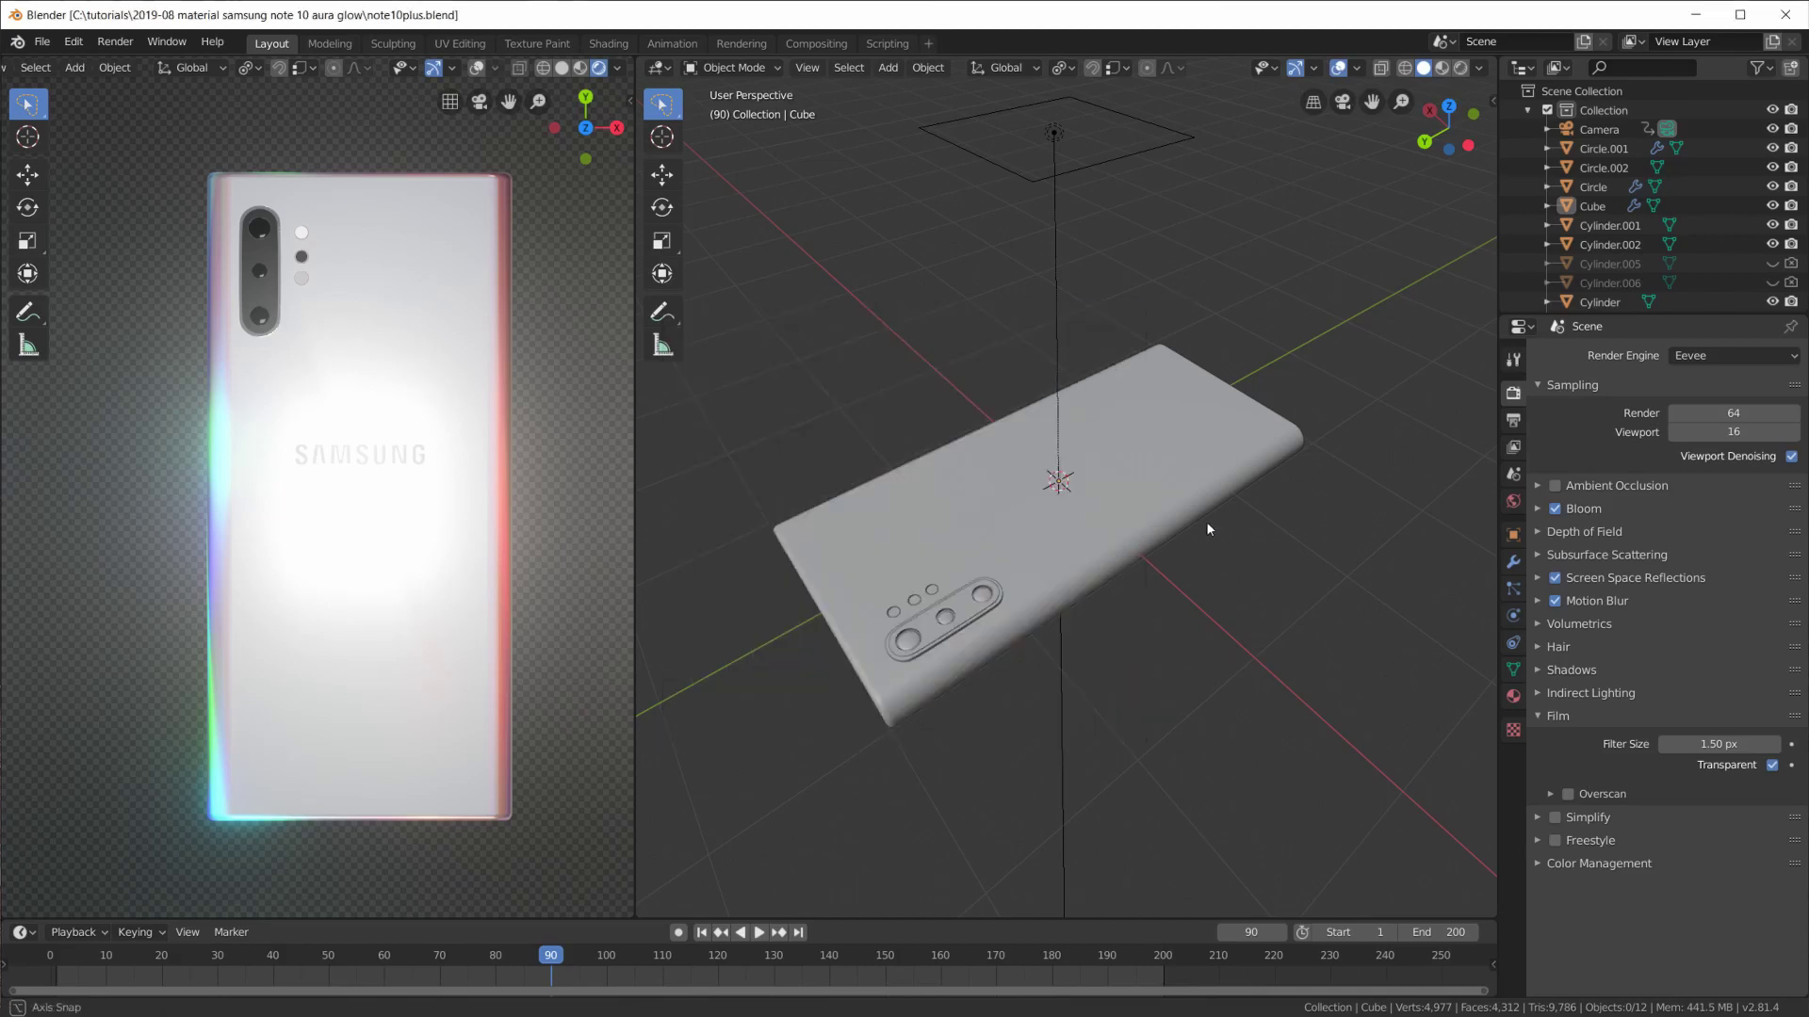
{"action": "mouse_move", "coordinate": [1208, 529]}
{"action": "middle_mouse_down"}
{"action": "mouse_move", "coordinate": [1014, 579]}
{"action": "mouse_move", "coordinate": [1129, 552]}
{"action": "mouse_move", "coordinate": [1124, 604]}
{"action": "mouse_move", "coordinate": [1208, 597]}
{"action": "mouse_move", "coordinate": [1185, 663]}
{"action": "mouse_move", "coordinate": [1237, 604]}
{"action": "mouse_move", "coordinate": [1158, 605]}
{"action": "mouse_move", "coordinate": [1179, 616]}
{"action": "mouse_move", "coordinate": [1116, 657]}
{"action": "middle_mouse_up"}
{"action": "left_click", "coordinate": [1098, 588]}
{"action": "scroll", "coordinate": [1117, 657], "scroll_direction": "up", "scroll_amount": 3}
{"action": "scroll", "coordinate": [1109, 670], "scroll_direction": "up", "scroll_amount": 2}
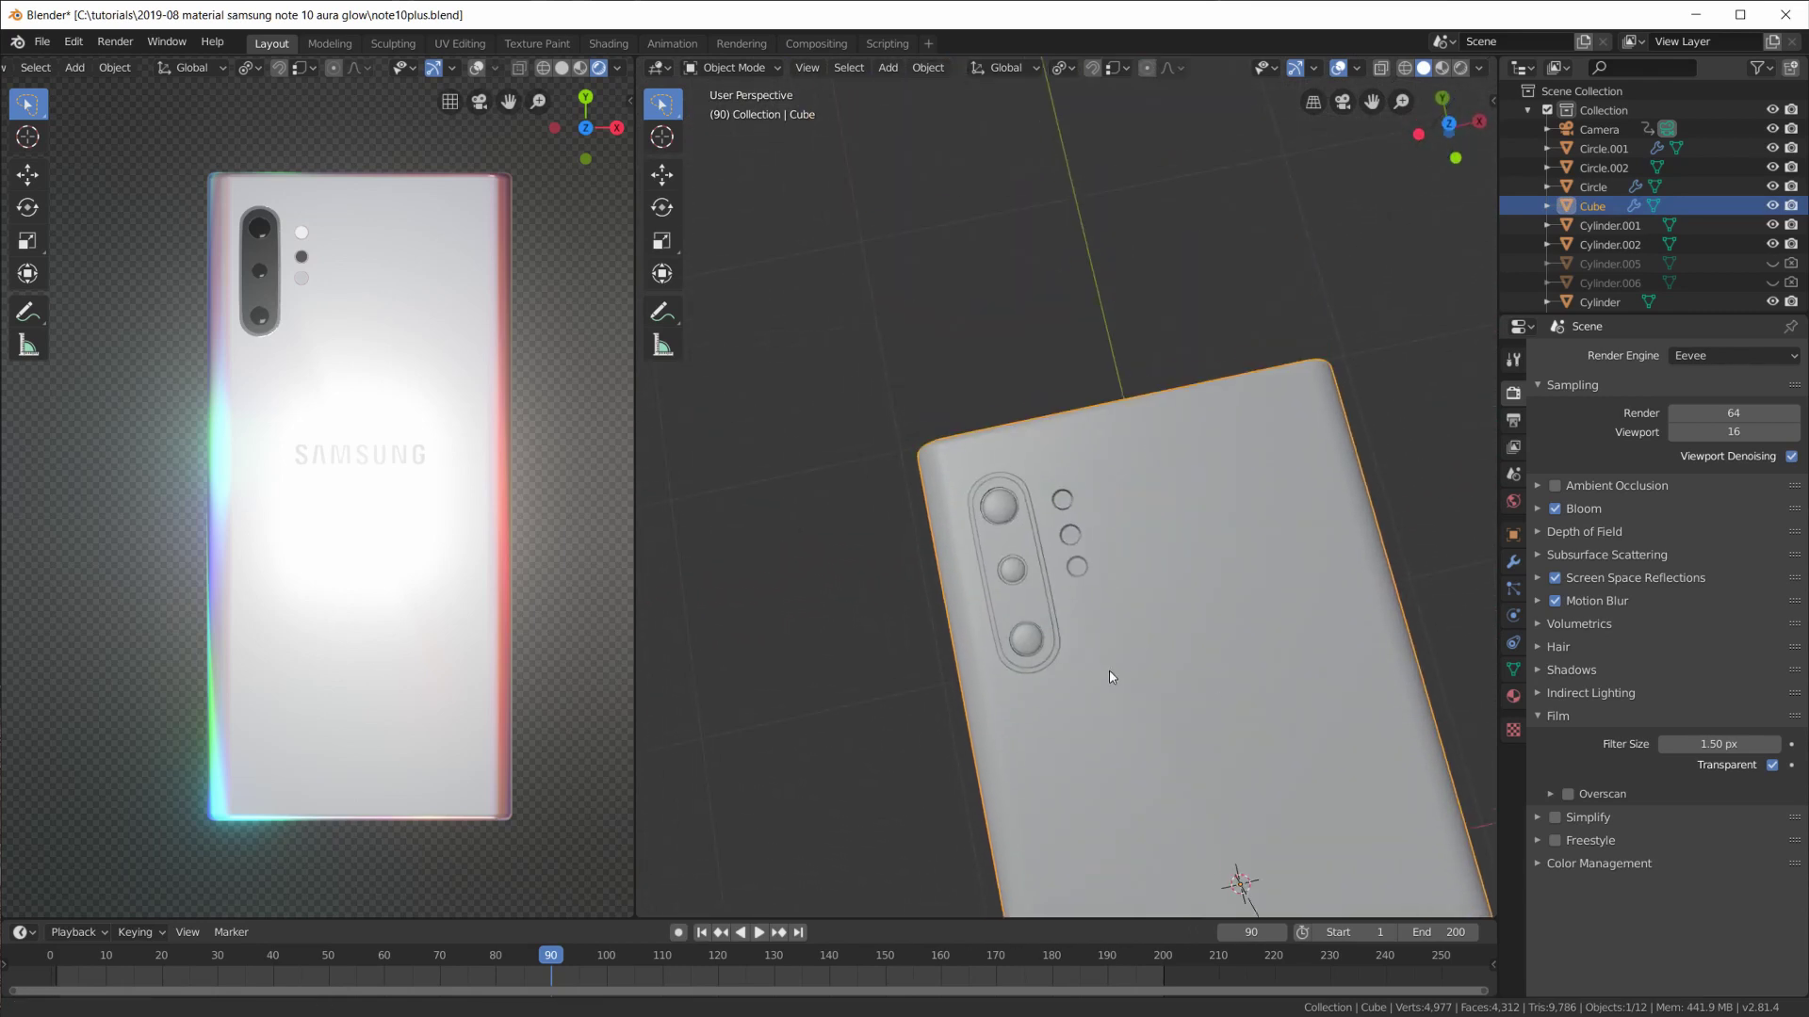
{"action": "left_click", "coordinate": [1023, 534]}
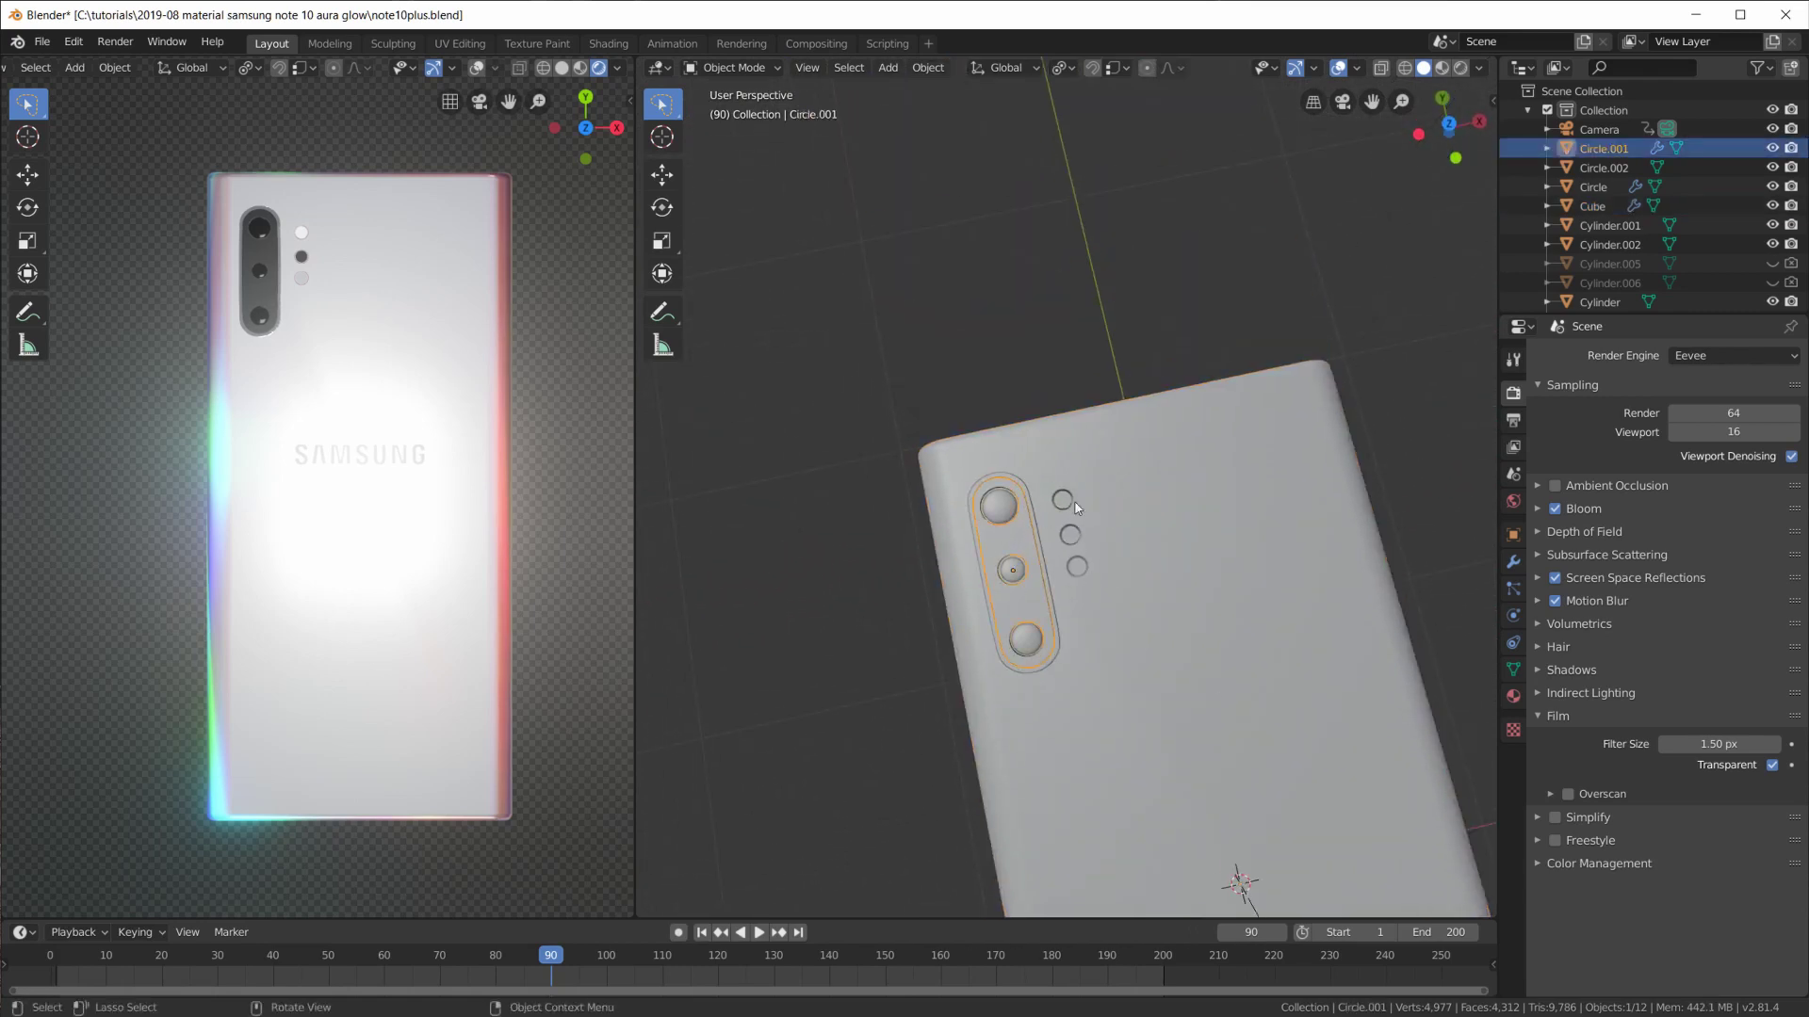
Orbit around the rendered phone and select the point light above it.
{"action": "middle_click_drag", "start_coordinate": [1189, 714], "coordinate": [1134, 495]}
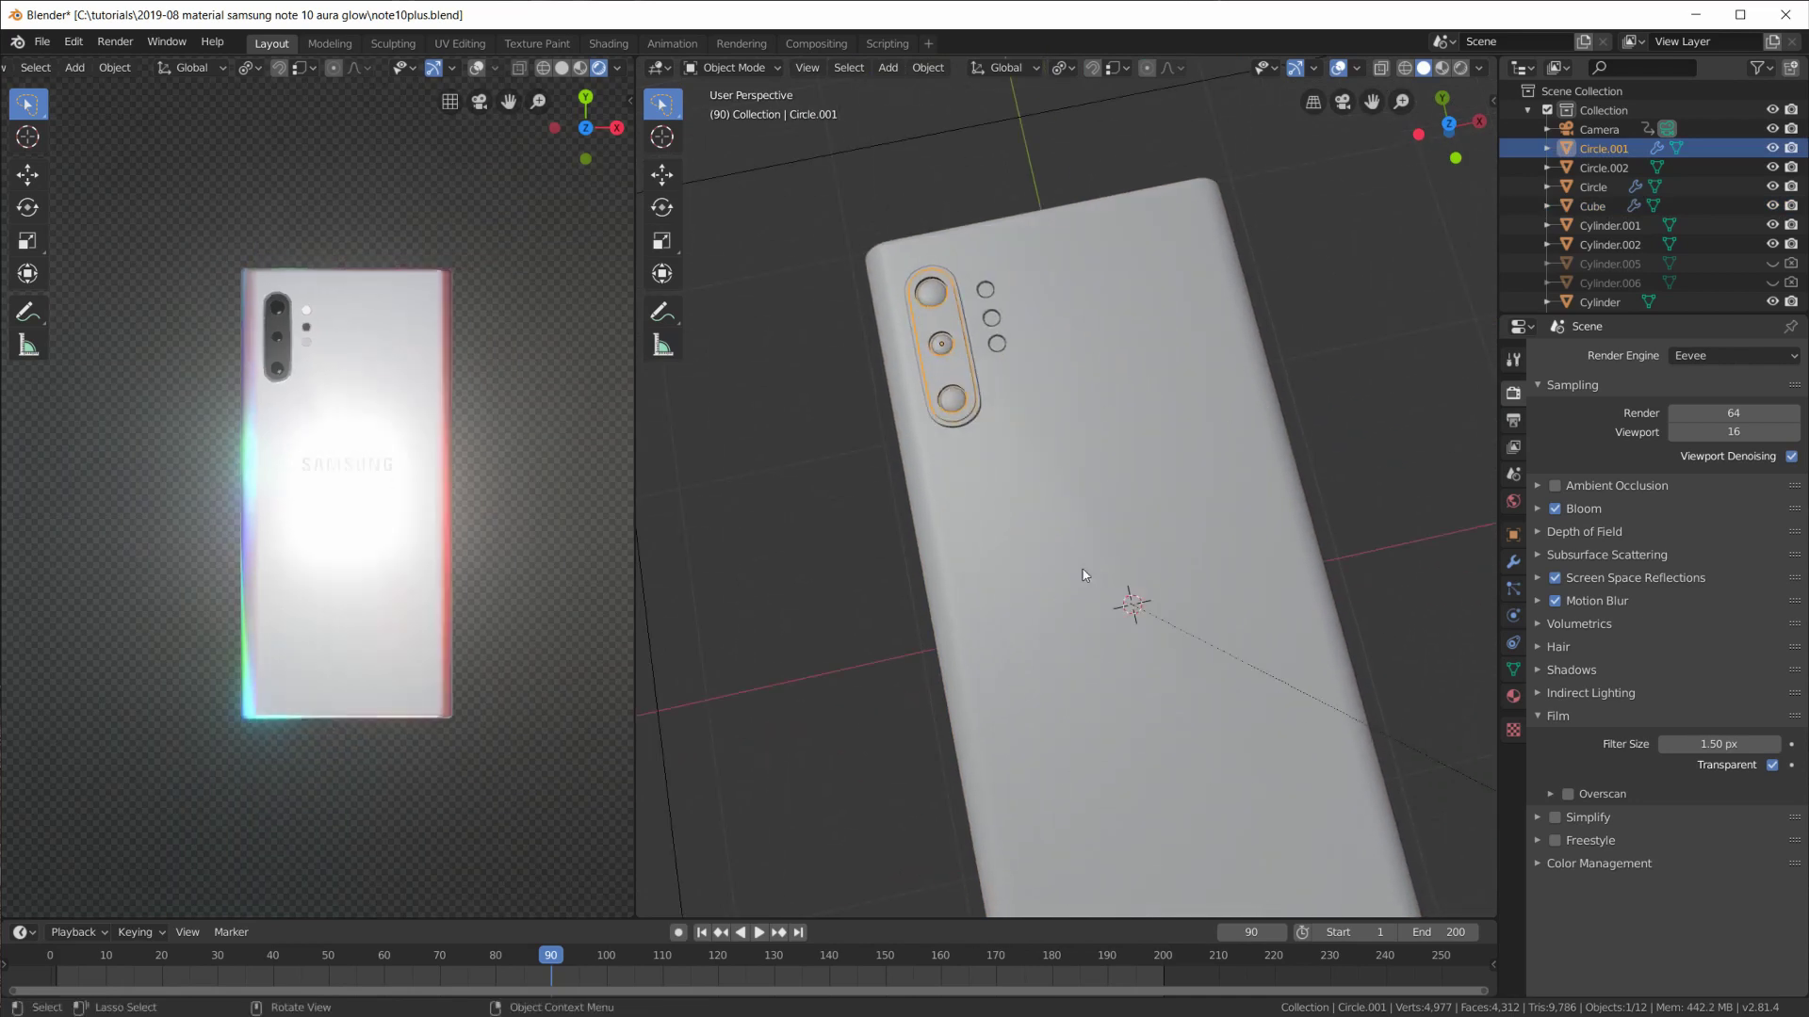
{"action": "scroll", "coordinate": [524, 536], "scroll_direction": "up", "scroll_amount": 2}
{"action": "middle_click_drag", "start_coordinate": [1224, 667], "coordinate": [1167, 602]}
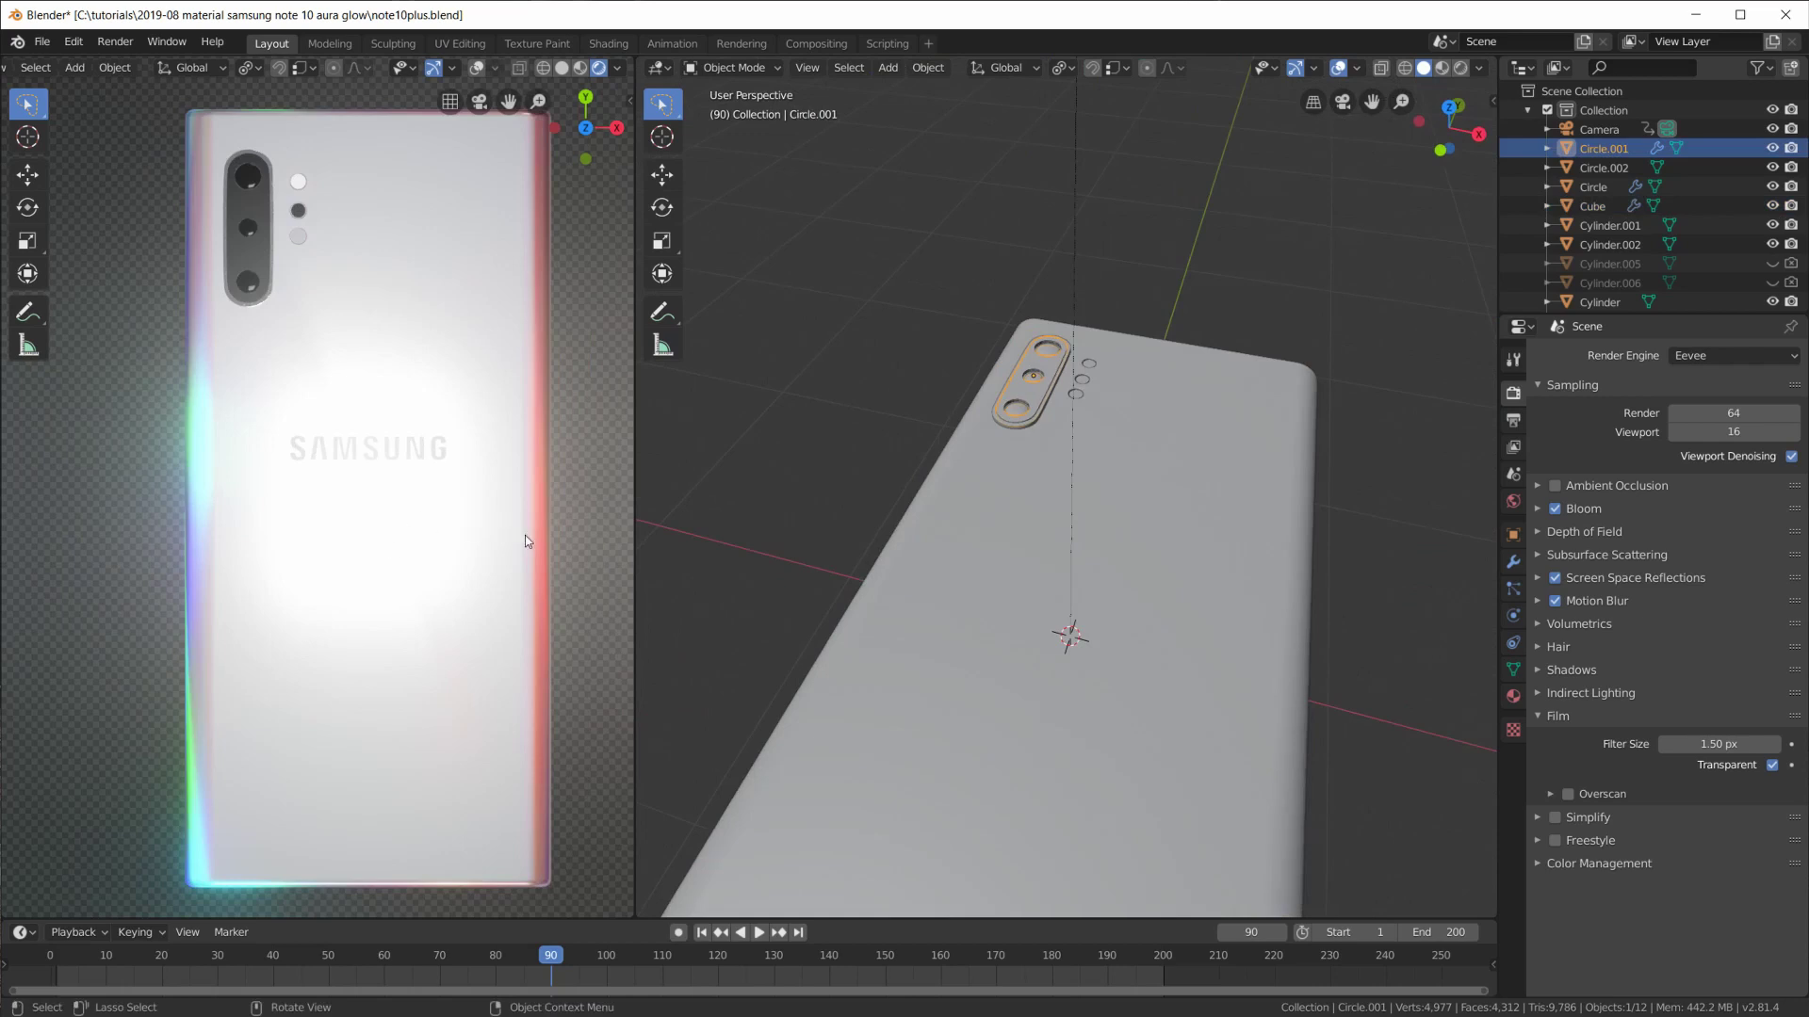
{"action": "mouse_move", "coordinate": [525, 536]}
{"action": "middle_mouse_down"}
{"action": "mouse_move", "coordinate": [604, 434]}
{"action": "mouse_move", "coordinate": [487, 552]}
{"action": "middle_mouse_up"}
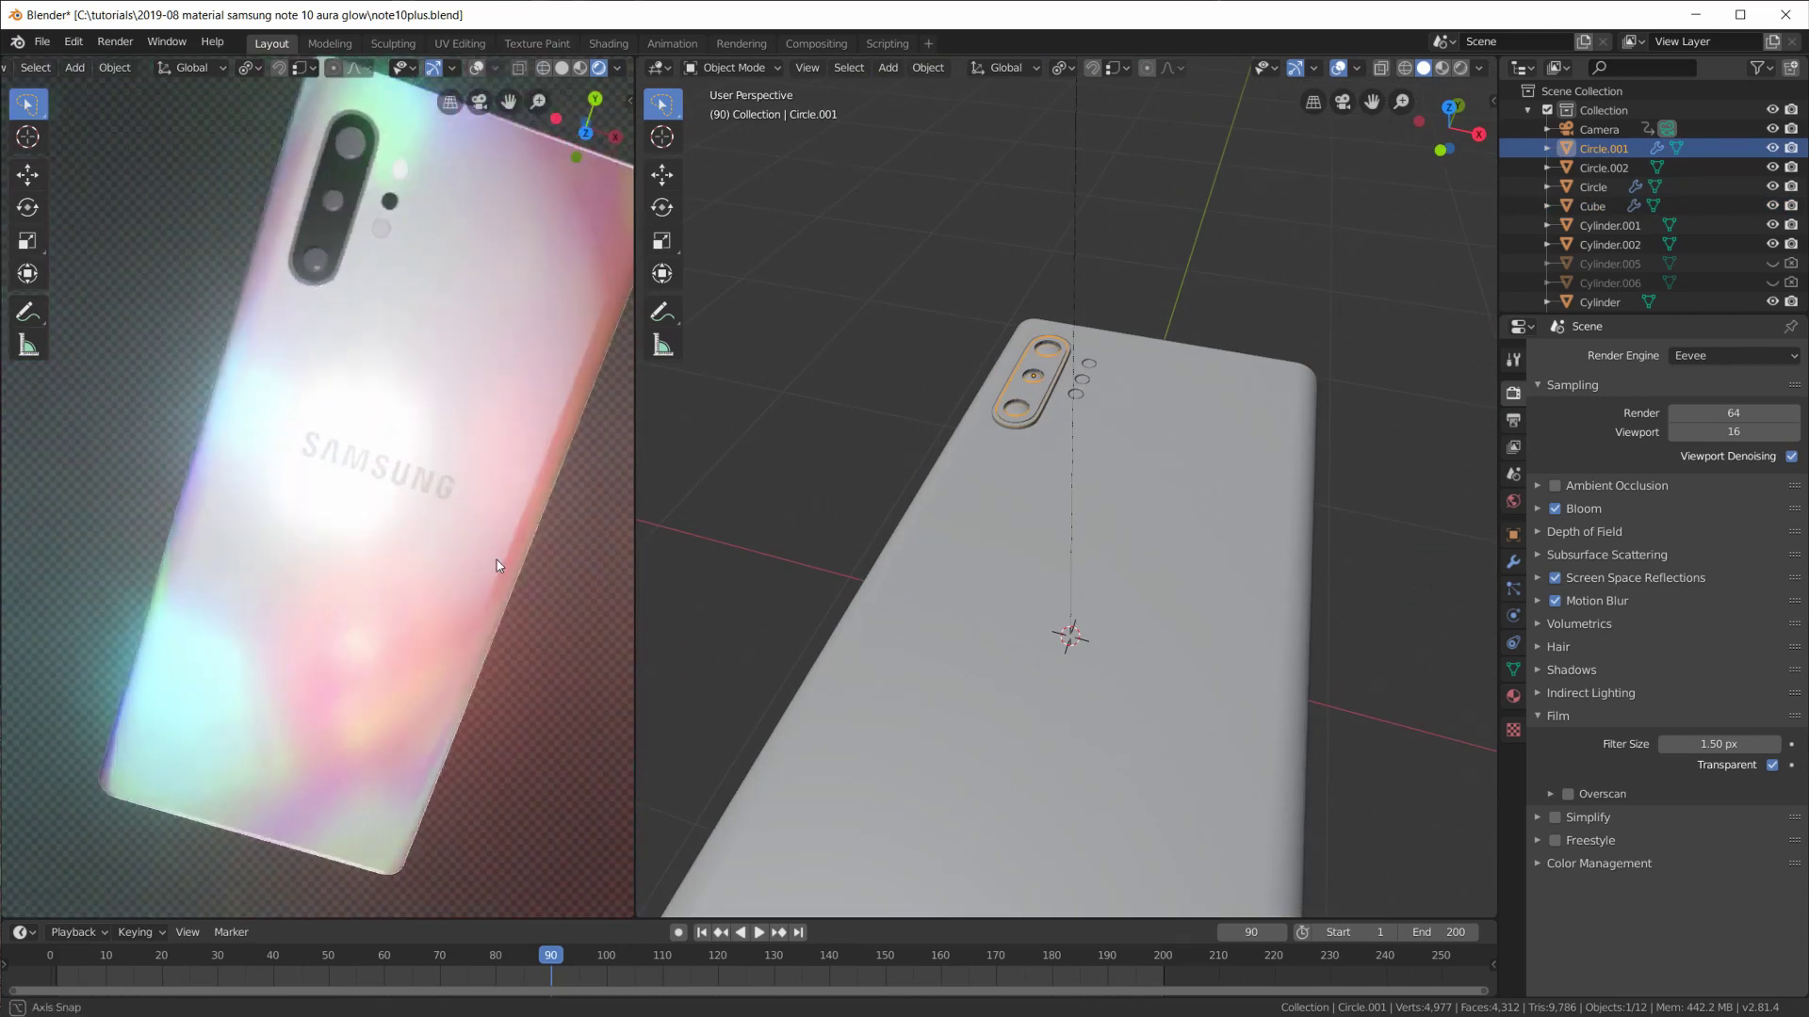
{"action": "mouse_move", "coordinate": [487, 552]}
{"action": "middle_mouse_down"}
{"action": "mouse_move", "coordinate": [555, 551]}
{"action": "mouse_move", "coordinate": [541, 560]}
{"action": "middle_mouse_up"}
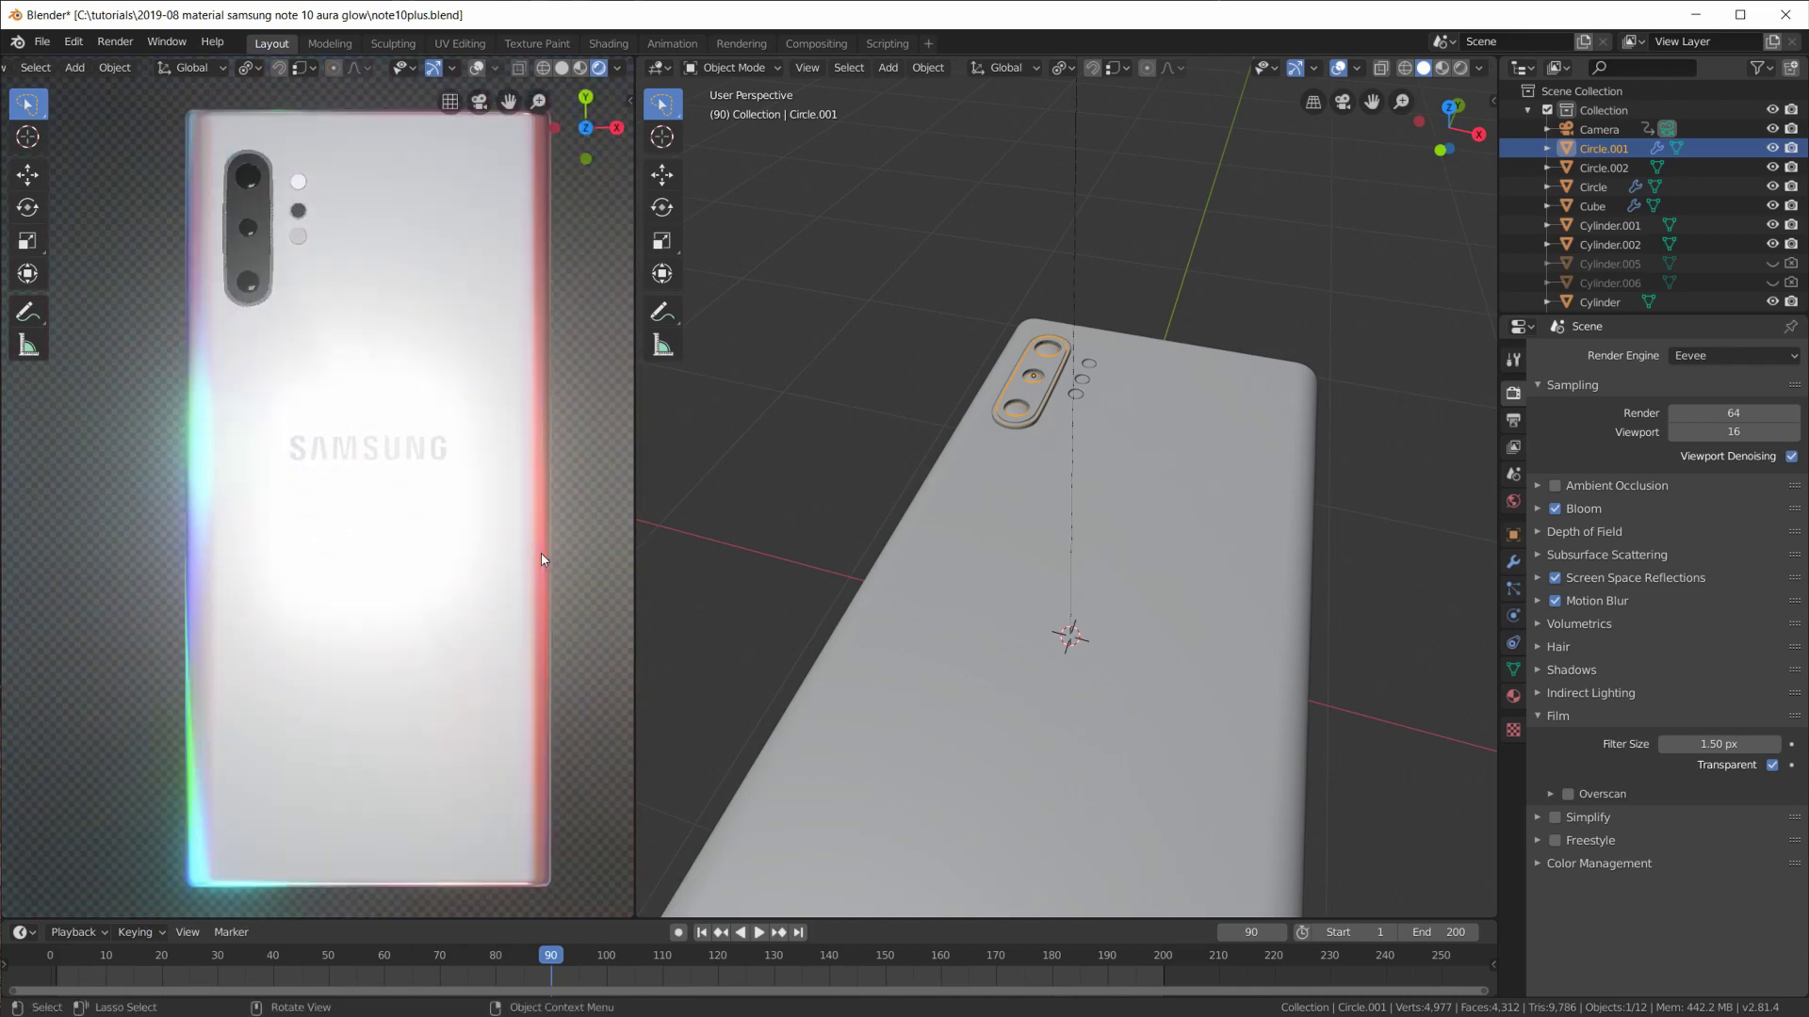
{"action": "scroll", "coordinate": [543, 548], "scroll_direction": "down", "scroll_amount": 1}
{"action": "scroll", "coordinate": [1241, 558], "scroll_direction": "down", "scroll_amount": 5}
{"action": "left_click", "coordinate": [1182, 343]}
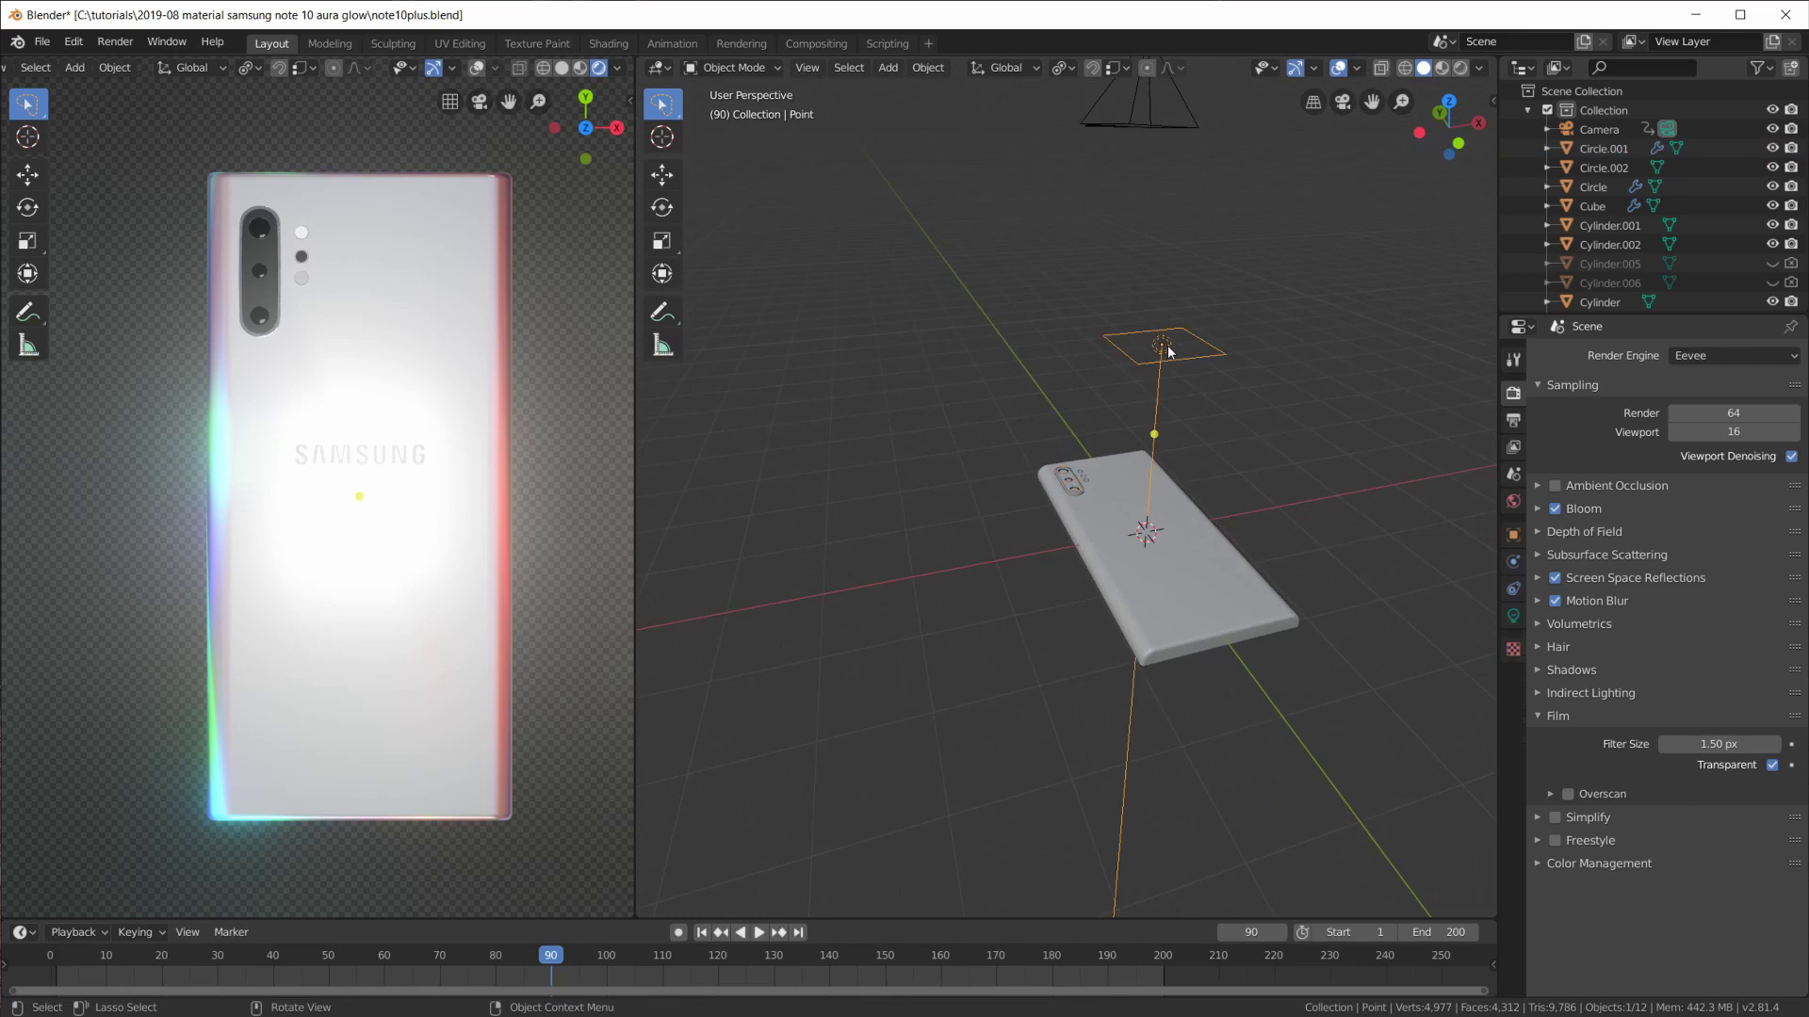
{"action": "scroll", "coordinate": [1137, 490], "scroll_direction": "up", "scroll_amount": 1}
{"action": "scroll", "coordinate": [1136, 491], "scroll_direction": "up", "scroll_amount": 1}
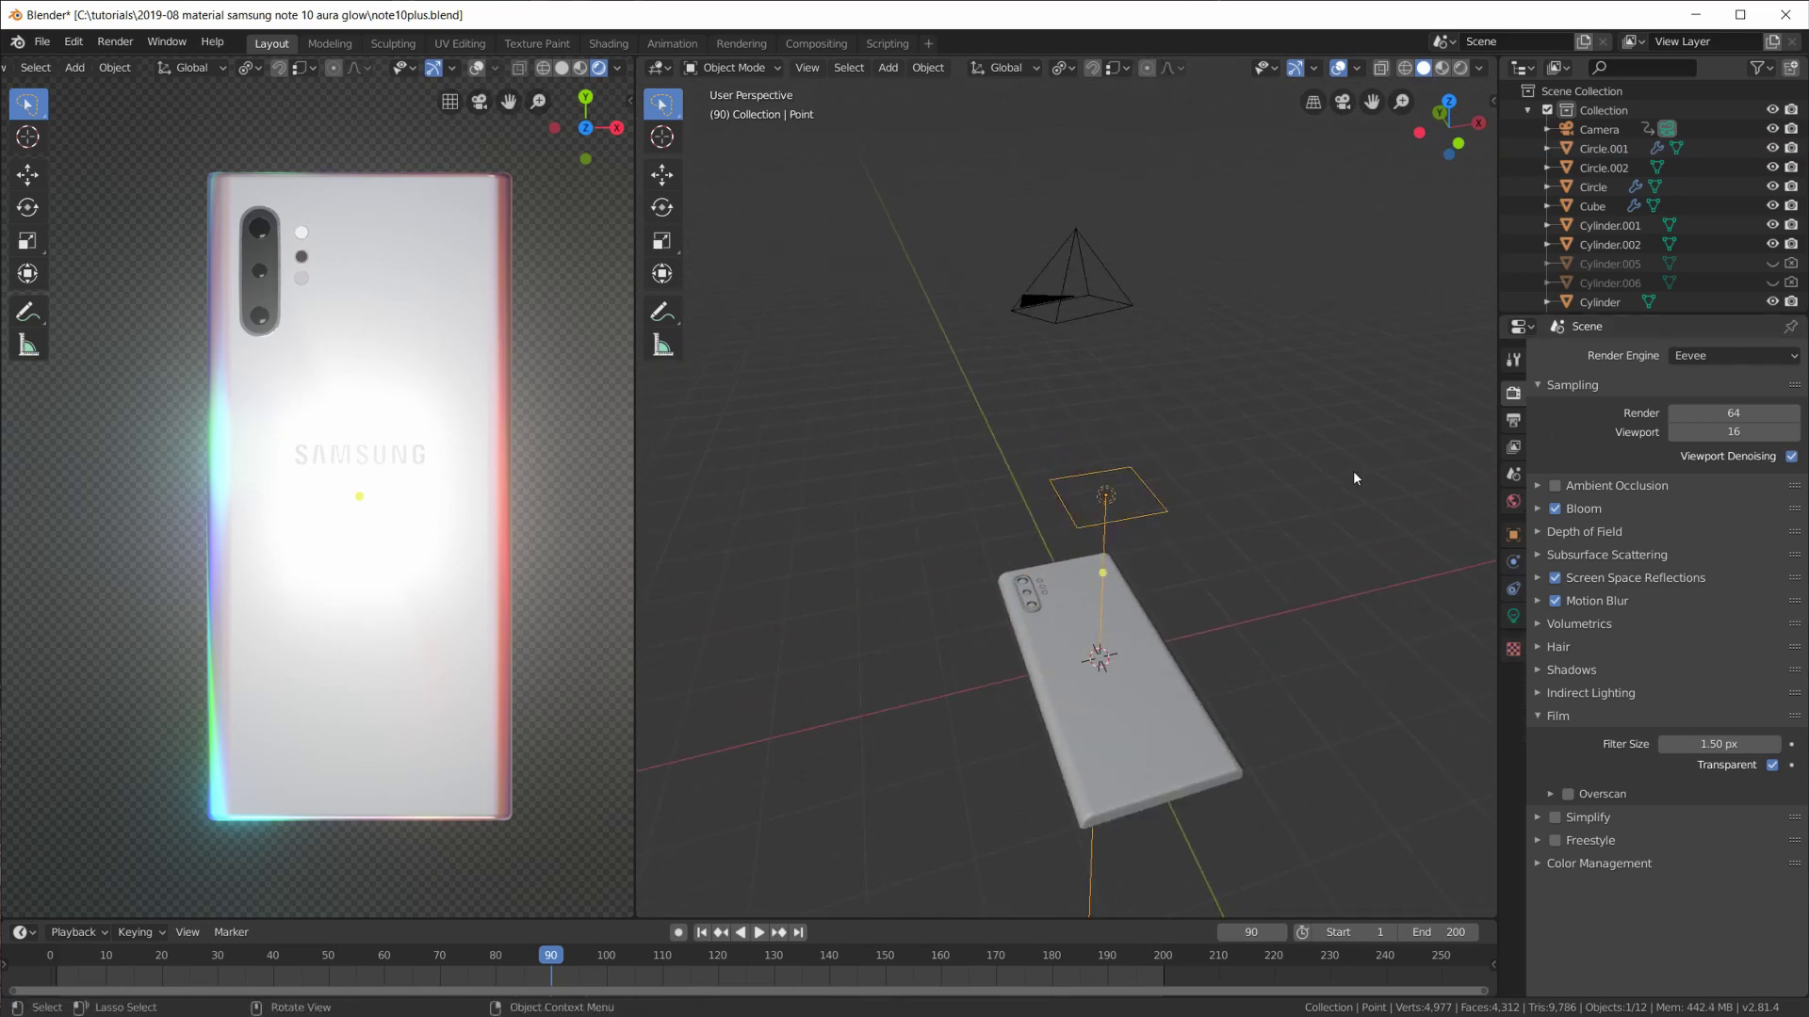
{"action": "scroll", "coordinate": [1313, 496], "scroll_direction": "up", "scroll_amount": 1}
{"action": "scroll", "coordinate": [1313, 497], "scroll_direction": "up", "scroll_amount": 1}
{"action": "scroll", "coordinate": [1313, 496], "scroll_direction": "up", "scroll_amount": 1}
{"action": "scroll", "coordinate": [1333, 464], "scroll_direction": "up", "scroll_amount": 1}
Select the phone body and remove its old Material.001 slot.
{"action": "left_click", "coordinate": [1185, 575]}
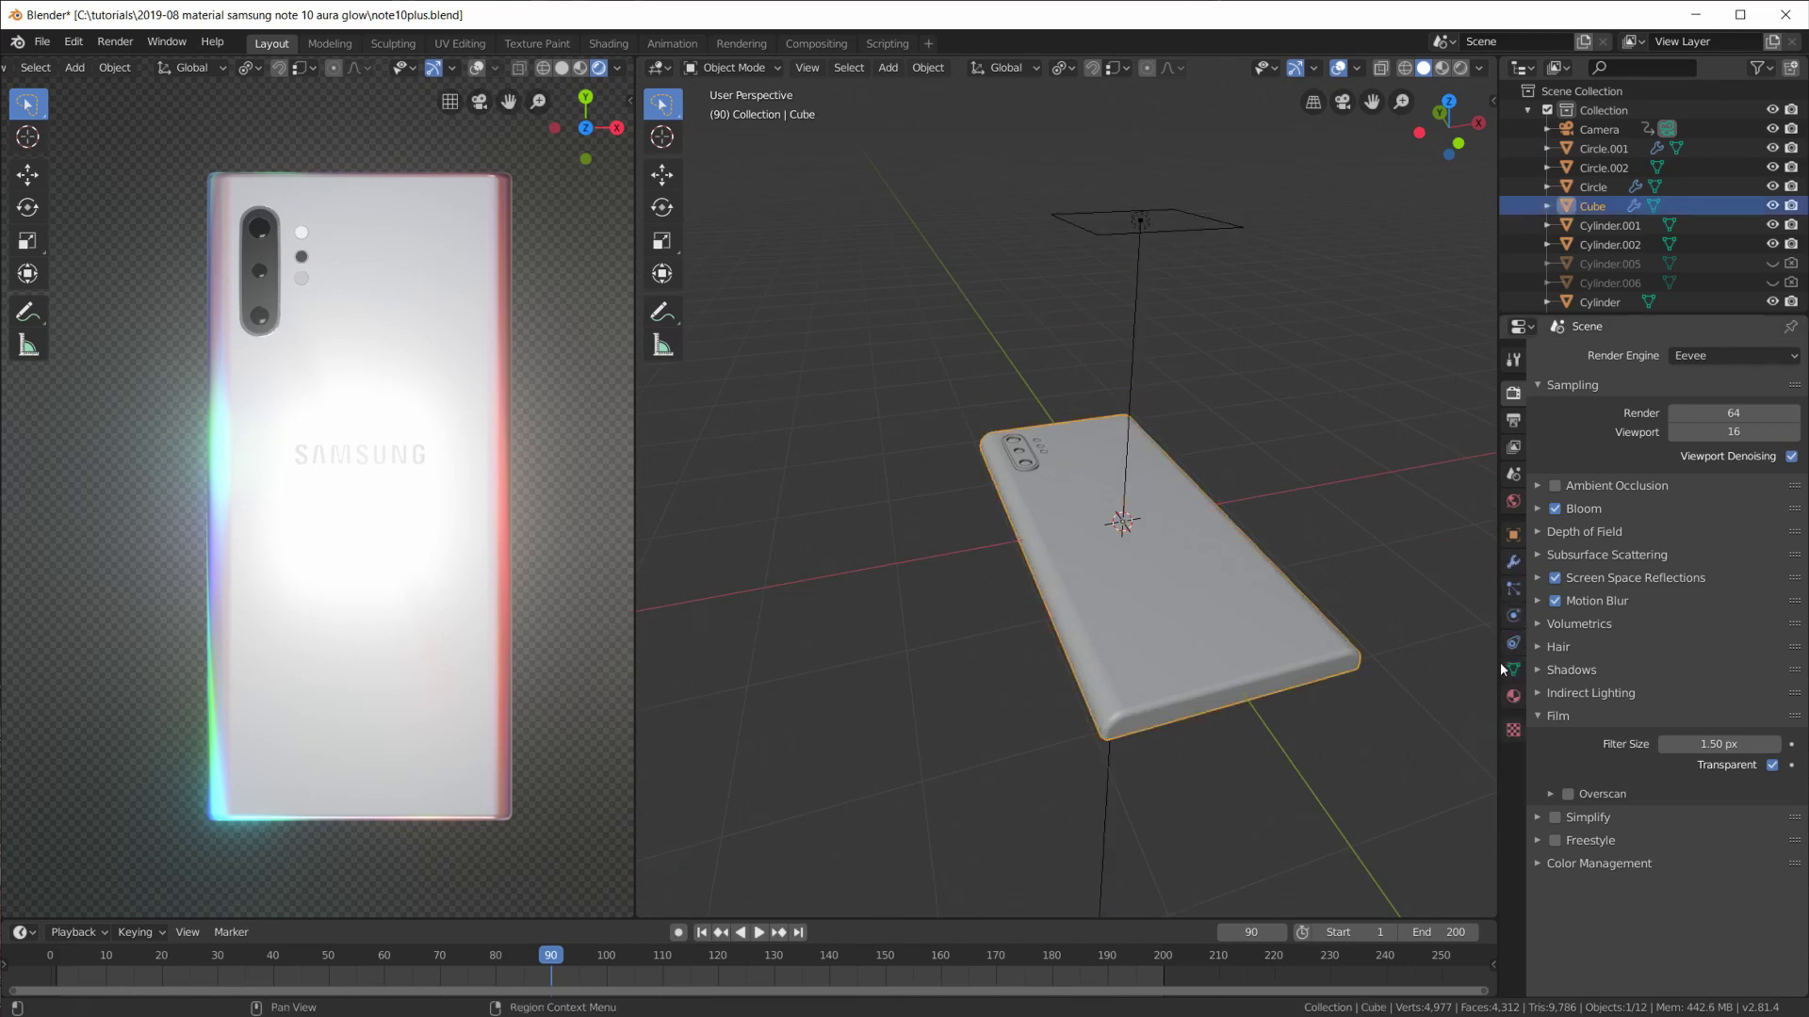
{"action": "left_click", "coordinate": [1513, 694]}
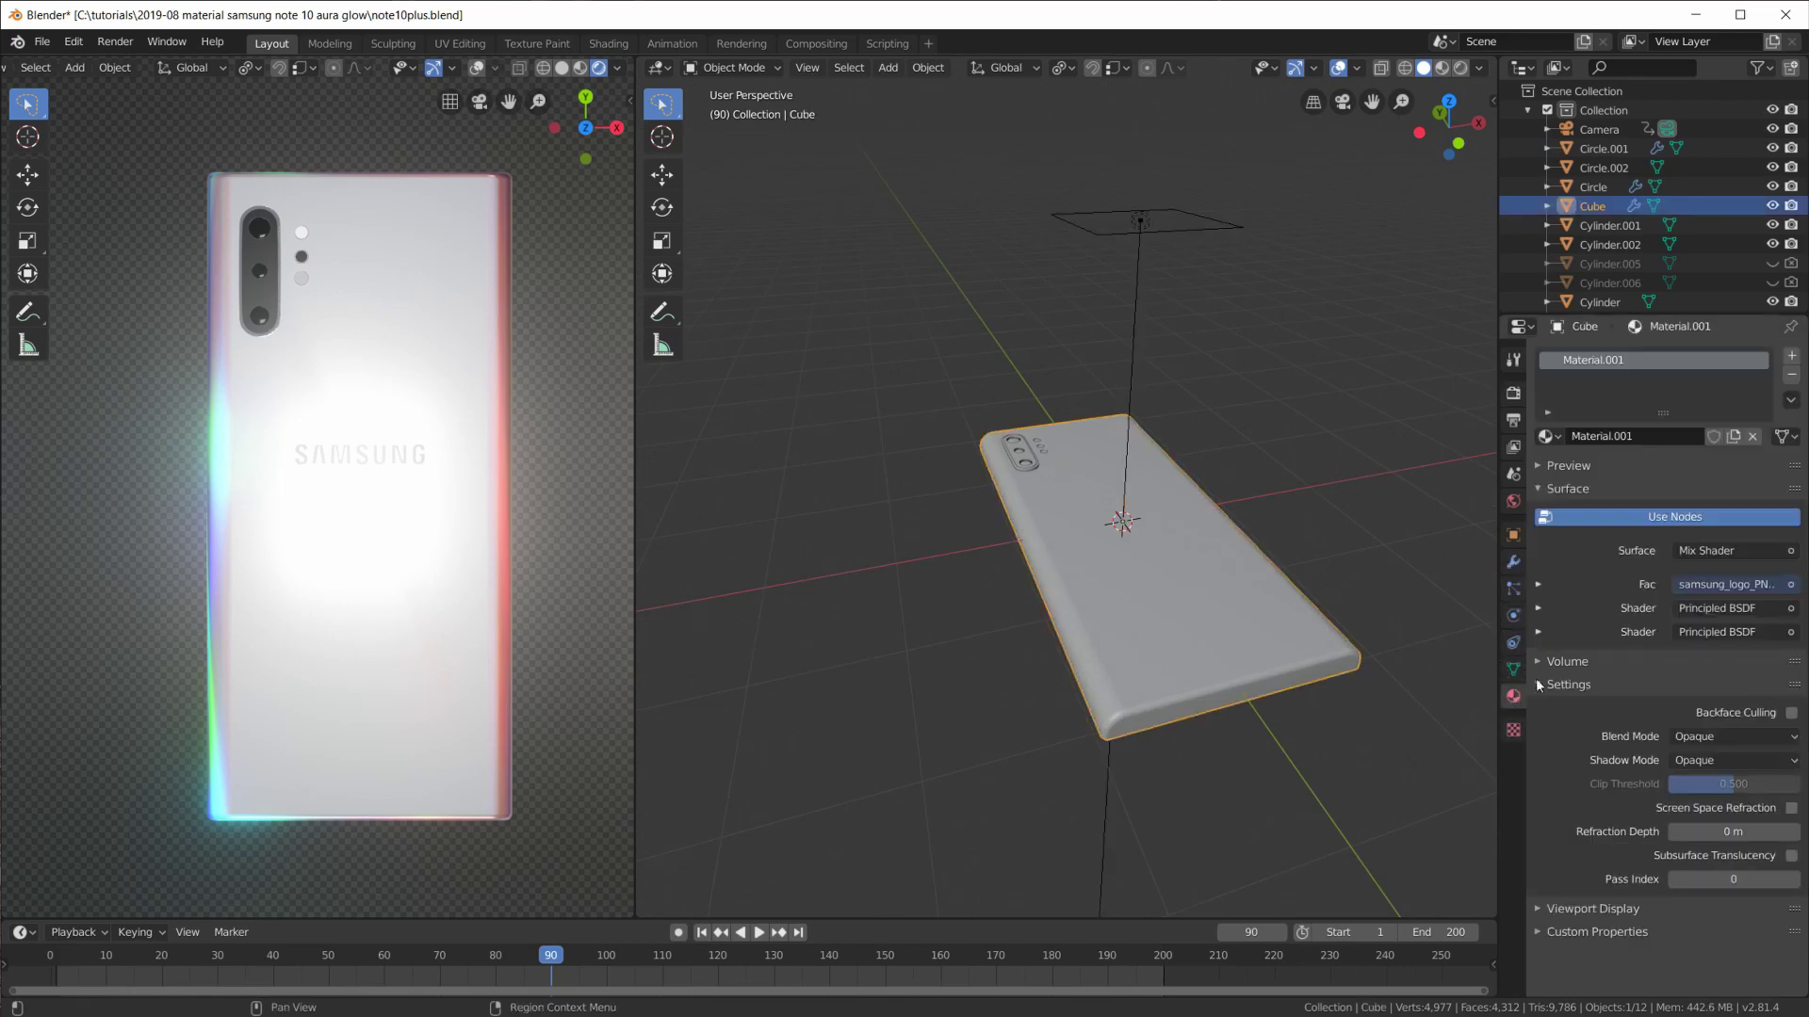
{"action": "left_click", "coordinate": [1791, 376]}
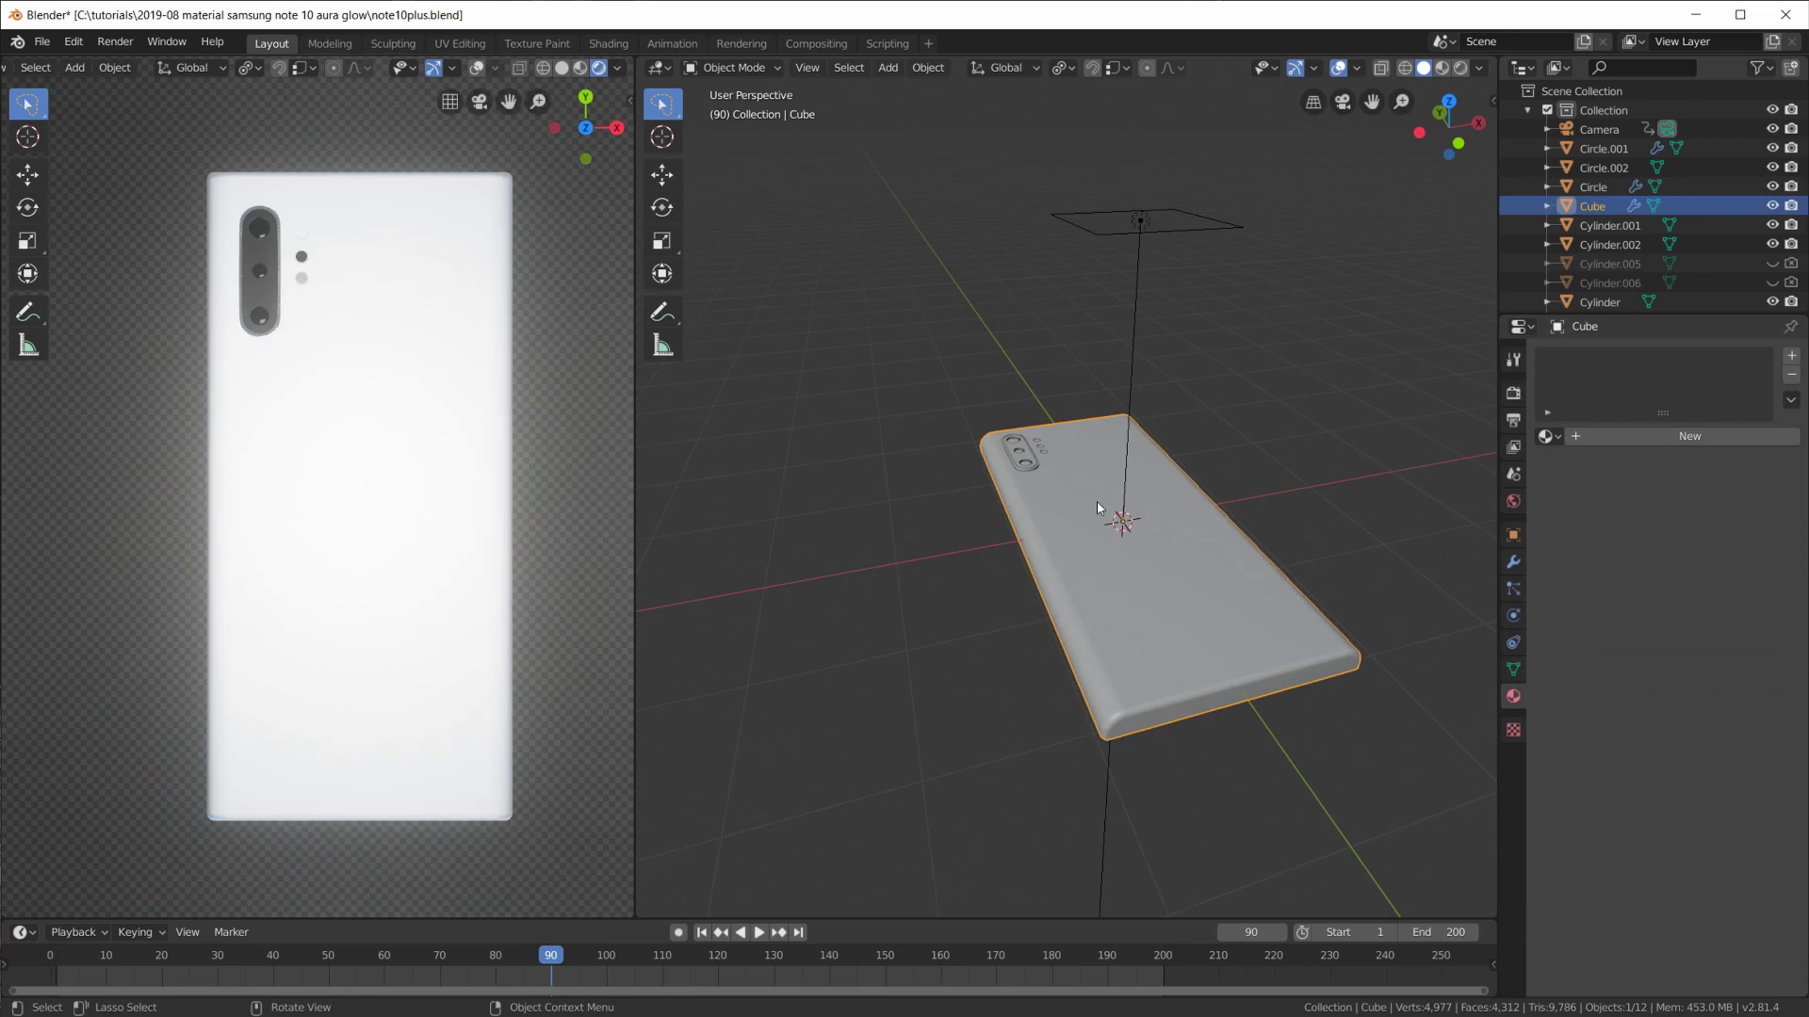
Turn the right view into a Shader Editor and create a new node material.
{"action": "left_click", "coordinate": [658, 68]}
{"action": "left_click", "coordinate": [738, 264]}
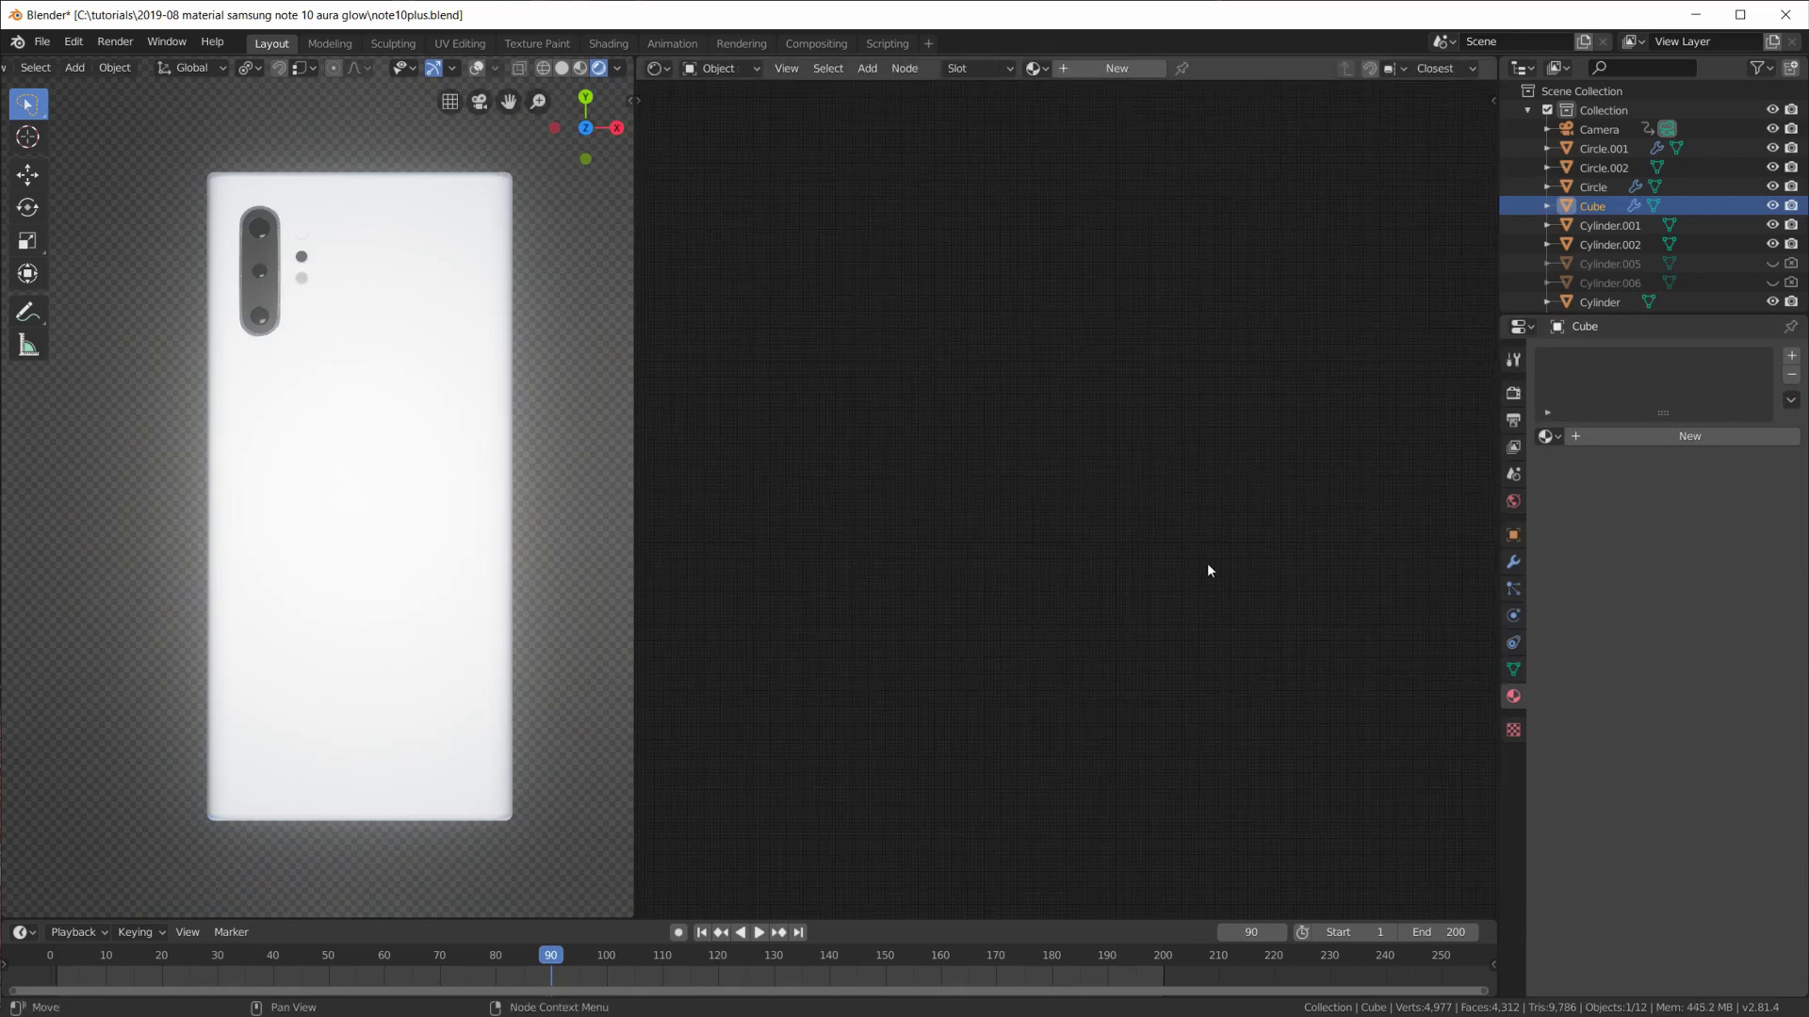
{"action": "left_click", "coordinate": [1115, 69]}
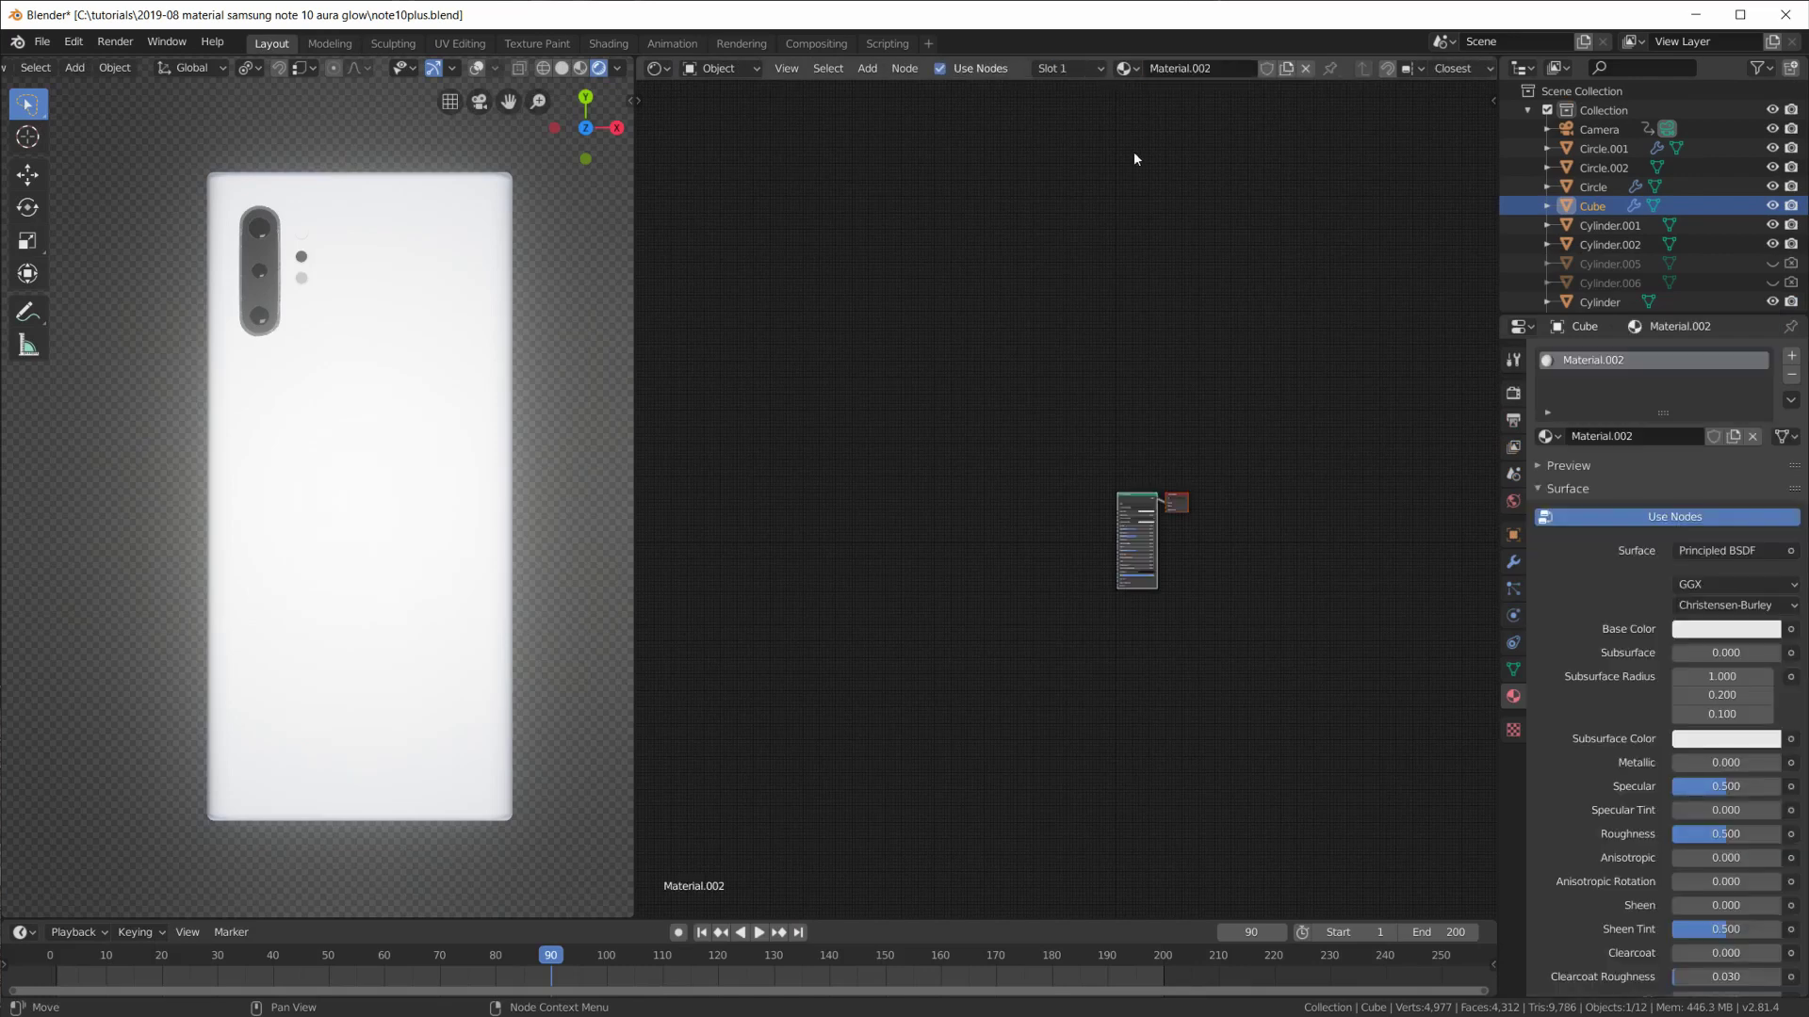
{"action": "scroll", "coordinate": [1252, 584], "scroll_direction": "up", "scroll_amount": 3}
{"action": "scroll", "coordinate": [1311, 620], "scroll_direction": "up", "scroll_amount": 3}
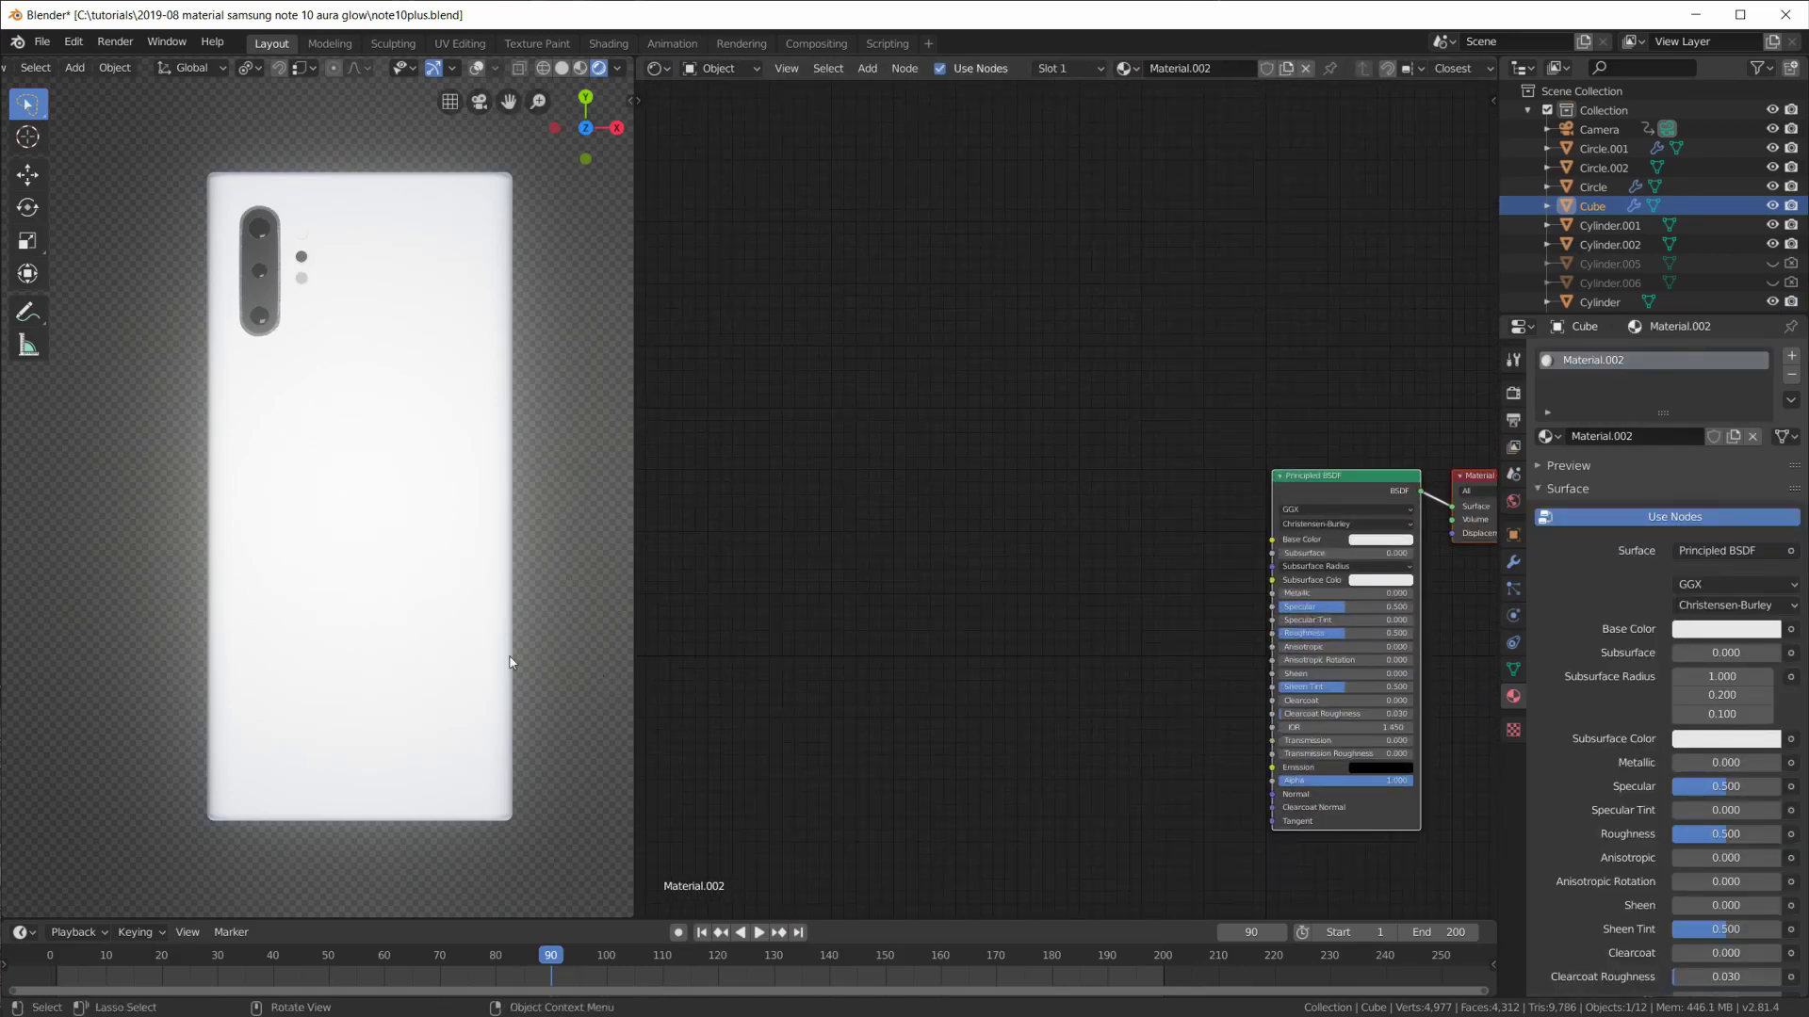
Set the Principled BSDF Clearcoat to 1.000.
{"action": "middle_click_drag", "start_coordinate": [510, 663], "coordinate": [533, 607]}
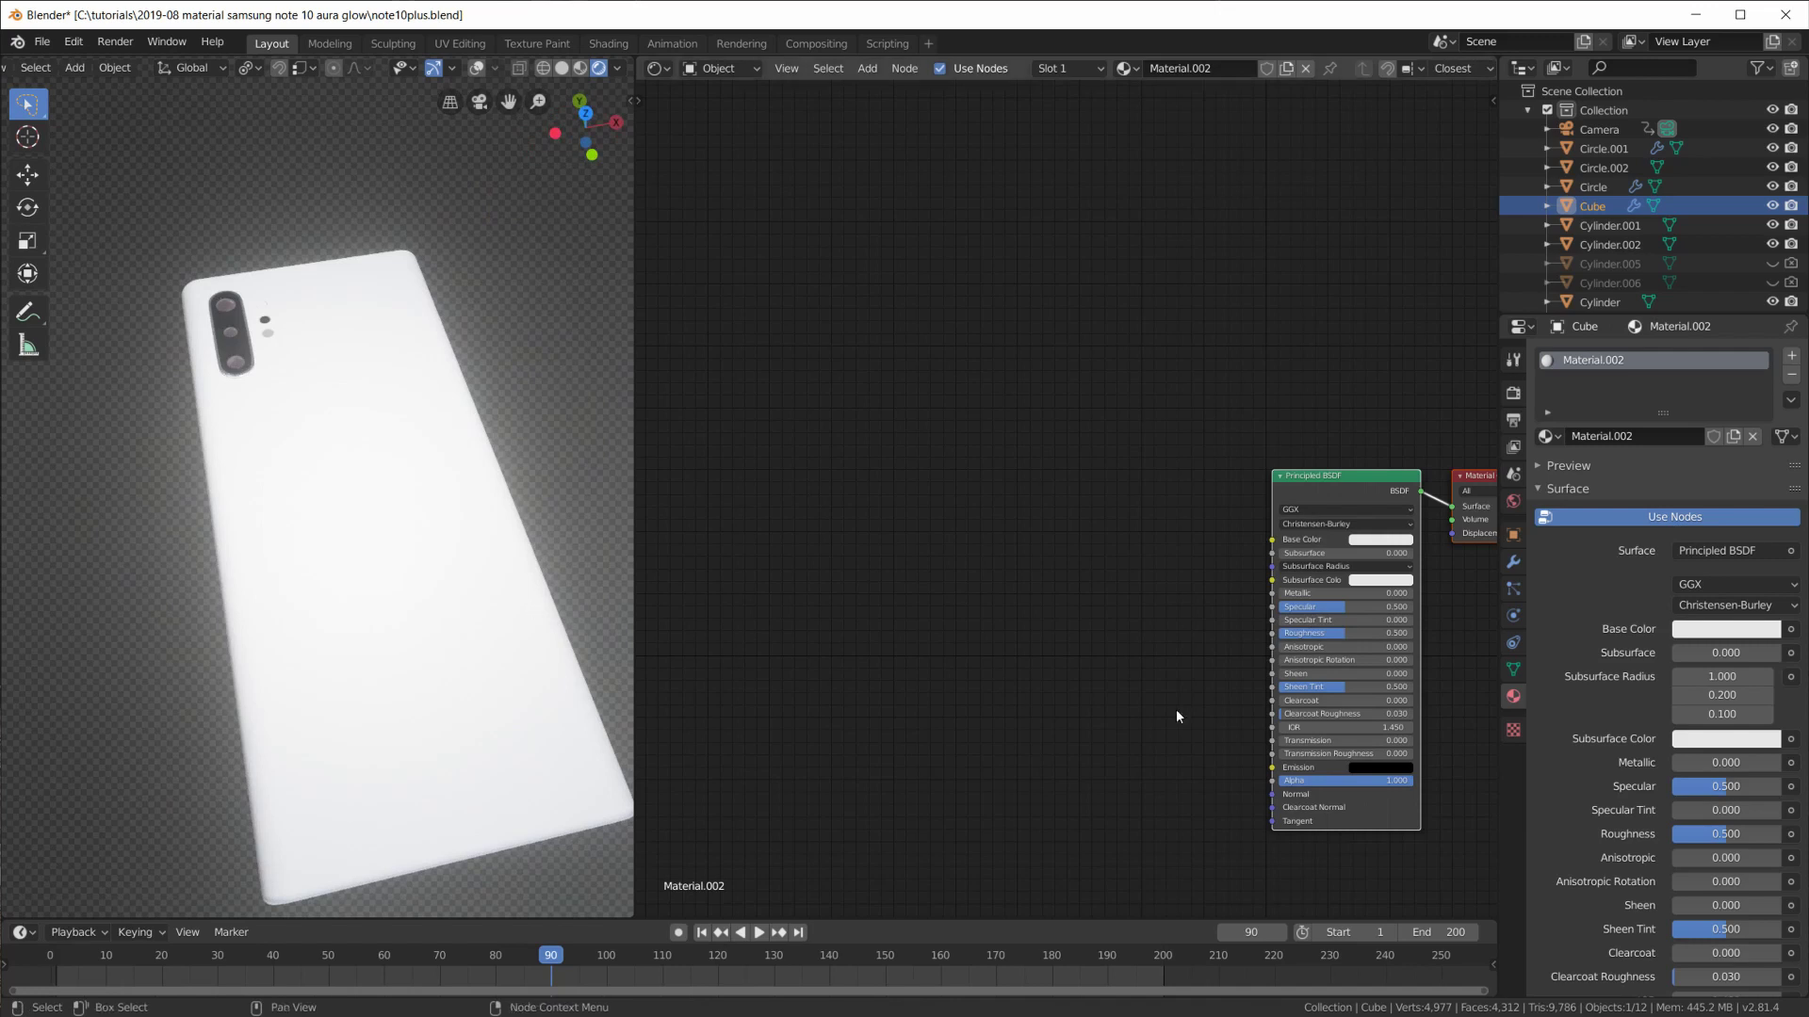
{"action": "scroll", "coordinate": [1217, 733], "scroll_direction": "up", "scroll_amount": 2}
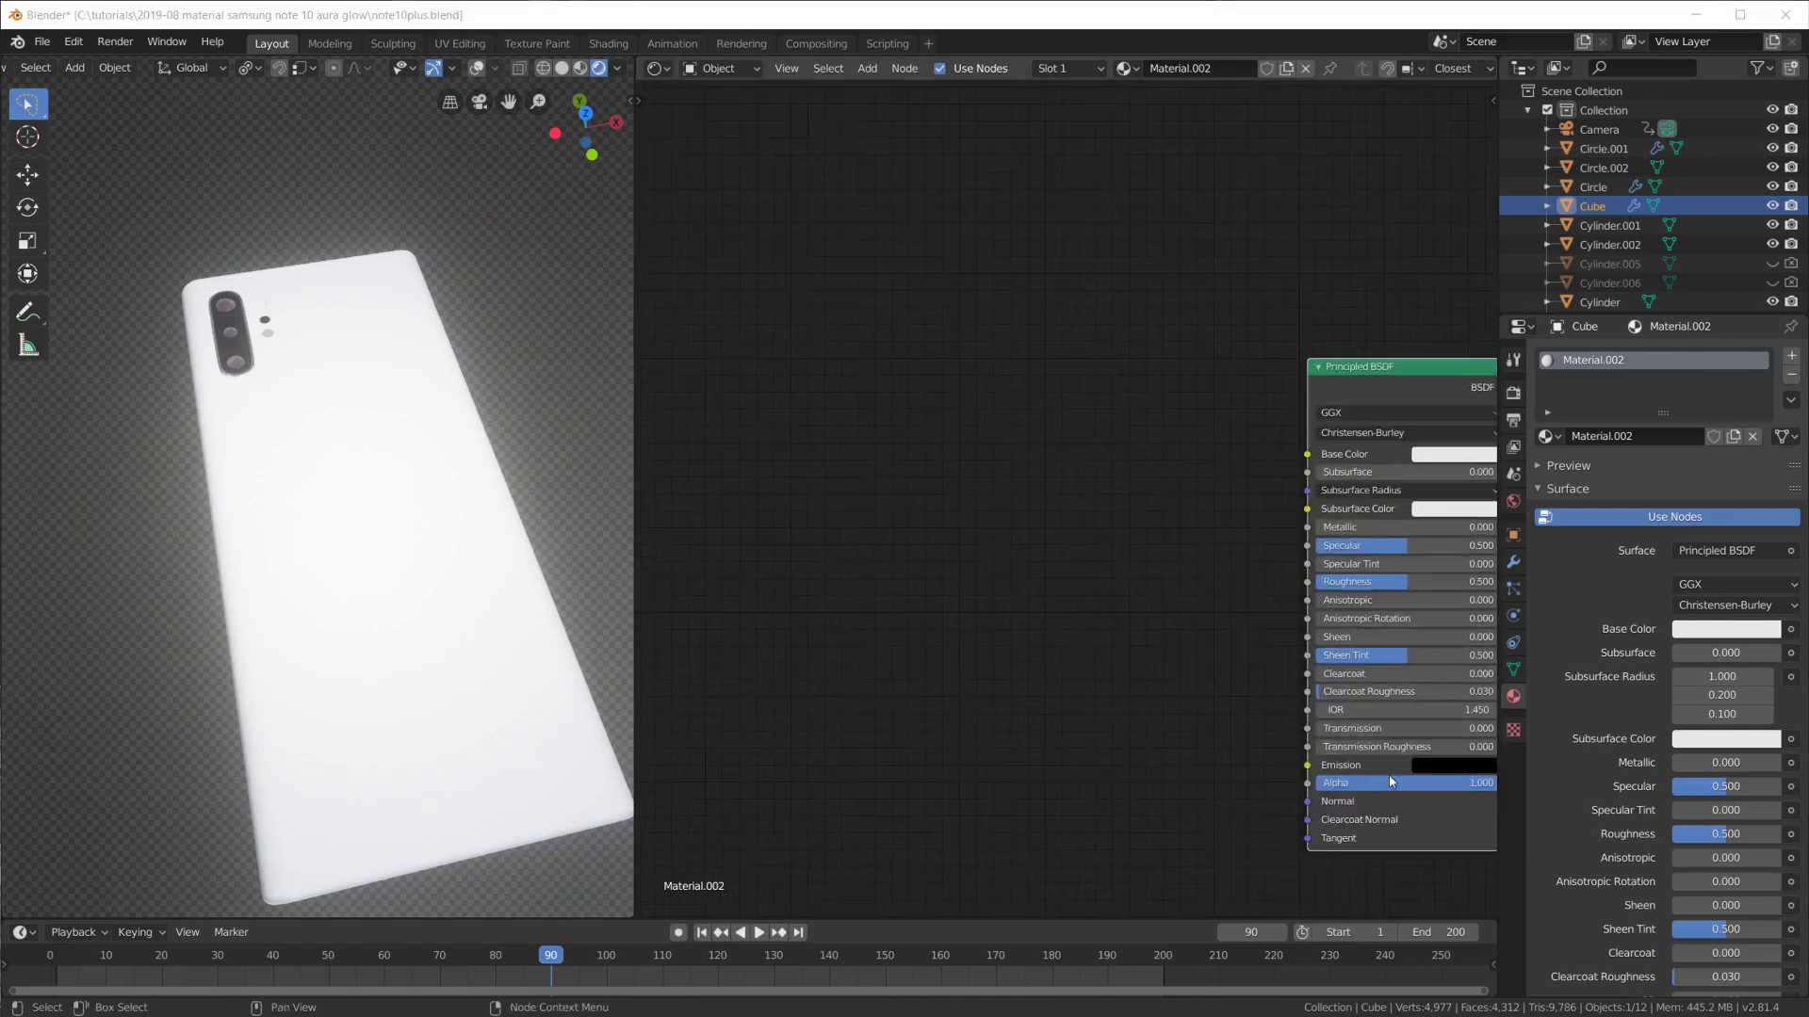
{"action": "middle_click_drag", "start_coordinate": [1403, 779], "coordinate": [1215, 698]}
{"action": "left_click_drag", "start_coordinate": [1139, 594], "coordinate": [1201, 613]}
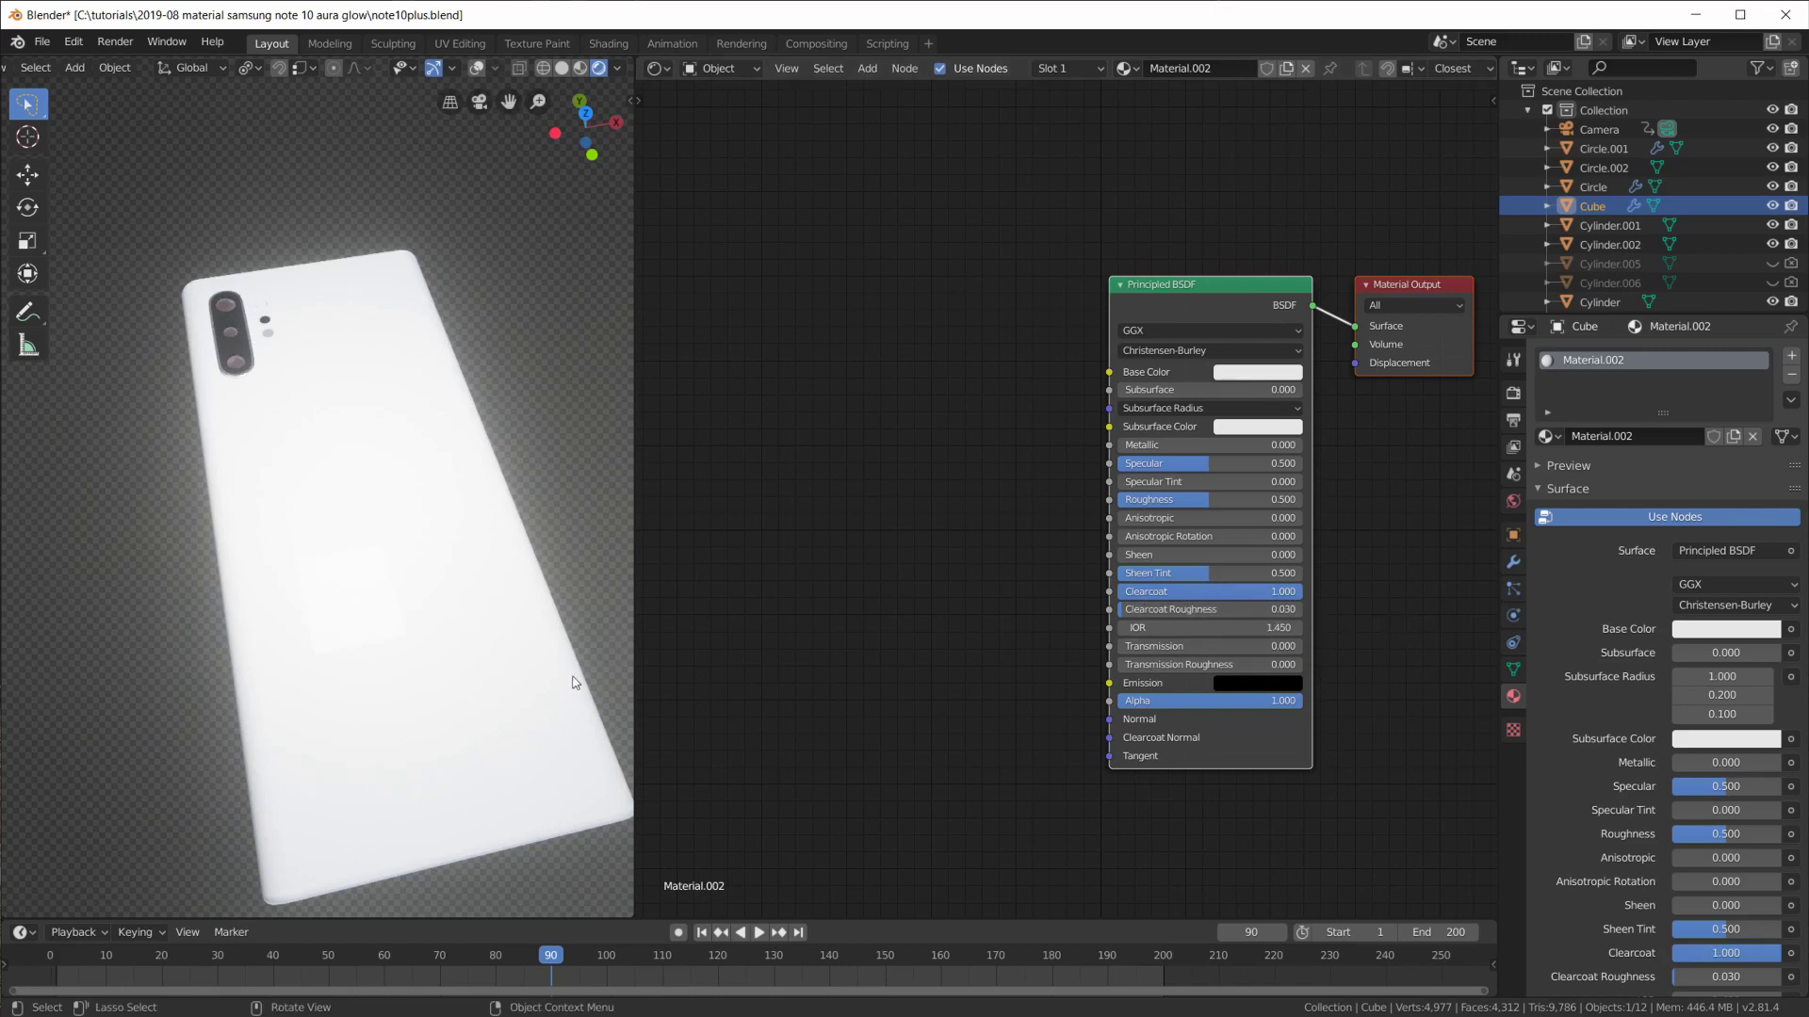
Raise Metallic to about 0.63 and check the sheen from new angles.
{"action": "mouse_move", "coordinate": [566, 622]}
{"action": "middle_mouse_down"}
{"action": "mouse_move", "coordinate": [579, 614]}
{"action": "mouse_move", "coordinate": [586, 658]}
{"action": "mouse_move", "coordinate": [590, 617]}
{"action": "mouse_move", "coordinate": [363, 688]}
{"action": "middle_mouse_up"}
{"action": "mouse_move", "coordinate": [414, 765]}
{"action": "middle_mouse_down"}
{"action": "mouse_move", "coordinate": [500, 671]}
{"action": "mouse_move", "coordinate": [21, 733]}
{"action": "mouse_move", "coordinate": [21, 804]}
{"action": "mouse_move", "coordinate": [161, 761]}
{"action": "mouse_move", "coordinate": [10, 775]}
{"action": "mouse_move", "coordinate": [391, 727]}
{"action": "mouse_move", "coordinate": [354, 791]}
{"action": "middle_mouse_up"}
{"action": "mouse_move", "coordinate": [1173, 445]}
{"action": "left_mouse_down"}
{"action": "mouse_move", "coordinate": [1268, 446]}
{"action": "mouse_move", "coordinate": [1232, 445]}
{"action": "left_mouse_up"}
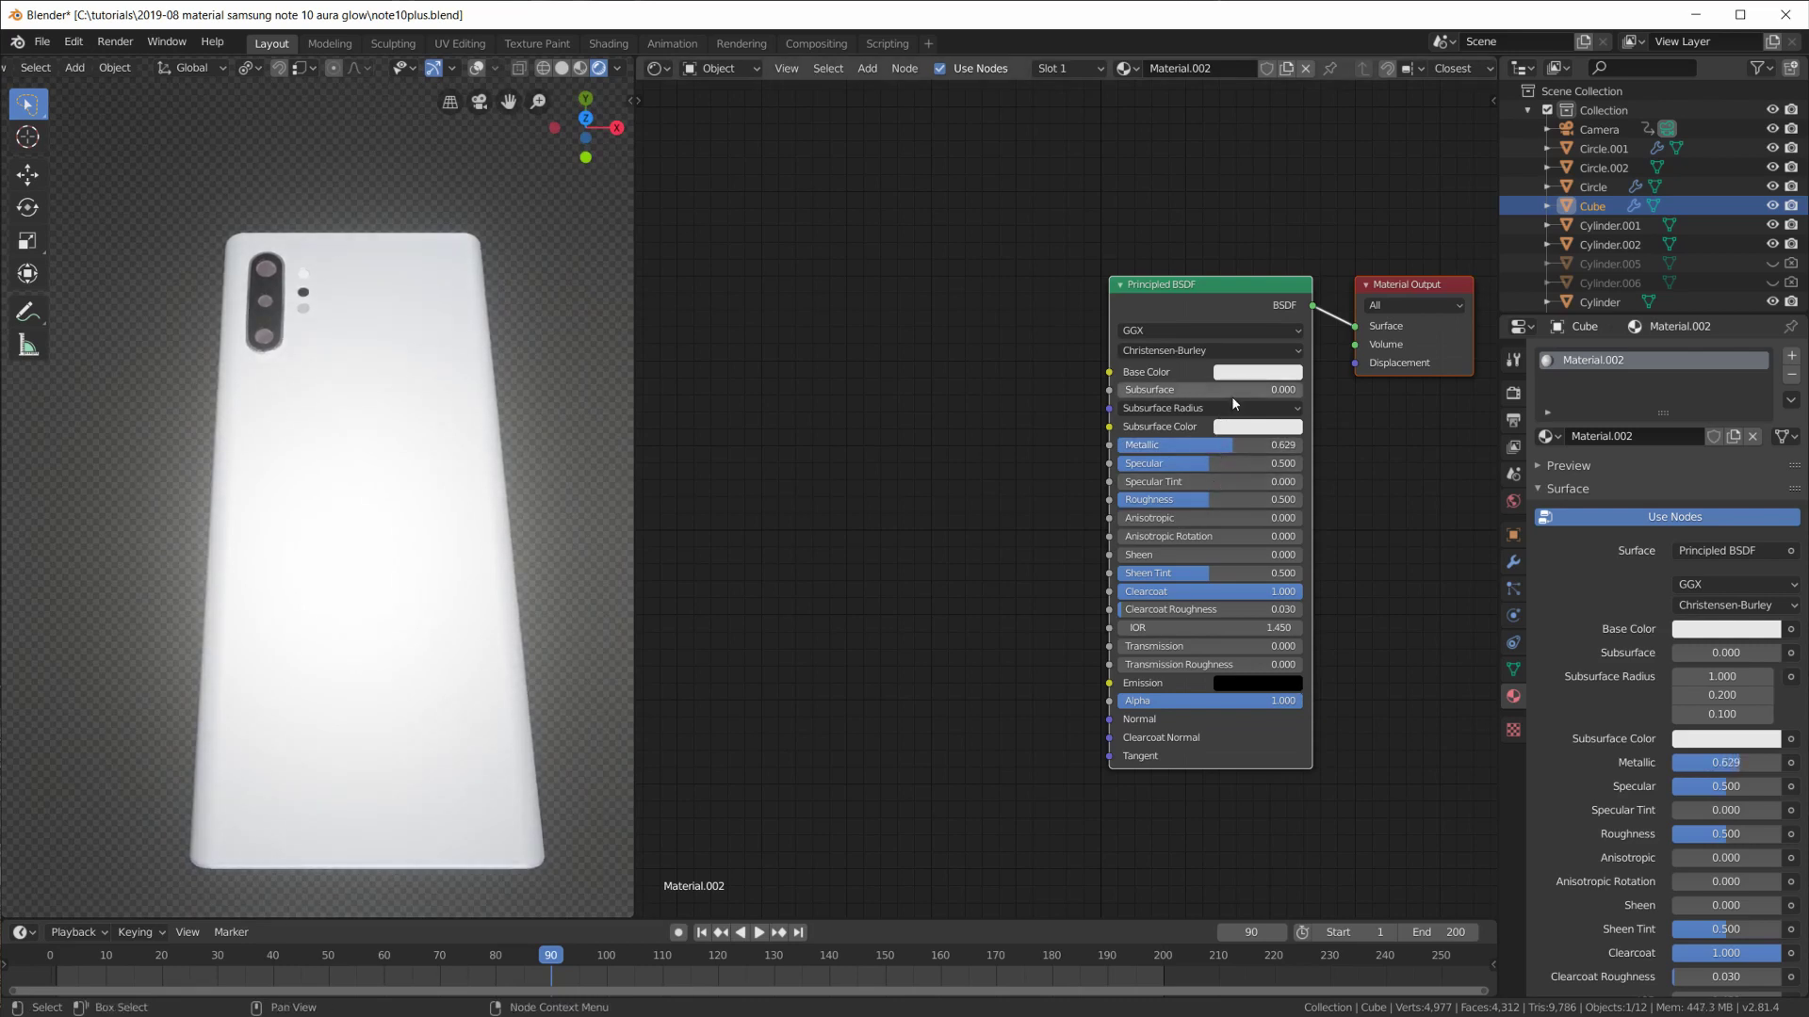
{"action": "middle_click_drag", "start_coordinate": [1232, 395], "coordinate": [1452, 420]}
{"action": "mouse_move", "coordinate": [428, 505]}
{"action": "middle_mouse_down"}
{"action": "mouse_move", "coordinate": [403, 492]}
{"action": "mouse_move", "coordinate": [360, 689]}
{"action": "middle_mouse_up"}
{"action": "middle_click_drag", "start_coordinate": [1129, 498], "coordinate": [1133, 526]}
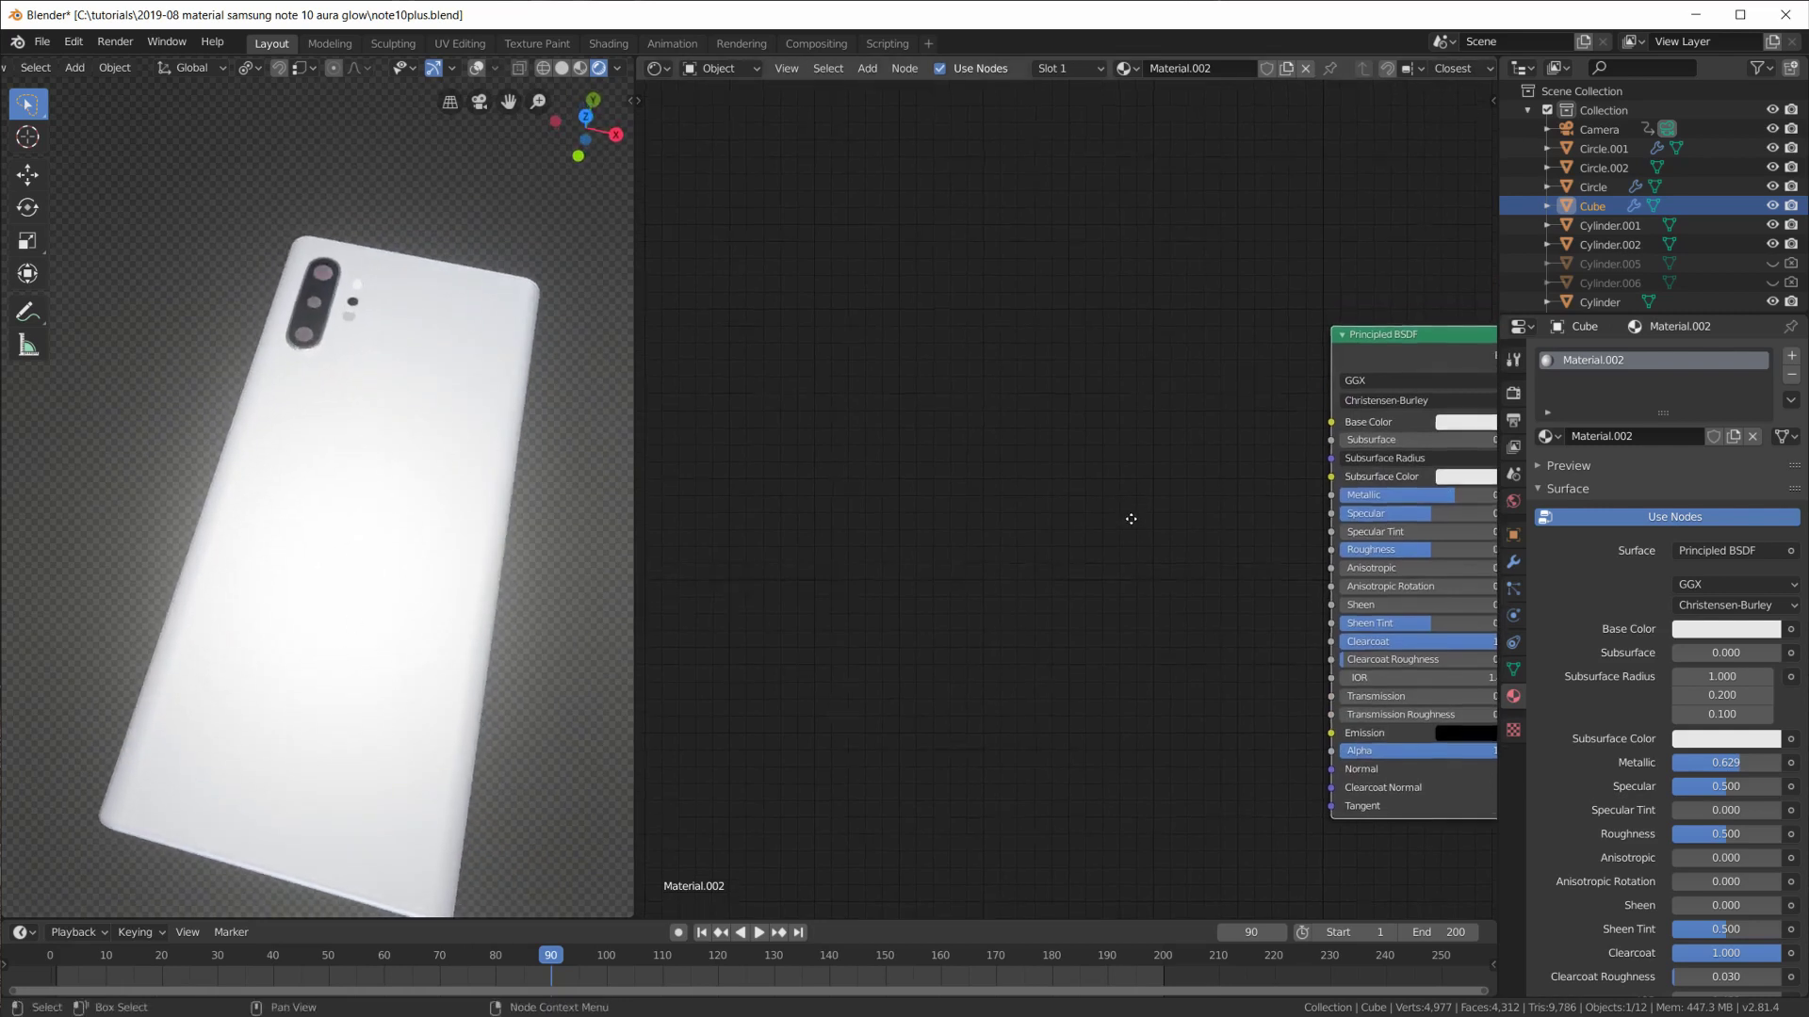
Add a Noise Texture node with Scale 1 and preview it on the phone.
{"action": "key", "text": "shift+a"}
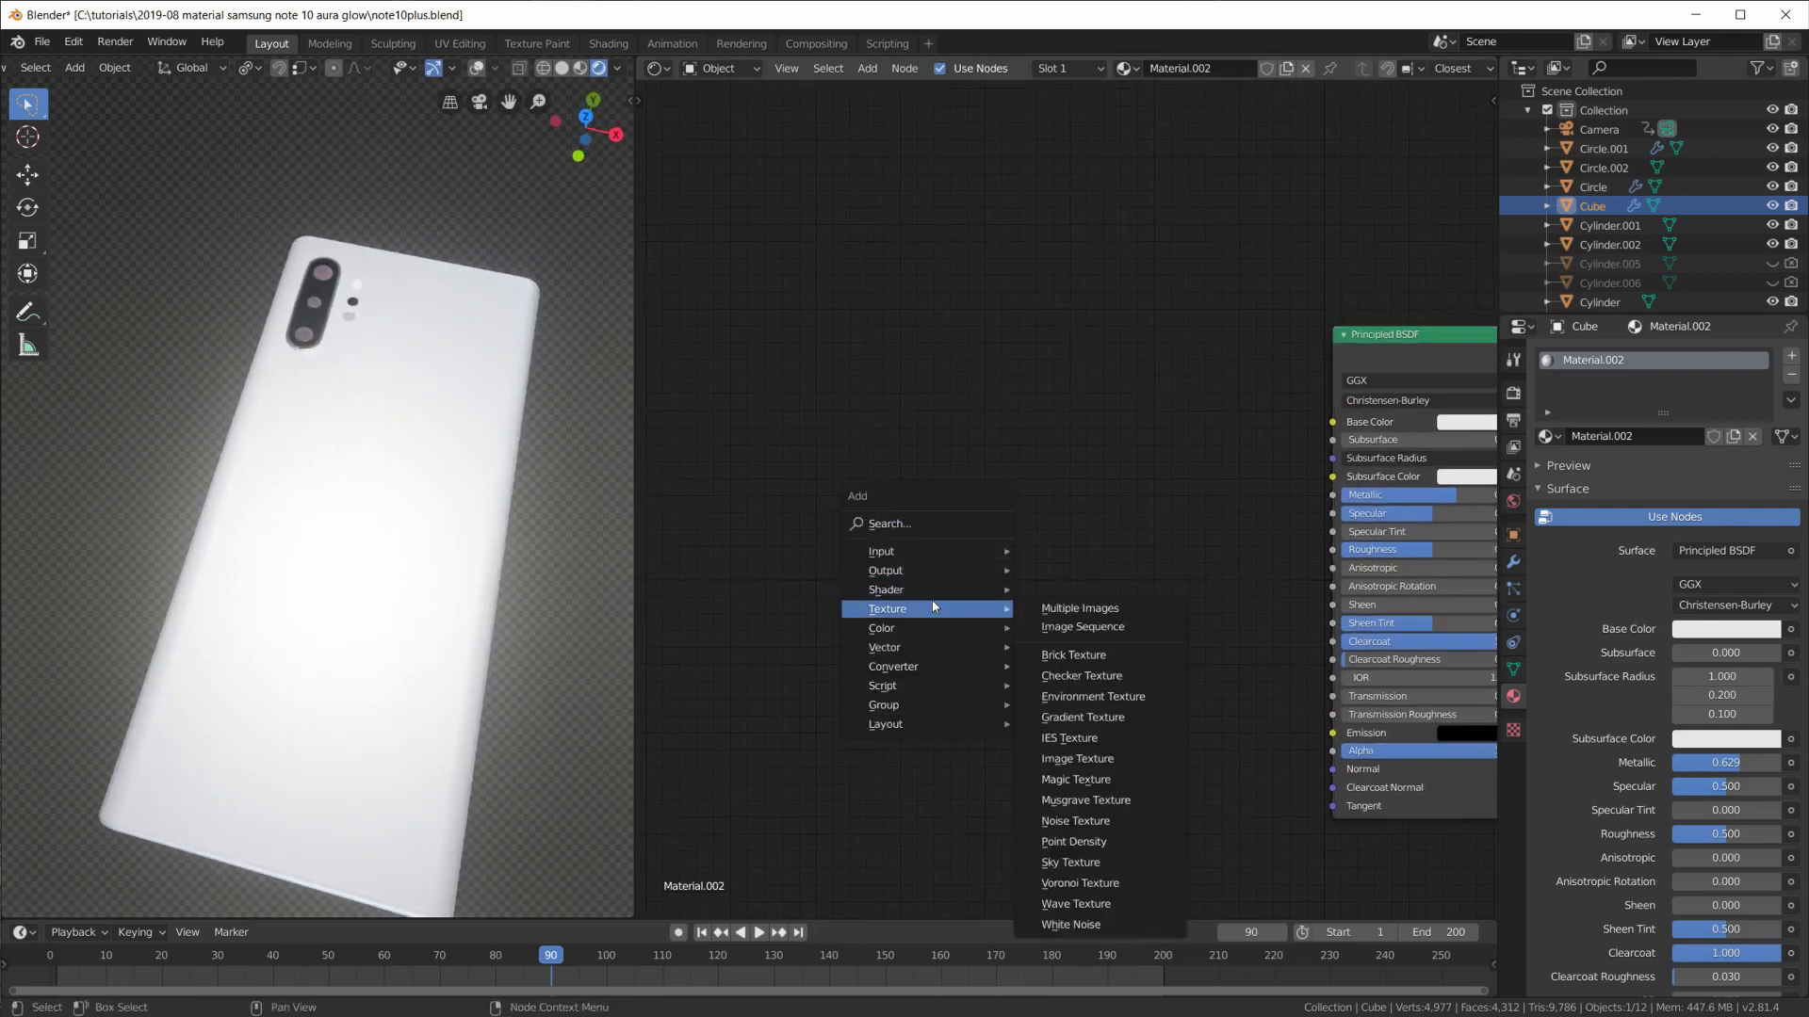
{"action": "left_click", "coordinate": [1096, 820]}
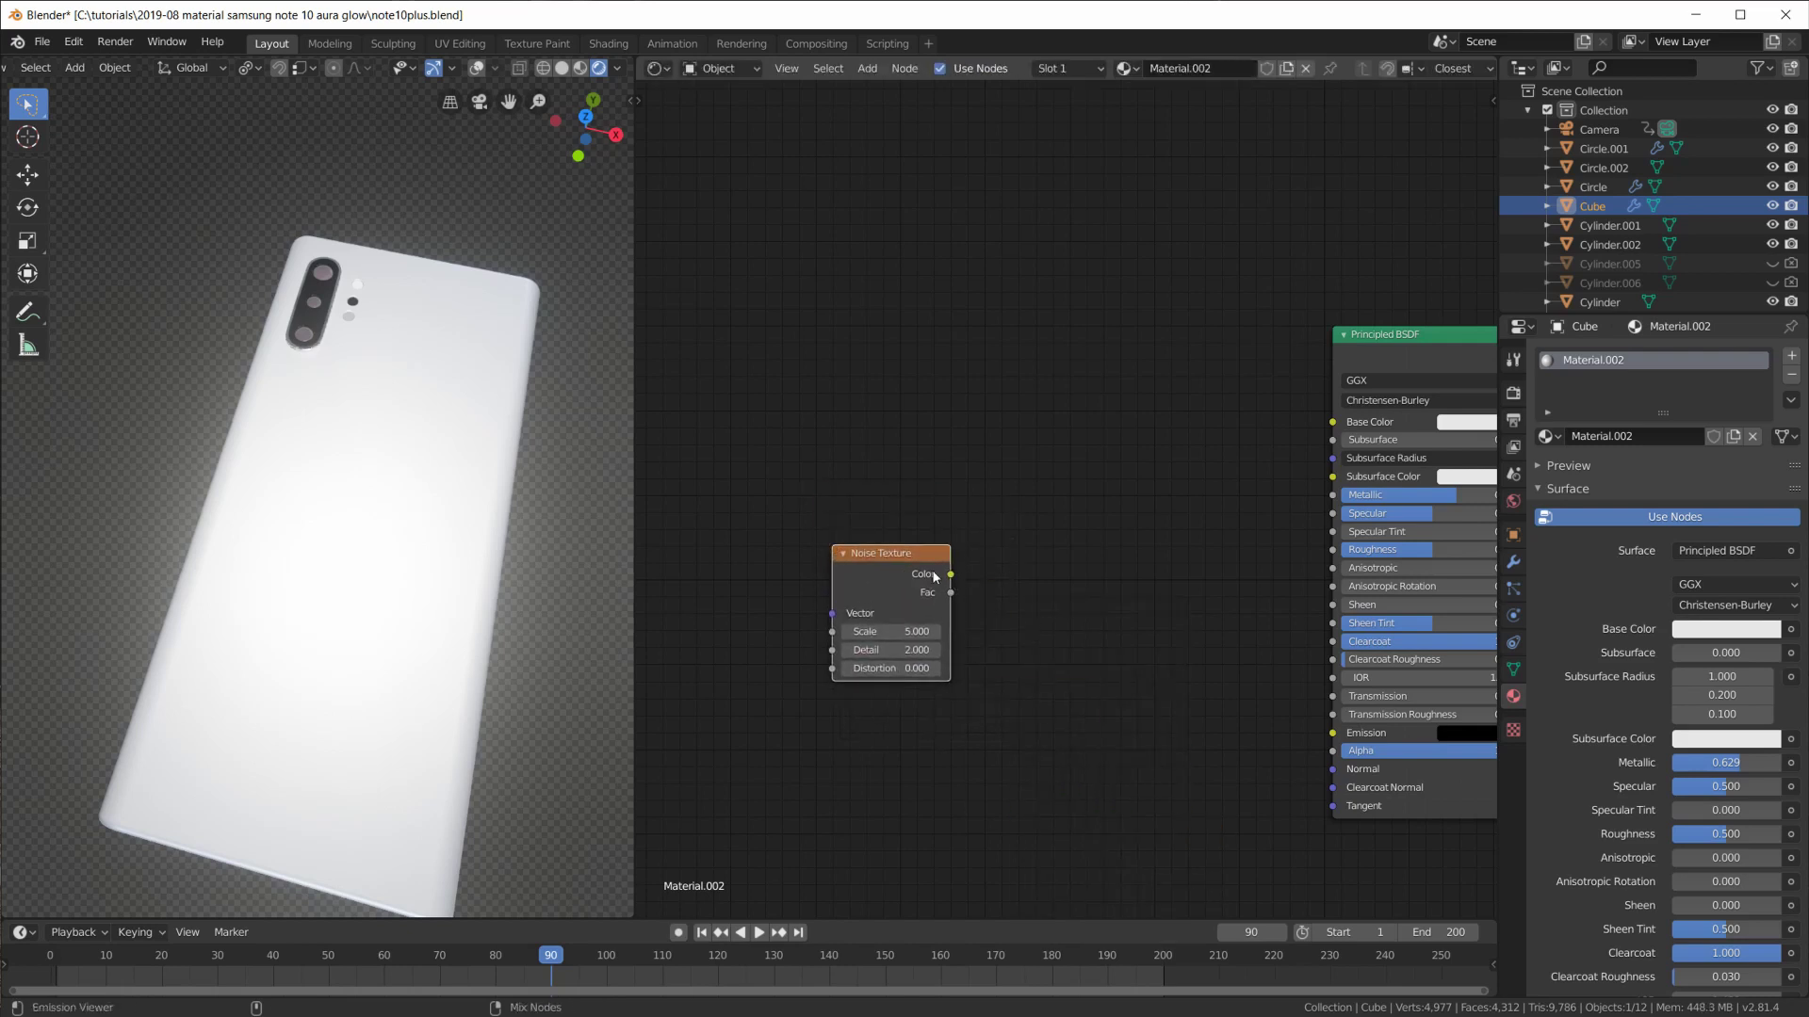
{"action": "left_click", "coordinate": [928, 579], "text": "ctrl+shift"}
{"action": "type", "text": "1"}
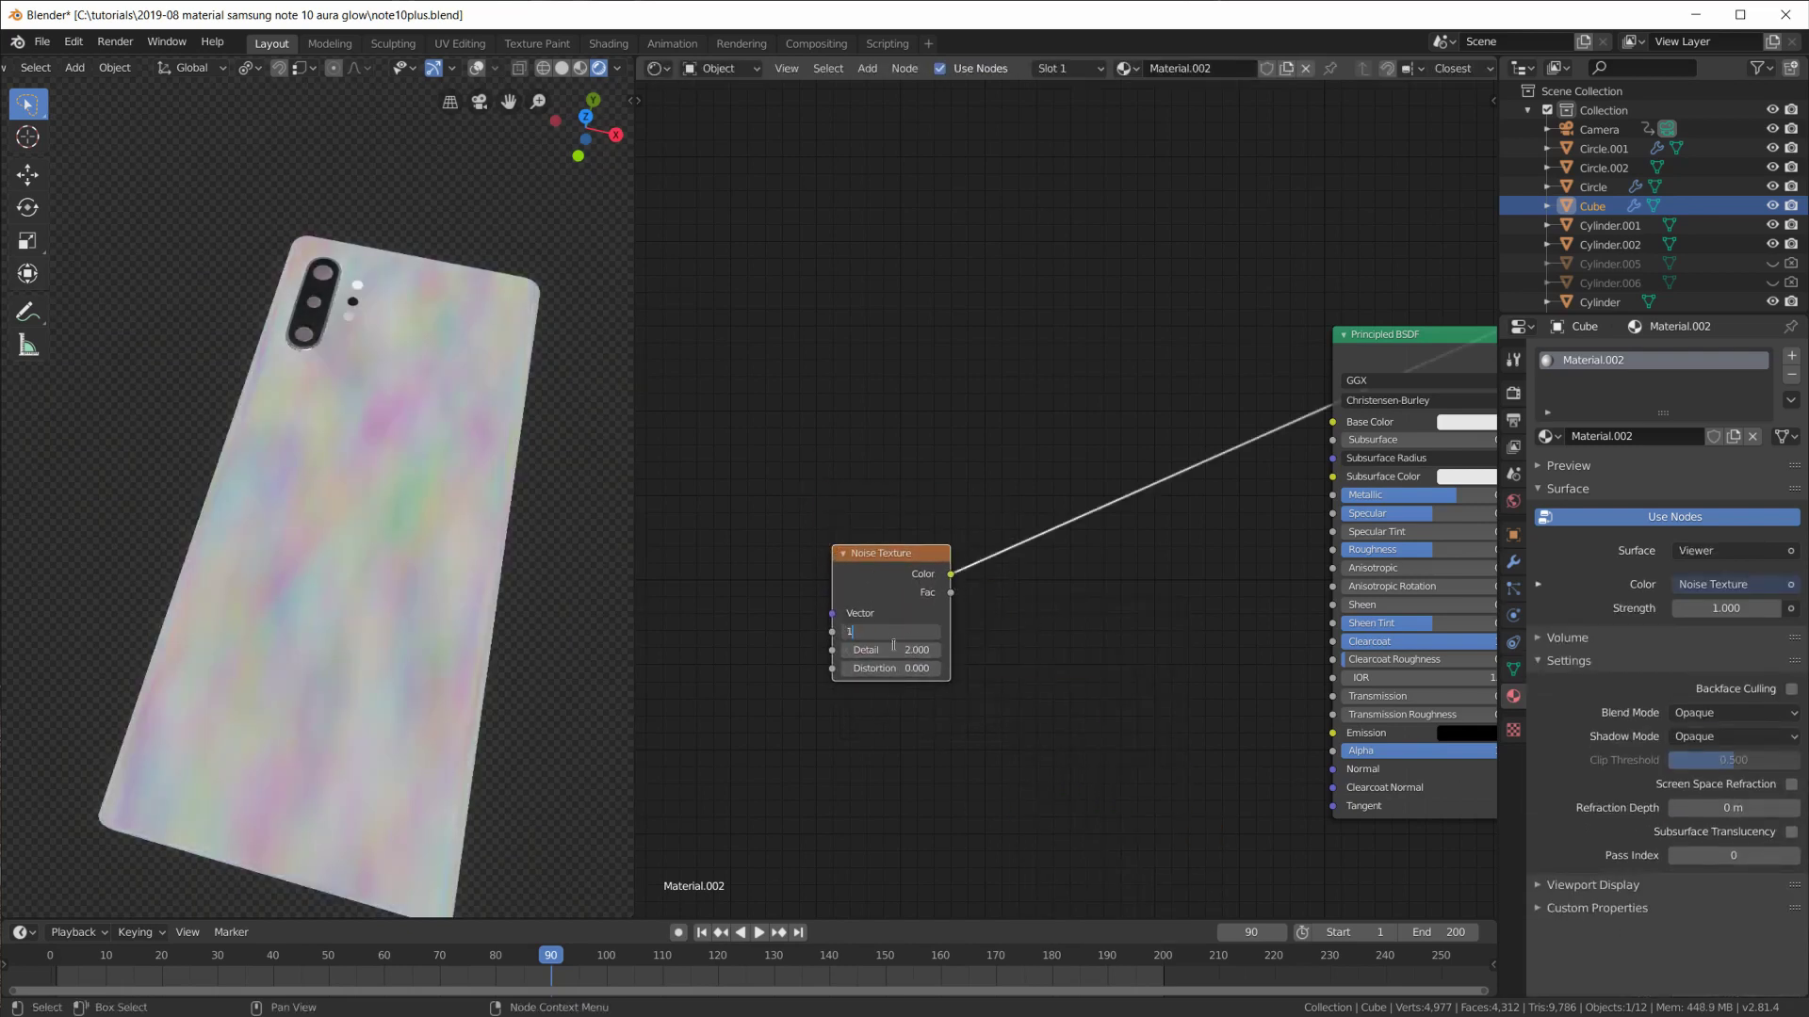
{"action": "key", "text": "Return"}
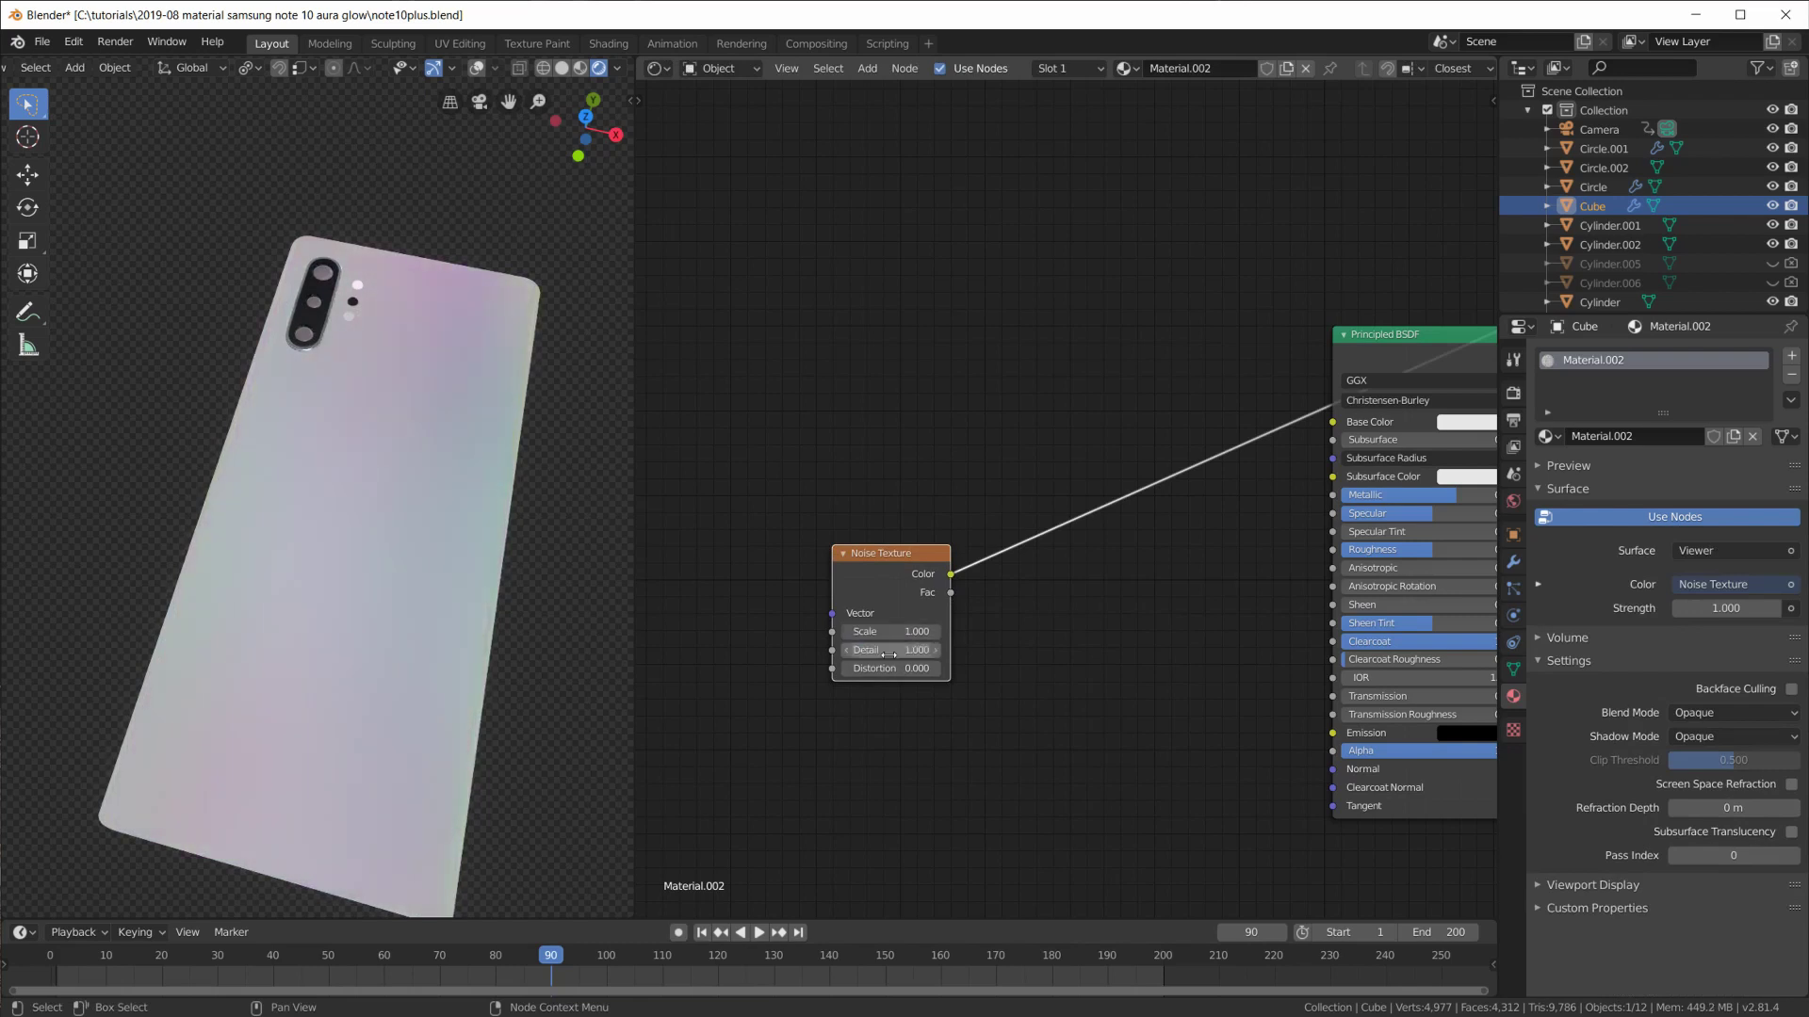
{"action": "mouse_move", "coordinate": [411, 621]}
{"action": "middle_mouse_down"}
{"action": "mouse_move", "coordinate": [404, 667]}
{"action": "mouse_move", "coordinate": [396, 553]}
{"action": "mouse_move", "coordinate": [448, 594]}
{"action": "mouse_move", "coordinate": [1104, 730]}
{"action": "mouse_move", "coordinate": [1326, 752]}
{"action": "middle_mouse_up"}
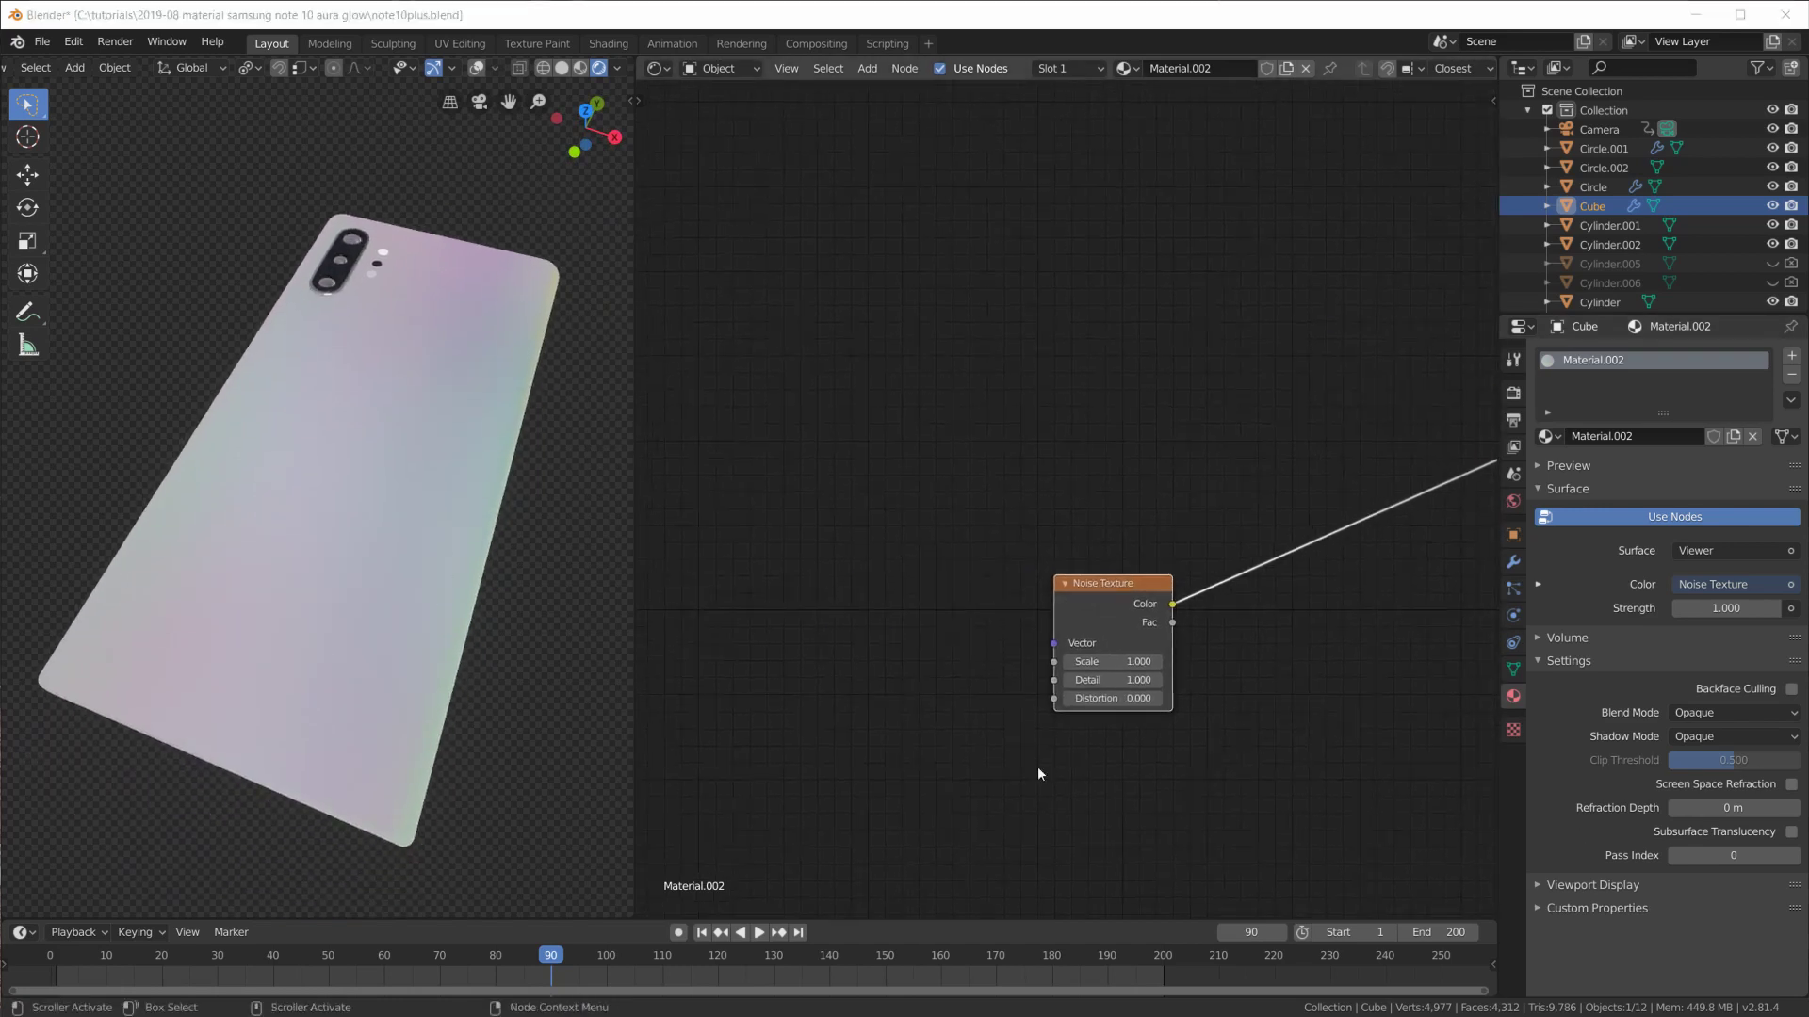
Add Texture Coordinate and Mapping nodes, feeding Mapping from Reflection coordinates.
{"action": "key", "text": "ctrl+t"}
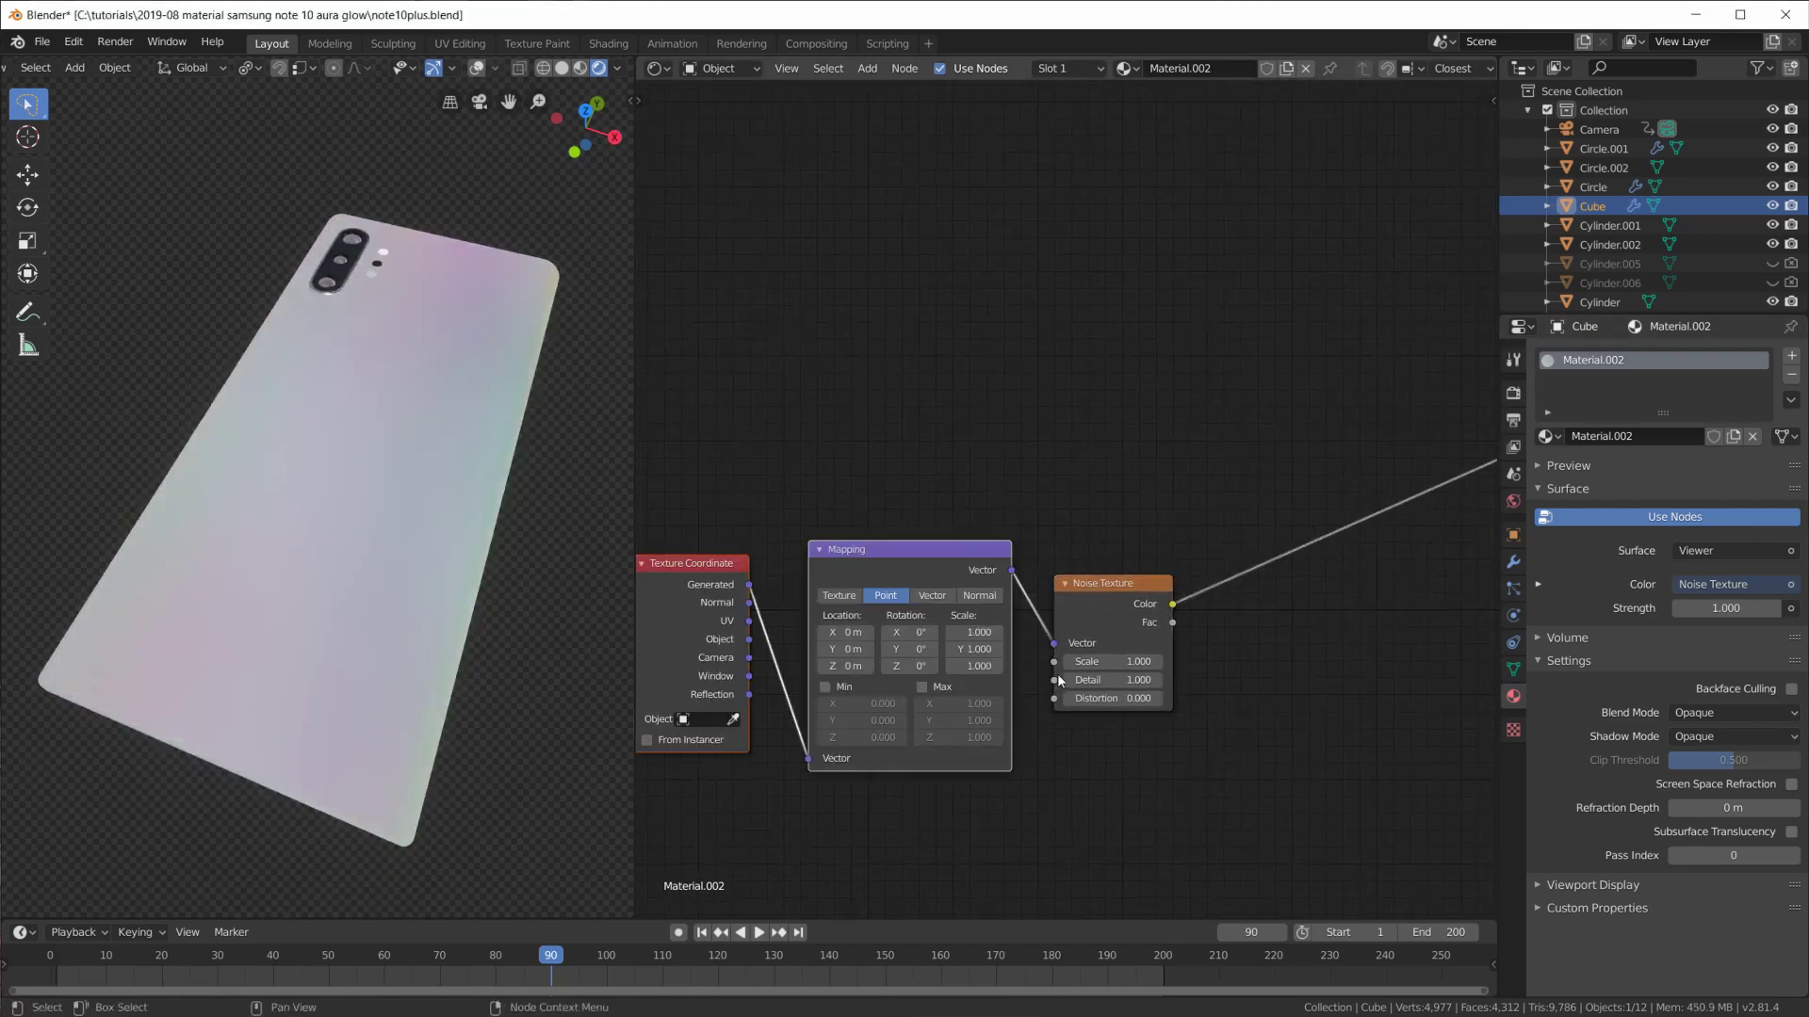
{"action": "mouse_move", "coordinate": [1073, 682]}
{"action": "middle_mouse_down"}
{"action": "mouse_move", "coordinate": [1209, 682]}
{"action": "mouse_move", "coordinate": [1180, 690]}
{"action": "middle_mouse_up"}
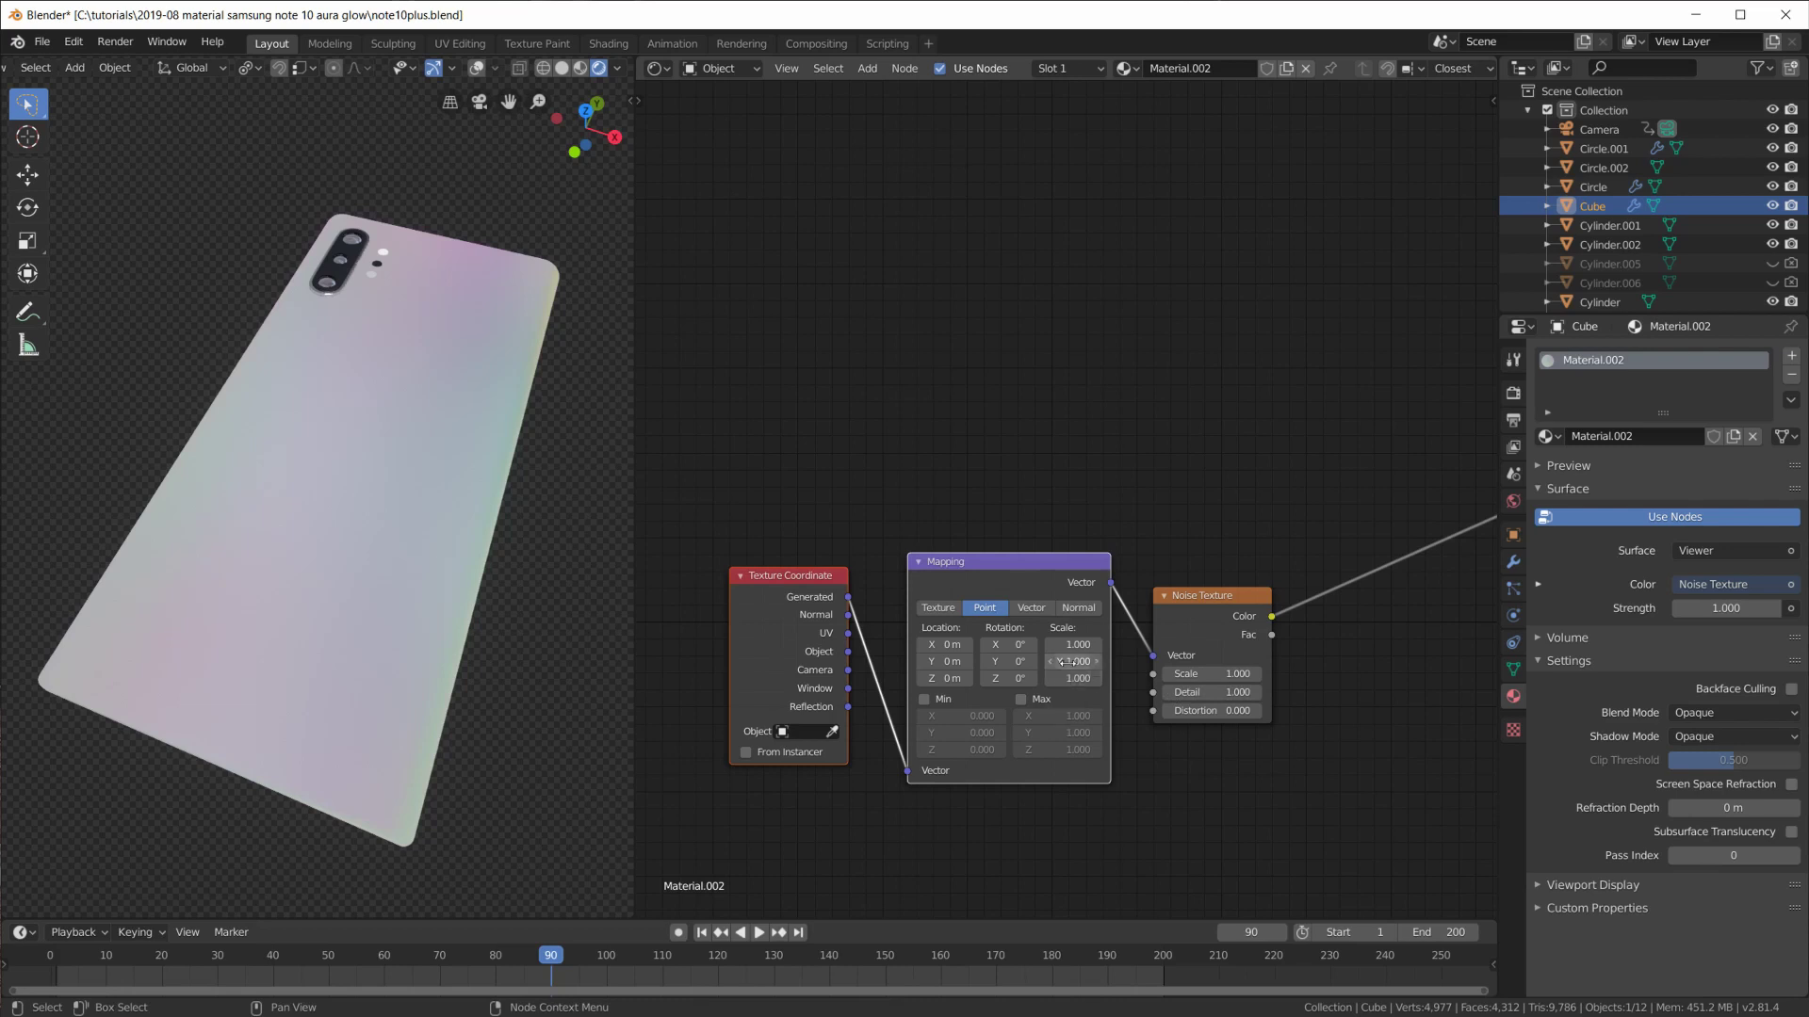
{"action": "left_click_drag", "start_coordinate": [848, 706], "coordinate": [908, 770]}
{"action": "middle_click_drag", "start_coordinate": [919, 775], "coordinate": [542, 799]}
{"action": "mouse_move", "coordinate": [269, 677]}
{"action": "middle_mouse_down"}
{"action": "mouse_move", "coordinate": [343, 647]}
{"action": "mouse_move", "coordinate": [380, 775]}
{"action": "mouse_move", "coordinate": [443, 795]}
{"action": "mouse_move", "coordinate": [340, 698]}
{"action": "mouse_move", "coordinate": [341, 601]}
{"action": "mouse_move", "coordinate": [348, 745]}
{"action": "mouse_move", "coordinate": [402, 668]}
{"action": "mouse_move", "coordinate": [406, 704]}
{"action": "mouse_move", "coordinate": [405, 570]}
{"action": "mouse_move", "coordinate": [594, 558]}
{"action": "middle_mouse_up"}
Connect the Noise Color to Base Color and reposition the Principled BSDF node.
{"action": "left_click_drag", "start_coordinate": [895, 639], "coordinate": [1277, 489]}
{"action": "left_click", "coordinate": [1340, 410], "text": "ctrl+shift"}
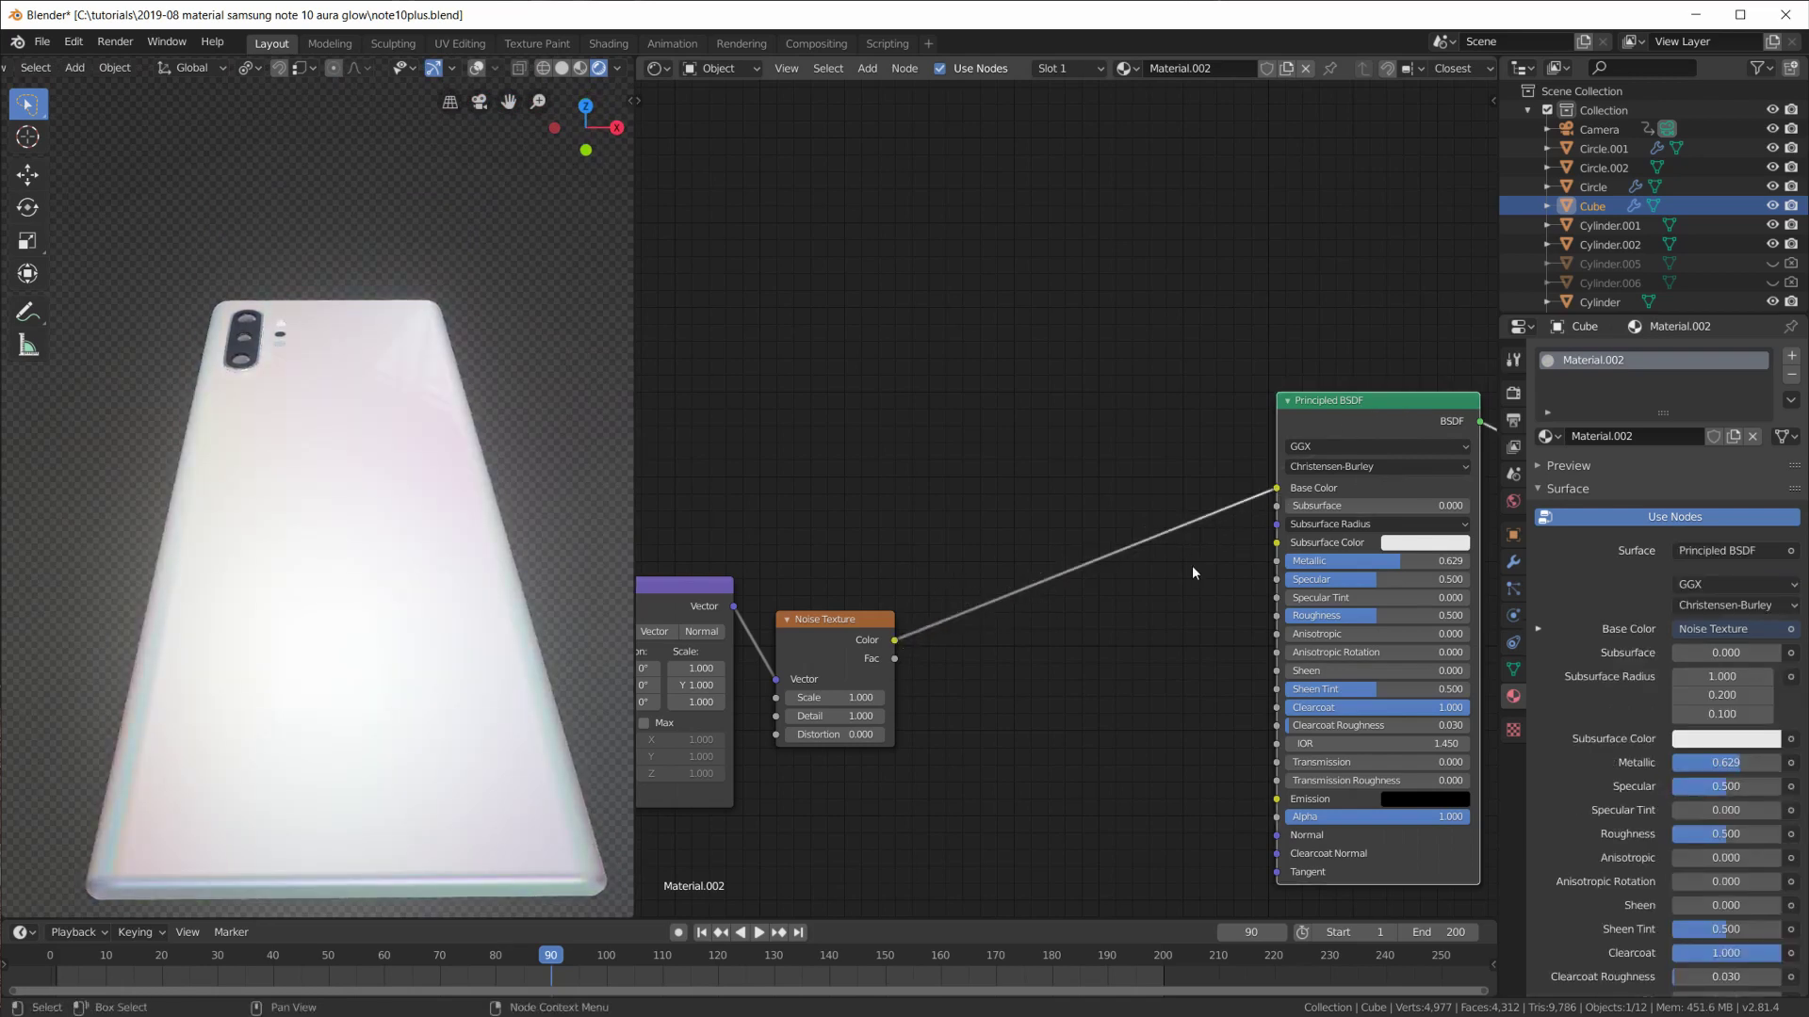
{"action": "scroll", "coordinate": [1194, 568], "scroll_direction": "down", "scroll_amount": 2}
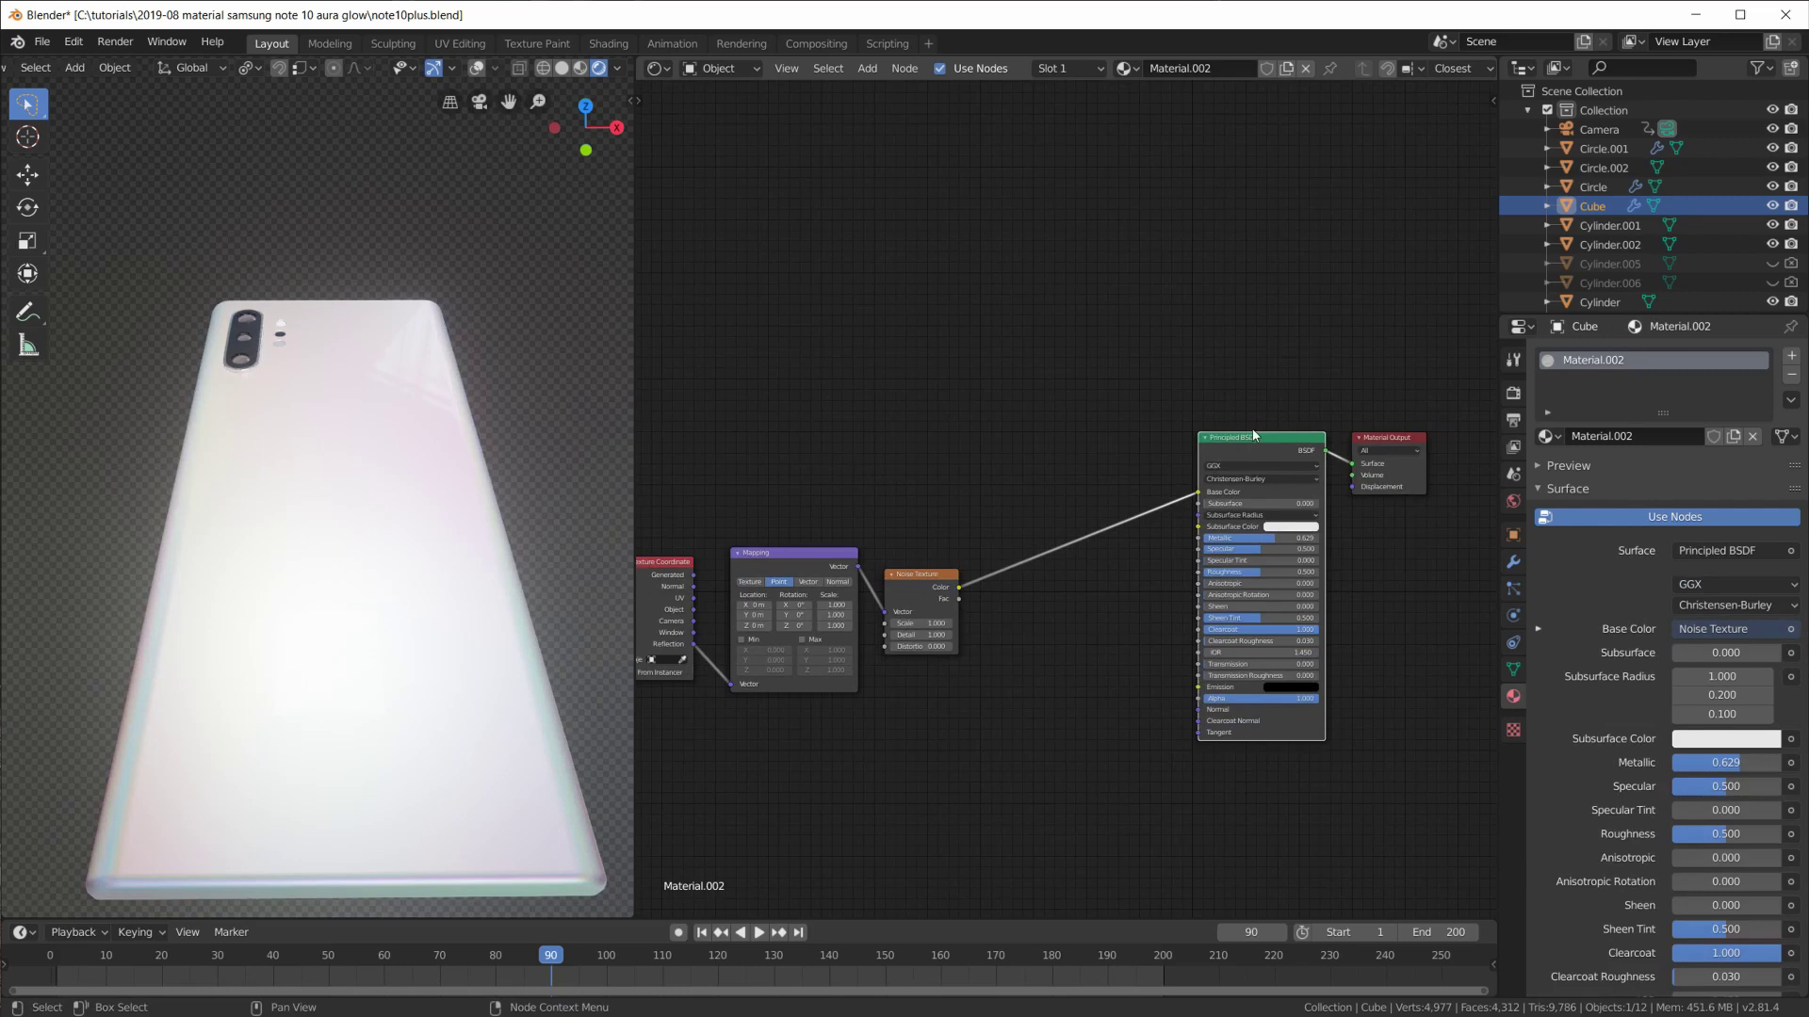
{"action": "left_click_drag", "start_coordinate": [1268, 492], "coordinate": [1248, 461]}
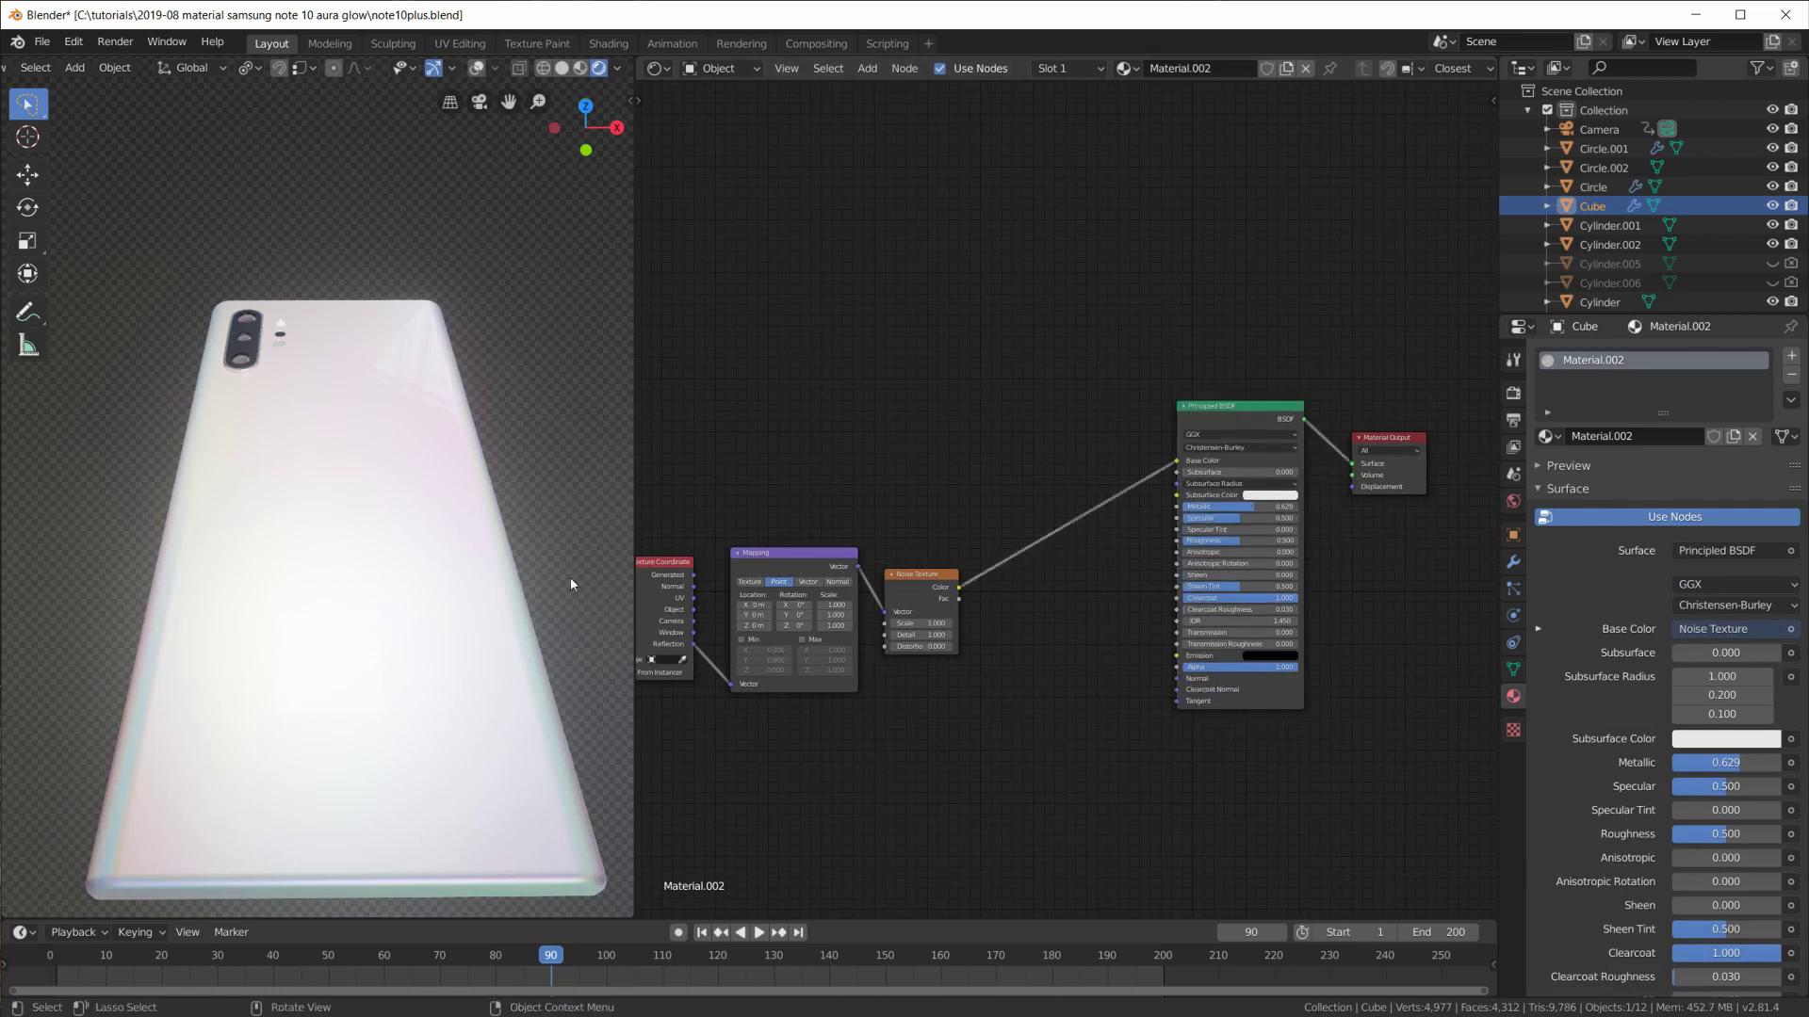
{"action": "left_click_drag", "start_coordinate": [1230, 408], "coordinate": [1228, 421]}
Orbit to the phone's back, snap to top view, and widen the node editor.
{"action": "mouse_move", "coordinate": [444, 605]}
{"action": "middle_mouse_down"}
{"action": "mouse_move", "coordinate": [474, 548]}
{"action": "mouse_move", "coordinate": [363, 490]}
{"action": "mouse_move", "coordinate": [68, 519]}
{"action": "mouse_move", "coordinate": [298, 413]}
{"action": "mouse_move", "coordinate": [56, 515]}
{"action": "mouse_move", "coordinate": [239, 536]}
{"action": "middle_mouse_up"}
{"action": "middle_click_drag", "start_coordinate": [357, 568], "coordinate": [406, 513]}
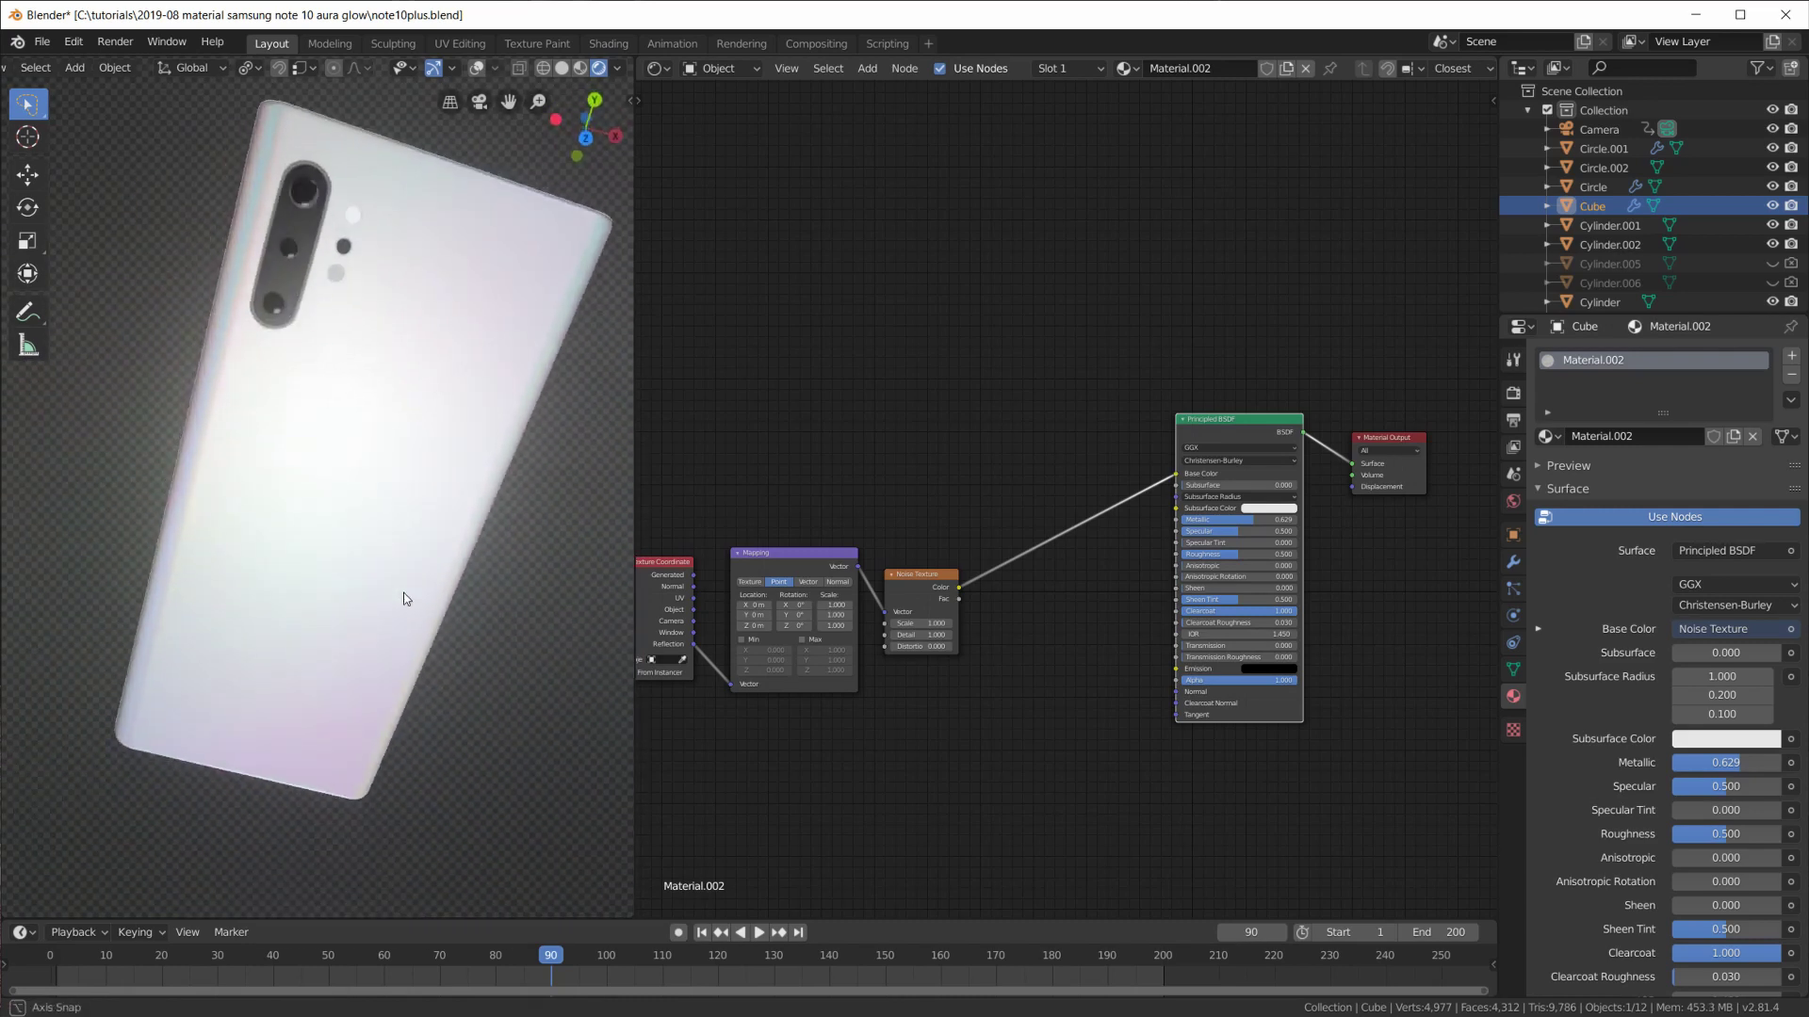
{"action": "middle_click_drag", "start_coordinate": [405, 514], "coordinate": [337, 552]}
{"action": "key", "text": "KP_7"}
{"action": "scroll", "coordinate": [327, 551], "scroll_direction": "down", "scroll_amount": 2}
{"action": "scroll", "coordinate": [327, 550], "scroll_direction": "down", "scroll_amount": 1}
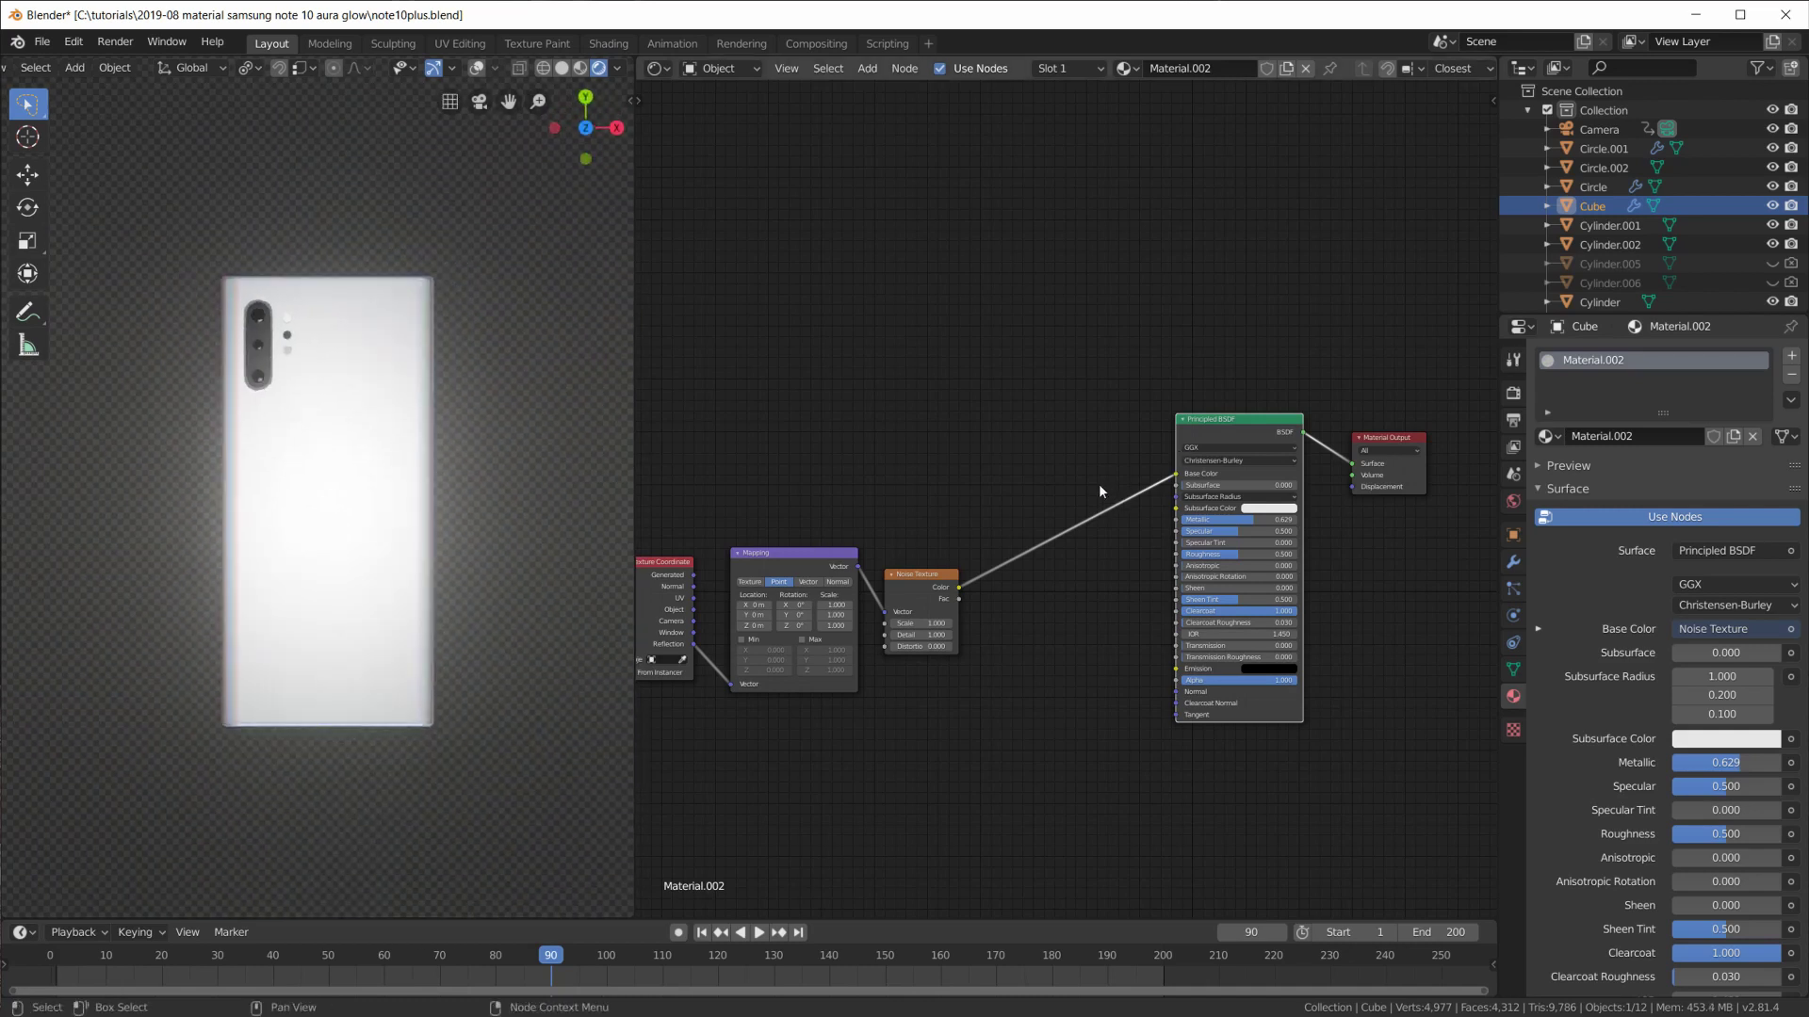
{"action": "middle_click_drag", "start_coordinate": [1073, 408], "coordinate": [1214, 600]}
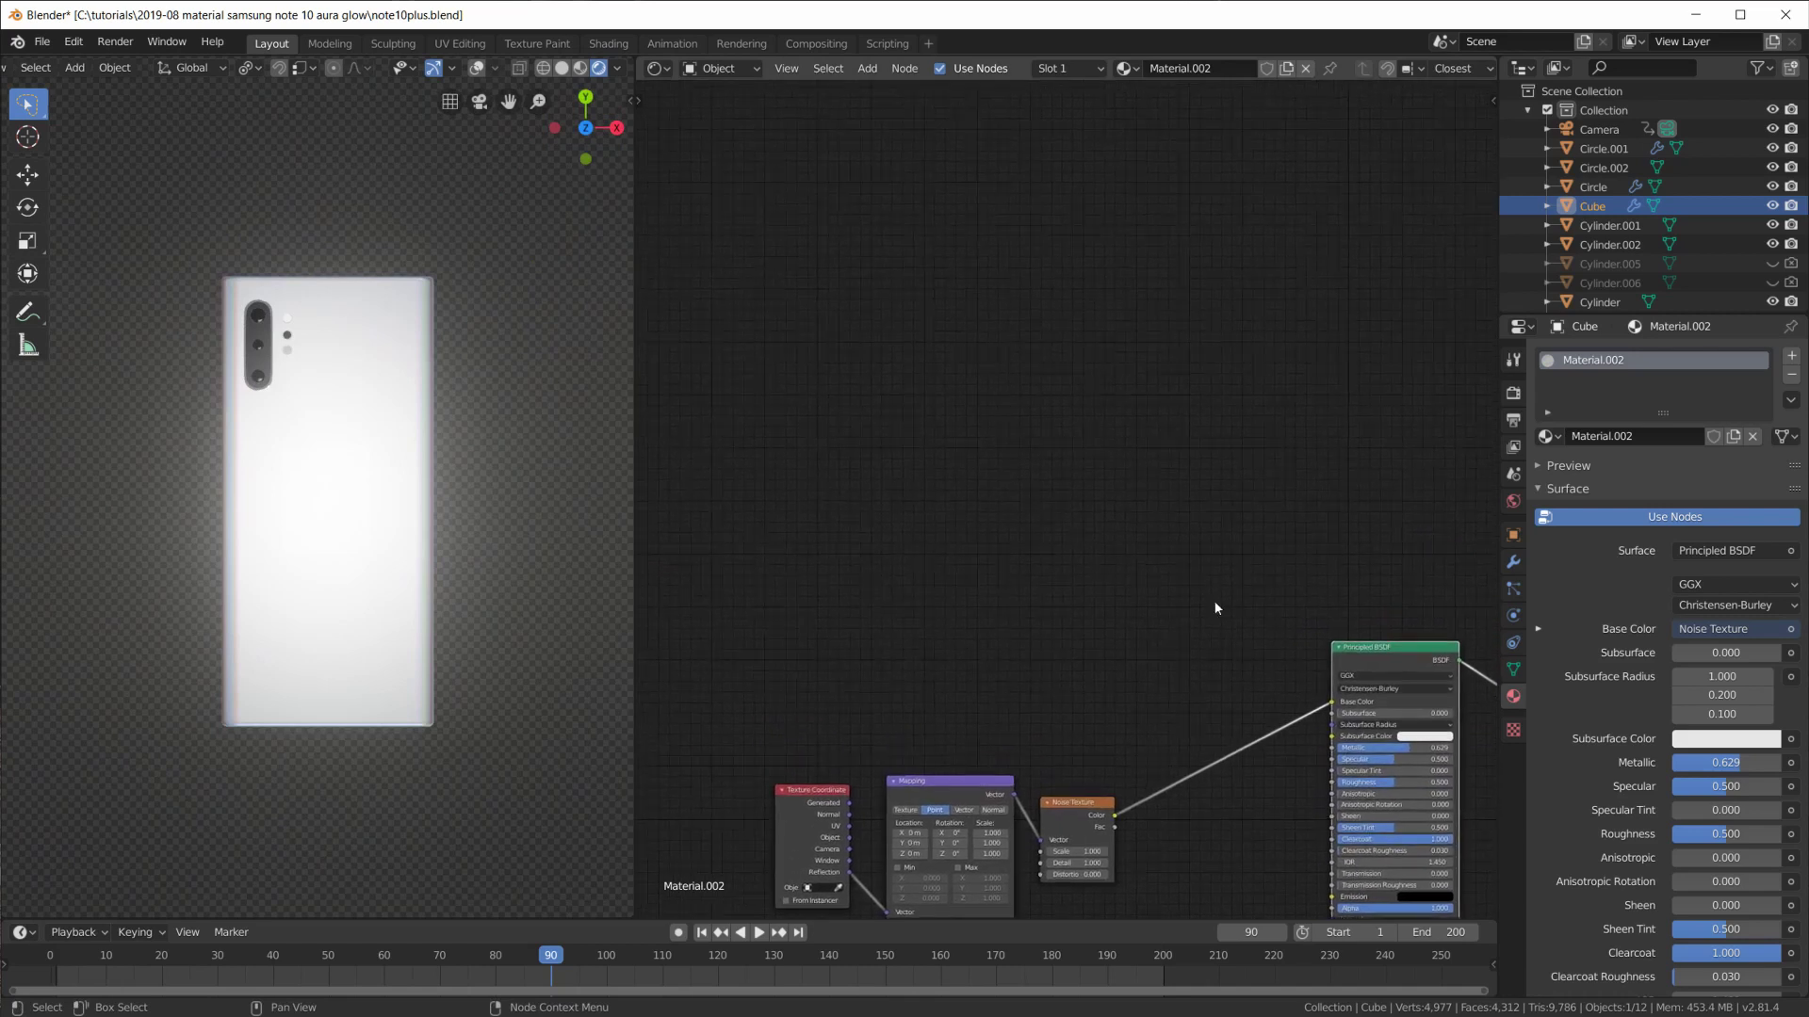
{"action": "scroll", "coordinate": [1215, 600], "scroll_direction": "down", "scroll_amount": 1}
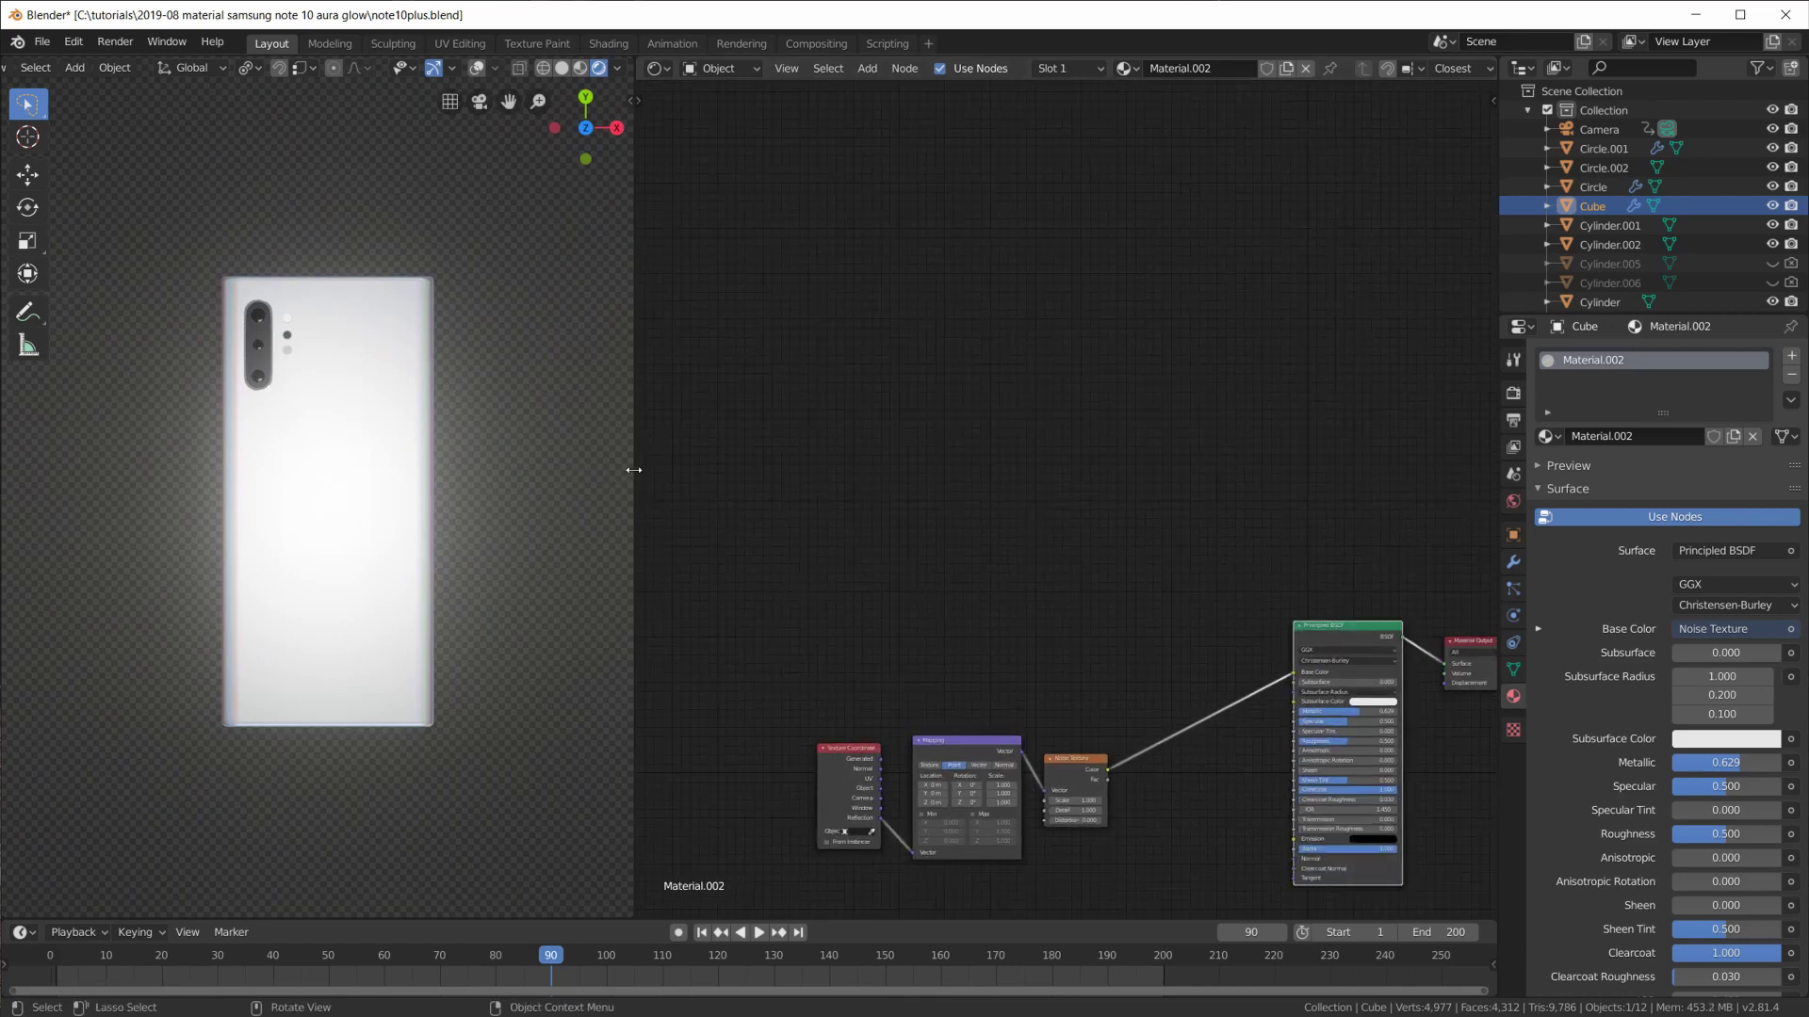
{"action": "left_click_drag", "start_coordinate": [633, 469], "coordinate": [525, 475]}
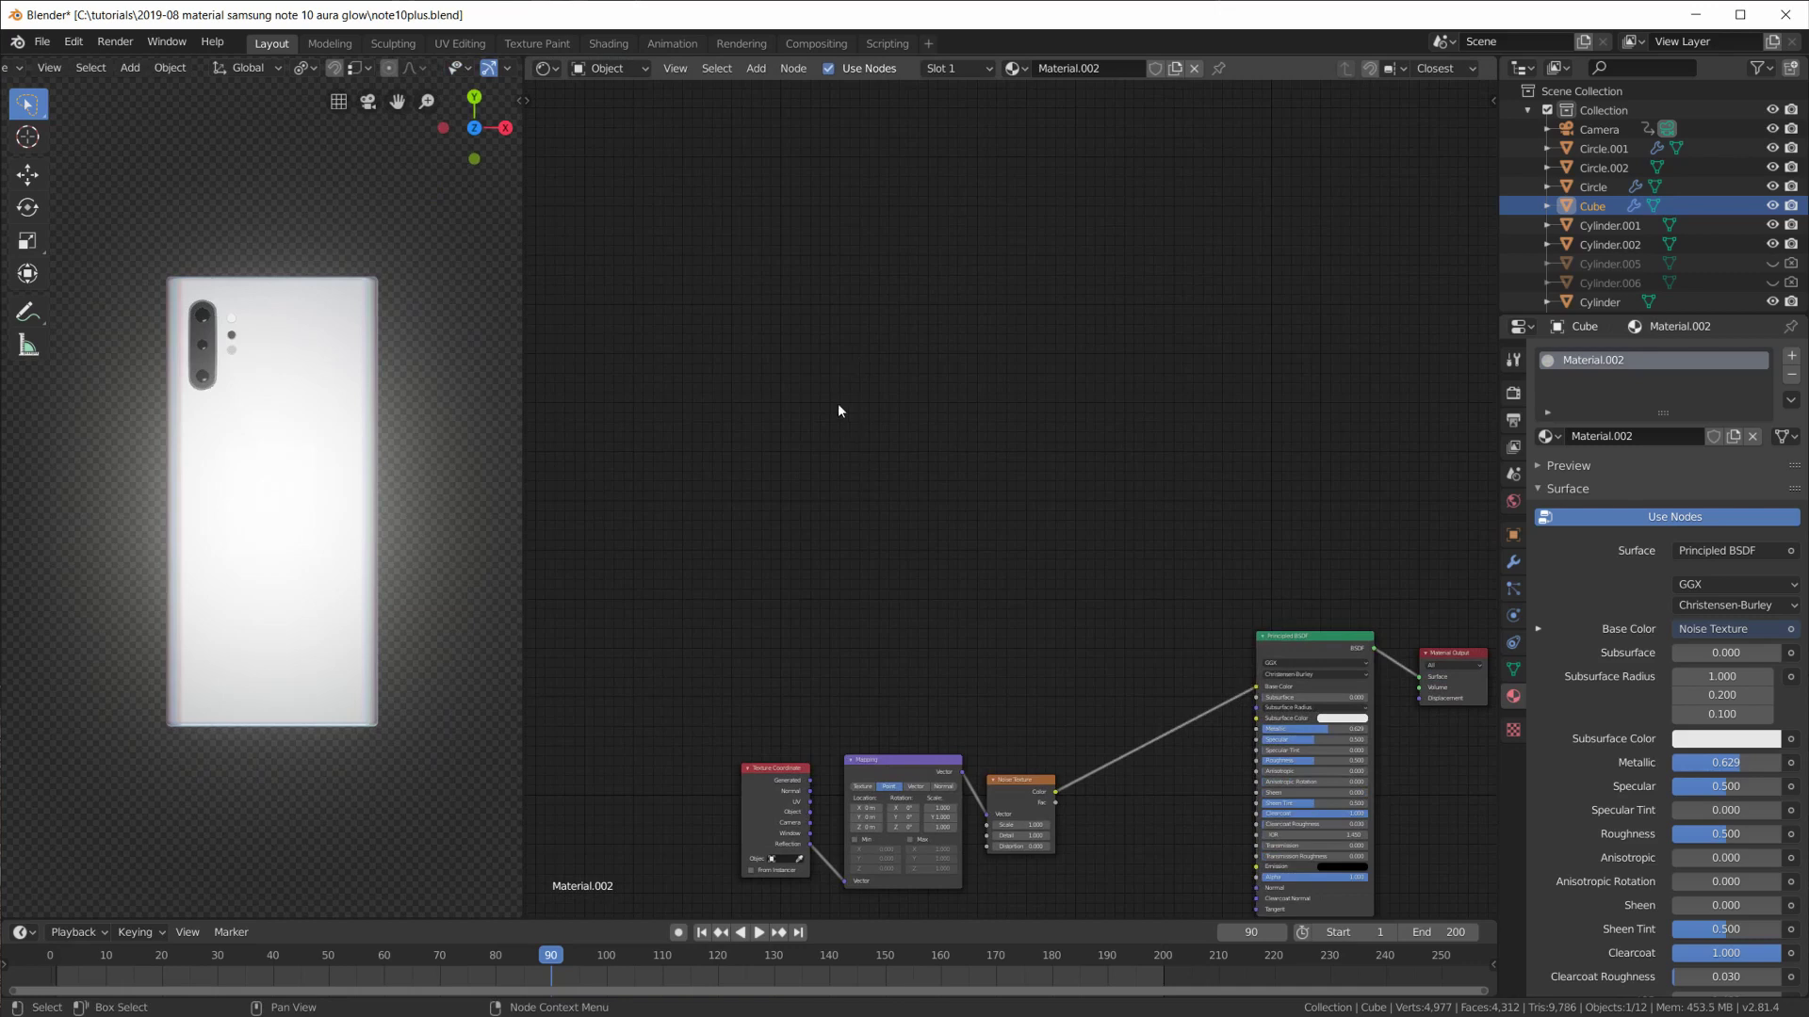
Add a Glossy BSDF, connect it to Material Output Surface, and set Roughness 0.210.
{"action": "key", "text": "shift+a"}
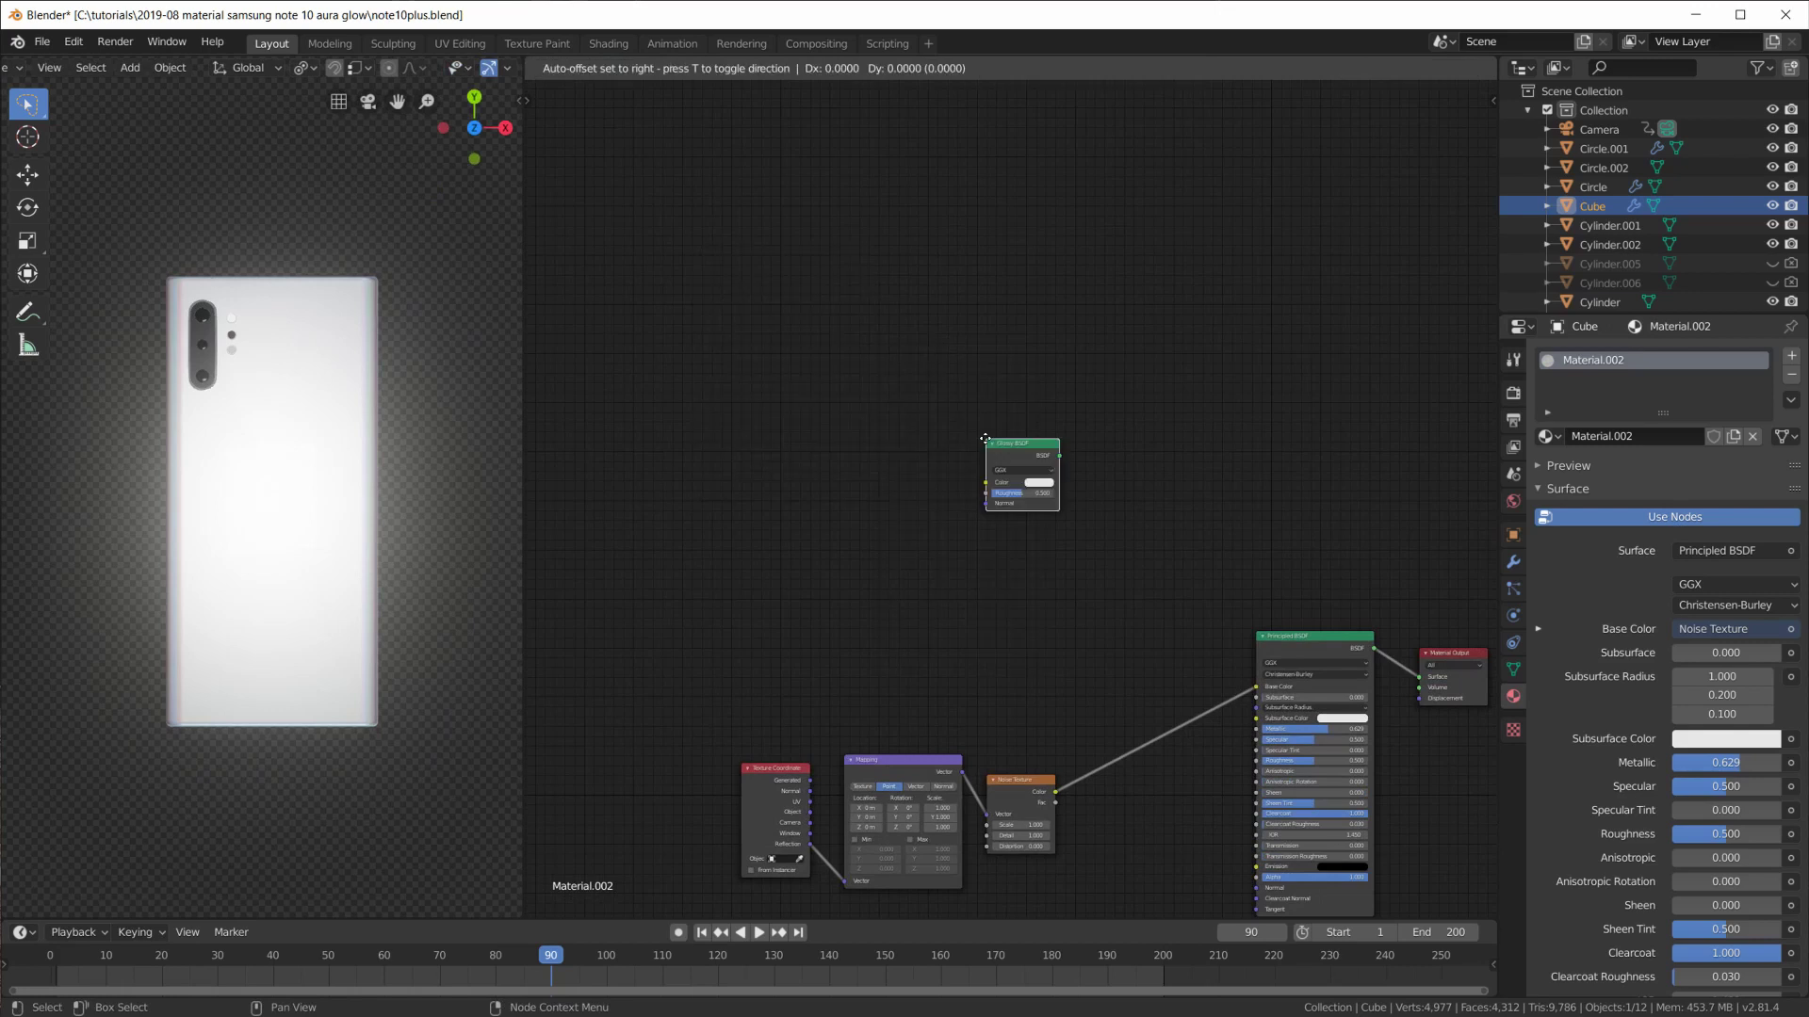
{"action": "left_click_drag", "start_coordinate": [975, 436], "coordinate": [863, 347]}
{"action": "scroll", "coordinate": [863, 347], "scroll_direction": "up", "scroll_amount": 1}
{"action": "left_click", "coordinate": [867, 344], "text": "ctrl+shift"}
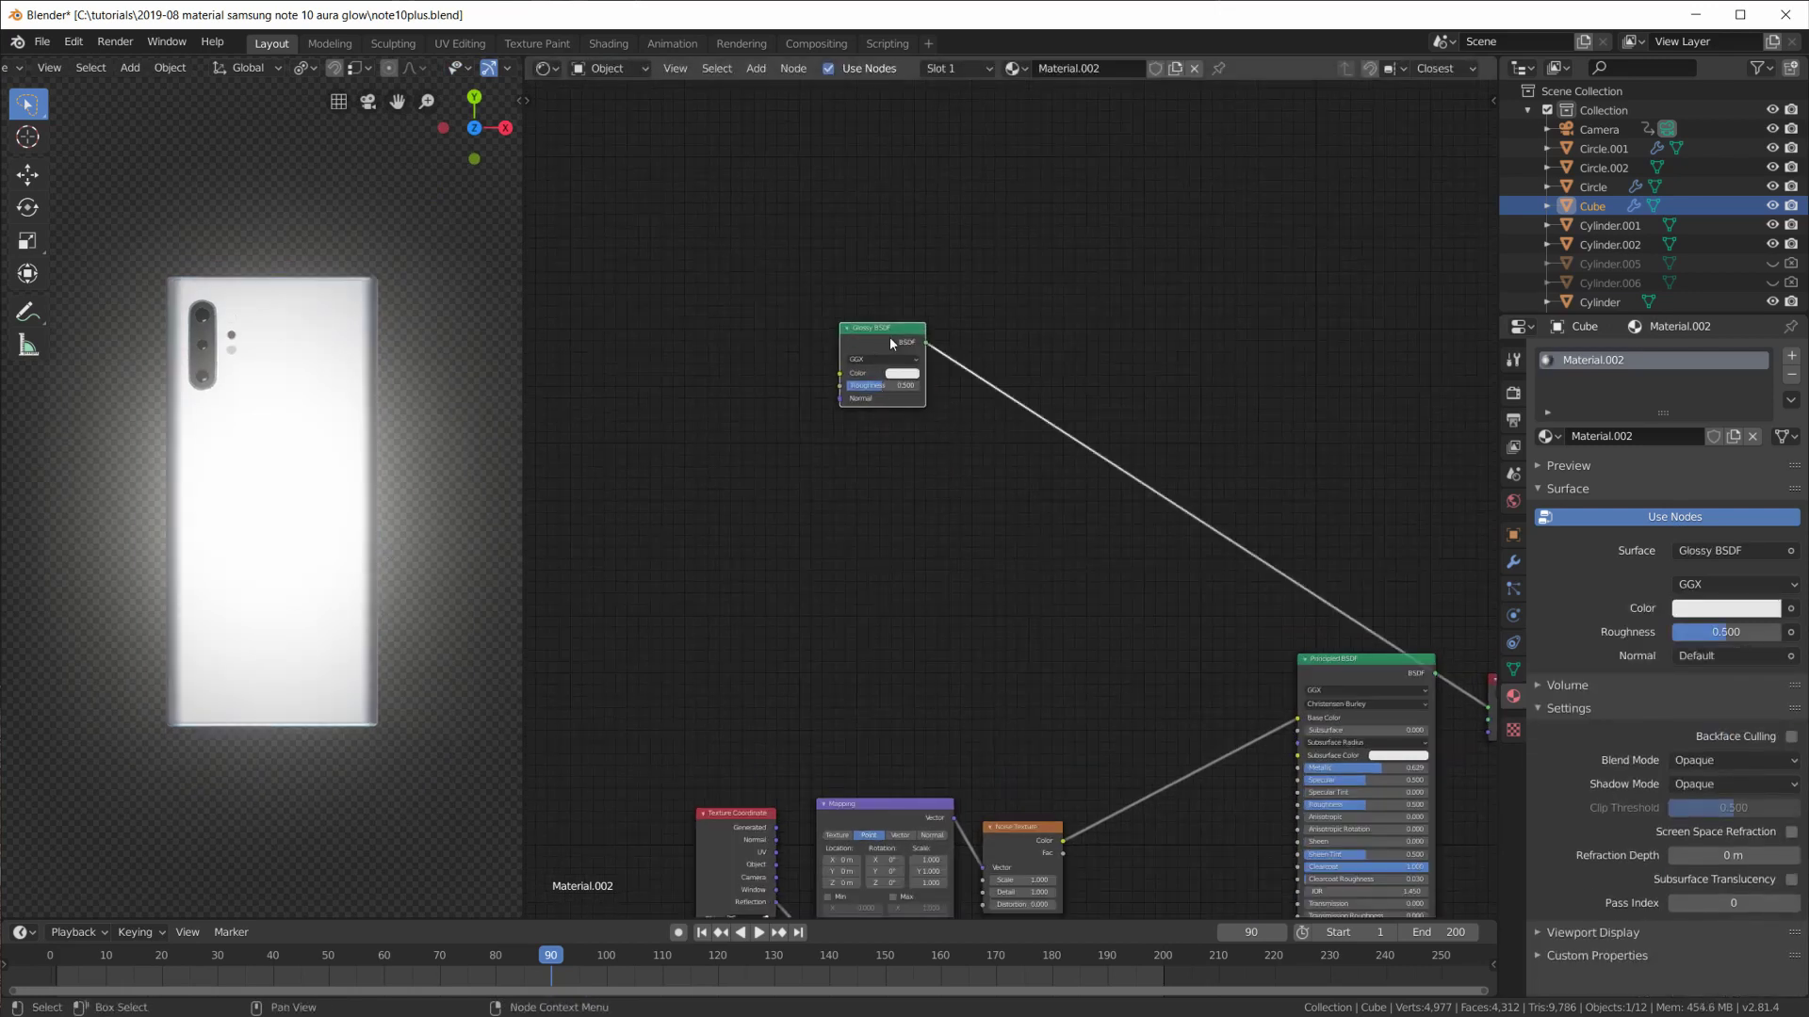
{"action": "left_click_drag", "start_coordinate": [881, 389], "coordinate": [842, 386]}
{"action": "mouse_move", "coordinate": [344, 607]}
{"action": "middle_mouse_down"}
{"action": "mouse_move", "coordinate": [402, 511]}
{"action": "mouse_move", "coordinate": [315, 609]}
{"action": "mouse_move", "coordinate": [325, 593]}
{"action": "middle_mouse_up"}
{"action": "scroll", "coordinate": [901, 375], "scroll_direction": "up", "scroll_amount": 3}
{"action": "middle_click_drag", "start_coordinate": [848, 340], "coordinate": [1270, 627]}
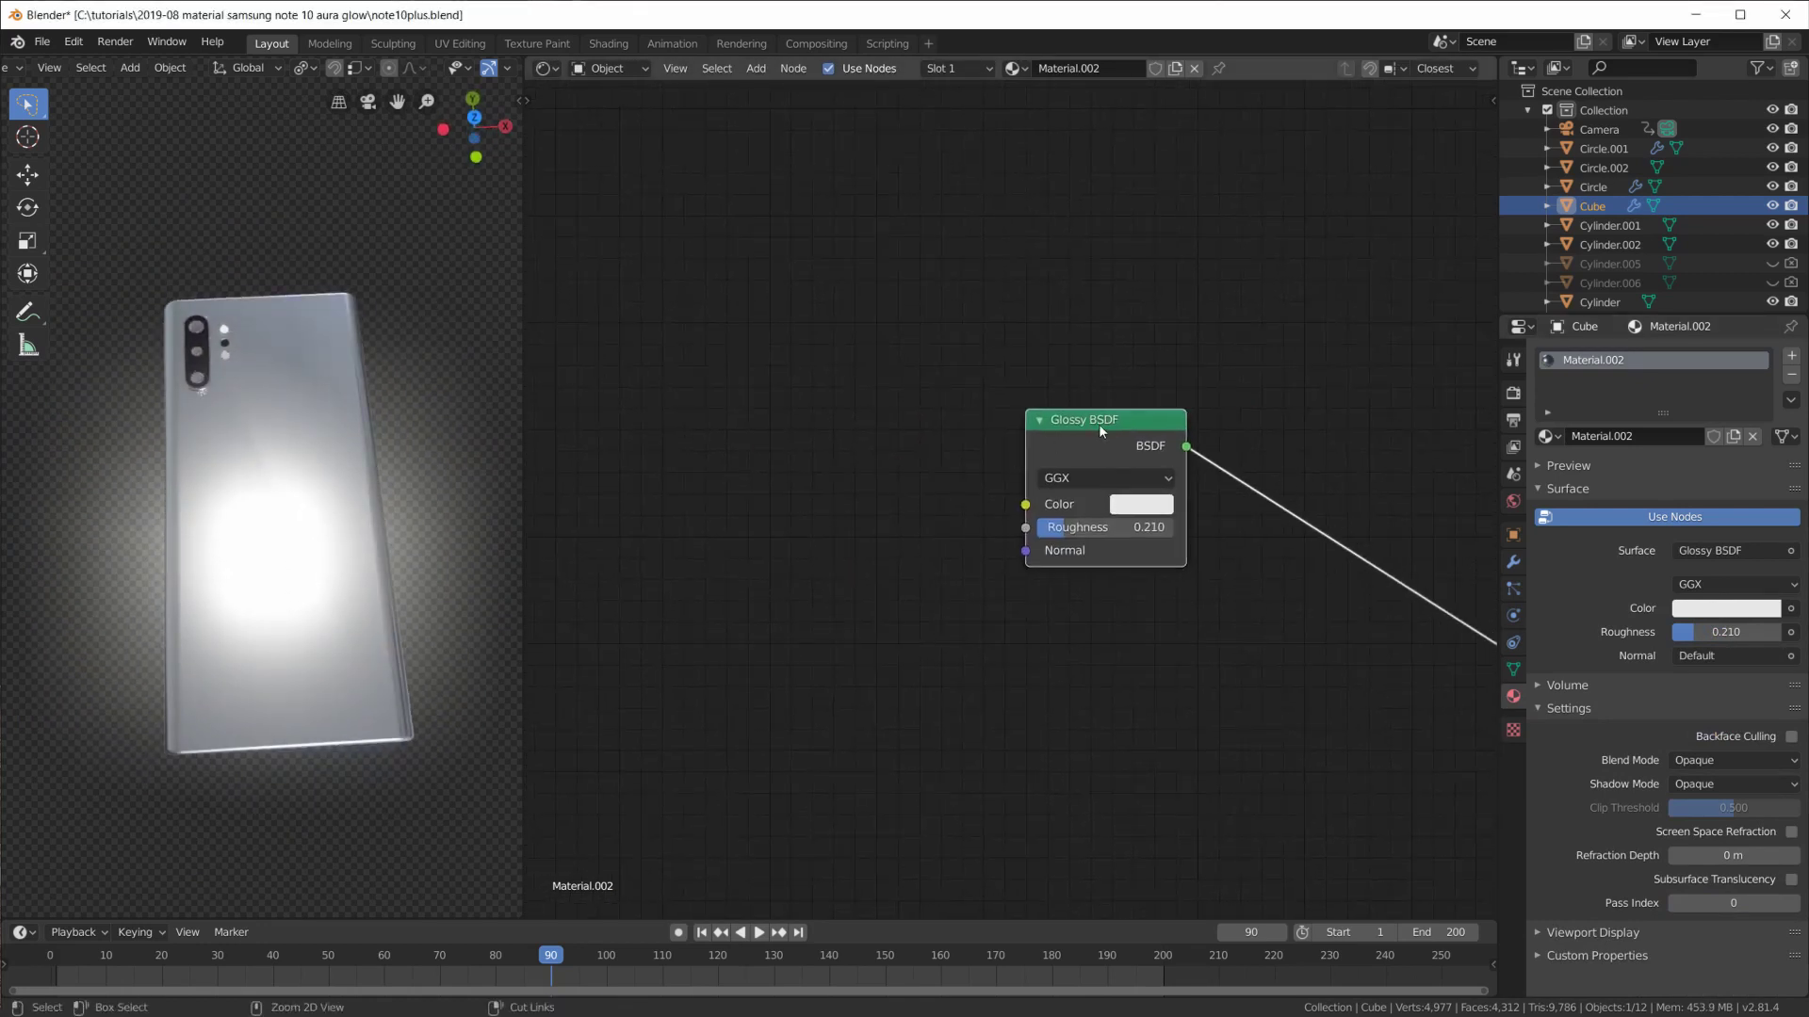
Link Texture Coordinate through Mapping into Glossy Normal, deleting the Image Texture node.
{"action": "key", "text": "ctrl+t"}
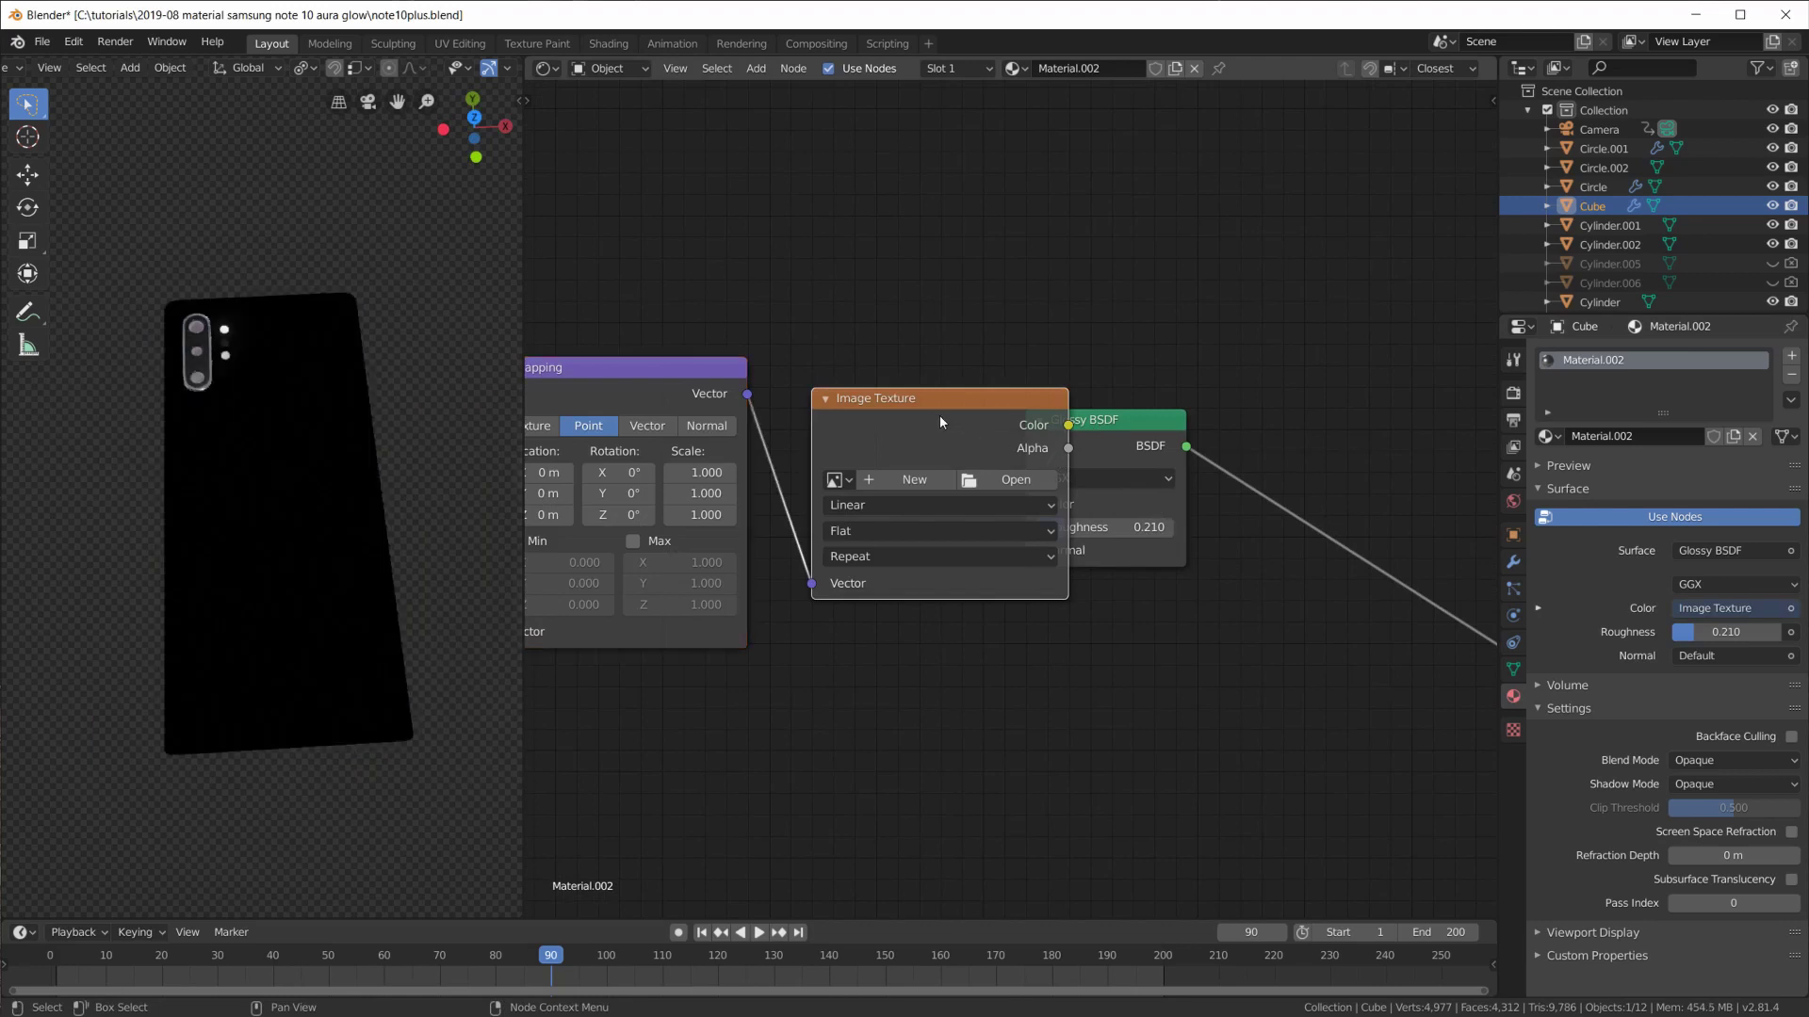
{"action": "key", "text": "x"}
{"action": "left_click_drag", "start_coordinate": [999, 556], "coordinate": [1026, 550]}
{"action": "scroll", "coordinate": [1030, 549], "scroll_direction": "down", "scroll_amount": 3}
{"action": "scroll", "coordinate": [914, 536], "scroll_direction": "down", "scroll_amount": 1}
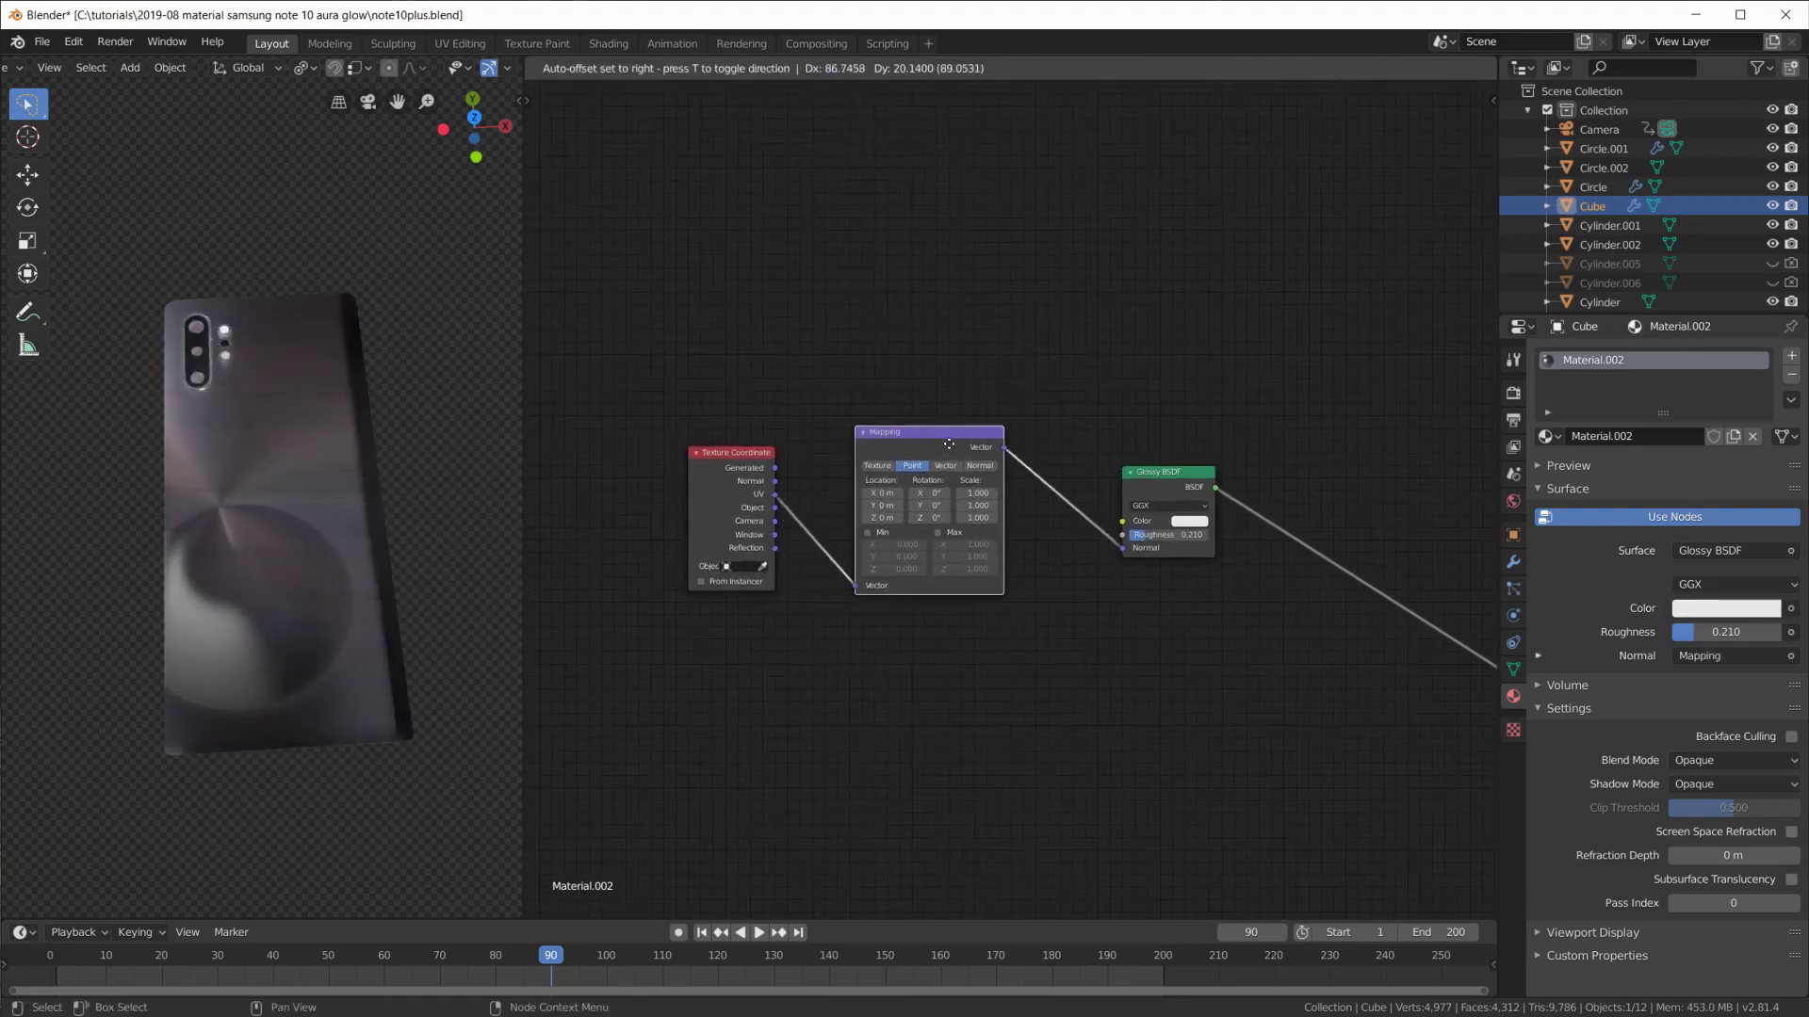
{"action": "left_click_drag", "start_coordinate": [944, 491], "coordinate": [1006, 495]}
{"action": "scroll", "coordinate": [1010, 500], "scroll_direction": "up", "scroll_amount": 1}
{"action": "left_click_drag", "start_coordinate": [671, 446], "coordinate": [685, 560]}
{"action": "left_click_drag", "start_coordinate": [990, 419], "coordinate": [1009, 422]}
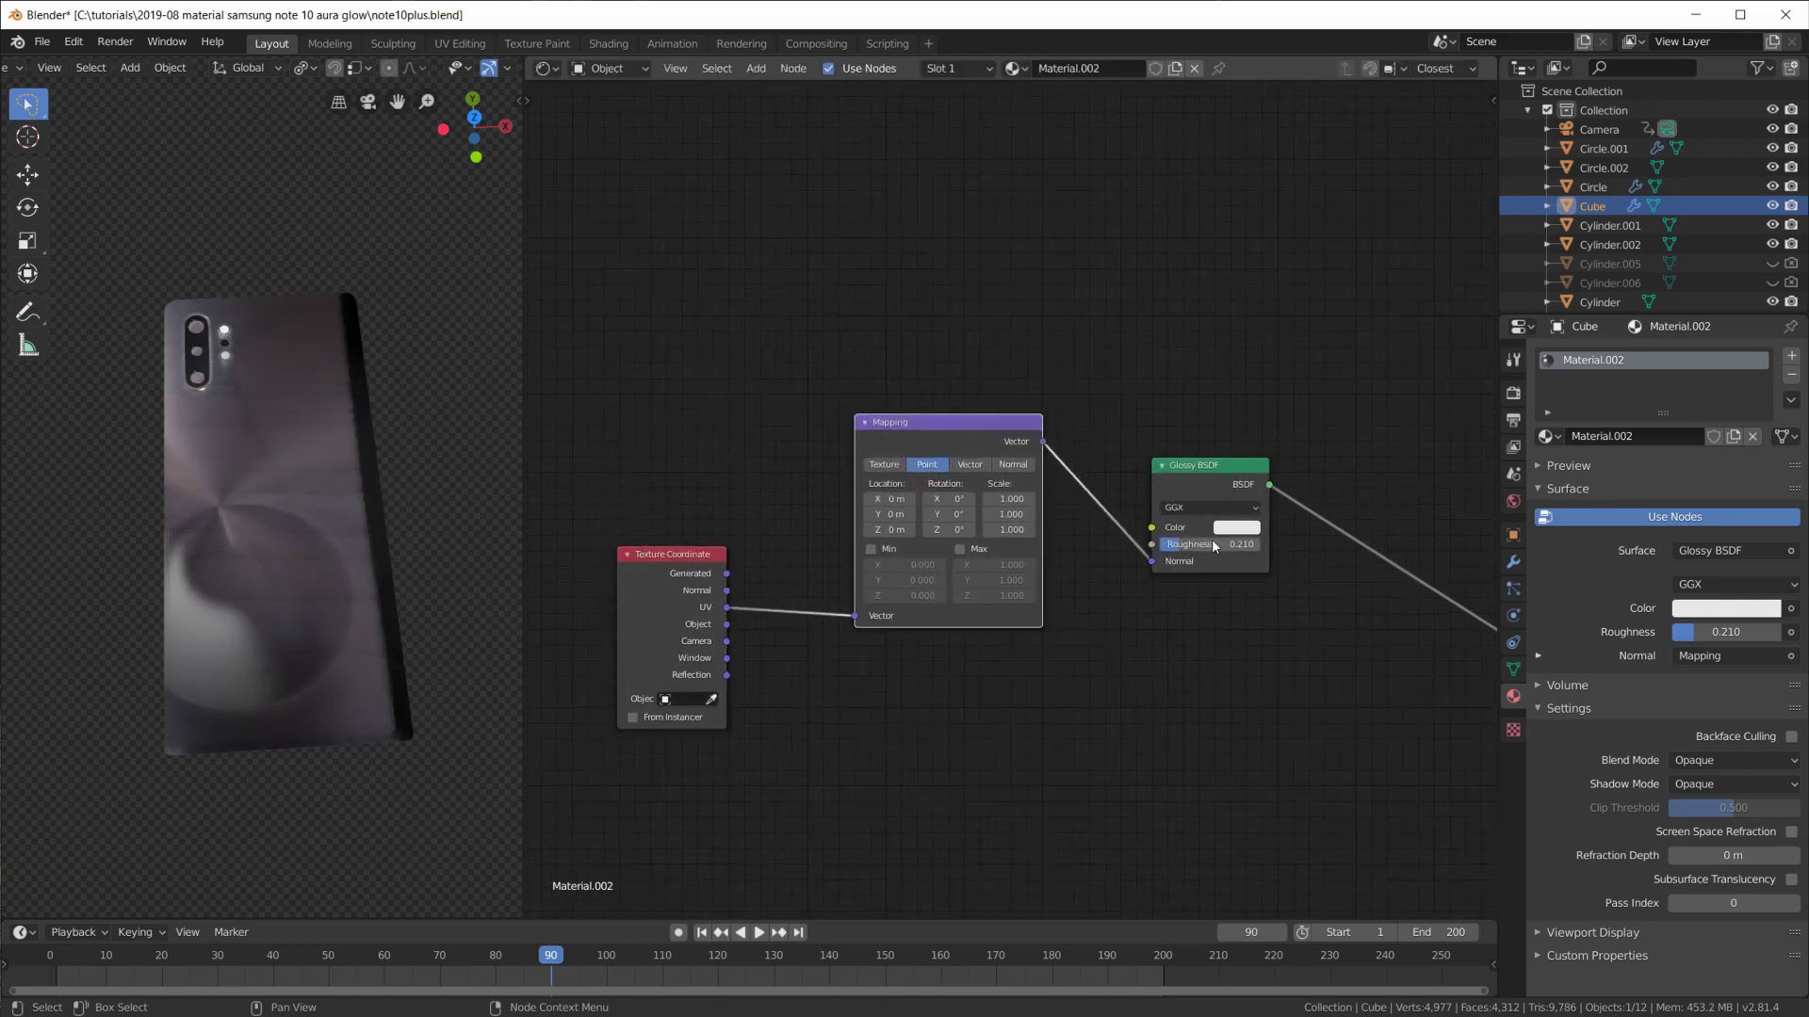
{"action": "scroll", "coordinate": [1178, 573], "scroll_direction": "up", "scroll_amount": 1}
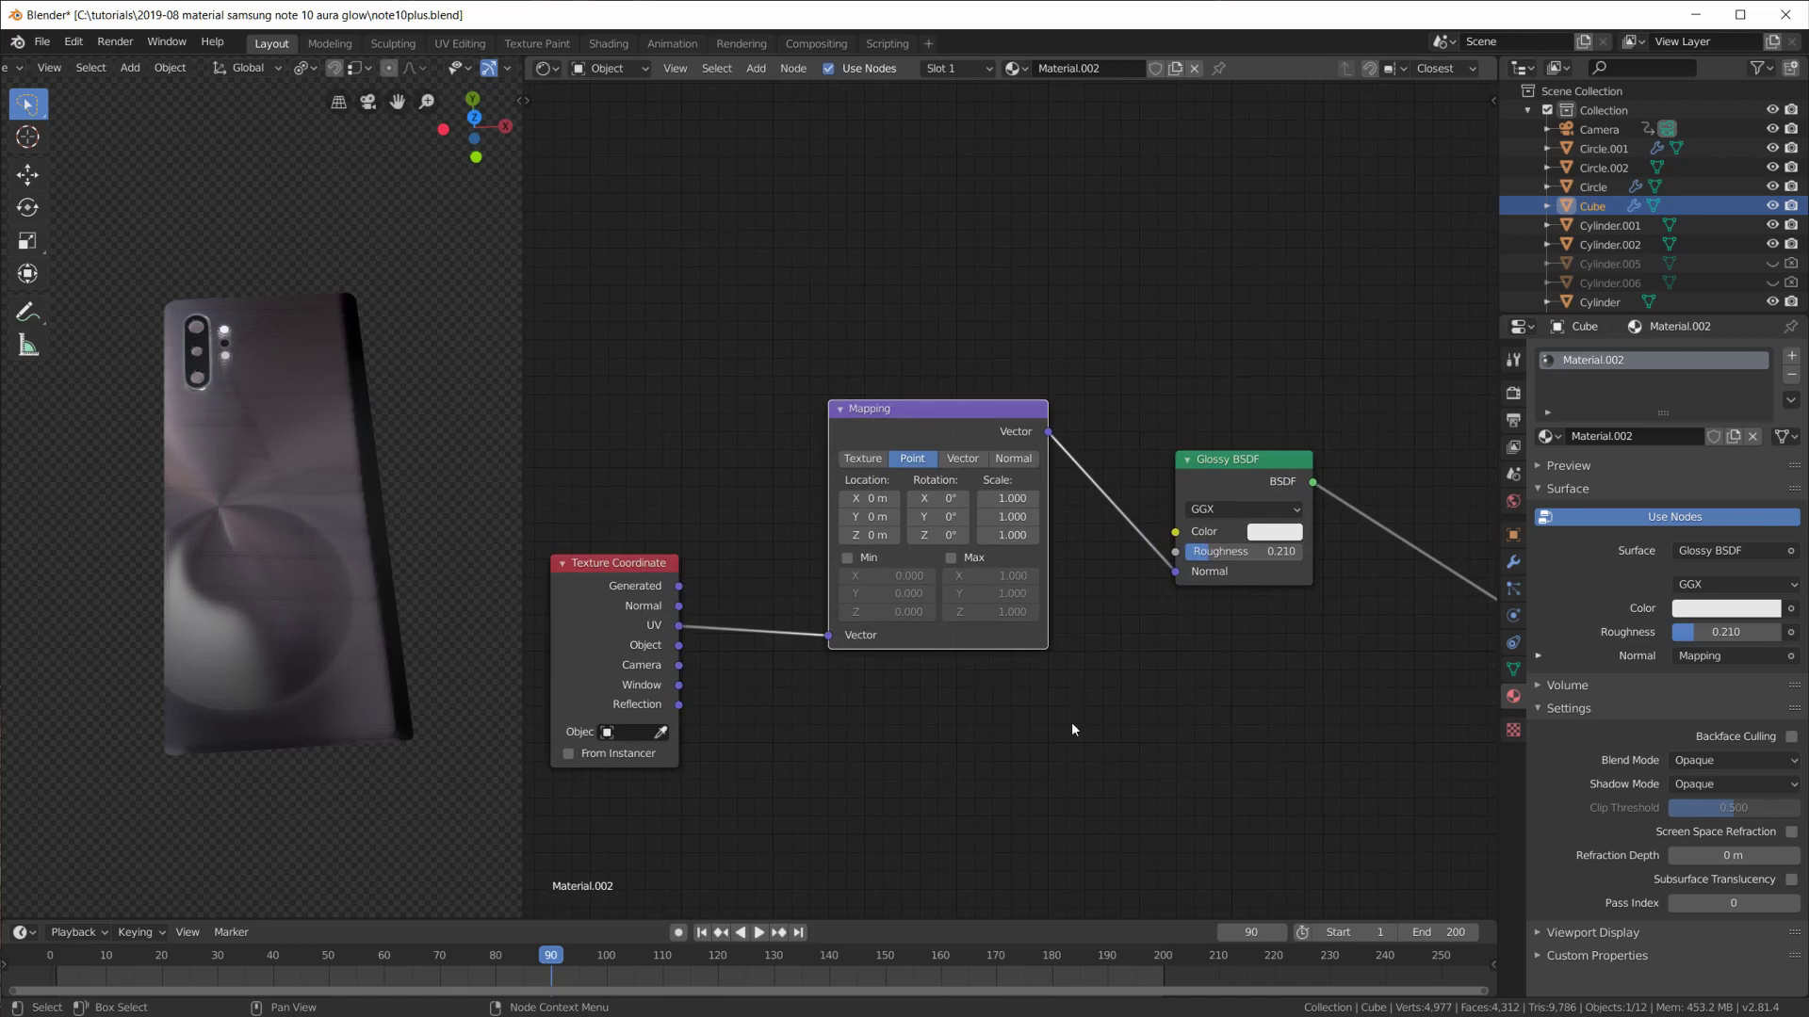
{"action": "middle_click_drag", "start_coordinate": [1072, 731], "coordinate": [1067, 671]}
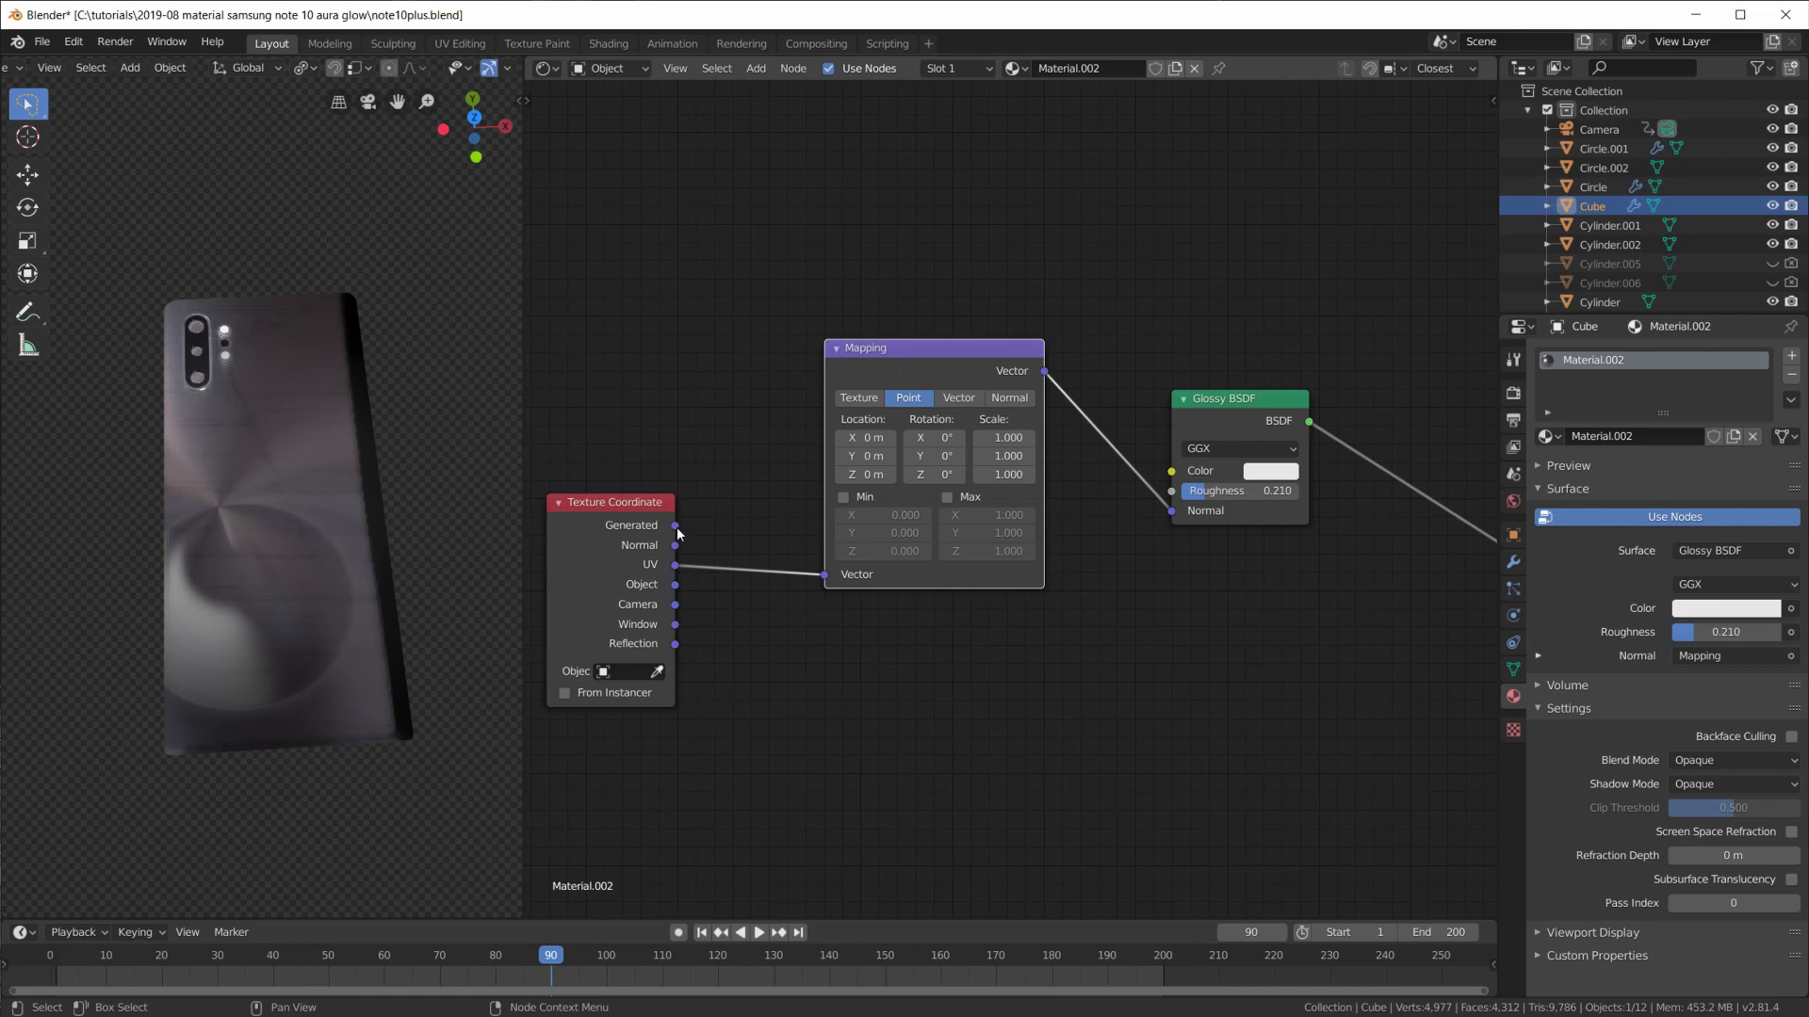
Connect Generated to Mapping; set Rotation X 22°, Location X -0.2 m, Scale X 1.1.
{"action": "left_click_drag", "start_coordinate": [677, 526], "coordinate": [835, 574]}
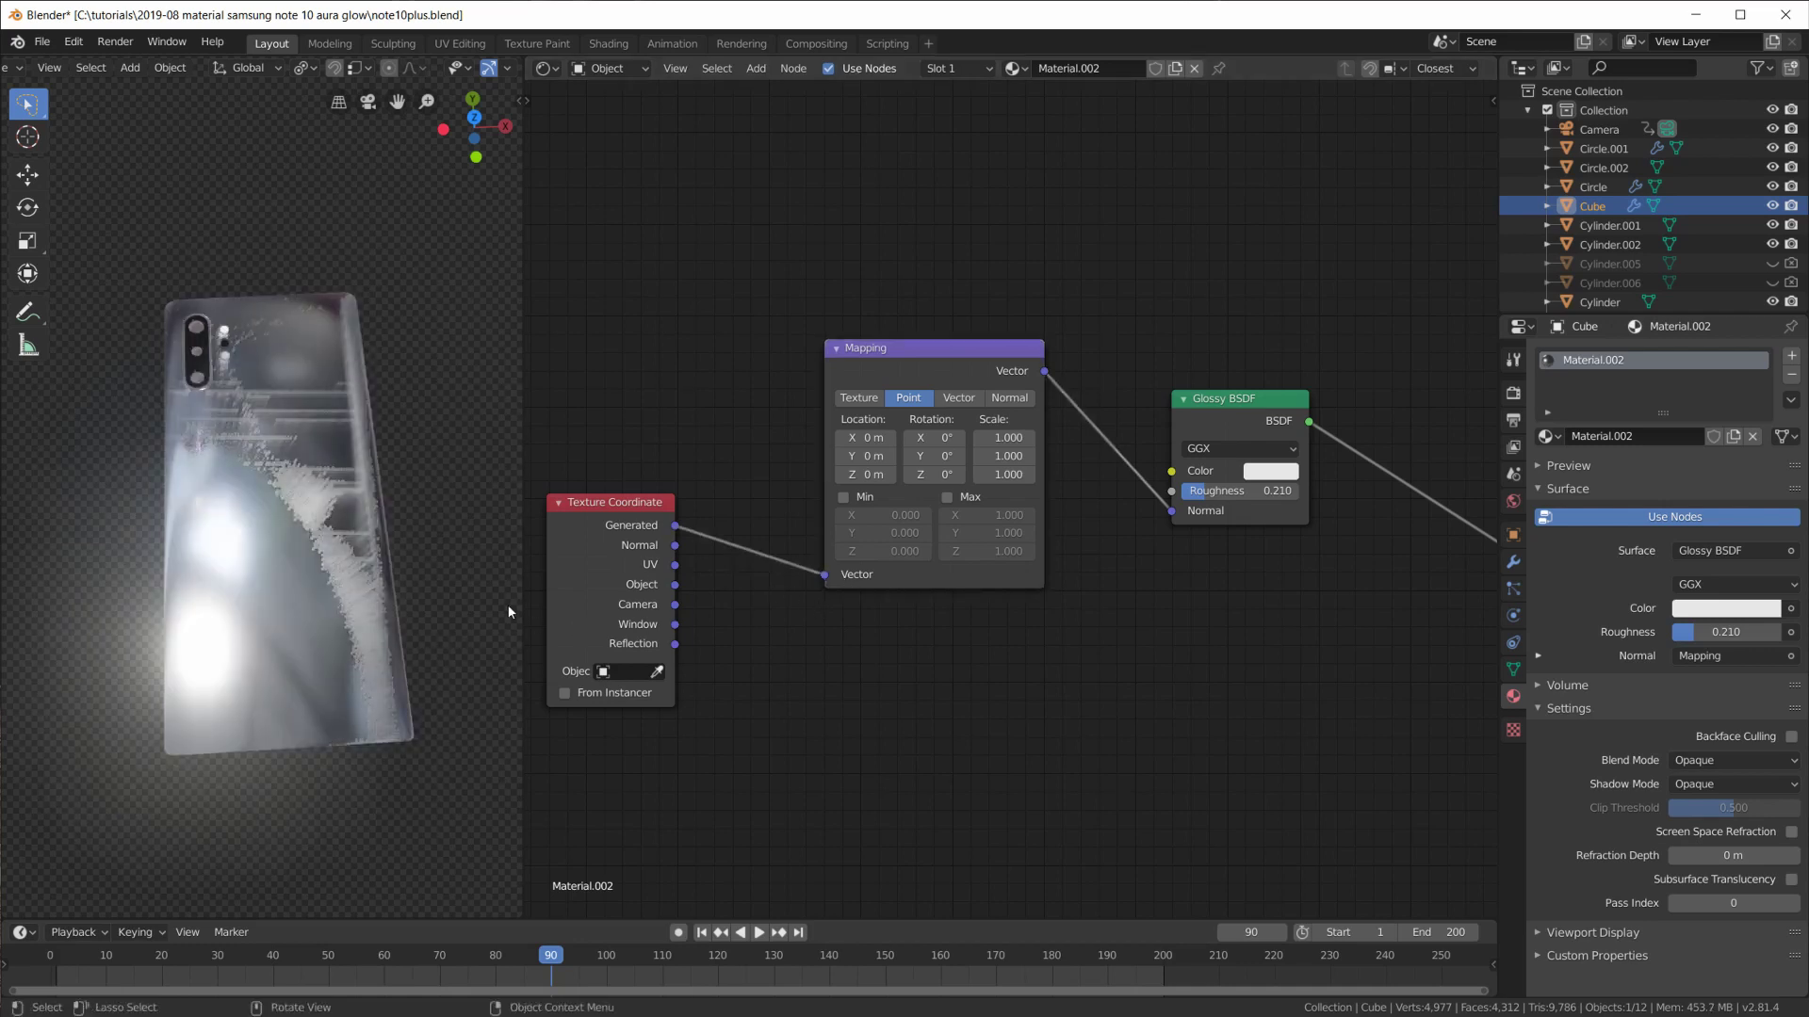
{"action": "mouse_move", "coordinate": [501, 601]}
{"action": "middle_mouse_down"}
{"action": "mouse_move", "coordinate": [501, 674]}
{"action": "mouse_move", "coordinate": [477, 705]}
{"action": "mouse_move", "coordinate": [471, 620]}
{"action": "mouse_move", "coordinate": [486, 638]}
{"action": "middle_mouse_up"}
{"action": "scroll", "coordinate": [961, 451], "scroll_direction": "up", "scroll_amount": 1}
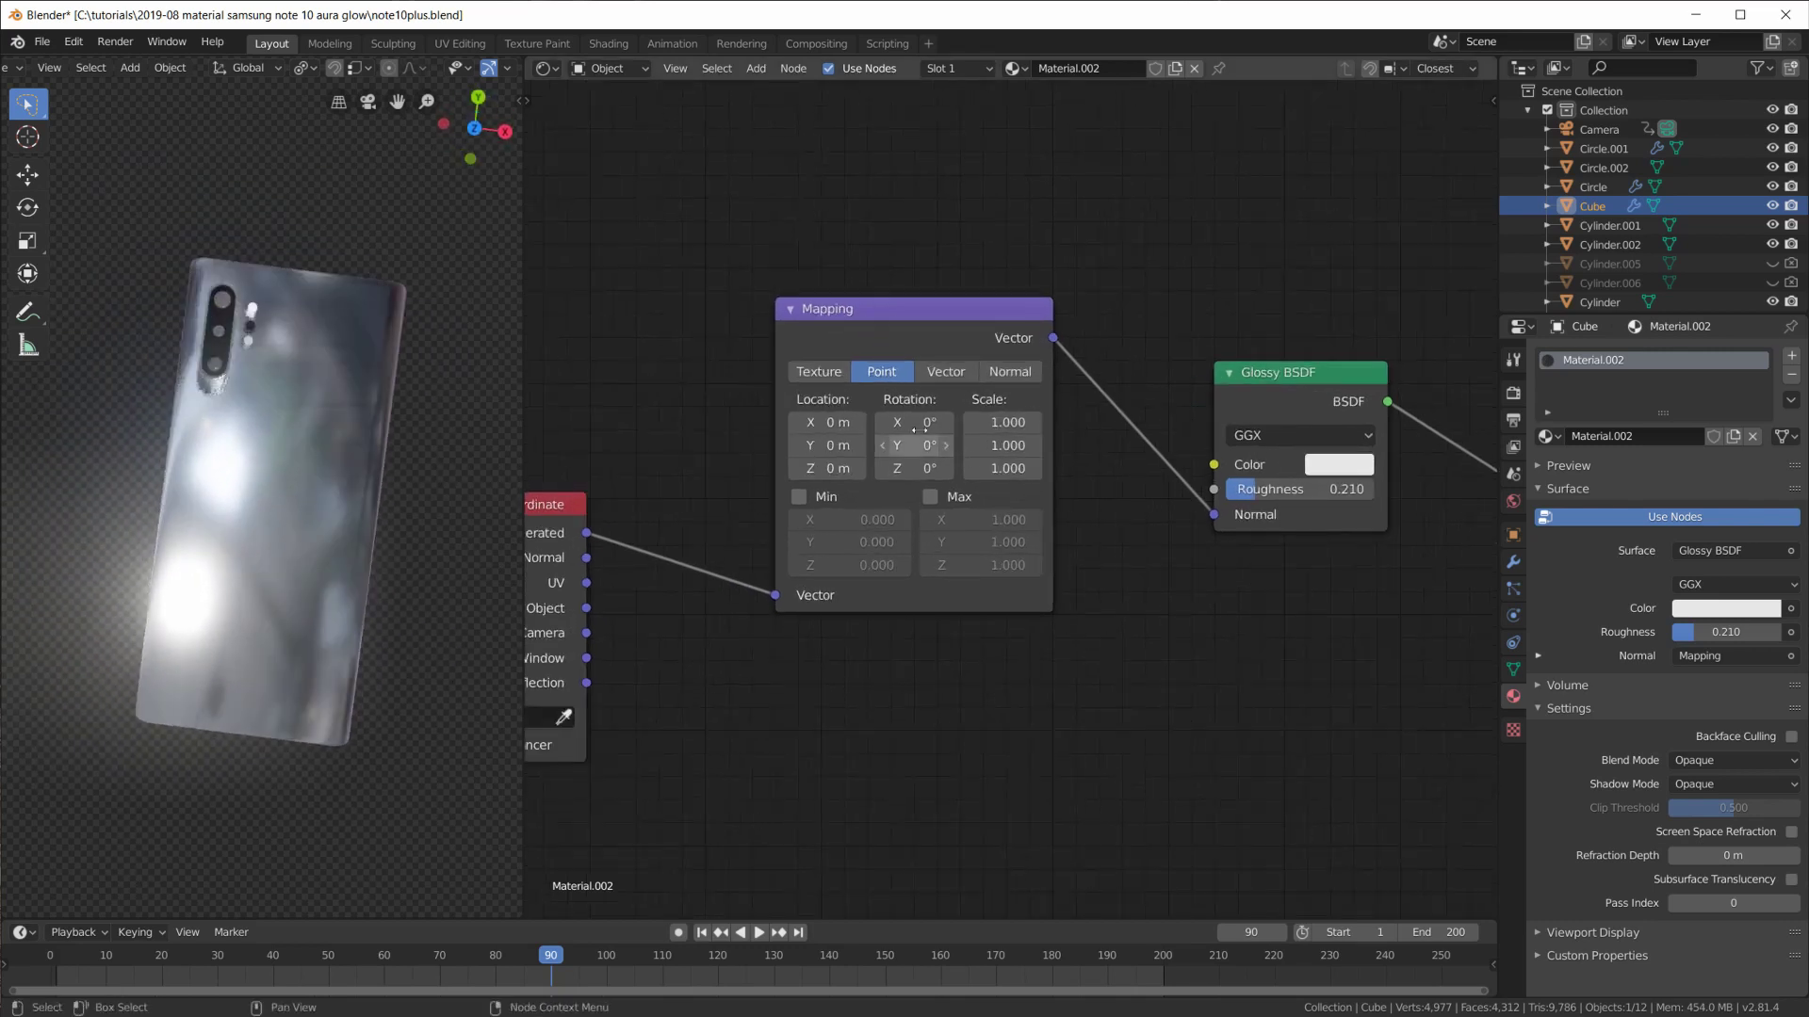
{"action": "left_click_drag", "start_coordinate": [915, 426], "coordinate": [975, 428]}
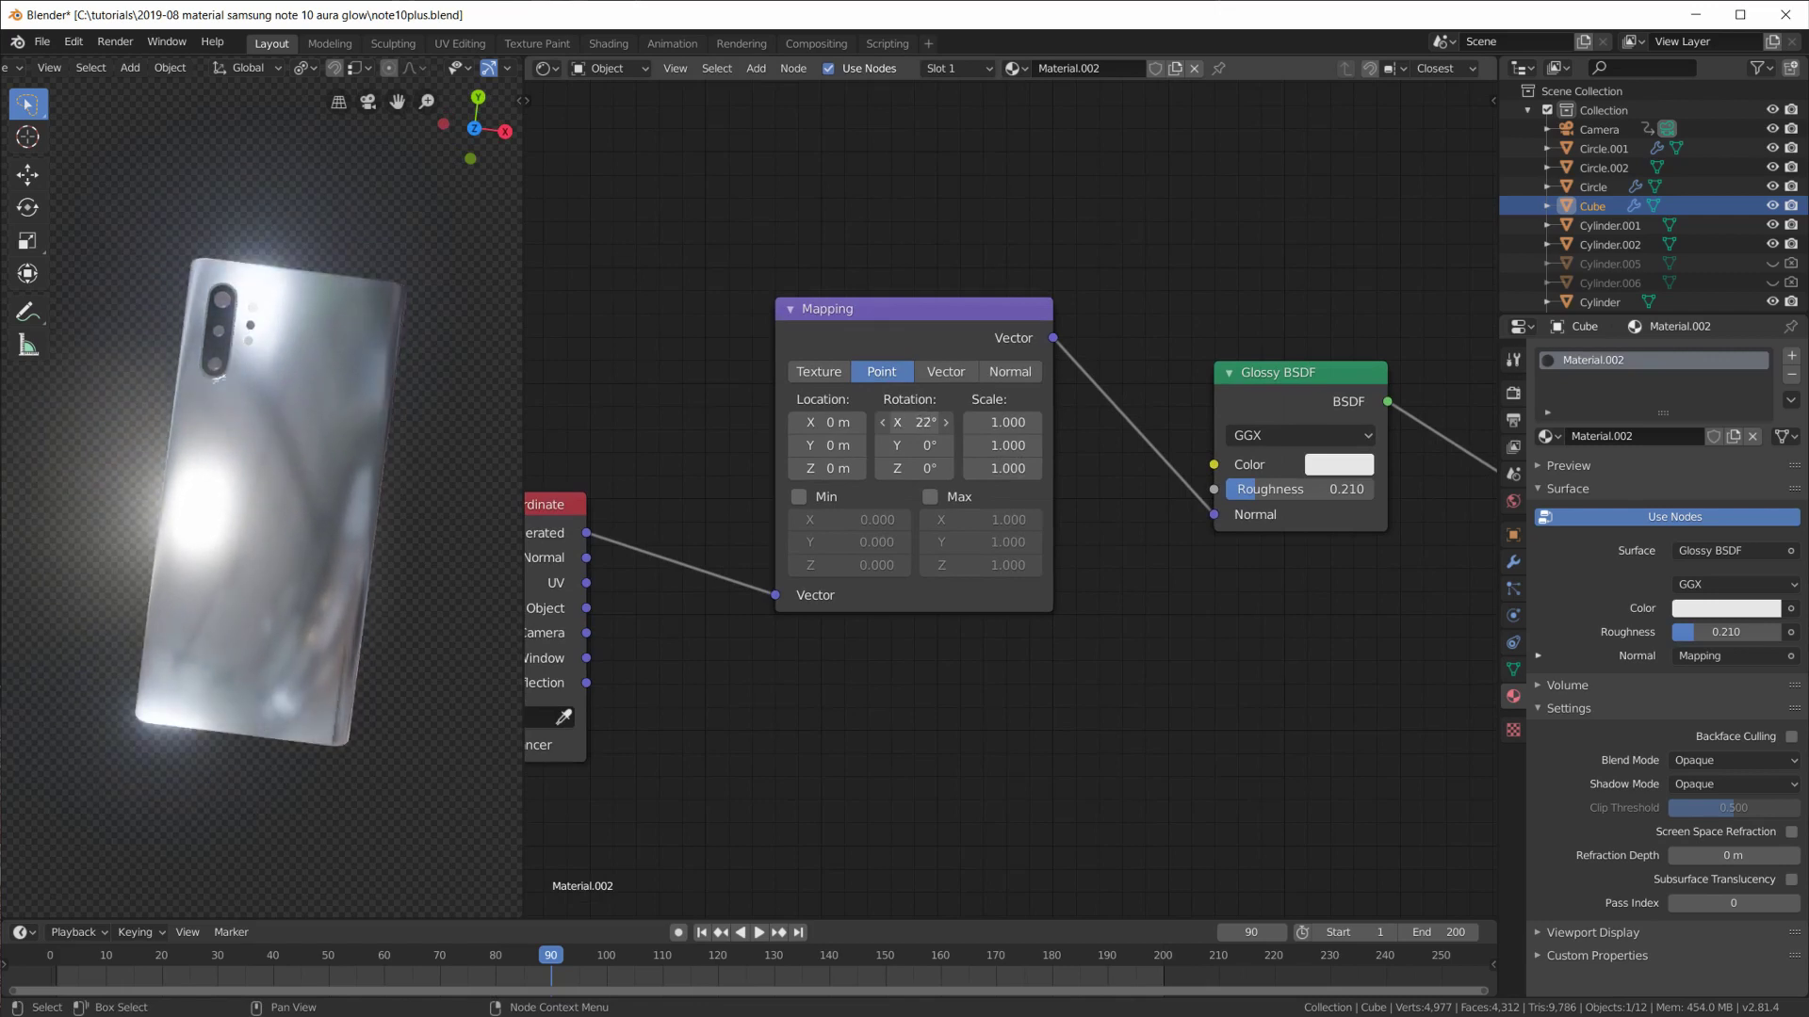
{"action": "mouse_move", "coordinate": [829, 421]}
{"action": "left_mouse_down"}
{"action": "mouse_move", "coordinate": [792, 421]}
{"action": "mouse_move", "coordinate": [856, 421]}
{"action": "left_mouse_up"}
{"action": "mouse_move", "coordinate": [1007, 421]}
{"action": "left_mouse_down"}
{"action": "mouse_move", "coordinate": [1060, 421]}
{"action": "mouse_move", "coordinate": [962, 421]}
{"action": "mouse_move", "coordinate": [995, 425]}
{"action": "left_mouse_up"}
{"action": "scroll", "coordinate": [1303, 412], "scroll_direction": "down", "scroll_amount": 2}
{"action": "middle_click_drag", "start_coordinate": [226, 537], "coordinate": [332, 526]}
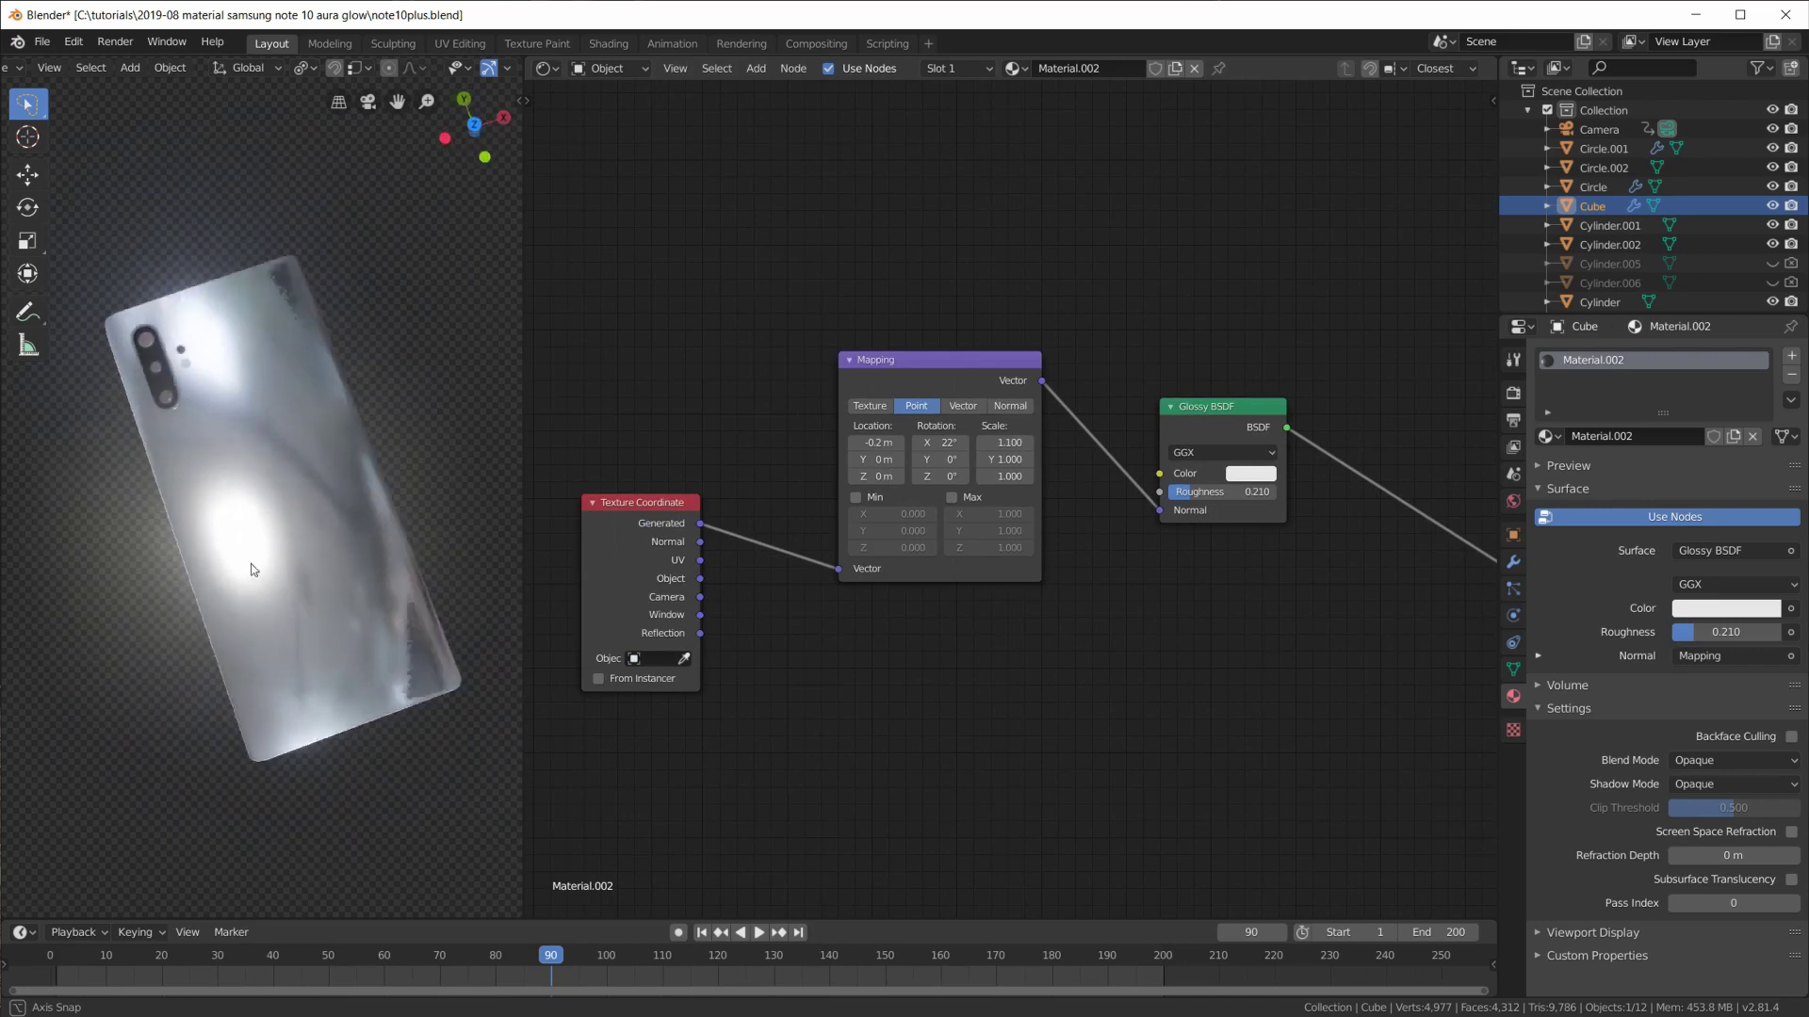
{"action": "scroll", "coordinate": [1333, 634], "scroll_direction": "down", "scroll_amount": 3}
Move the Texture Coordinate, Mapping and Glossy BSDF nodes leftward and recentre the view.
{"action": "middle_click_drag", "start_coordinate": [858, 386], "coordinate": [848, 313]}
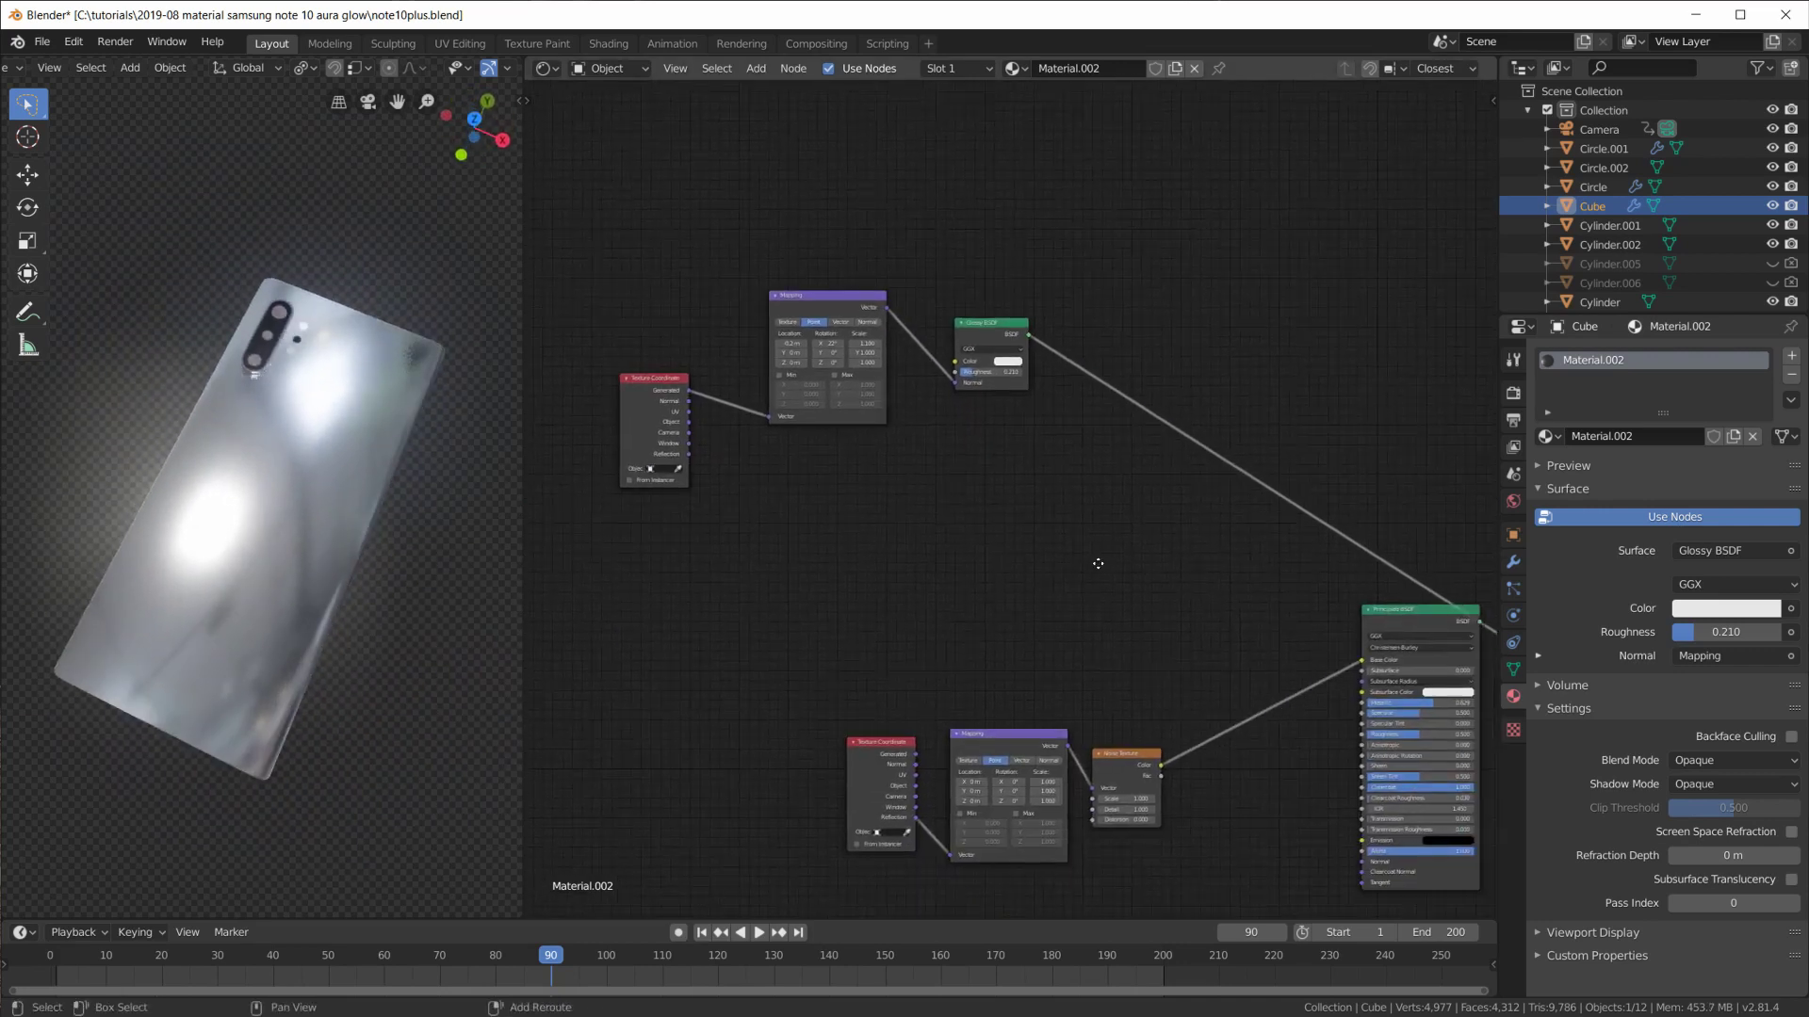
{"action": "left_click_drag", "start_coordinate": [904, 328], "coordinate": [908, 306]}
{"action": "left_click_drag", "start_coordinate": [735, 424], "coordinate": [708, 421]}
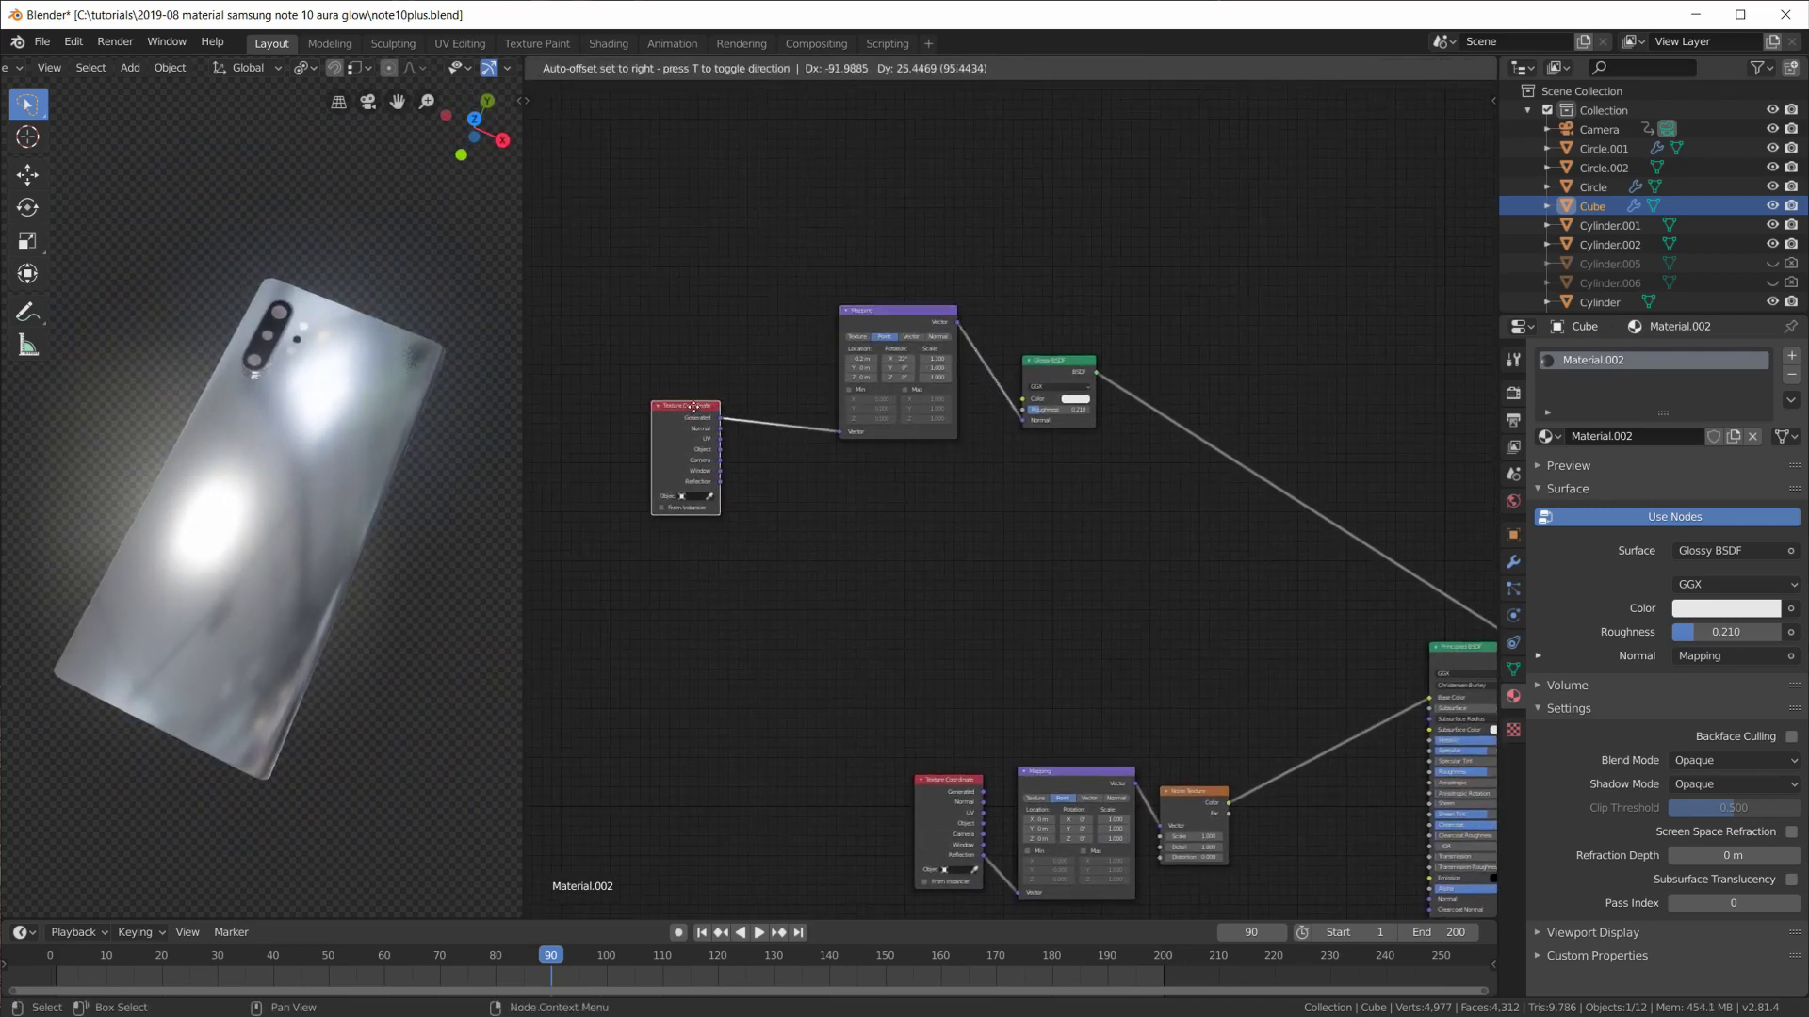
{"action": "left_click_drag", "start_coordinate": [1040, 377], "coordinate": [1016, 359]}
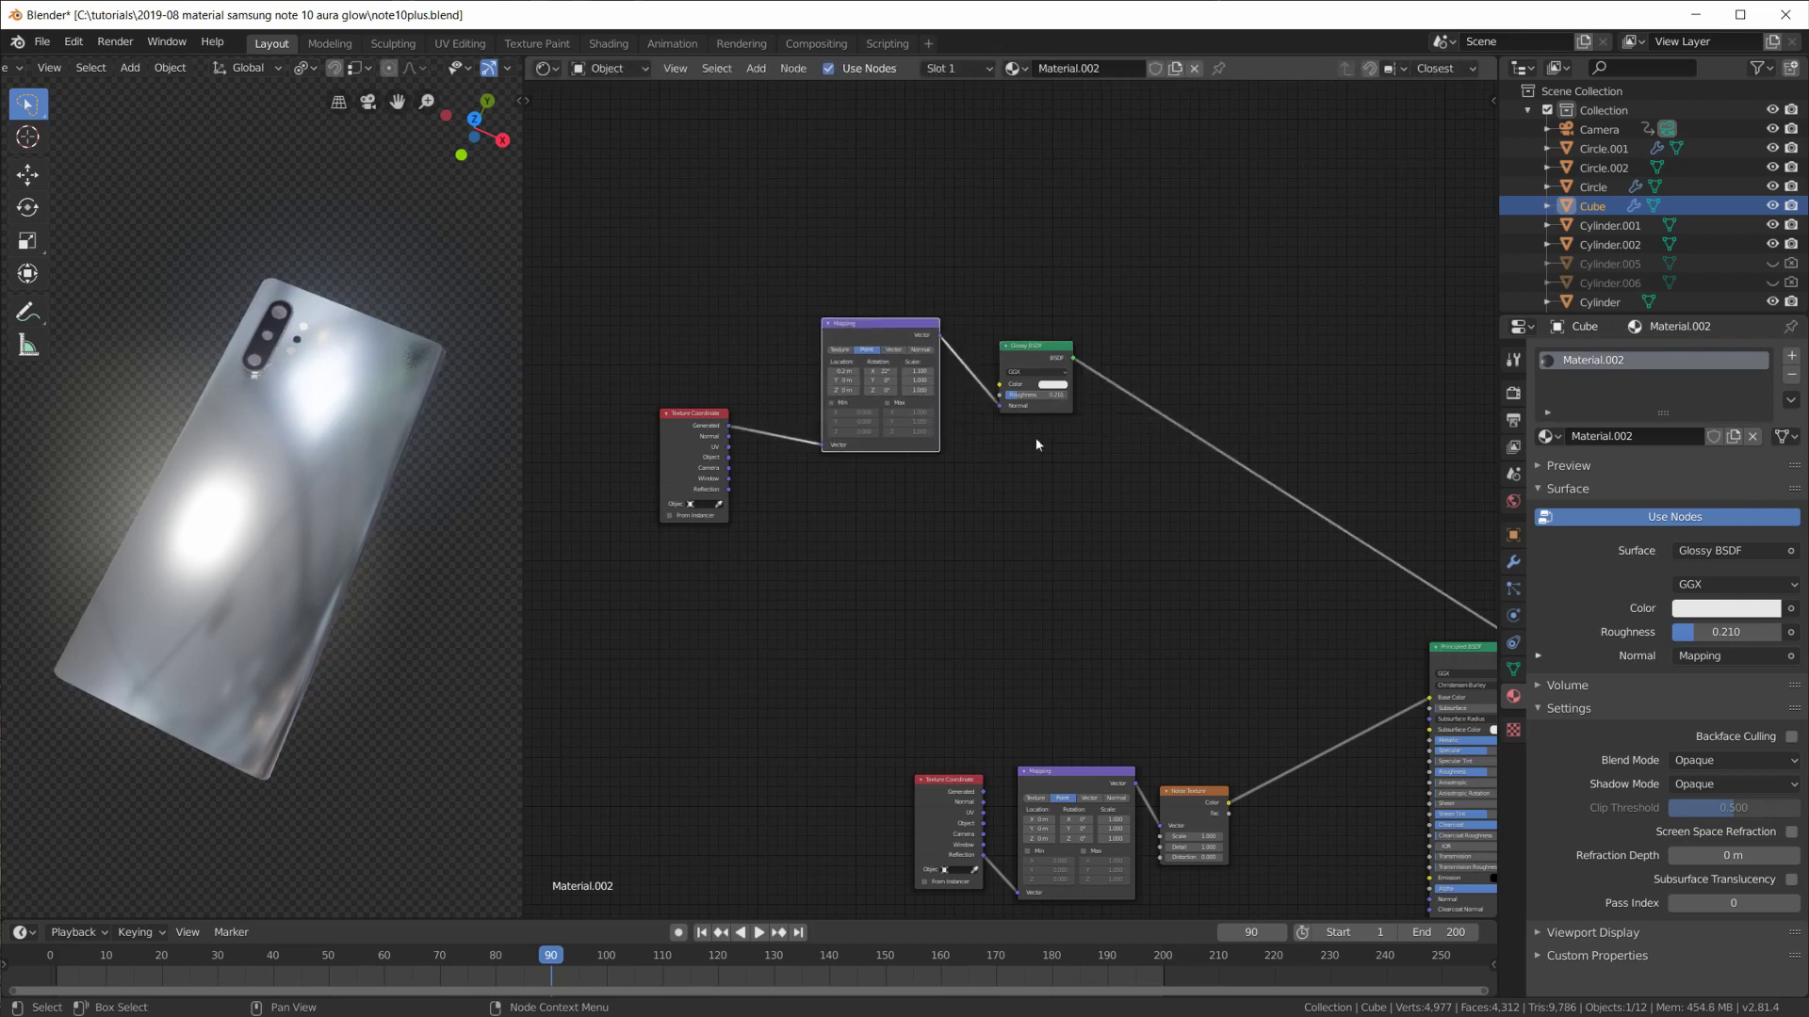
{"action": "scroll", "coordinate": [1064, 459], "scroll_direction": "up", "scroll_amount": 2}
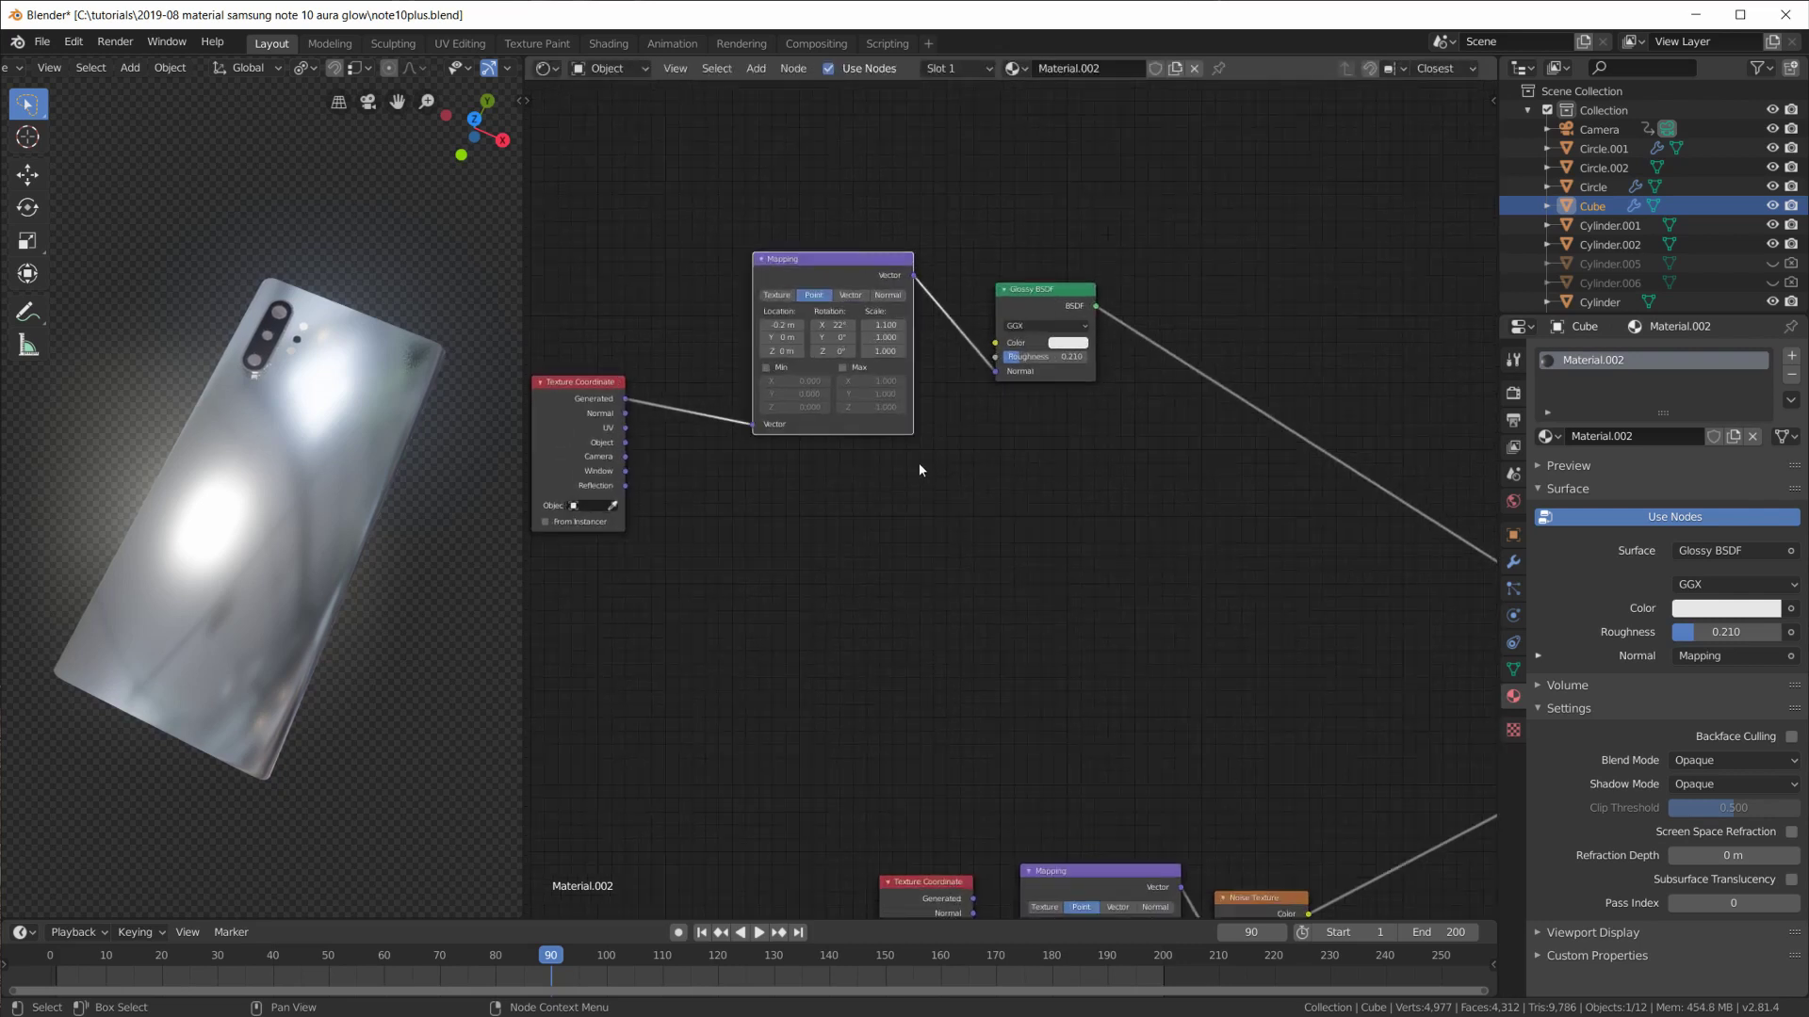
{"action": "left_click_drag", "start_coordinate": [1040, 320], "coordinate": [1037, 332]}
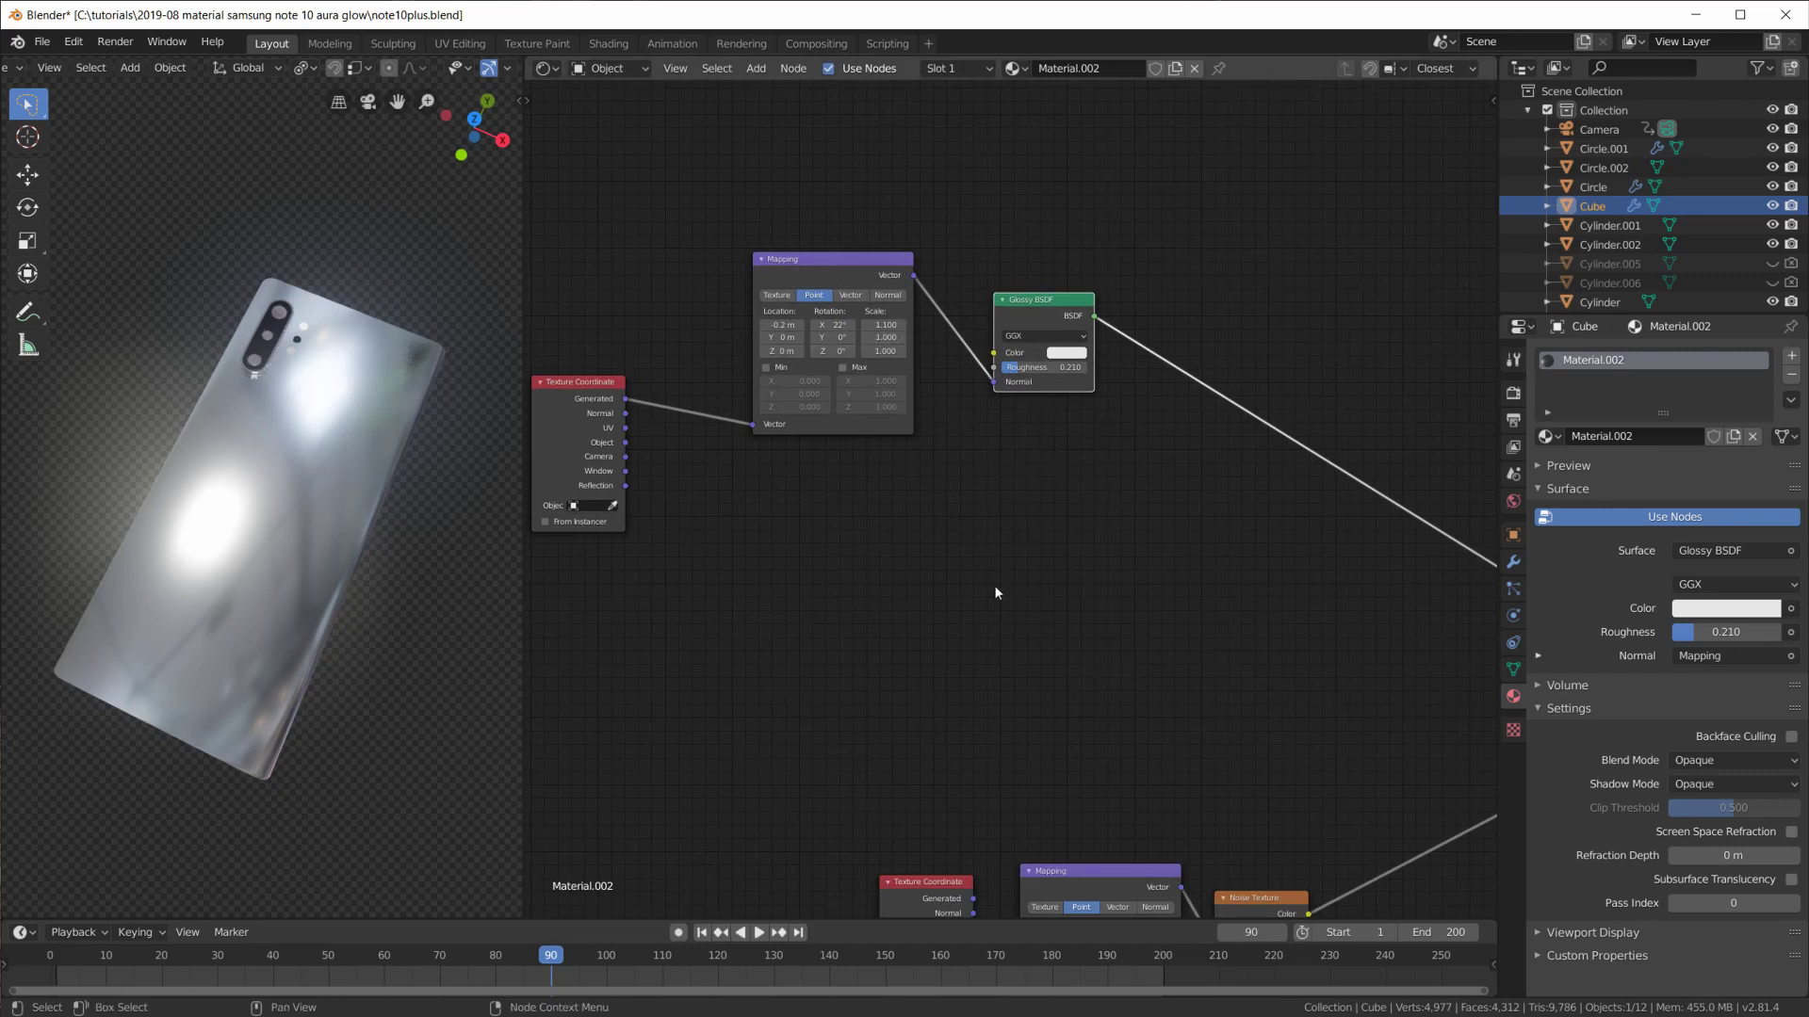
{"action": "left_click_drag", "start_coordinate": [900, 274], "coordinate": [869, 266]}
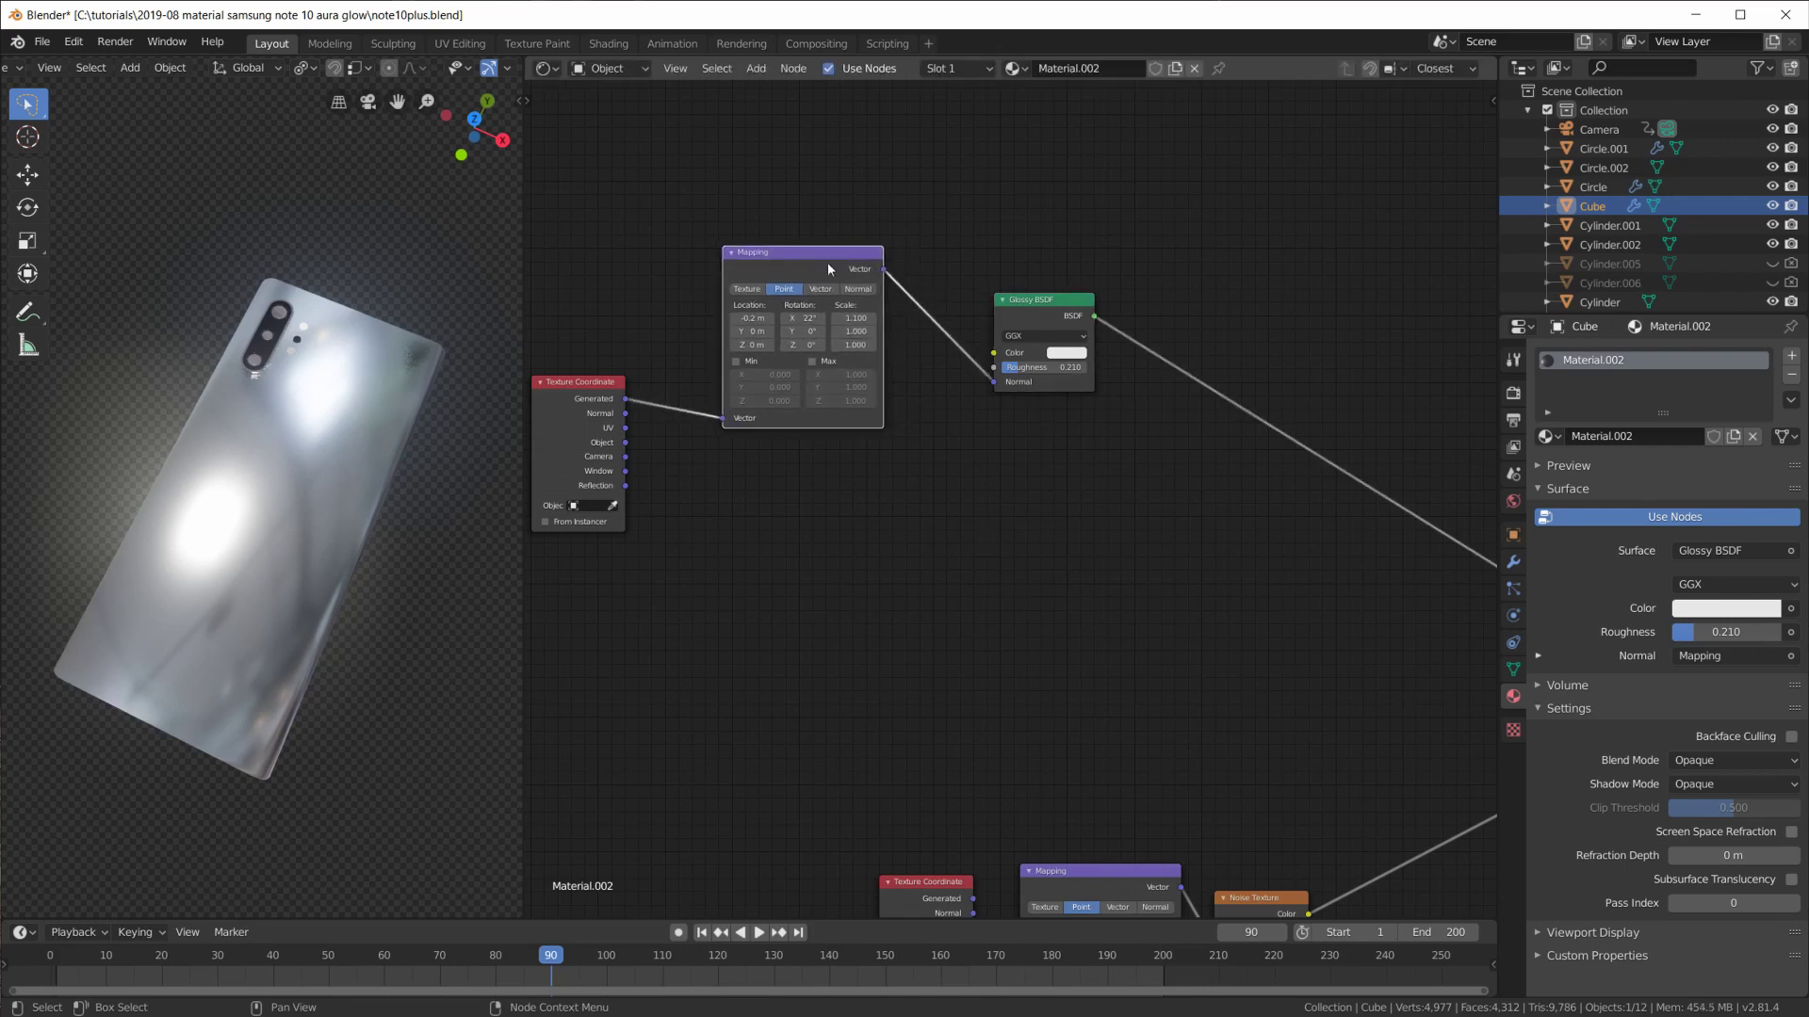
{"action": "left_click_drag", "start_coordinate": [1075, 306], "coordinate": [1014, 297]}
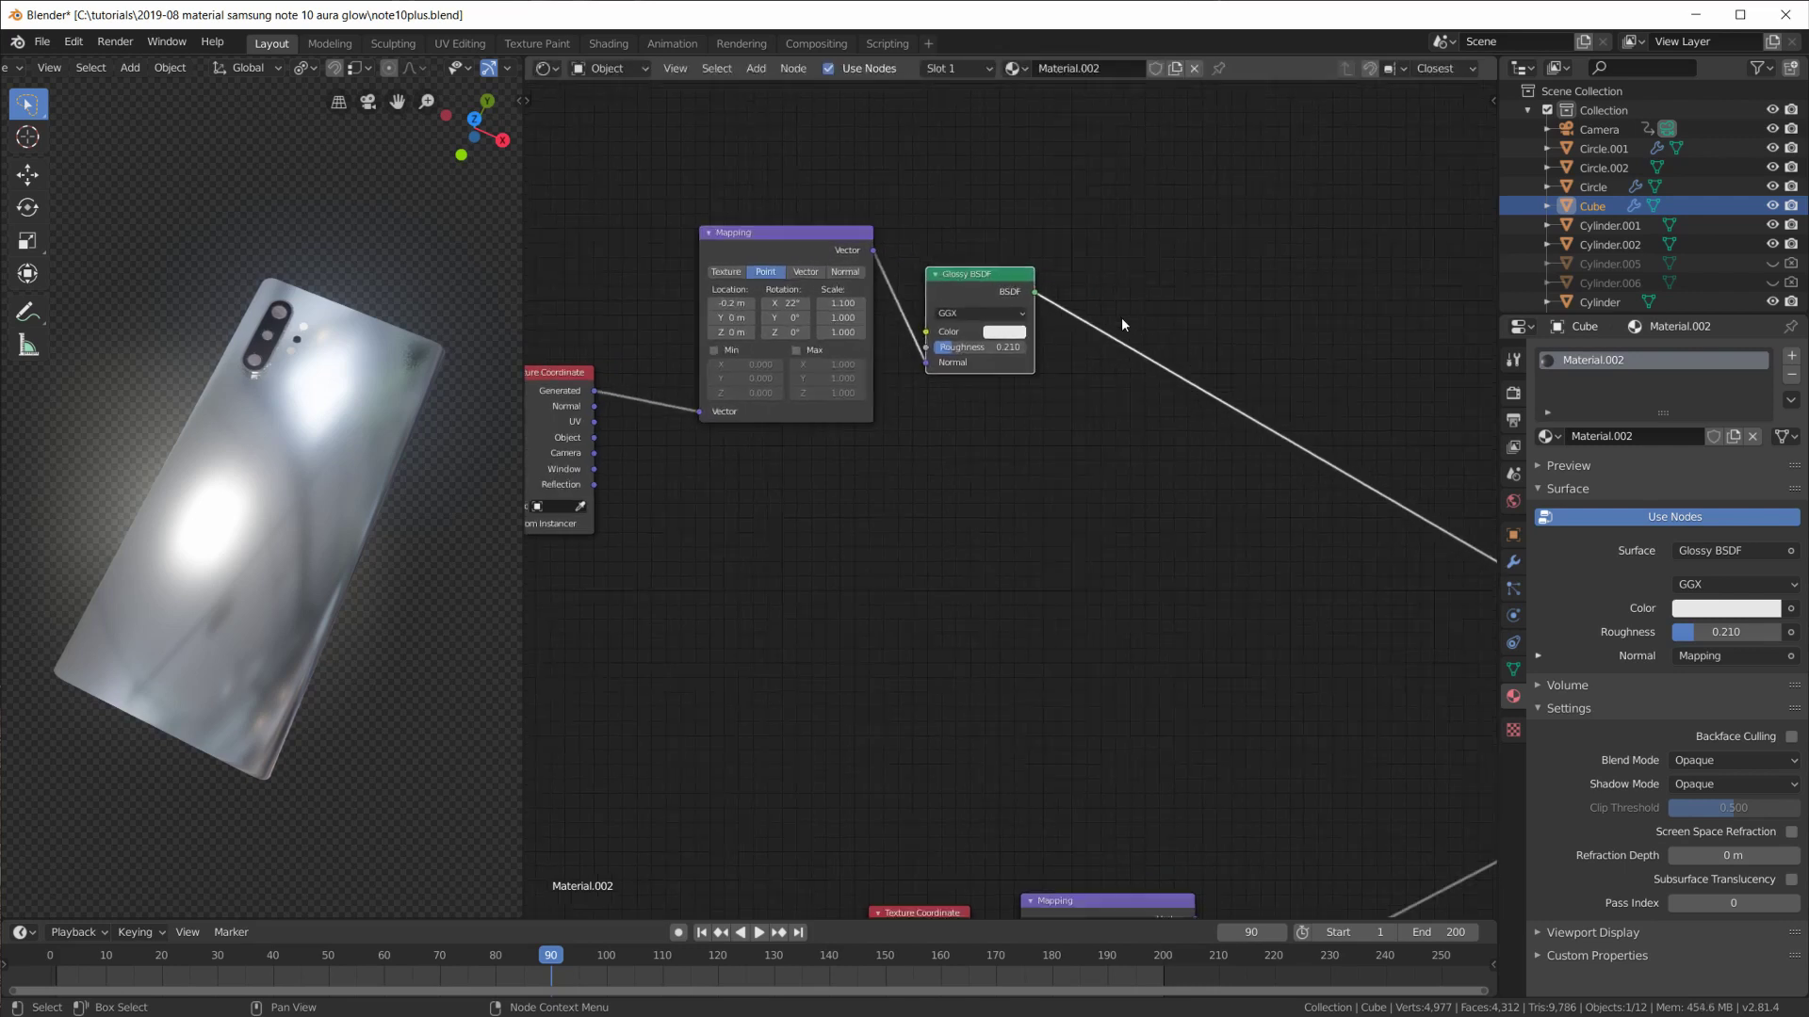
{"action": "middle_click_drag", "start_coordinate": [1113, 363], "coordinate": [1063, 437]}
{"action": "left_click_drag", "start_coordinate": [954, 366], "coordinate": [948, 375]}
Insert a Shader to RGB node on the Glossy BSDF link and line up the nodes.
{"action": "key", "text": "shift+a"}
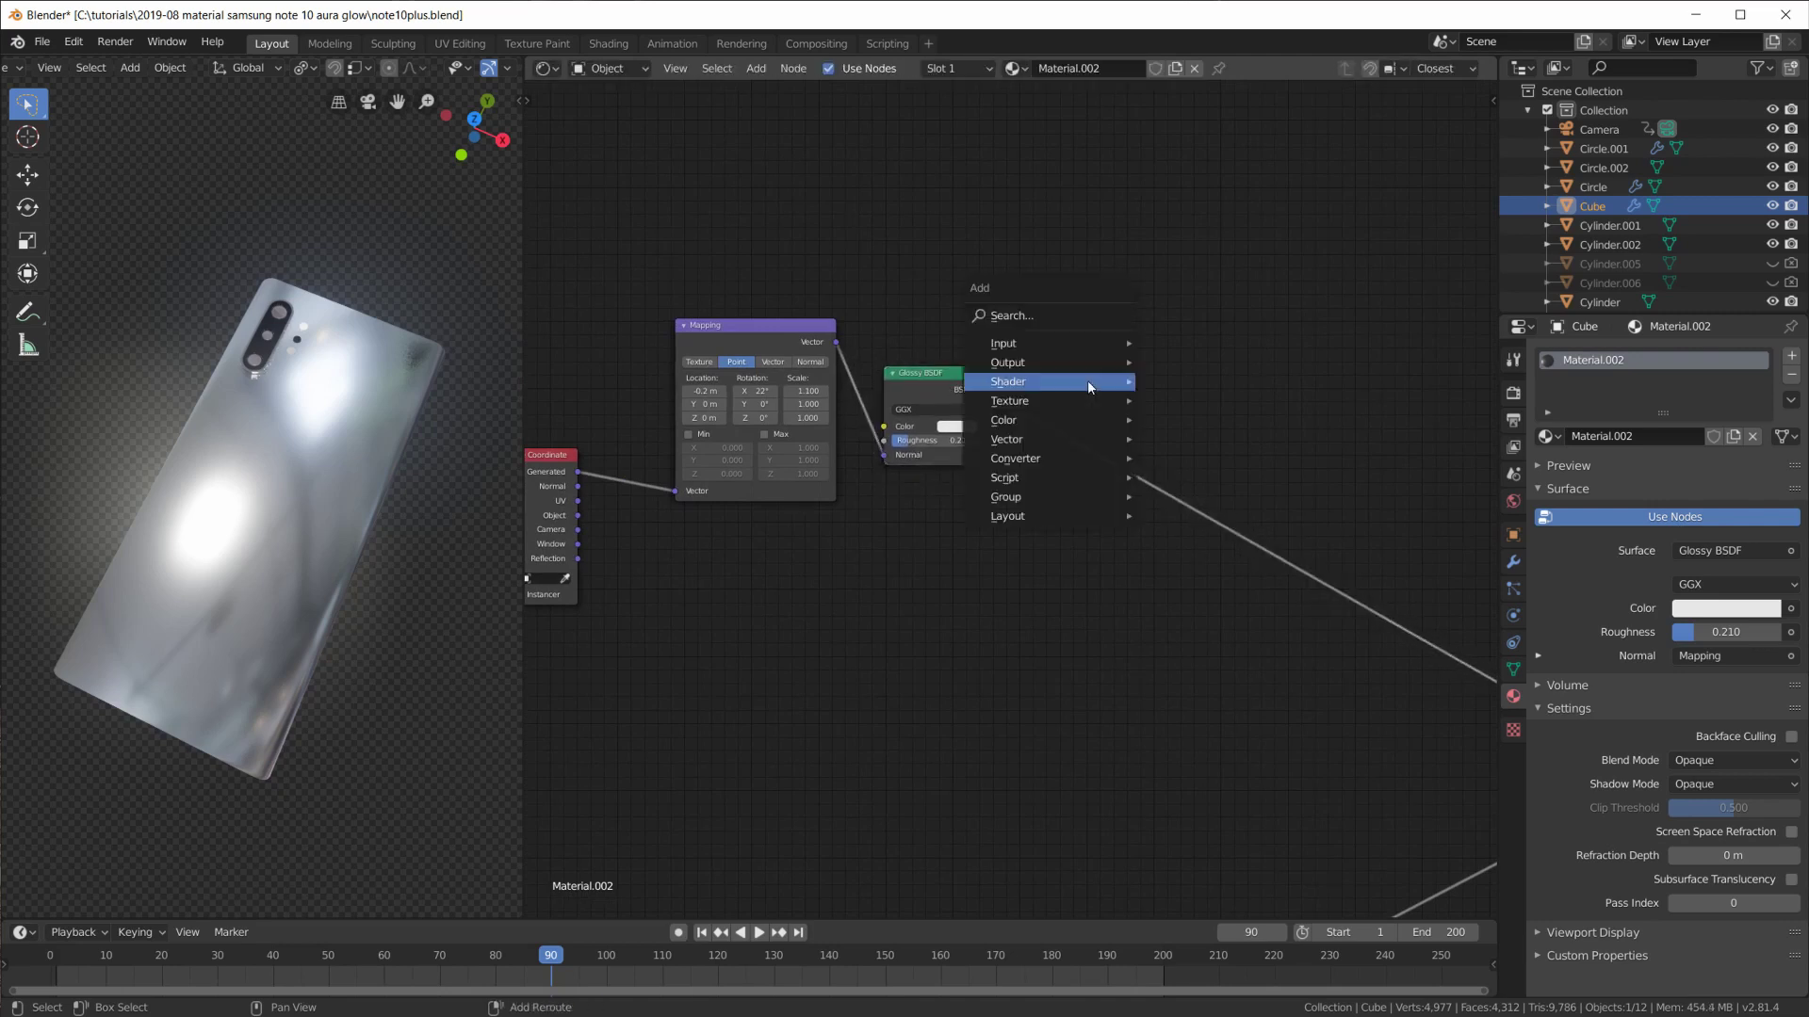
{"action": "mouse_move", "coordinate": [1047, 458]}
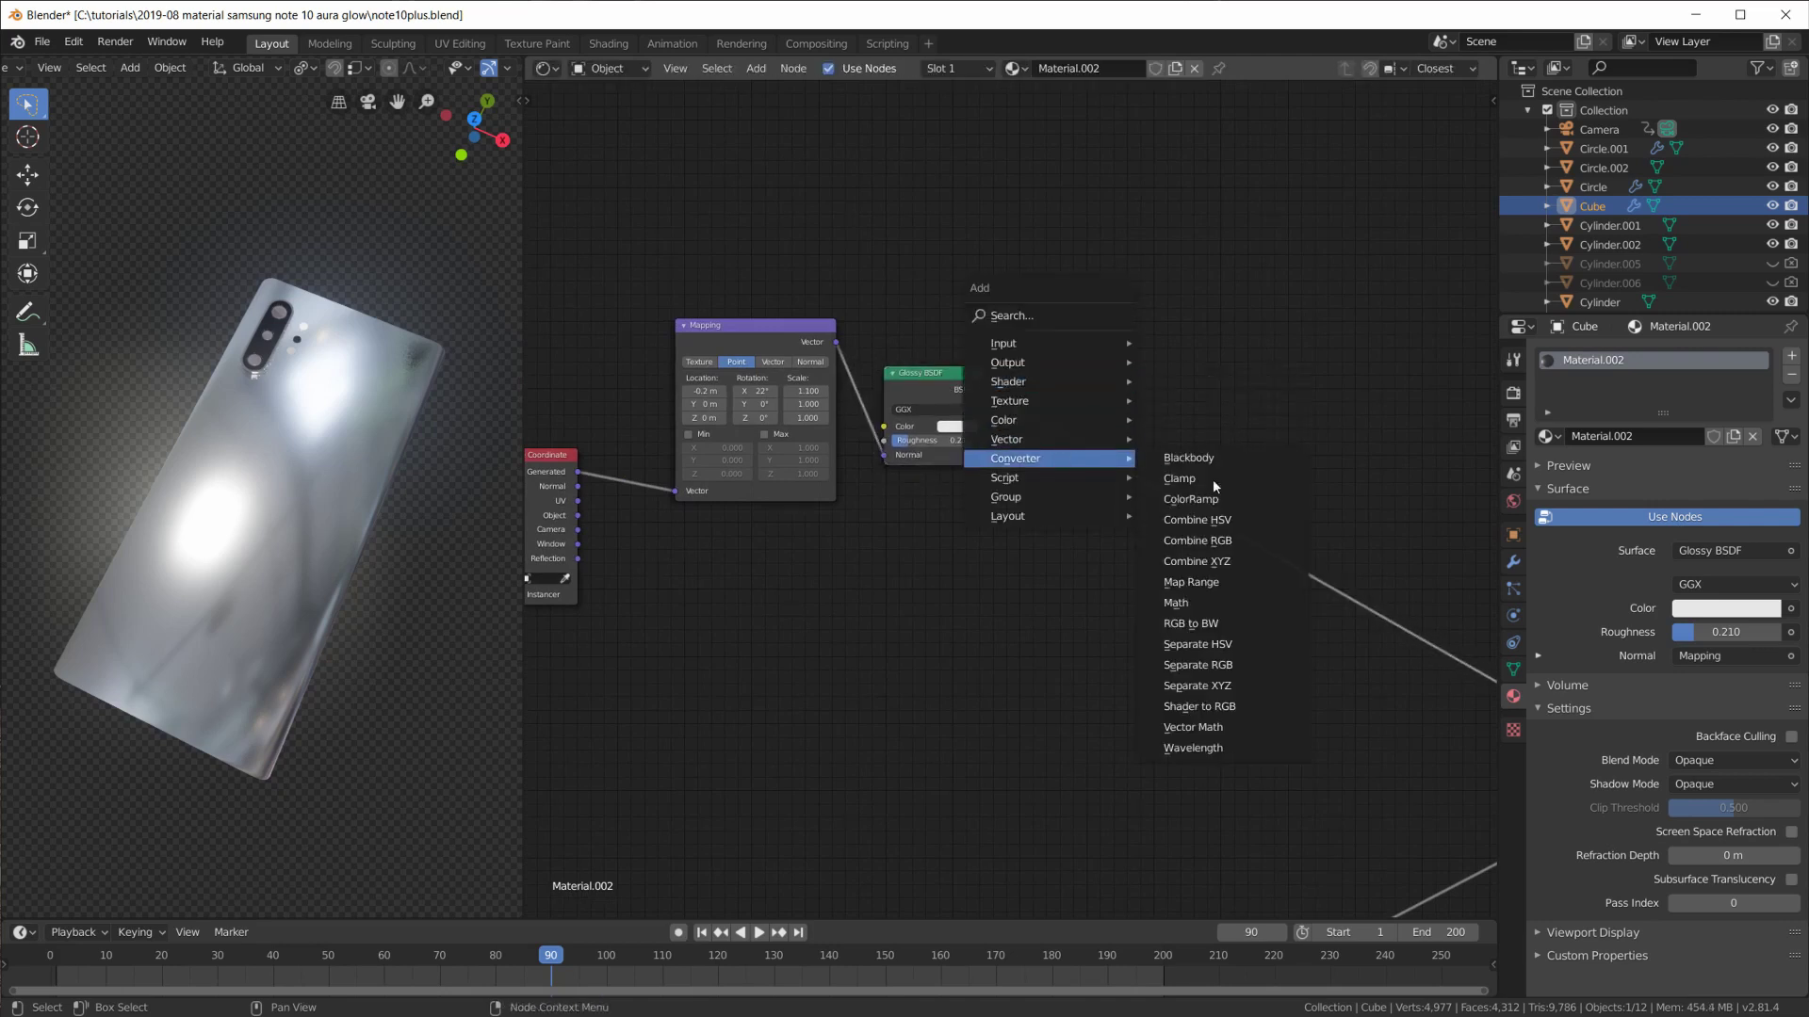
{"action": "left_click", "coordinate": [1195, 711]}
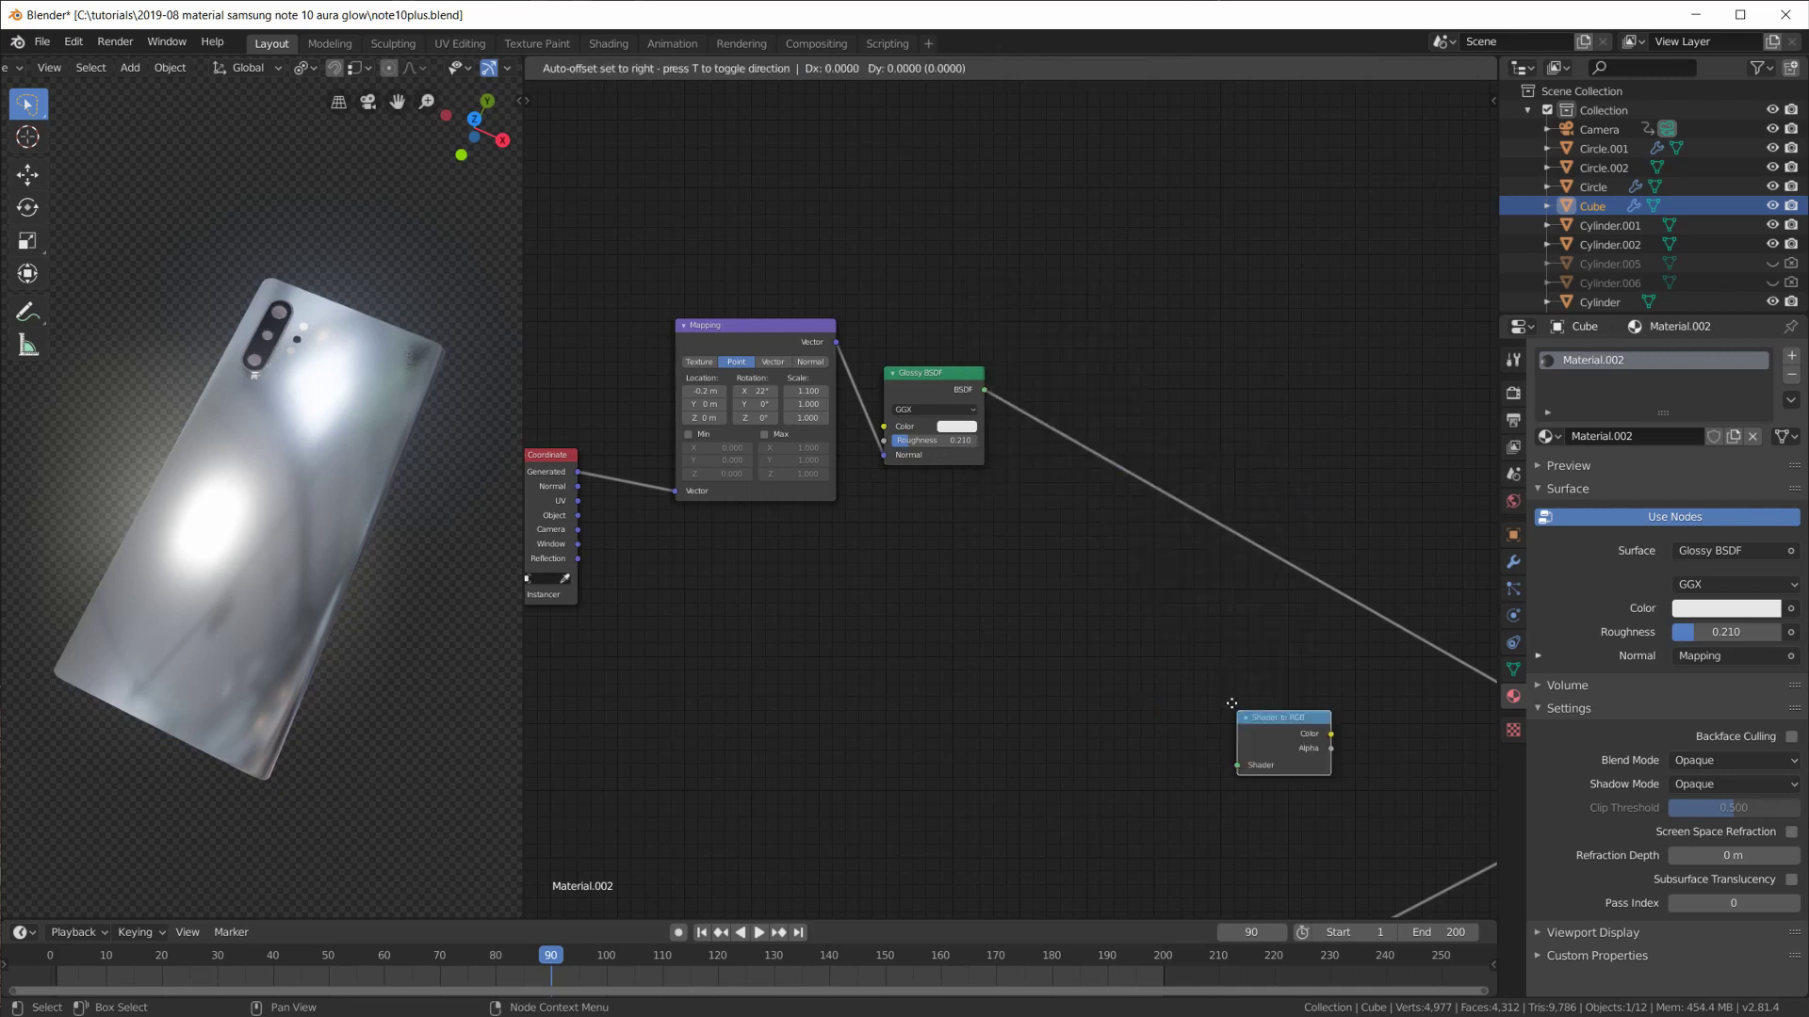
{"action": "left_click", "coordinate": [1080, 412]}
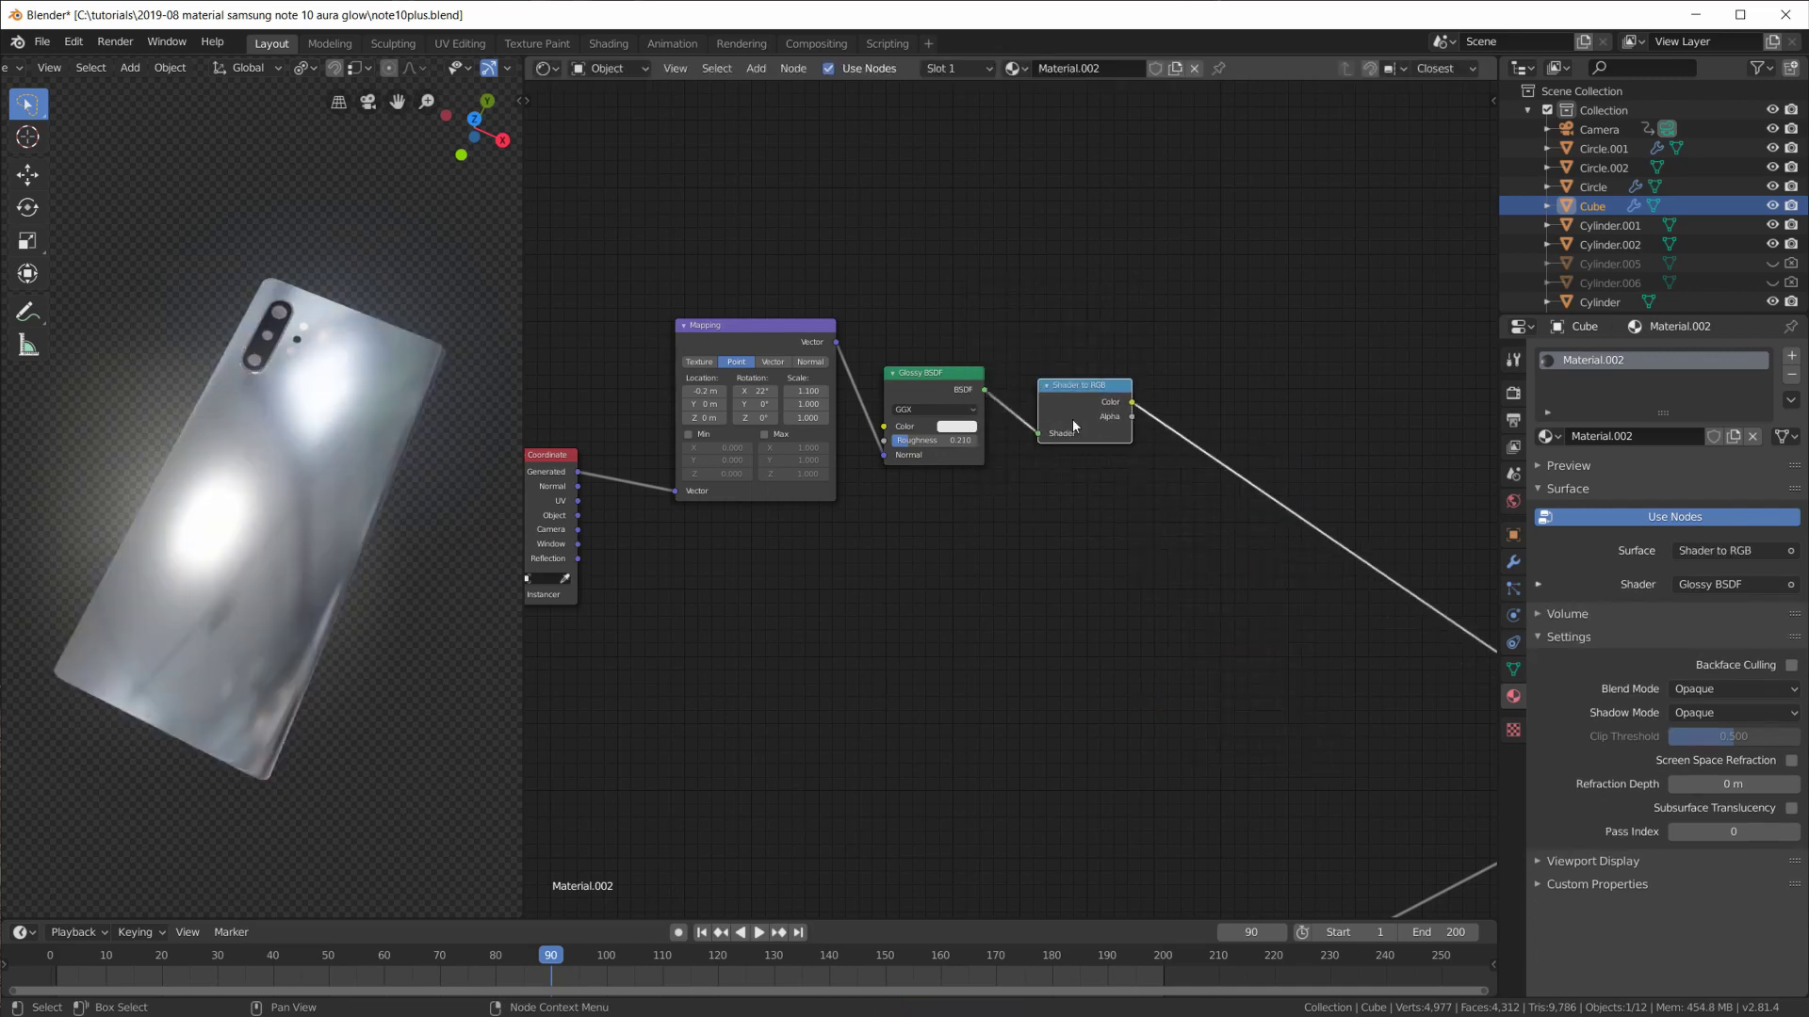
{"action": "left_click_drag", "start_coordinate": [1089, 407], "coordinate": [1066, 413]}
{"action": "left_click_drag", "start_coordinate": [952, 397], "coordinate": [943, 398]}
{"action": "left_click_drag", "start_coordinate": [1052, 396], "coordinate": [1052, 404]}
Add Separate RGB after Shader to RGB and preview its output on the phone.
{"action": "key", "text": "shift+a"}
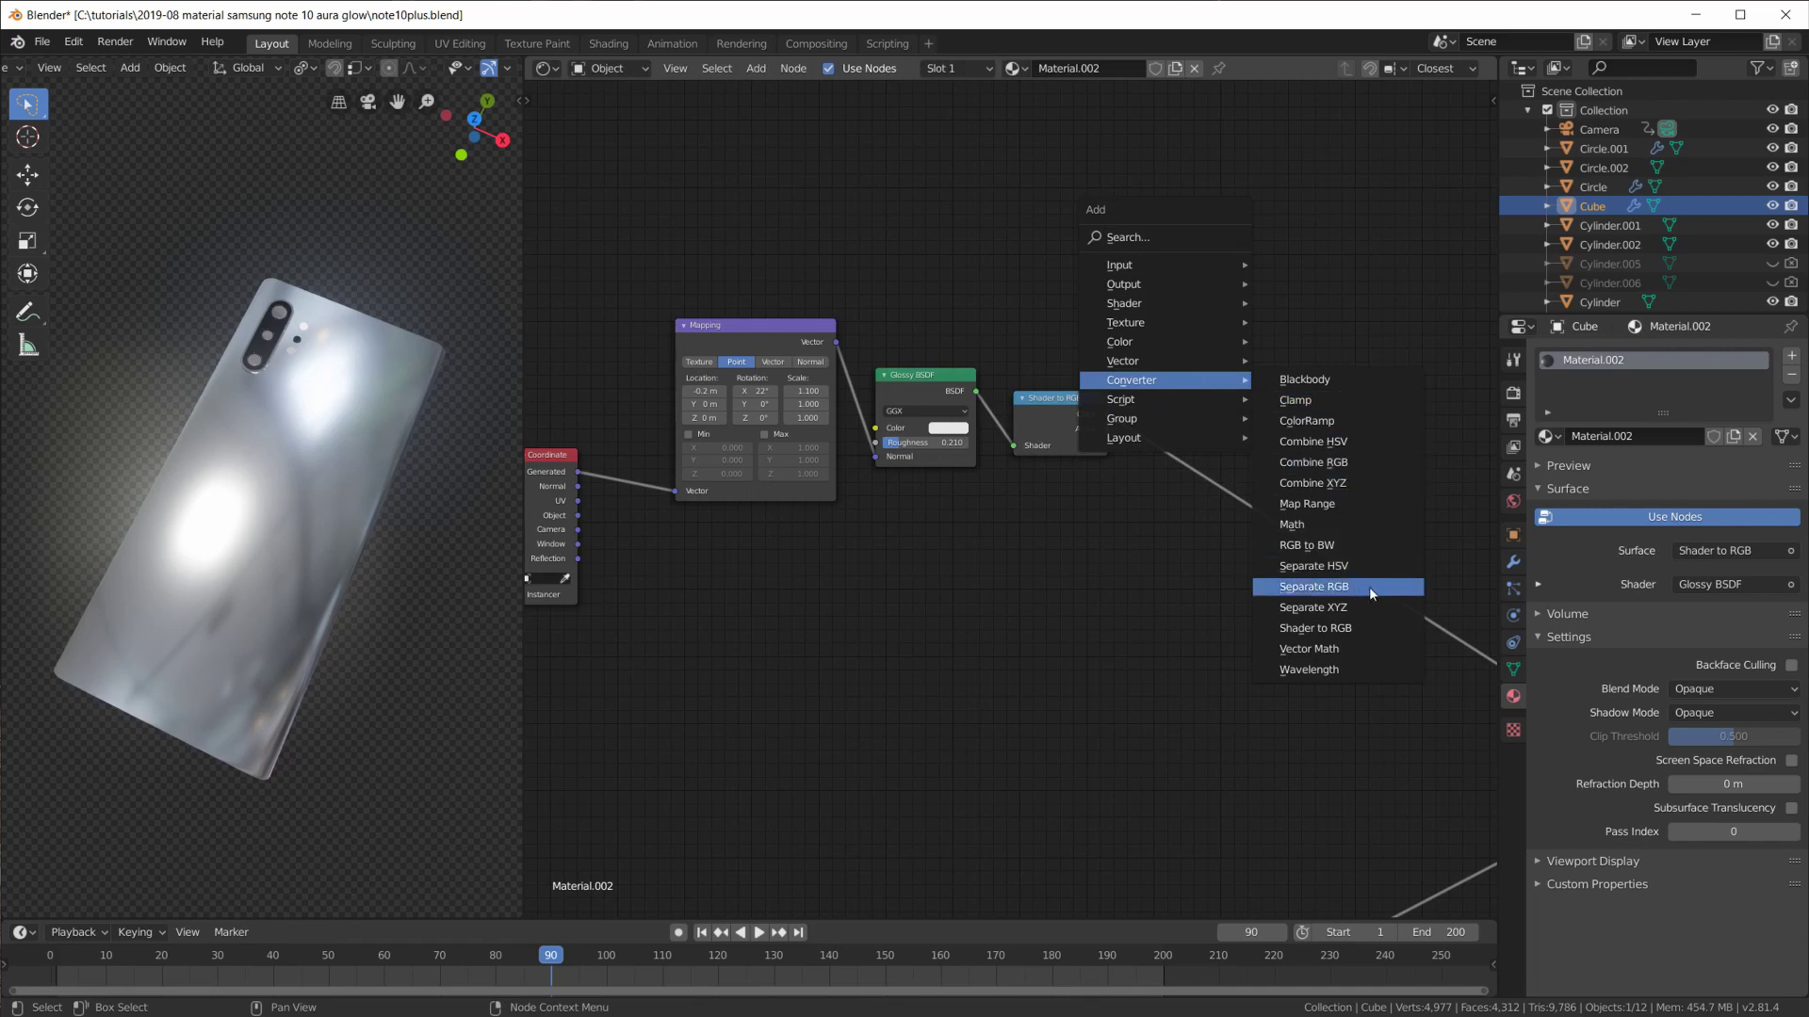
{"action": "left_click", "coordinate": [1369, 586]}
{"action": "left_click", "coordinate": [1183, 427]}
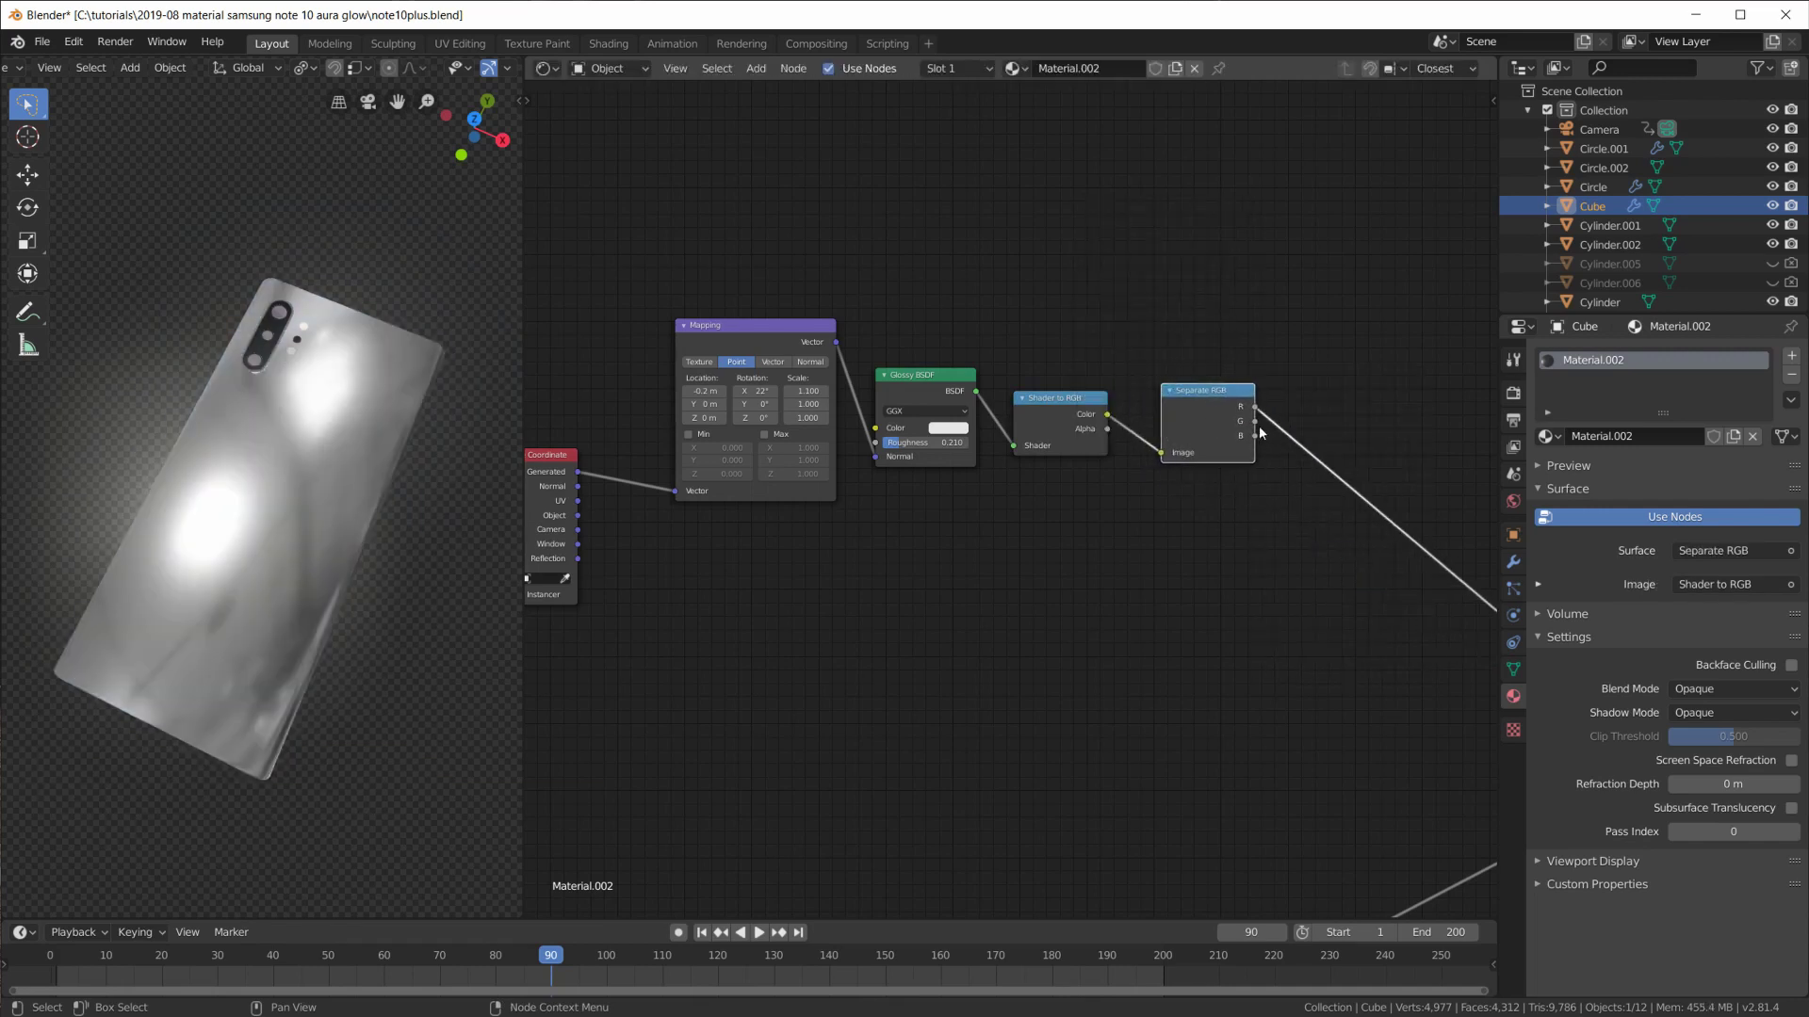
{"action": "left_click", "coordinate": [1203, 424], "text": "ctrl+shift"}
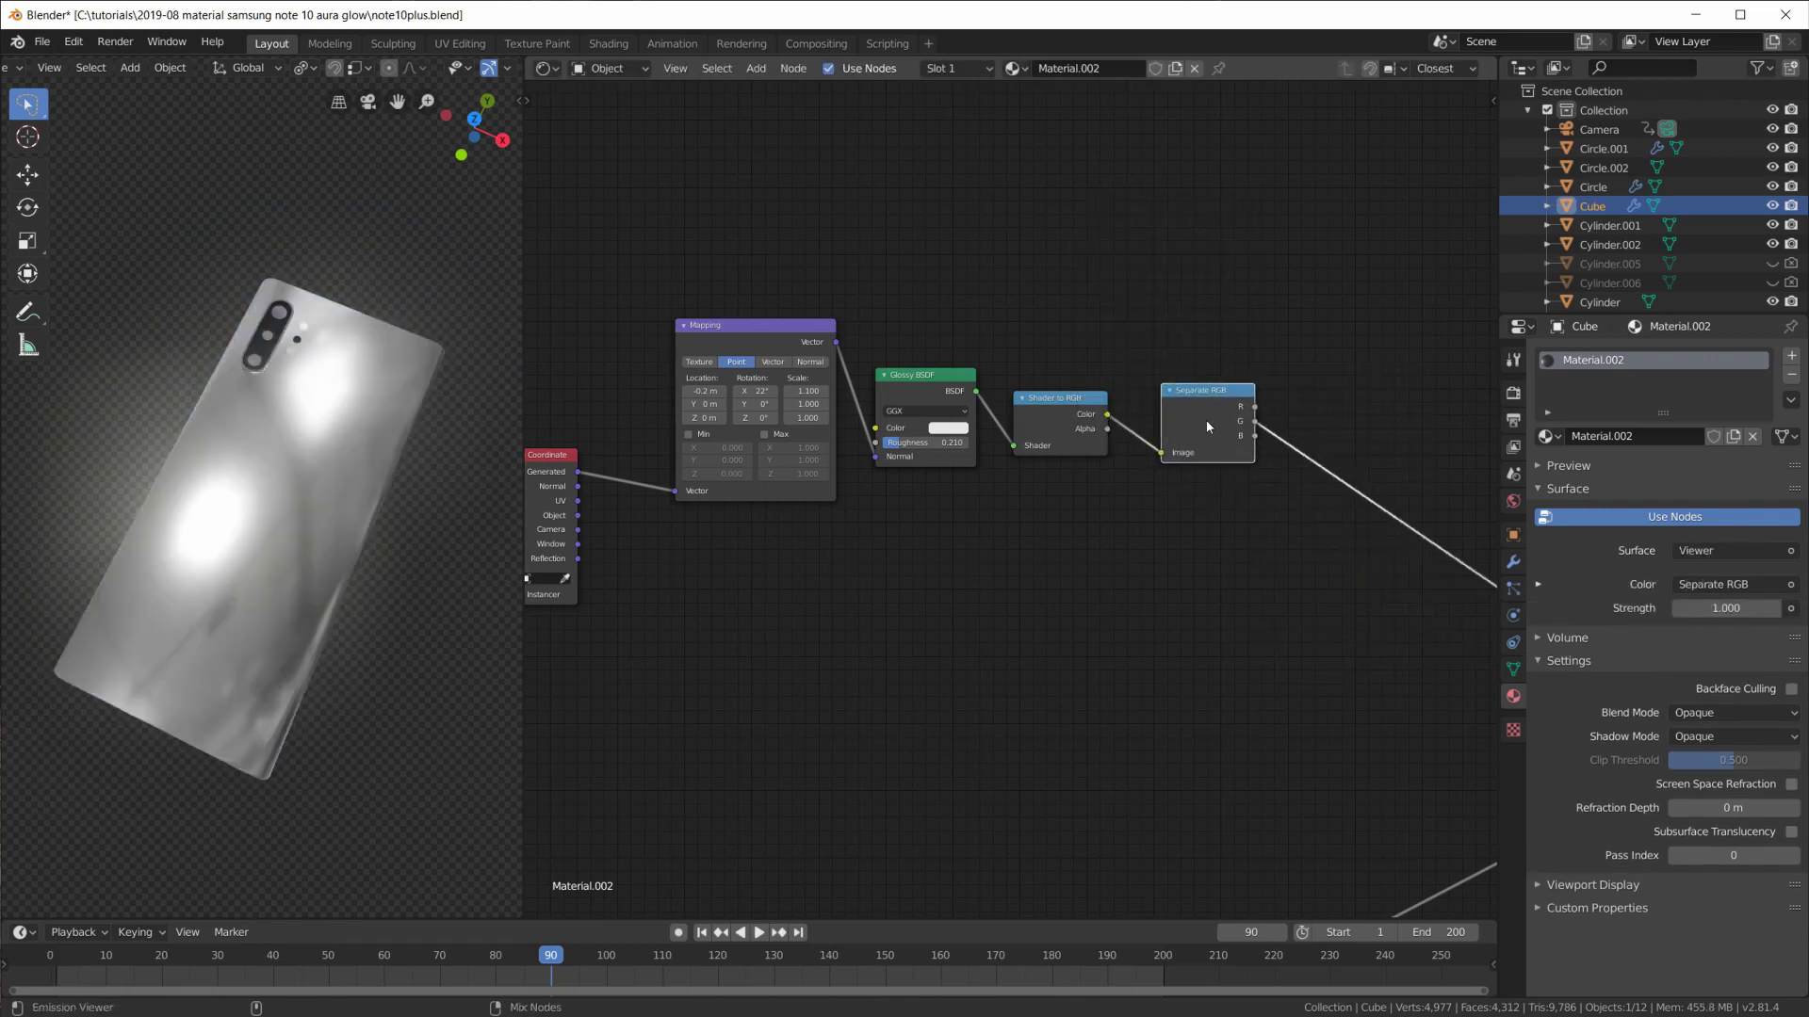
{"action": "left_click", "coordinate": [1206, 419], "text": "ctrl+shift"}
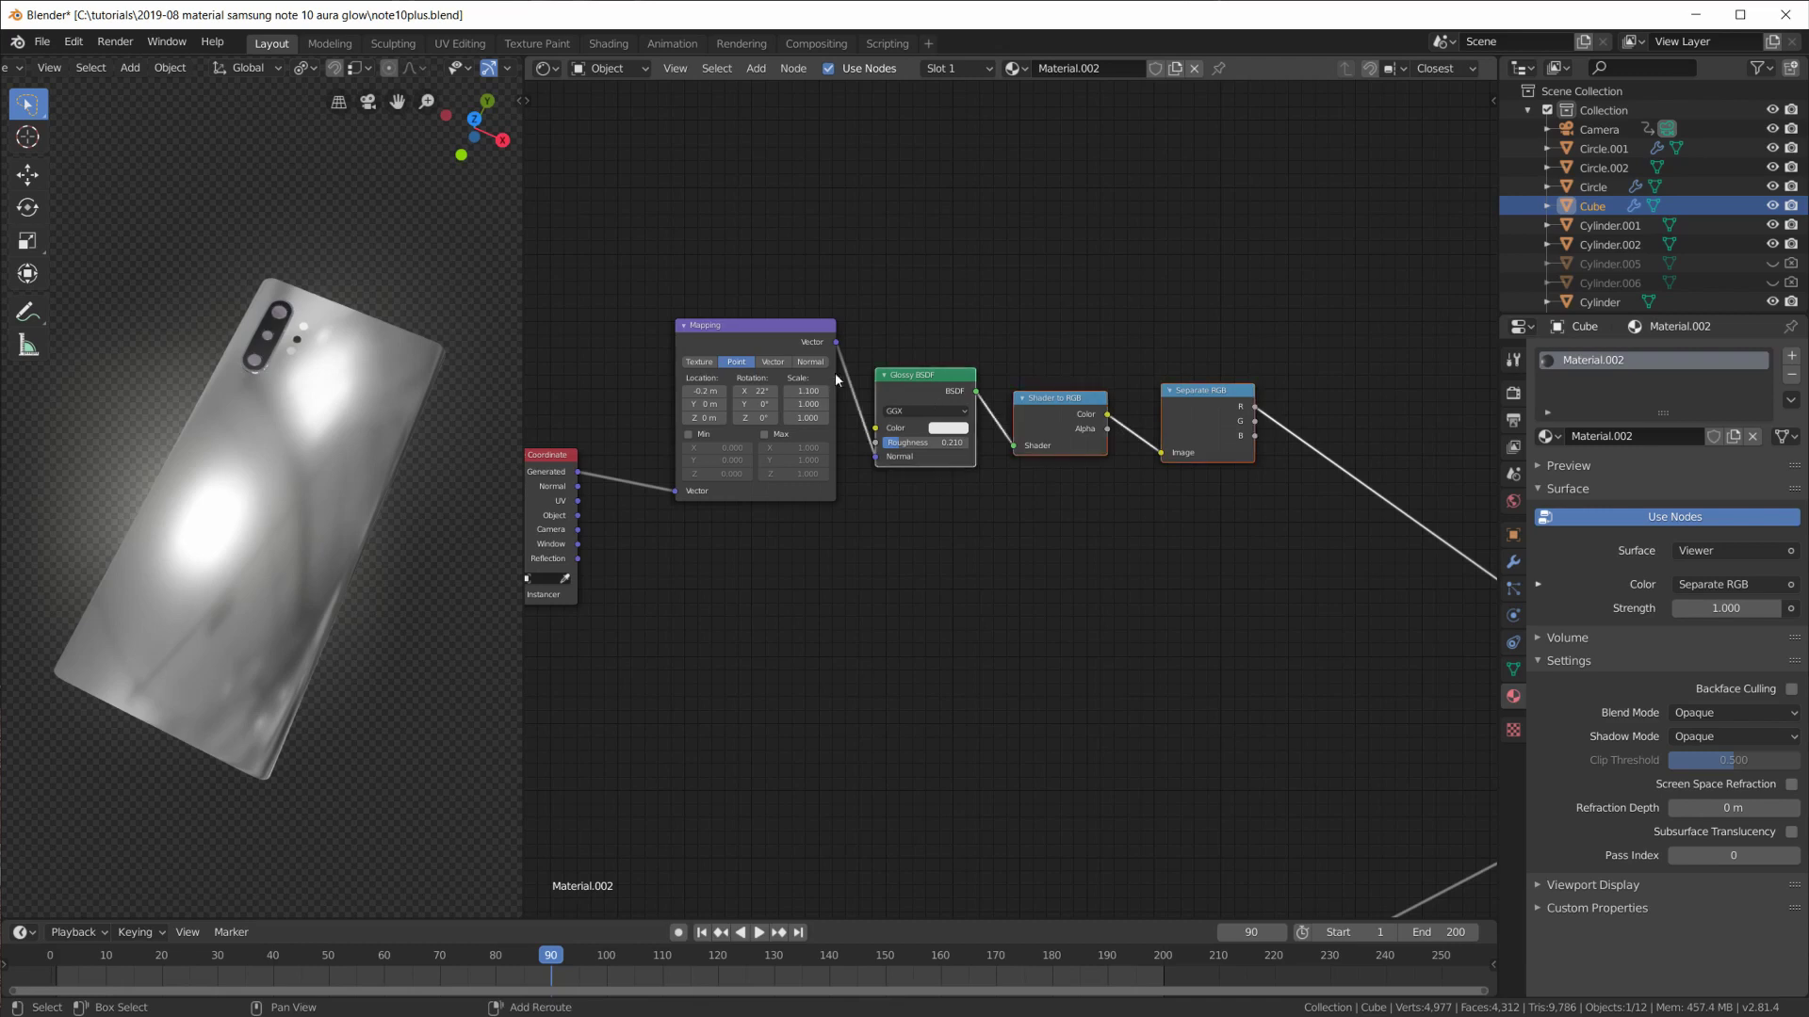
Duplicate the Mapping–Glossy–Shader to RGB–Separate RGB chain twice, stacking the copies below.
{"action": "key", "text": "shift+d"}
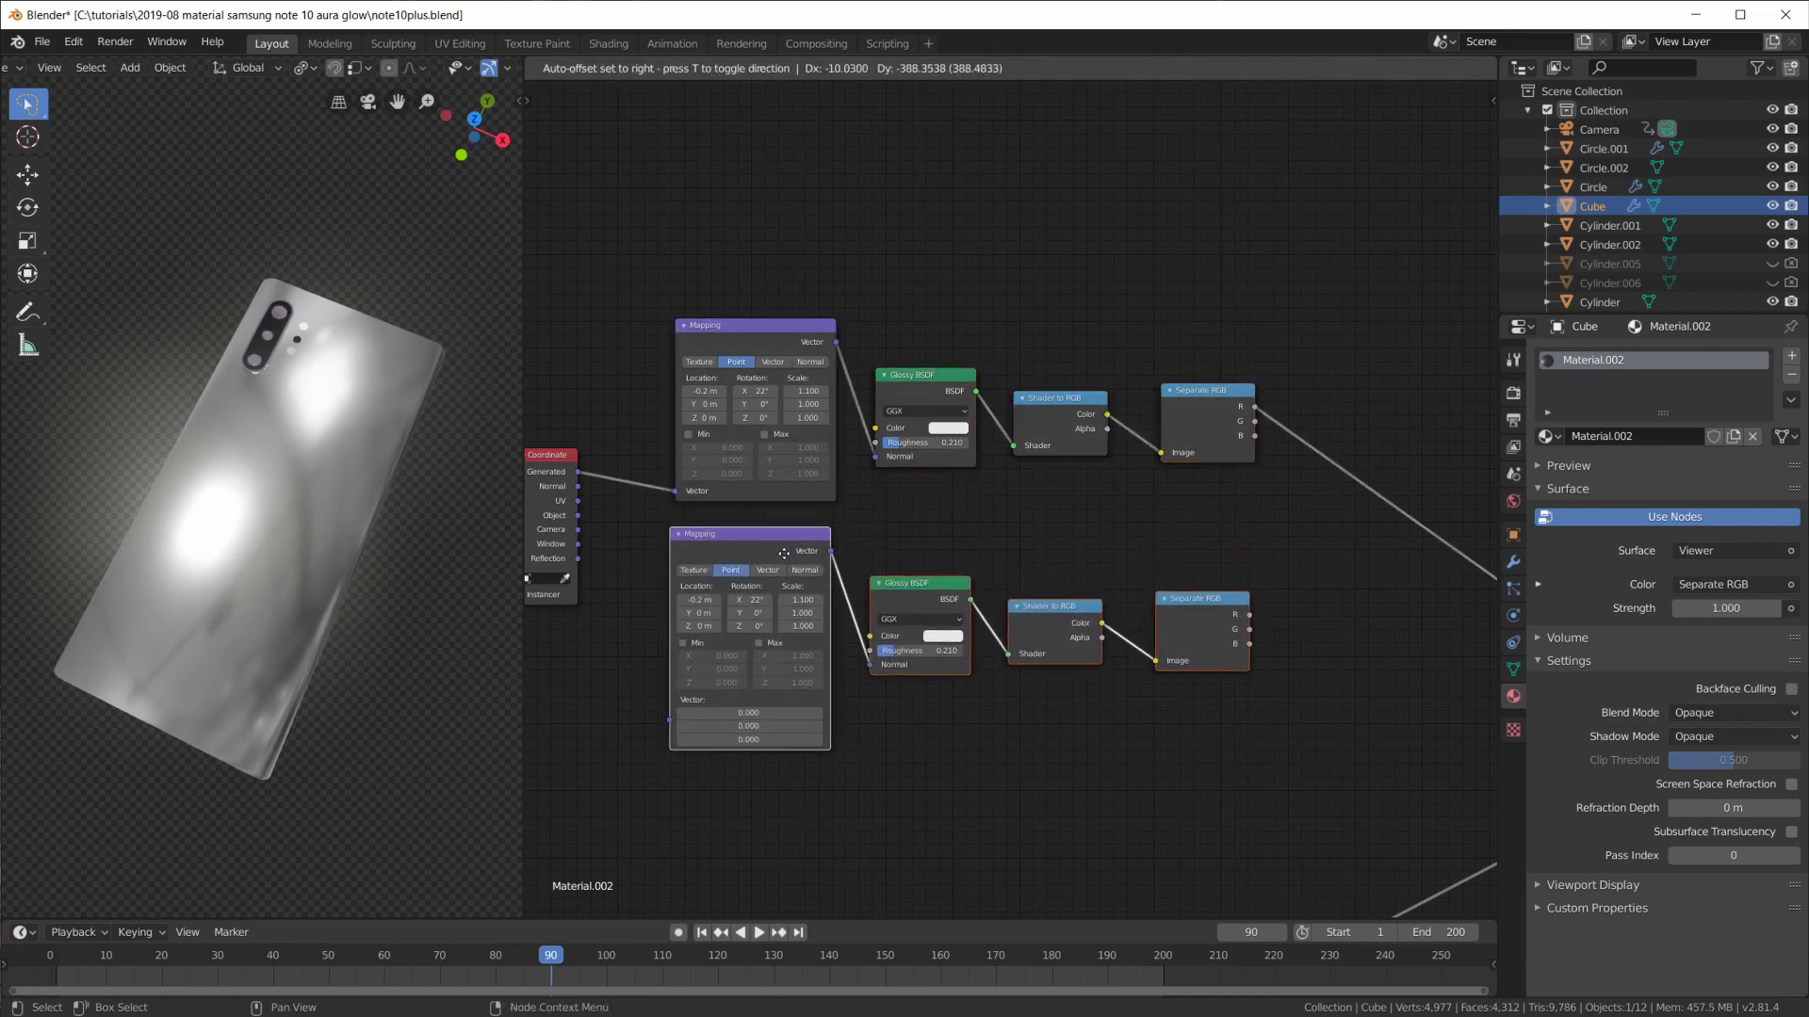
{"action": "left_click", "coordinate": [784, 552]}
{"action": "middle_click_drag", "start_coordinate": [1152, 609], "coordinate": [1173, 461]}
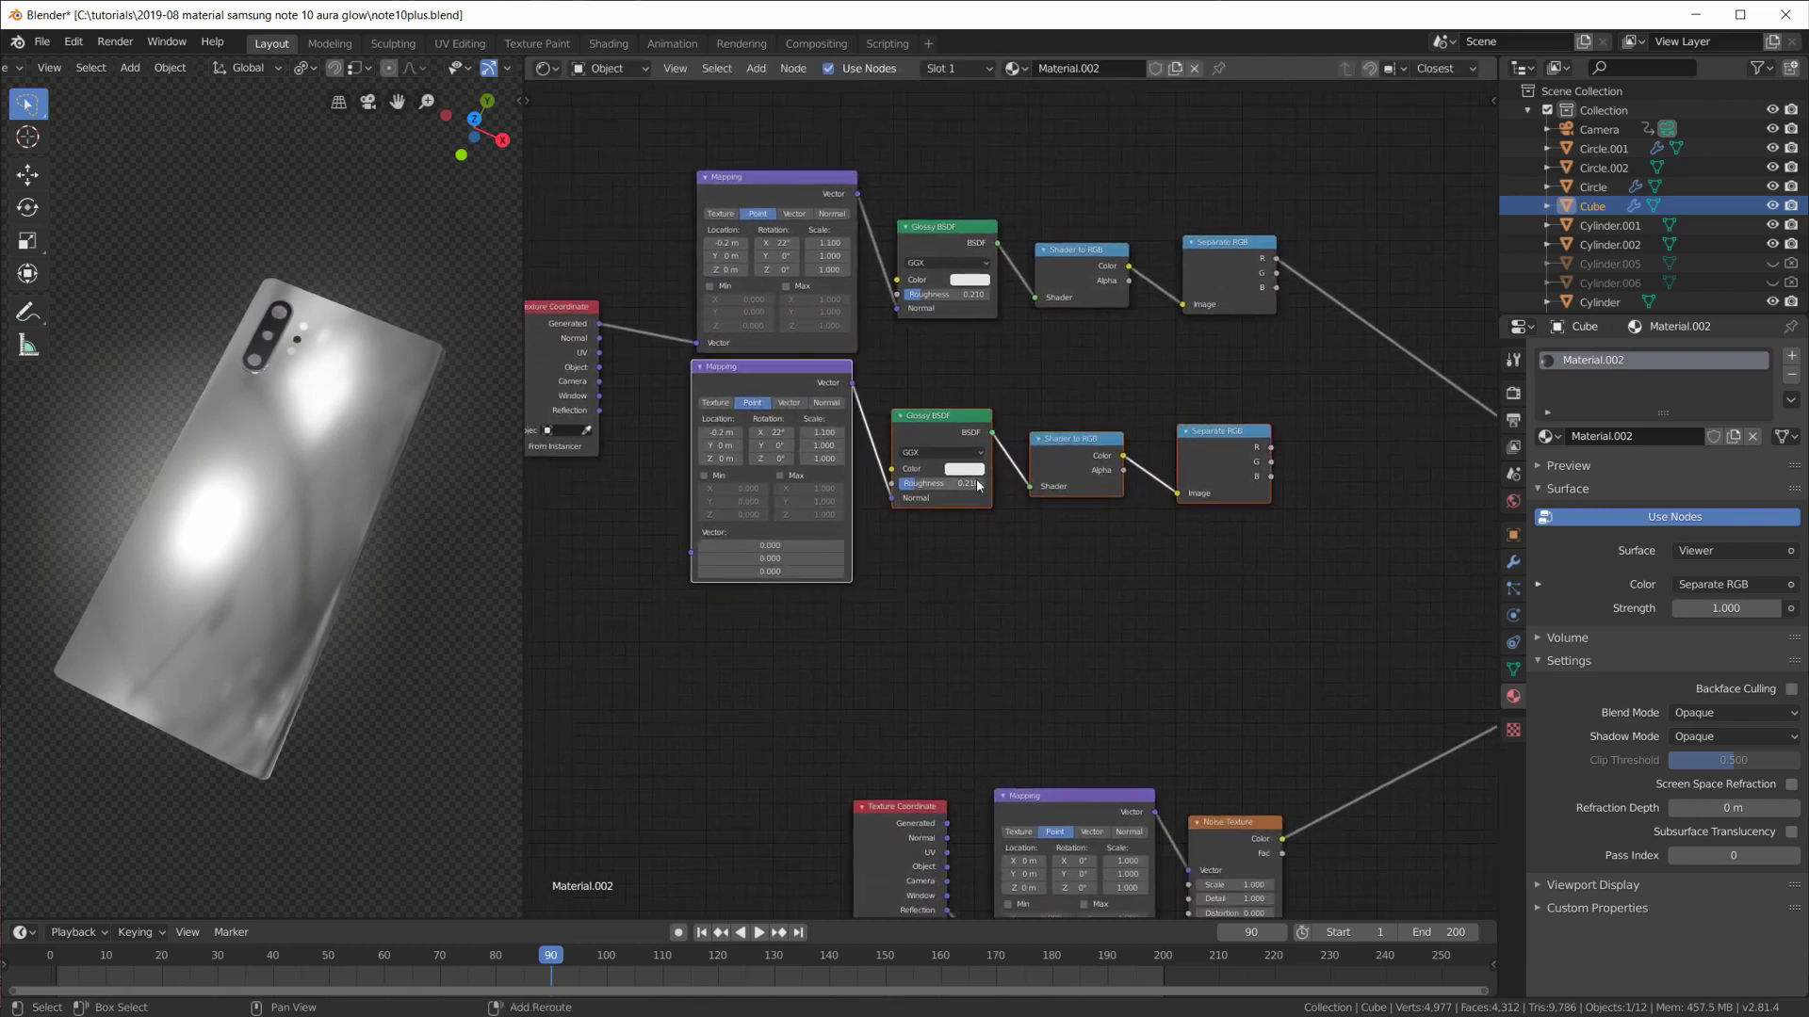
{"action": "key", "text": "shift+d"}
{"action": "left_click", "coordinate": [980, 713]}
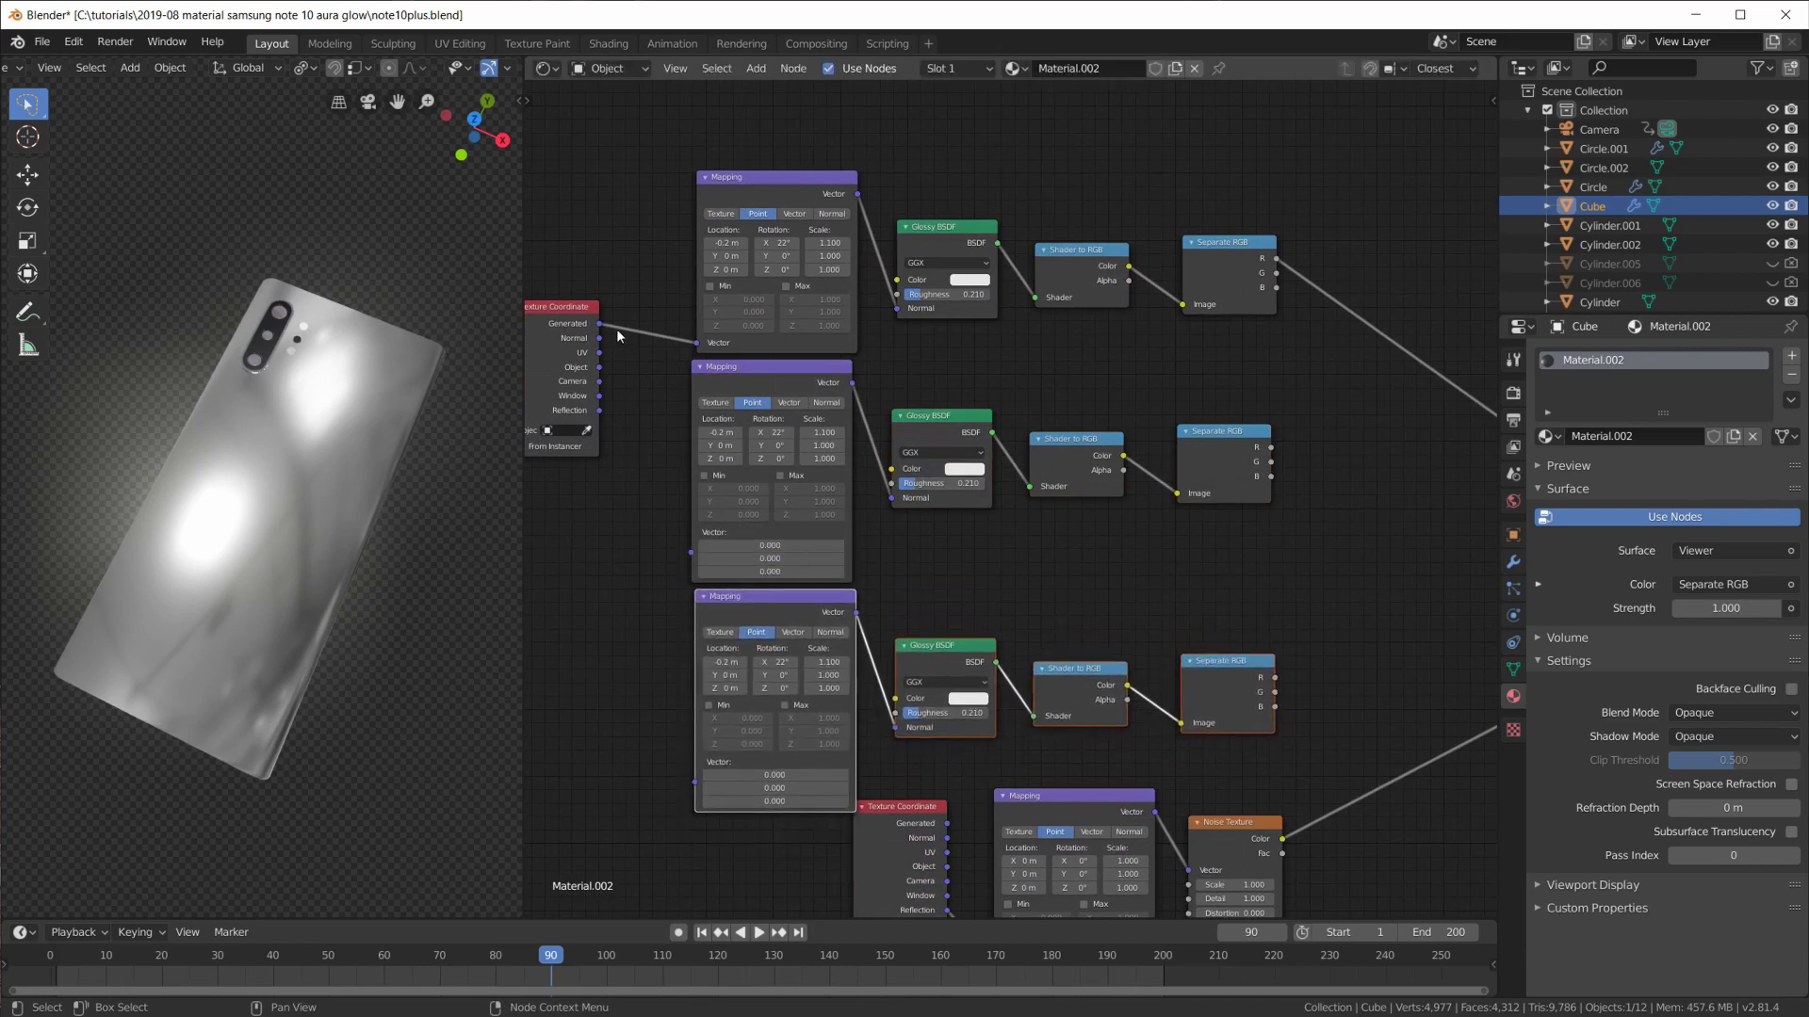
Connect Generated texture coordinates to the second and third Mapping nodes' Vector inputs.
{"action": "left_click_drag", "start_coordinate": [612, 329], "coordinate": [669, 406]}
{"action": "left_click_drag", "start_coordinate": [696, 556], "coordinate": [692, 552]}
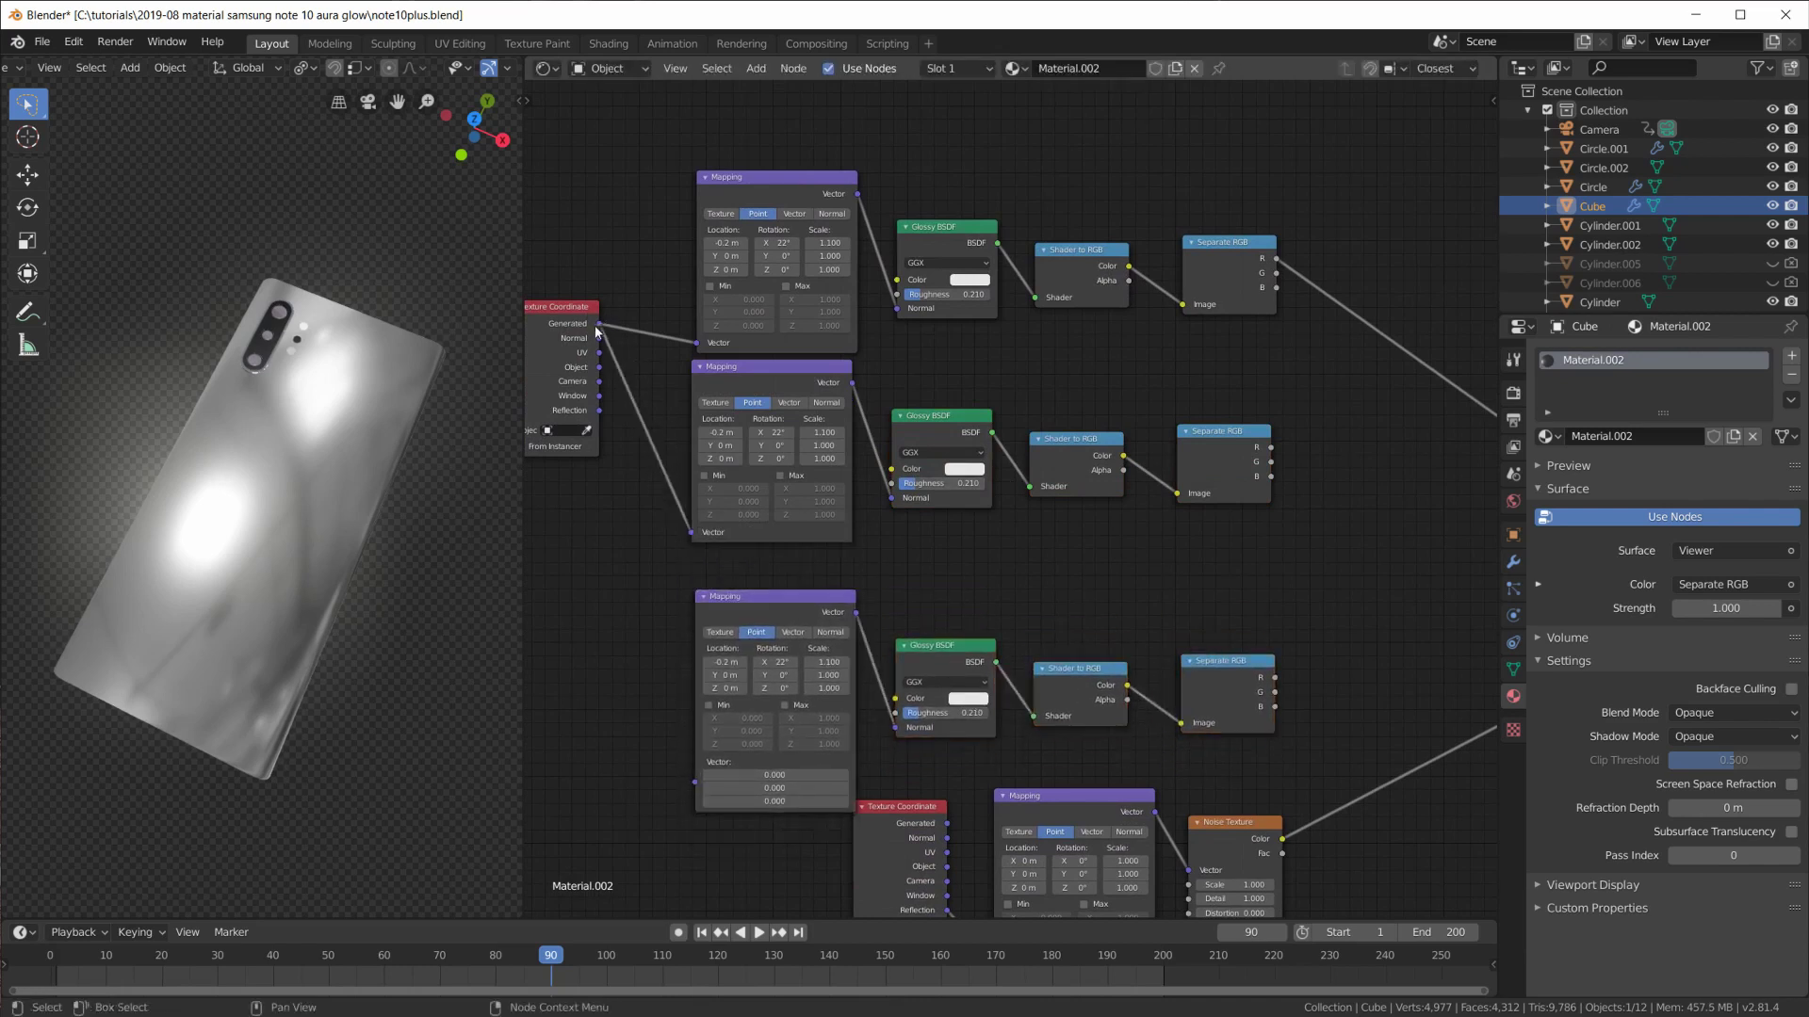
{"action": "left_click_drag", "start_coordinate": [599, 323], "coordinate": [695, 789]}
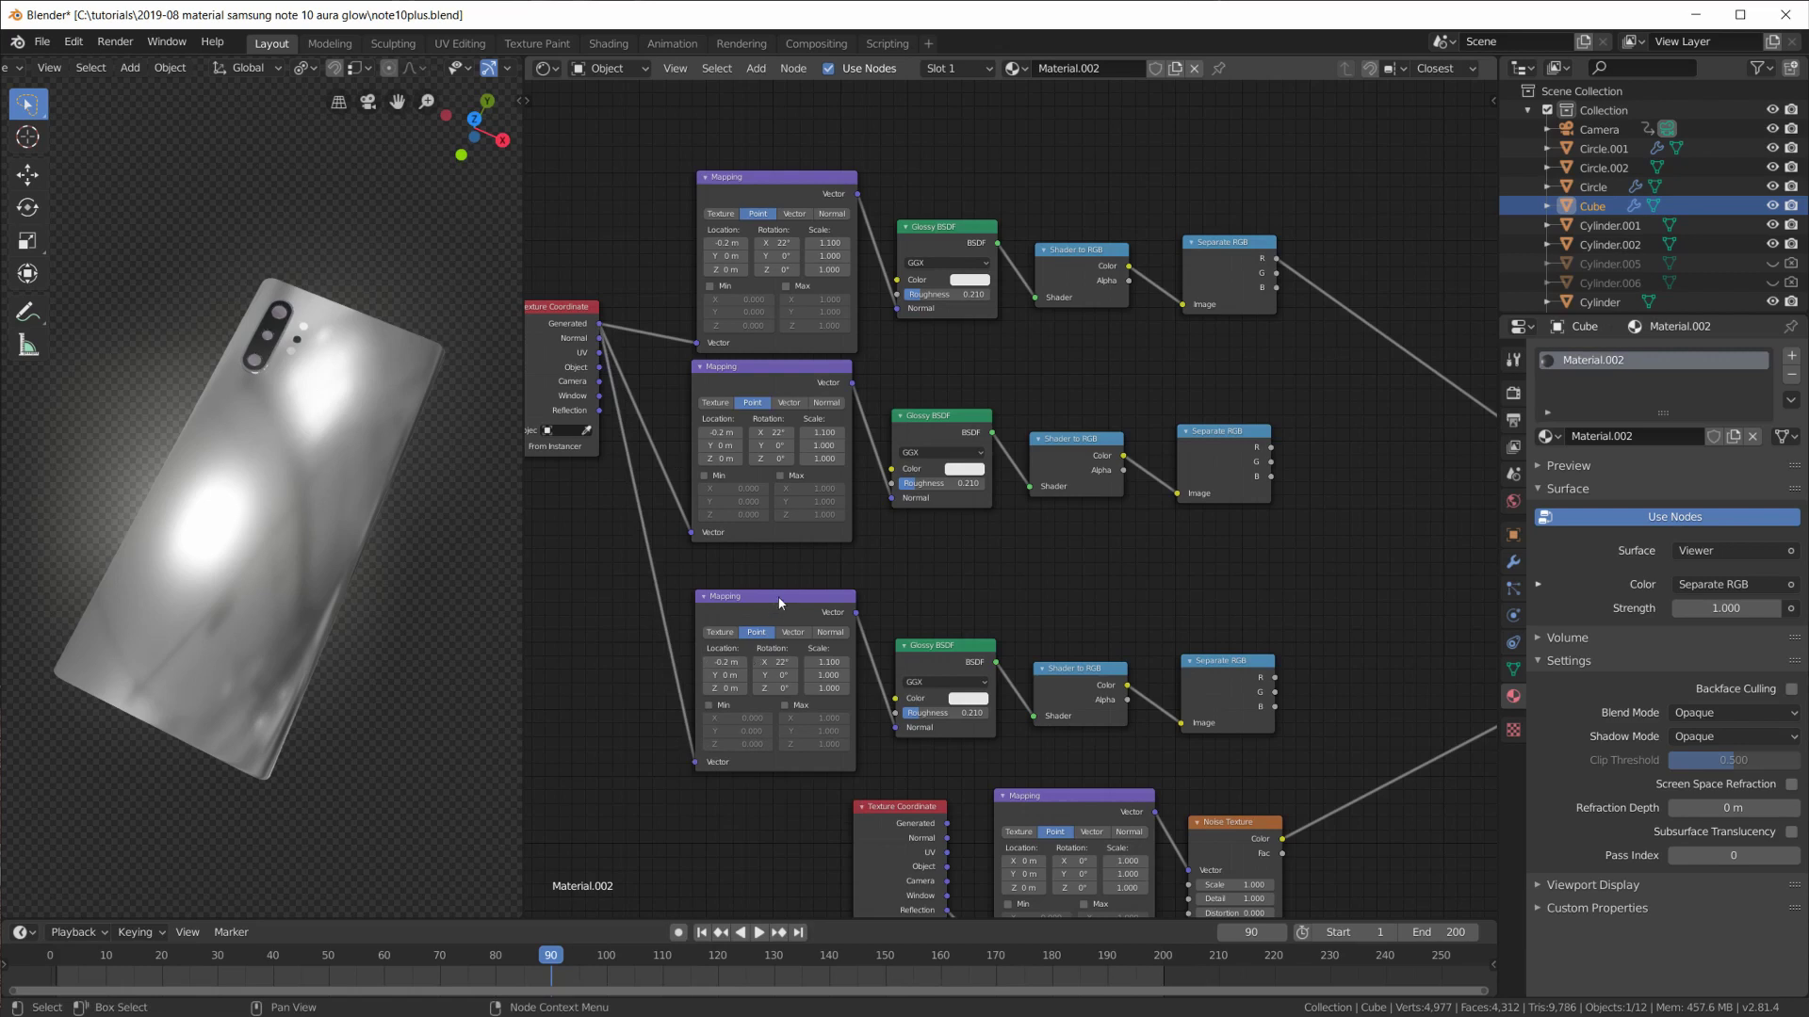
Align the third row's nodes and the top Separate RGB node into tidy rows.
{"action": "left_click_drag", "start_coordinate": [777, 595], "coordinate": [768, 563]}
{"action": "left_click_drag", "start_coordinate": [932, 646], "coordinate": [925, 604]}
{"action": "left_click_drag", "start_coordinate": [1098, 669], "coordinate": [1110, 616]}
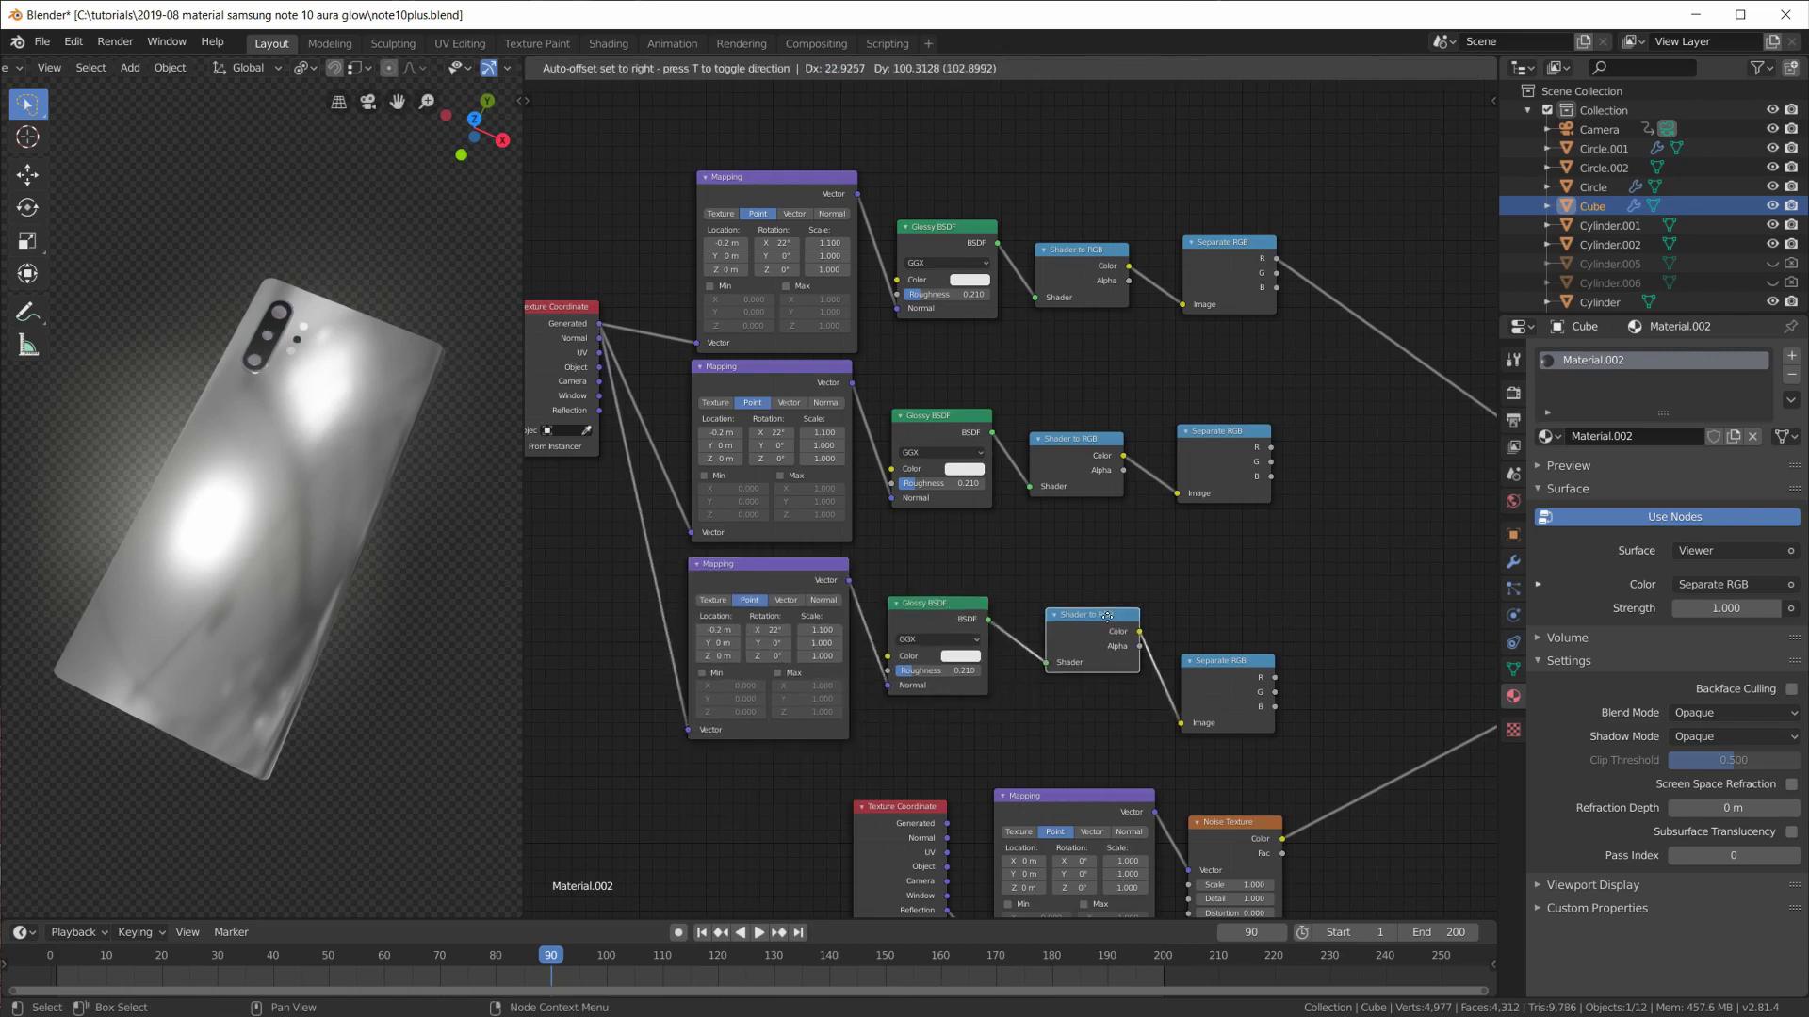
{"action": "left_click_drag", "start_coordinate": [1226, 663], "coordinate": [1221, 584]}
{"action": "middle_click_drag", "start_coordinate": [1377, 513], "coordinate": [1121, 480]}
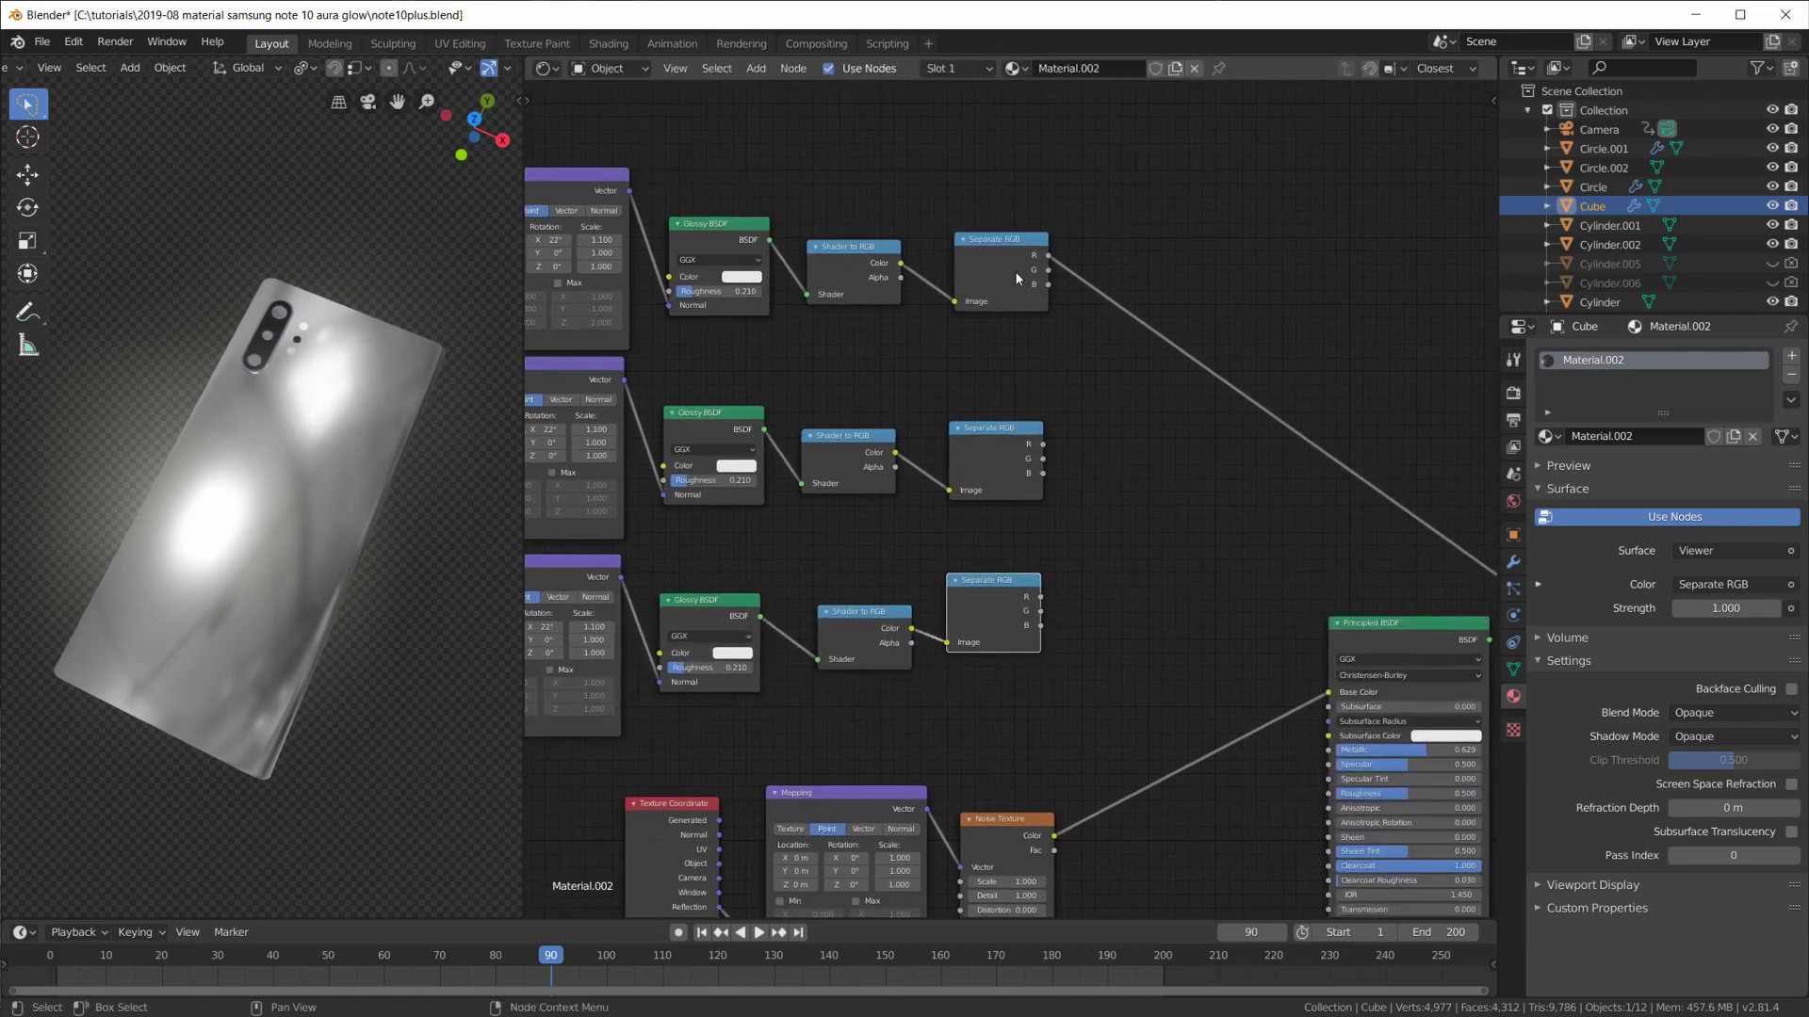
{"action": "left_click_drag", "start_coordinate": [1007, 256], "coordinate": [1016, 286]}
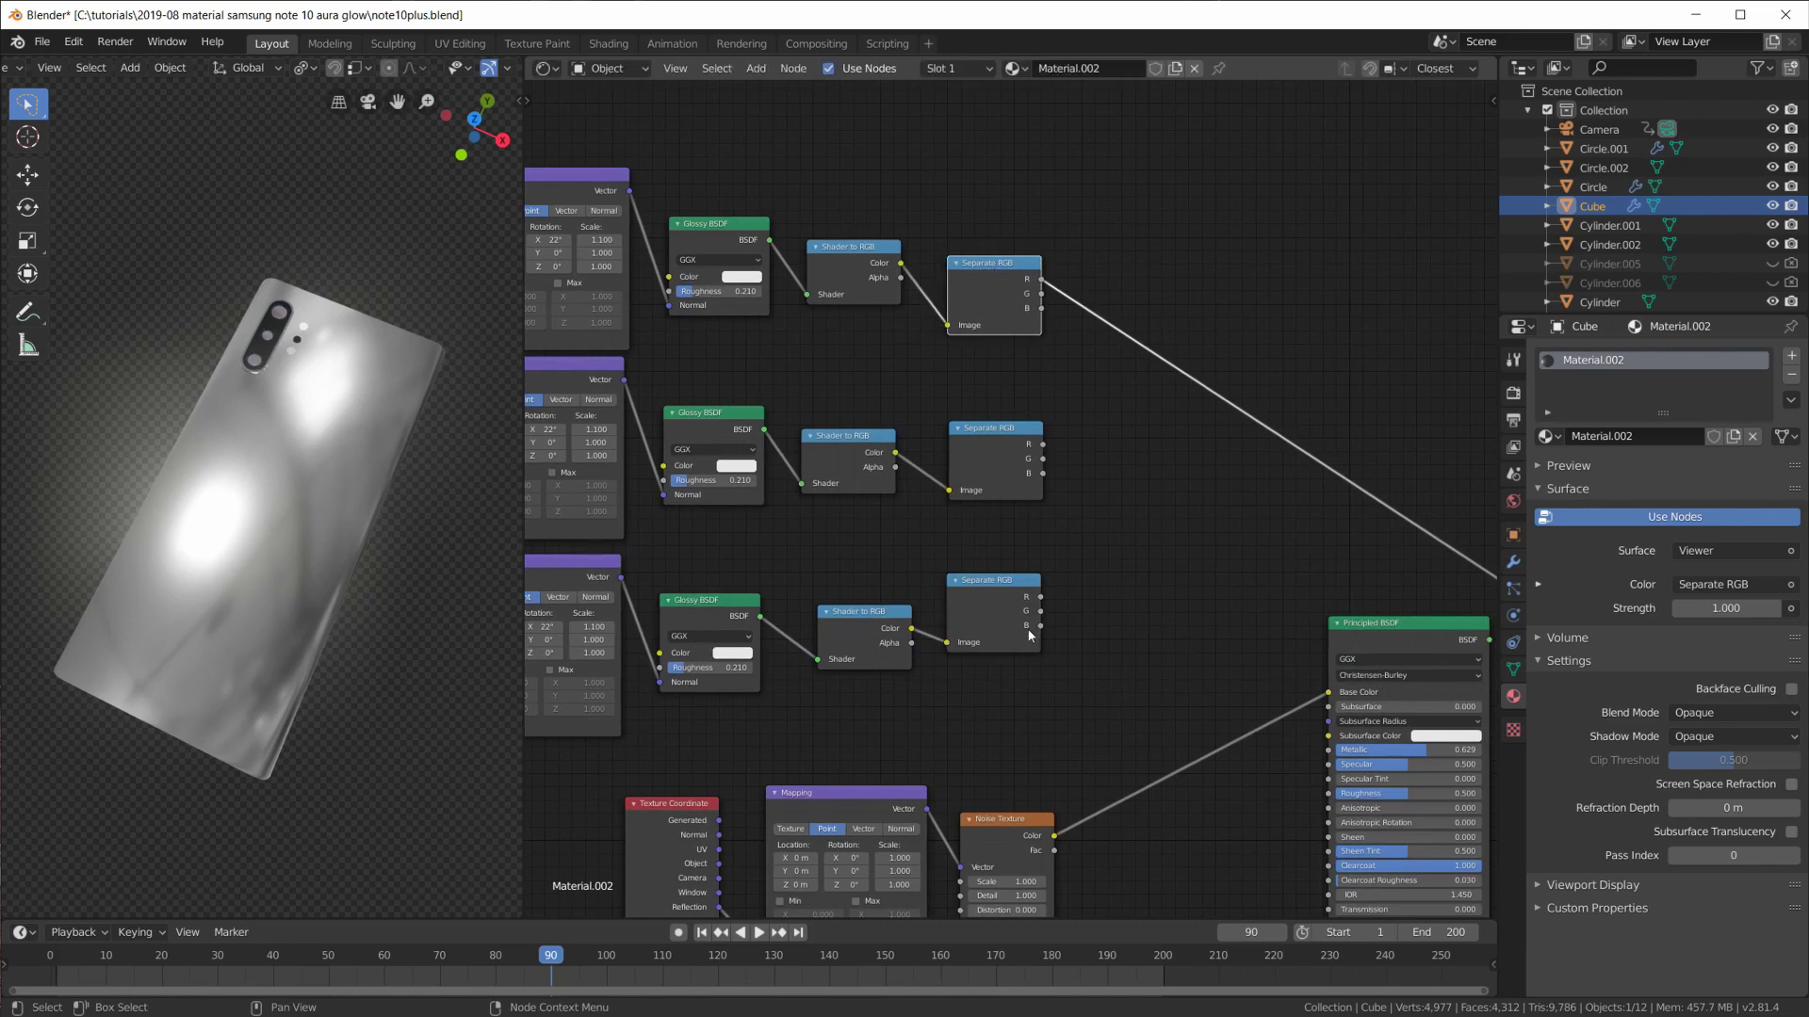
Add a Combine RGB node taking R, G and B from the top, middle and bottom Separate RGB nodes.
{"action": "key", "text": "shift+a"}
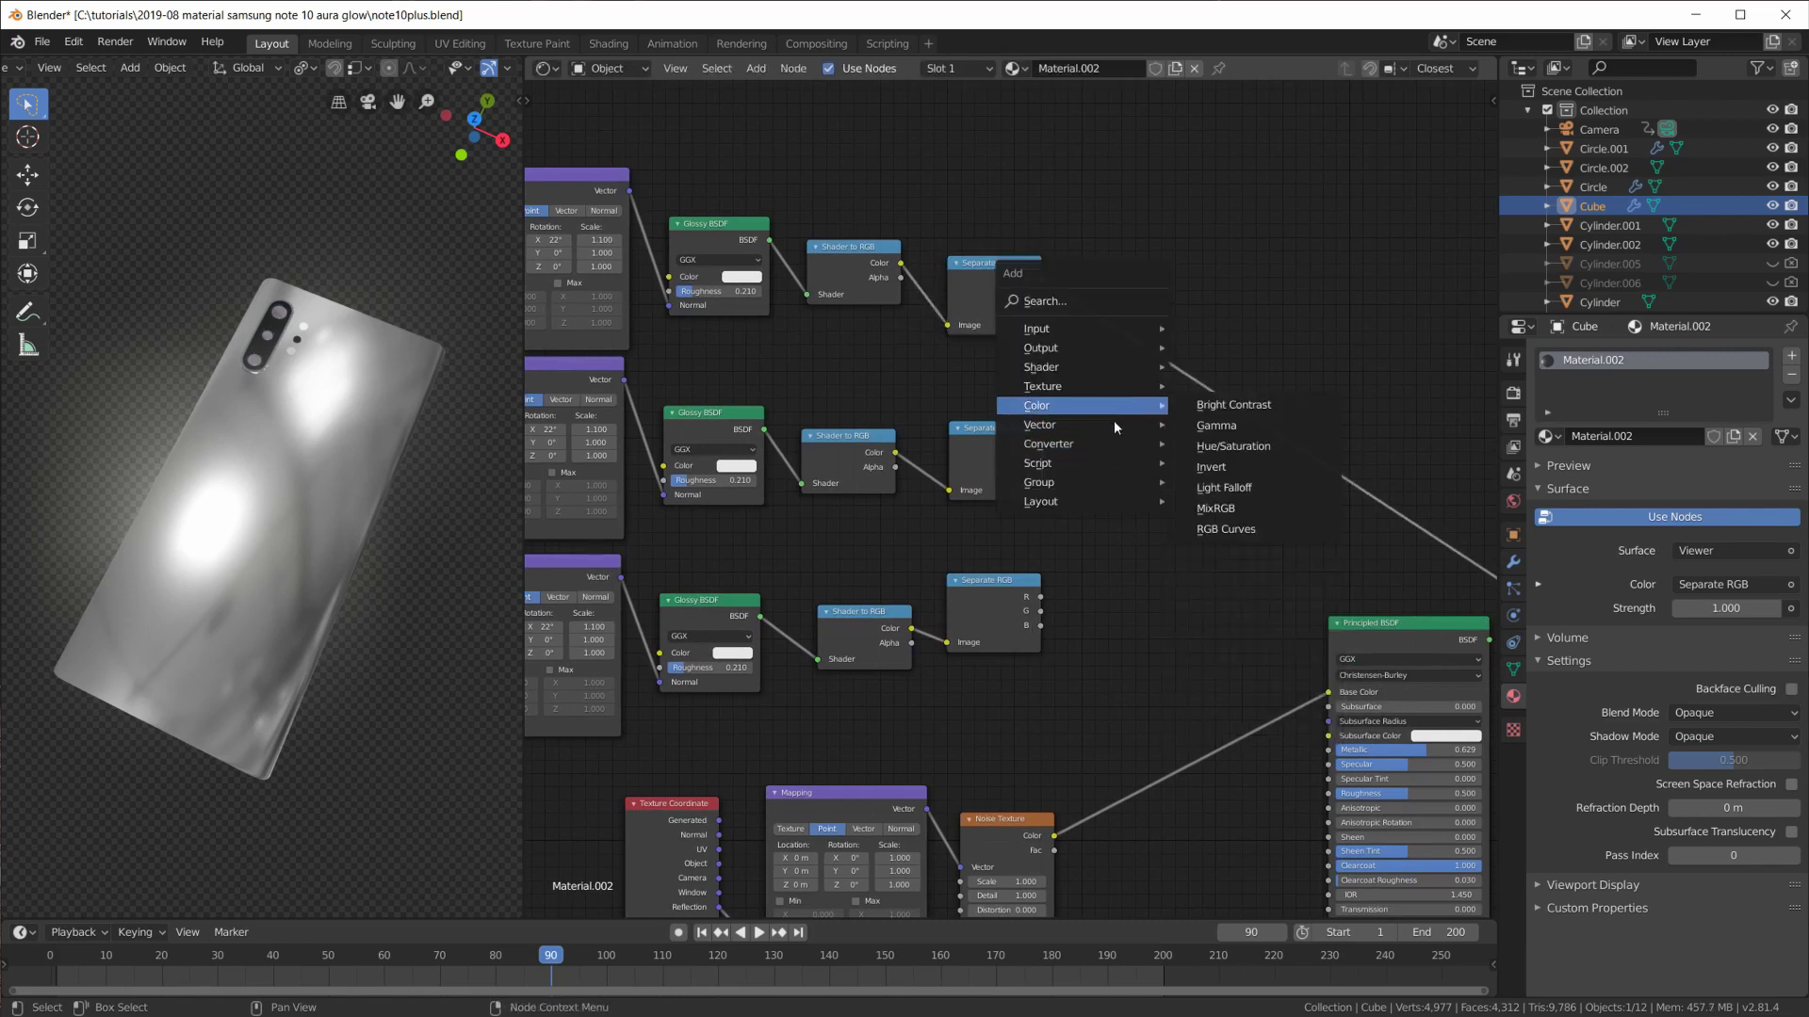
{"action": "mouse_move", "coordinate": [1049, 444]}
{"action": "left_click", "coordinate": [1230, 526]}
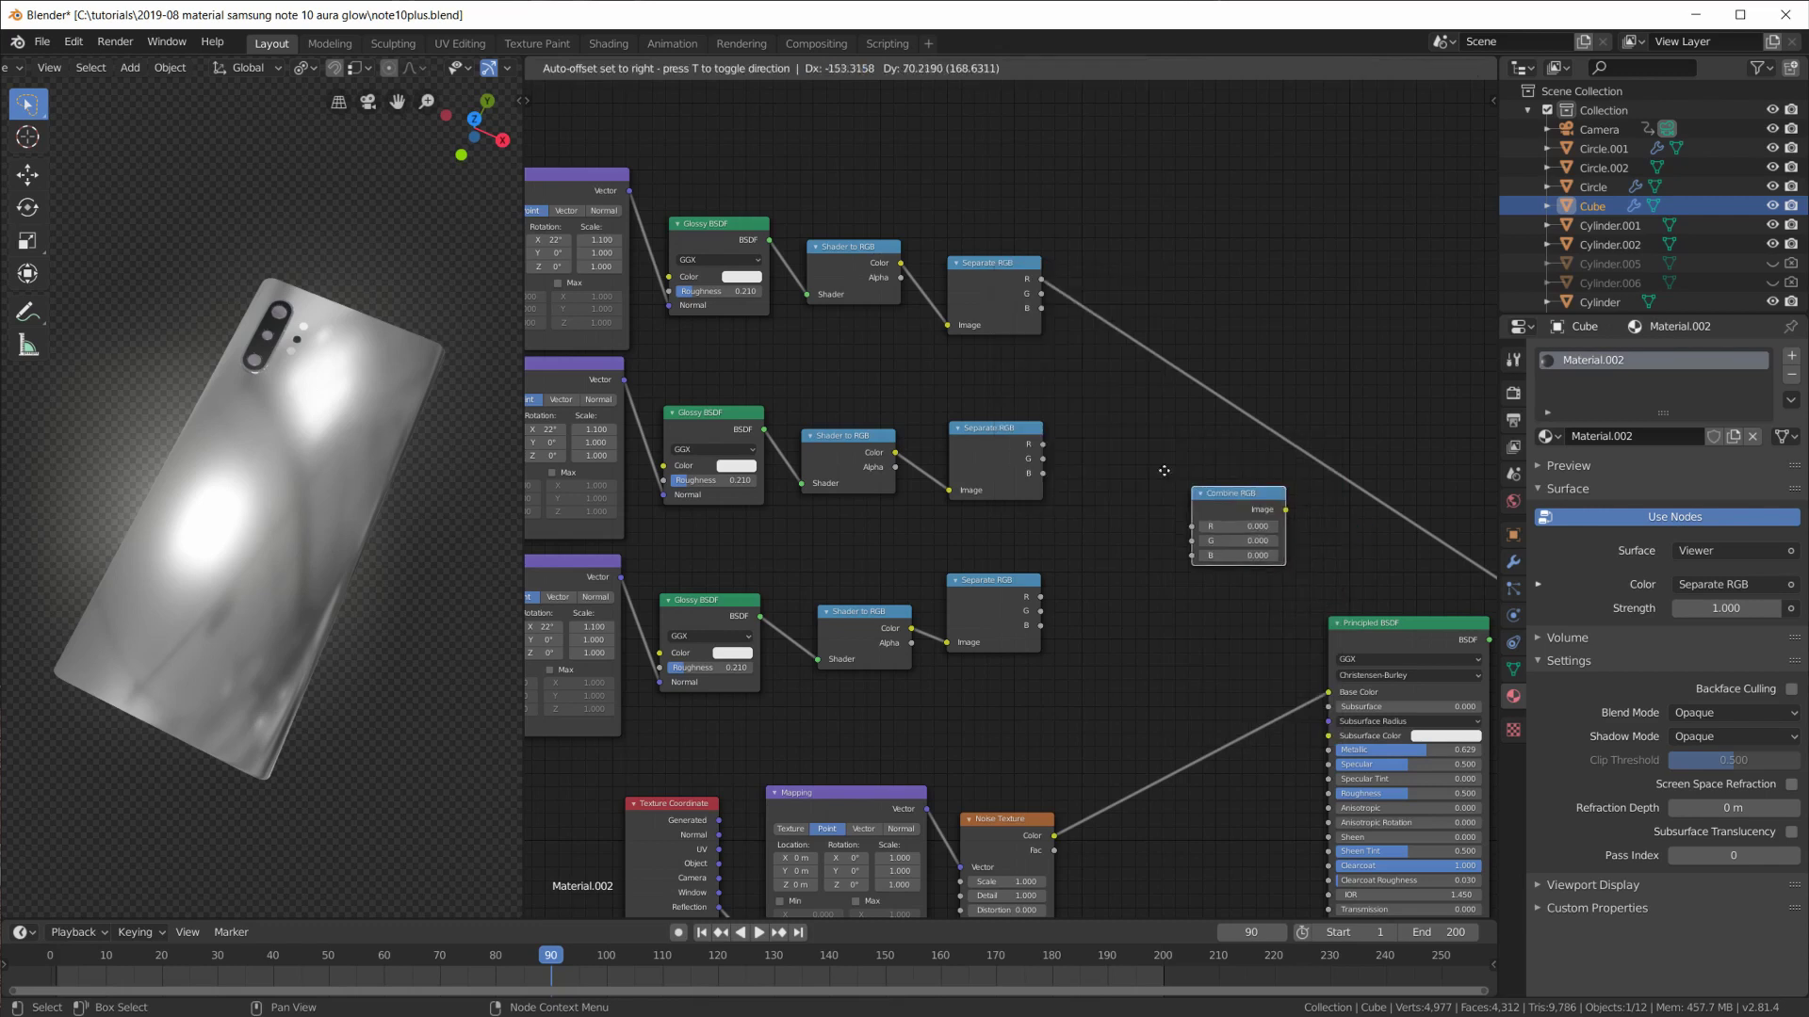
{"action": "left_click", "coordinate": [1152, 453]}
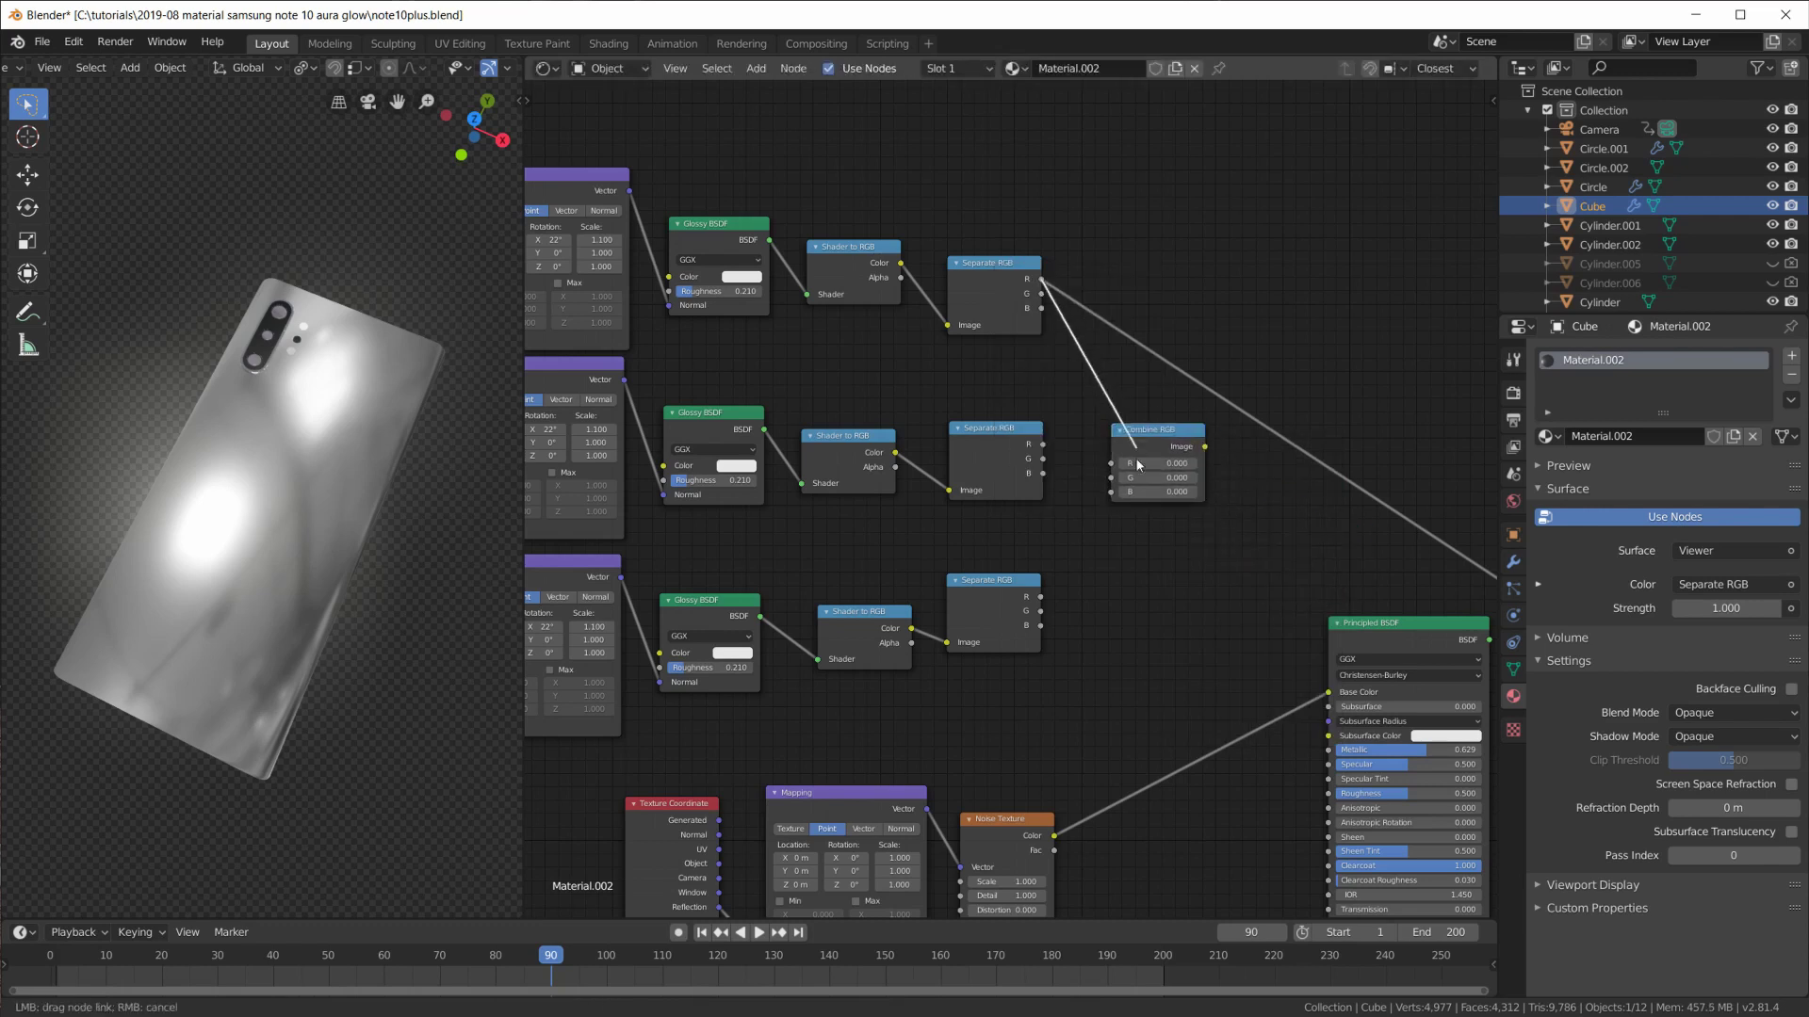
{"action": "left_click_drag", "start_coordinate": [1040, 278], "coordinate": [1114, 462]}
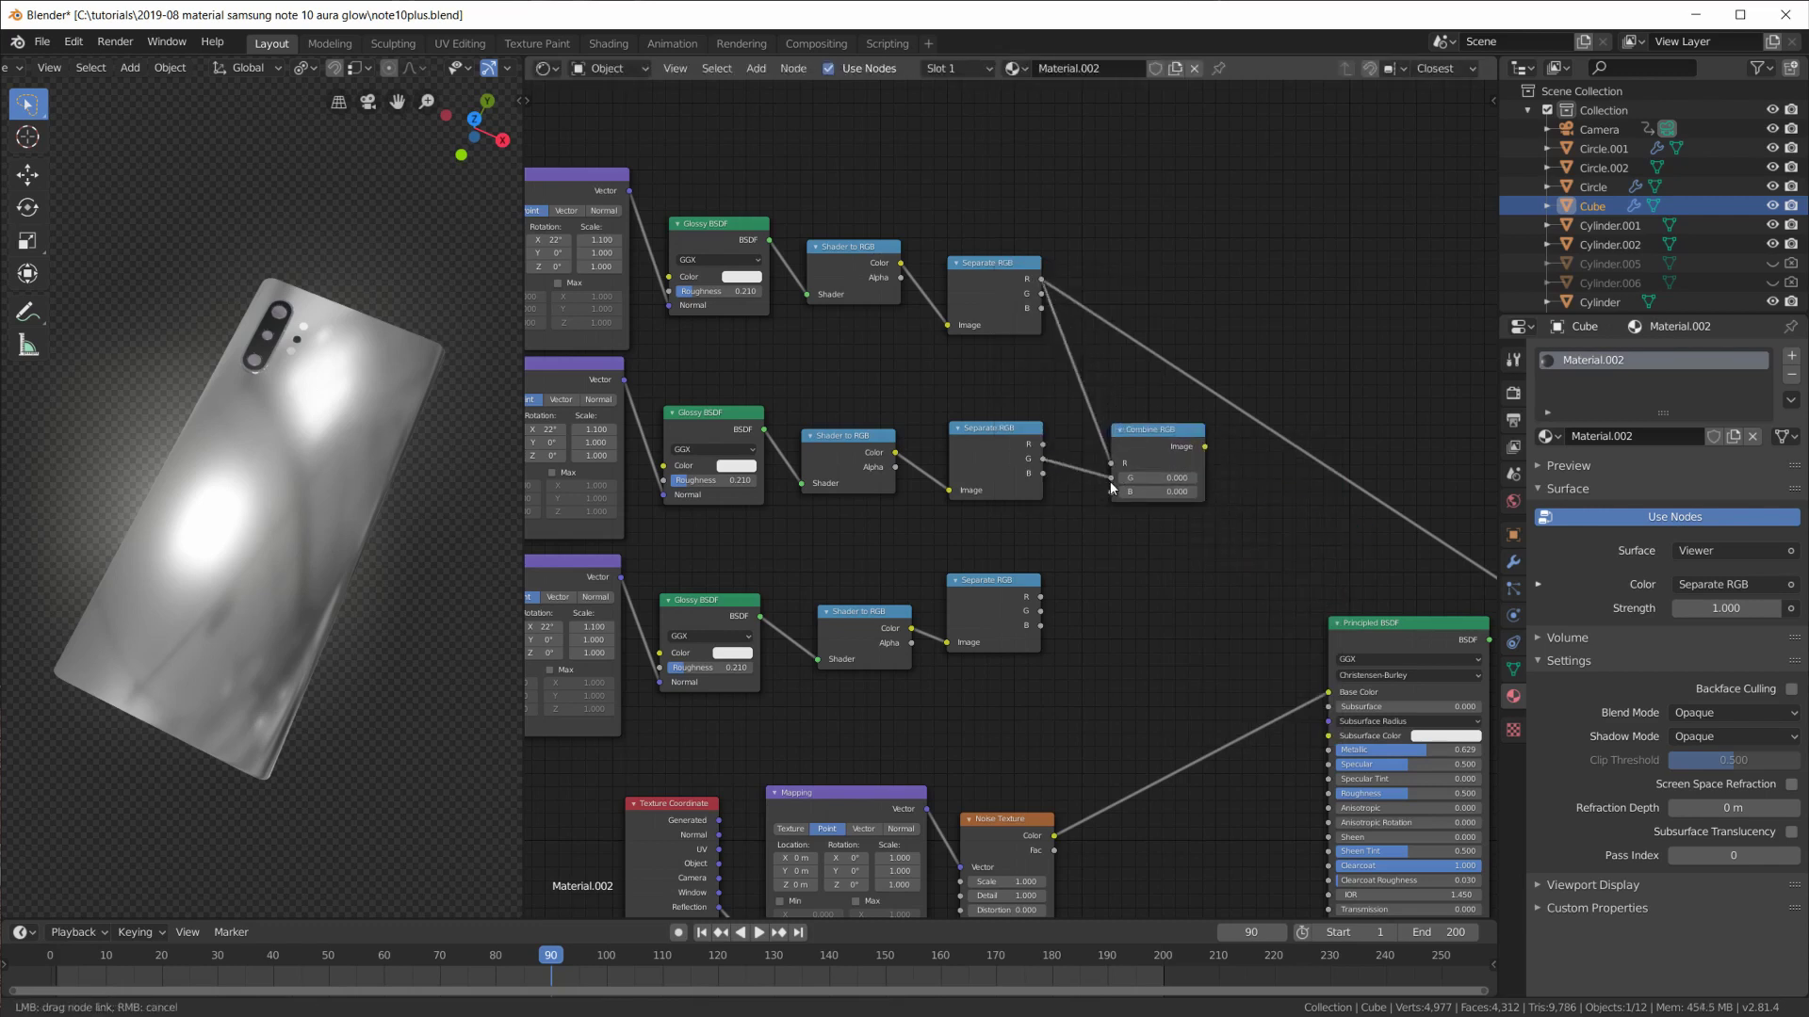
{"action": "left_click_drag", "start_coordinate": [1042, 623], "coordinate": [1114, 492]}
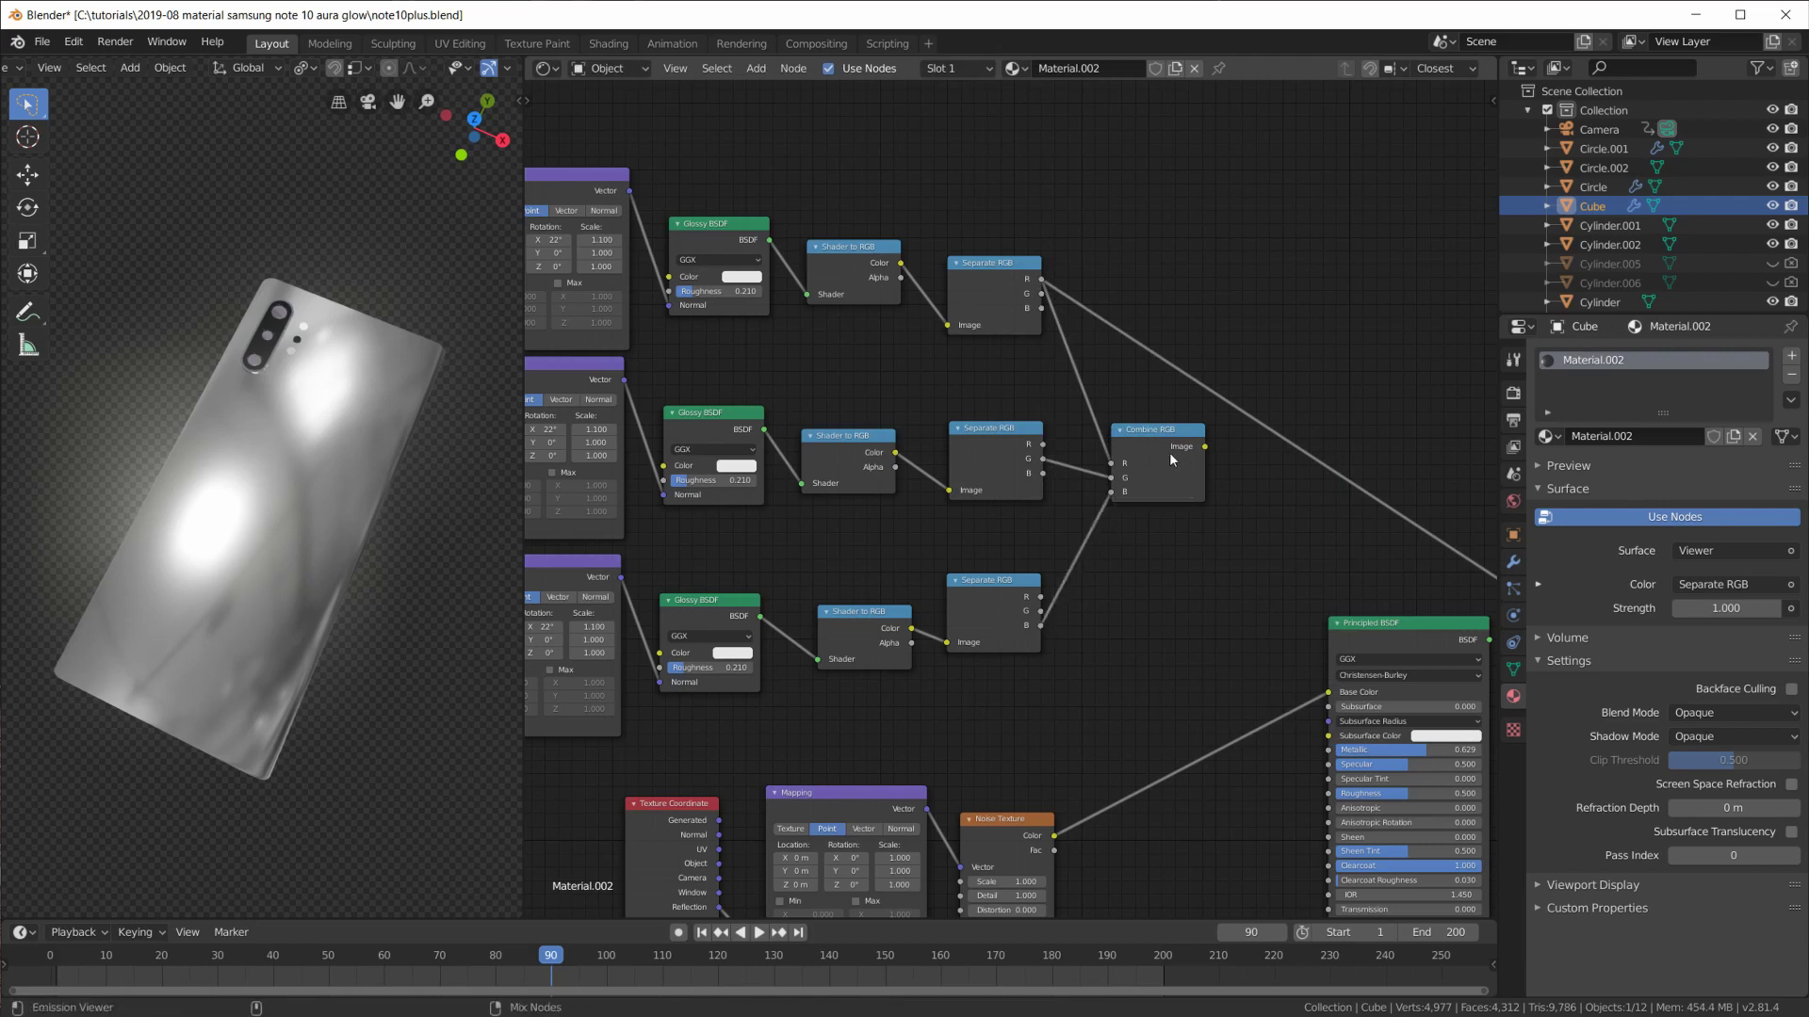
Offset the three Mapping nodes' Location X and Y values away from each other.
{"action": "middle_click_drag", "start_coordinate": [537, 467], "coordinate": [776, 475]}
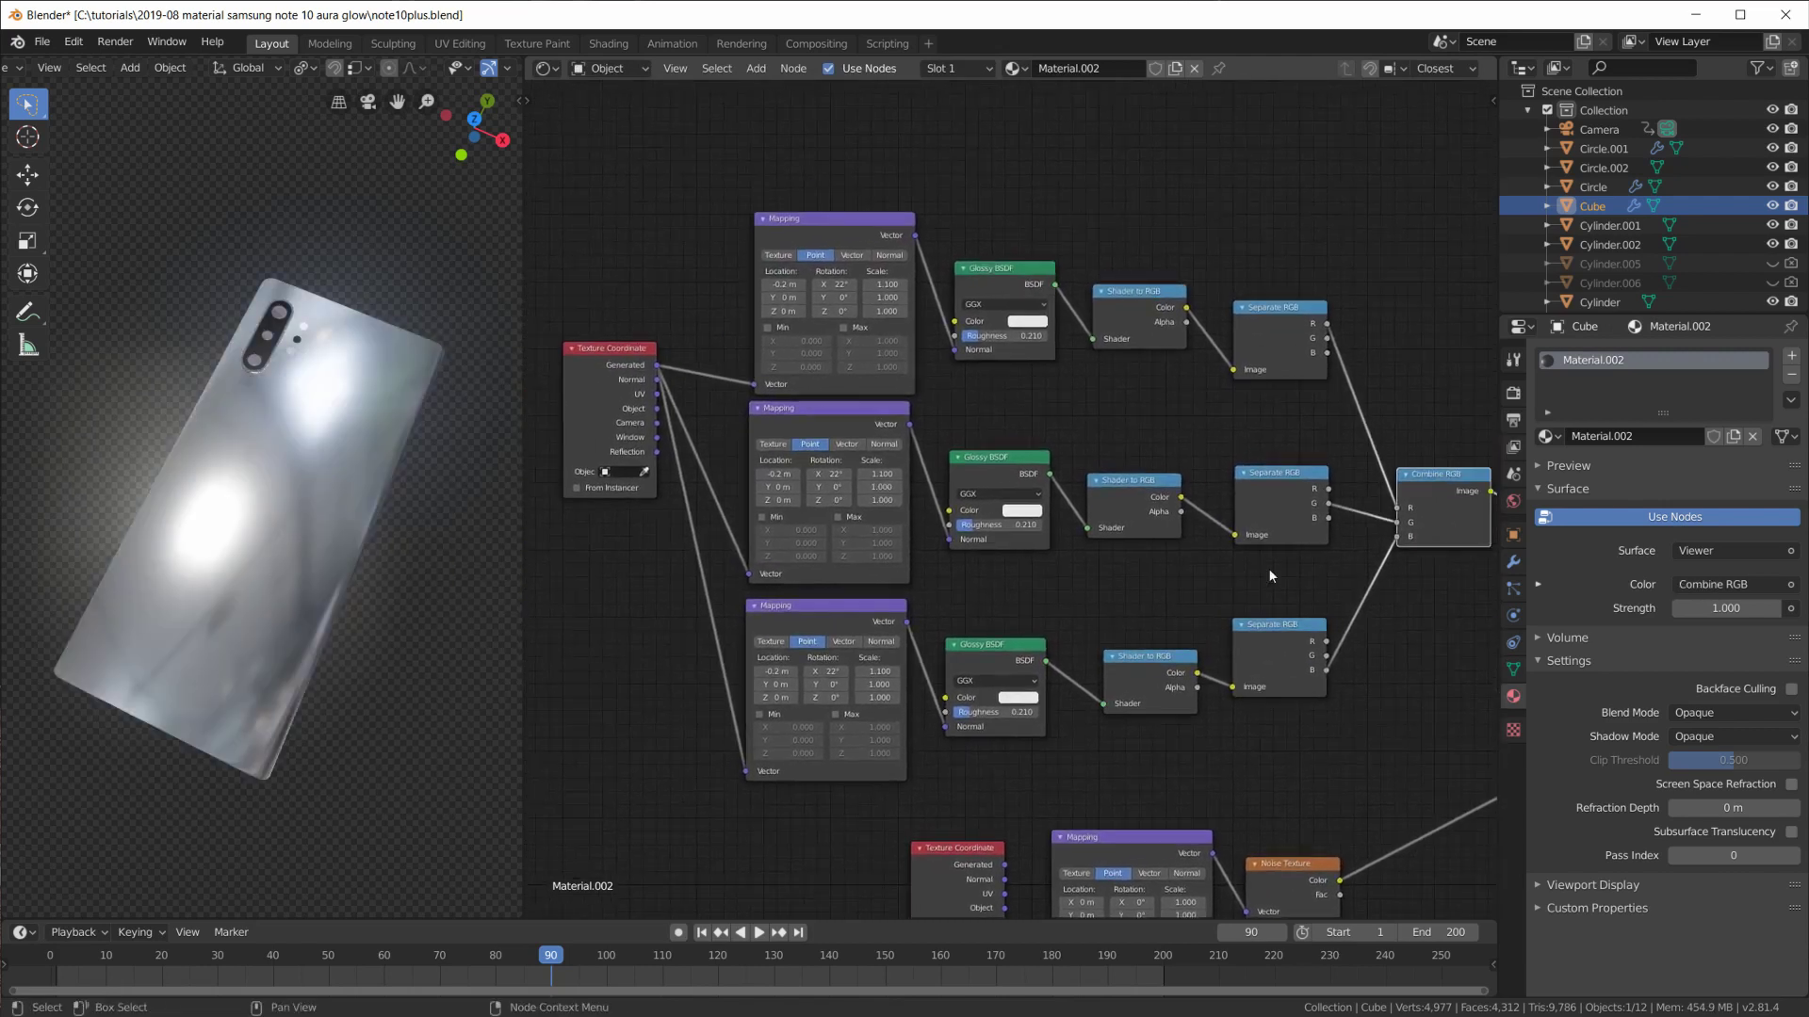
{"action": "scroll", "coordinate": [775, 475], "scroll_direction": "up", "scroll_amount": 1}
{"action": "scroll", "coordinate": [776, 475], "scroll_direction": "up", "scroll_amount": 2}
{"action": "middle_click_drag", "start_coordinate": [764, 276], "coordinate": [843, 471]}
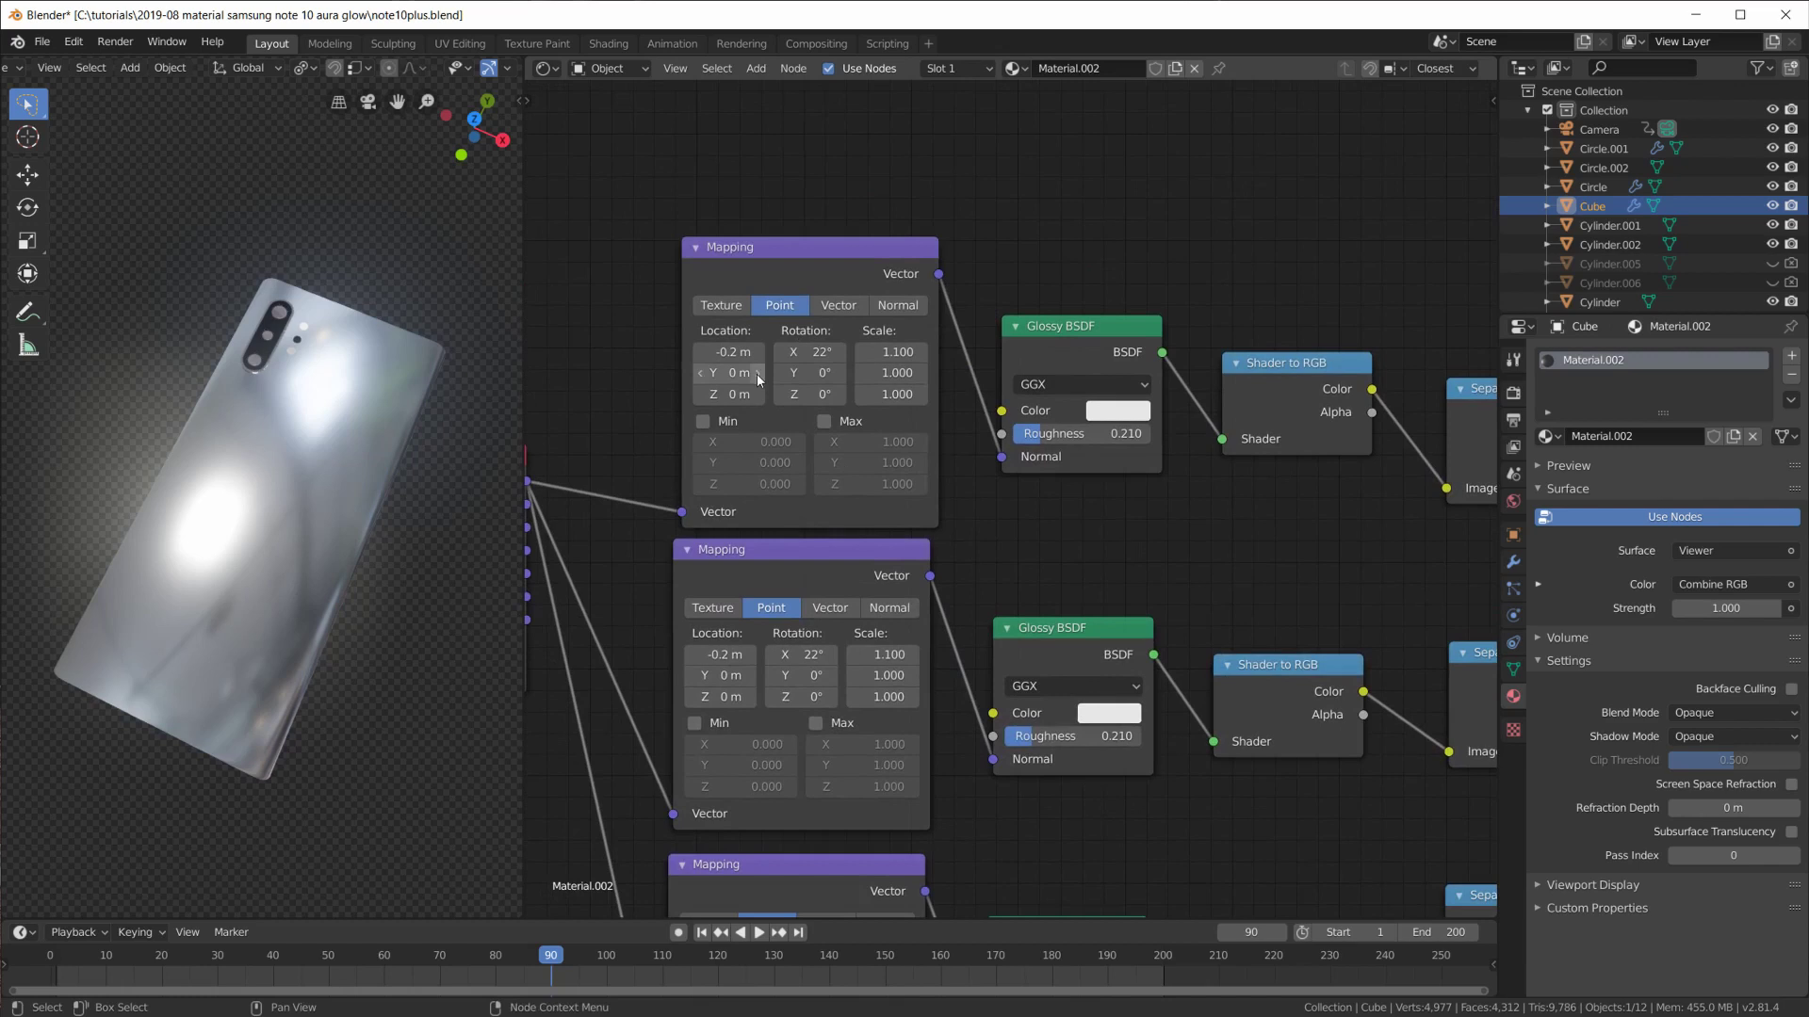
{"action": "mouse_move", "coordinate": [728, 676]}
{"action": "left_mouse_down"}
{"action": "mouse_move", "coordinate": [708, 675]}
{"action": "mouse_move", "coordinate": [749, 677]}
{"action": "left_mouse_up"}
{"action": "scroll", "coordinate": [844, 790], "scroll_direction": "down", "scroll_amount": 5, "text": "shift"}
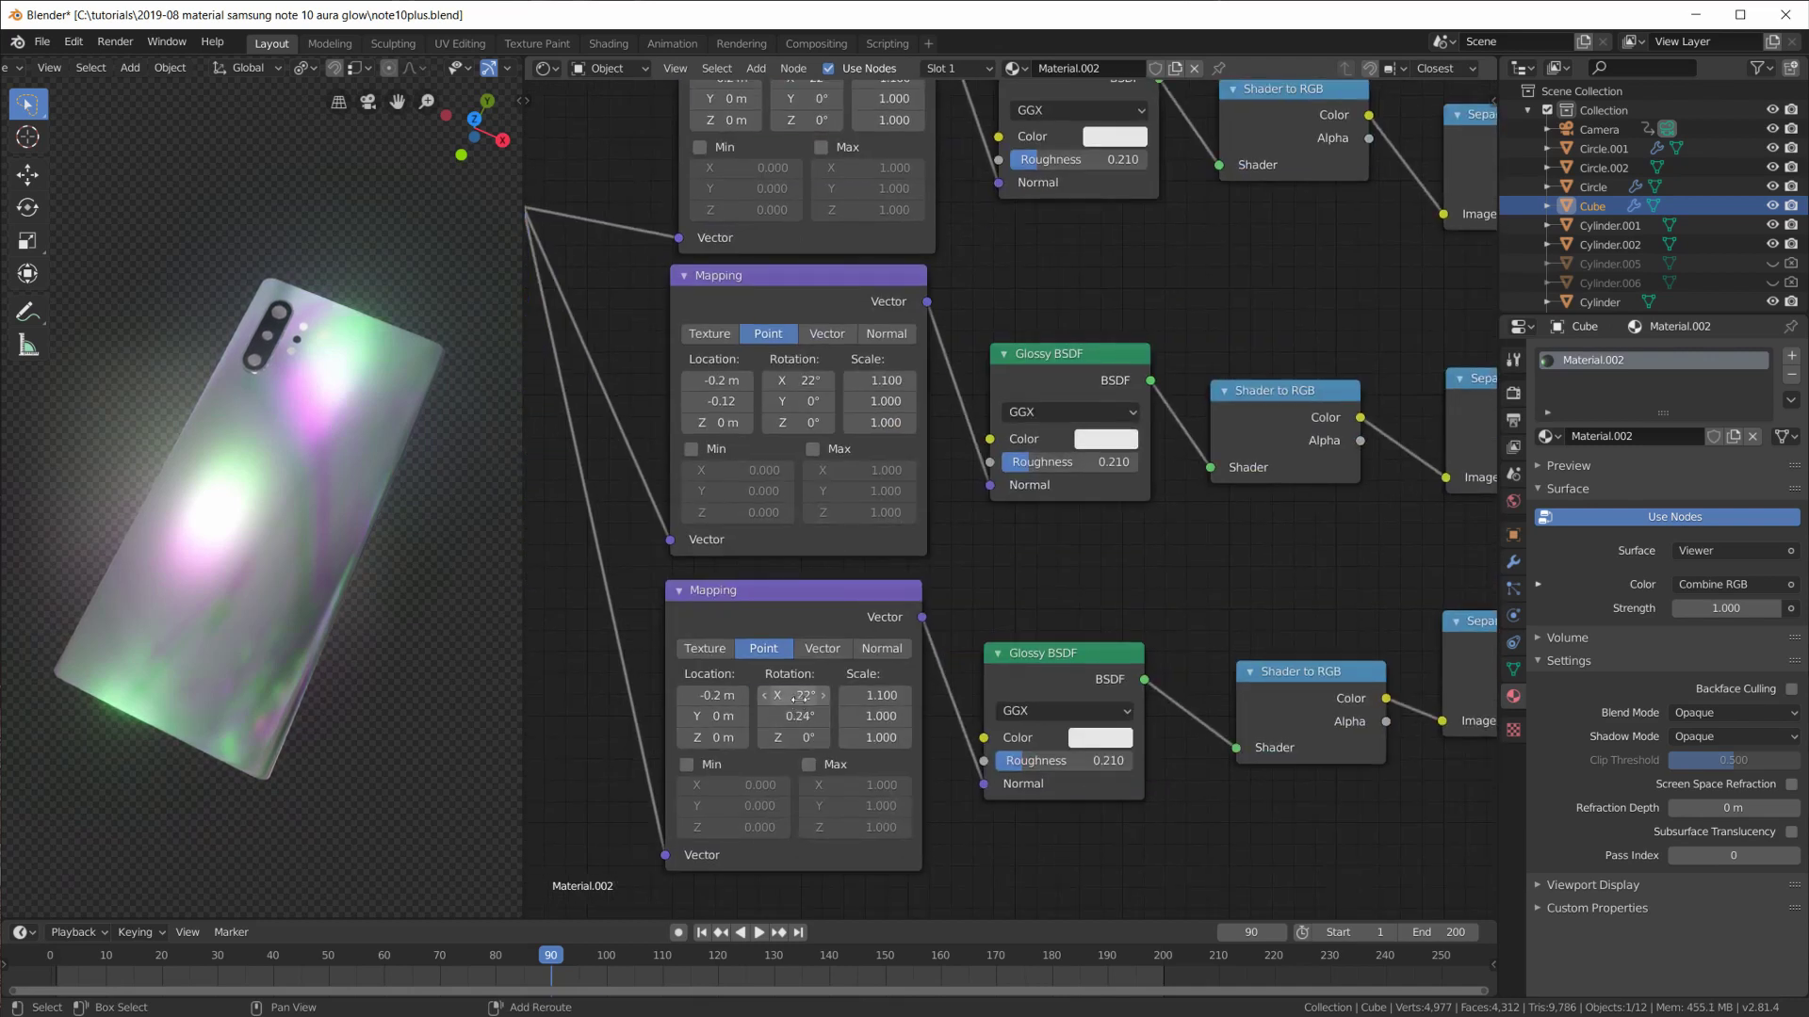
{"action": "left_click_drag", "start_coordinate": [714, 715], "coordinate": [749, 715]}
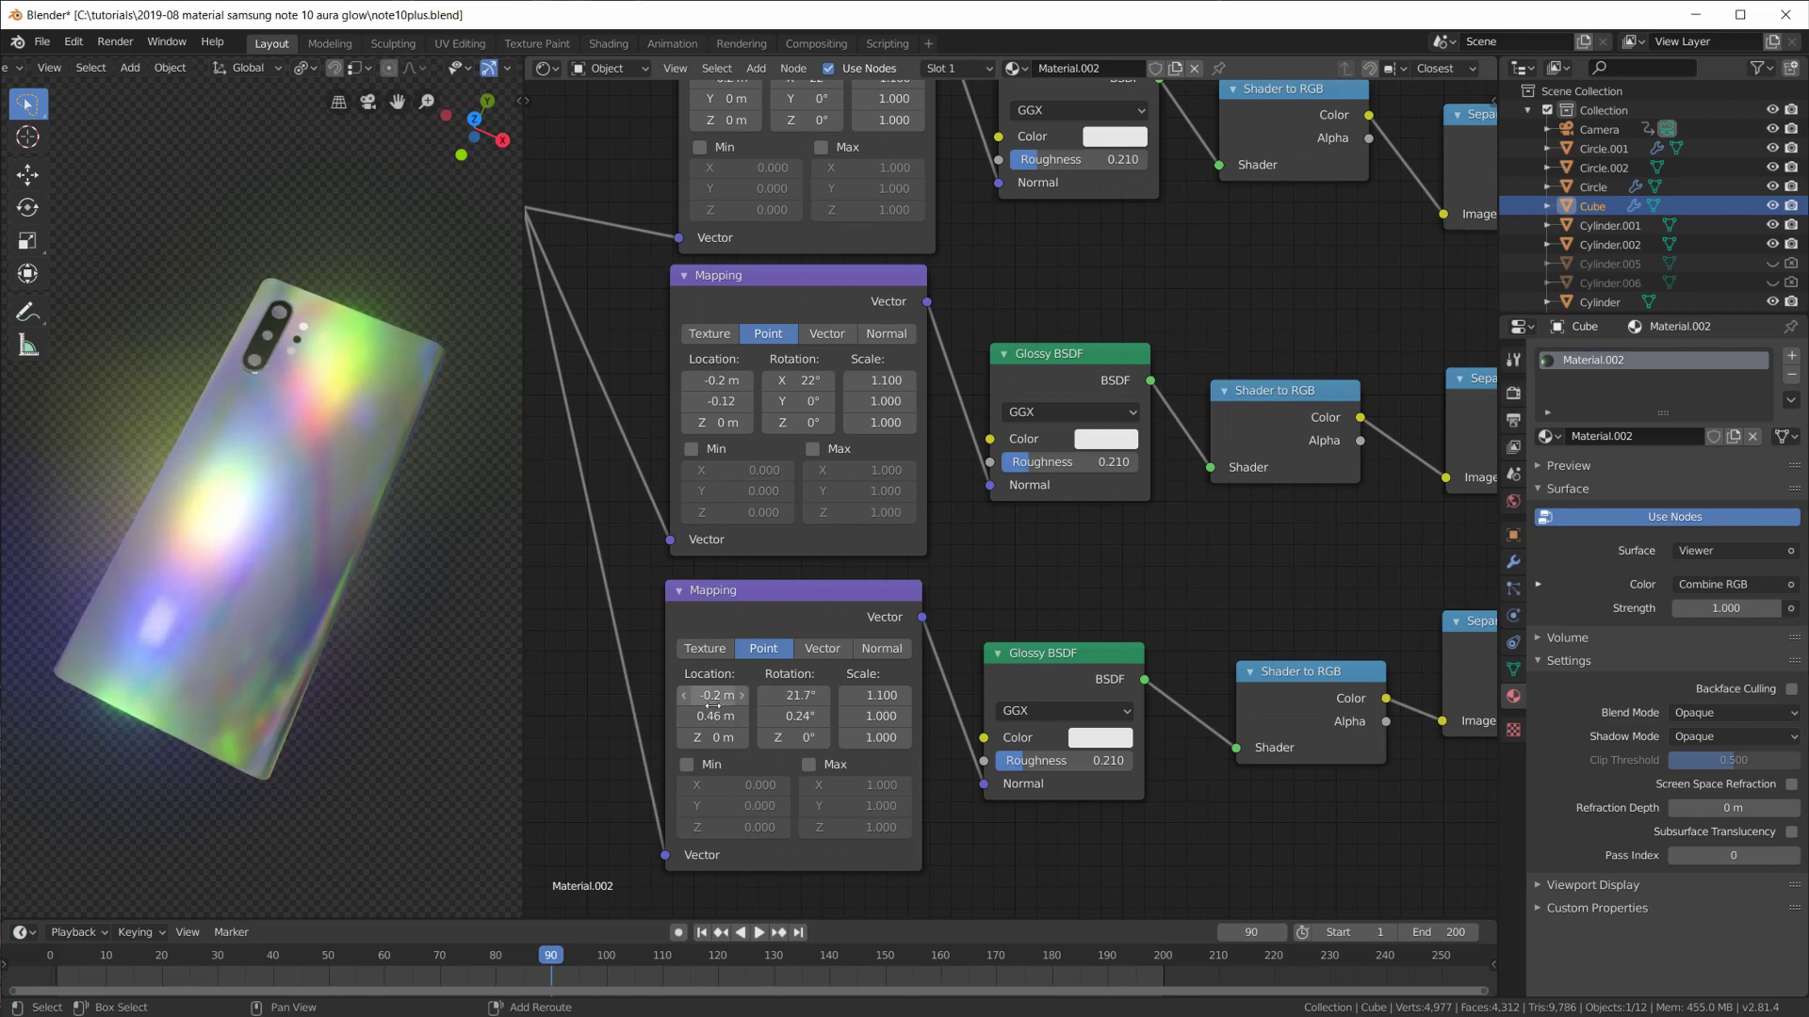
{"action": "left_click_drag", "start_coordinate": [714, 697], "coordinate": [693, 696]}
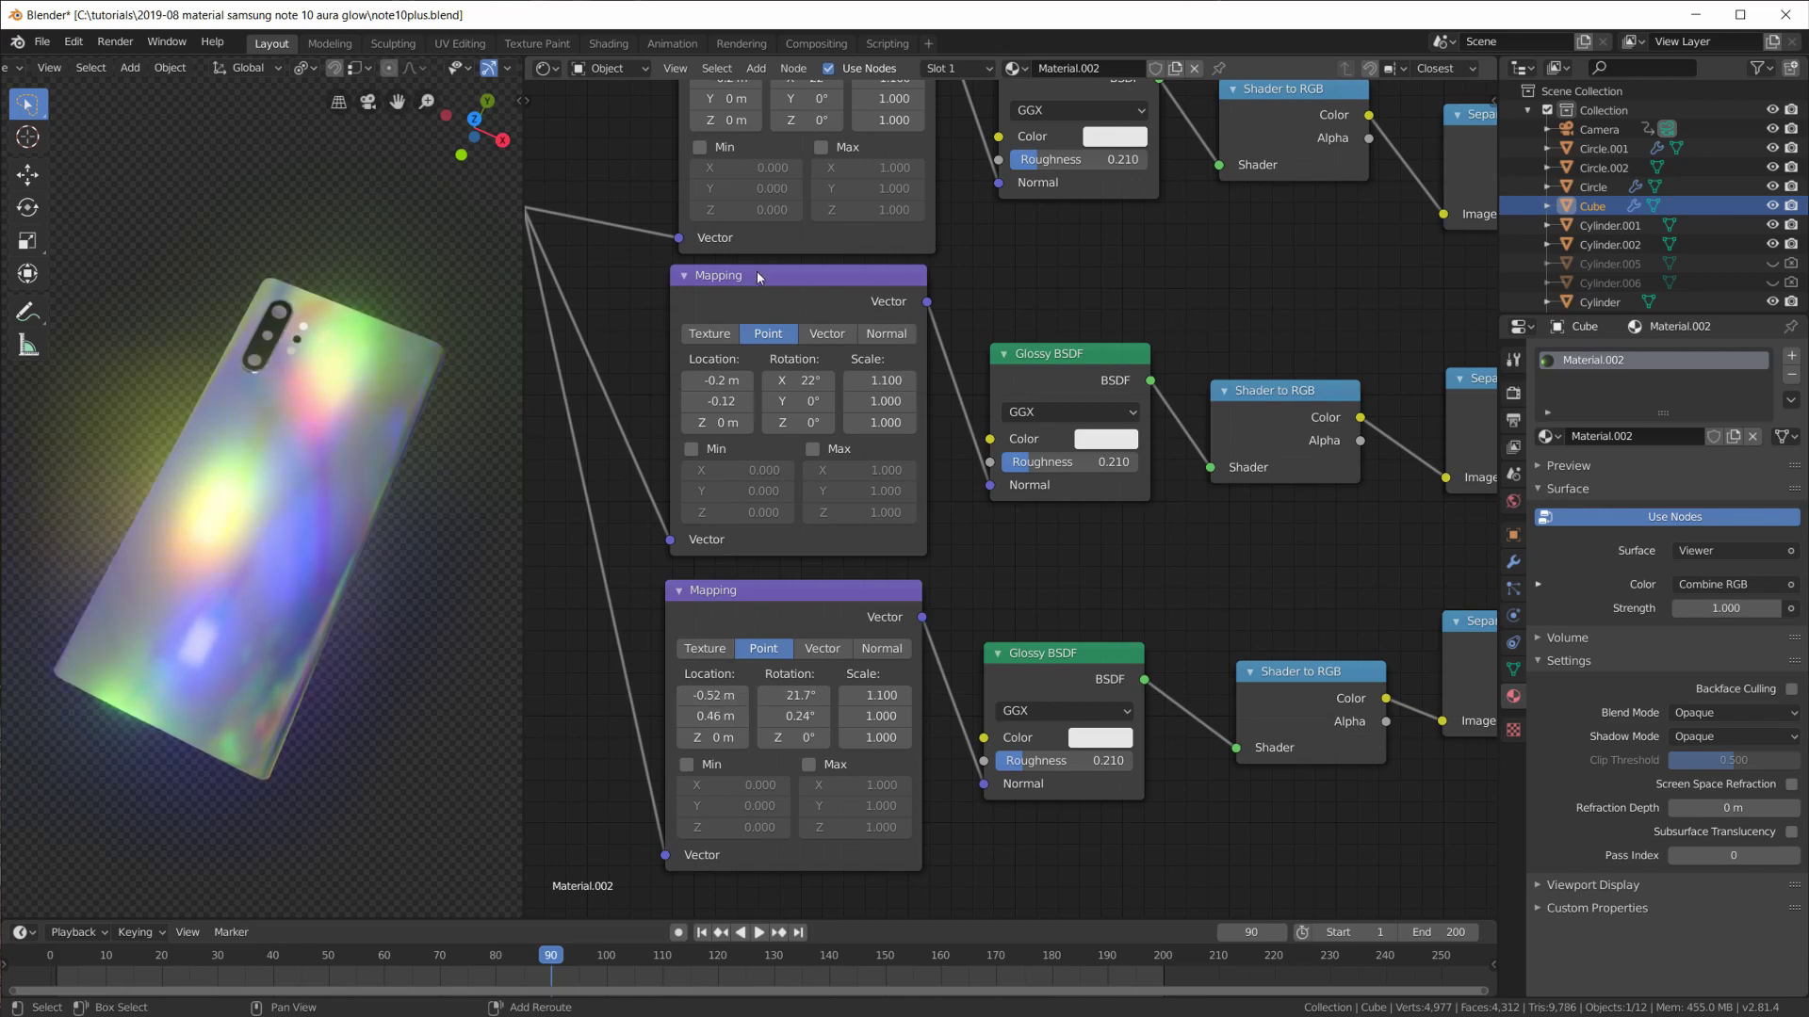
{"action": "scroll", "coordinate": [756, 276], "scroll_direction": "up", "scroll_amount": 2, "text": "shift"}
{"action": "scroll", "coordinate": [705, 288], "scroll_direction": "up", "scroll_amount": 2, "text": "shift"}
{"action": "mouse_move", "coordinate": [714, 332]}
{"action": "left_mouse_down"}
{"action": "mouse_move", "coordinate": [763, 331]}
{"action": "mouse_move", "coordinate": [693, 331]}
{"action": "left_mouse_up"}
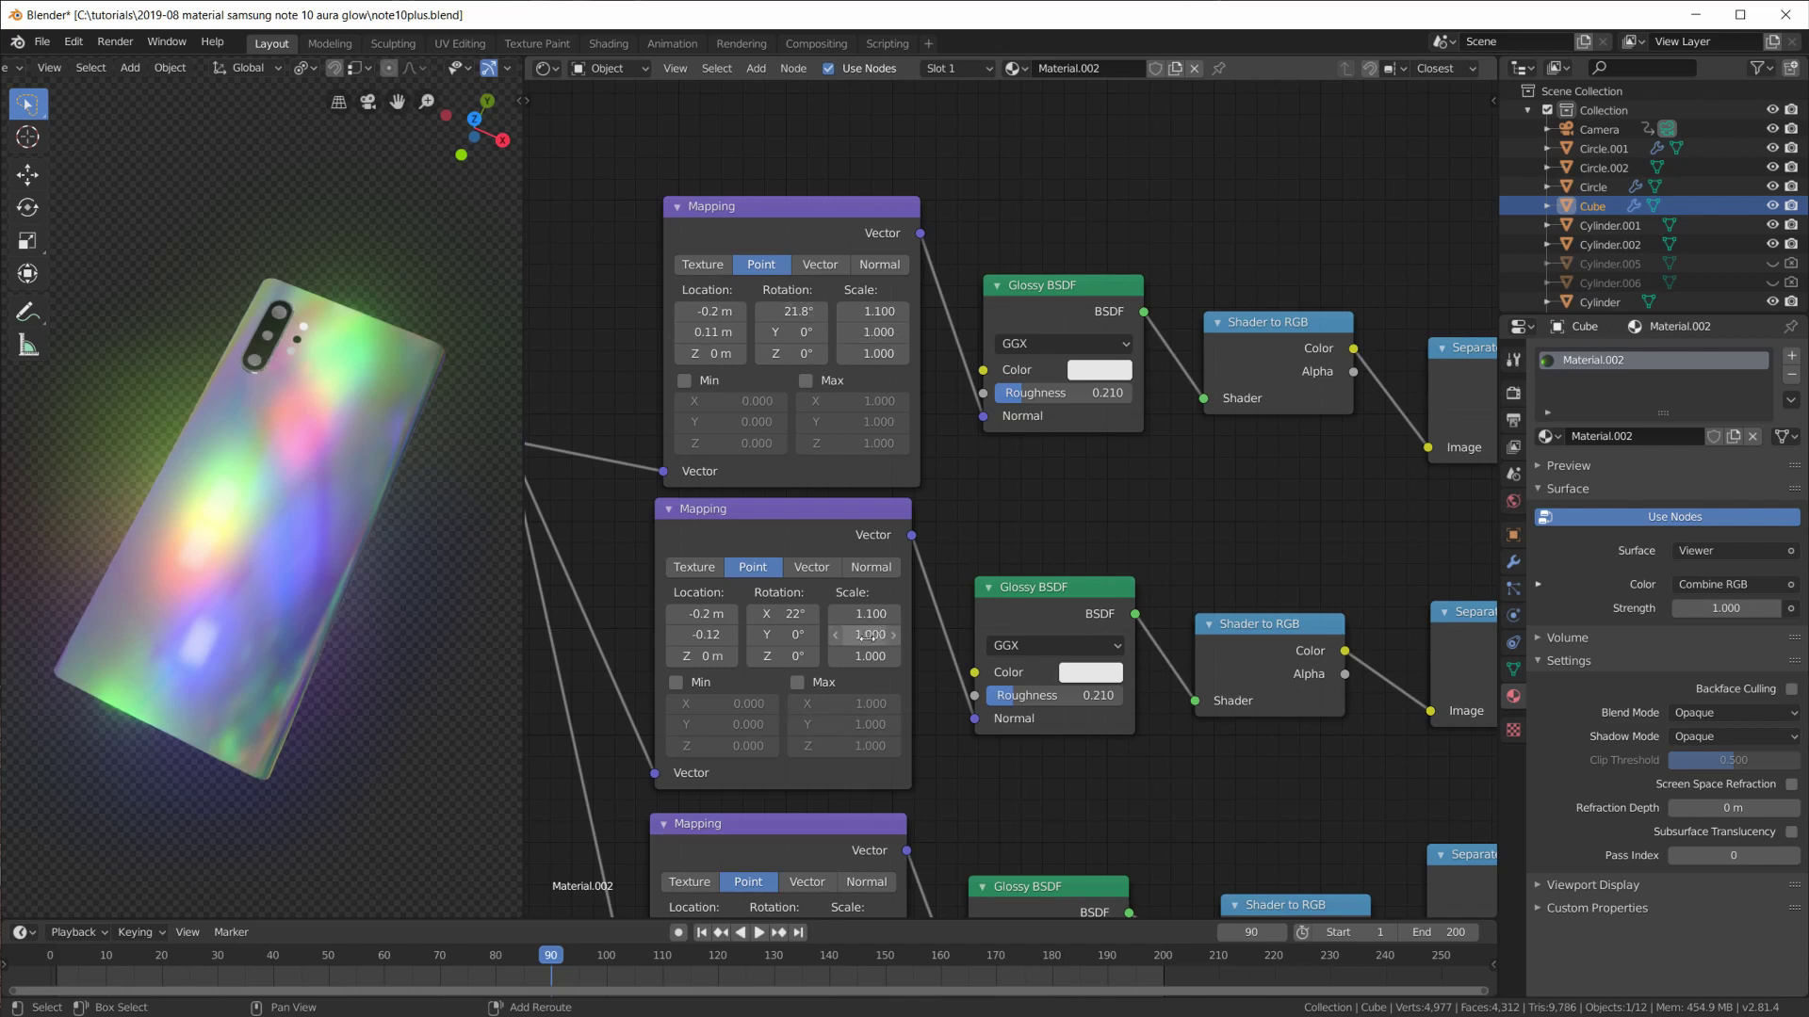
Squash the middle Mapping's Y scale and shrink the lowest Mapping's Z scale.
{"action": "left_click_drag", "start_coordinate": [867, 635], "coordinate": [849, 635]}
{"action": "left_click_drag", "start_coordinate": [848, 633], "coordinate": [868, 635]}
{"action": "middle_click_drag", "start_coordinate": [871, 782], "coordinate": [842, 408]}
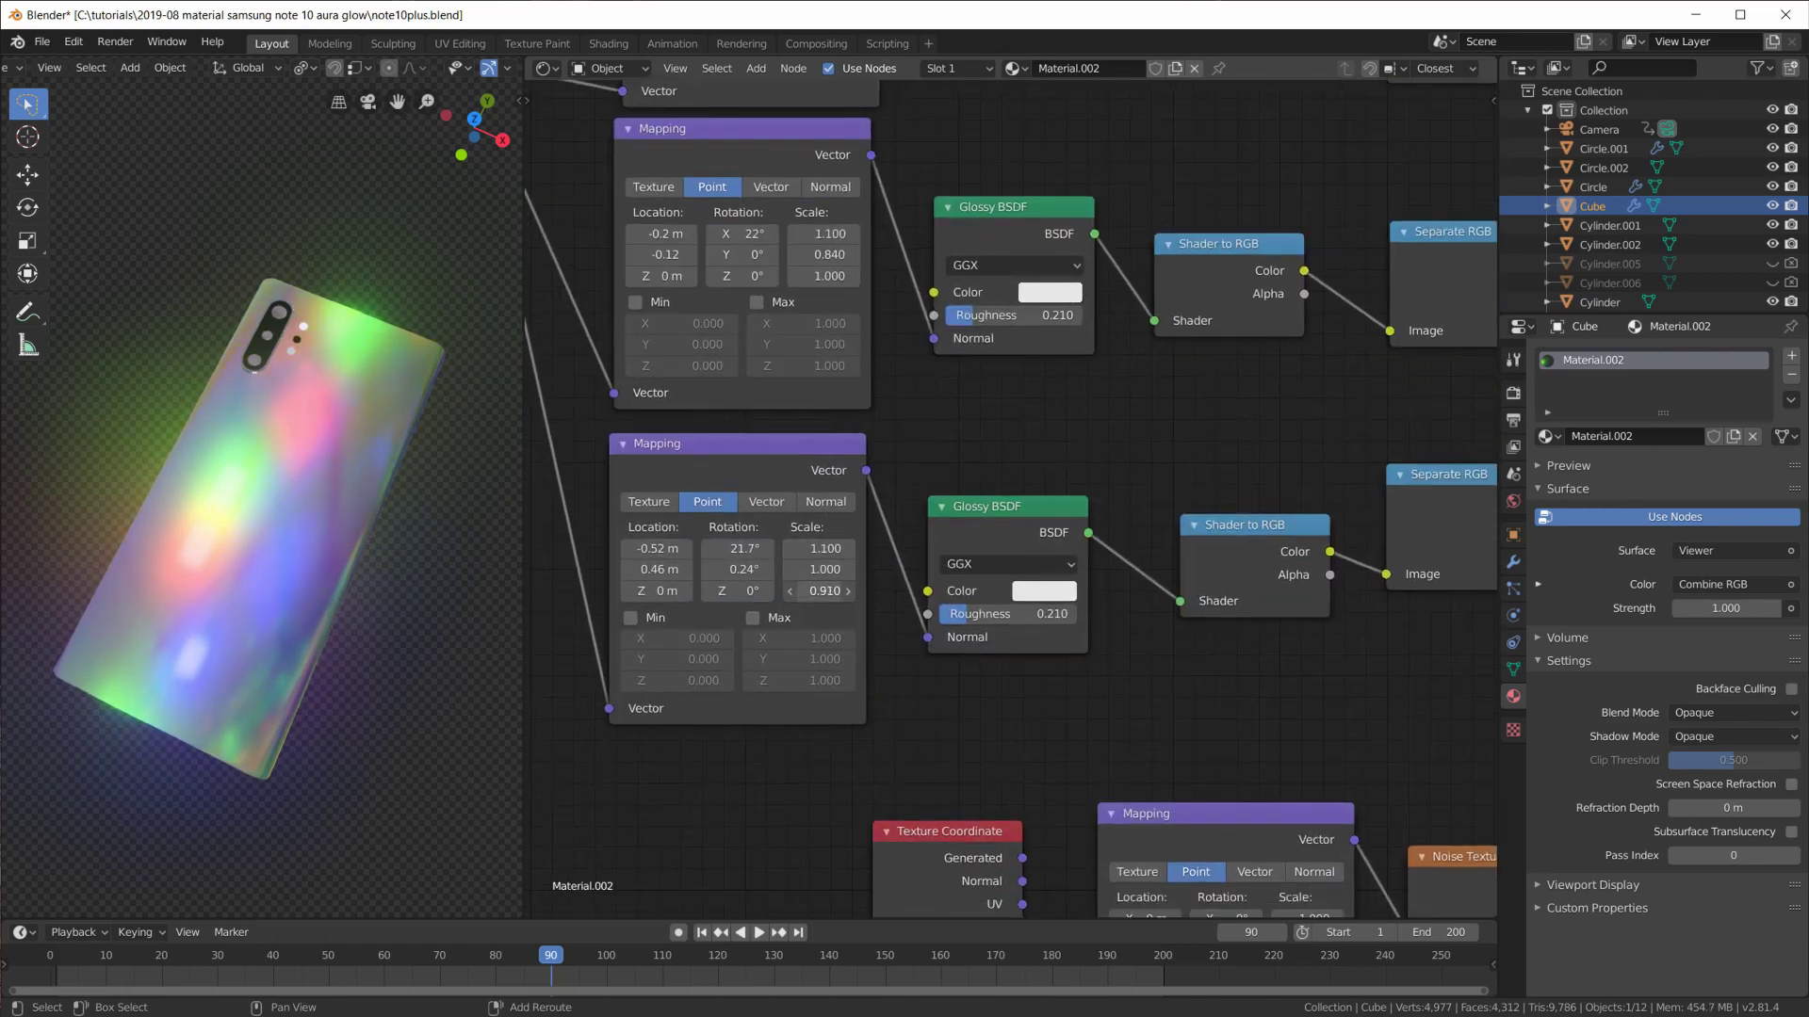
{"action": "left_click_drag", "start_coordinate": [823, 591], "coordinate": [799, 591]}
{"action": "mouse_move", "coordinate": [282, 560]}
{"action": "middle_mouse_down"}
{"action": "mouse_move", "coordinate": [452, 509]}
{"action": "mouse_move", "coordinate": [395, 605]}
{"action": "mouse_move", "coordinate": [310, 511]}
{"action": "mouse_move", "coordinate": [356, 640]}
{"action": "mouse_move", "coordinate": [386, 563]}
{"action": "mouse_move", "coordinate": [402, 674]}
{"action": "mouse_move", "coordinate": [389, 601]}
{"action": "mouse_move", "coordinate": [408, 498]}
{"action": "mouse_move", "coordinate": [402, 581]}
{"action": "mouse_move", "coordinate": [346, 589]}
{"action": "mouse_move", "coordinate": [324, 487]}
{"action": "mouse_move", "coordinate": [414, 591]}
{"action": "middle_mouse_up"}
Move the Texture Coordinate node aside and link its Reflection output to the middle Mapping.
{"action": "mouse_move", "coordinate": [812, 570]}
{"action": "middle_mouse_down"}
{"action": "mouse_move", "coordinate": [1273, 773]}
{"action": "mouse_move", "coordinate": [1179, 747]}
{"action": "middle_mouse_up"}
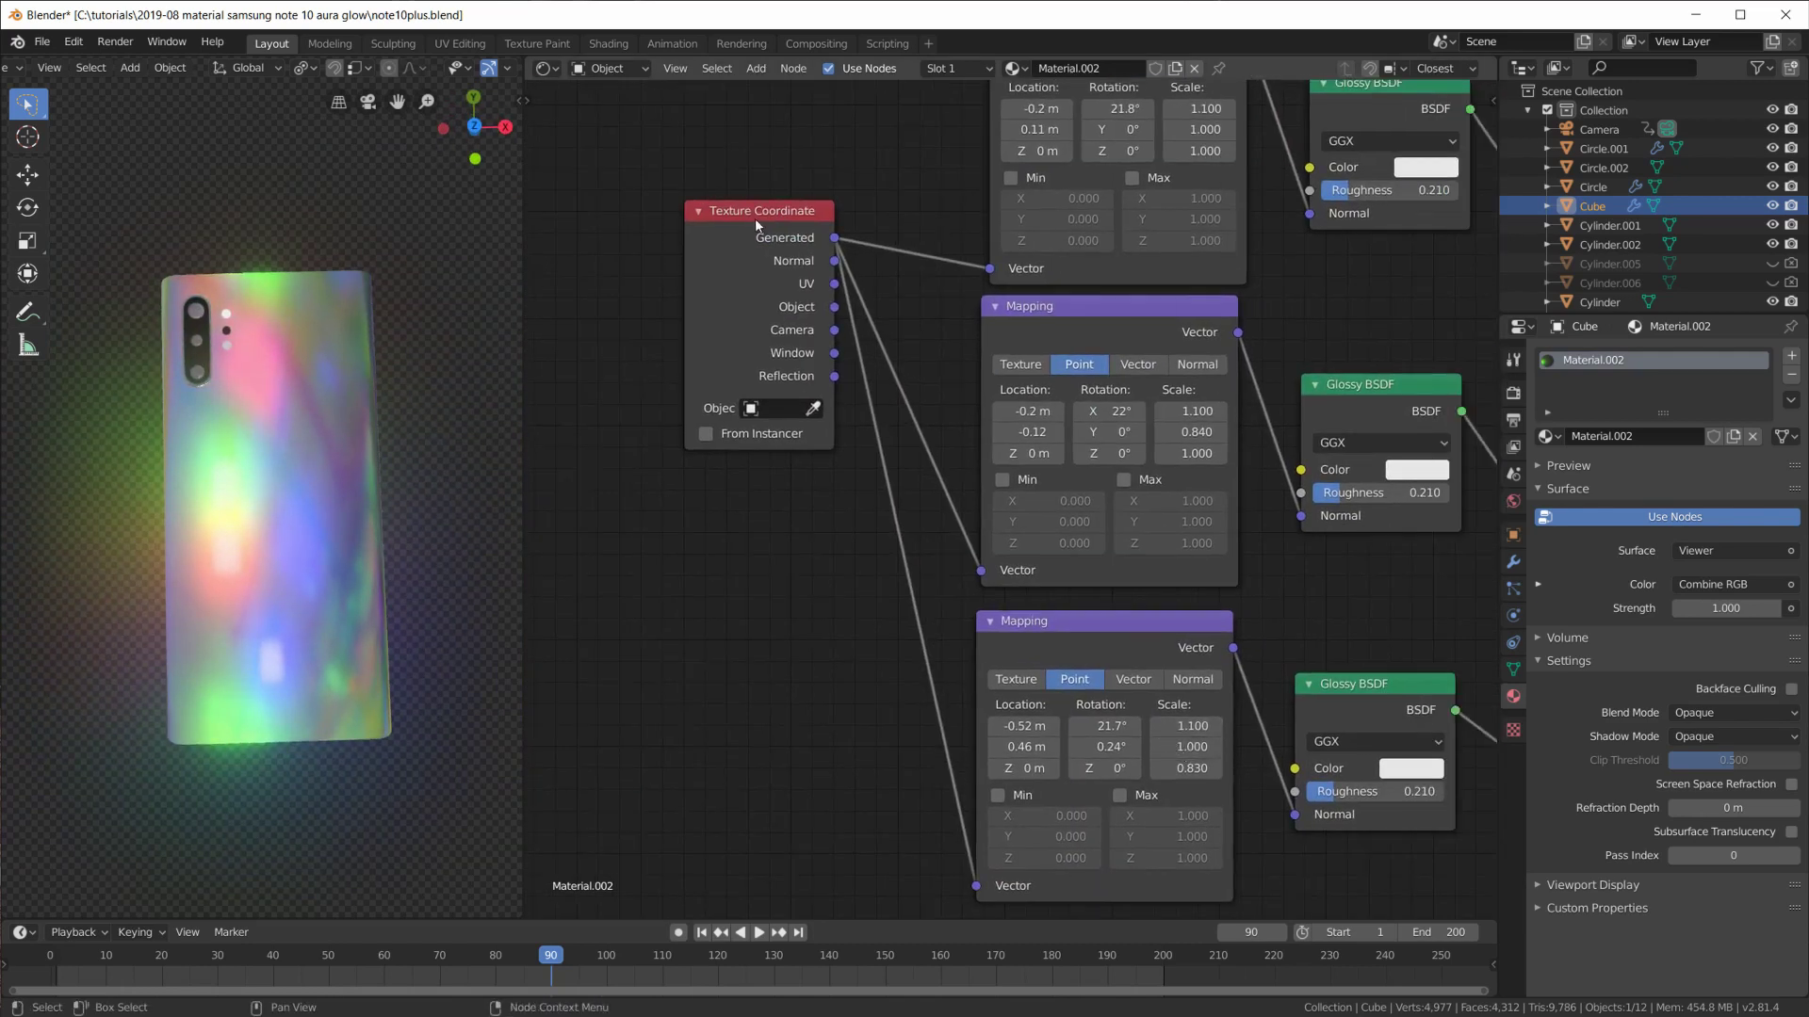
{"action": "left_click_drag", "start_coordinate": [756, 219], "coordinate": [677, 390]}
{"action": "middle_click_drag", "start_coordinate": [1027, 487], "coordinate": [920, 528]}
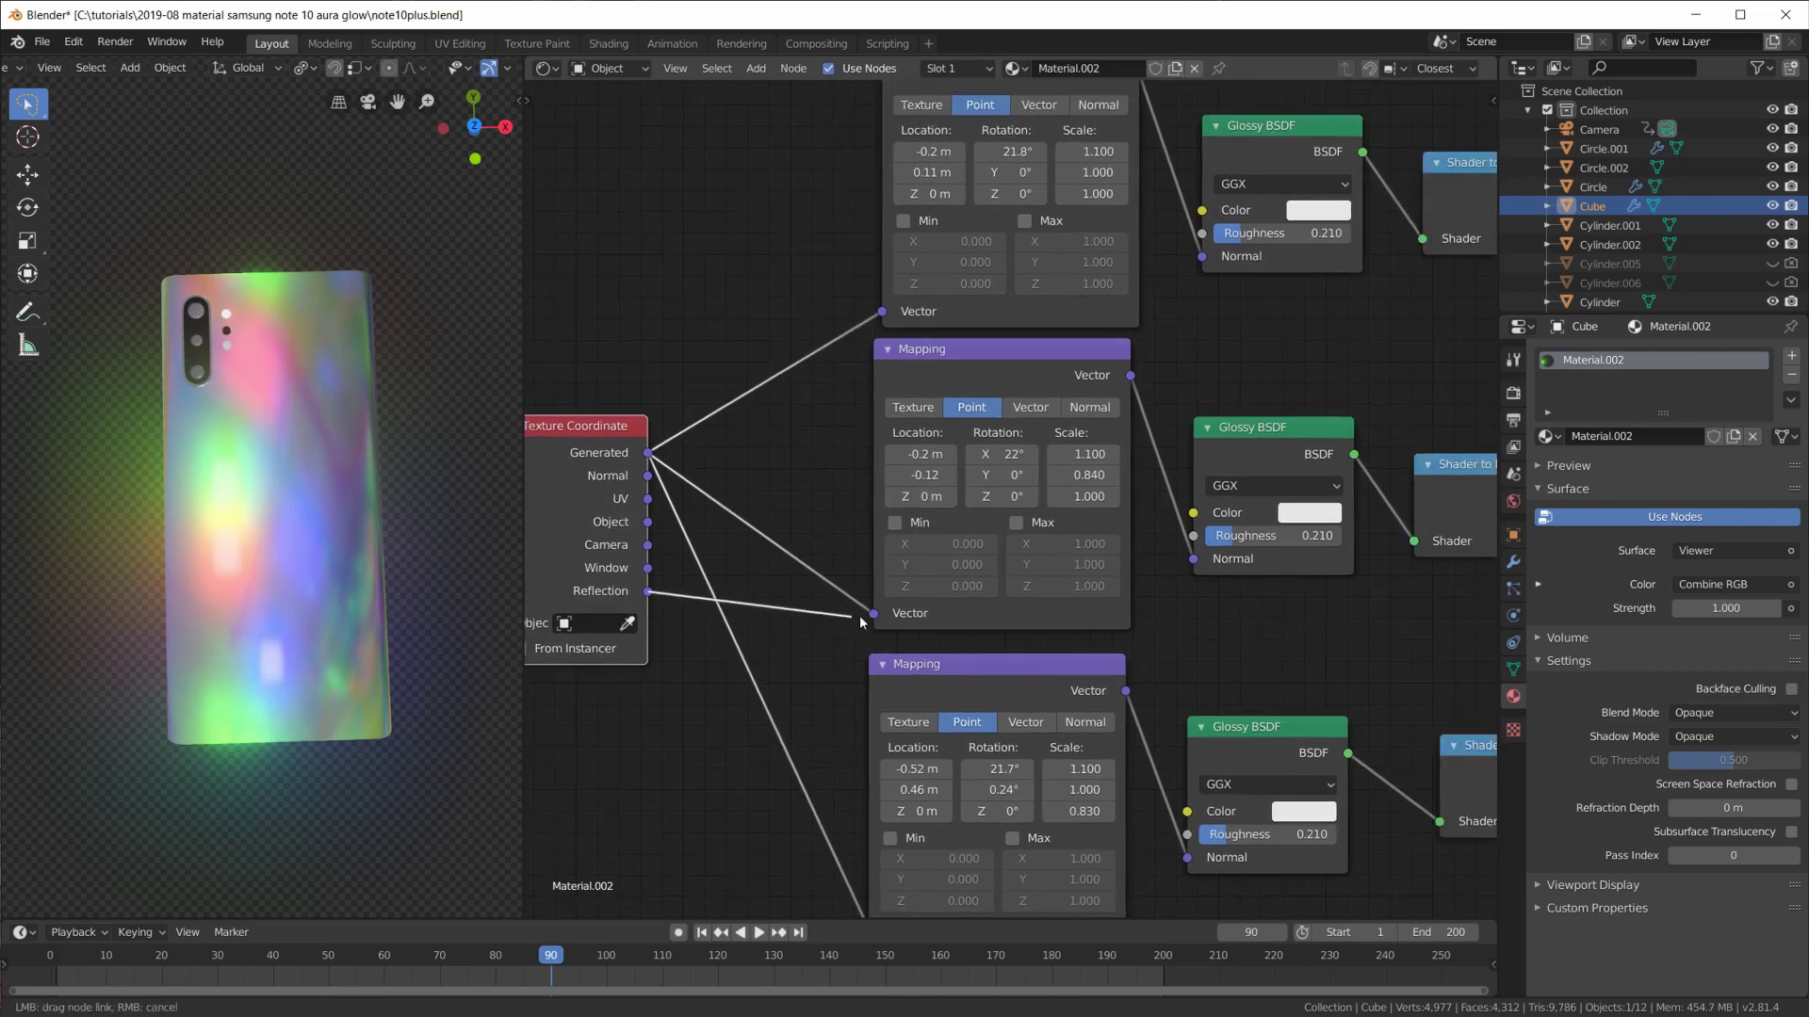
{"action": "left_click_drag", "start_coordinate": [868, 619], "coordinate": [873, 614]}
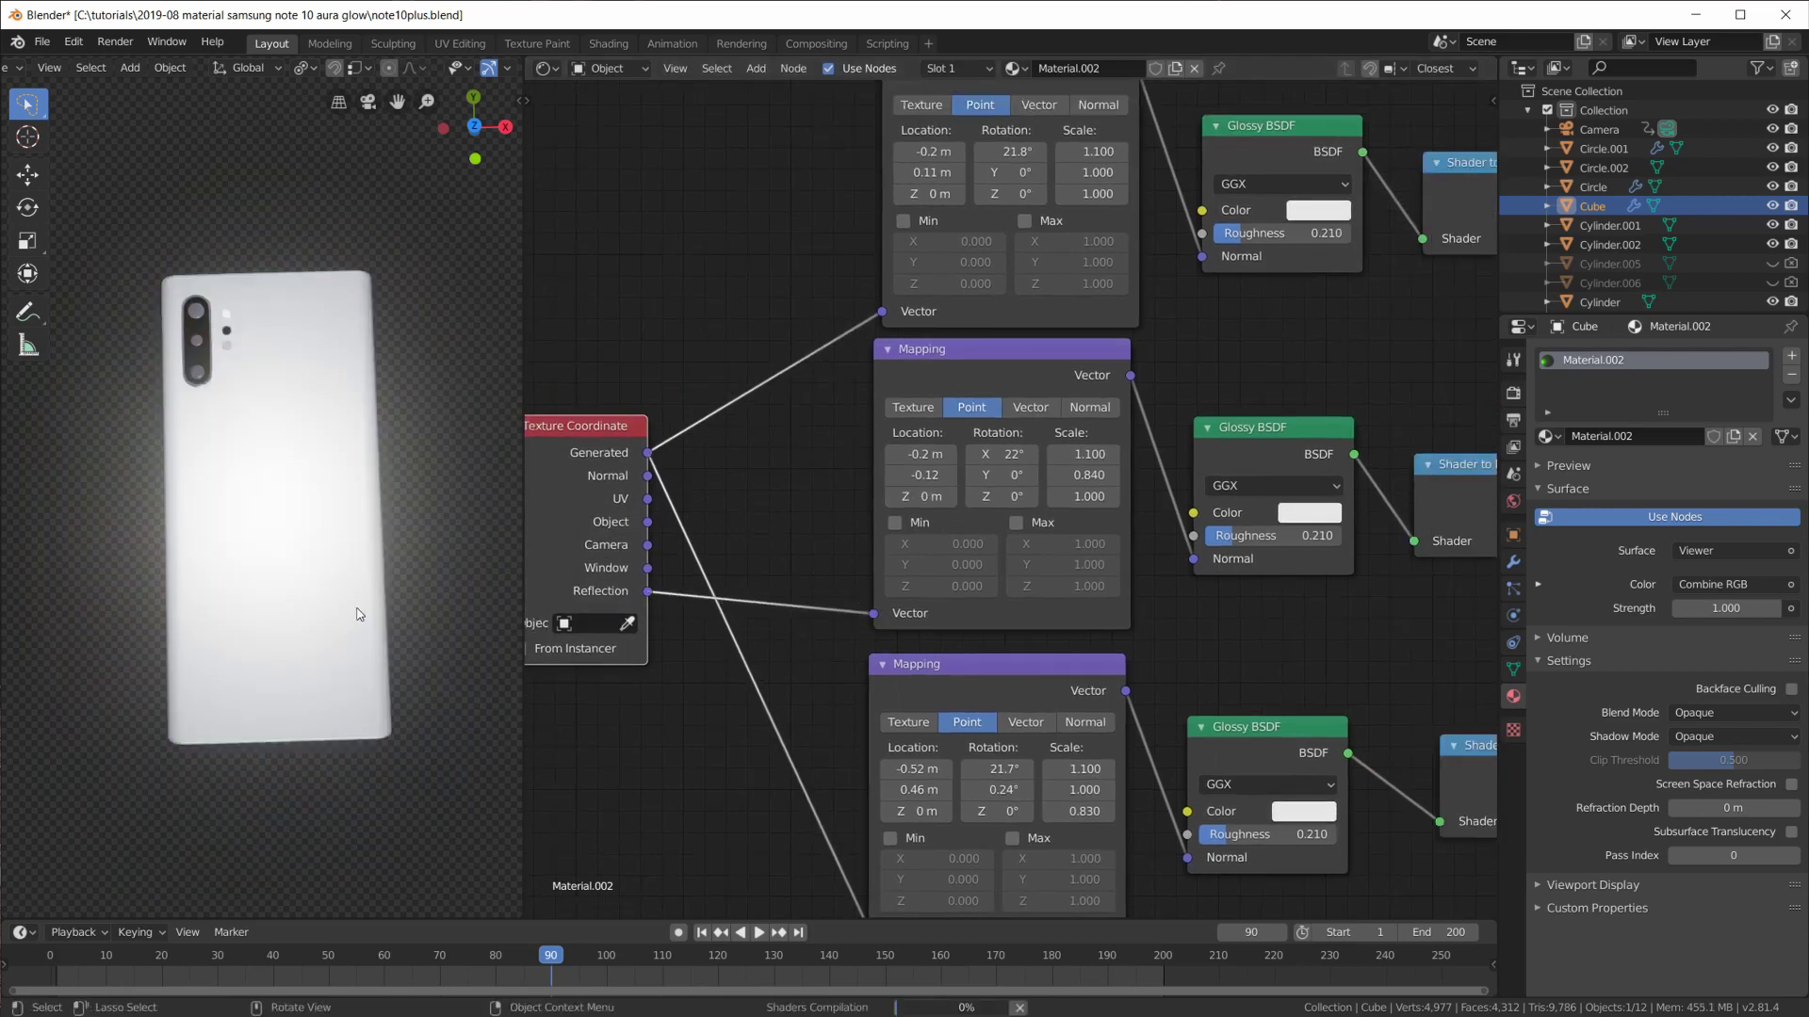
Orbit and zoom around the phone to inspect its rainbow reflections.
{"action": "mouse_move", "coordinate": [332, 507]}
{"action": "middle_mouse_down"}
{"action": "mouse_move", "coordinate": [361, 550]}
{"action": "mouse_move", "coordinate": [348, 539]}
{"action": "mouse_move", "coordinate": [382, 532]}
{"action": "mouse_move", "coordinate": [459, 547]}
{"action": "mouse_move", "coordinate": [451, 621]}
{"action": "mouse_move", "coordinate": [368, 620]}
{"action": "mouse_move", "coordinate": [396, 602]}
{"action": "mouse_move", "coordinate": [459, 630]}
{"action": "mouse_move", "coordinate": [471, 588]}
{"action": "mouse_move", "coordinate": [297, 431]}
{"action": "mouse_move", "coordinate": [368, 475]}
{"action": "mouse_move", "coordinate": [325, 399]}
{"action": "mouse_move", "coordinate": [375, 483]}
{"action": "mouse_move", "coordinate": [362, 437]}
{"action": "mouse_move", "coordinate": [308, 430]}
{"action": "mouse_move", "coordinate": [336, 454]}
{"action": "middle_mouse_up"}
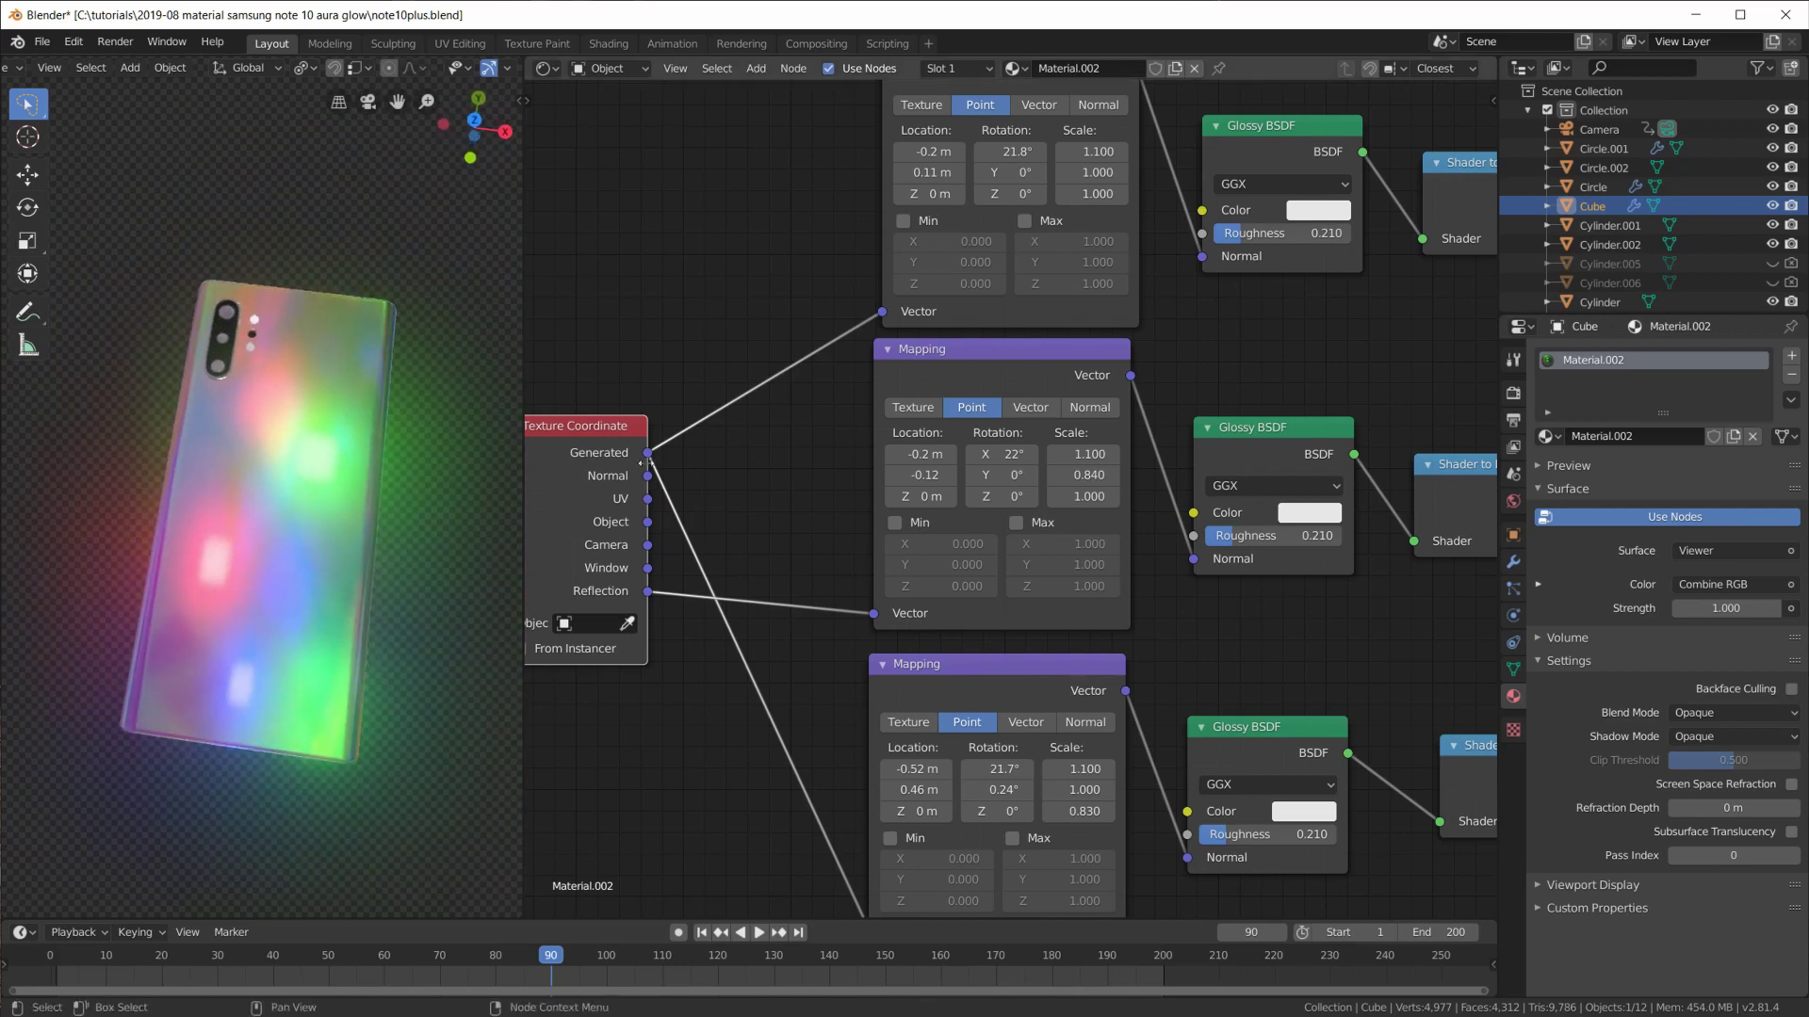
{"action": "left_click_drag", "start_coordinate": [587, 466], "coordinate": [543, 454]}
{"action": "scroll", "coordinate": [341, 508], "scroll_direction": "down", "scroll_amount": 2}
{"action": "scroll", "coordinate": [341, 508], "scroll_direction": "up", "scroll_amount": 1}
{"action": "middle_click_drag", "start_coordinate": [646, 389], "coordinate": [777, 451]}
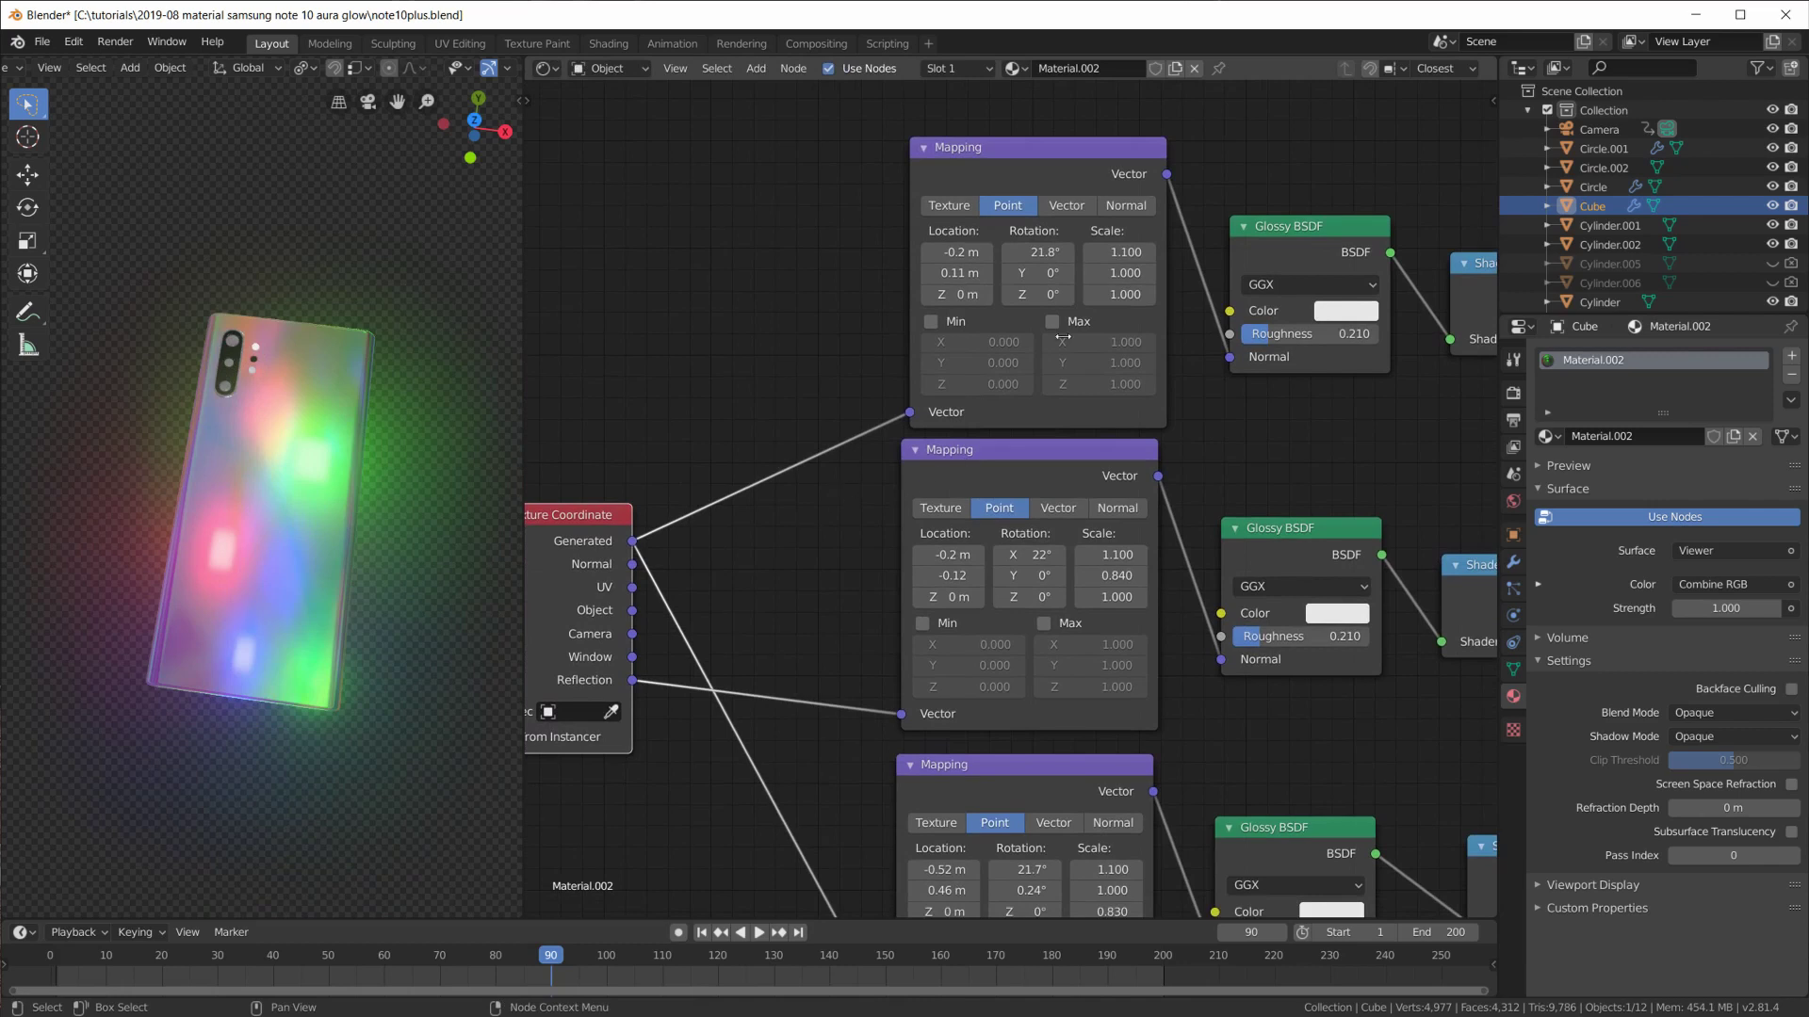
{"action": "mouse_move", "coordinate": [307, 508]}
{"action": "middle_mouse_down"}
{"action": "mouse_move", "coordinate": [302, 533]}
{"action": "mouse_move", "coordinate": [643, 401]}
{"action": "middle_mouse_up"}
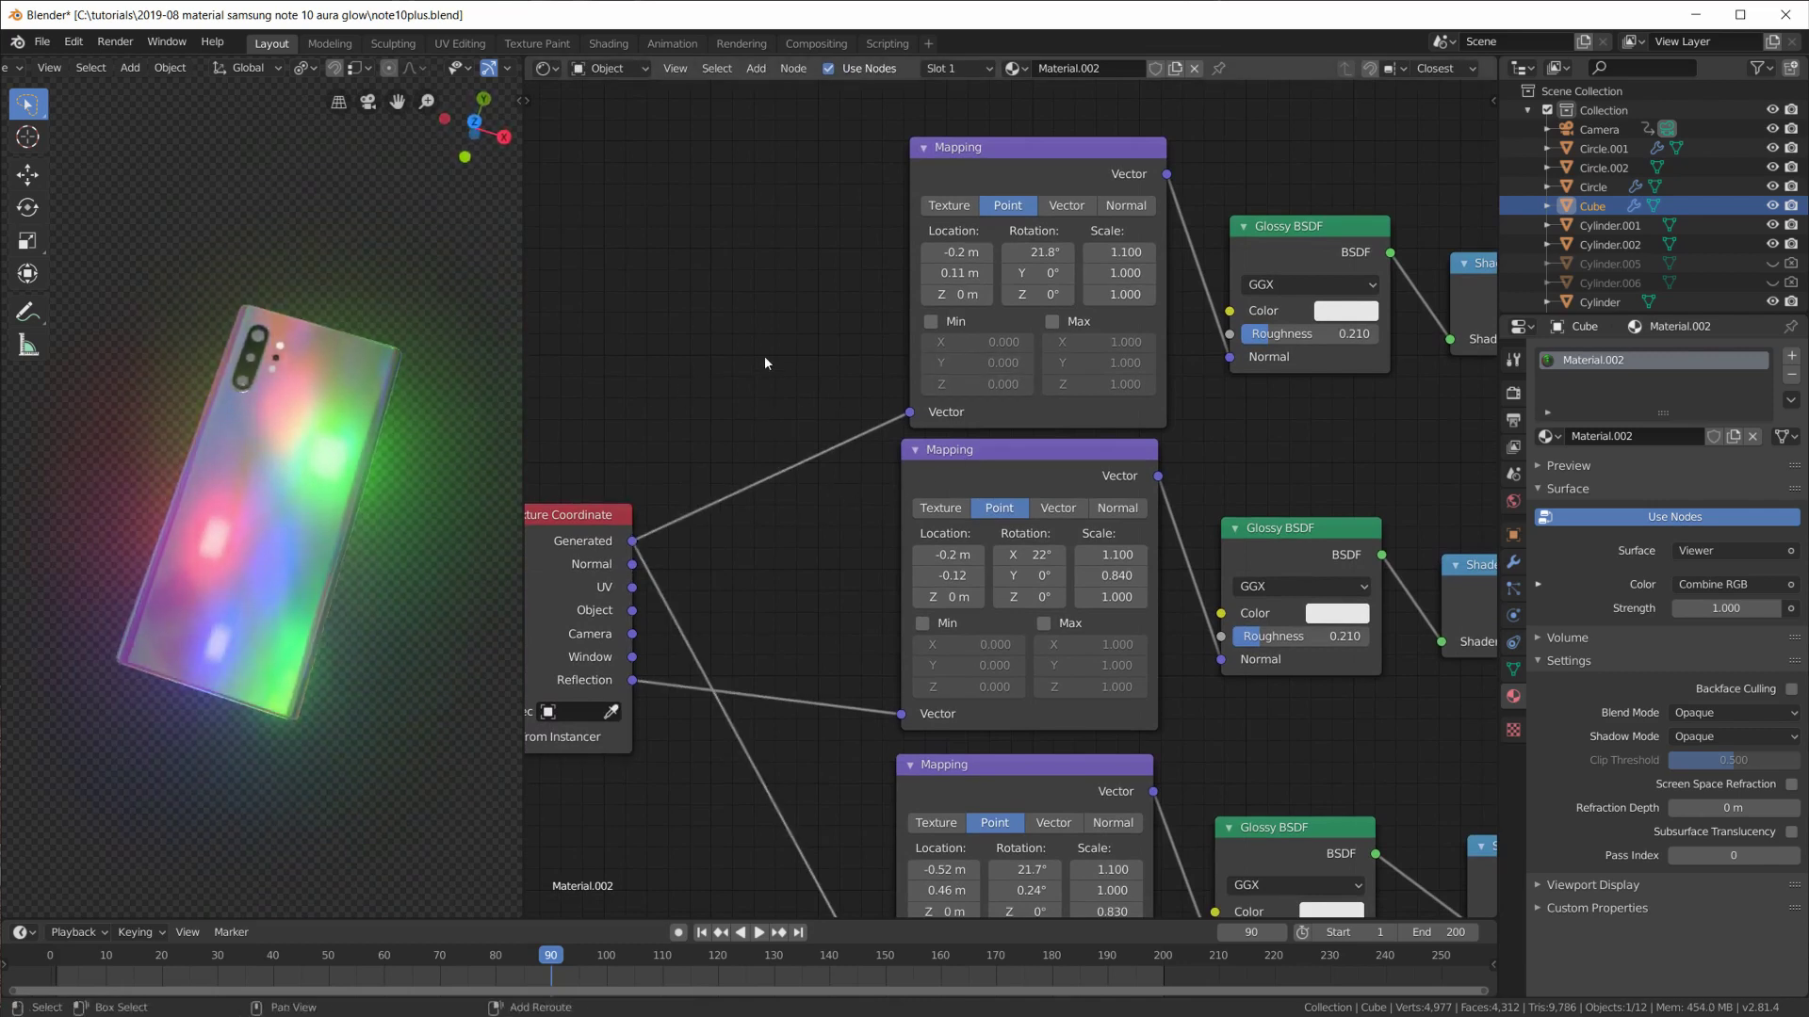
Add a Noise Texture node fed by Generated coordinates and move it lower in the tree.
{"action": "key", "text": "shift+a"}
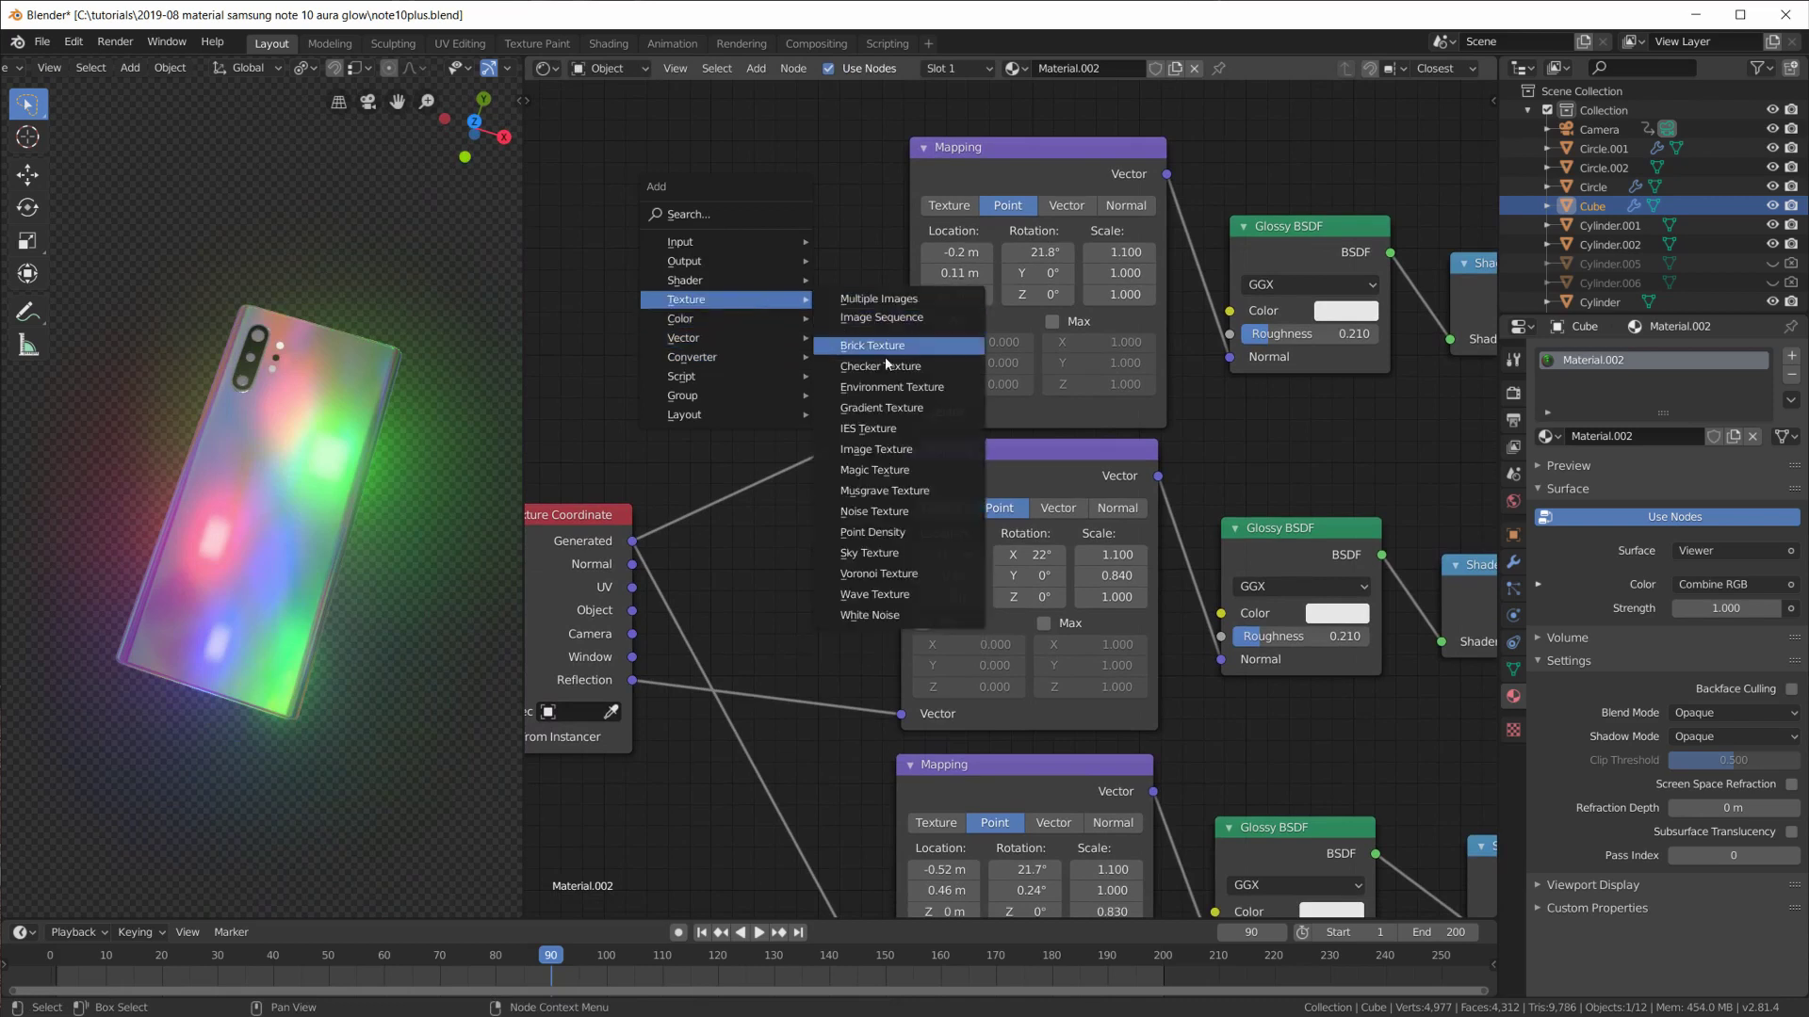
{"action": "left_click", "coordinate": [897, 511]}
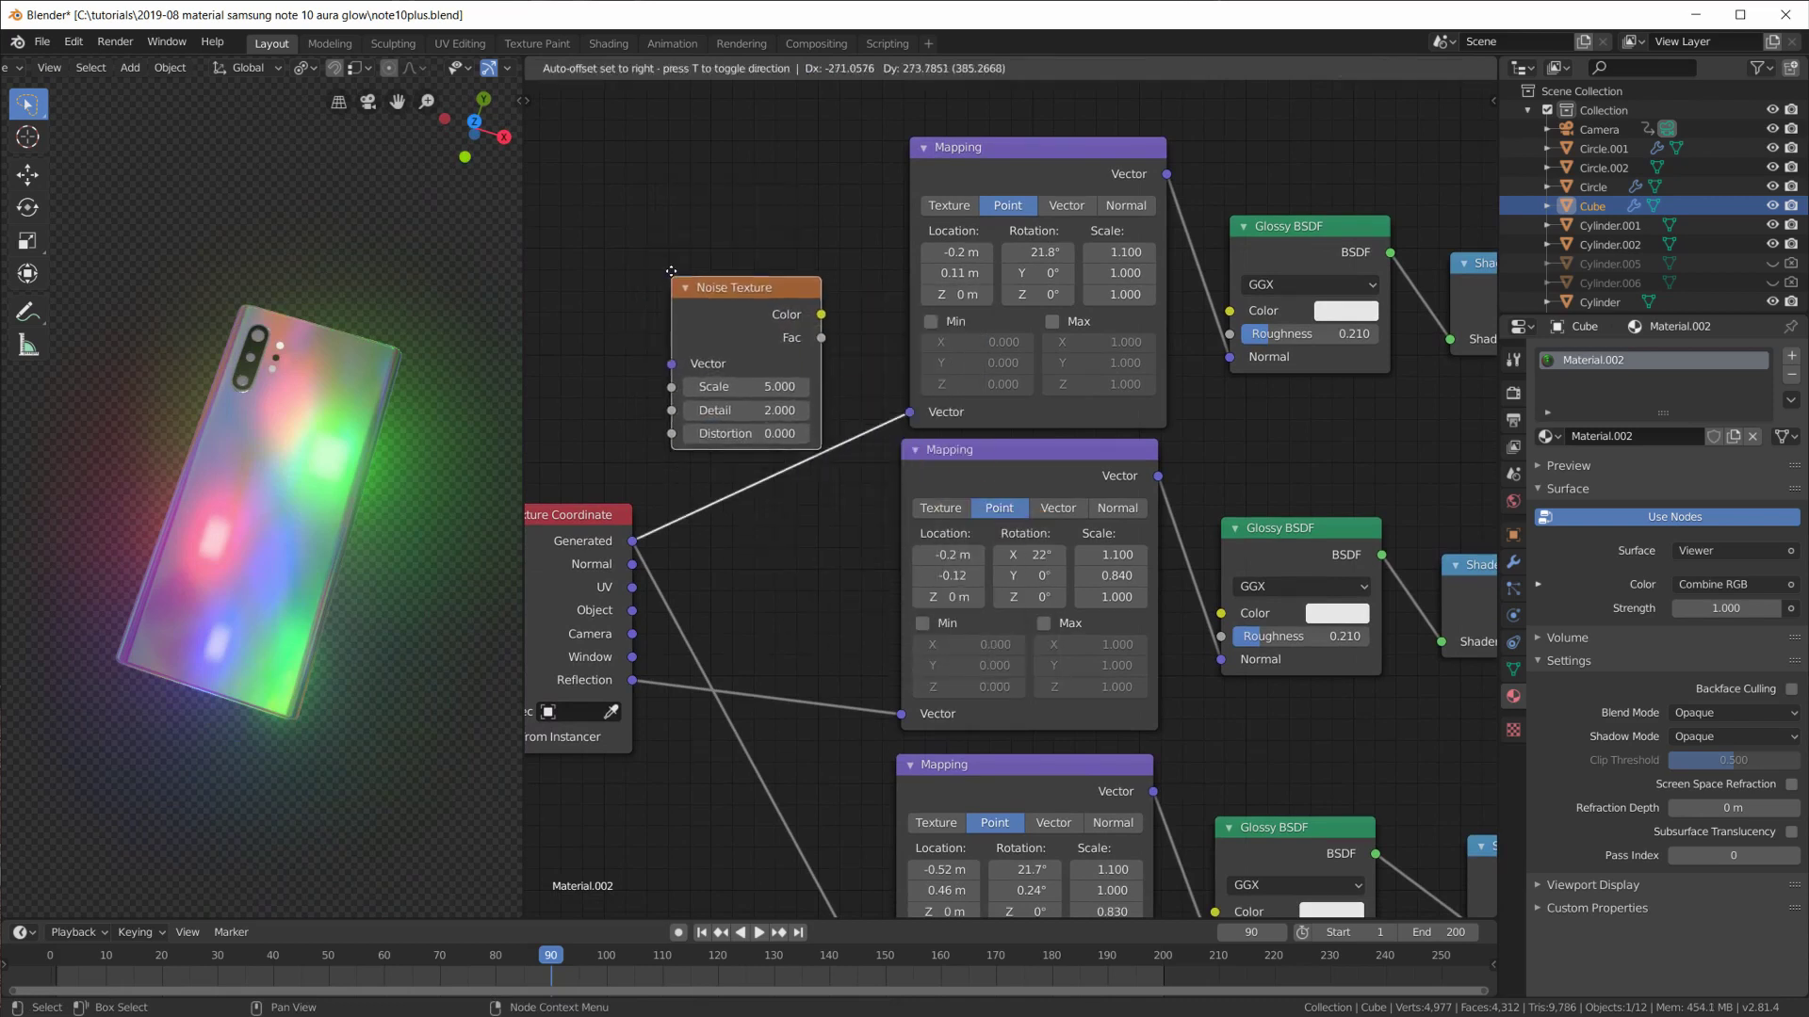
{"action": "left_click_drag", "start_coordinate": [638, 544], "coordinate": [705, 360]}
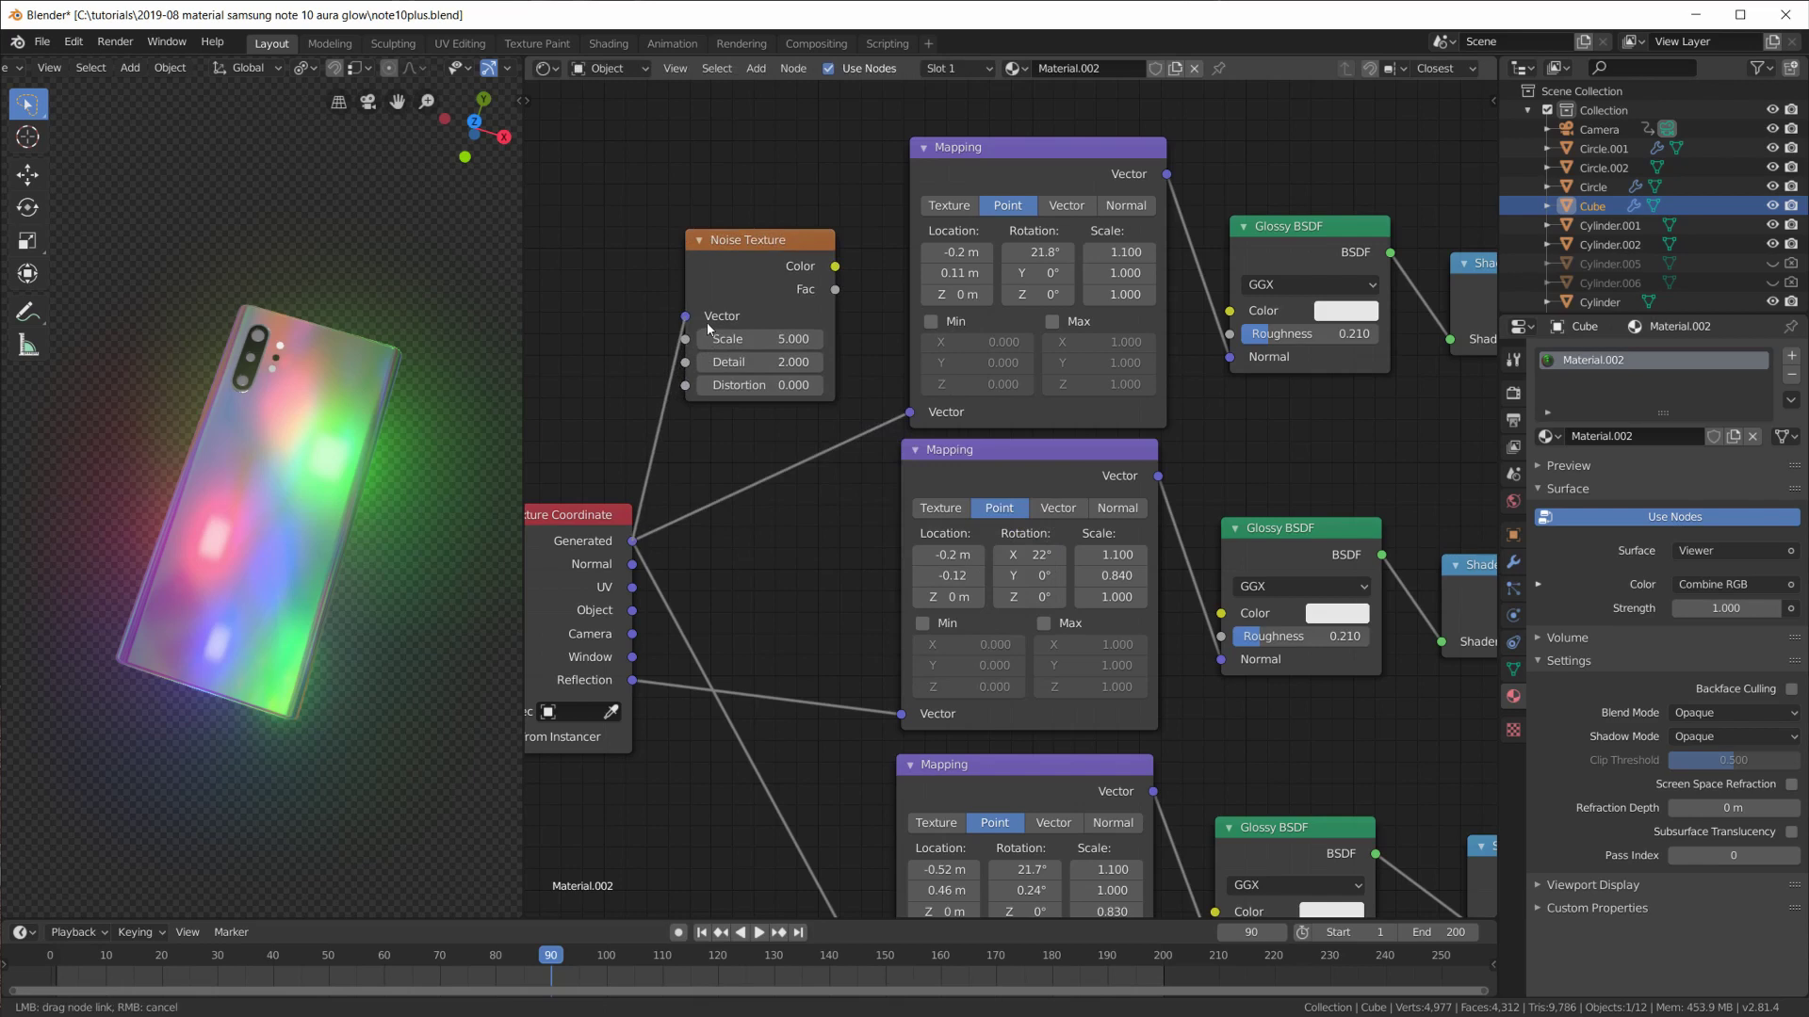
{"action": "left_click_drag", "start_coordinate": [739, 243], "coordinate": [744, 279]}
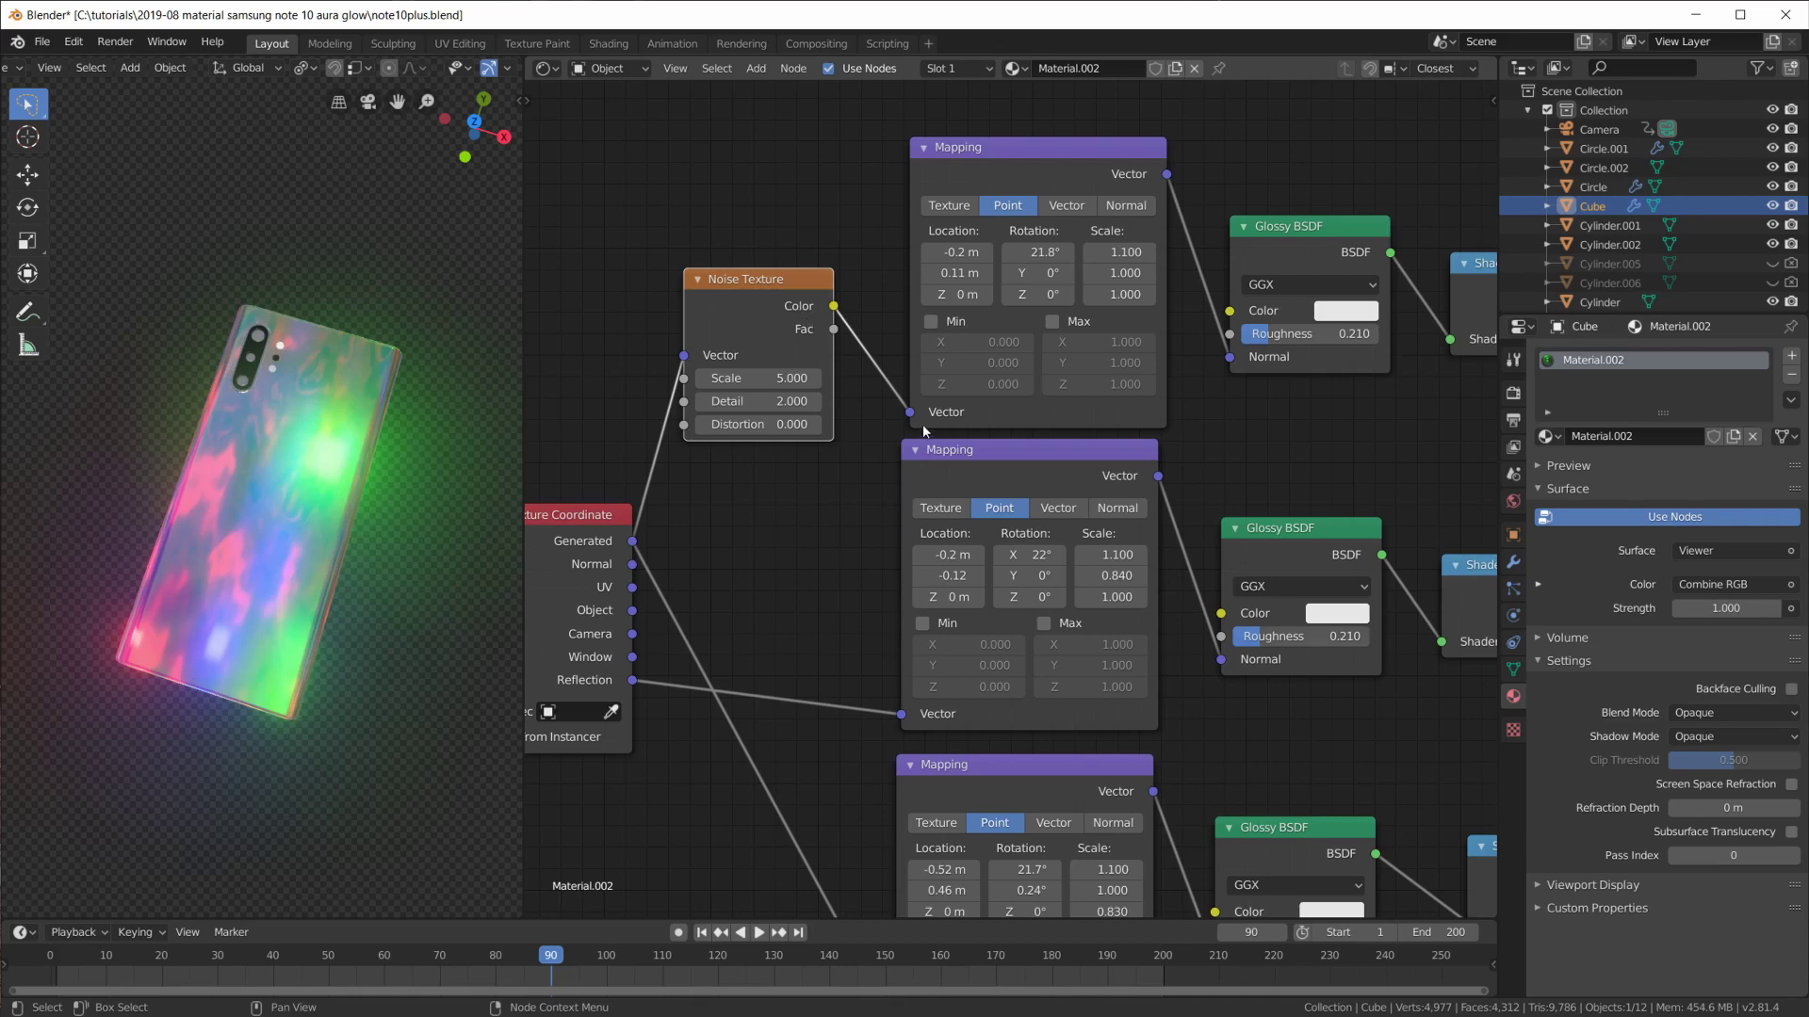
{"action": "left_click_drag", "start_coordinate": [772, 287], "coordinate": [778, 381]}
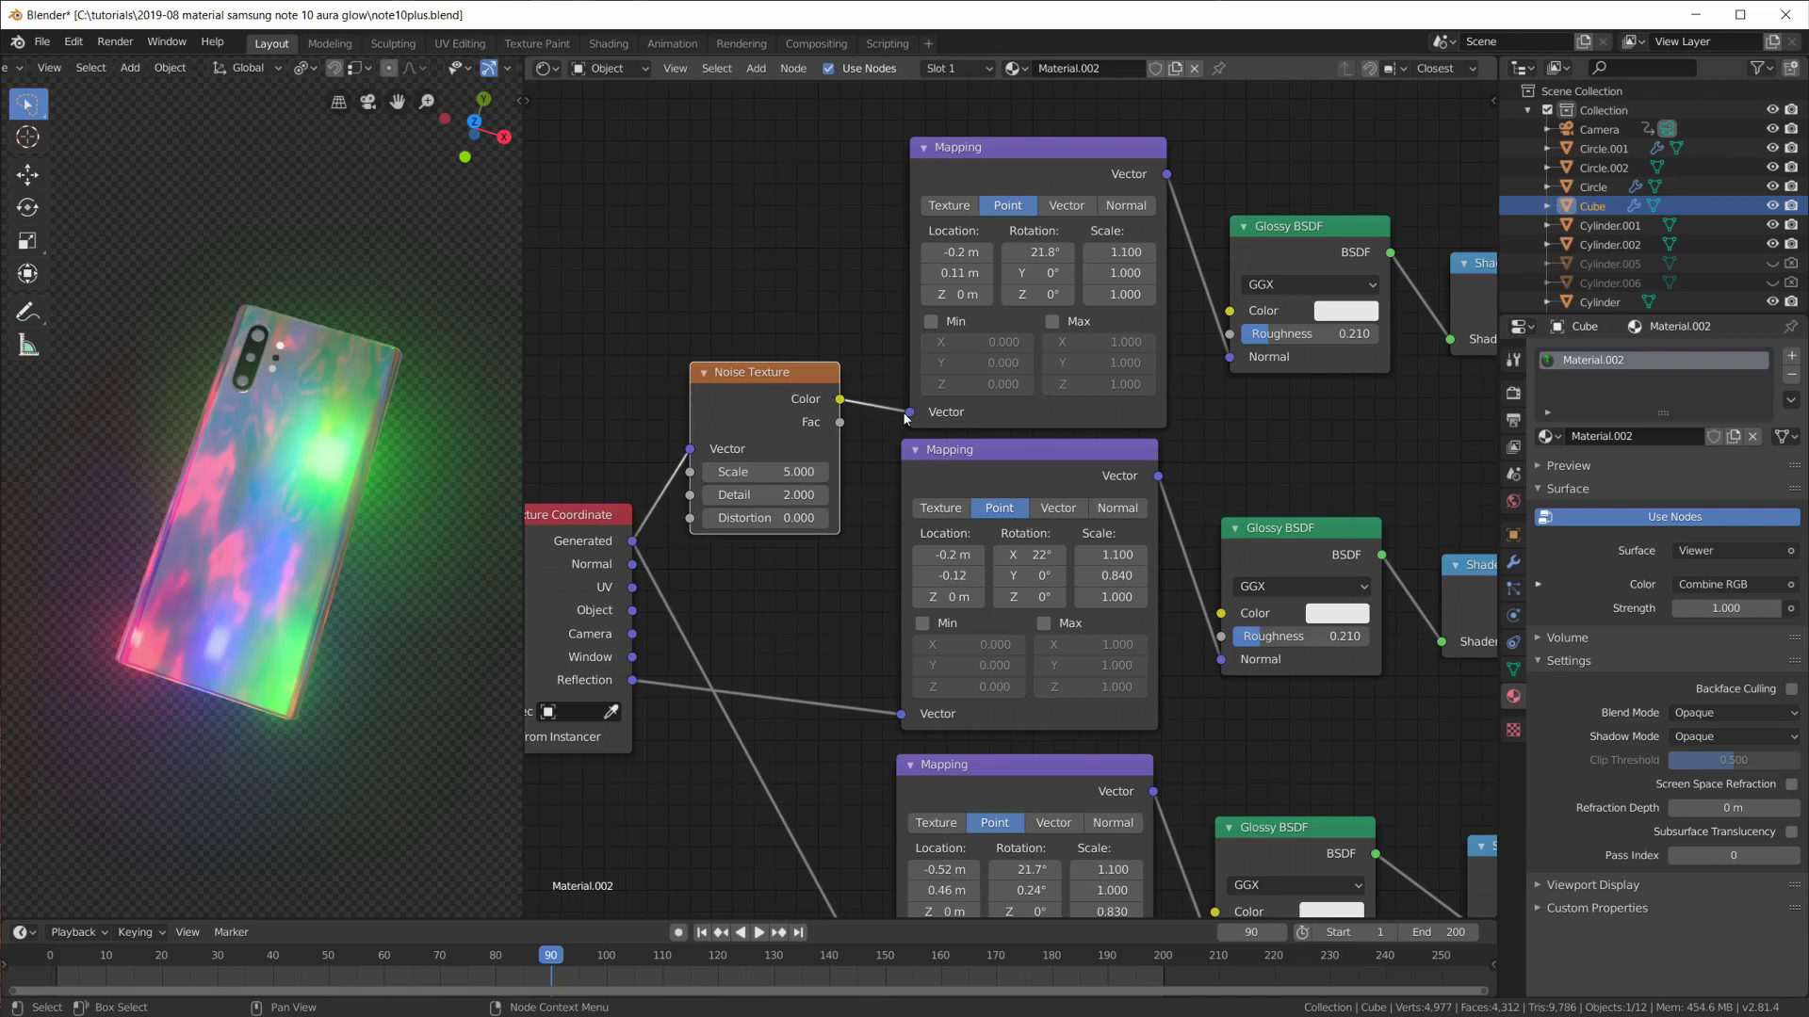
{"action": "scroll", "coordinate": [817, 473], "scroll_direction": "up", "scroll_amount": 2}
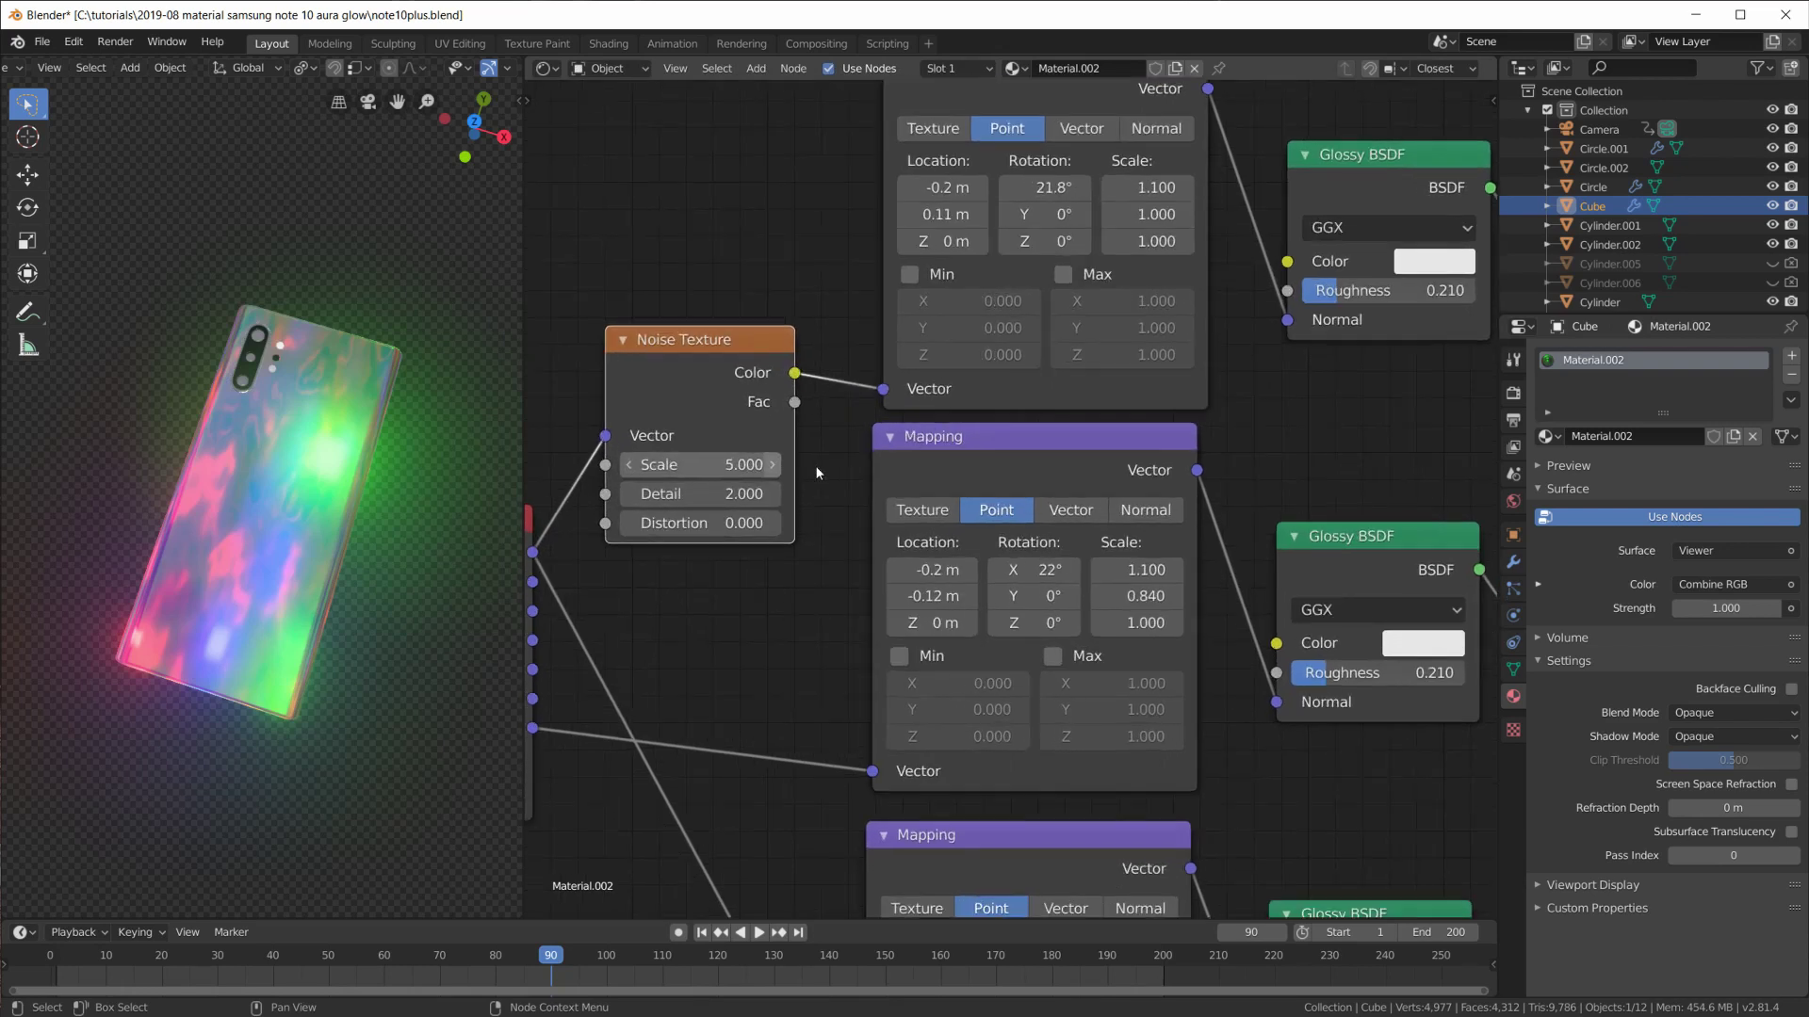
Enter Noise Scale 1 and Detail 0, then bring Distortion from 2 down to 1.1.
{"action": "double_click", "coordinate": [704, 465]}
{"action": "type", "text": "1"}
{"action": "key", "text": "Return"}
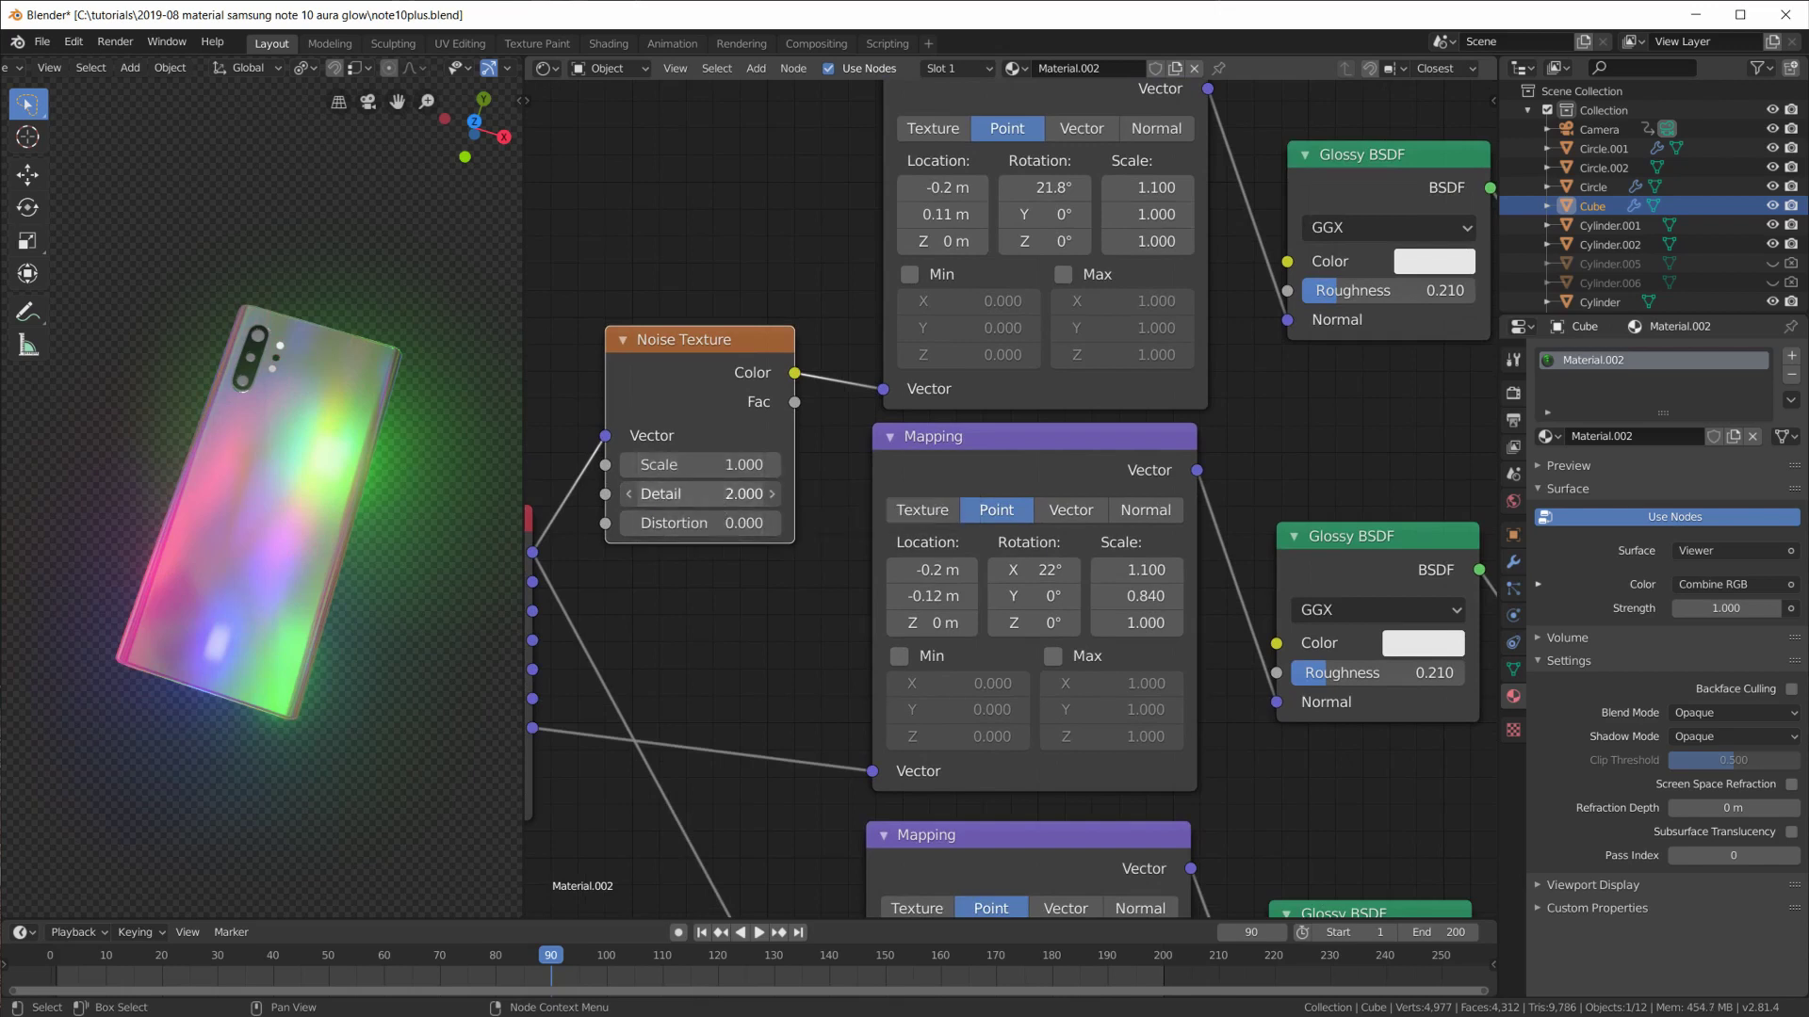
{"action": "type", "text": "0"}
{"action": "key", "text": "Return"}
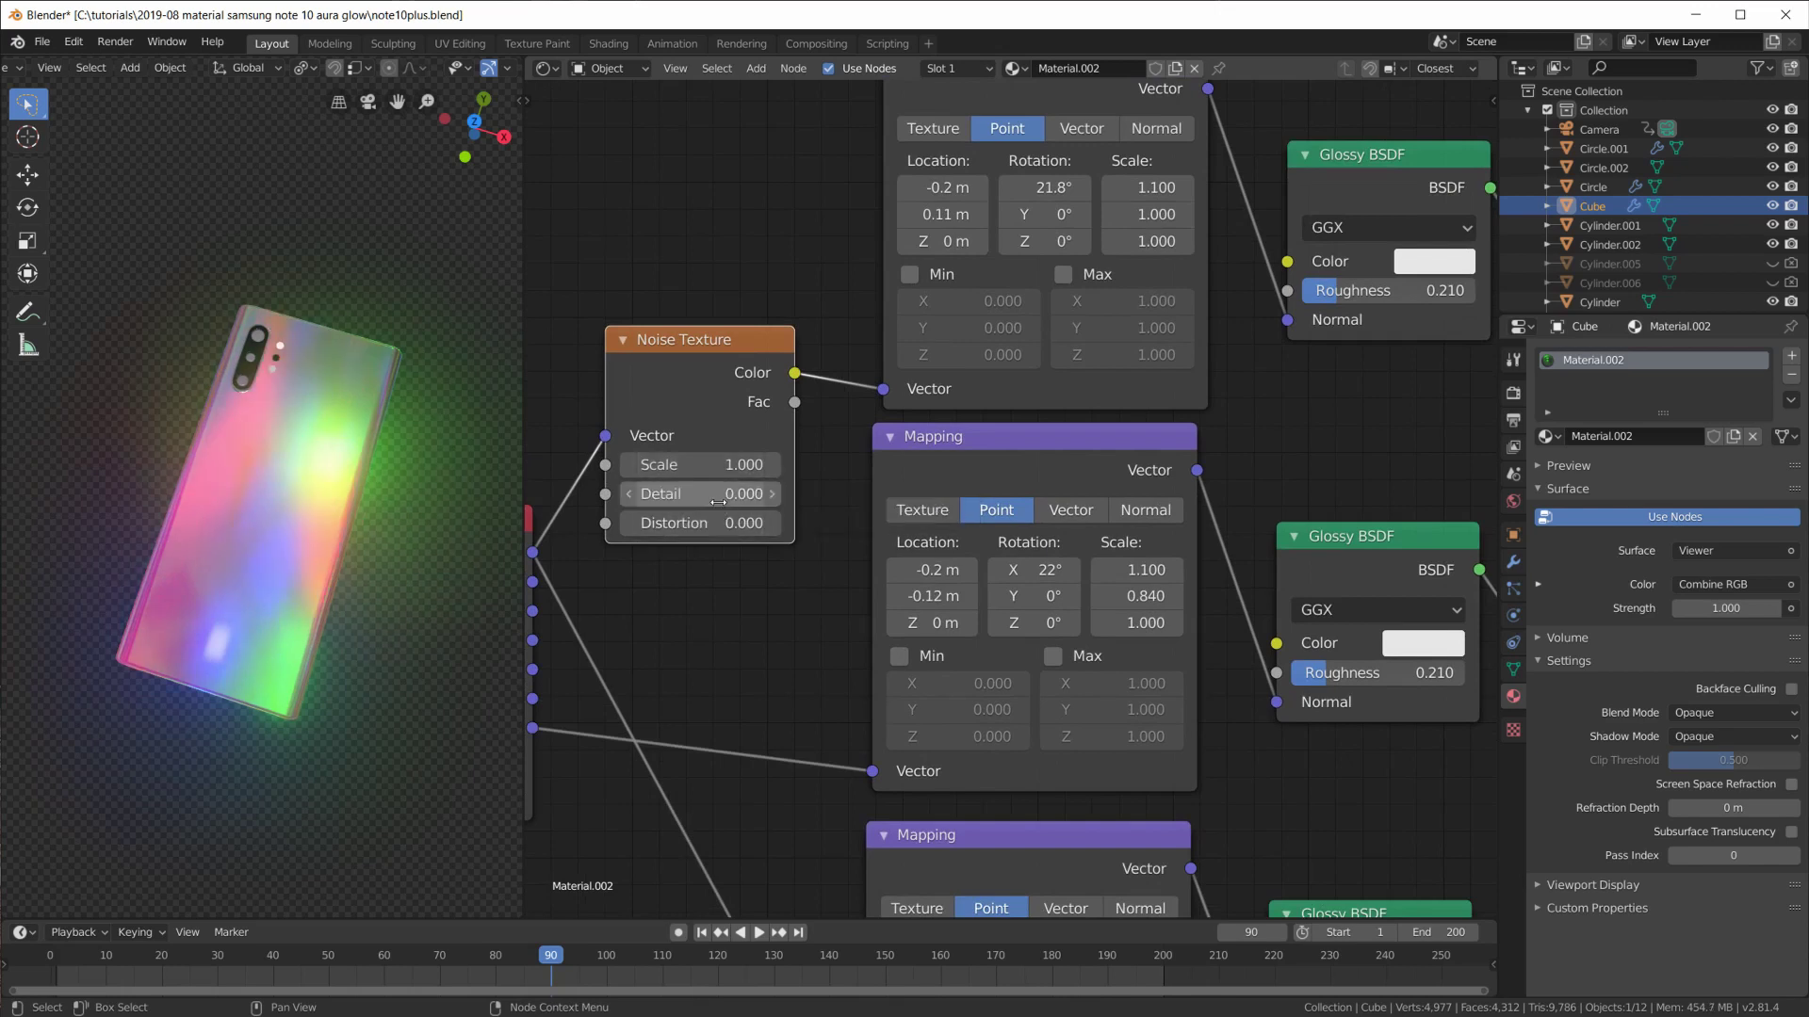
{"action": "double_click", "coordinate": [707, 523]}
{"action": "type", "text": "2"}
{"action": "key", "text": "Return"}
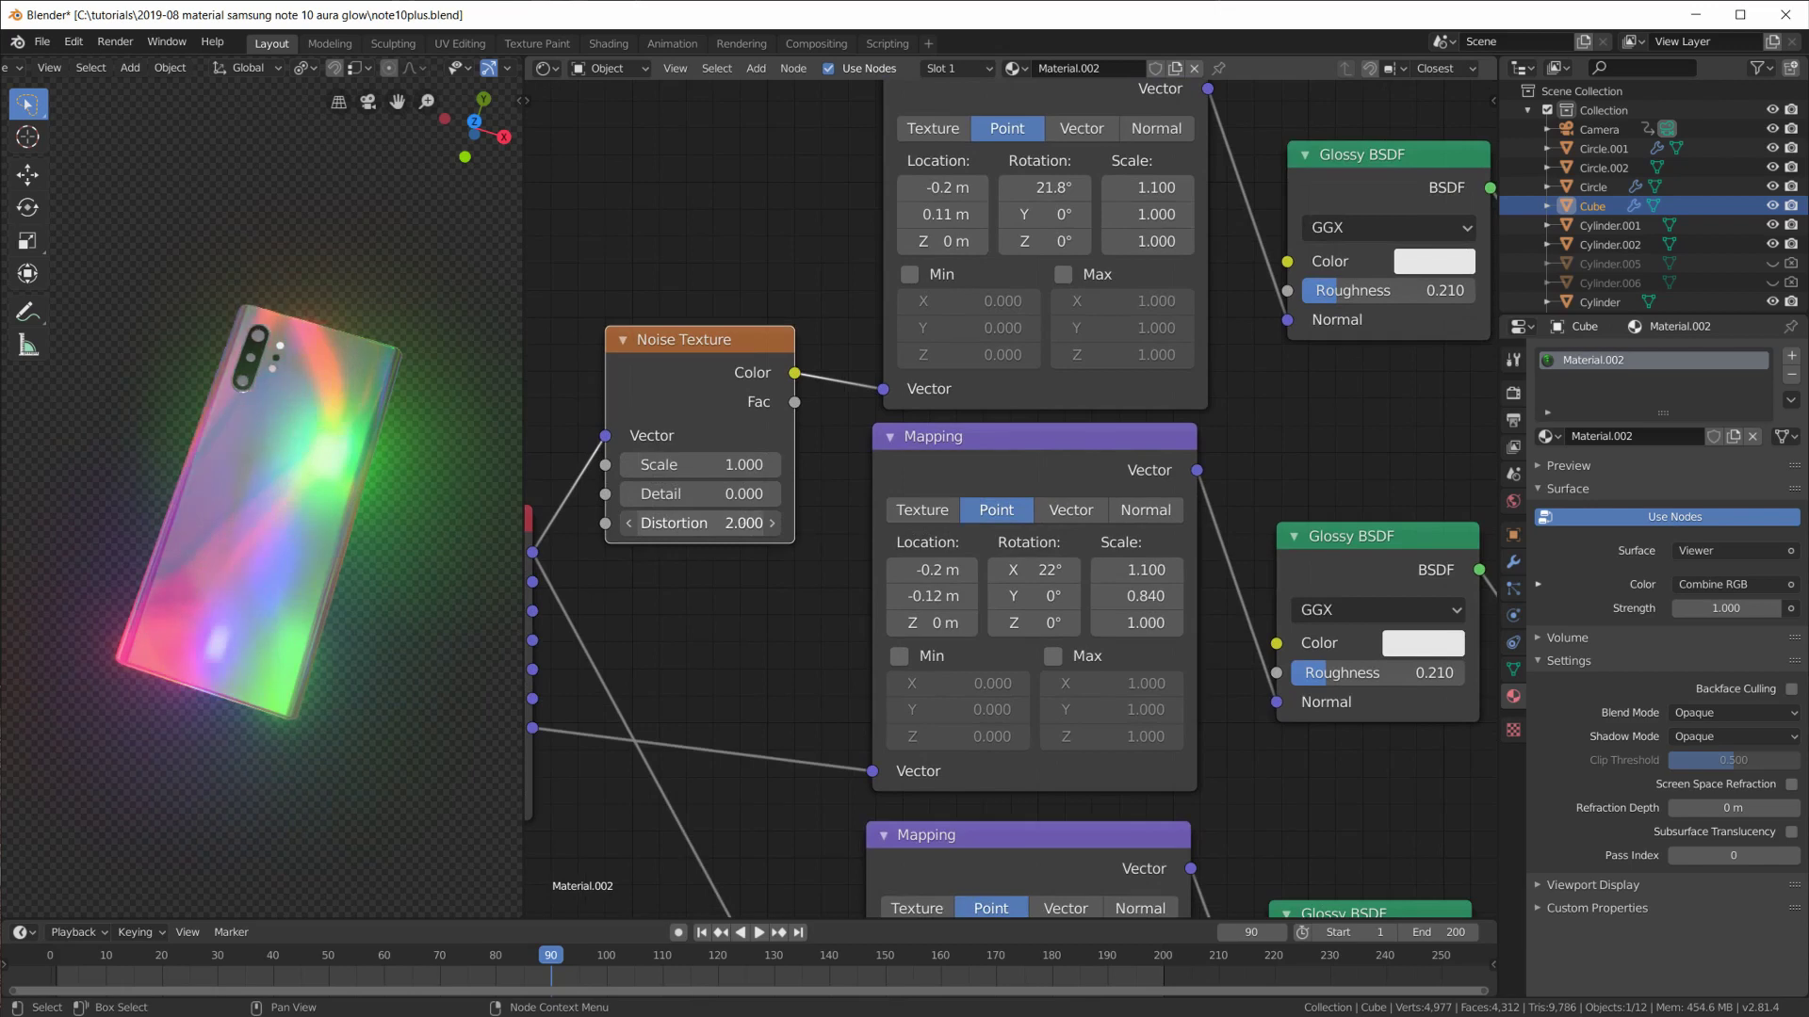
{"action": "mouse_move", "coordinate": [707, 524]}
{"action": "left_mouse_down"}
{"action": "mouse_move", "coordinate": [664, 523]}
{"action": "mouse_move", "coordinate": [693, 523]}
{"action": "left_mouse_up"}
{"action": "mouse_move", "coordinate": [204, 562]}
{"action": "middle_mouse_down"}
{"action": "mouse_move", "coordinate": [311, 541]}
{"action": "mouse_move", "coordinate": [313, 619]}
{"action": "mouse_move", "coordinate": [203, 641]}
{"action": "mouse_move", "coordinate": [99, 549]}
{"action": "mouse_move", "coordinate": [225, 469]}
{"action": "middle_mouse_up"}
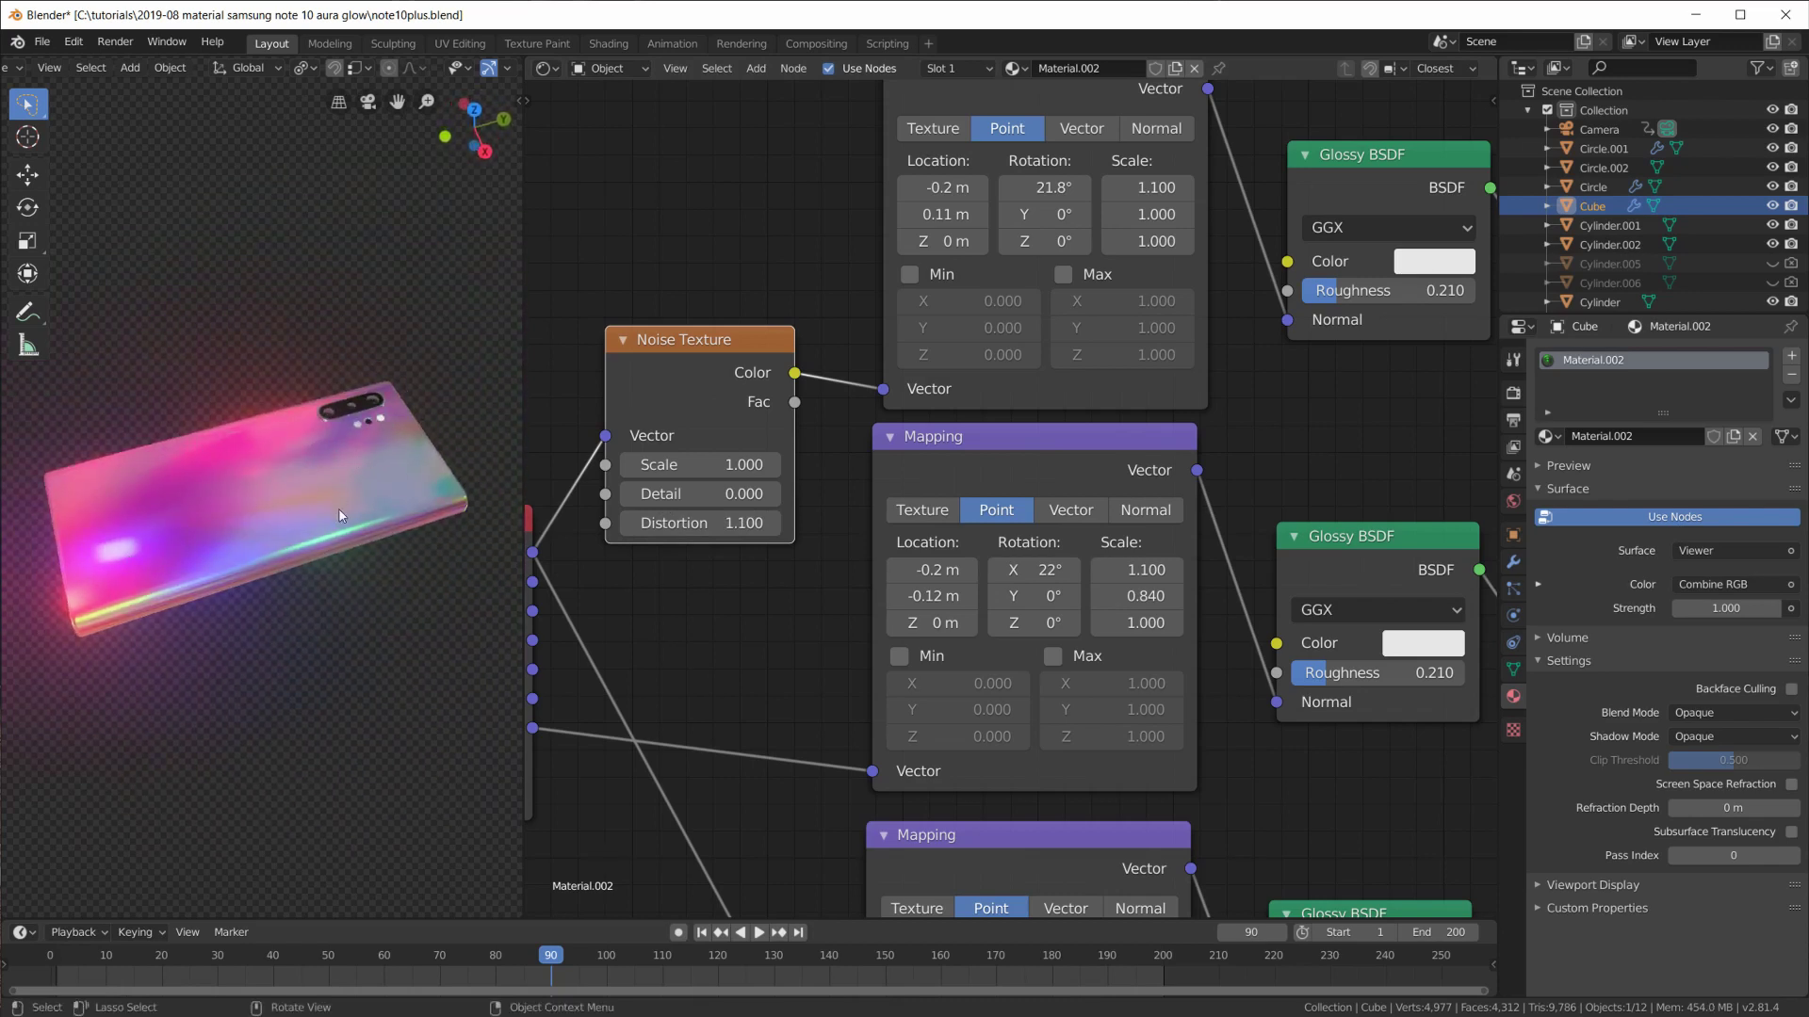
{"action": "middle_click_drag", "start_coordinate": [336, 503], "coordinate": [424, 522]}
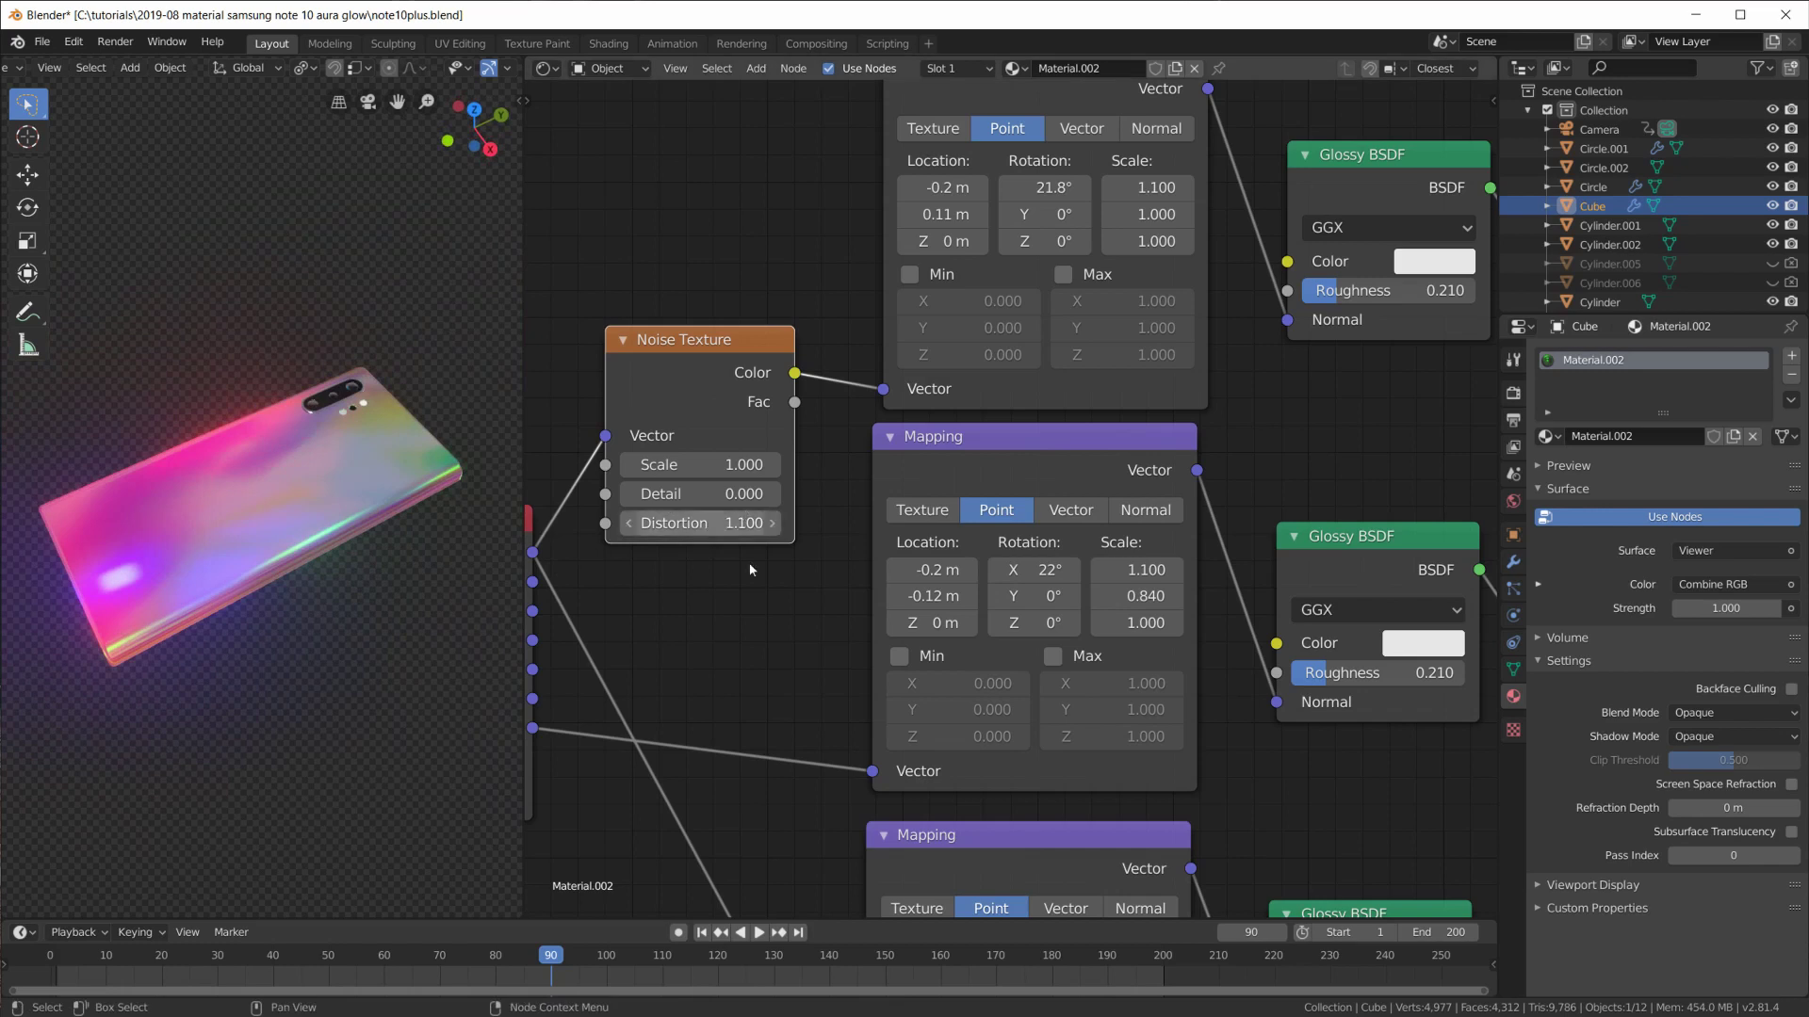
{"action": "mouse_move", "coordinate": [165, 639]}
{"action": "middle_mouse_down"}
{"action": "mouse_move", "coordinate": [378, 562]}
{"action": "mouse_move", "coordinate": [452, 668]}
{"action": "mouse_move", "coordinate": [418, 572]}
{"action": "mouse_move", "coordinate": [479, 529]}
{"action": "mouse_move", "coordinate": [509, 566]}
{"action": "middle_mouse_up"}
{"action": "scroll", "coordinate": [895, 783], "scroll_direction": "down", "scroll_amount": 2}
{"action": "scroll", "coordinate": [894, 784], "scroll_direction": "down", "scroll_amount": 2}
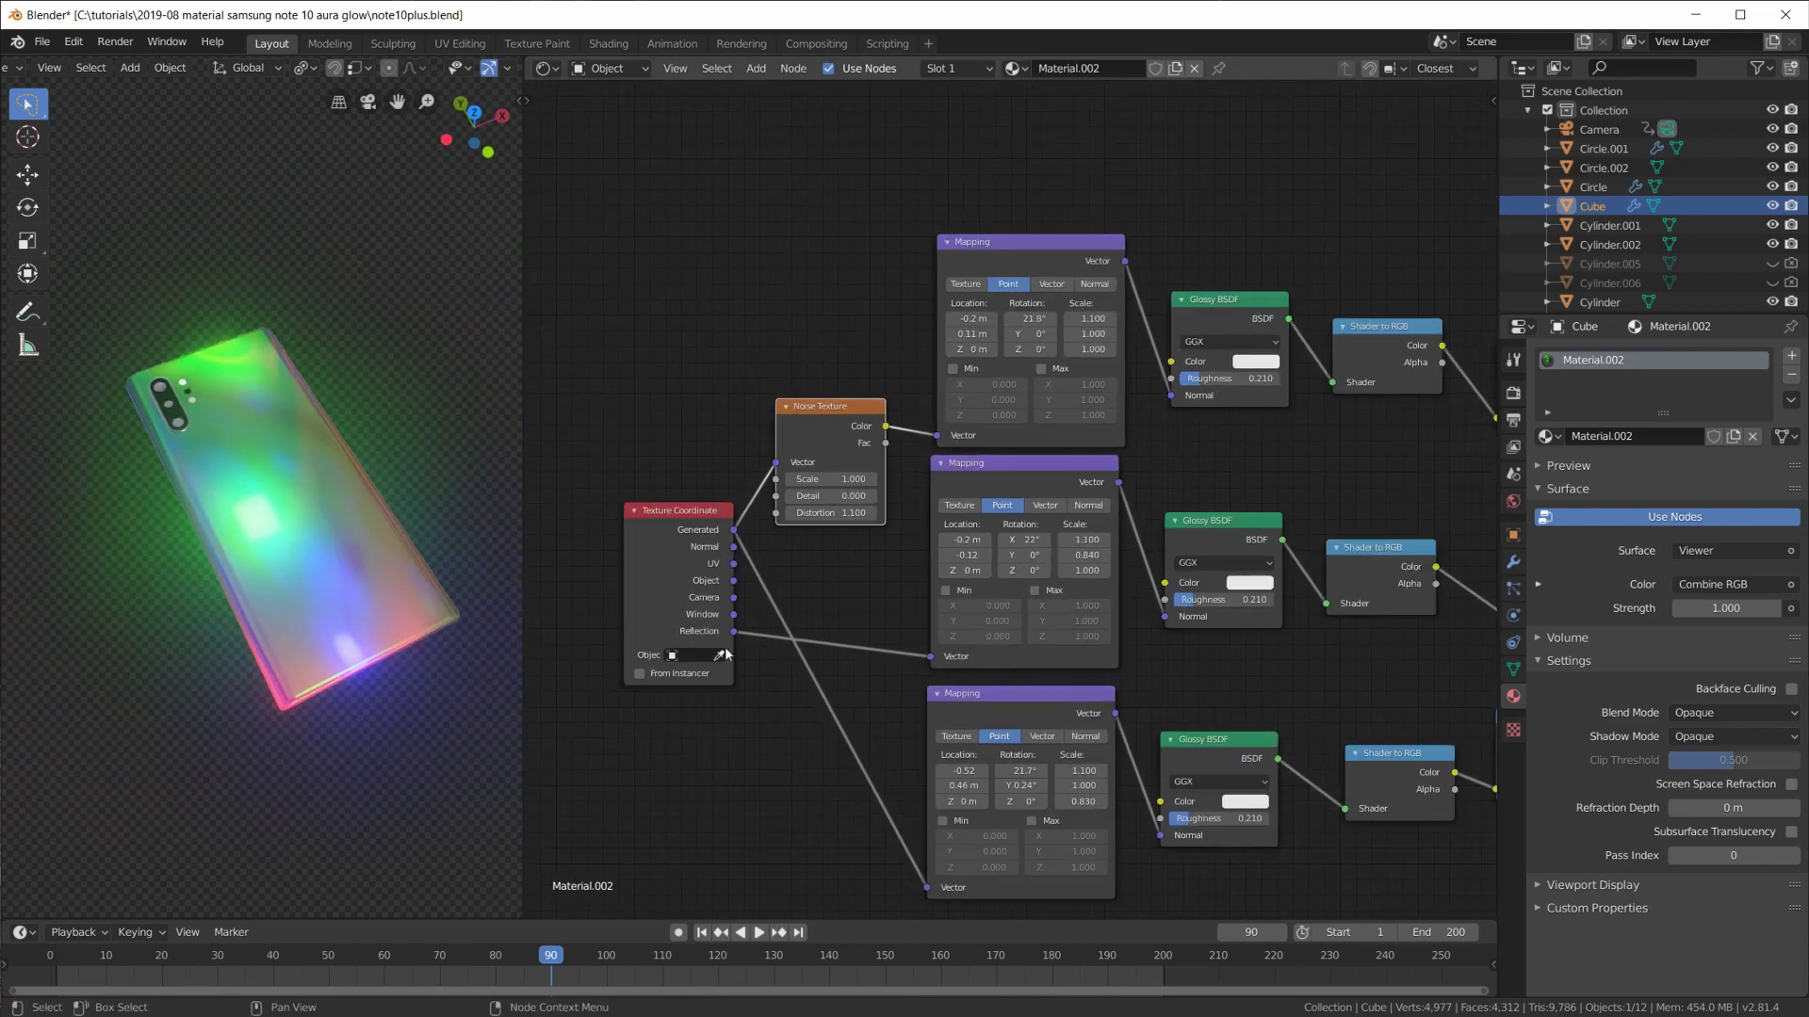
Orbit the phone upright and pan the Shader Editor across the Mapping node rows.
{"action": "mouse_move", "coordinate": [369, 538]}
{"action": "middle_mouse_down"}
{"action": "mouse_move", "coordinate": [317, 534]}
{"action": "mouse_move", "coordinate": [237, 674]}
{"action": "mouse_move", "coordinate": [222, 556]}
{"action": "mouse_move", "coordinate": [284, 537]}
{"action": "middle_mouse_up"}
{"action": "scroll", "coordinate": [812, 632], "scroll_direction": "up", "scroll_amount": 2}
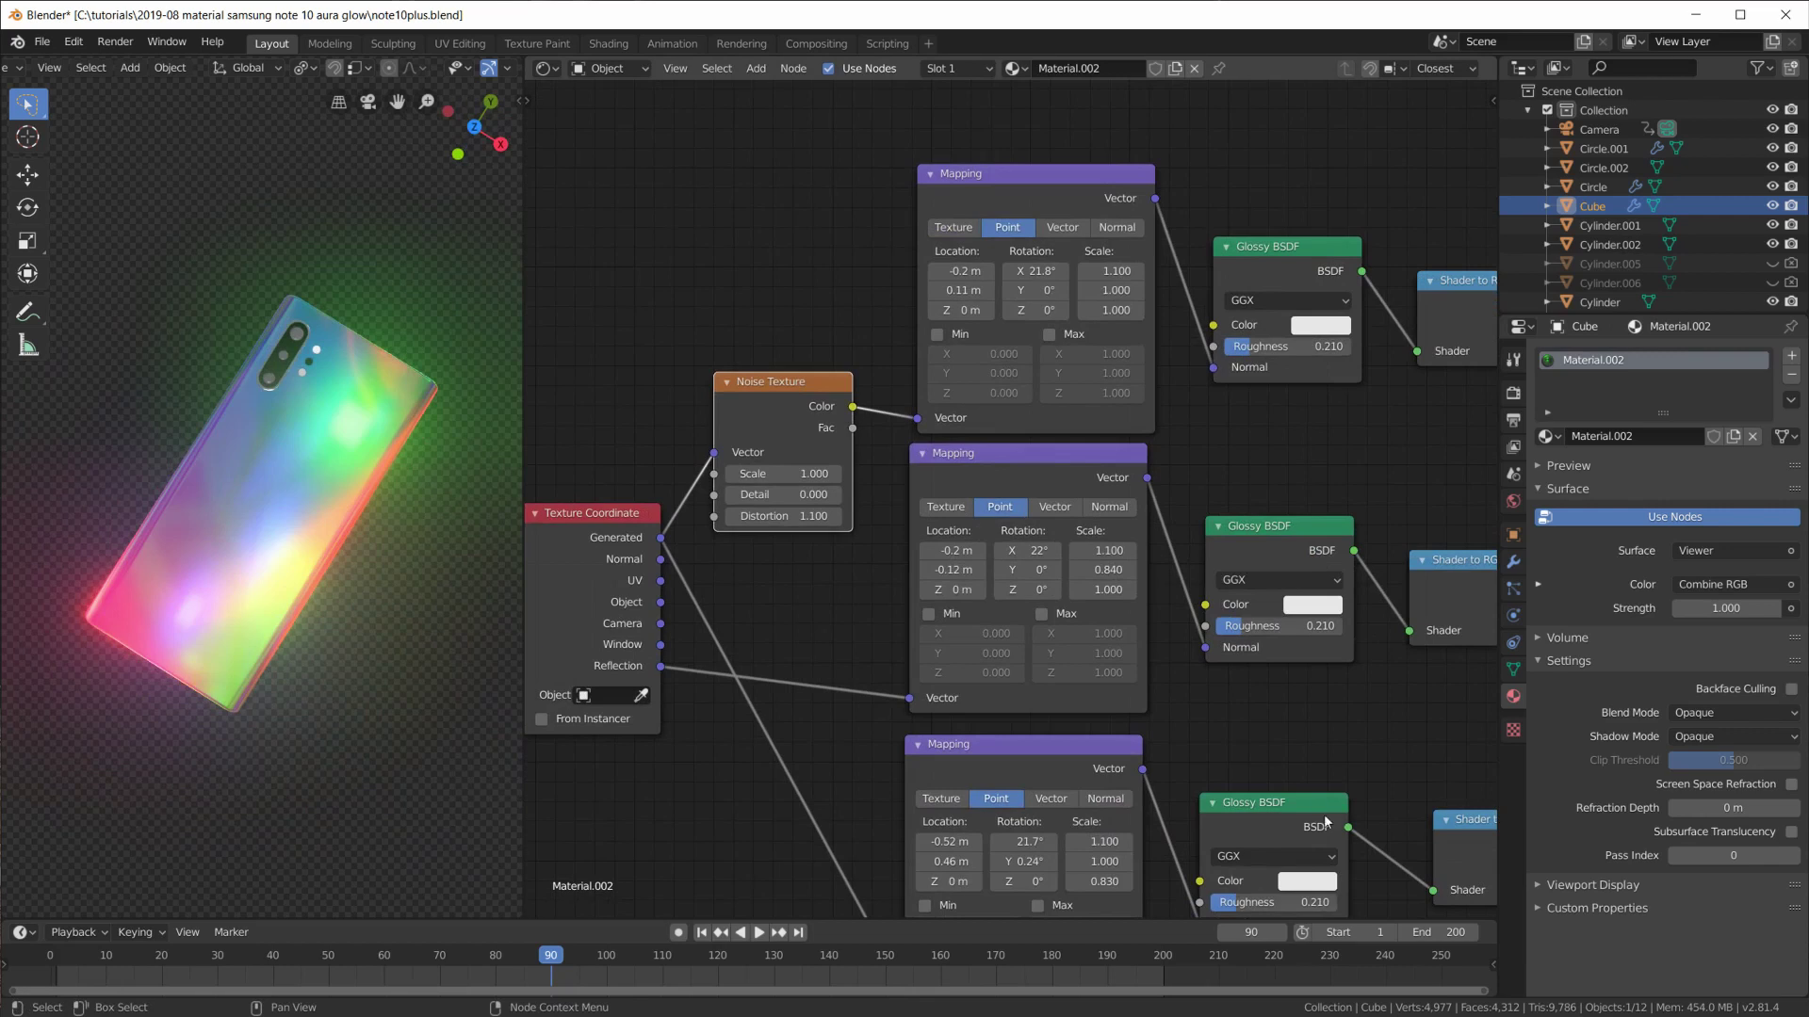
{"action": "middle_click_drag", "start_coordinate": [1326, 822], "coordinate": [1130, 599]}
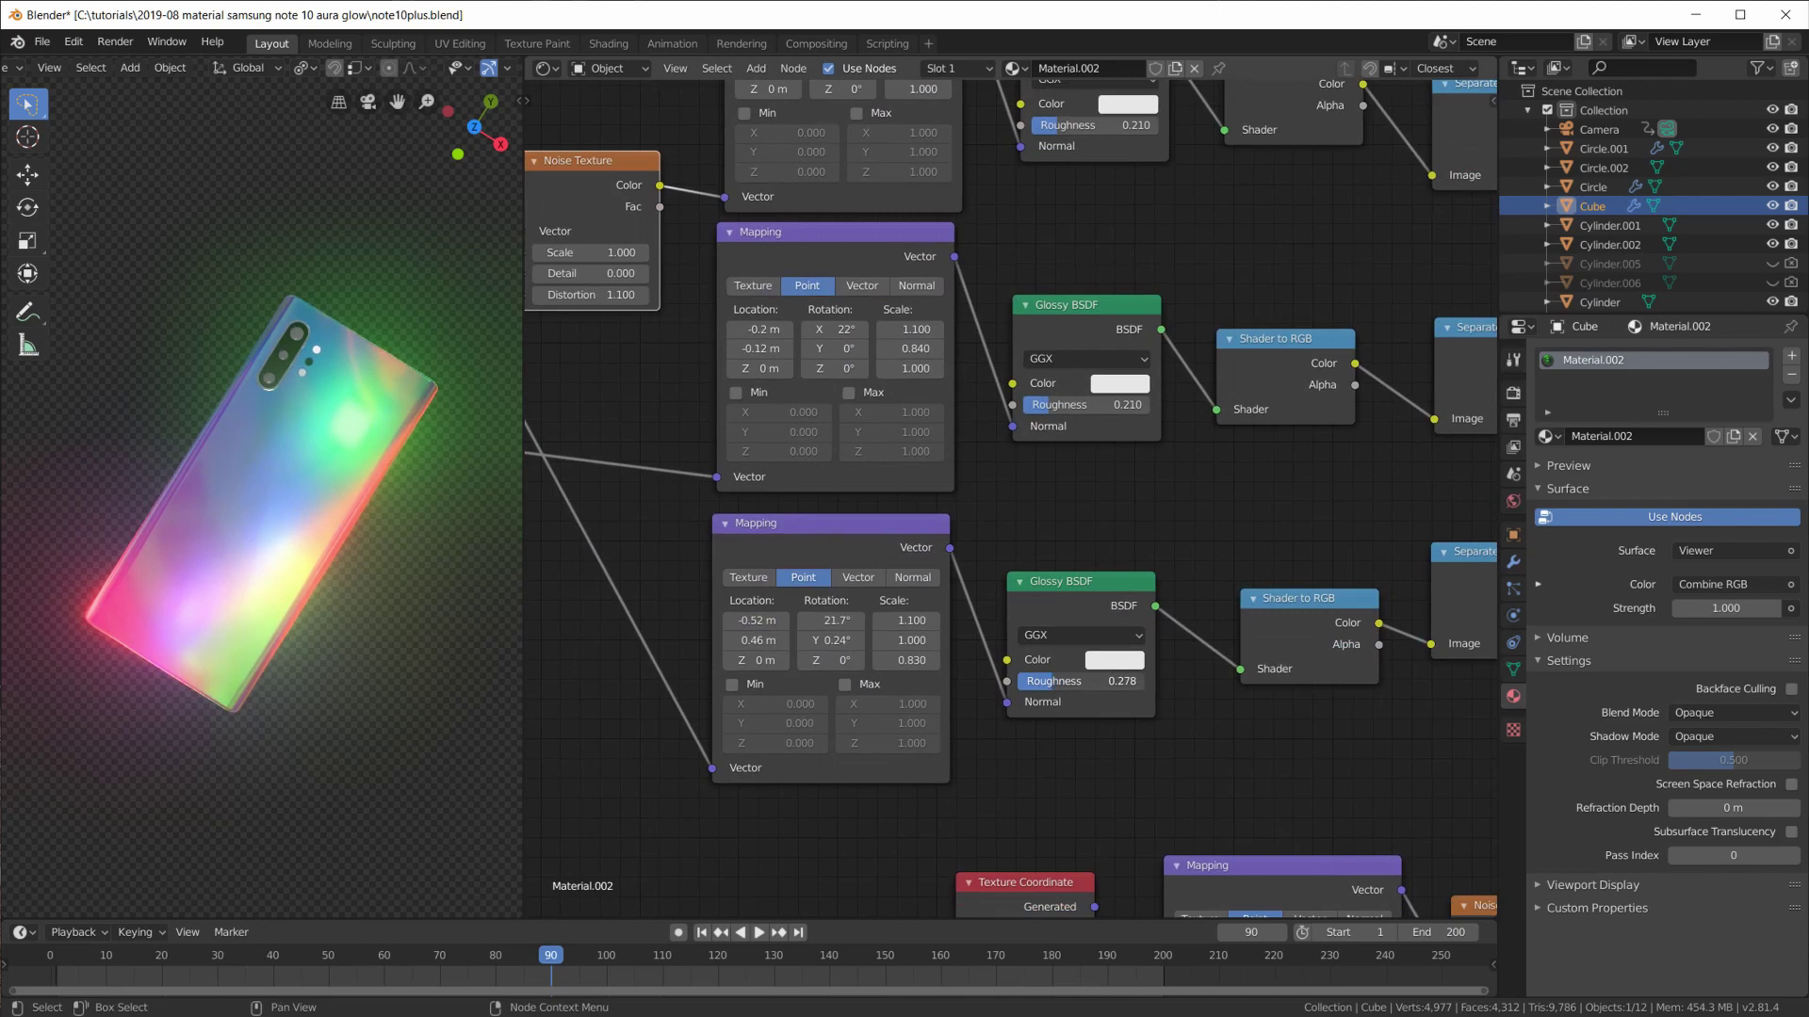
{"action": "middle_click_drag", "start_coordinate": [1242, 394], "coordinate": [1167, 708]}
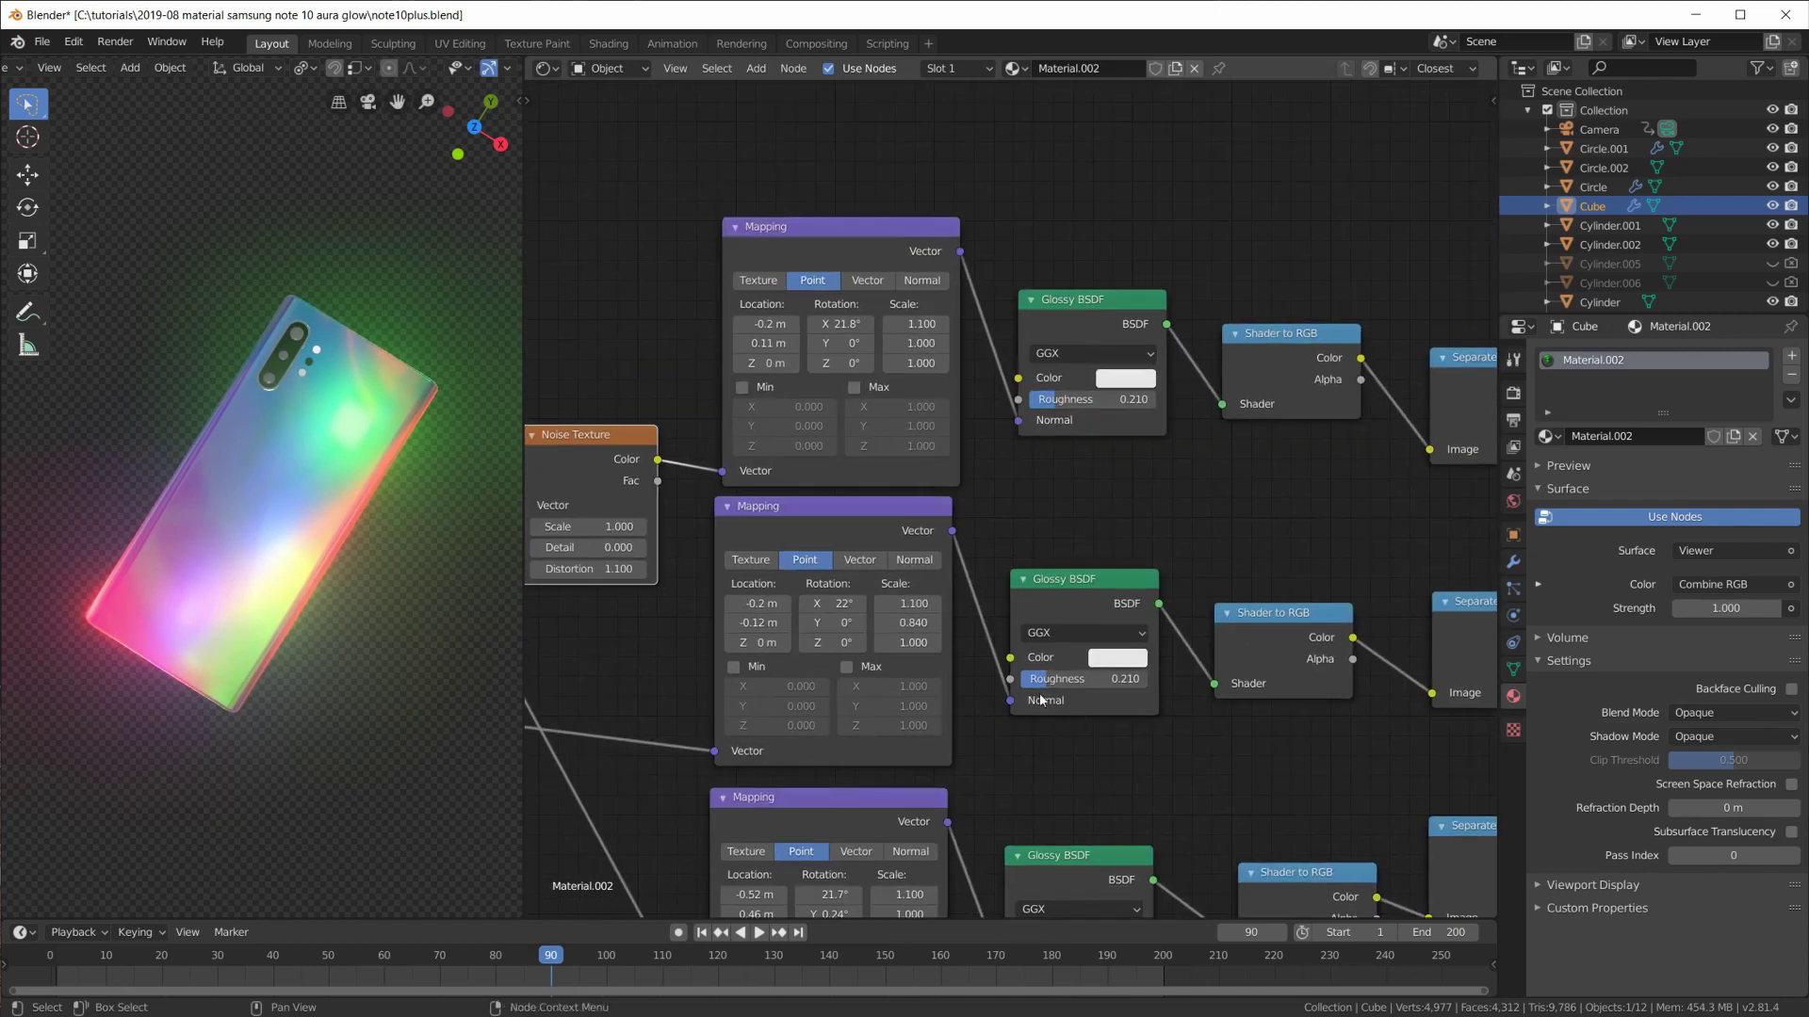
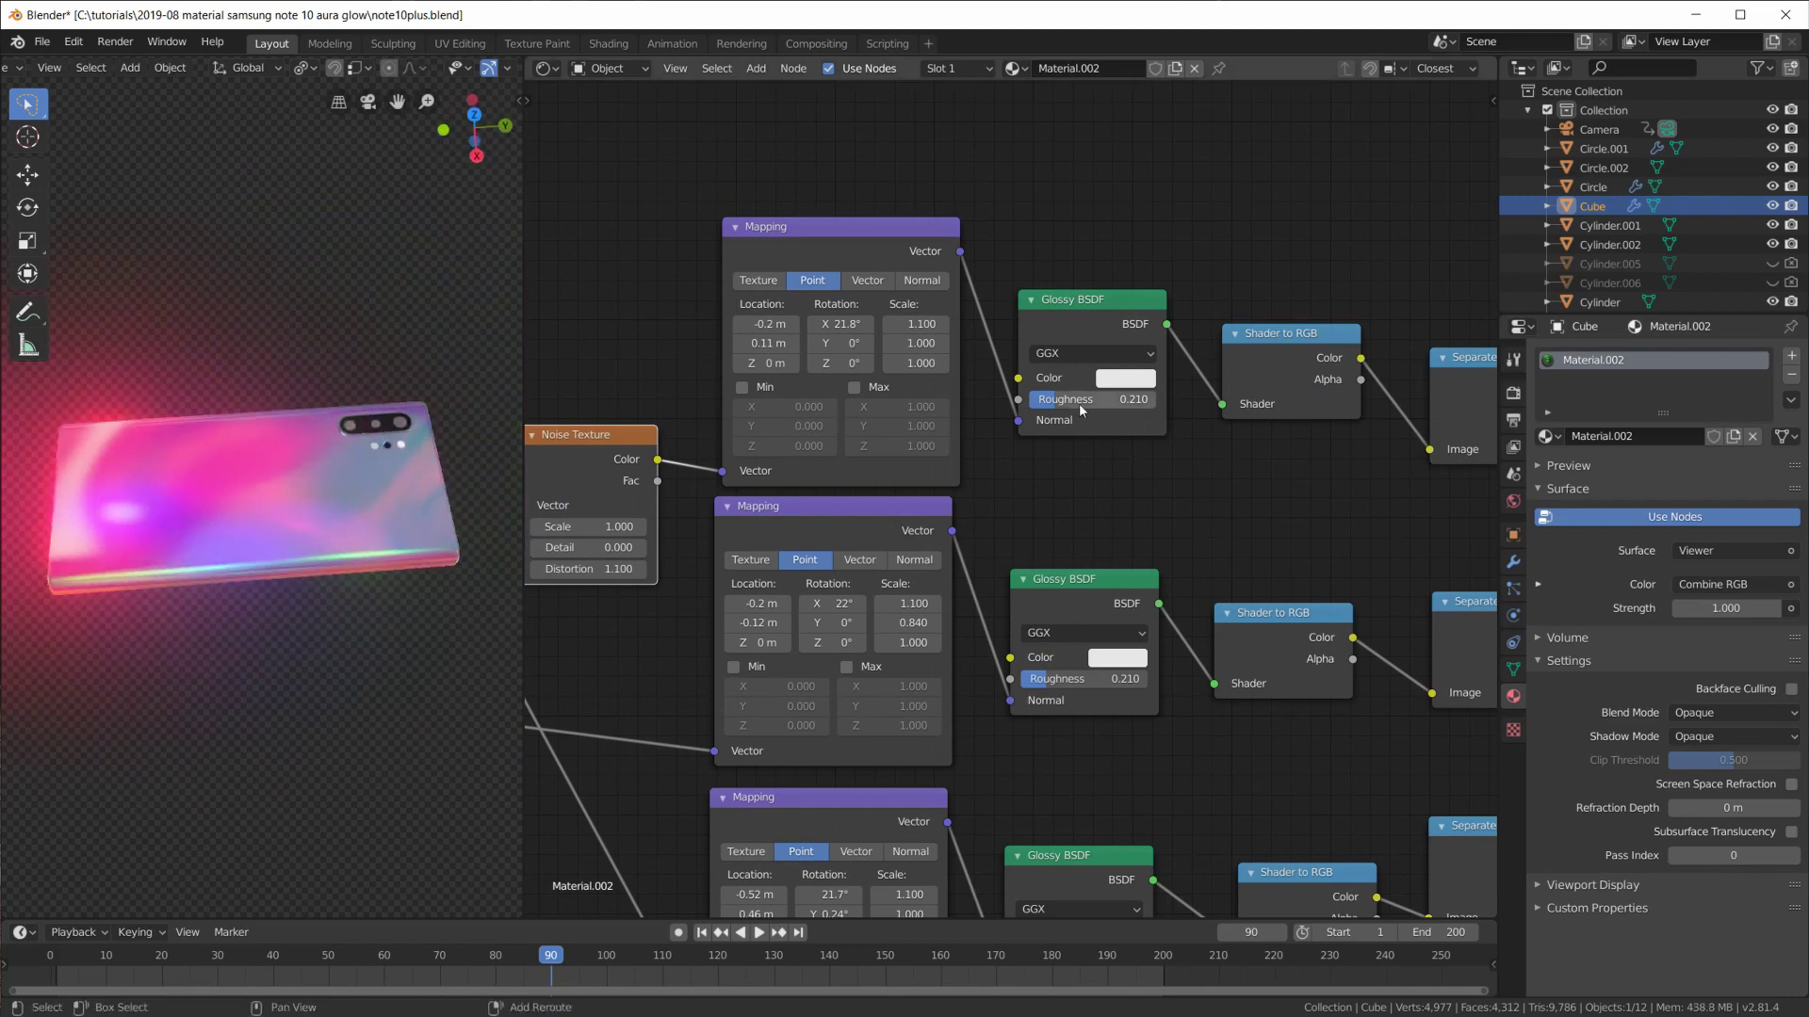
Lower the top Glossy BSDF roughness to 0.169 and orbit the phone.
{"action": "left_click_drag", "start_coordinate": [1053, 398], "coordinate": [1045, 399]}
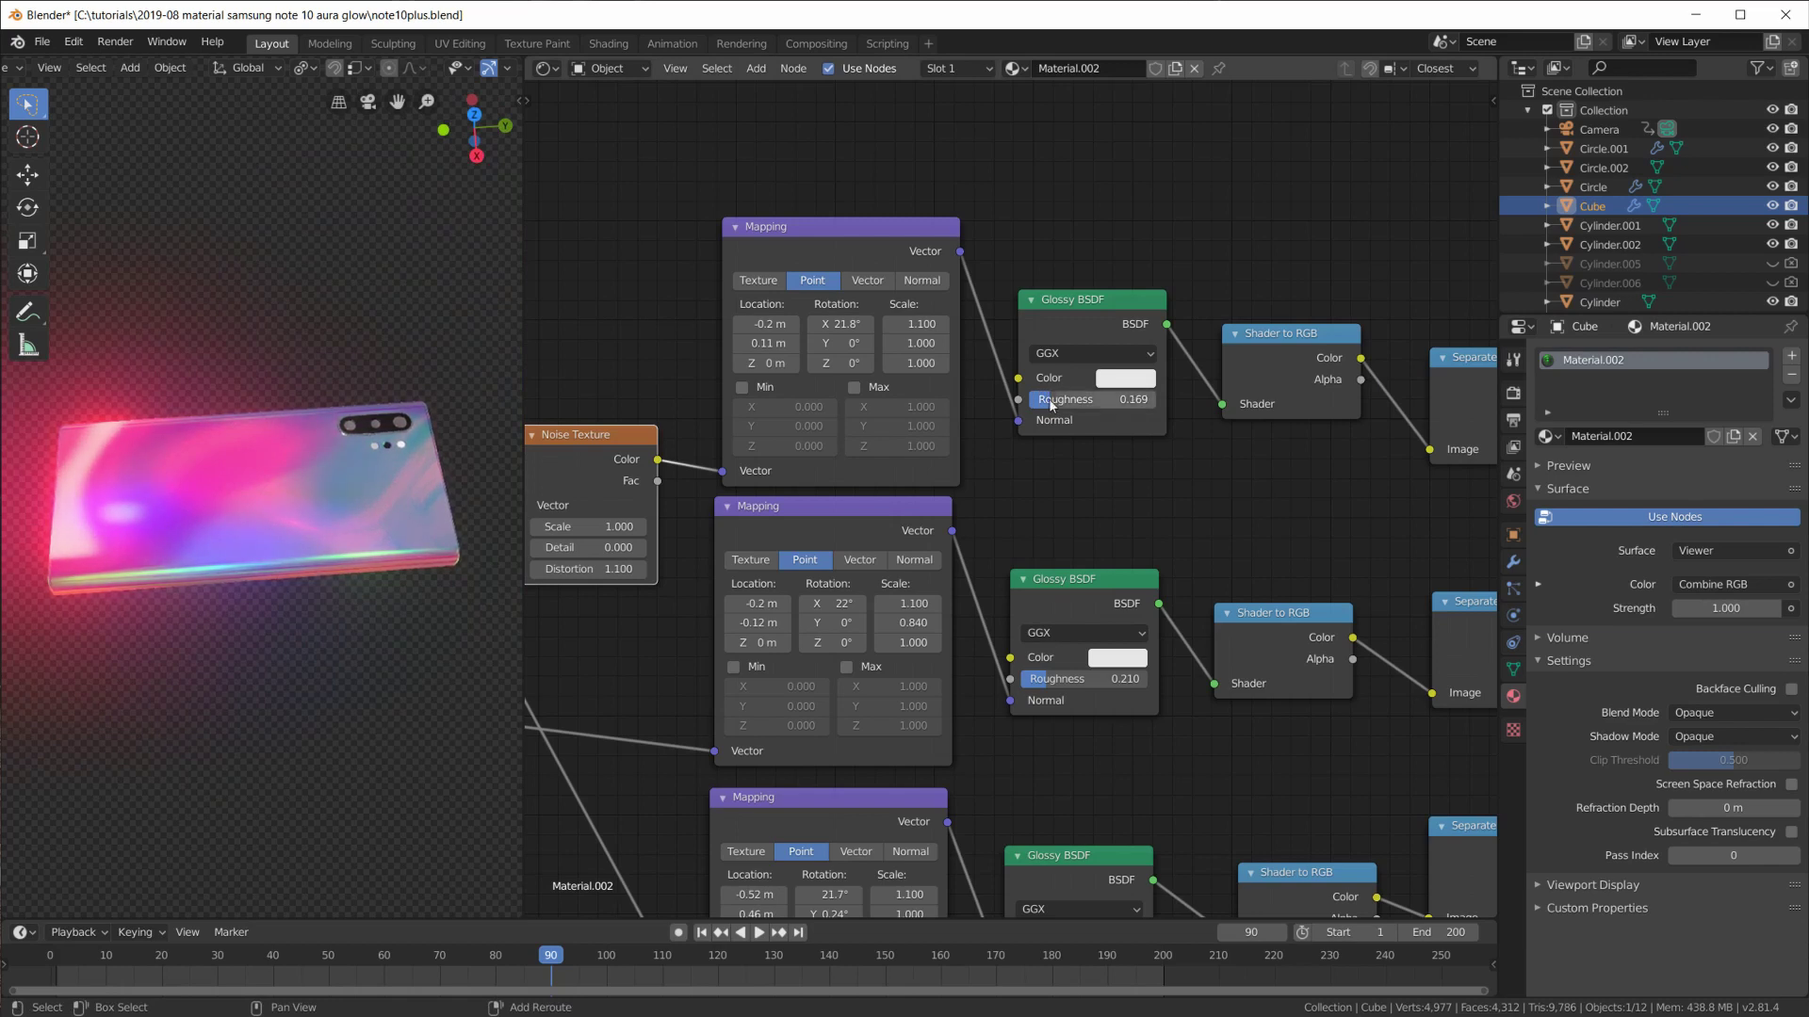
{"action": "mouse_move", "coordinate": [221, 512]}
{"action": "middle_mouse_down"}
{"action": "mouse_move", "coordinate": [483, 466]}
{"action": "mouse_move", "coordinate": [413, 517]}
{"action": "middle_mouse_up"}
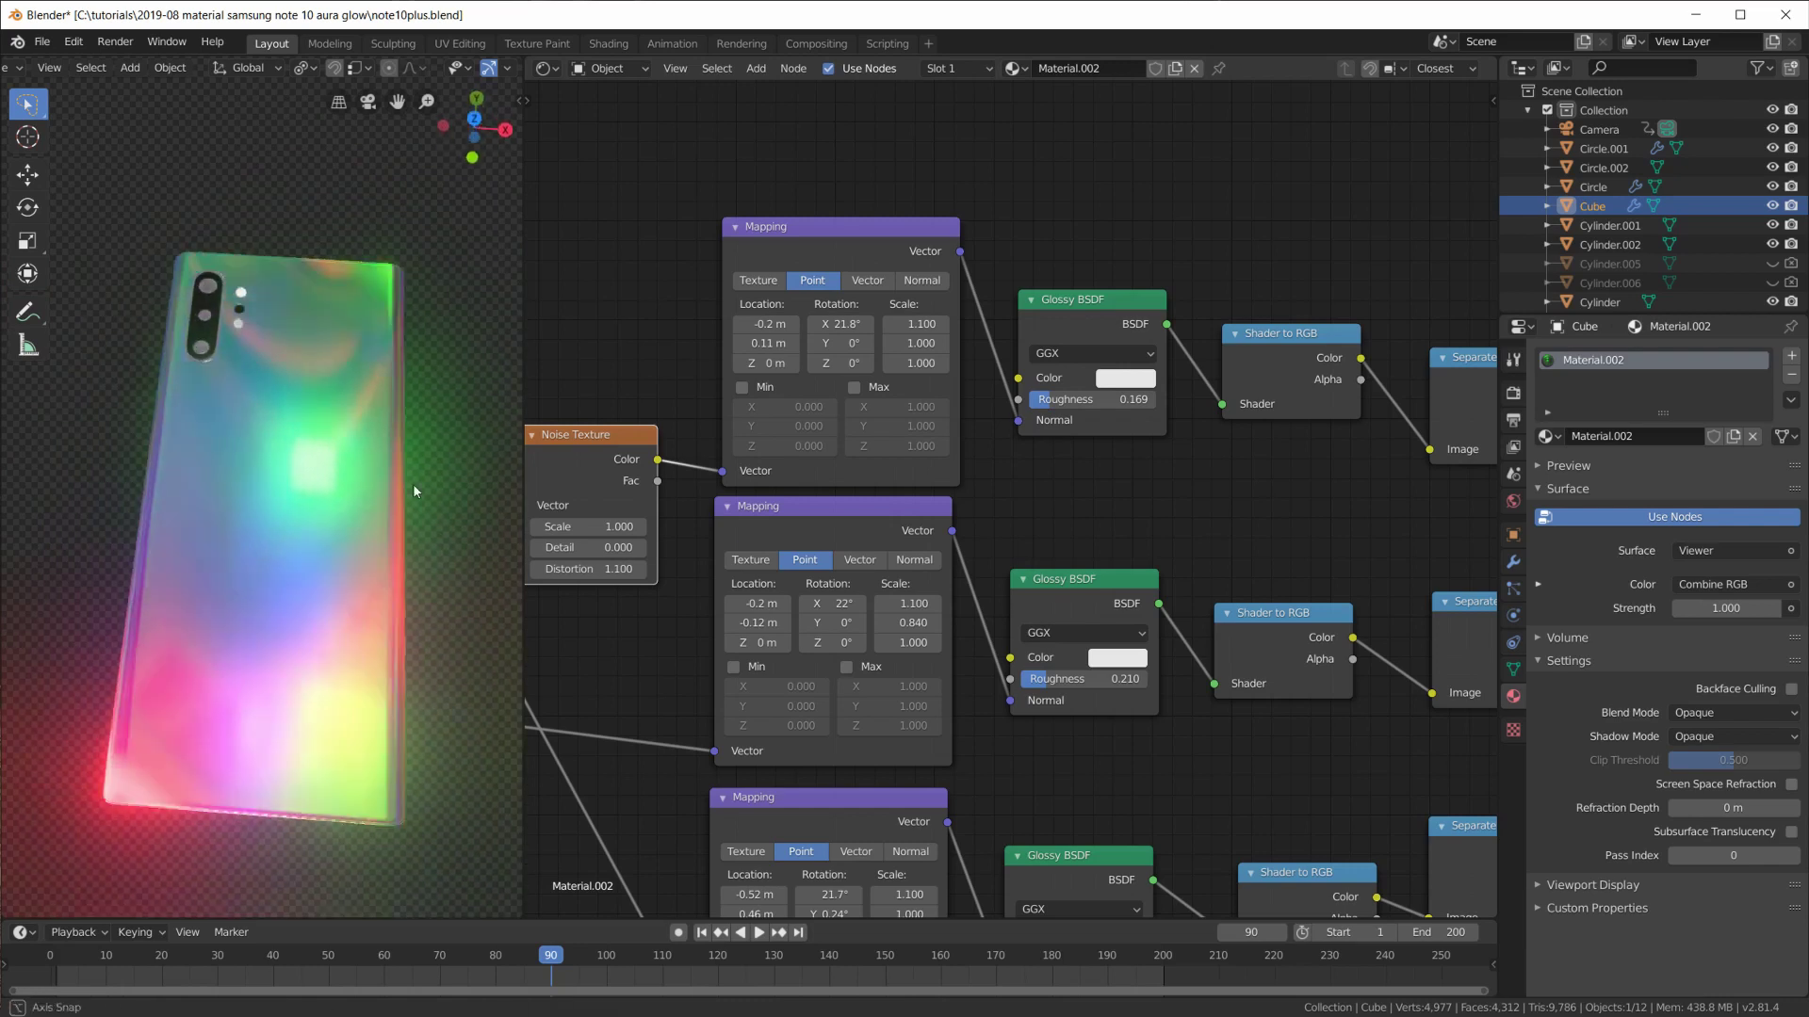
{"action": "scroll", "coordinate": [412, 540], "scroll_direction": "down", "scroll_amount": 3}
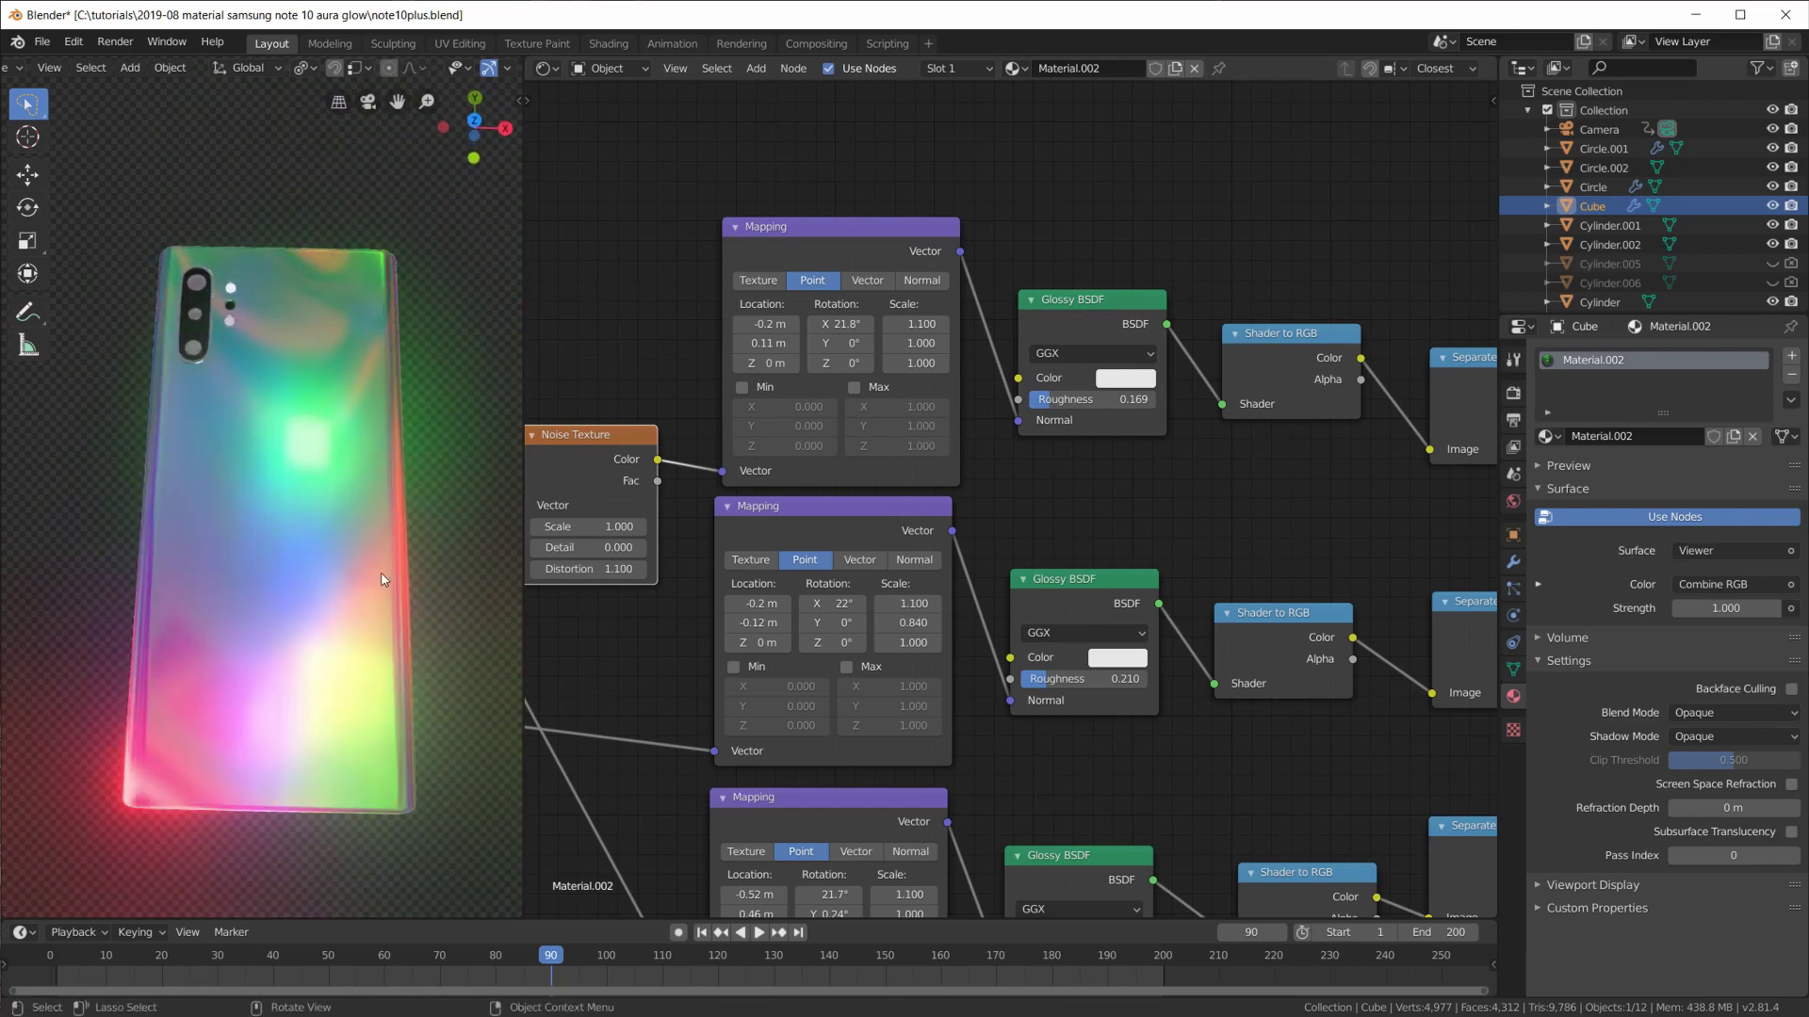
{"action": "scroll", "coordinate": [380, 572], "scroll_direction": "up", "scroll_amount": 3}
{"action": "scroll", "coordinate": [380, 573], "scroll_direction": "down", "scroll_amount": 1}
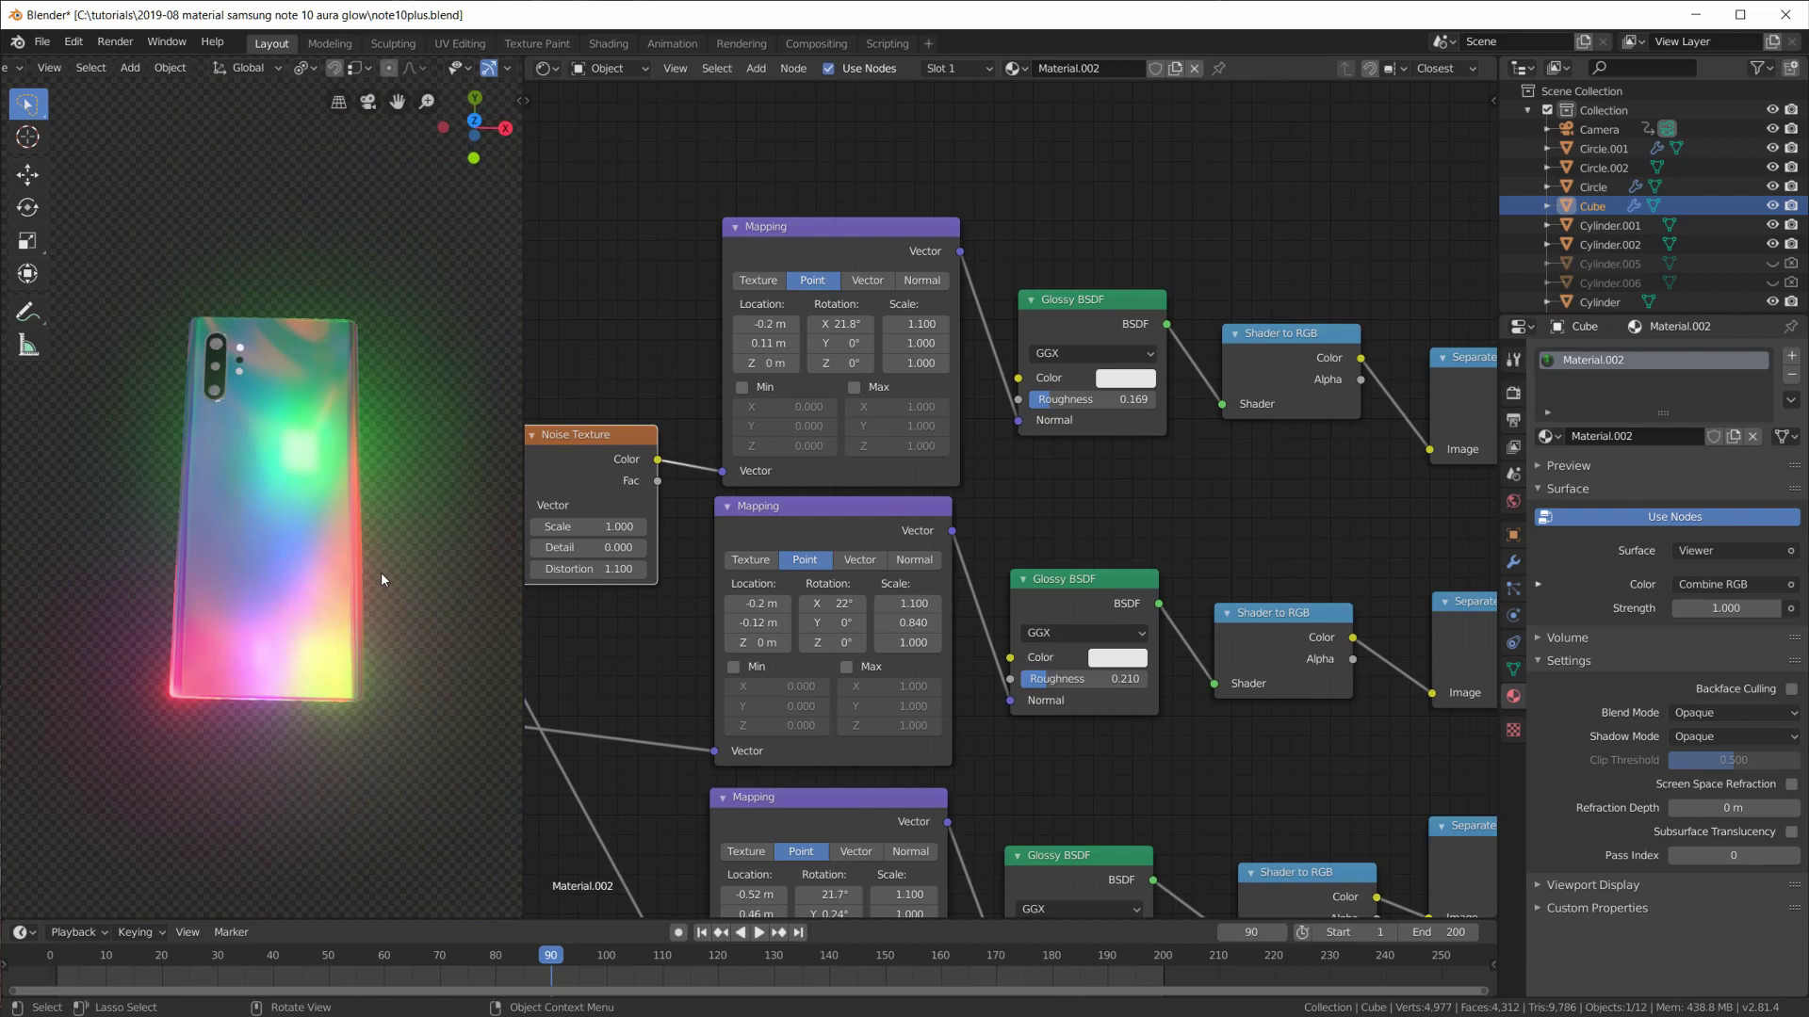
{"action": "left_click", "coordinate": [1512, 394]}
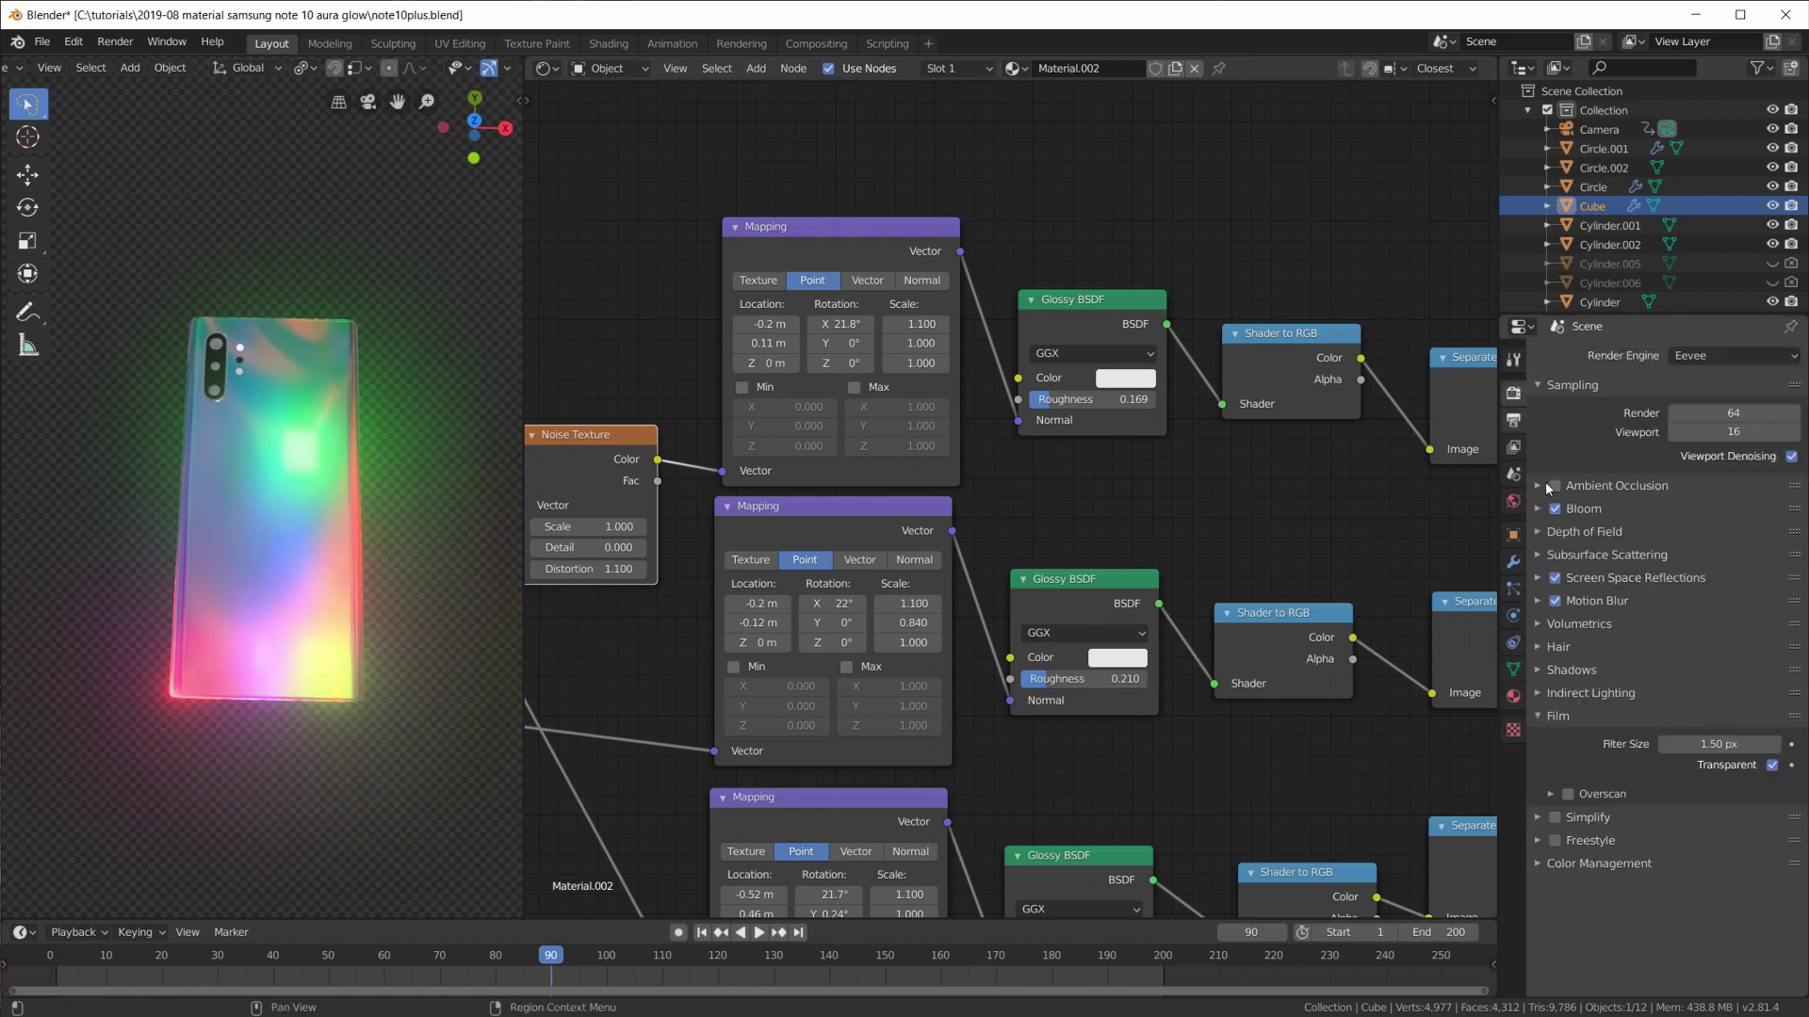
{"action": "middle_click_drag", "start_coordinate": [433, 575], "coordinate": [358, 596]}
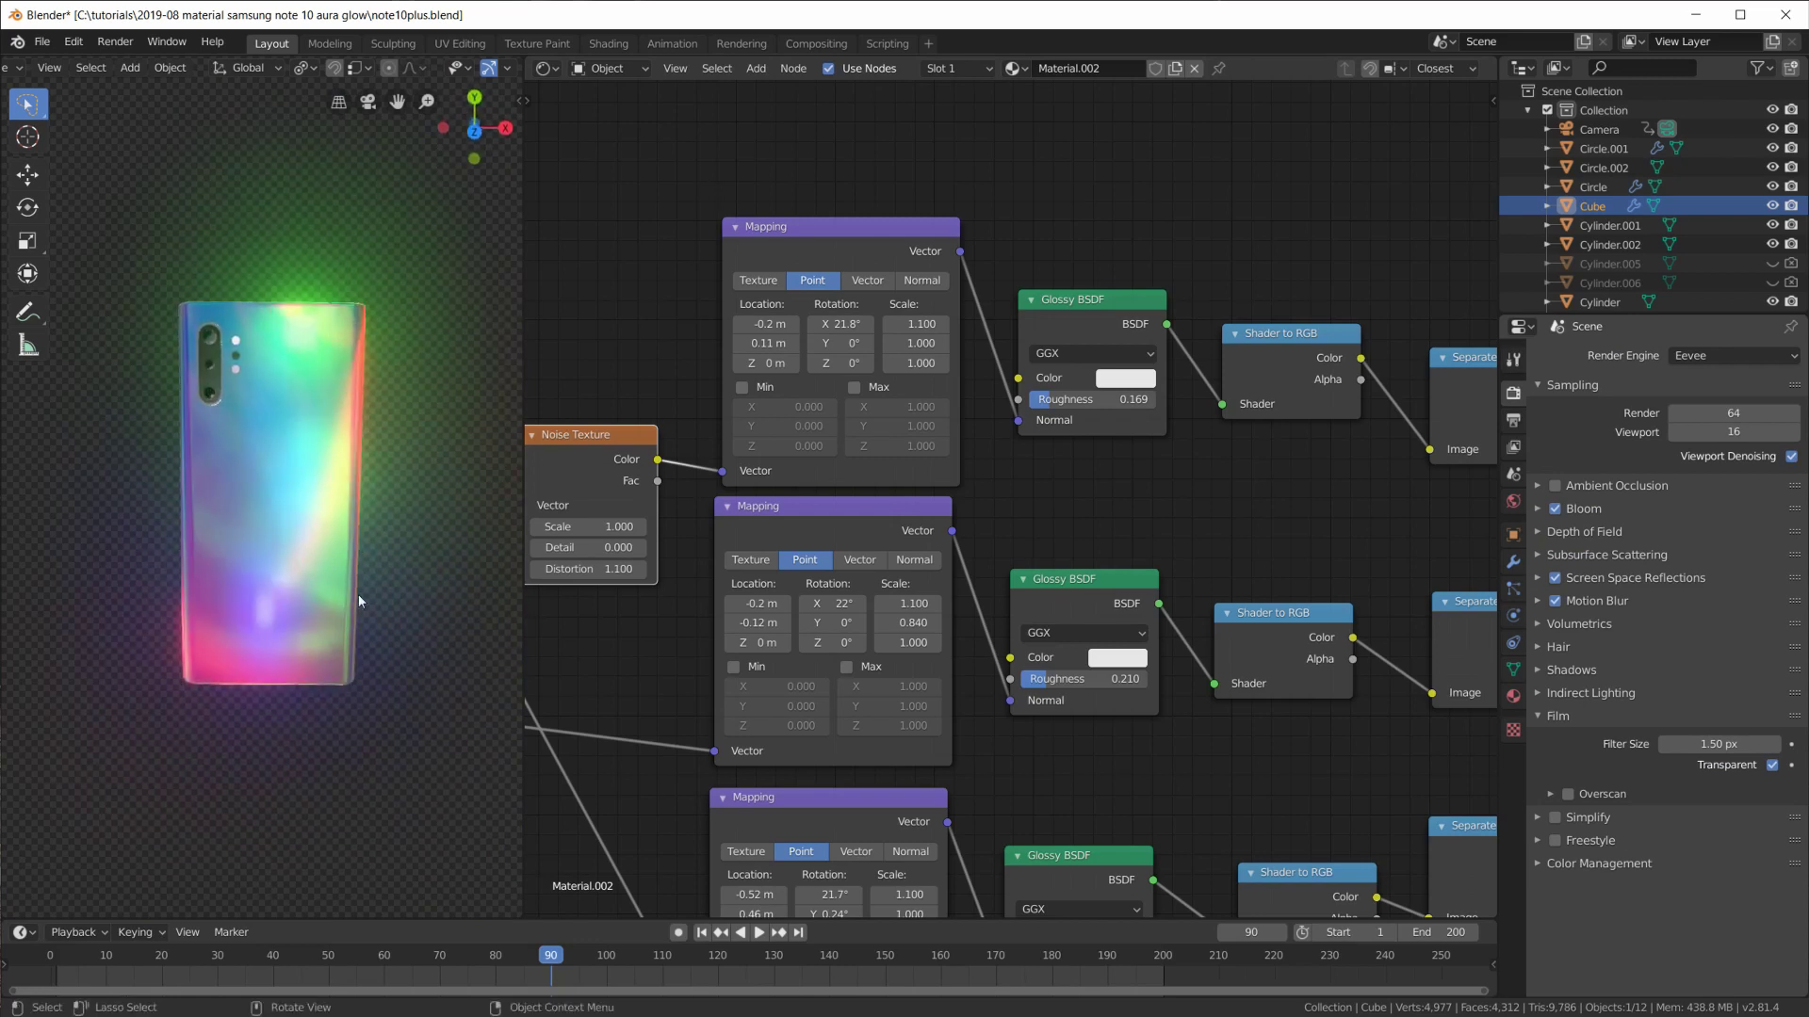
{"action": "scroll", "coordinate": [391, 622], "scroll_direction": "up", "scroll_amount": 3}
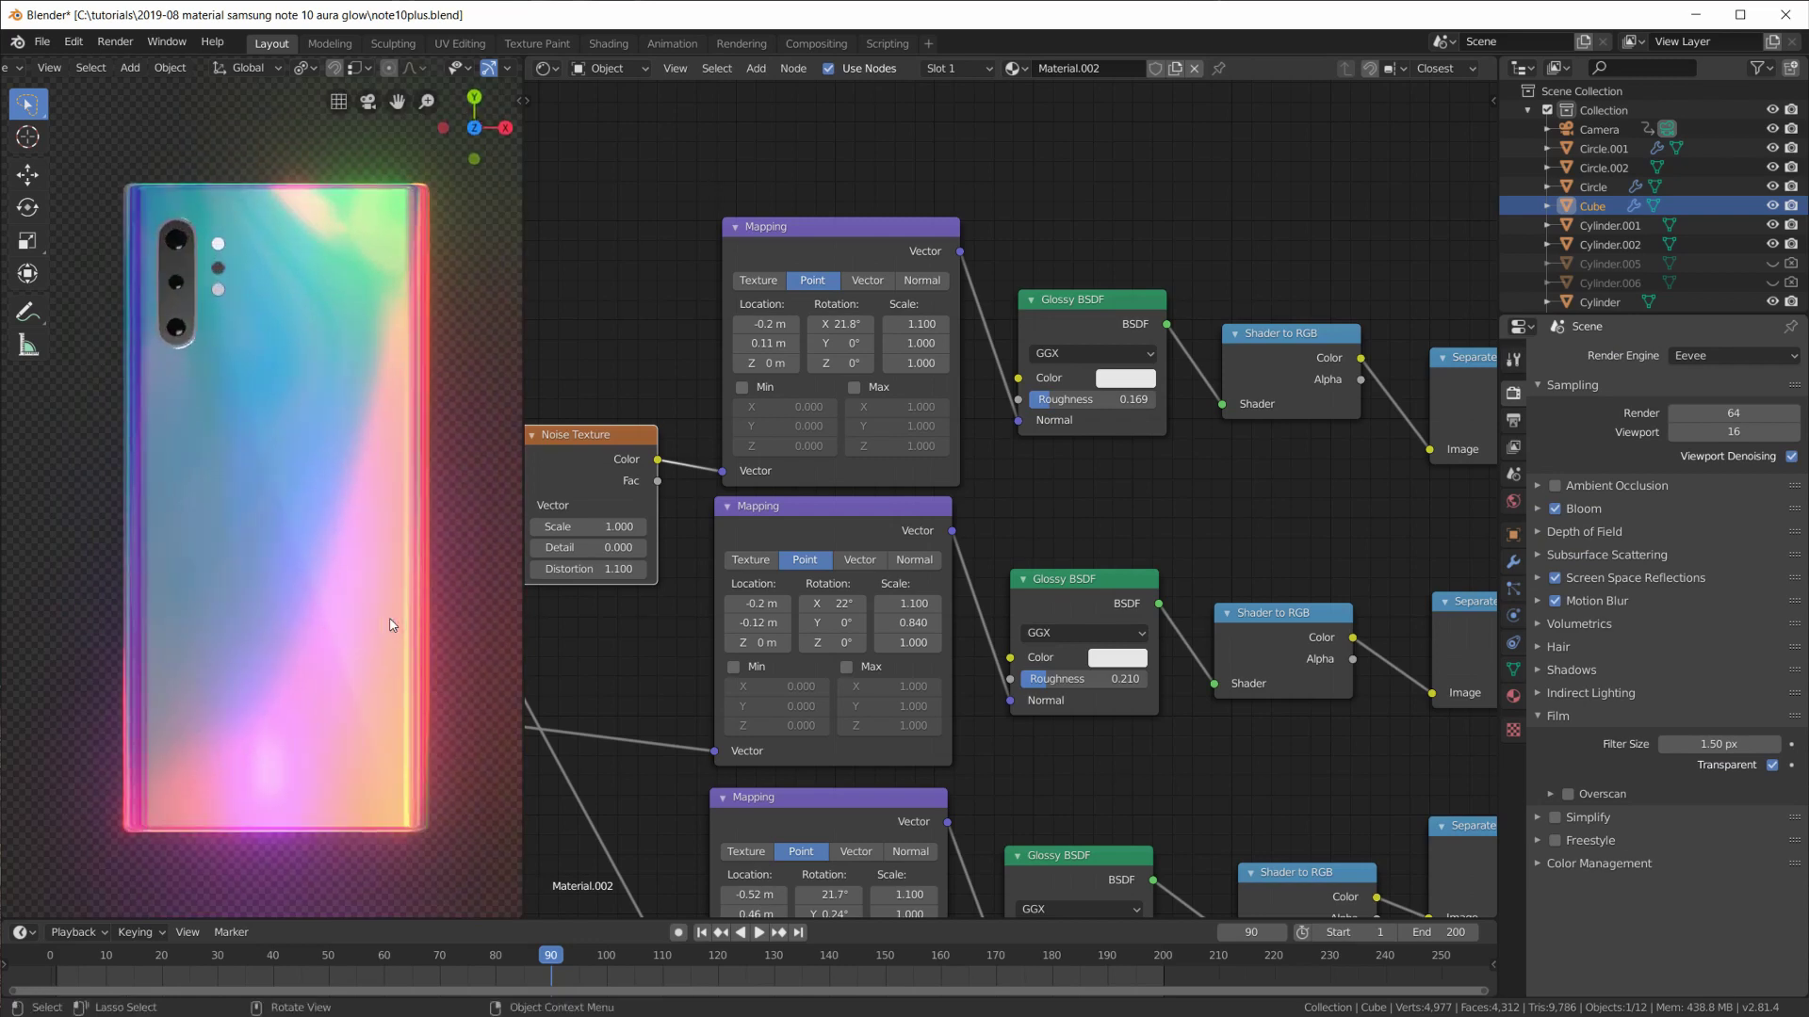
{"action": "scroll", "coordinate": [390, 625], "scroll_direction": "down", "scroll_amount": 3}
{"action": "scroll", "coordinate": [389, 618], "scroll_direction": "up", "scroll_amount": 3}
{"action": "scroll", "coordinate": [406, 655], "scroll_direction": "down", "scroll_amount": 3}
{"action": "scroll", "coordinate": [405, 655], "scroll_direction": "down", "scroll_amount": 1}
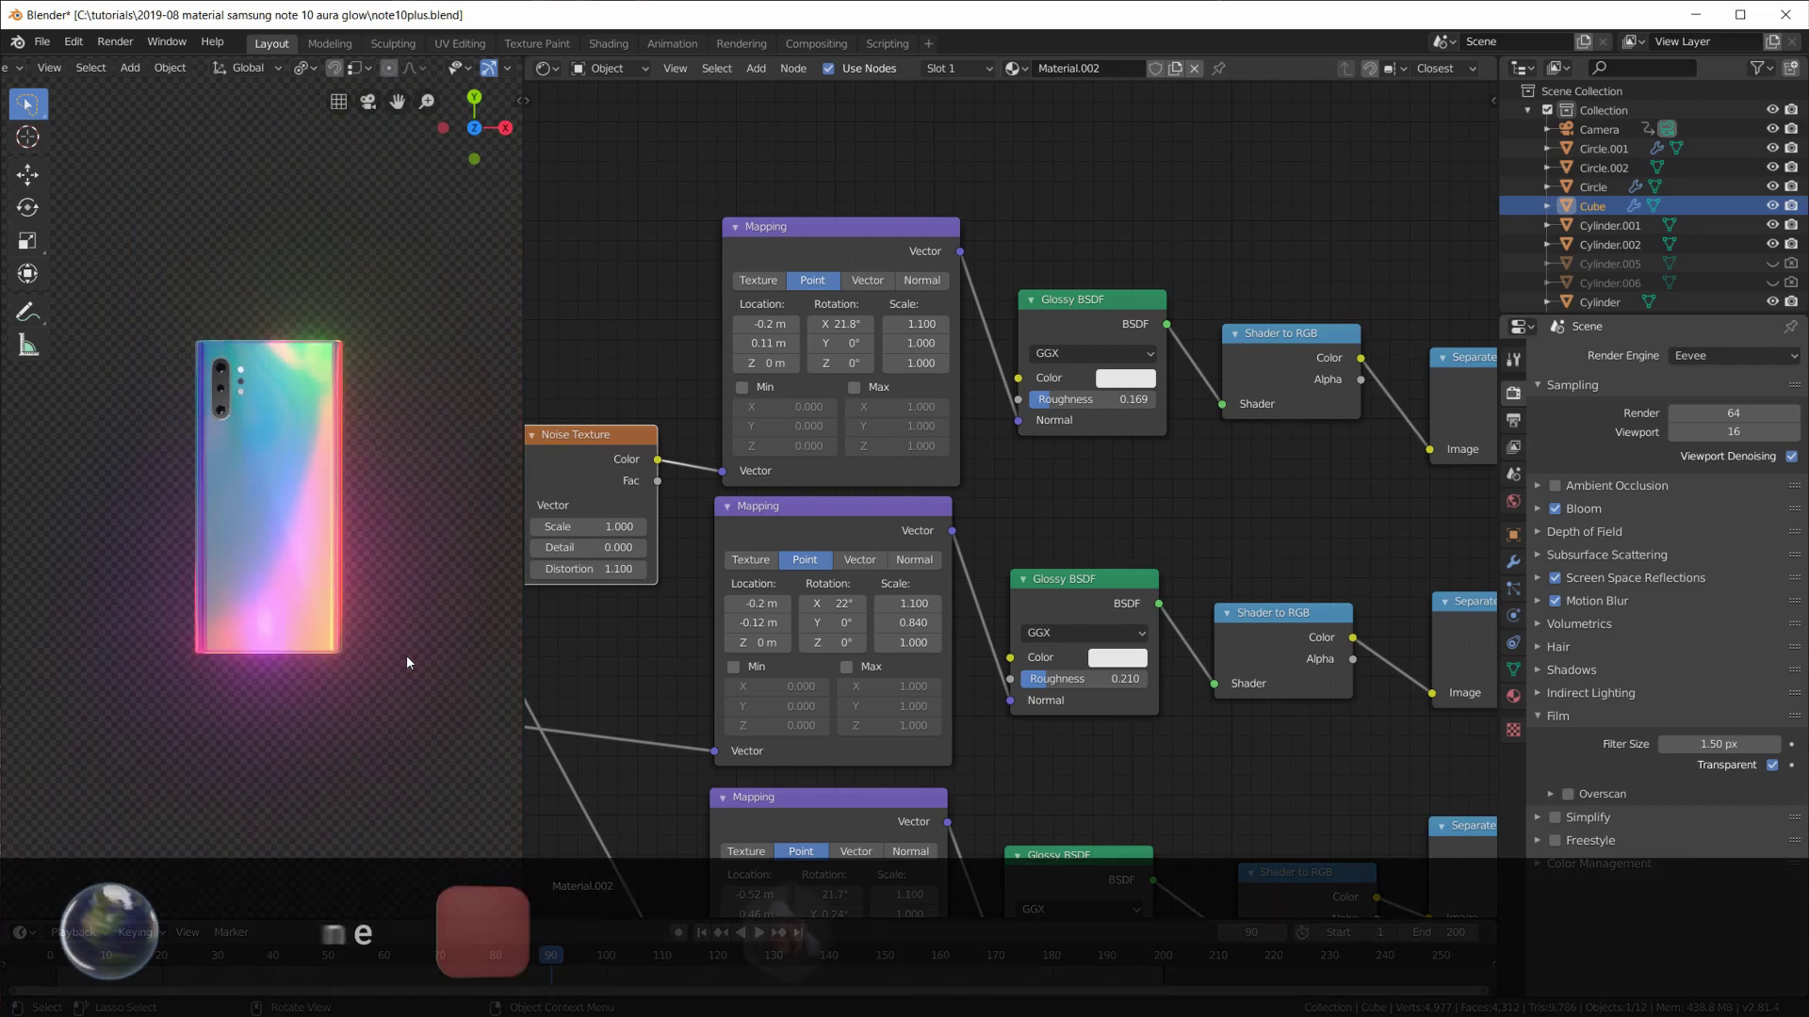
{"action": "scroll", "coordinate": [406, 653], "scroll_direction": "up", "scroll_amount": 3}
{"action": "mouse_move", "coordinate": [406, 654]}
{"action": "middle_mouse_down"}
{"action": "mouse_move", "coordinate": [463, 539]}
{"action": "mouse_move", "coordinate": [425, 579]}
{"action": "middle_mouse_up"}
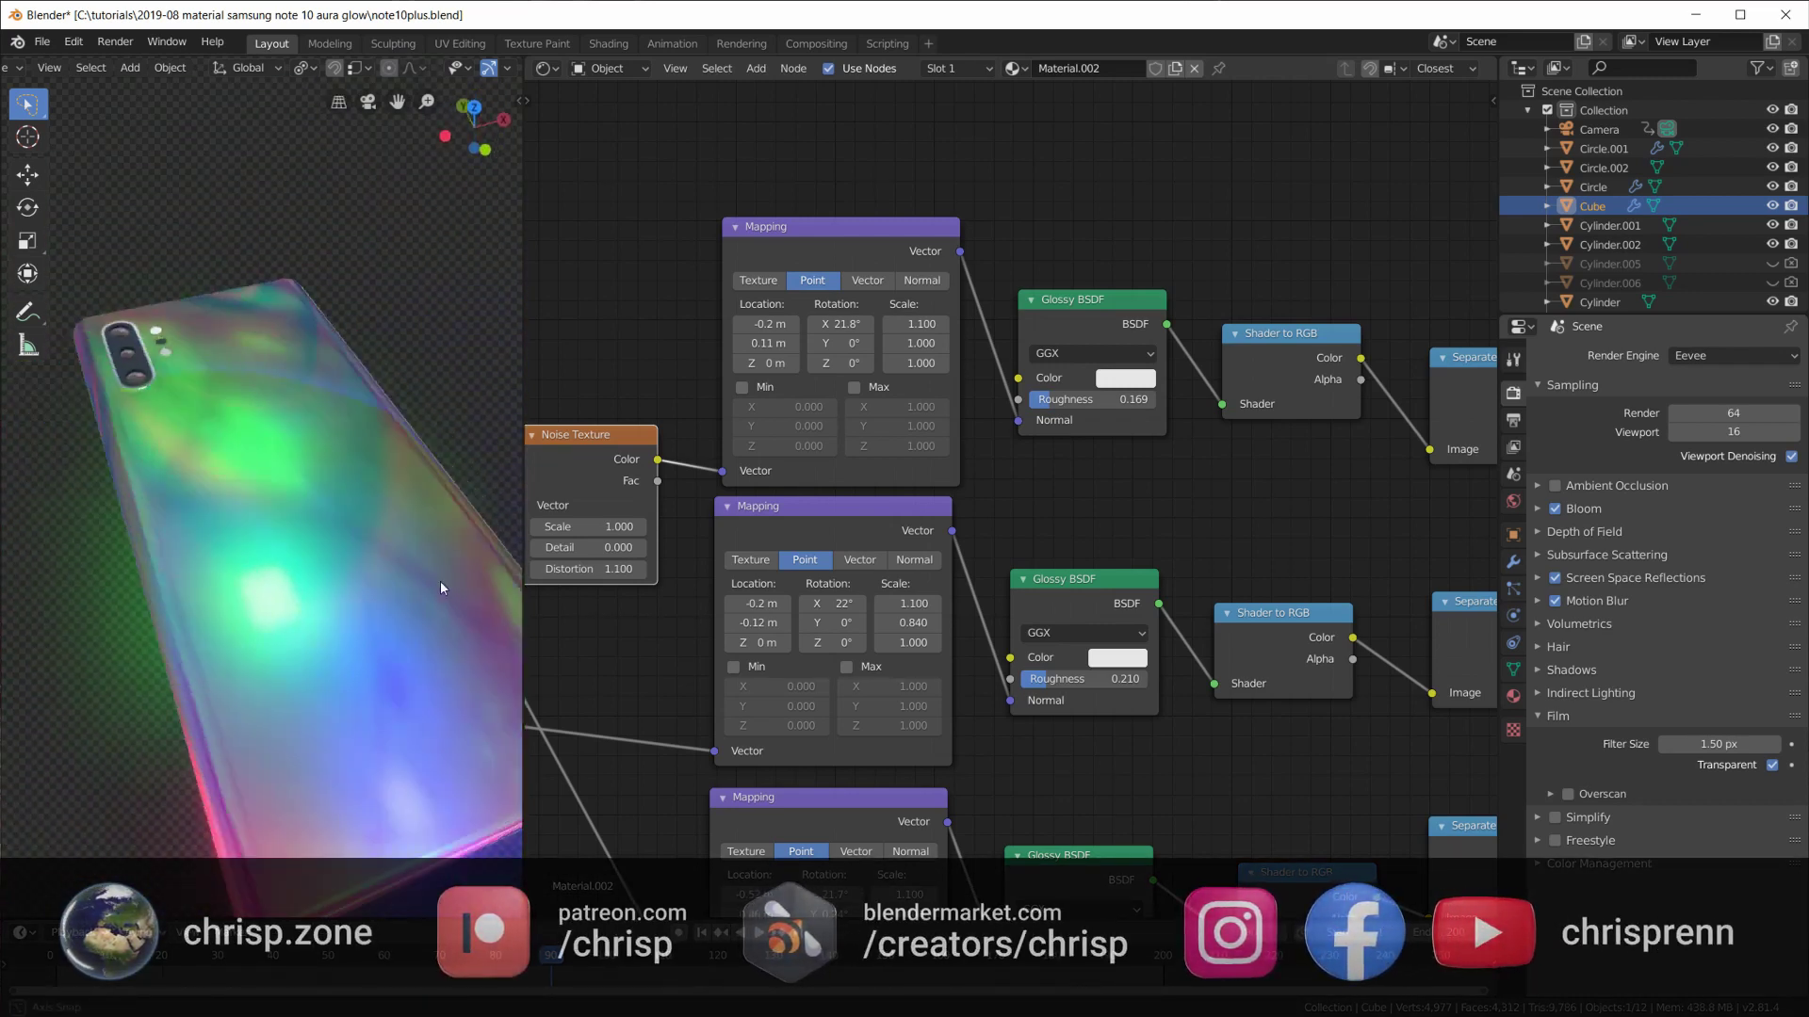
{"action": "middle_click_drag", "start_coordinate": [425, 579], "coordinate": [383, 670]}
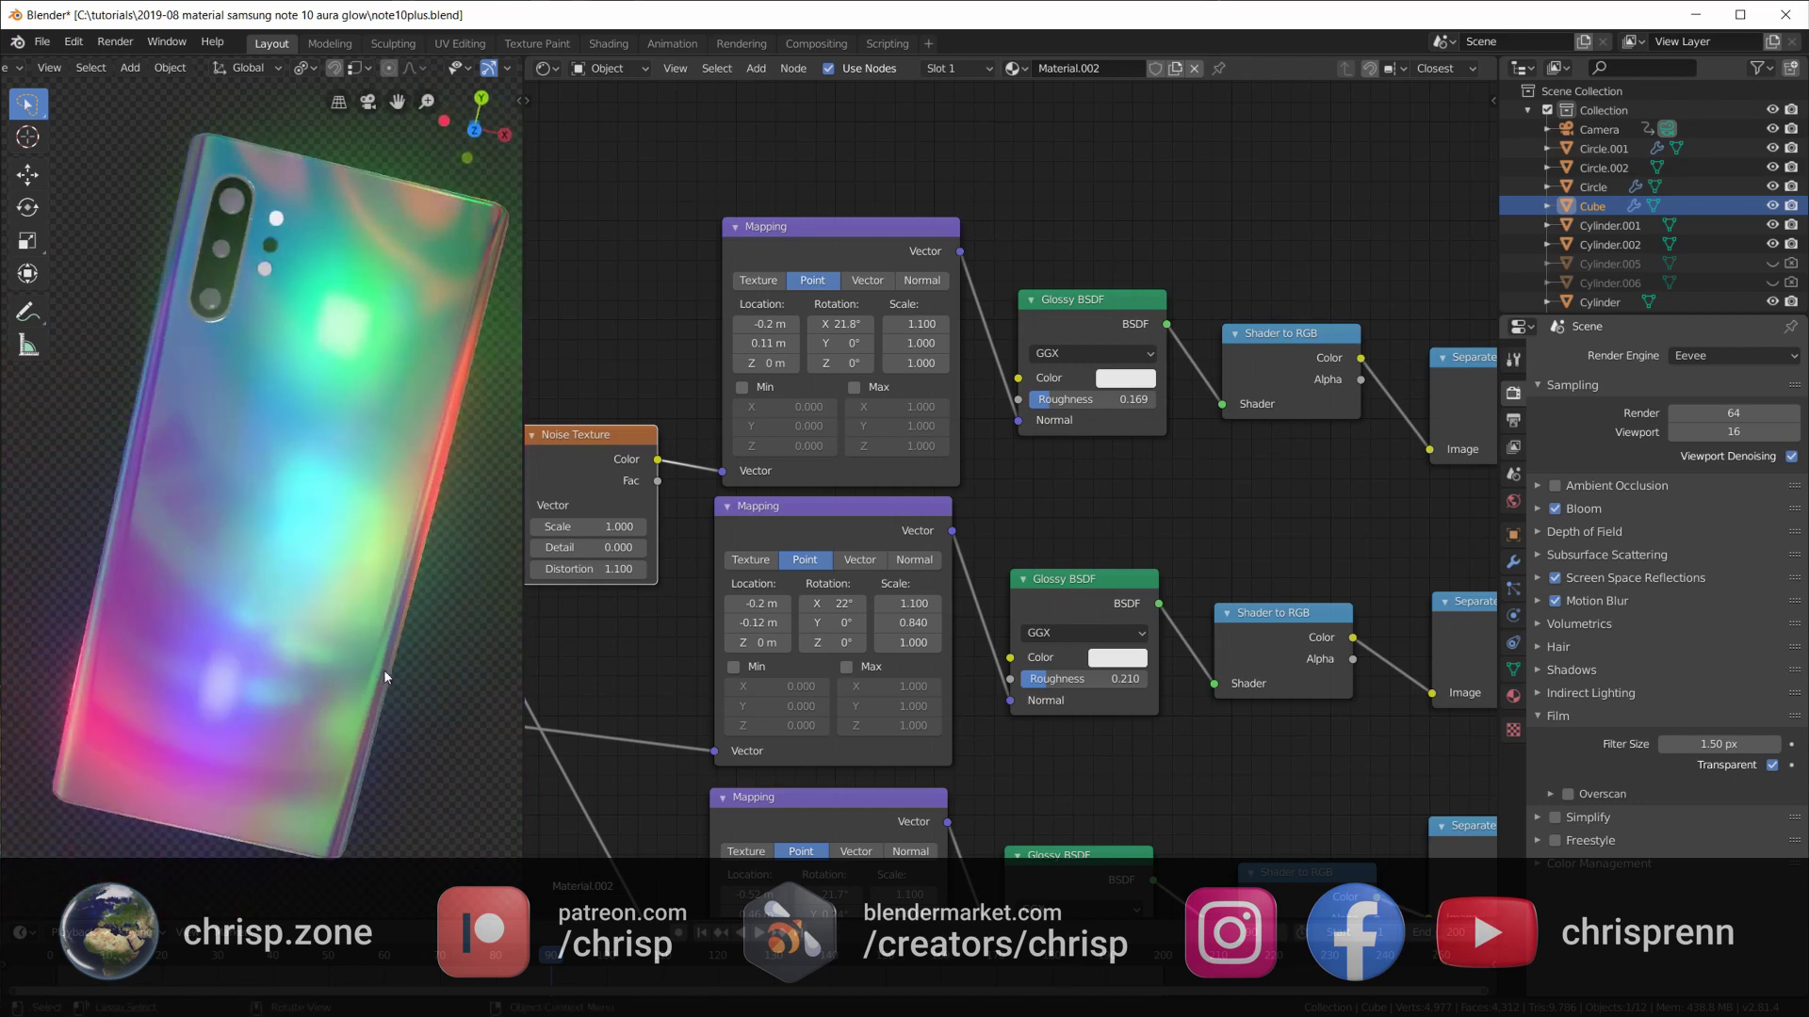
{"action": "key", "text": "KP_7"}
{"action": "scroll", "coordinate": [362, 662], "scroll_direction": "down", "scroll_amount": 3}
{"action": "mouse_move", "coordinate": [1076, 646]}
{"action": "middle_mouse_down"}
{"action": "mouse_move", "coordinate": [606, 453]}
{"action": "mouse_move", "coordinate": [986, 513]}
{"action": "middle_mouse_up"}
{"action": "scroll", "coordinate": [1122, 533], "scroll_direction": "down", "scroll_amount": 3}
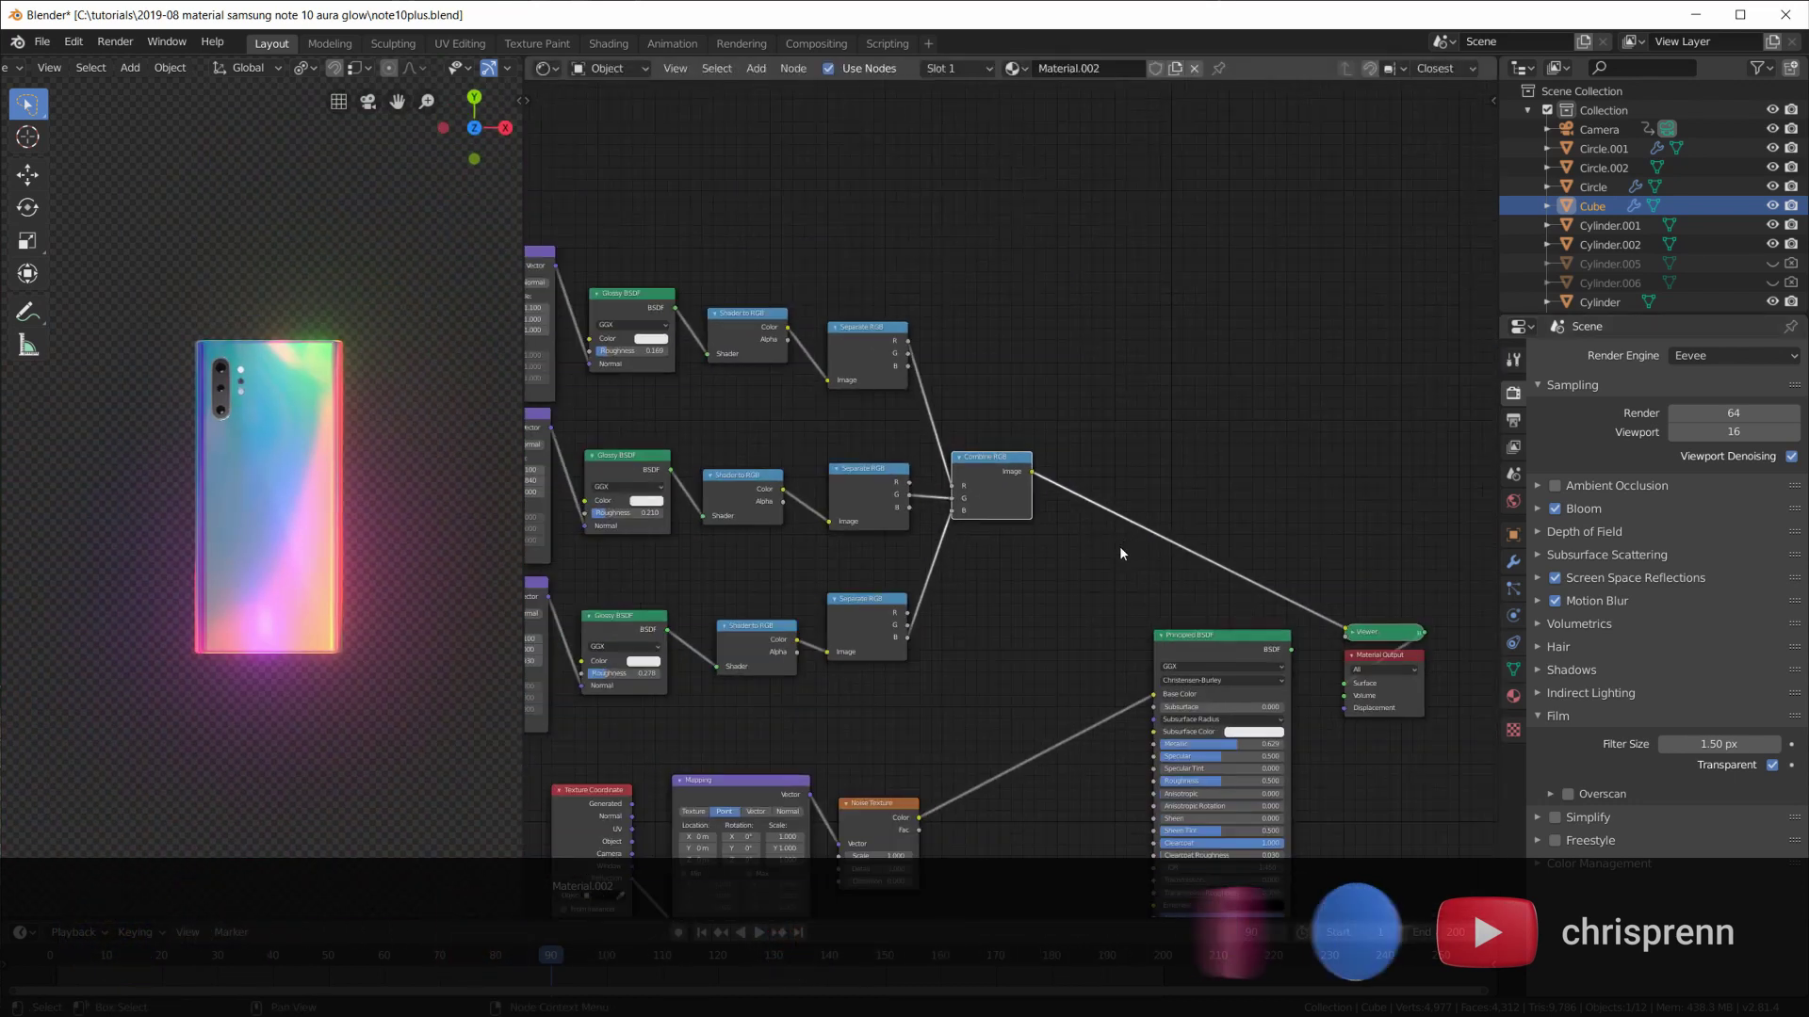
{"action": "middle_click_drag", "start_coordinate": [1116, 561], "coordinate": [1069, 496]}
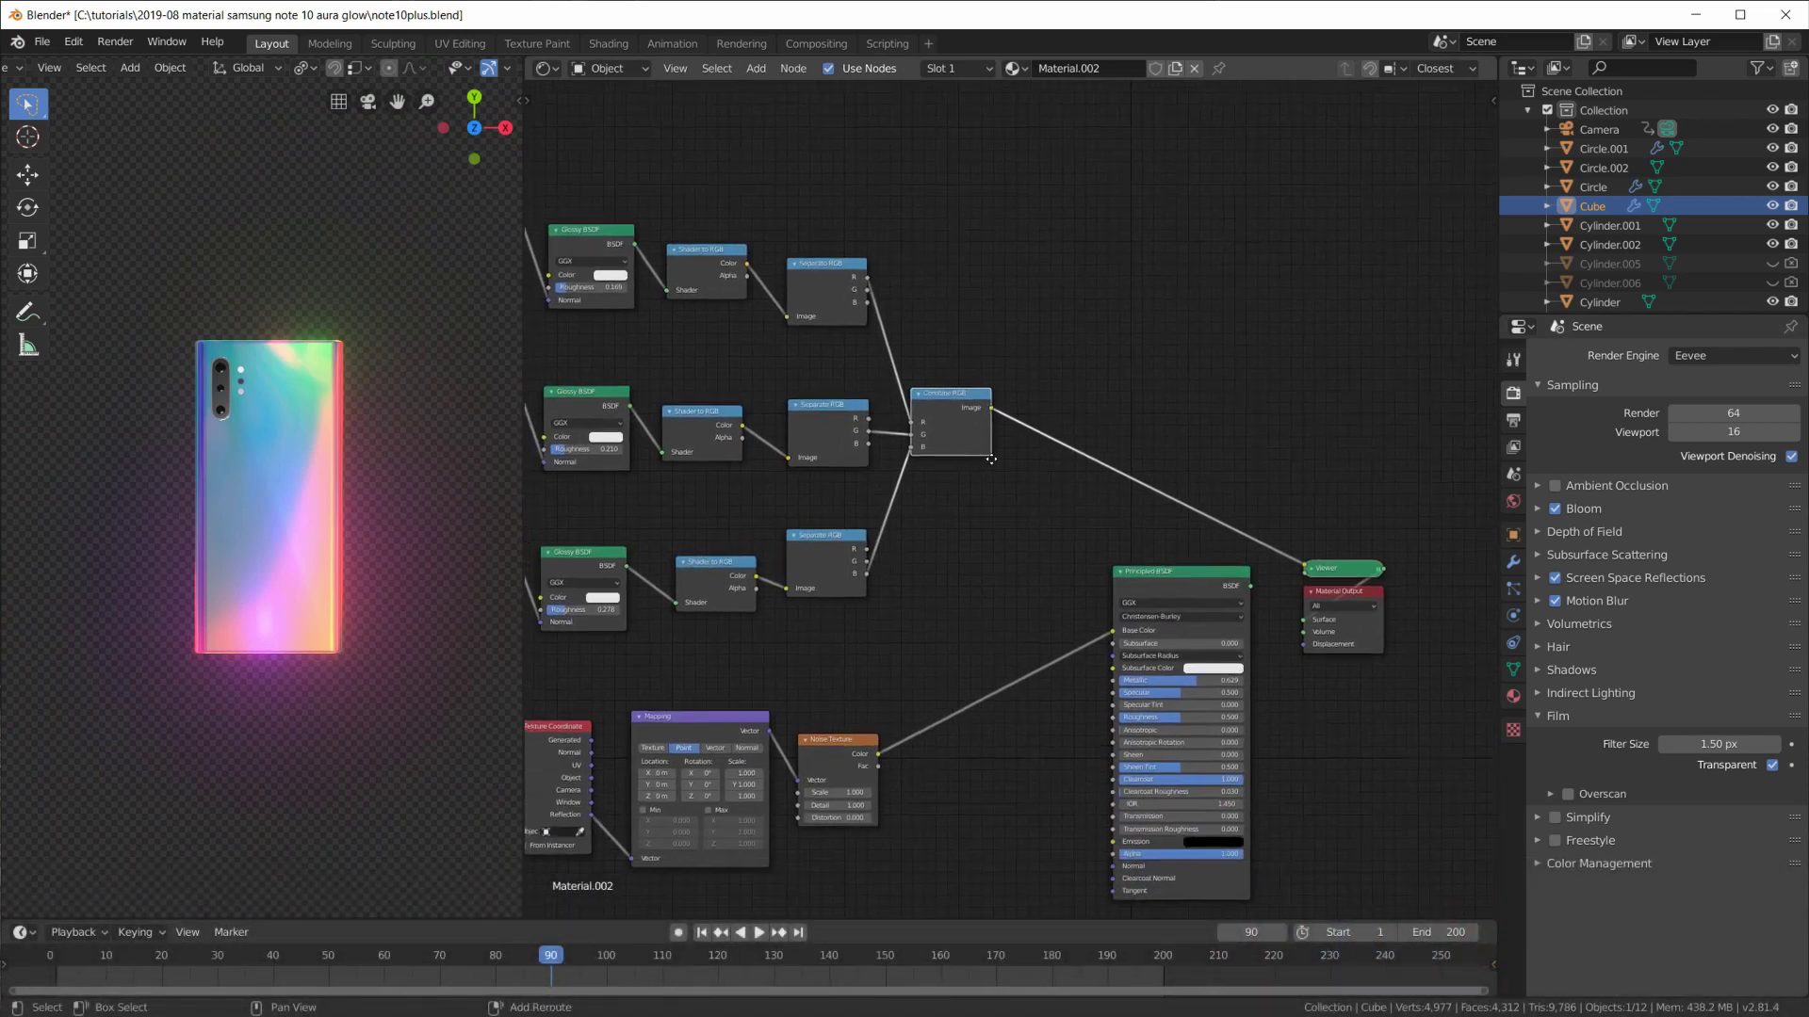
{"action": "mouse_move", "coordinate": [930, 423]}
{"action": "middle_mouse_down"}
{"action": "mouse_move", "coordinate": [1287, 529]}
{"action": "mouse_move", "coordinate": [904, 466]}
{"action": "middle_mouse_up"}
{"action": "scroll", "coordinate": [1287, 528], "scroll_direction": "up", "scroll_amount": 3}
{"action": "left_click", "coordinate": [1288, 529], "text": "ctrl+shift"}
{"action": "scroll", "coordinate": [904, 467], "scroll_direction": "up", "scroll_amount": 1}
{"action": "mouse_move", "coordinate": [324, 483]}
{"action": "middle_mouse_down"}
{"action": "mouse_move", "coordinate": [297, 484]}
{"action": "mouse_move", "coordinate": [348, 588]}
{"action": "mouse_move", "coordinate": [436, 492]}
{"action": "mouse_move", "coordinate": [303, 523]}
{"action": "middle_mouse_up"}
{"action": "scroll", "coordinate": [322, 482], "scroll_direction": "up", "scroll_amount": 2}
{"action": "scroll", "coordinate": [1032, 528], "scroll_direction": "down", "scroll_amount": 1}
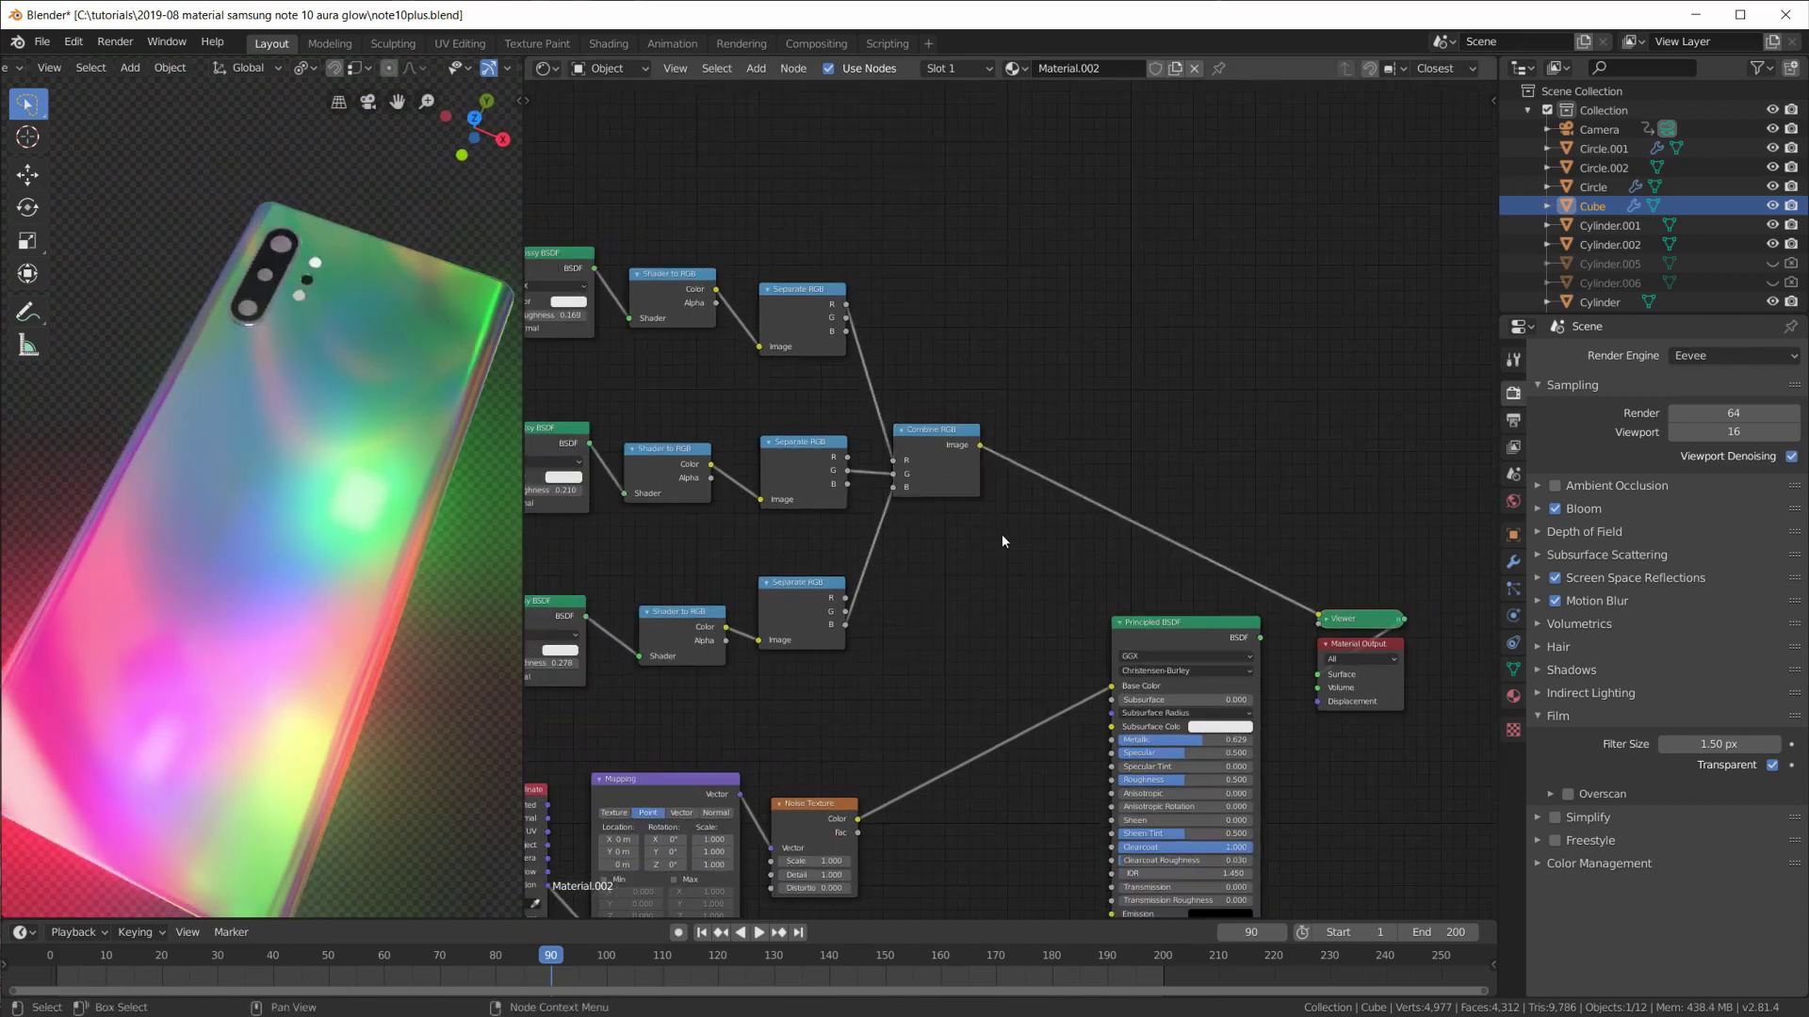
Insert a MixRGB node into the Combine RGB–Viewer link.
{"action": "key", "text": "shift+a"}
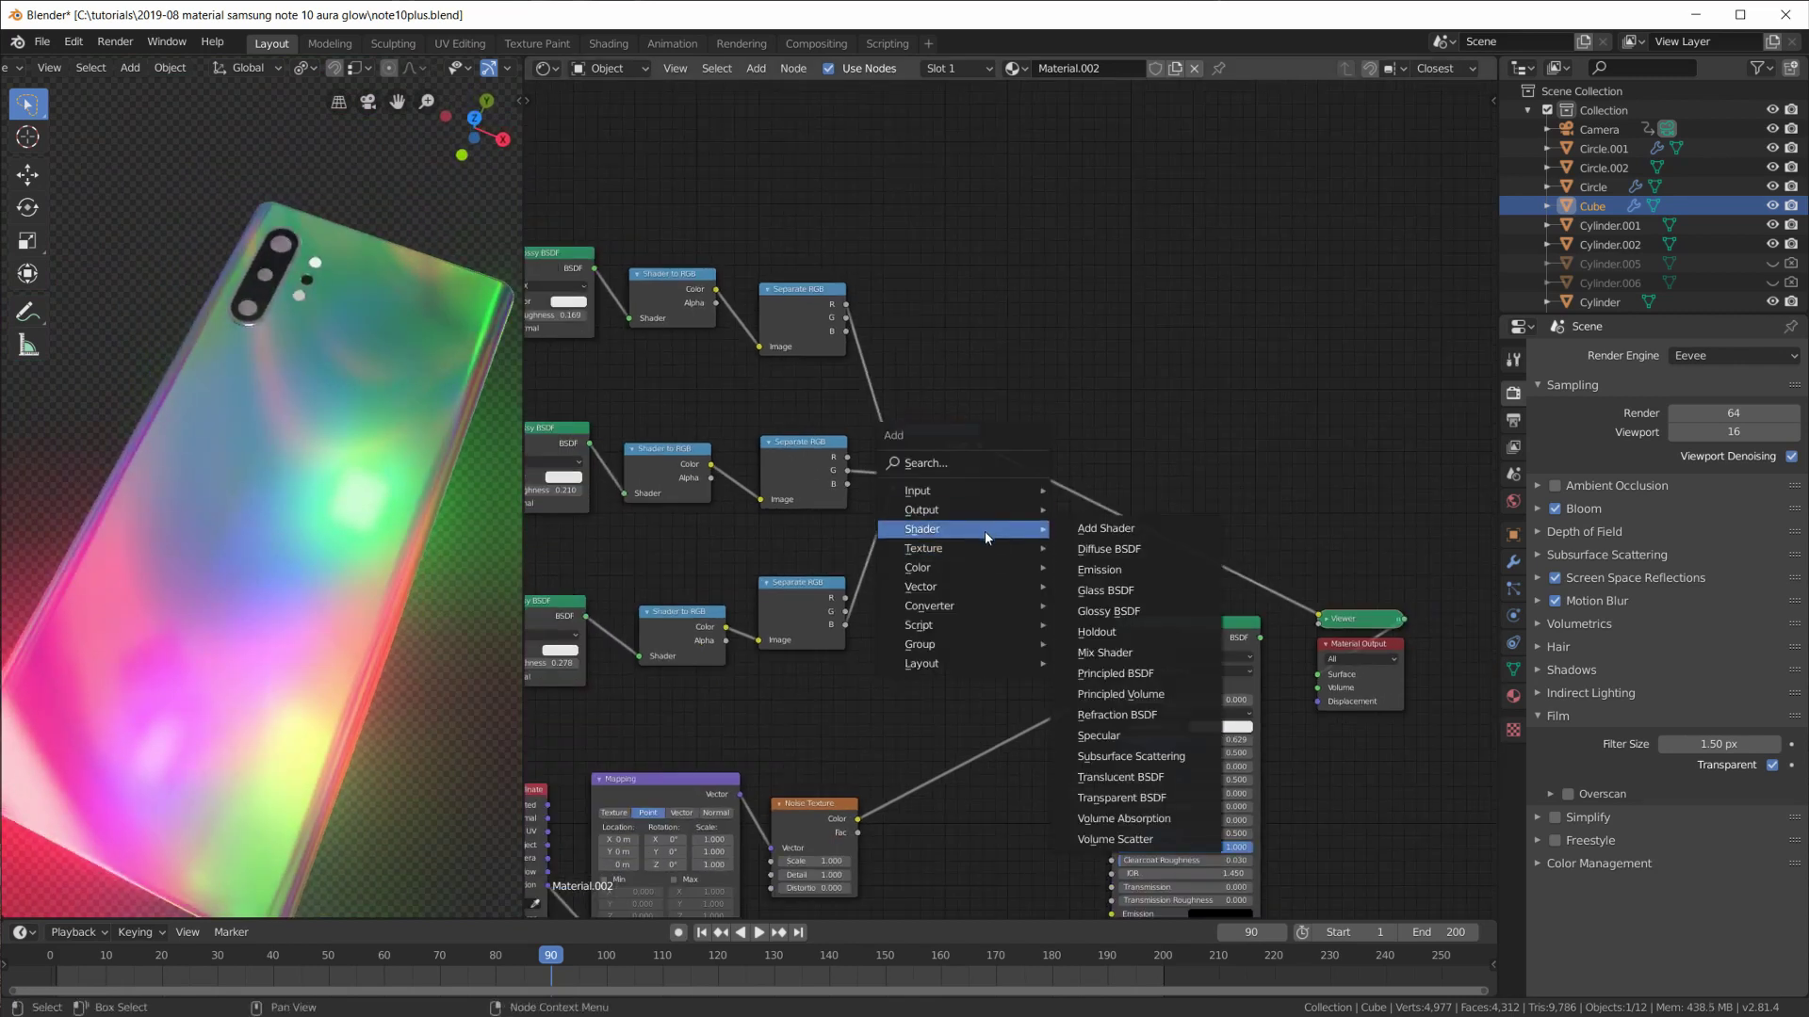
{"action": "mouse_move", "coordinate": [919, 566]}
{"action": "left_click", "coordinate": [1117, 671]}
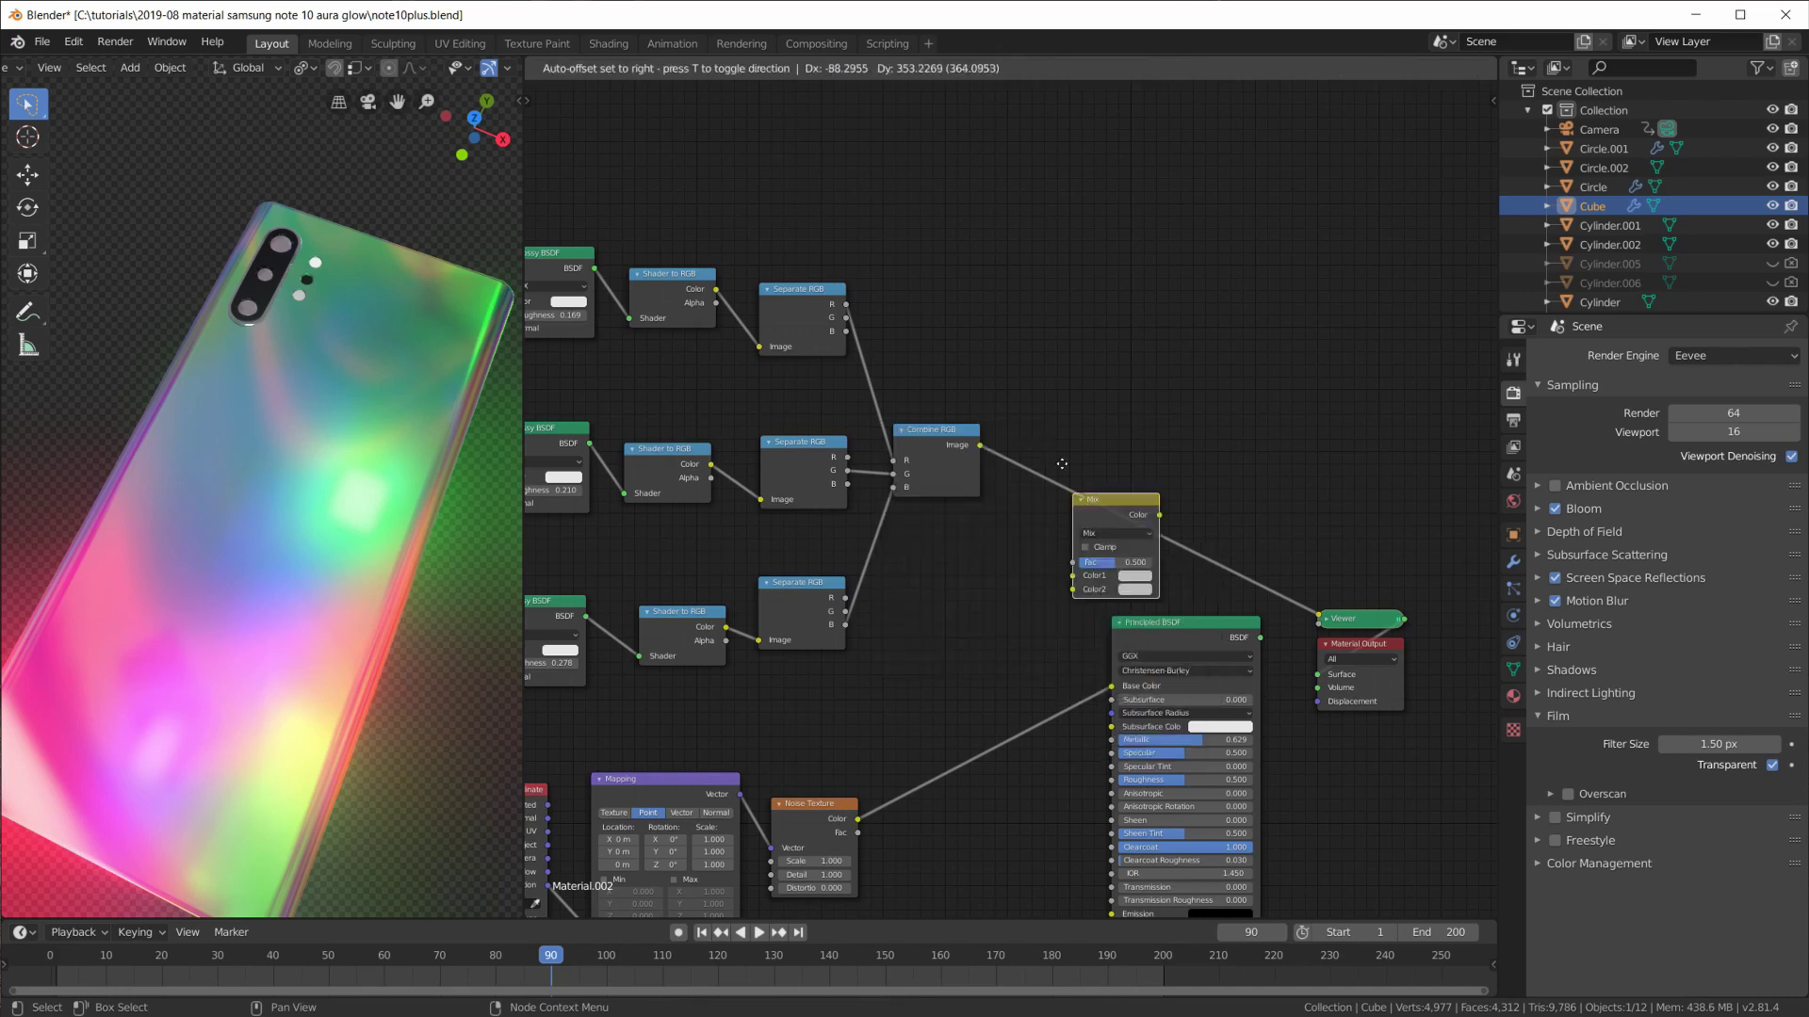
{"action": "left_click", "coordinate": [1064, 416]}
{"action": "scroll", "coordinate": [1065, 413], "scroll_direction": "up", "scroll_amount": 3}
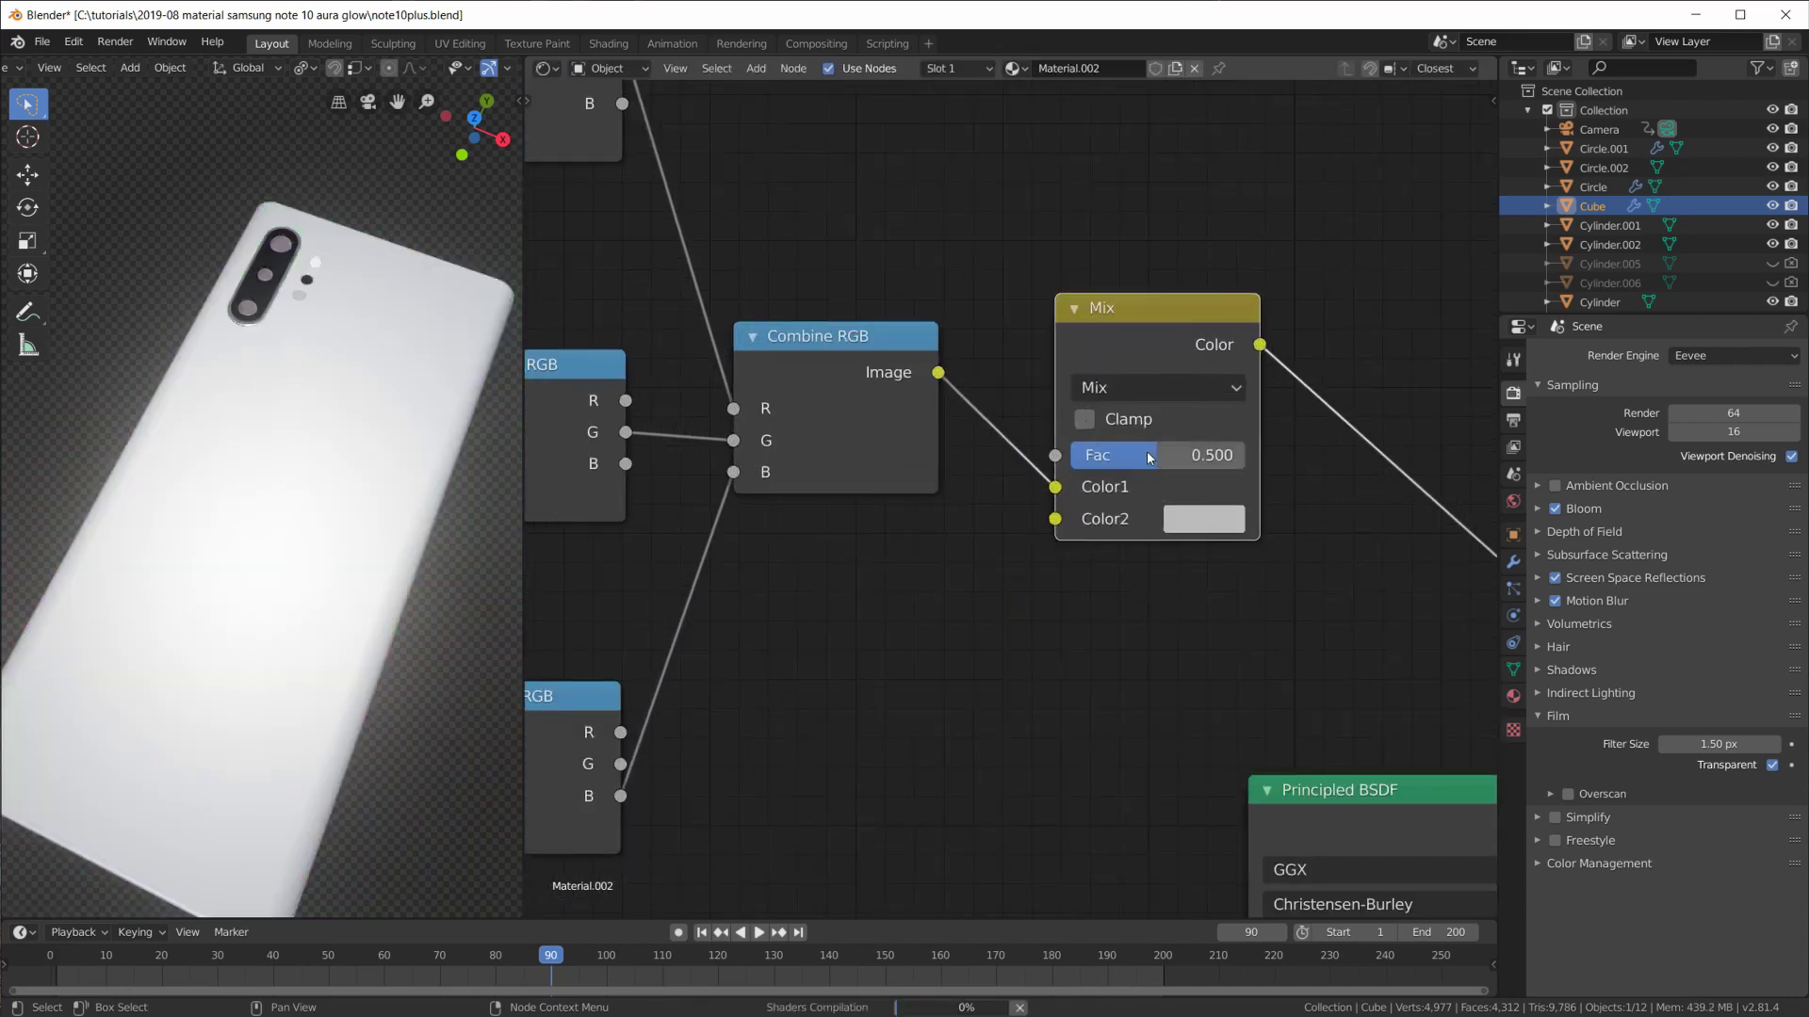
Set the Mix node's Color2 to bright orange and lower Fac to about 0.33.
{"action": "left_click", "coordinate": [1190, 518]}
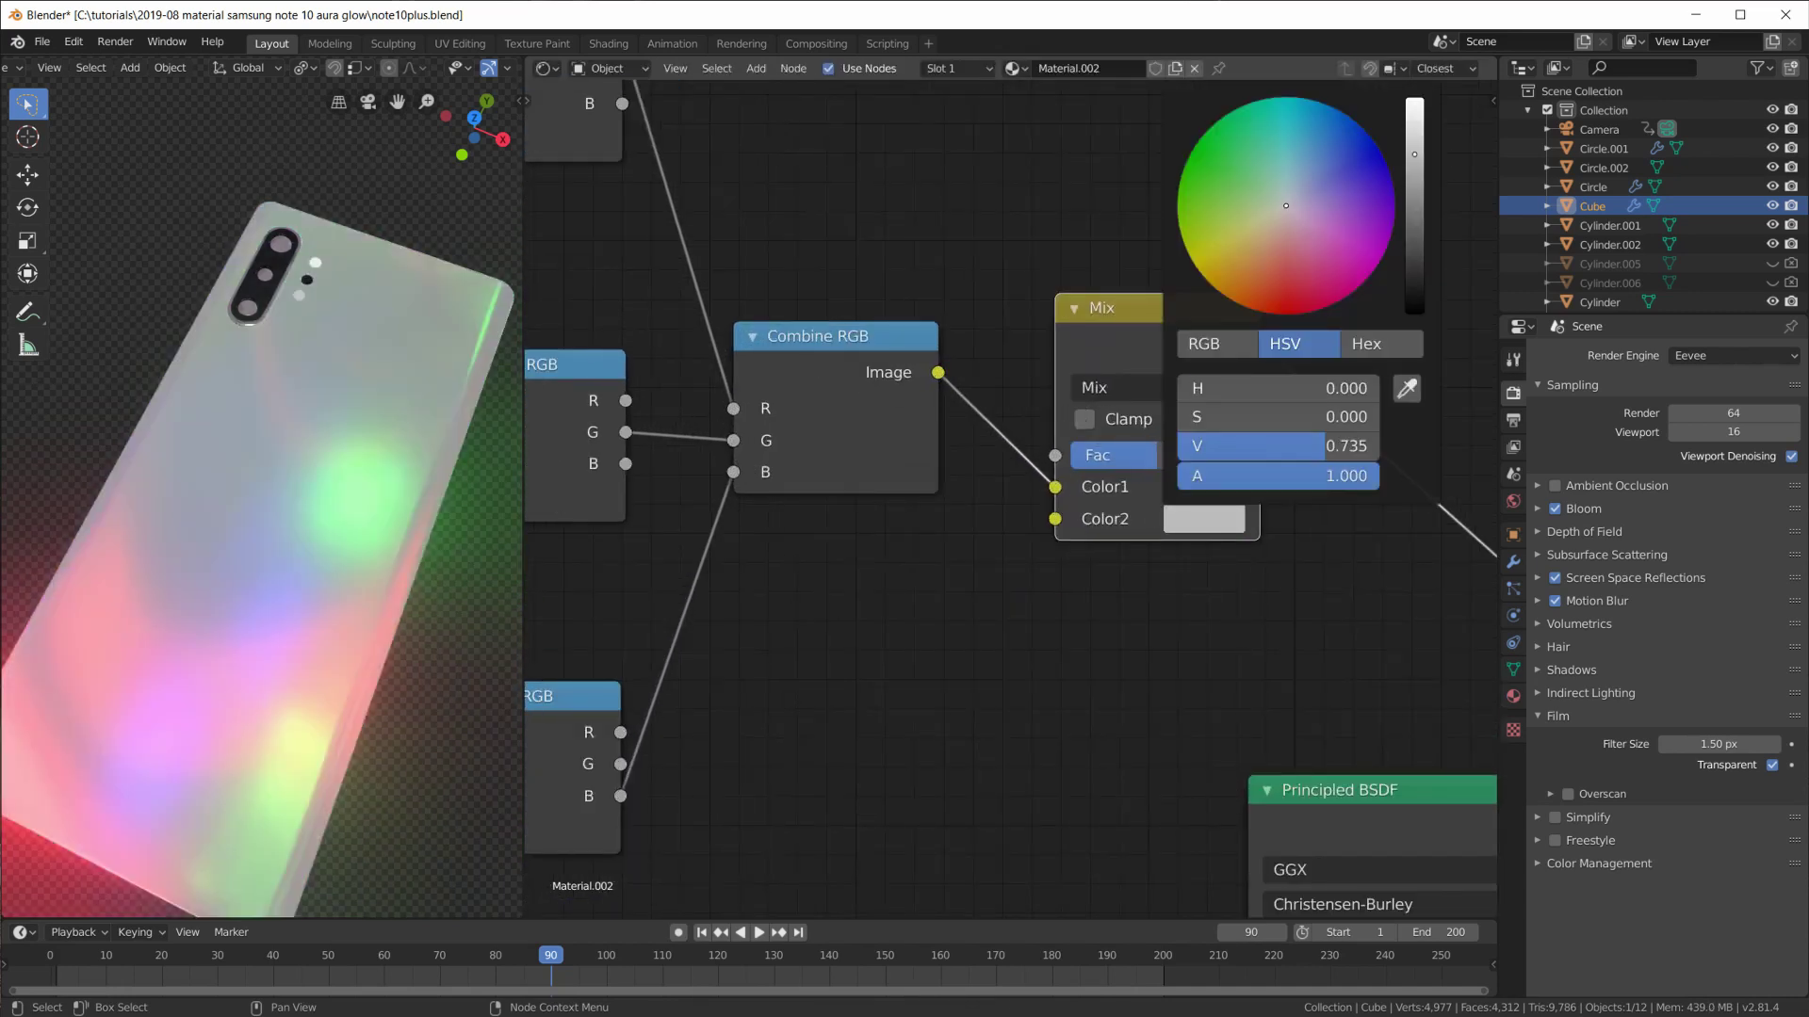
{"action": "left_click_drag", "start_coordinate": [1260, 256], "coordinate": [1248, 283]}
{"action": "left_click", "coordinate": [1424, 113]}
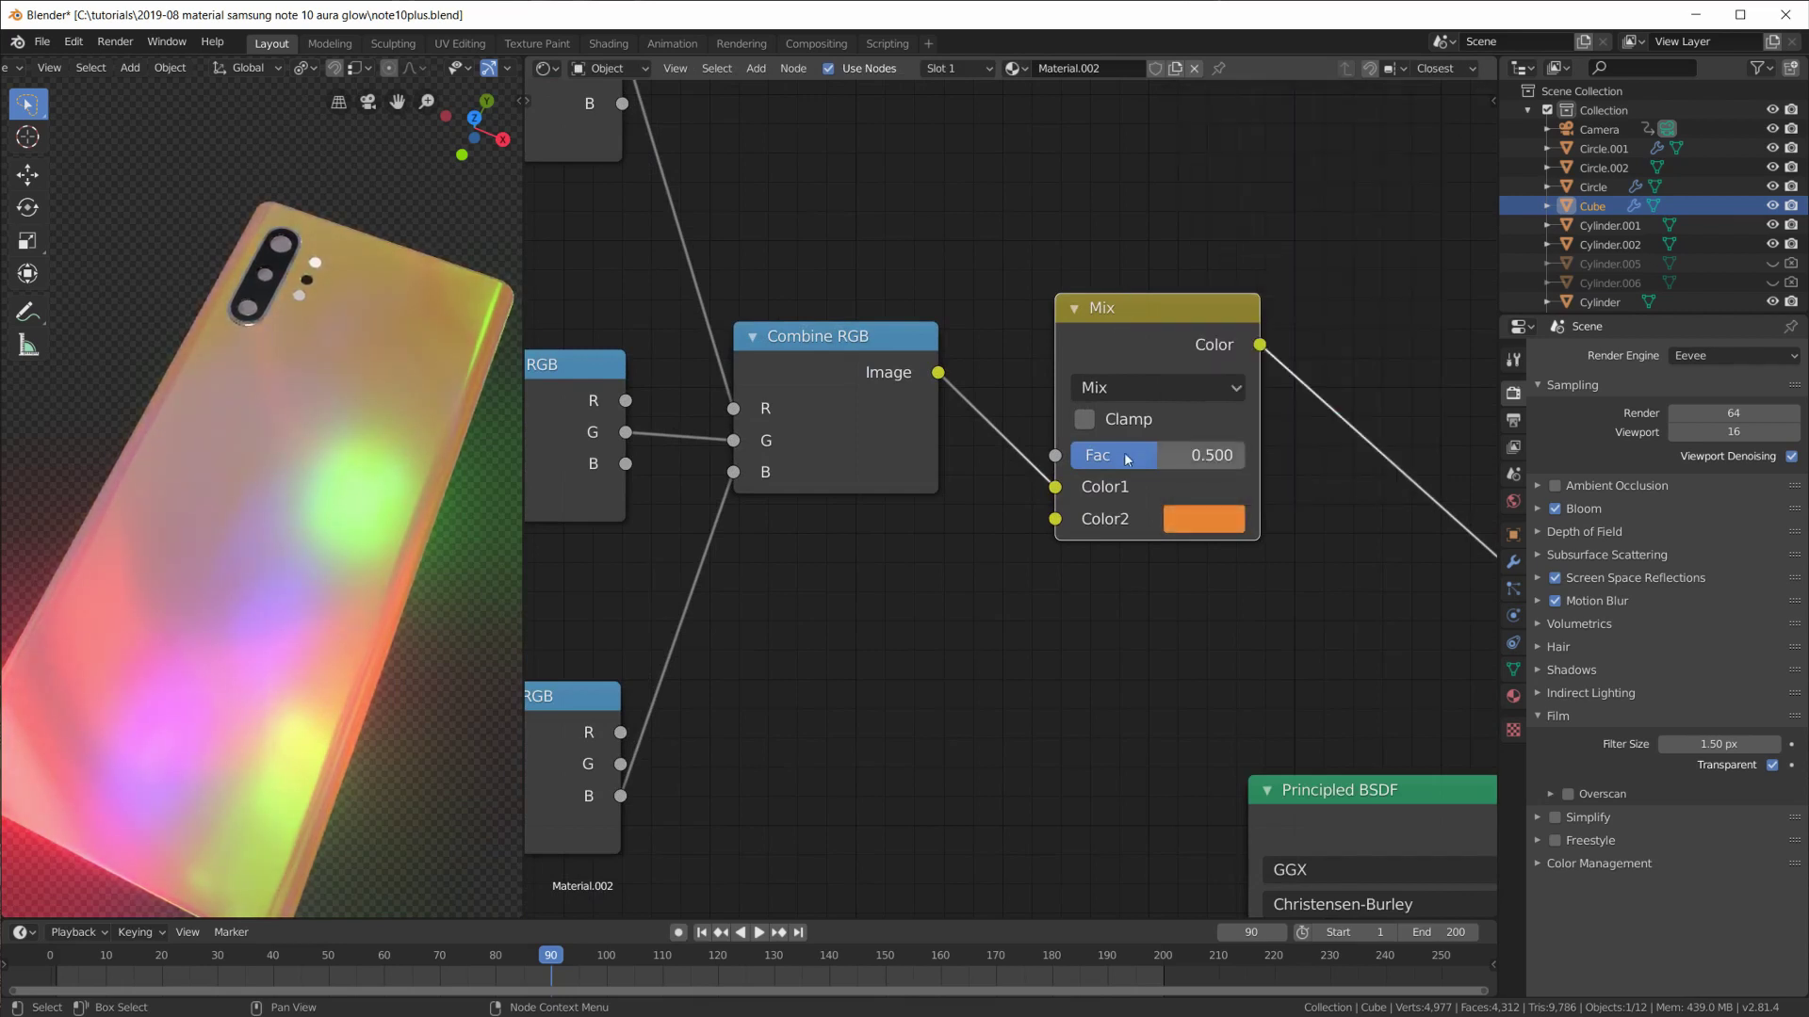
{"action": "left_click_drag", "start_coordinate": [1159, 455], "coordinate": [1125, 455]}
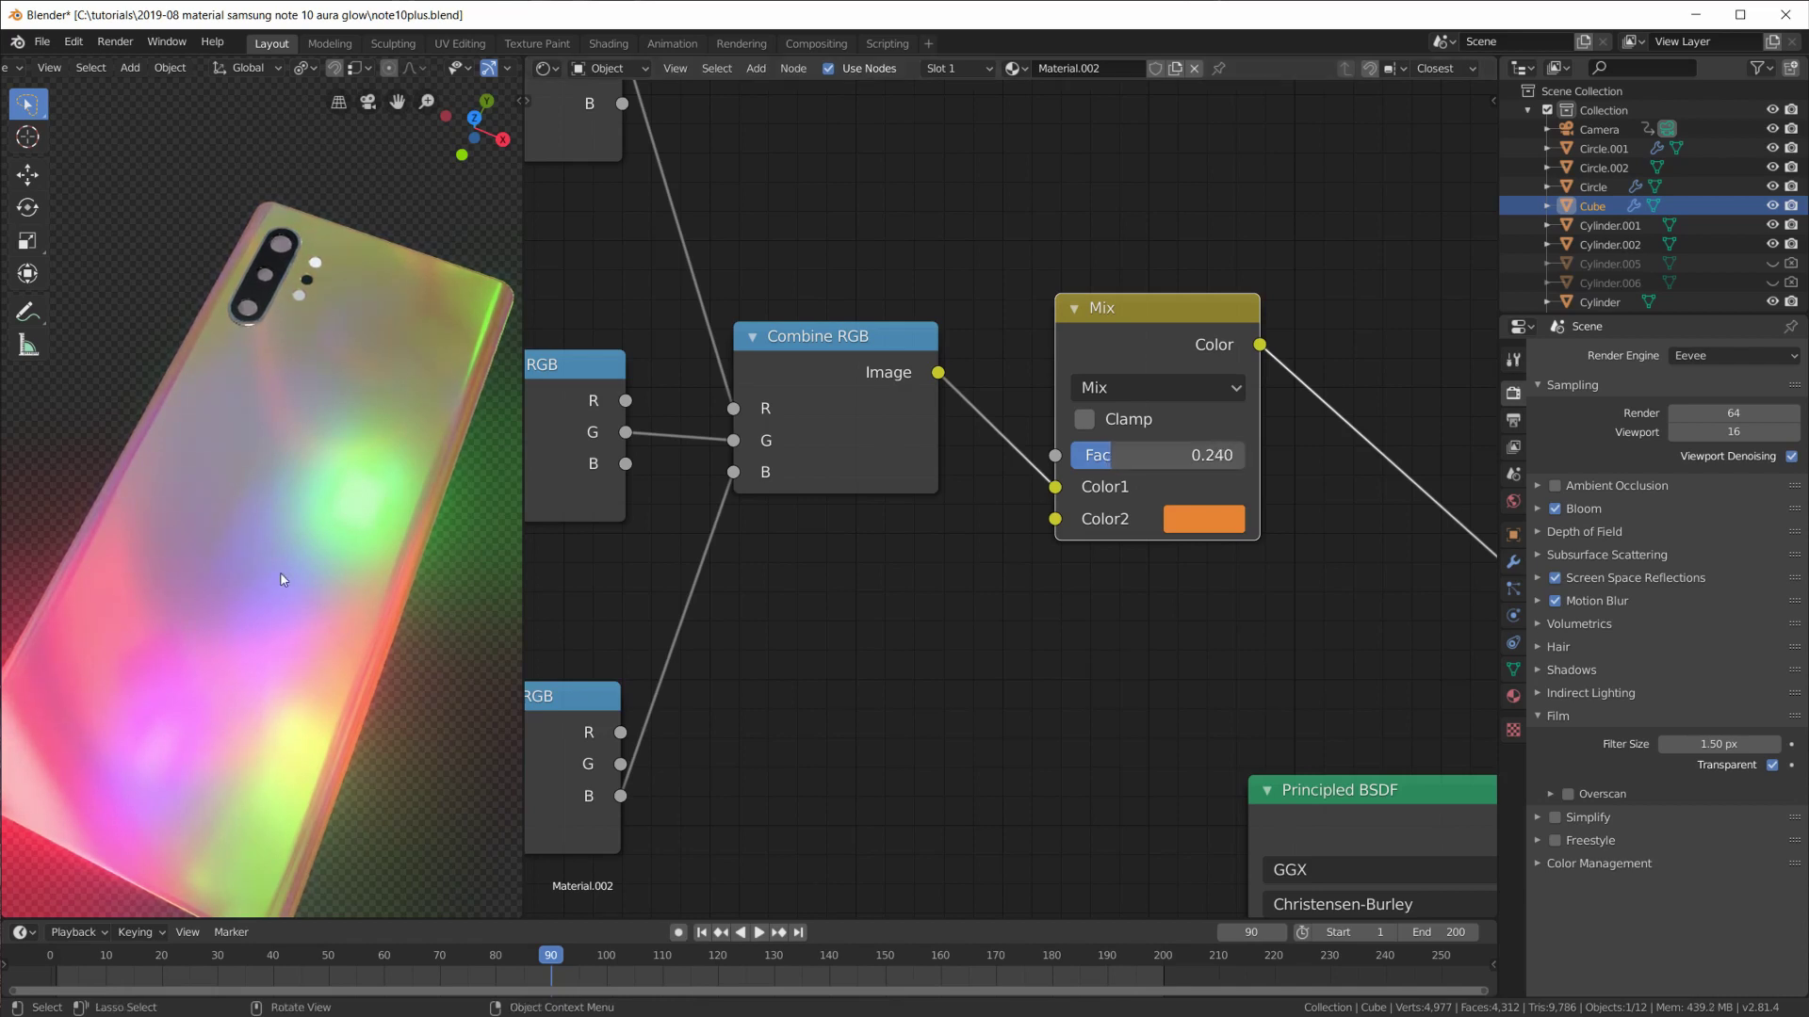
Fine-tune the orange colour's brightness and orbit the phone upright.
{"action": "mouse_move", "coordinate": [281, 575]}
{"action": "middle_mouse_down"}
{"action": "mouse_move", "coordinate": [300, 661]}
{"action": "mouse_move", "coordinate": [367, 637]}
{"action": "middle_mouse_up"}
{"action": "left_click", "coordinate": [1198, 519]}
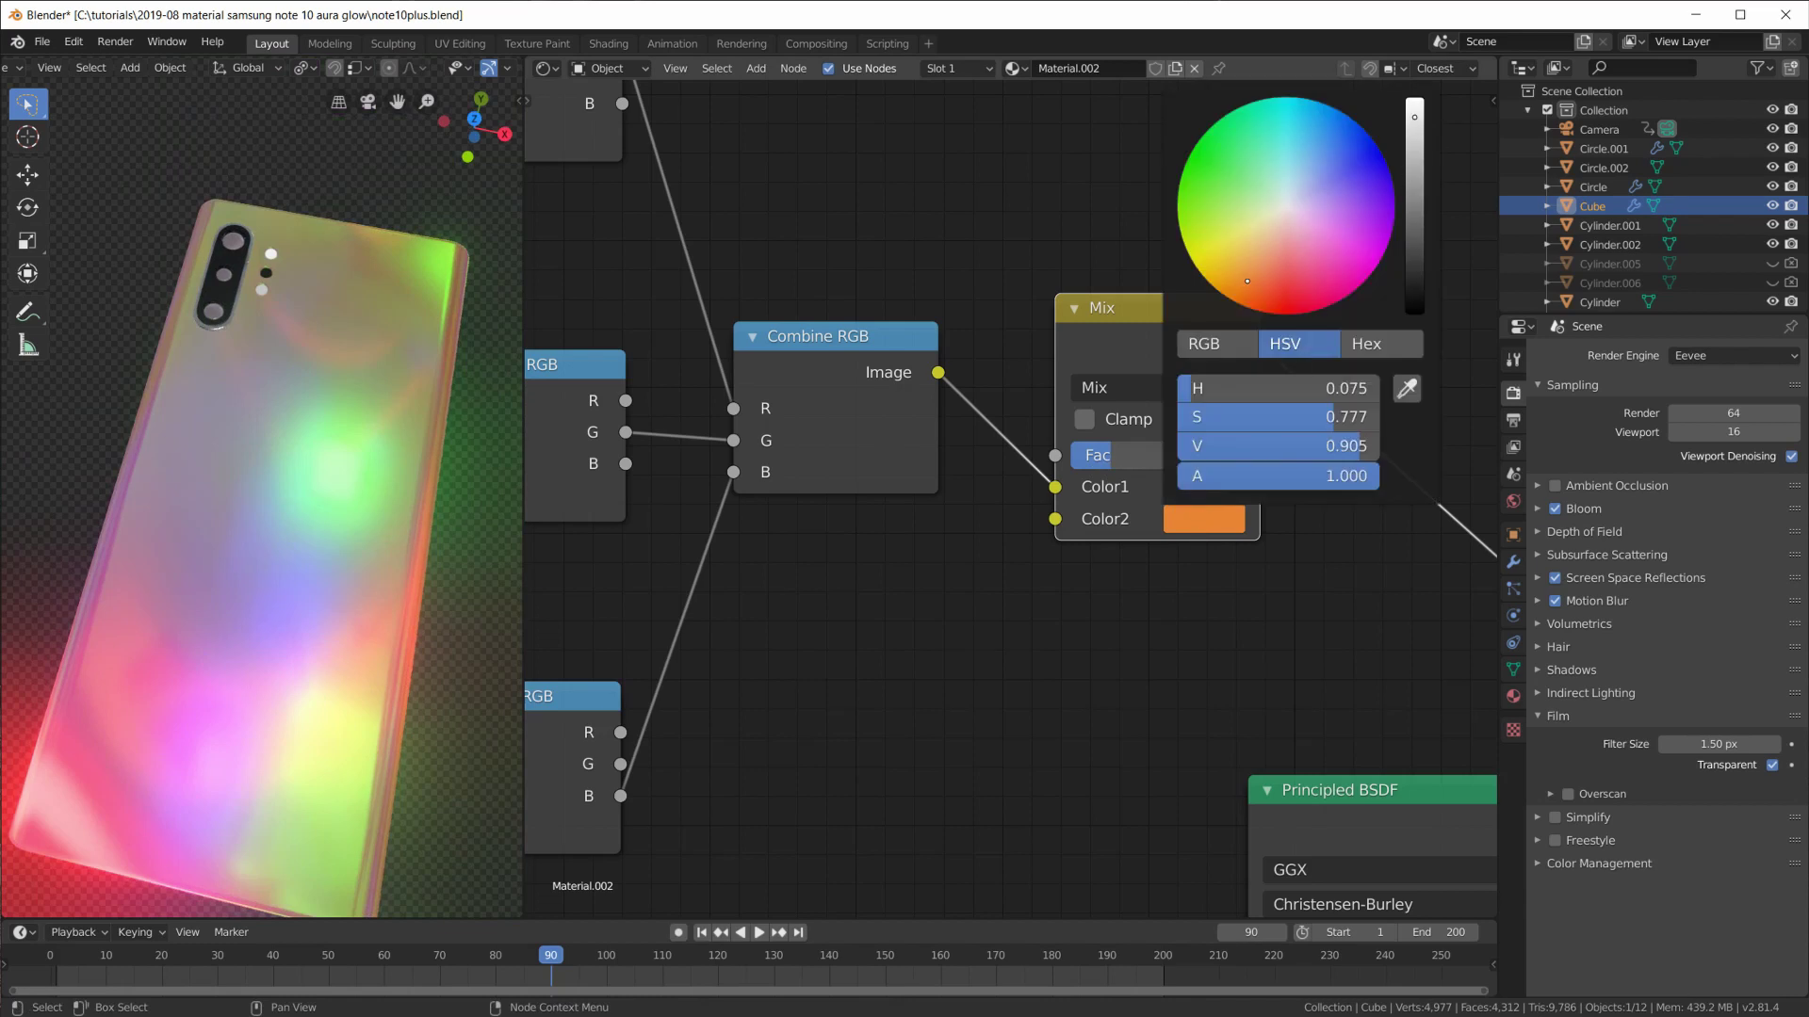
{"action": "left_click_drag", "start_coordinate": [1280, 445], "coordinate": [1328, 446]}
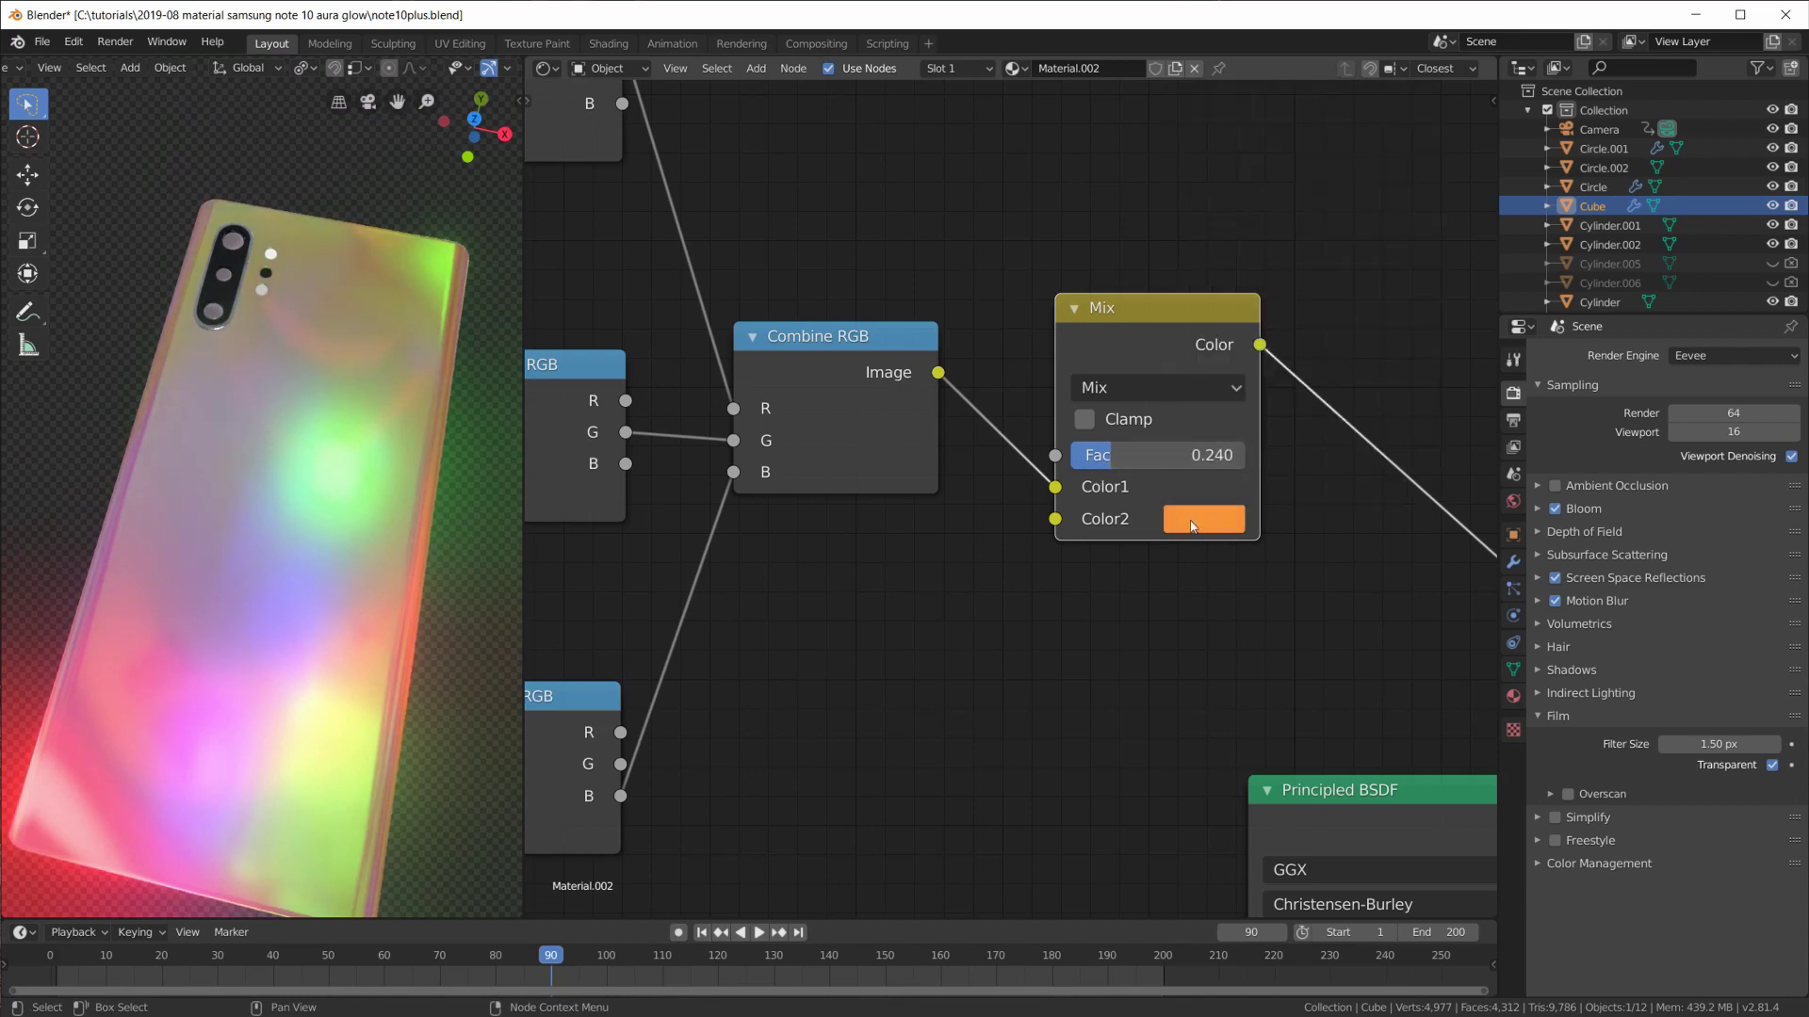
{"action": "left_click", "coordinate": [250, 614]}
{"action": "mouse_move", "coordinate": [250, 613]}
{"action": "middle_mouse_down"}
{"action": "mouse_move", "coordinate": [347, 524]}
{"action": "mouse_move", "coordinate": [240, 591]}
{"action": "mouse_move", "coordinate": [260, 579]}
{"action": "middle_mouse_up"}
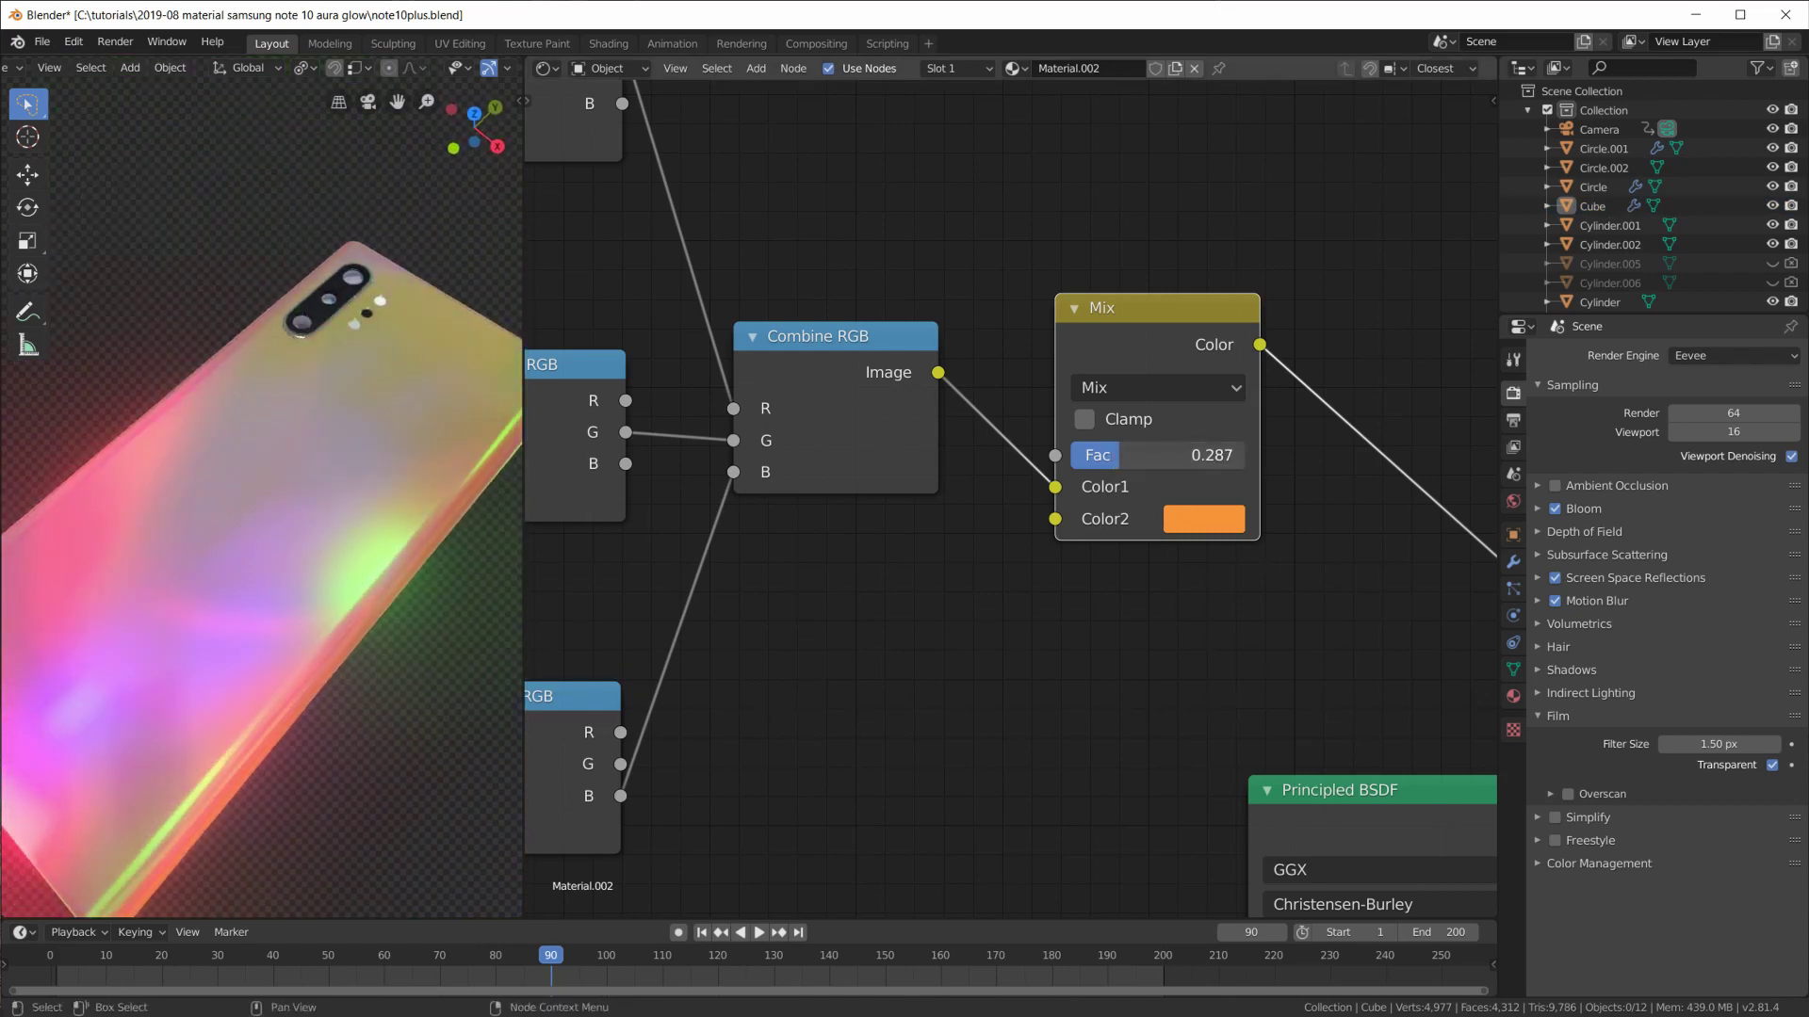
{"action": "mouse_move", "coordinate": [315, 688]}
{"action": "middle_mouse_down"}
{"action": "mouse_move", "coordinate": [392, 575]}
{"action": "mouse_move", "coordinate": [425, 594]}
{"action": "middle_mouse_up"}
{"action": "scroll", "coordinate": [387, 626], "scroll_direction": "down", "scroll_amount": 3}
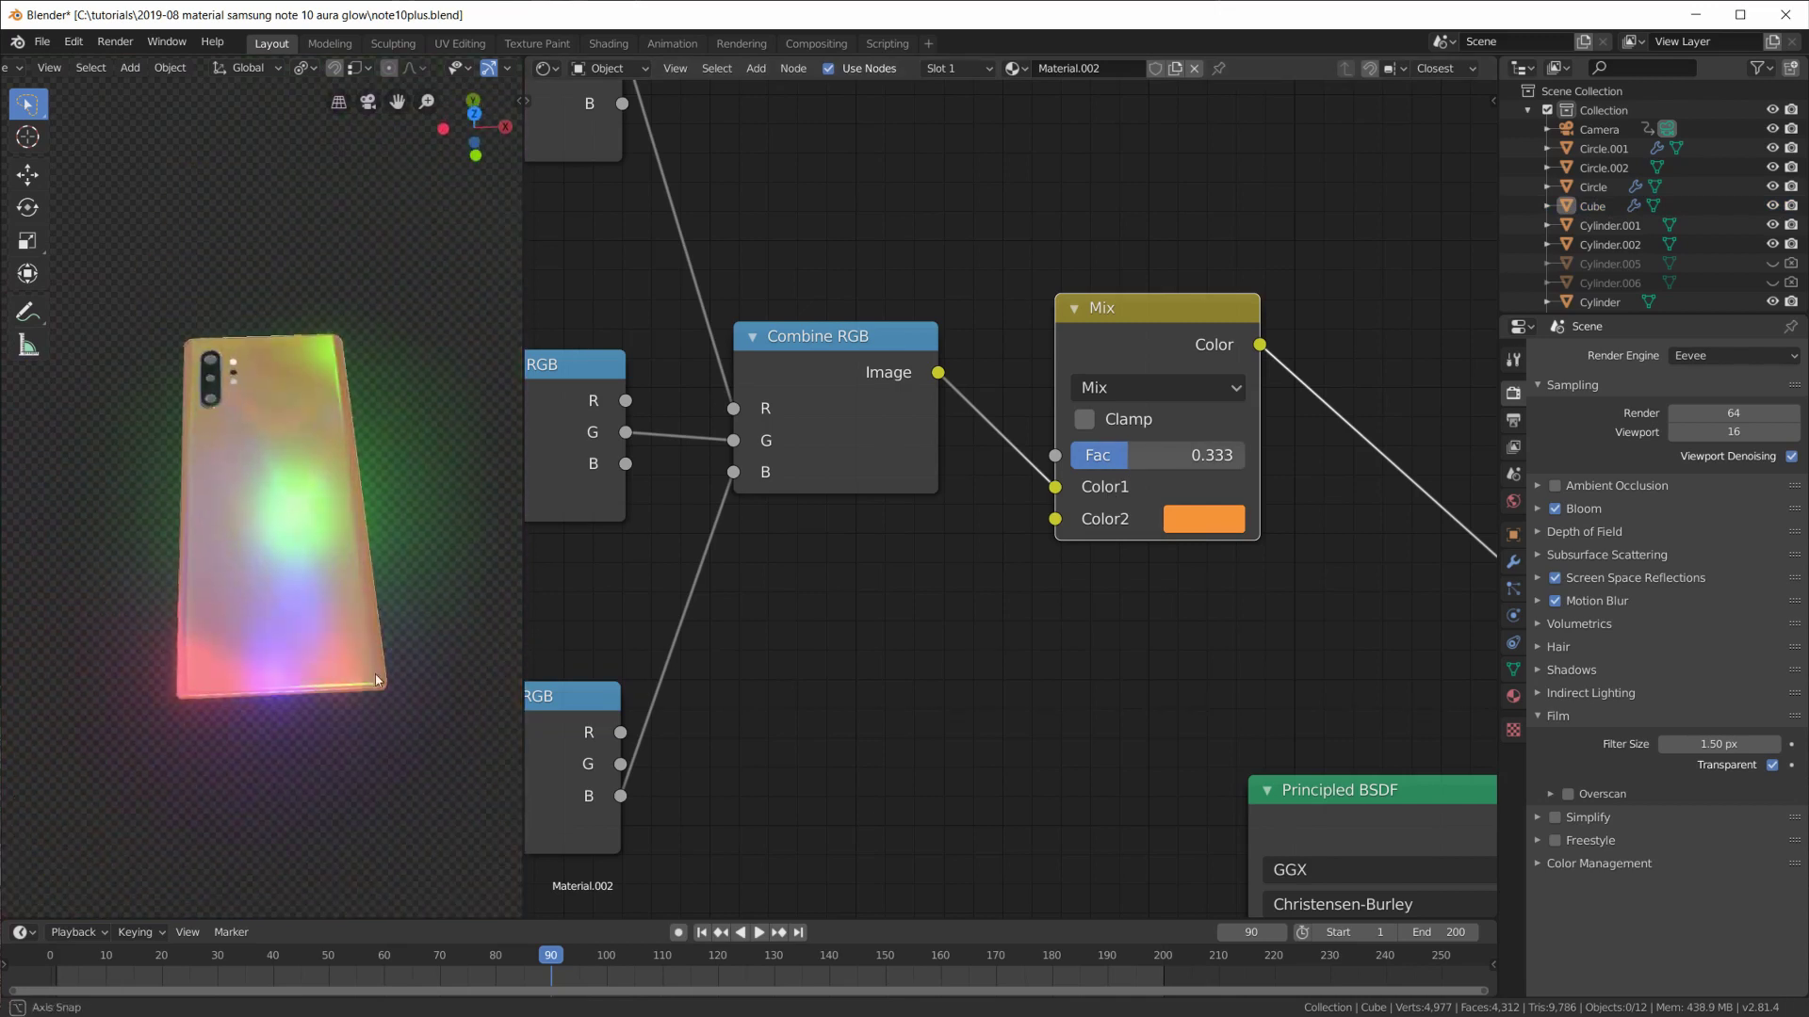
{"action": "scroll", "coordinate": [1177, 659], "scroll_direction": "down", "scroll_amount": 5}
{"action": "scroll", "coordinate": [1153, 701], "scroll_direction": "down", "scroll_amount": 2}
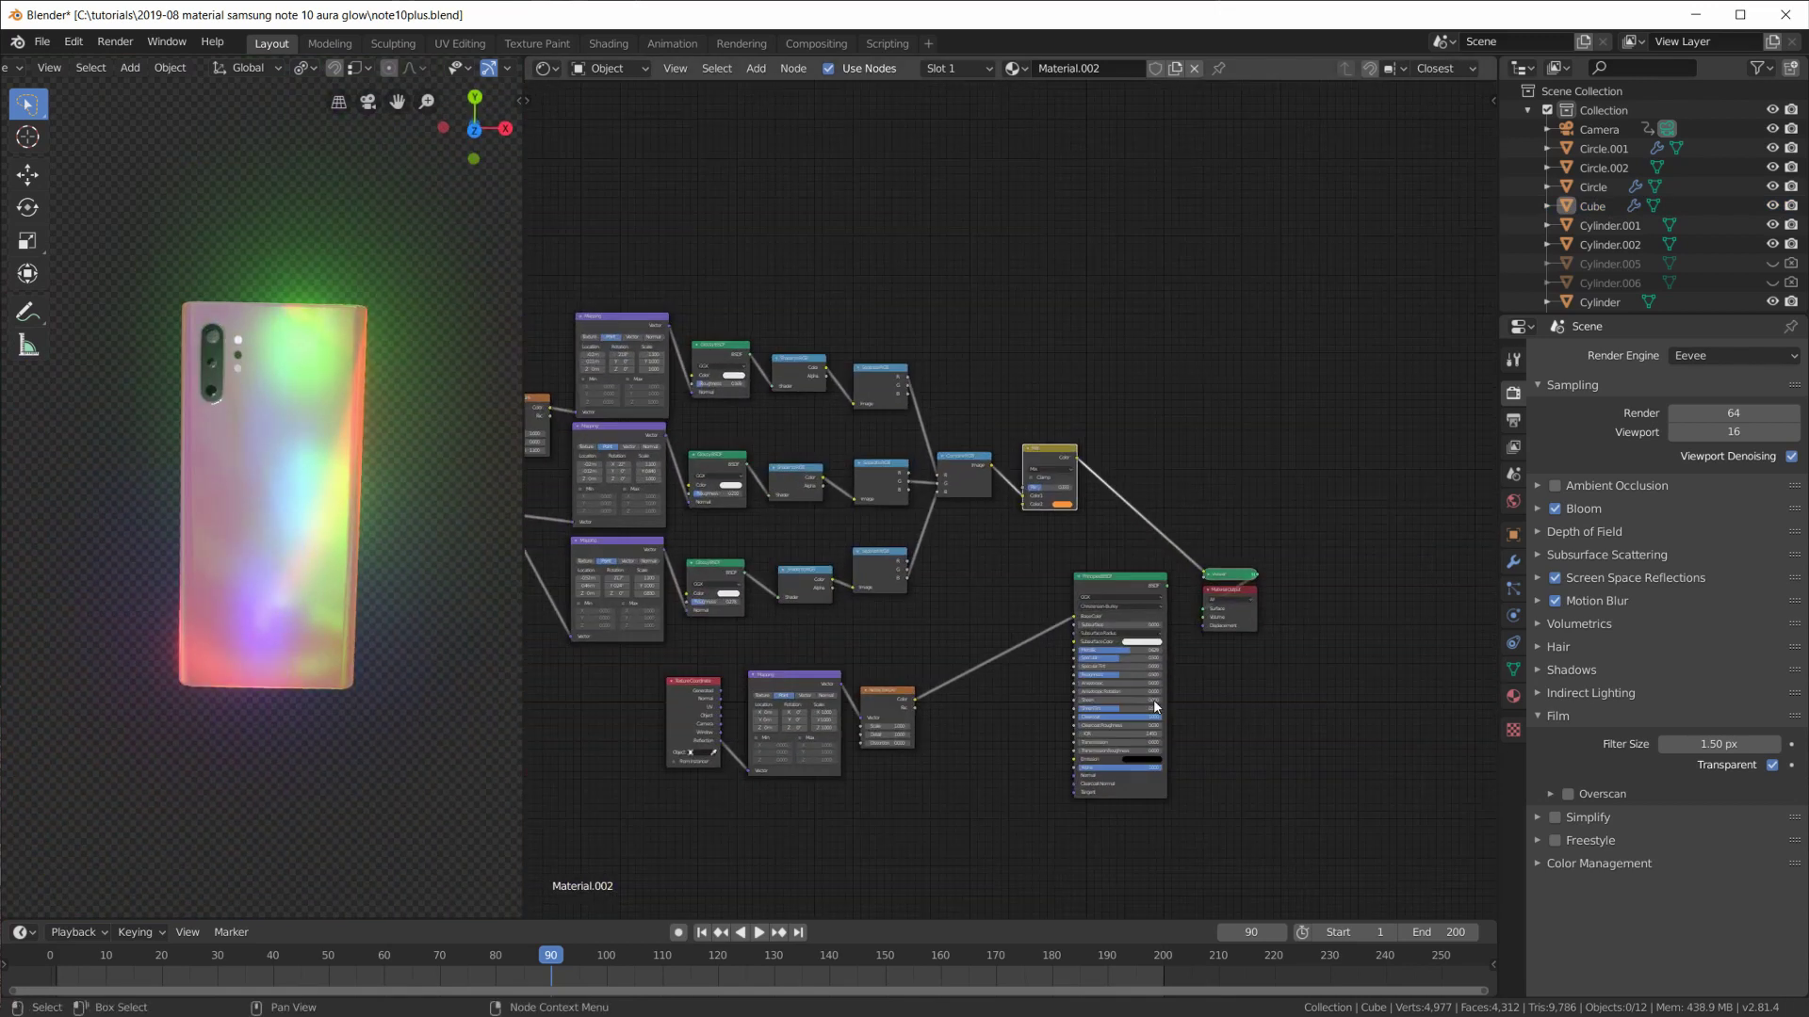
Spread out the output, Principled BSDF and Noise nodes, previewing the Principled BSDF's white base.
{"action": "left_click_drag", "start_coordinate": [1219, 585], "coordinate": [1472, 592]}
{"action": "left_click_drag", "start_coordinate": [1153, 580], "coordinate": [1261, 610]}
{"action": "left_click_drag", "start_coordinate": [870, 700], "coordinate": [906, 710]}
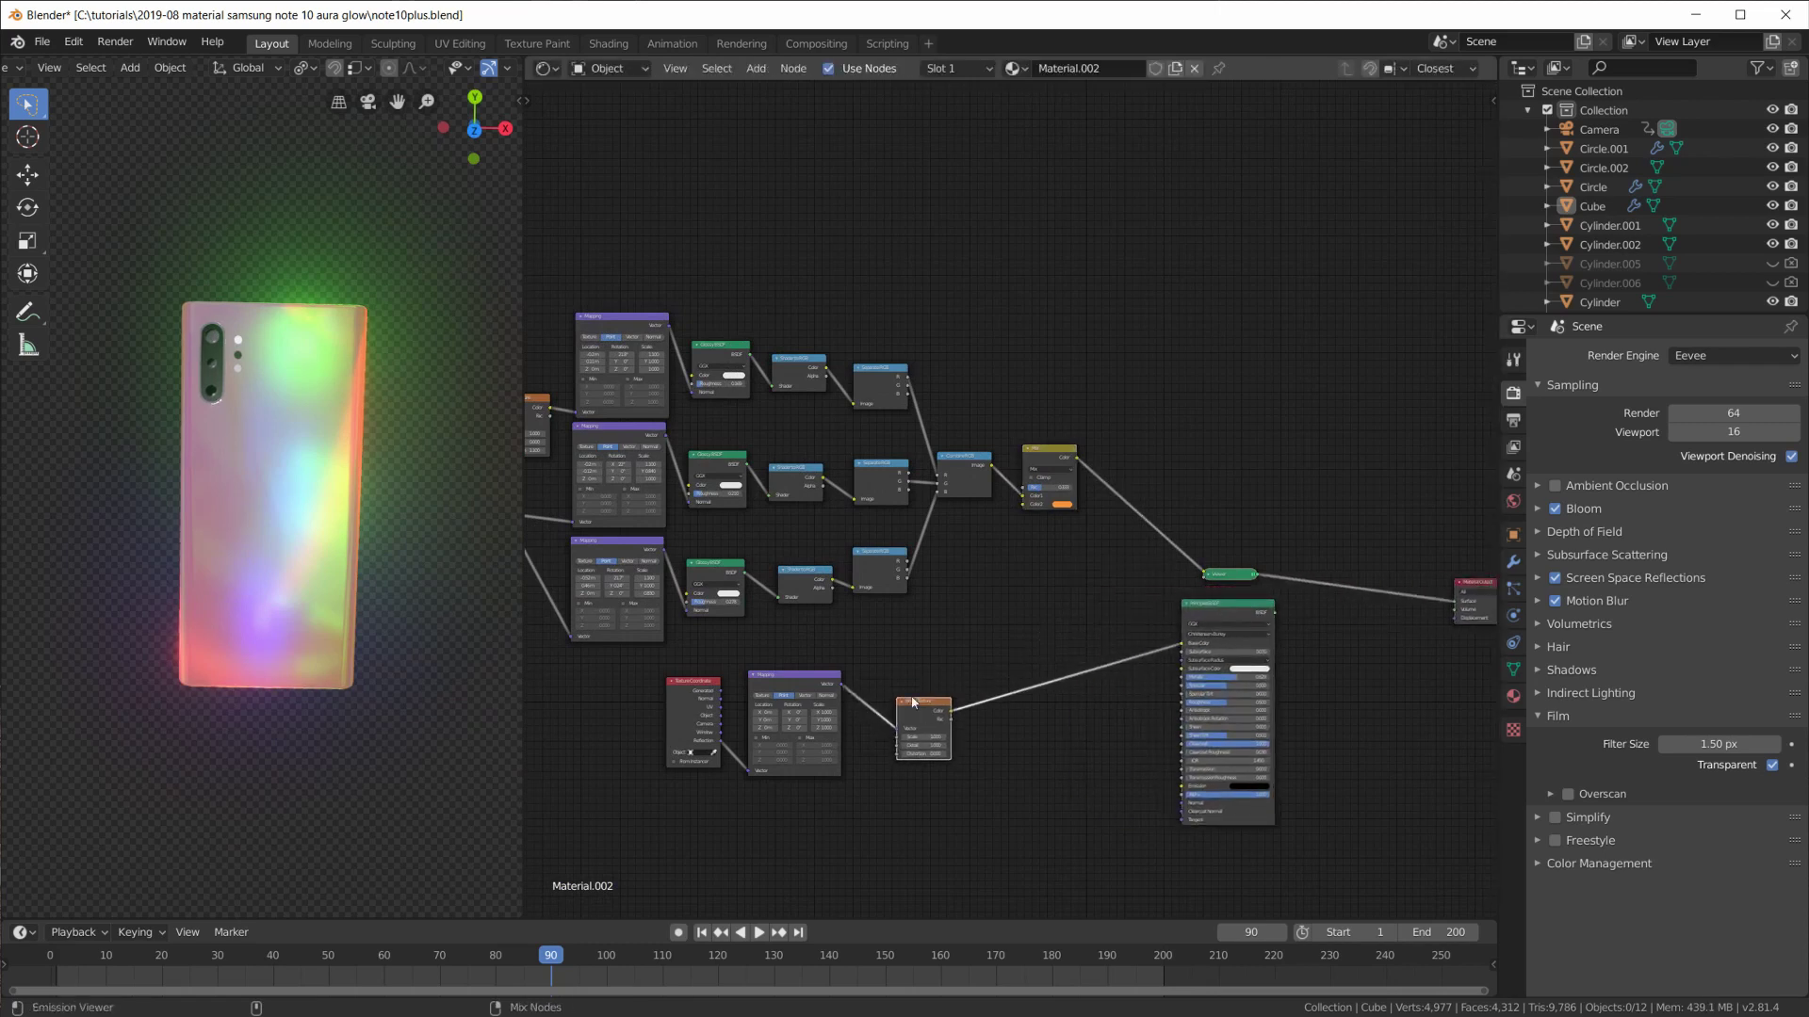
{"action": "left_click", "coordinate": [1226, 613], "text": "ctrl+shift"}
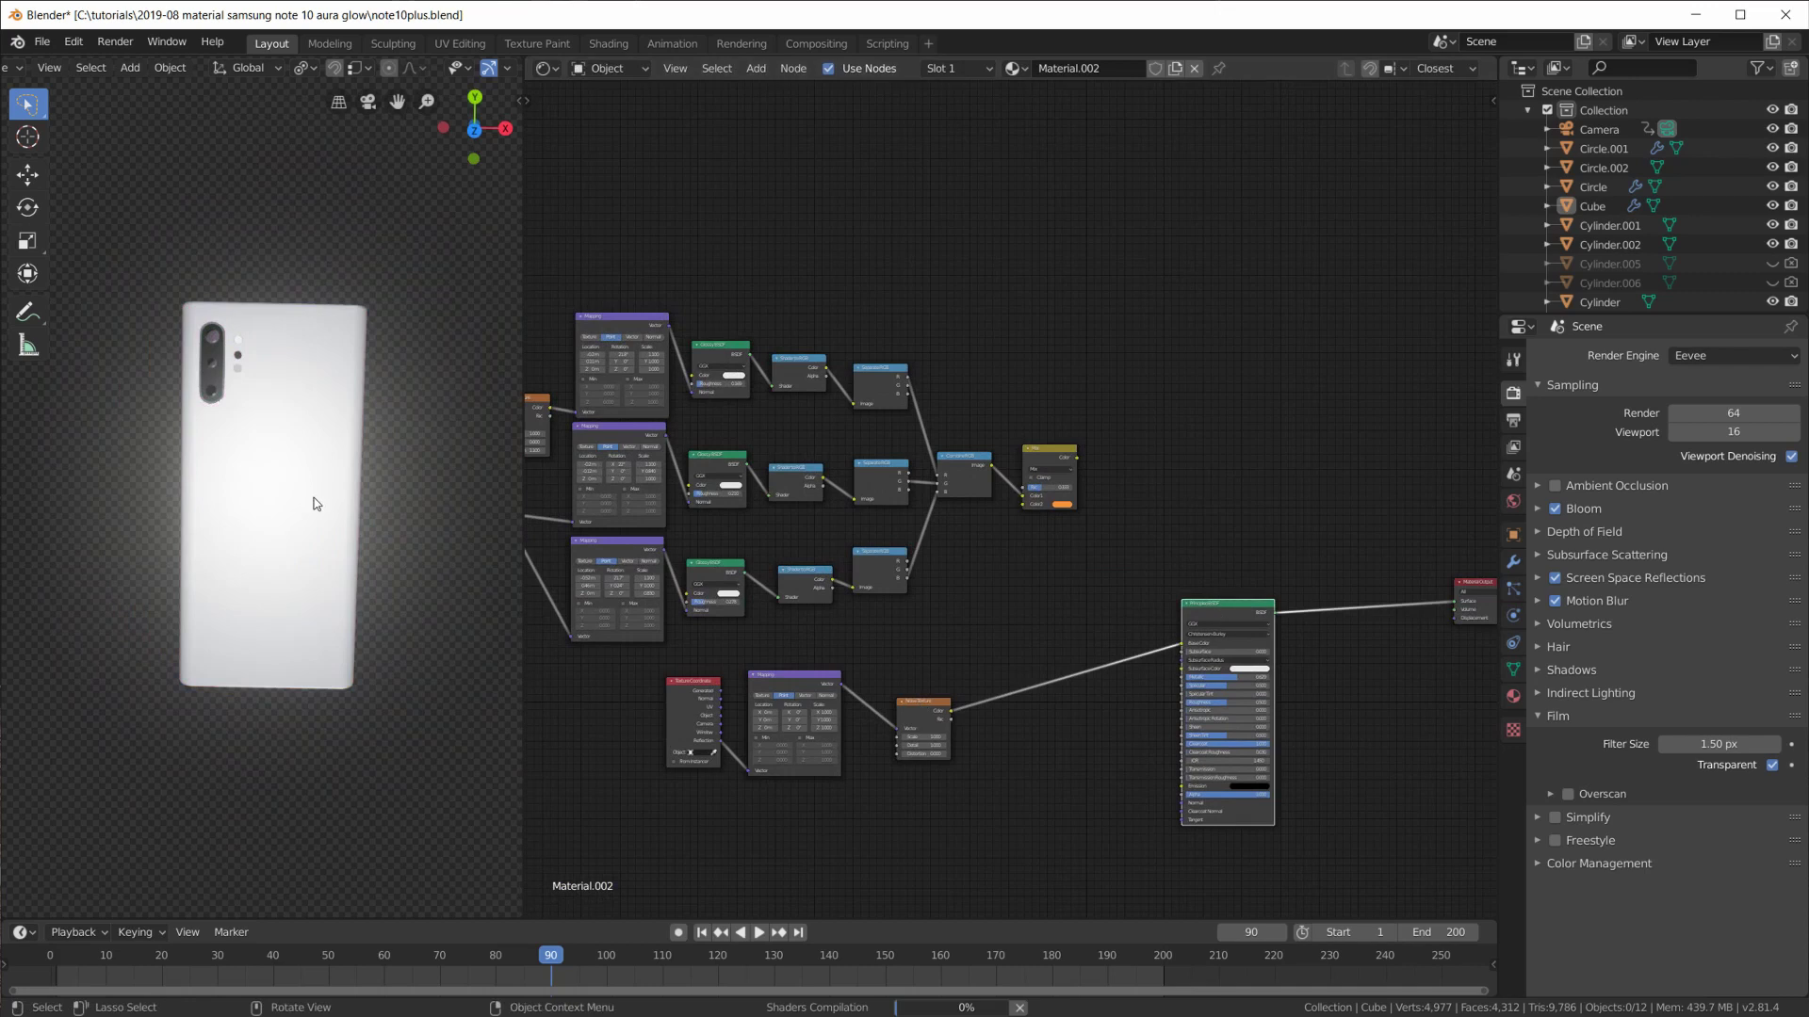
{"action": "mouse_move", "coordinate": [315, 503]}
{"action": "middle_mouse_down"}
{"action": "mouse_move", "coordinate": [330, 524]}
{"action": "mouse_move", "coordinate": [331, 494]}
{"action": "mouse_move", "coordinate": [324, 627]}
{"action": "mouse_move", "coordinate": [289, 625]}
{"action": "mouse_move", "coordinate": [355, 517]}
{"action": "mouse_move", "coordinate": [382, 577]}
{"action": "mouse_move", "coordinate": [364, 527]}
{"action": "mouse_move", "coordinate": [370, 608]}
{"action": "middle_mouse_up"}
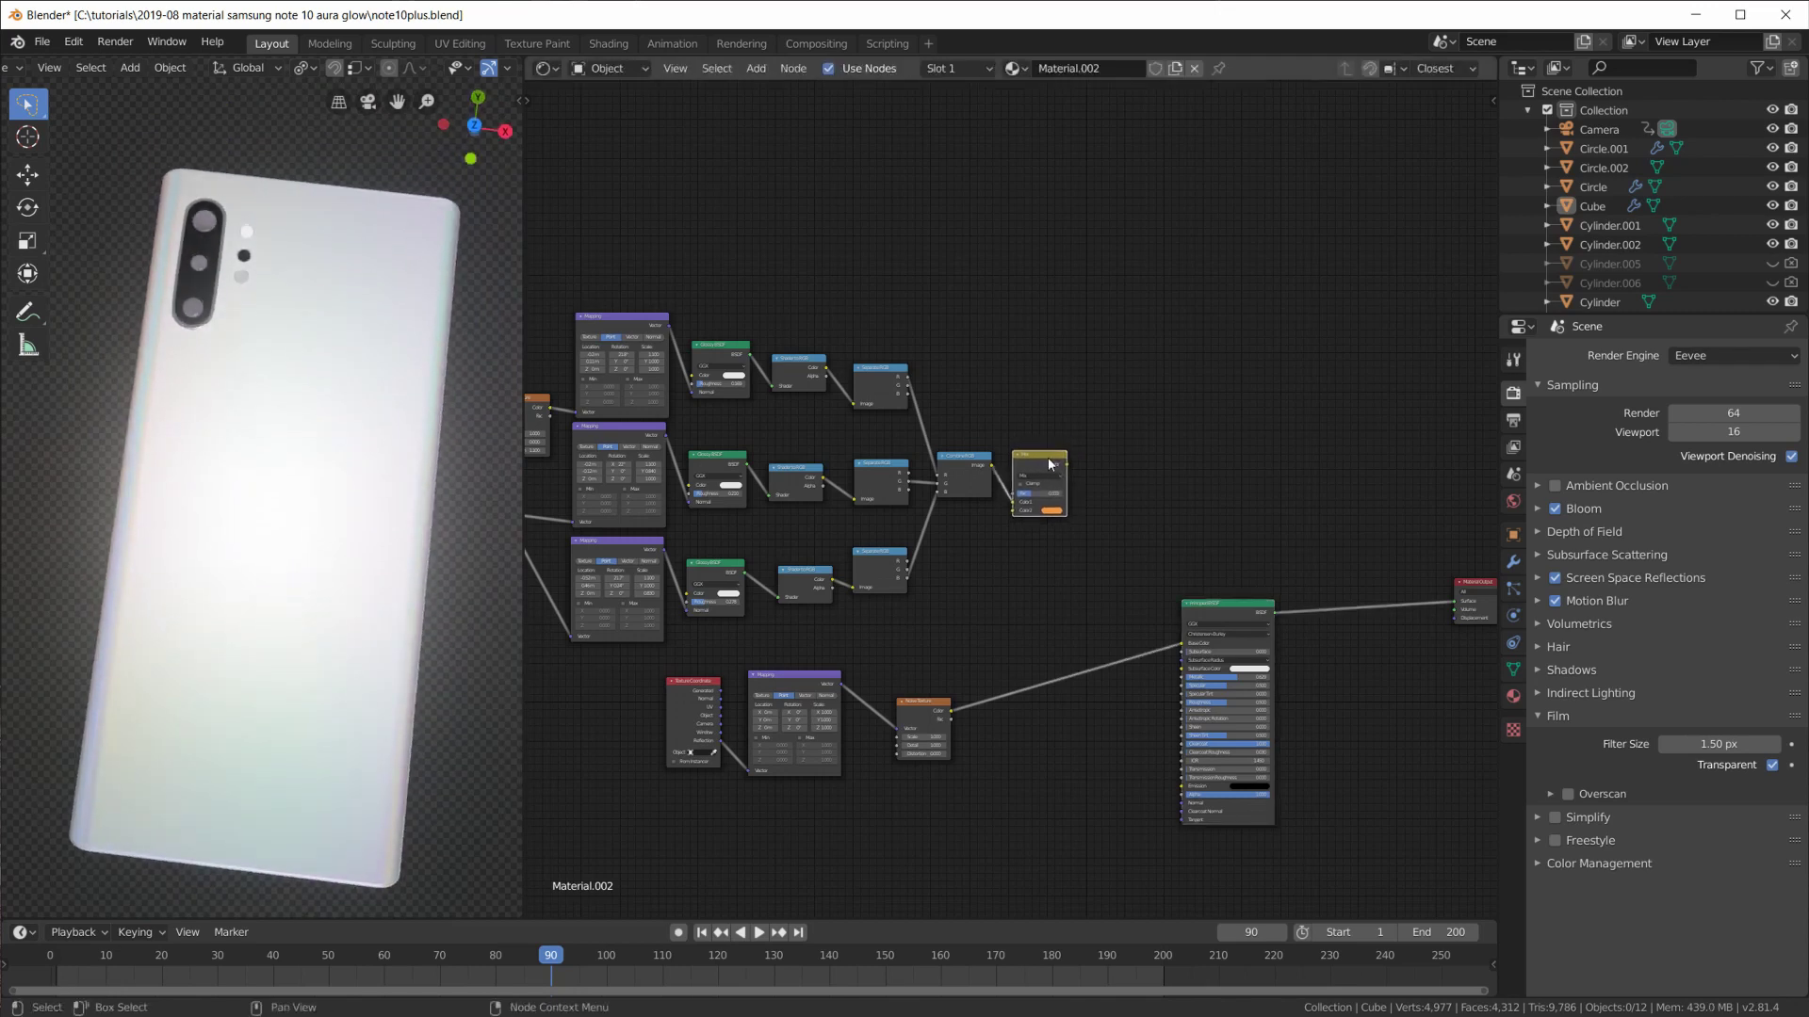
{"action": "scroll", "coordinate": [1081, 500], "scroll_direction": "up", "scroll_amount": 2}
{"action": "left_click_drag", "start_coordinate": [1322, 656], "coordinate": [1332, 631]}
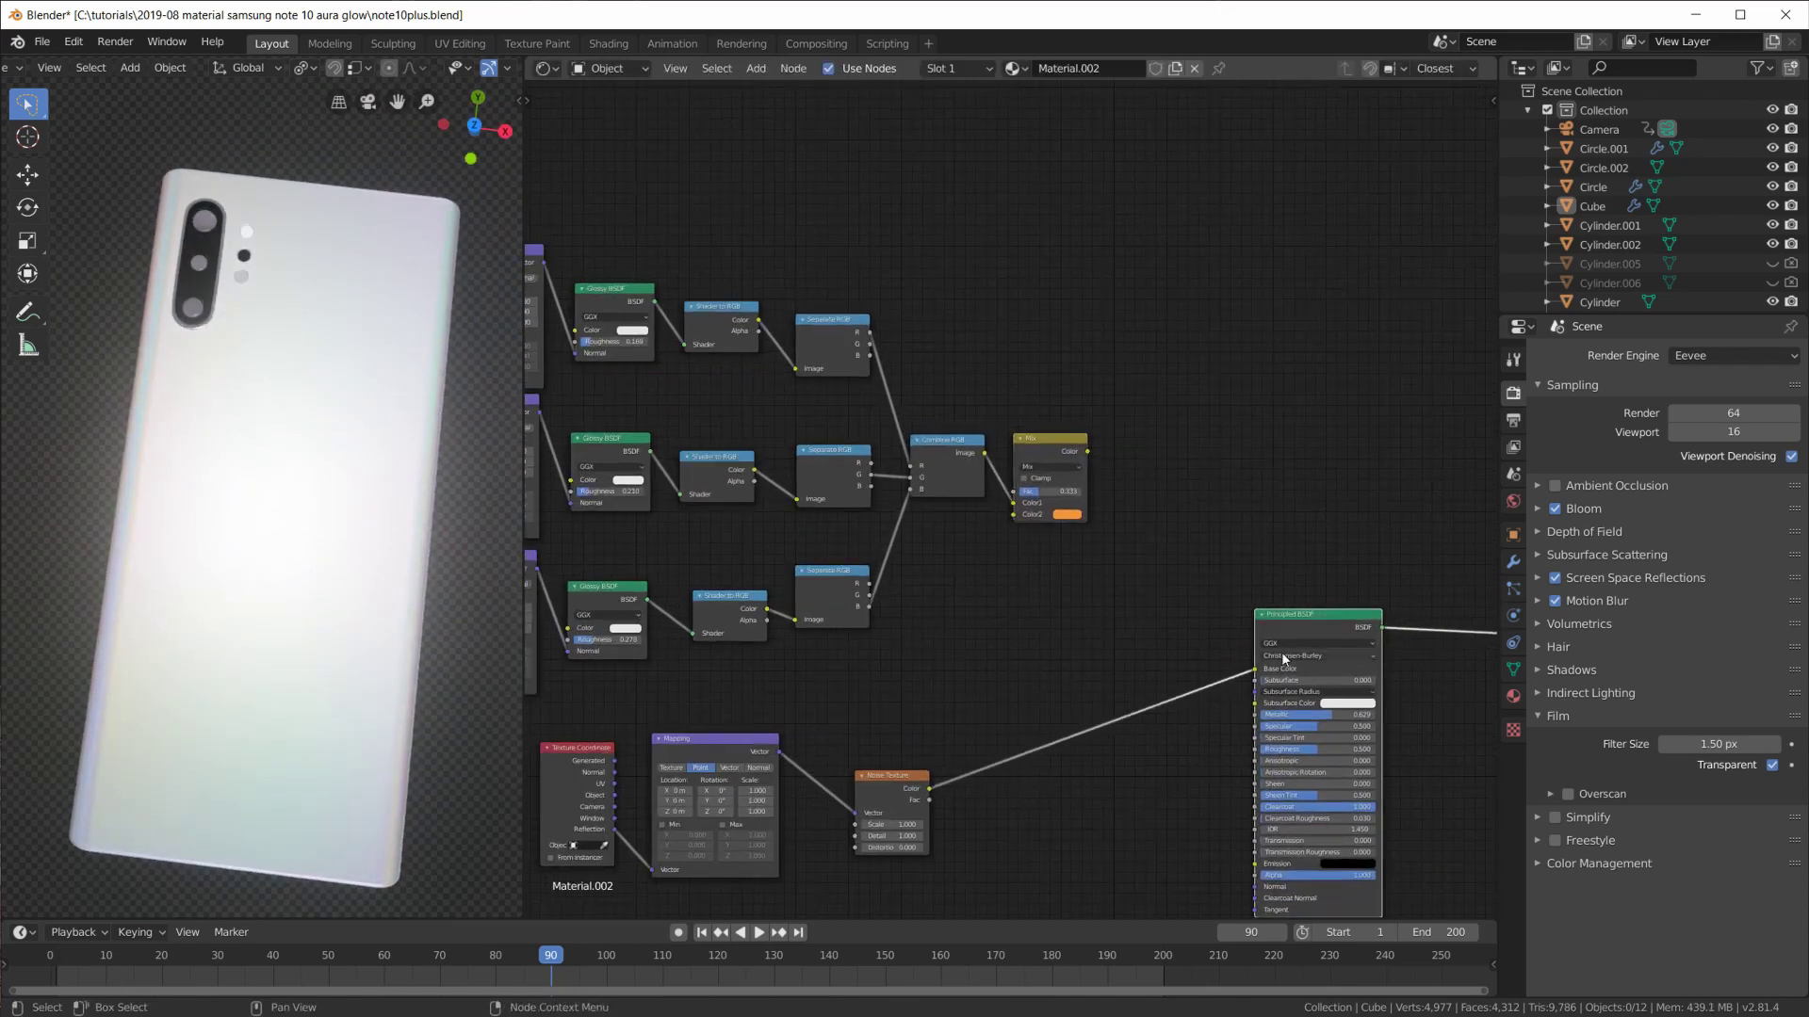
Add a MixRGB taking upper Mix as Color1 and Noise as Color2 into Base Color.
{"action": "key", "text": "shift+a"}
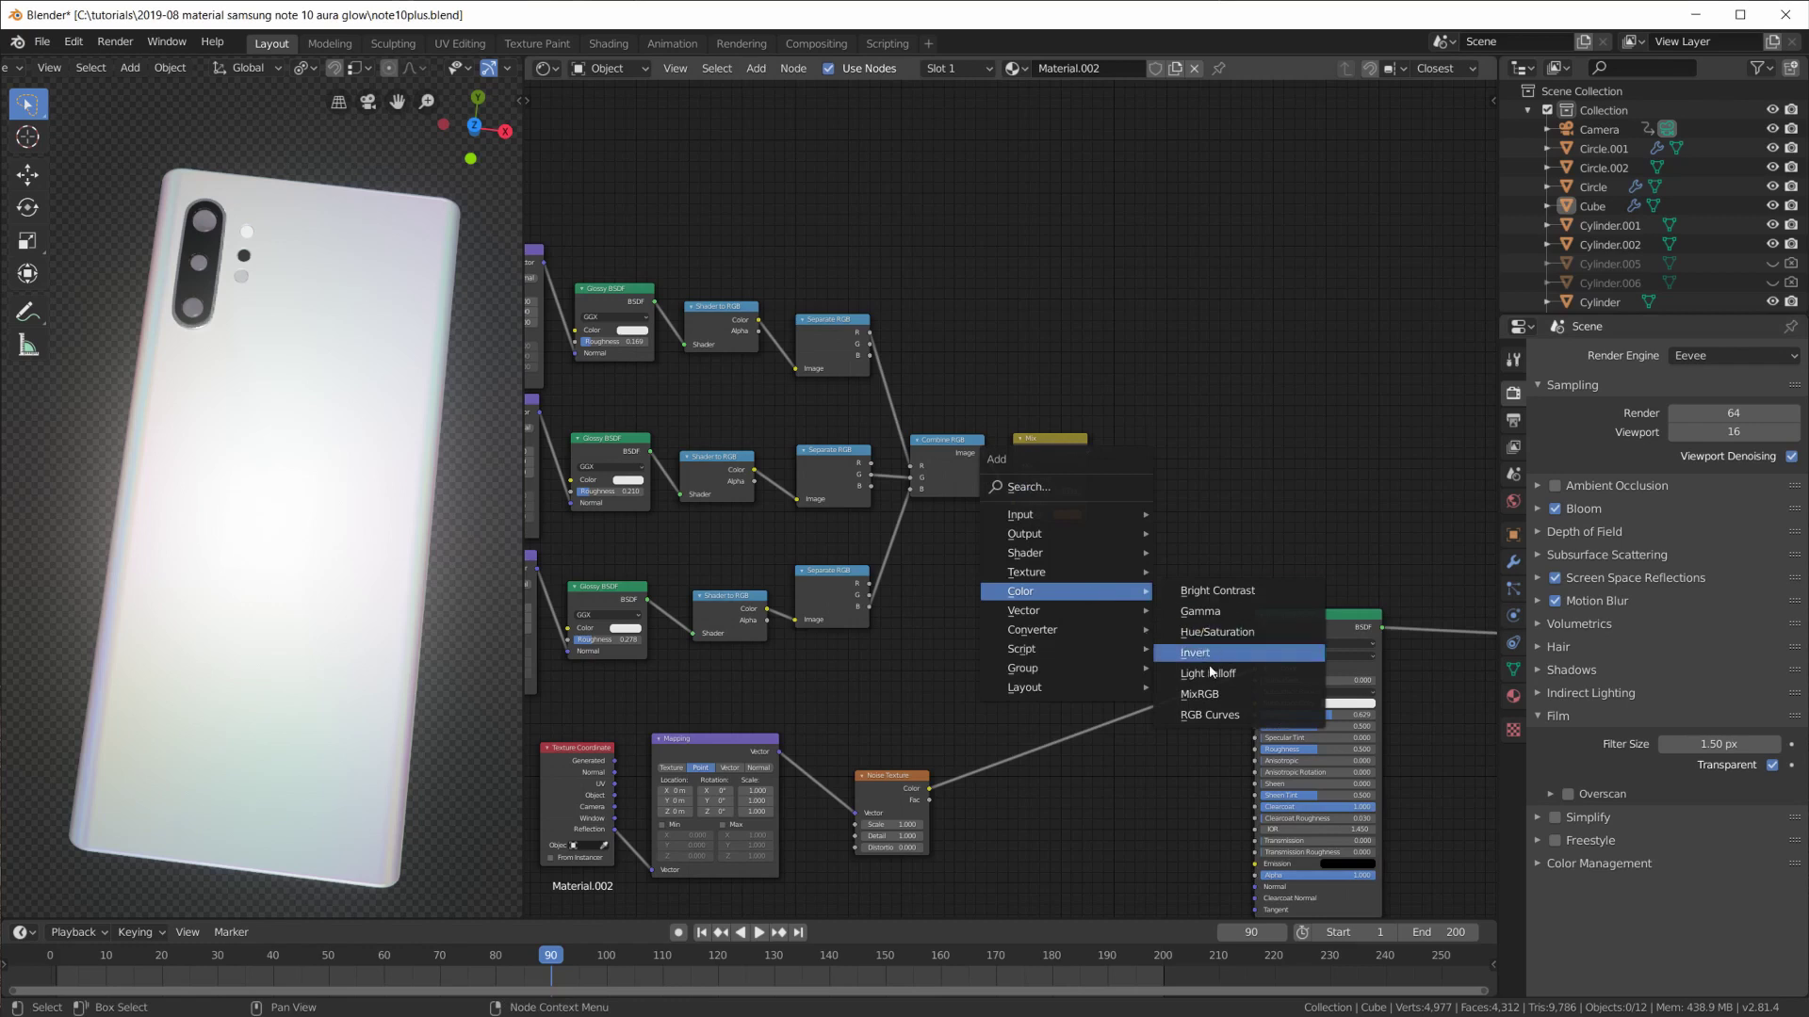
{"action": "left_click", "coordinate": [1216, 705]}
{"action": "left_click", "coordinate": [1114, 578]}
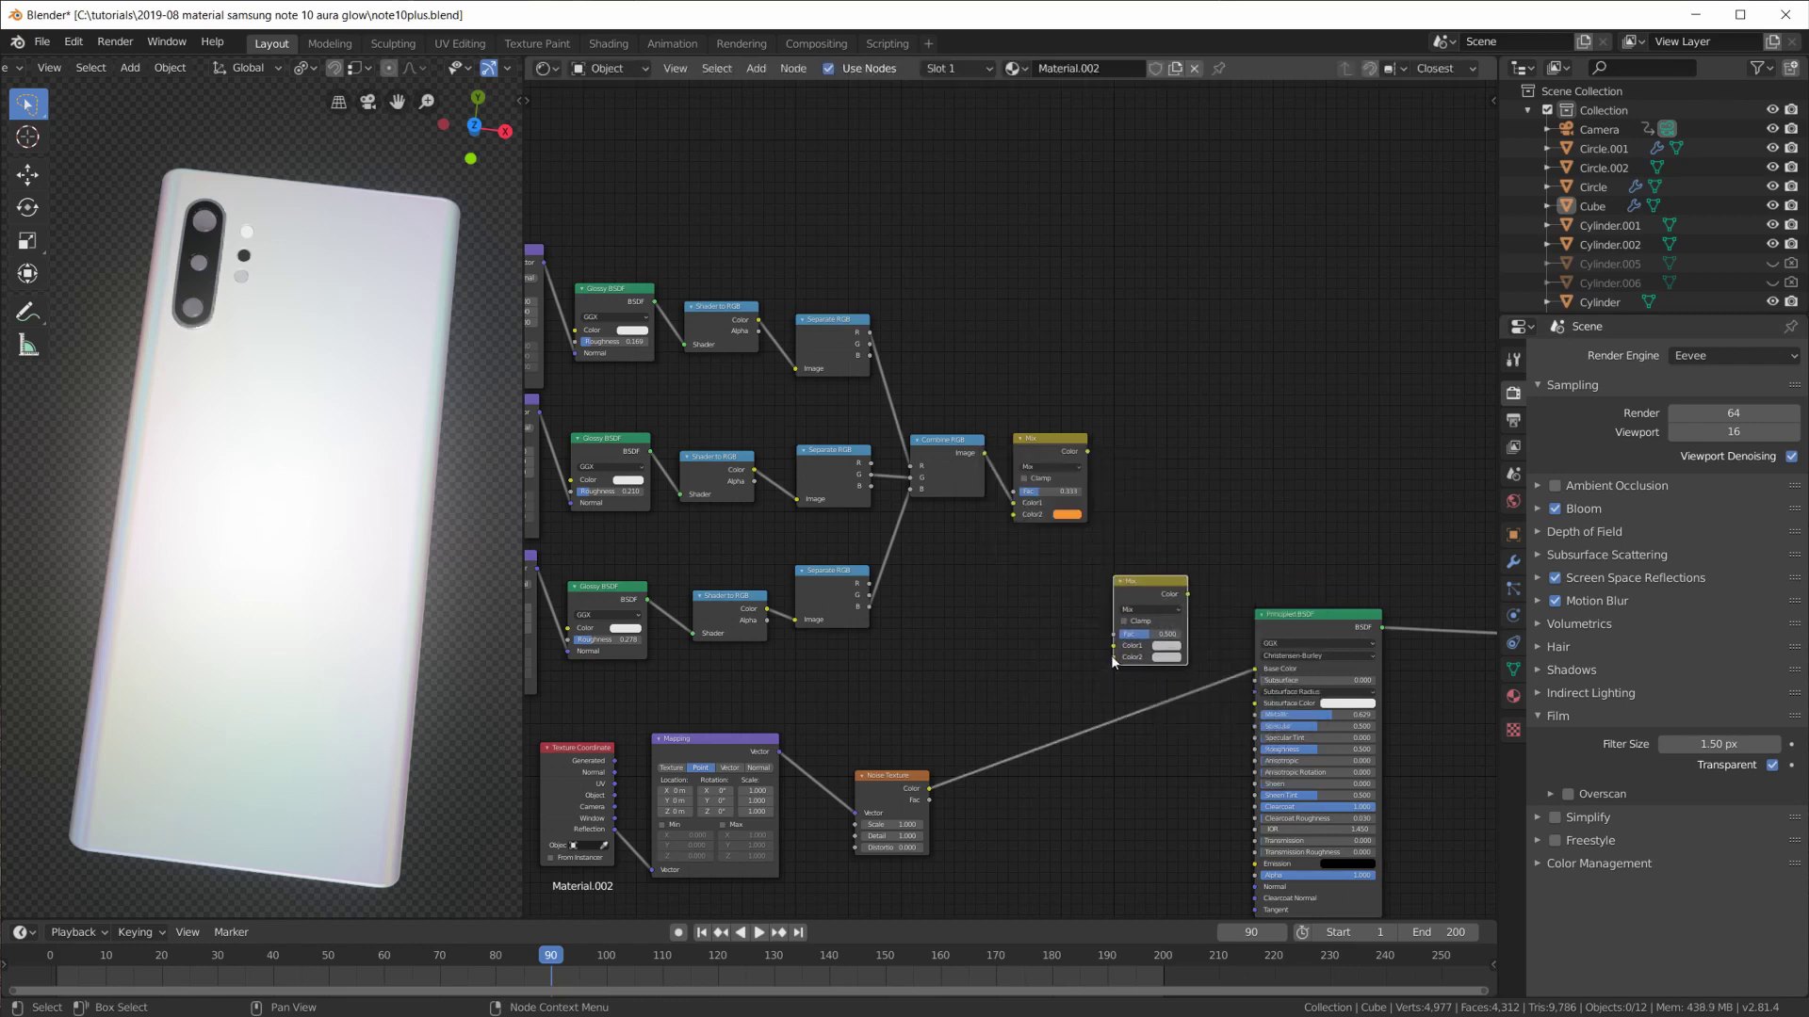
{"action": "left_click_drag", "start_coordinate": [936, 790], "coordinate": [919, 789]}
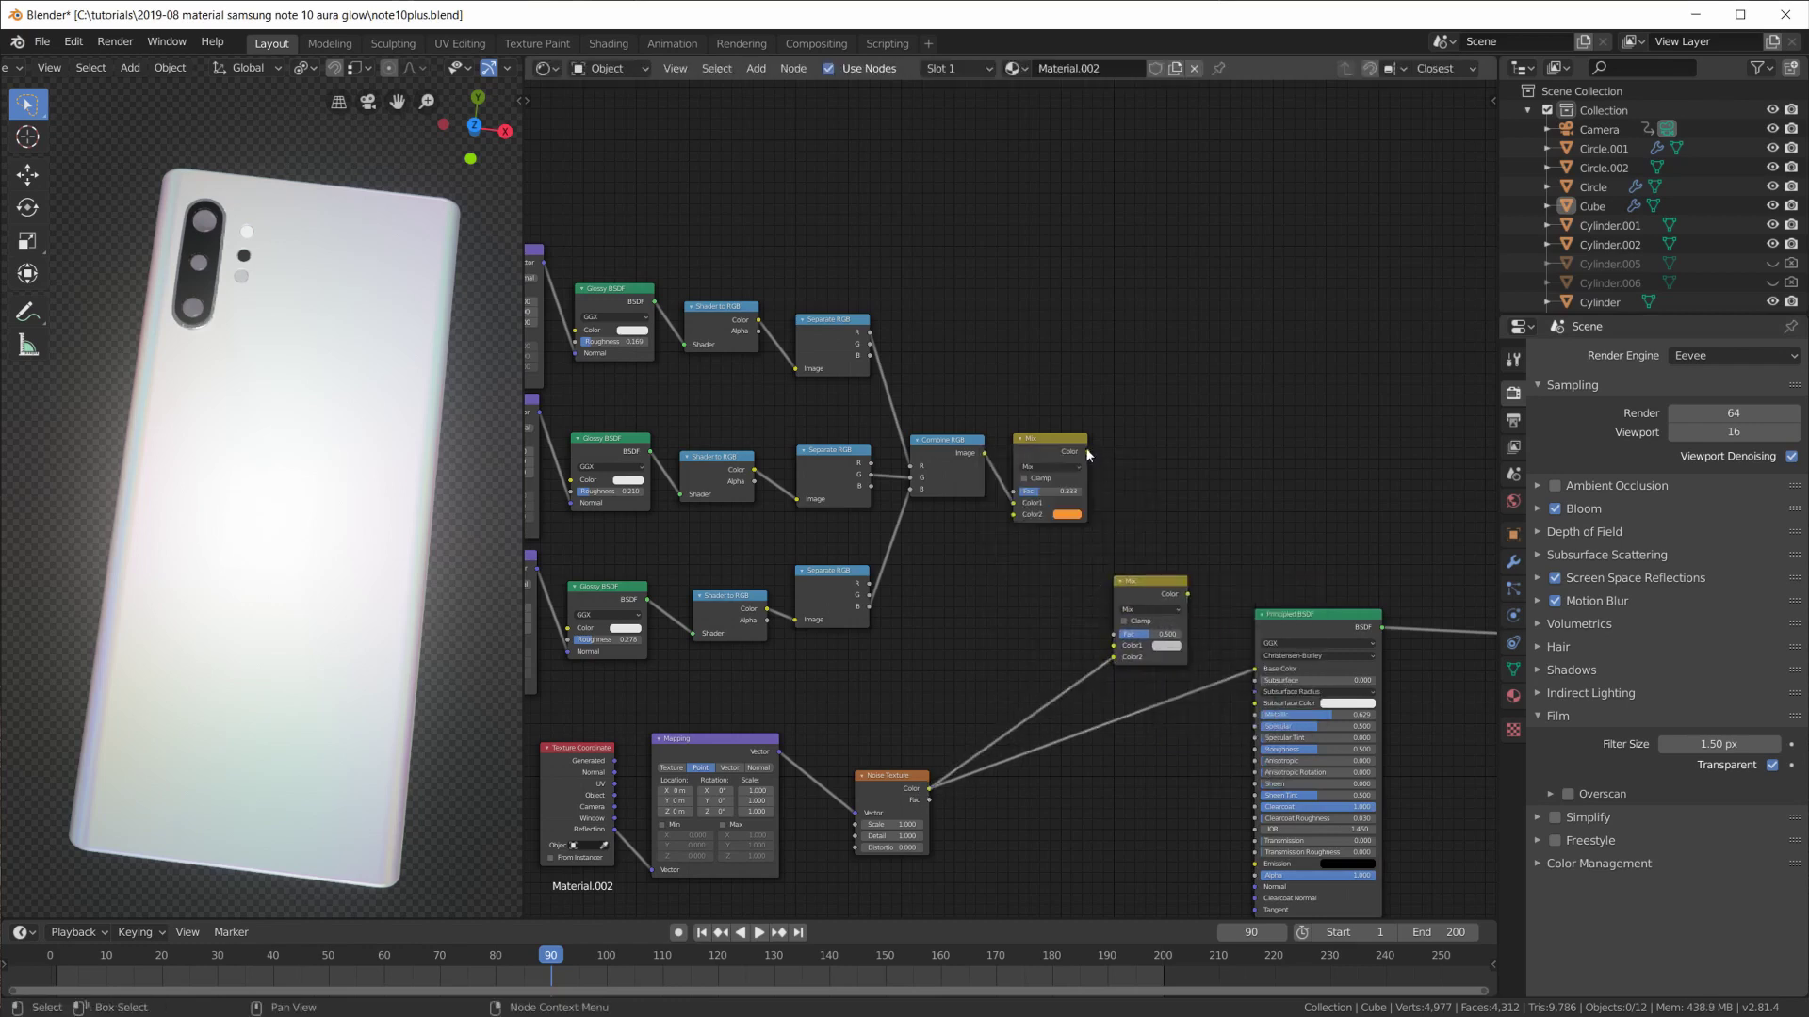
{"action": "left_click_drag", "start_coordinate": [1087, 455], "coordinate": [1116, 657]}
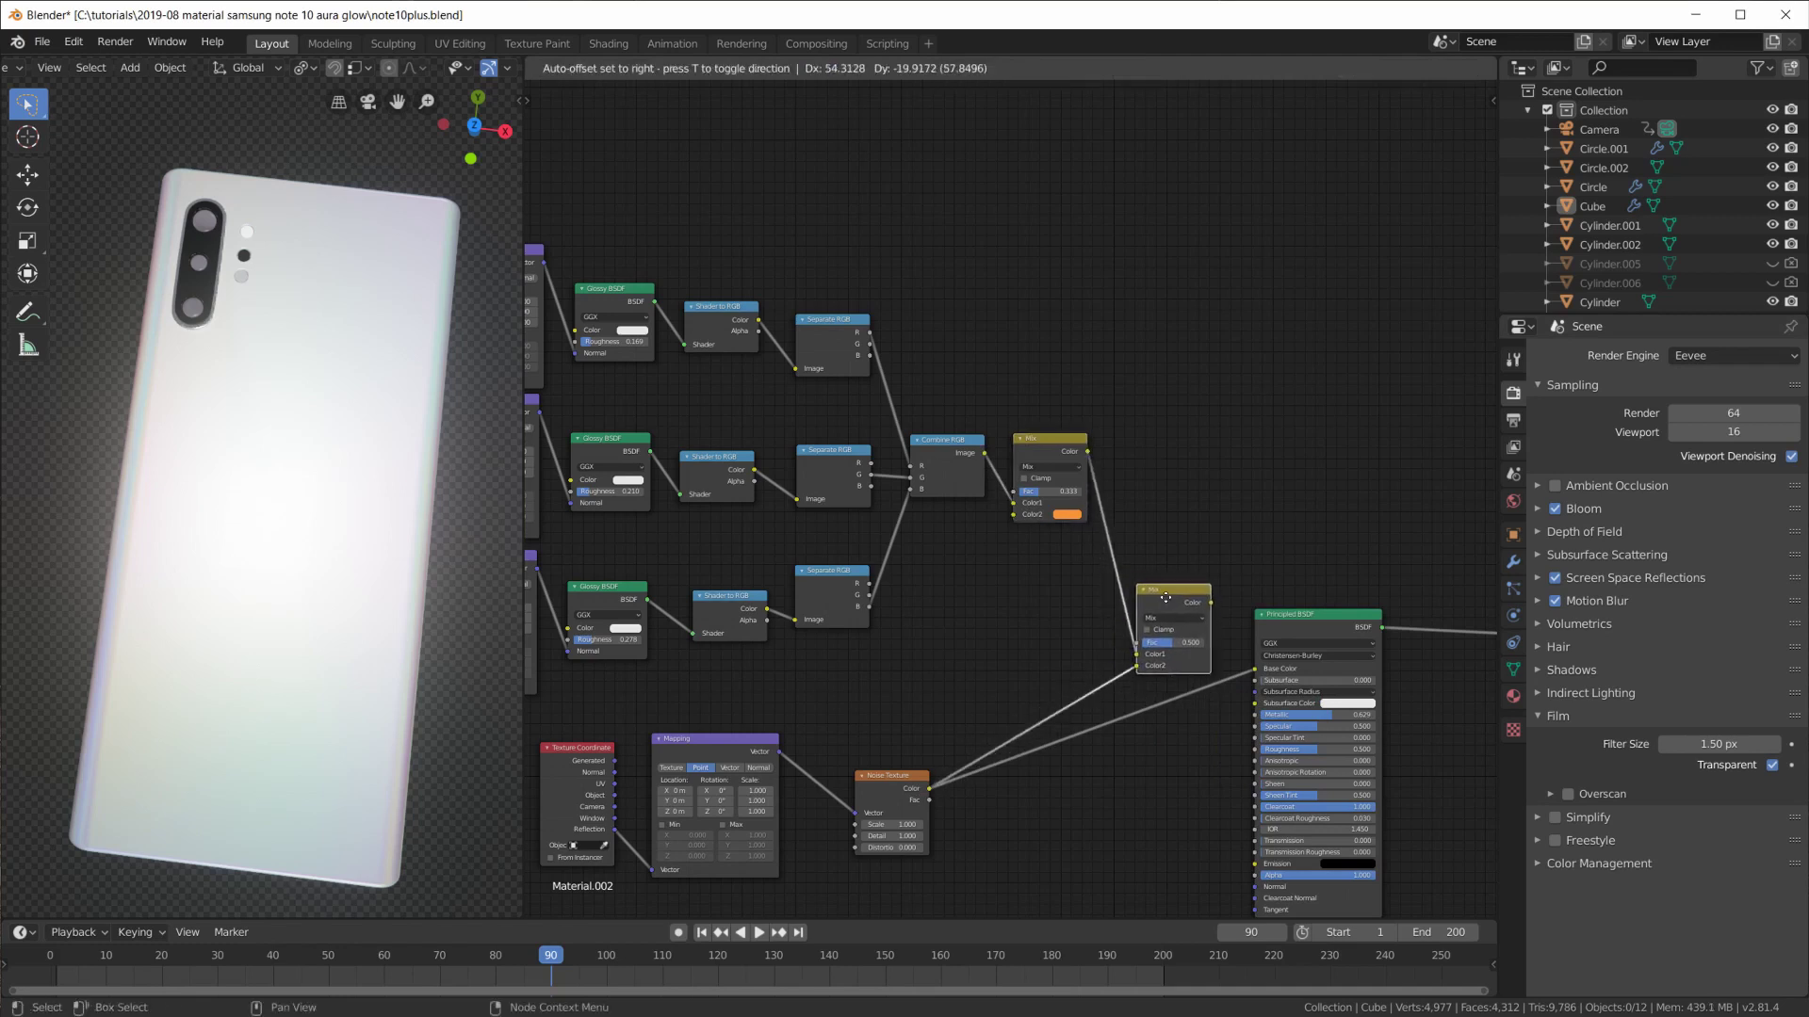
{"action": "mouse_move", "coordinate": [1145, 592]}
{"action": "left_mouse_down"}
{"action": "mouse_move", "coordinate": [1169, 604]}
{"action": "mouse_move", "coordinate": [1171, 639]}
{"action": "left_mouse_up"}
{"action": "scroll", "coordinate": [1123, 675], "scroll_direction": "up", "scroll_amount": 2}
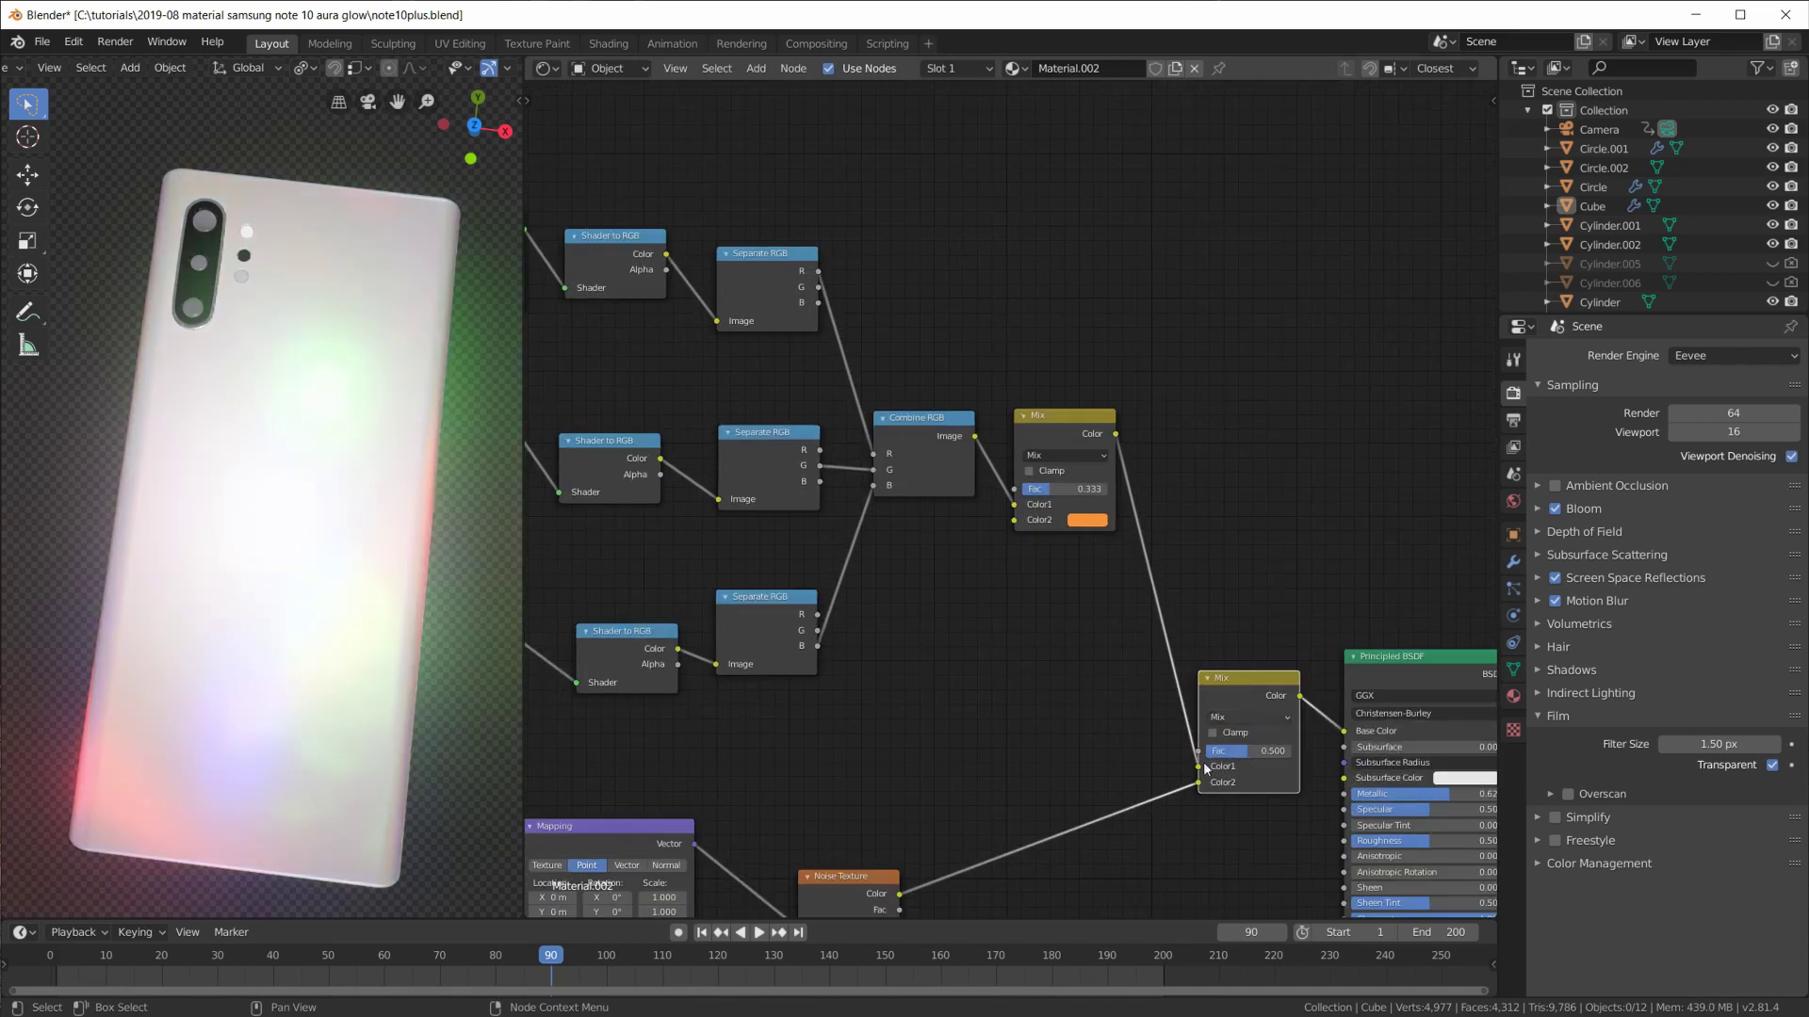
{"action": "middle_click_drag", "start_coordinate": [1269, 770], "coordinate": [1263, 611]}
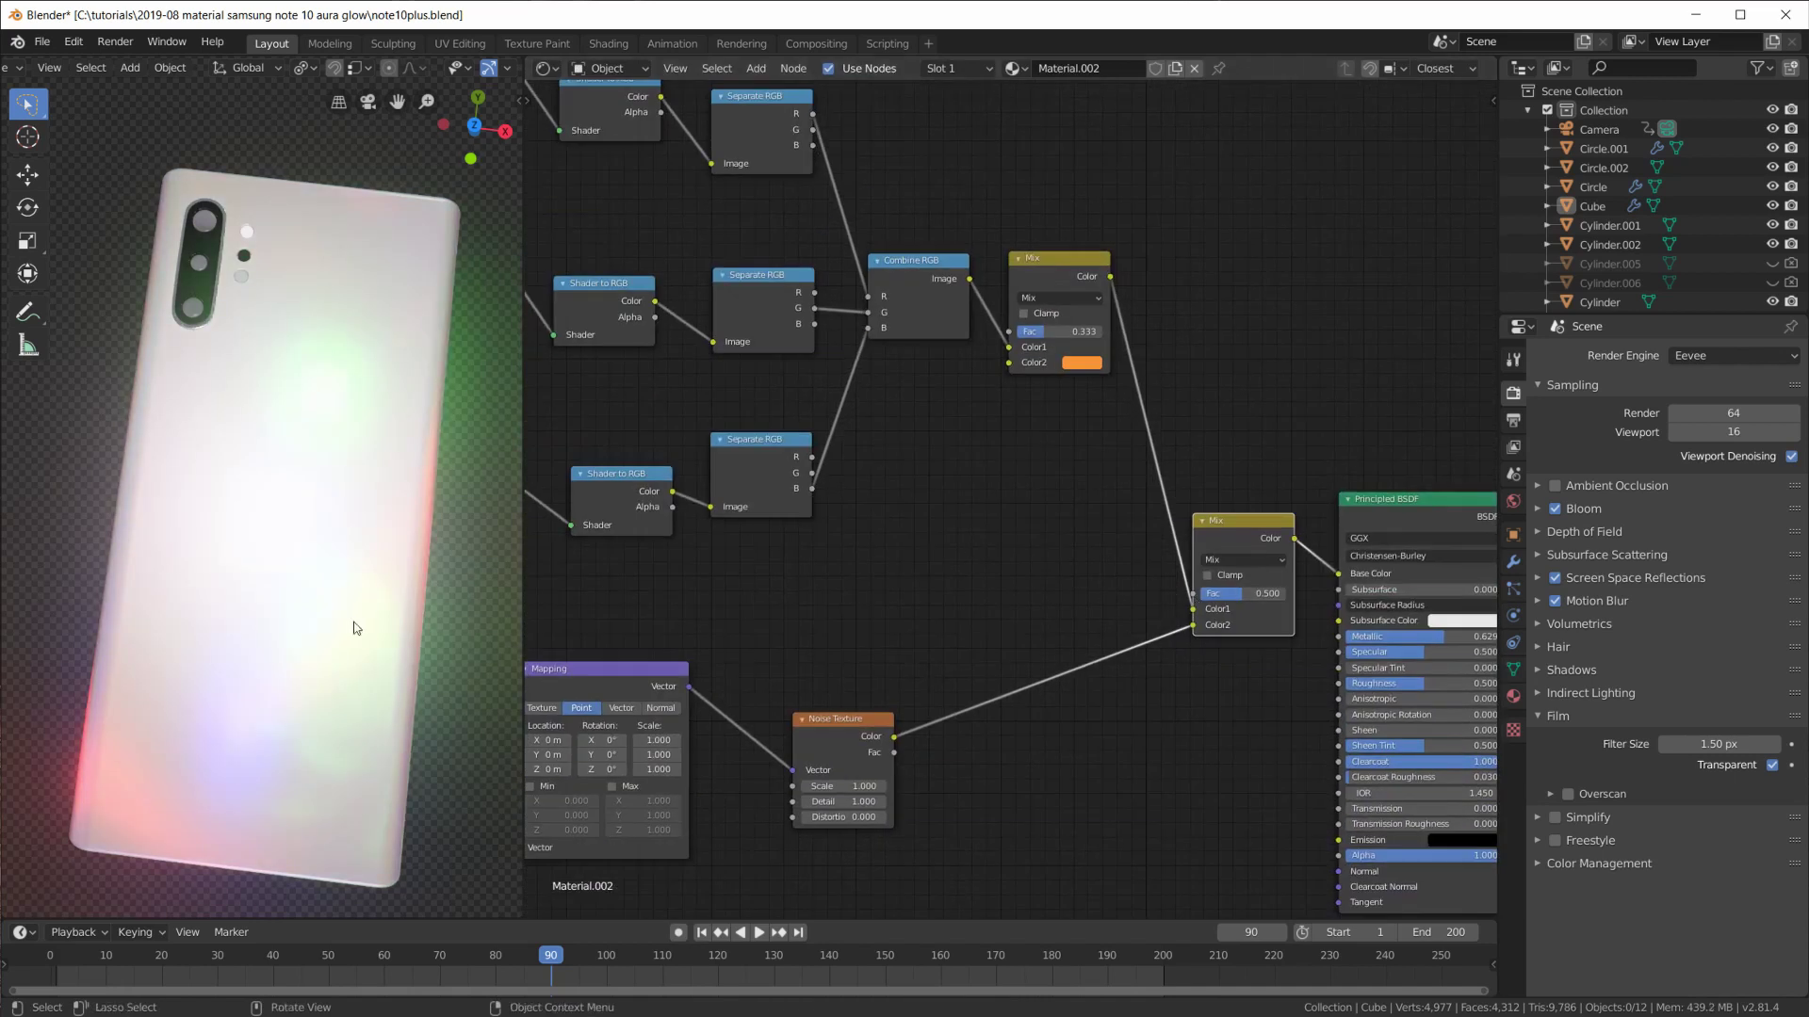
{"action": "mouse_move", "coordinate": [351, 627]}
{"action": "middle_mouse_down"}
{"action": "mouse_move", "coordinate": [329, 514]}
{"action": "mouse_move", "coordinate": [345, 618]}
{"action": "middle_mouse_up"}
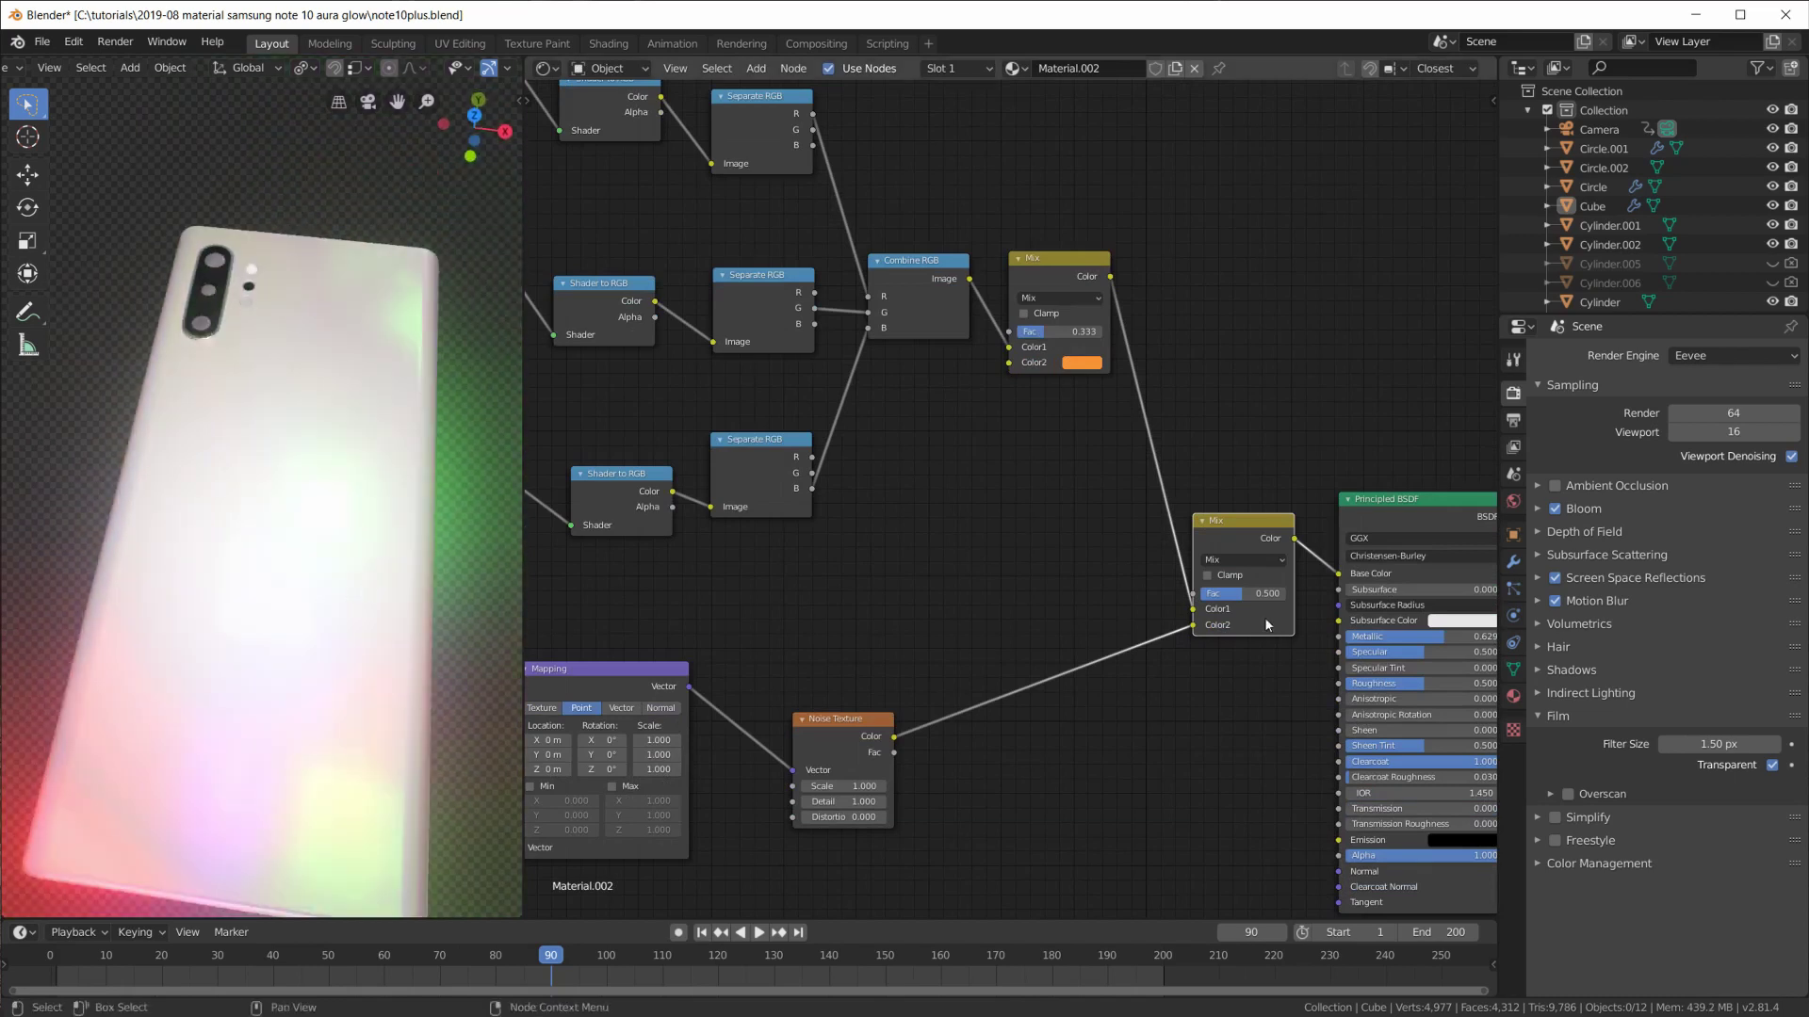
{"action": "scroll", "coordinate": [1267, 614], "scroll_direction": "up", "scroll_amount": 1}
{"action": "middle_click_drag", "start_coordinate": [1079, 604], "coordinate": [1093, 611]}
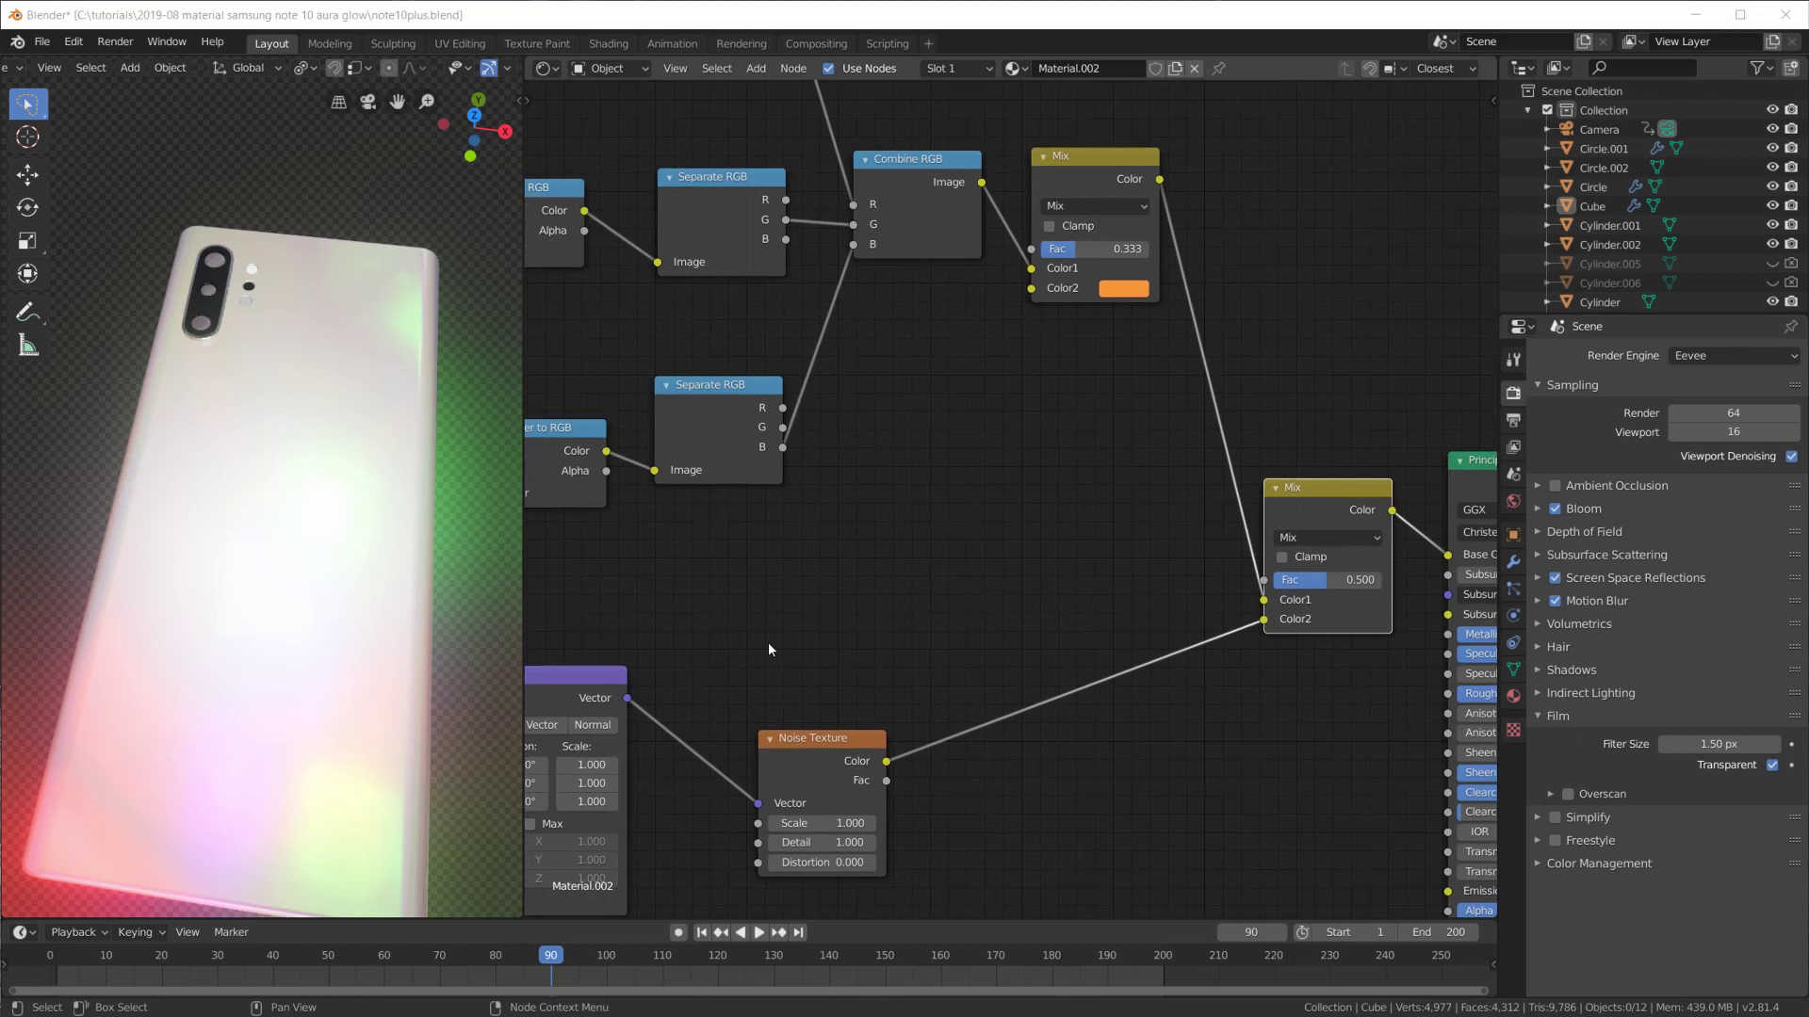
Save, then add a Layer Weight node previewing Facing with Blend at 0.300.
{"action": "key", "text": "ctrl+s"}
{"action": "key", "text": "shift+a"}
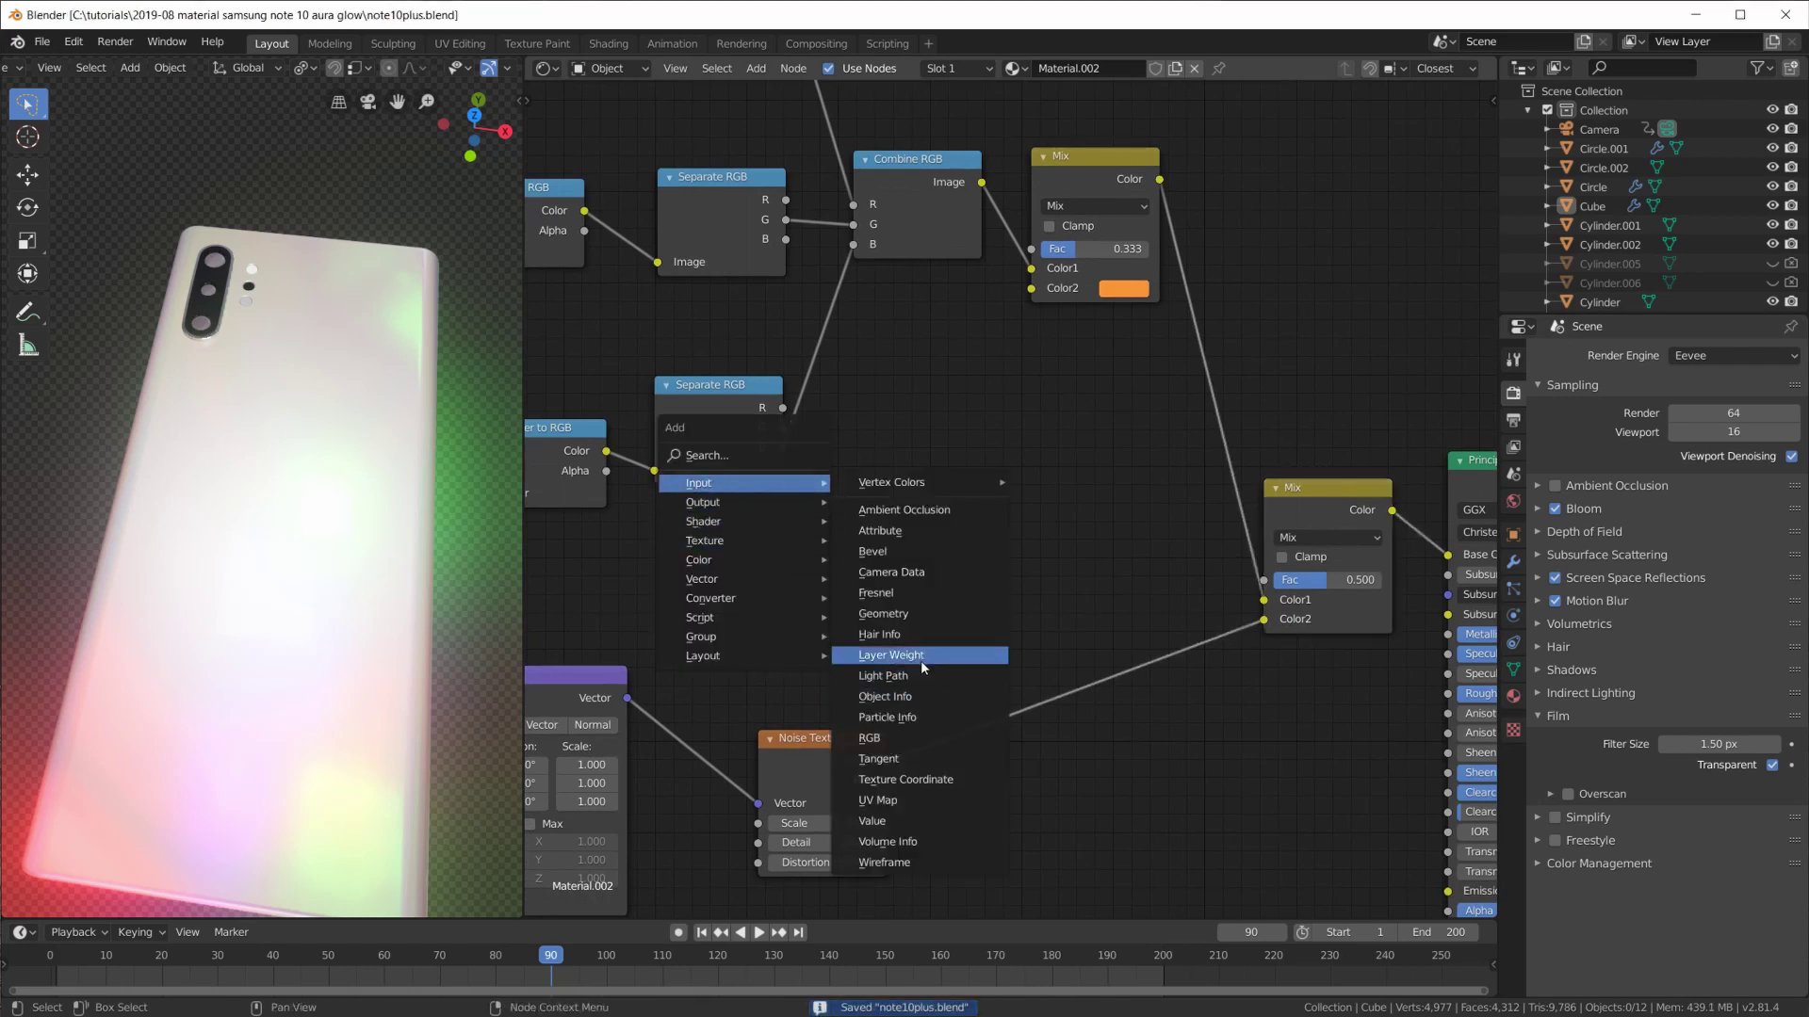
{"action": "left_click", "coordinate": [927, 660]}
{"action": "left_click", "coordinate": [853, 505]}
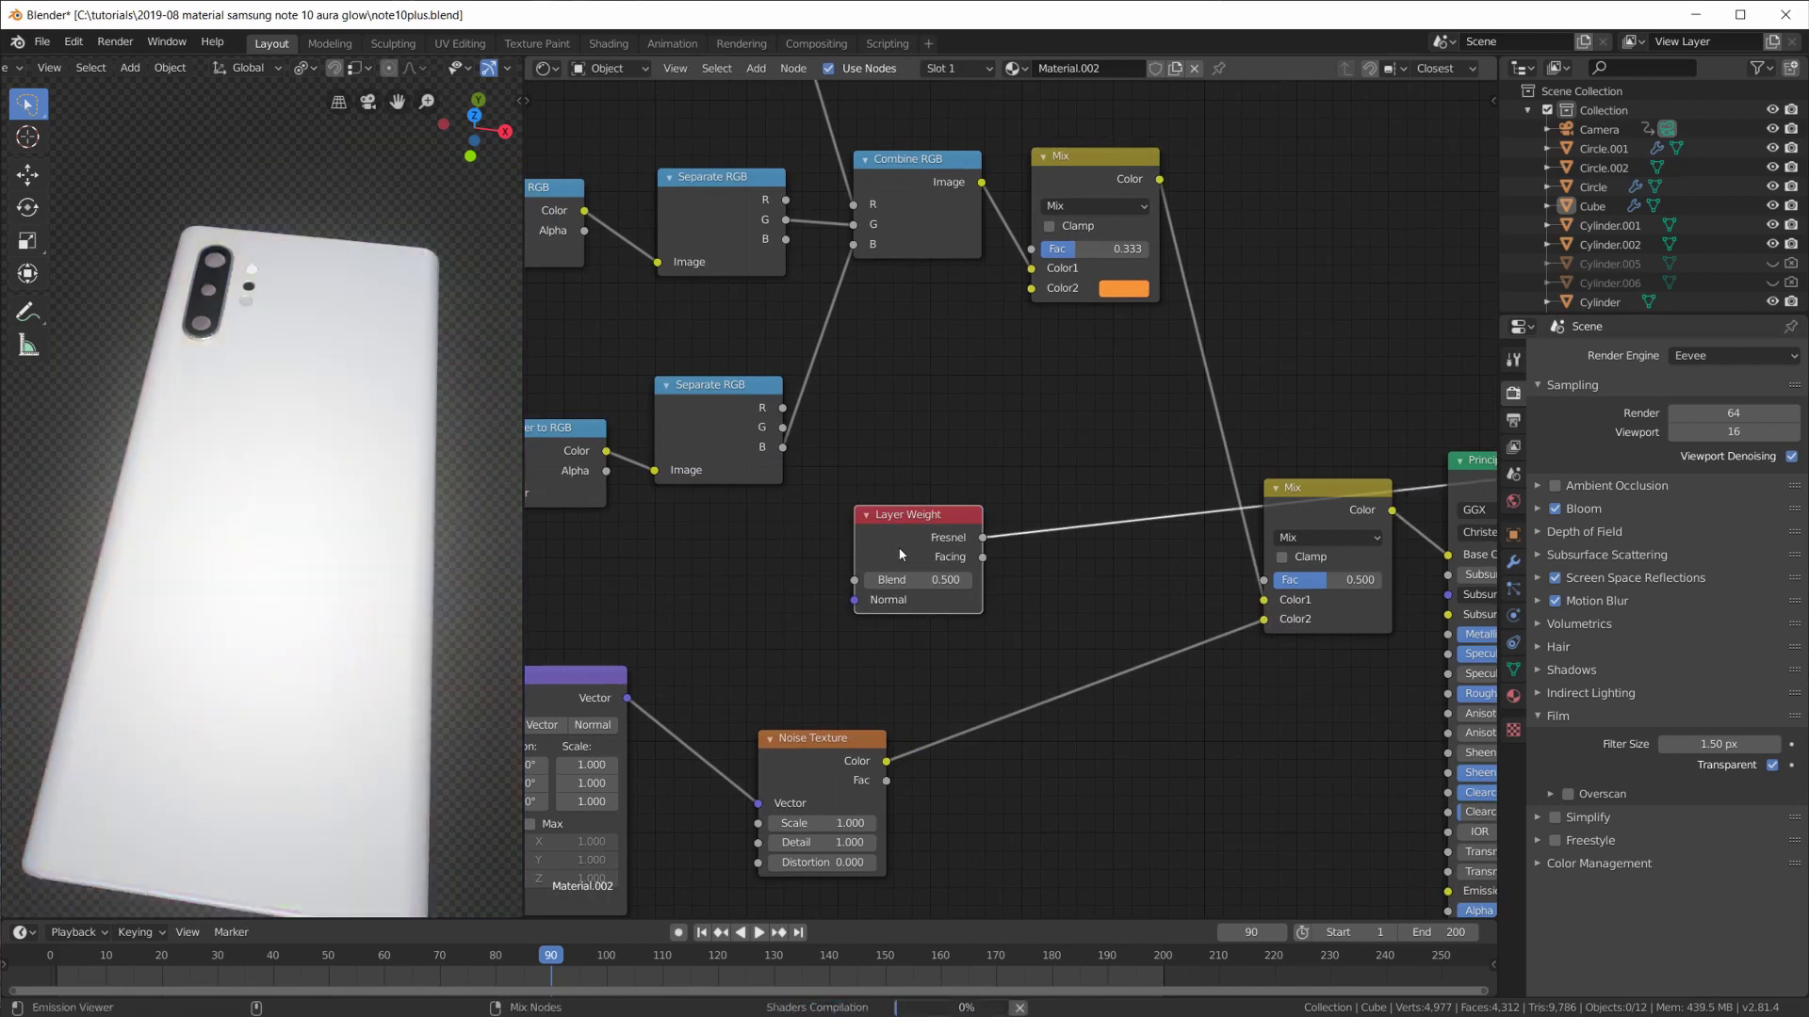
{"action": "left_click", "coordinate": [898, 548], "text": "ctrl+shift"}
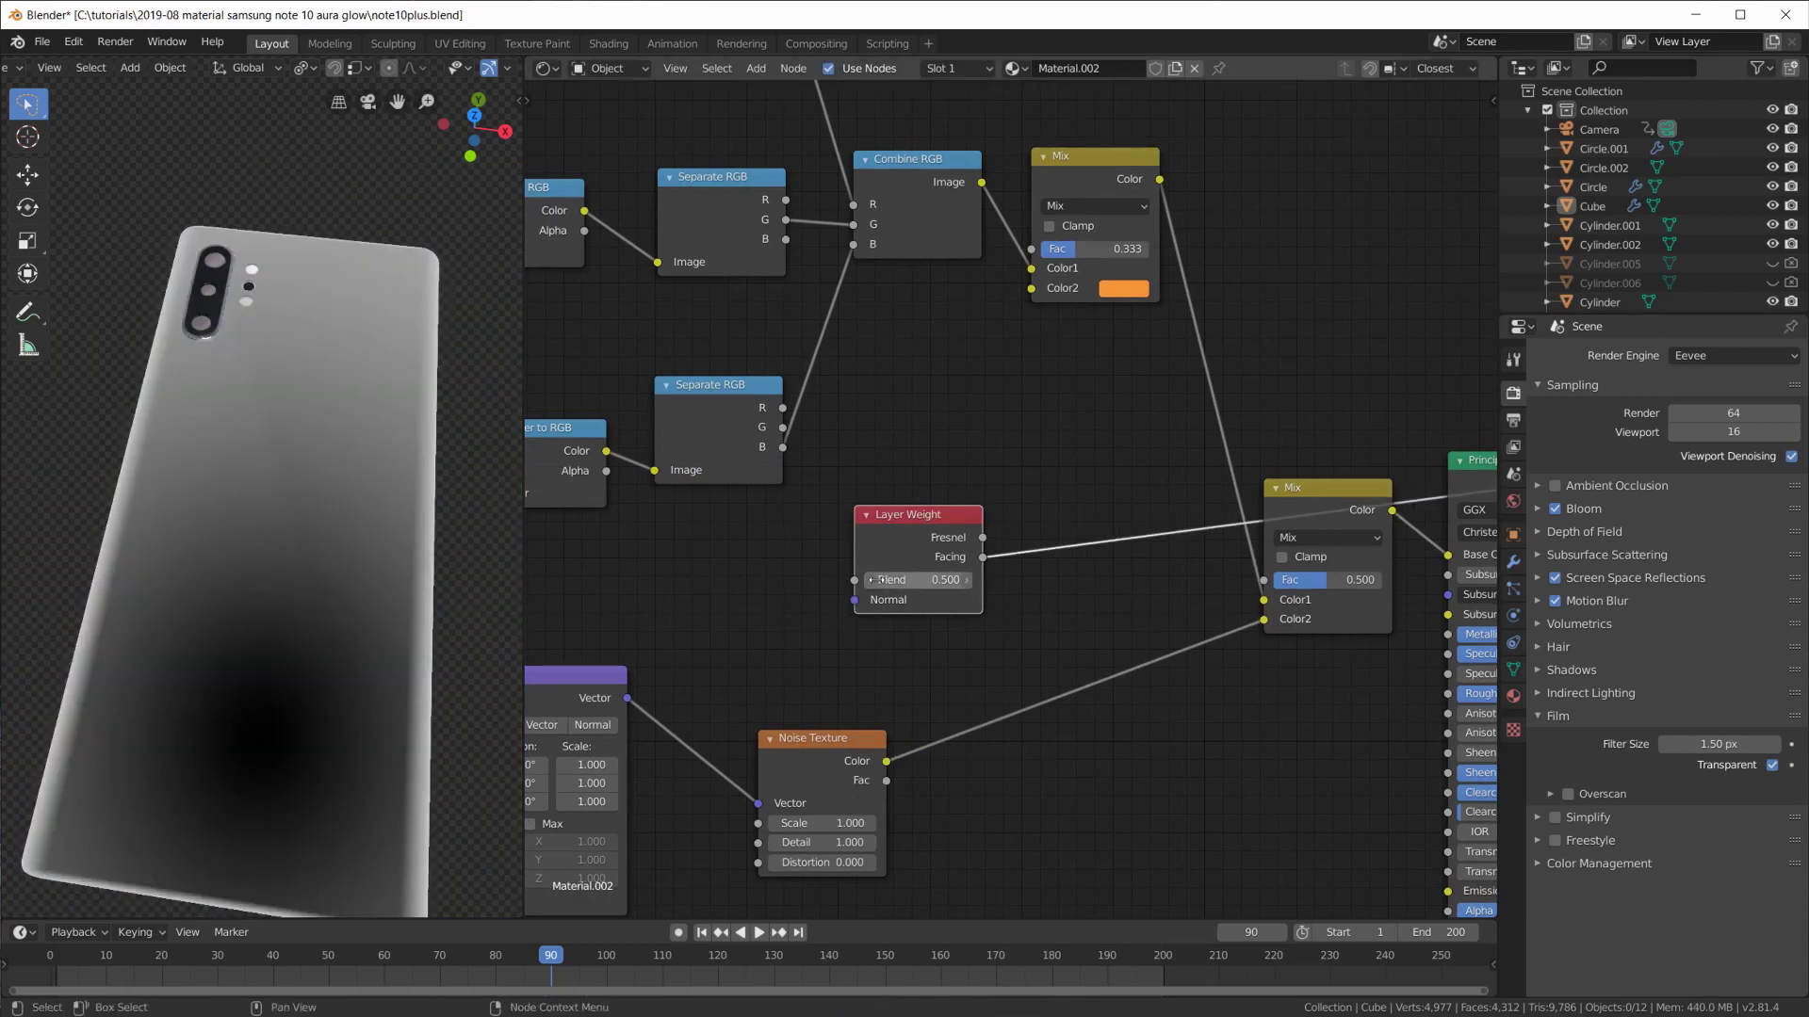
{"action": "left_click", "coordinate": [867, 580]}
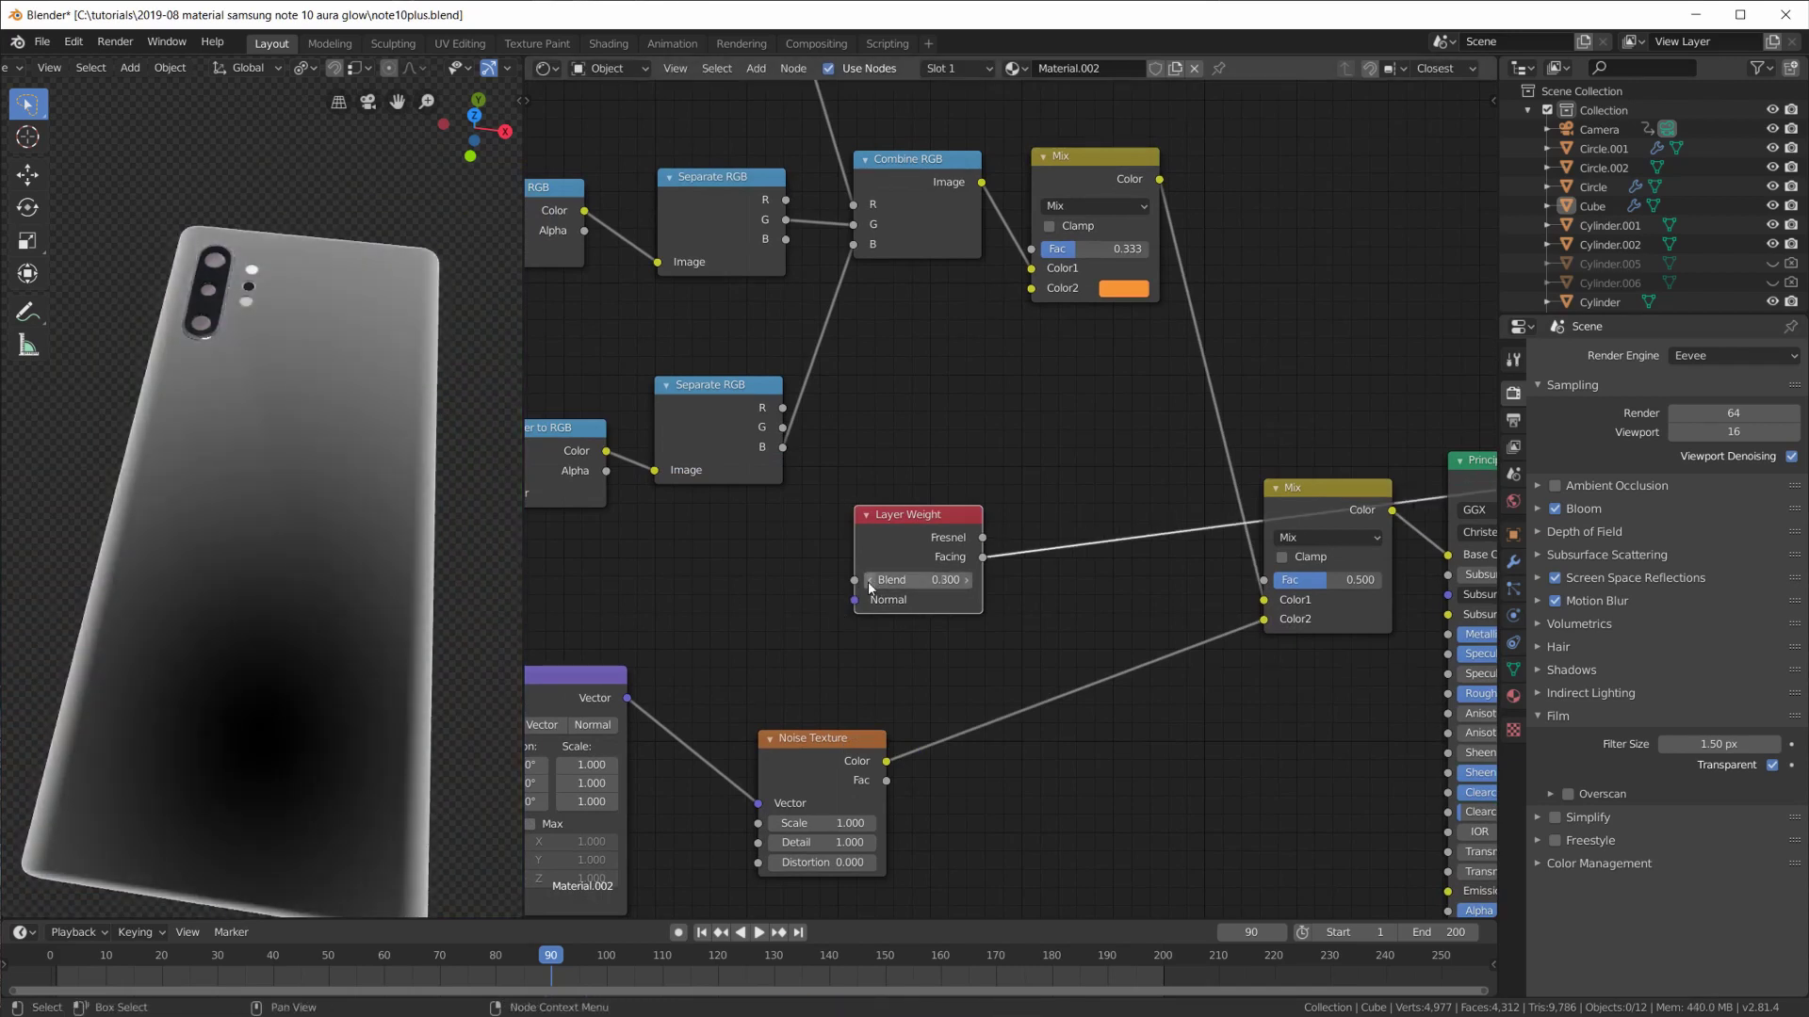
{"action": "left_click", "coordinate": [867, 580]}
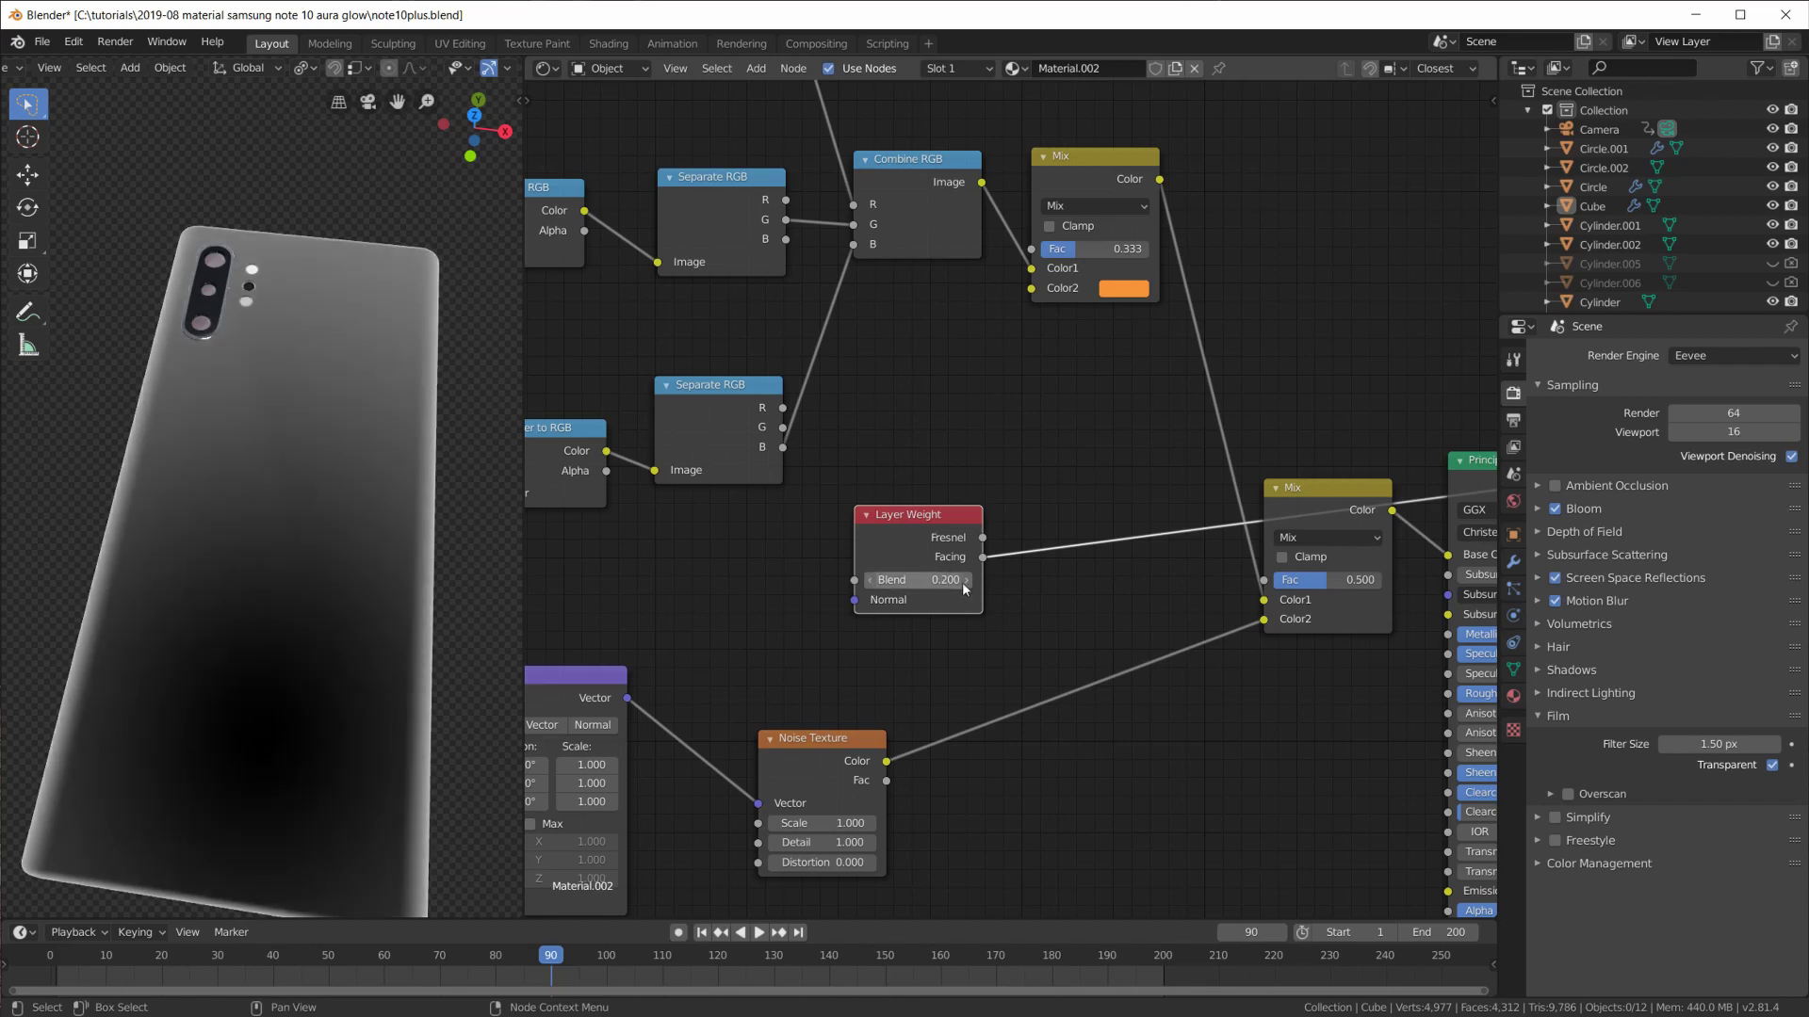
{"action": "key", "text": "ctrl+z"}
{"action": "mouse_move", "coordinate": [268, 629]}
{"action": "middle_mouse_down"}
{"action": "mouse_move", "coordinate": [267, 657]}
{"action": "mouse_move", "coordinate": [289, 632]}
{"action": "mouse_move", "coordinate": [406, 634]}
{"action": "mouse_move", "coordinate": [335, 743]}
{"action": "mouse_move", "coordinate": [267, 637]}
{"action": "mouse_move", "coordinate": [267, 587]}
{"action": "mouse_move", "coordinate": [254, 663]}
{"action": "middle_mouse_up"}
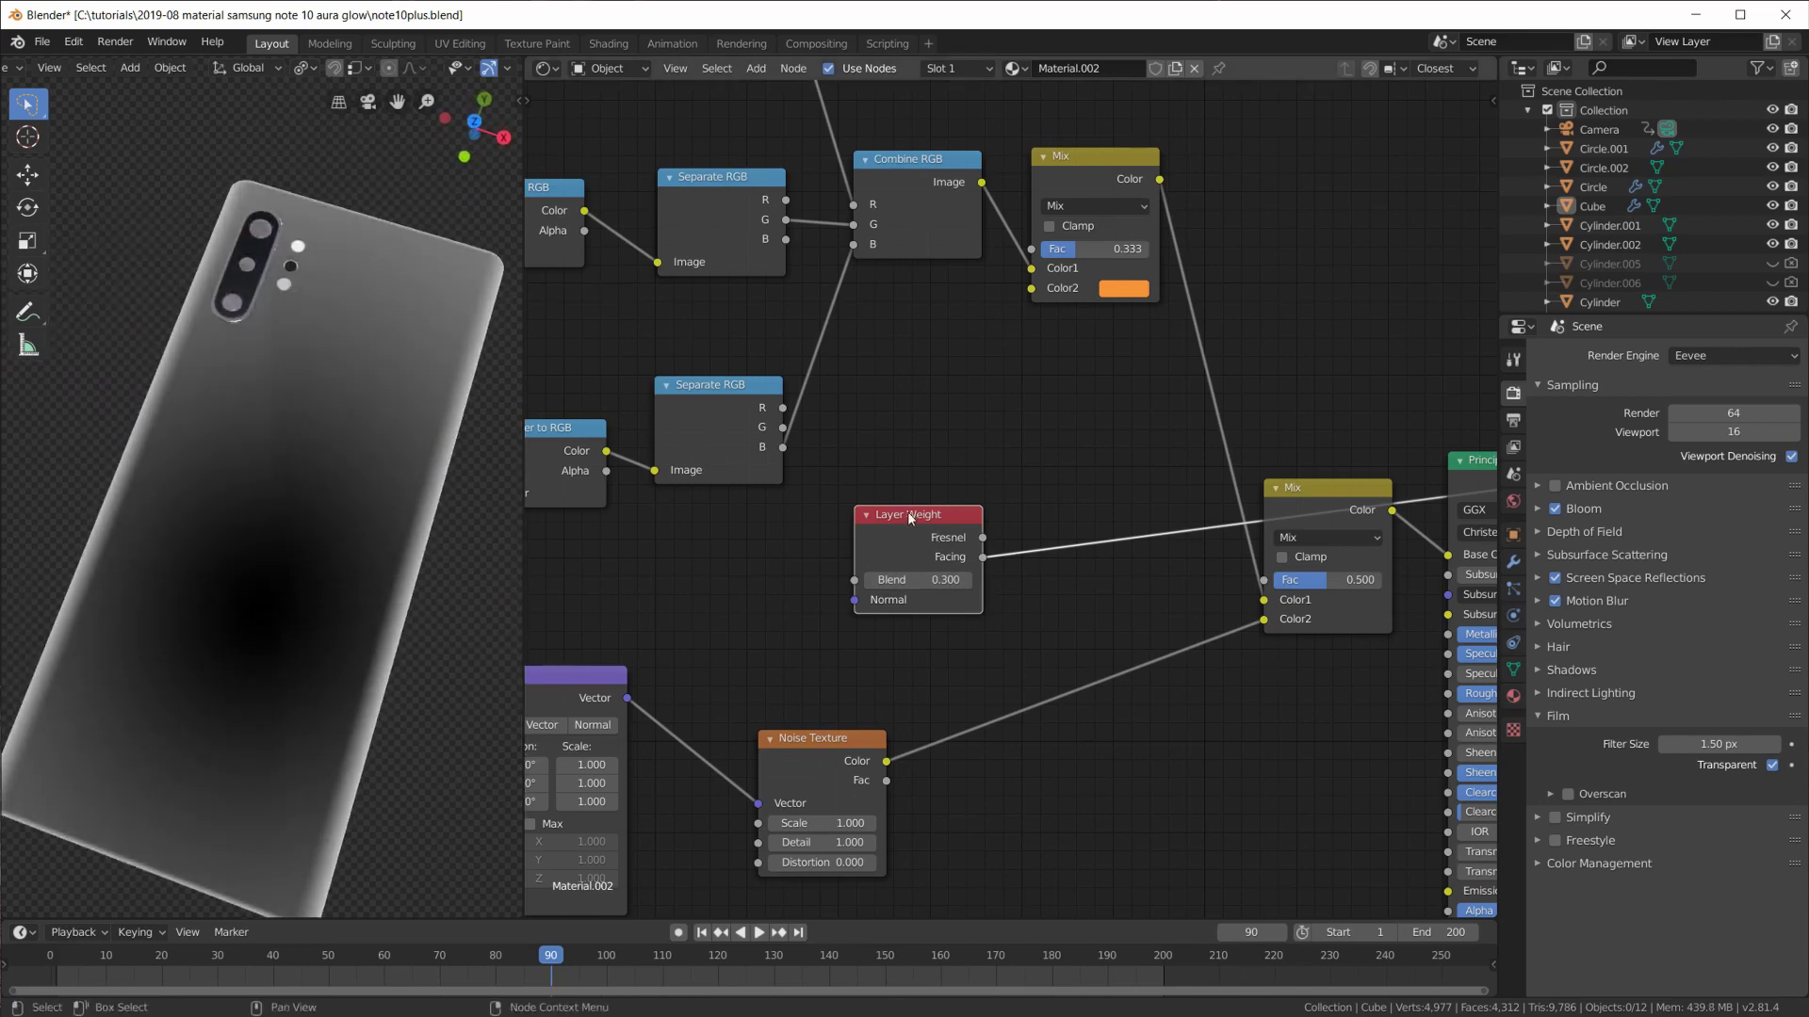
Insert a ColorRamp after the Layer Weight Facing and wire its Color to the Mix Fac.
{"action": "left_click_drag", "start_coordinate": [872, 524], "coordinate": [729, 548]}
{"action": "key", "text": "shift+a"}
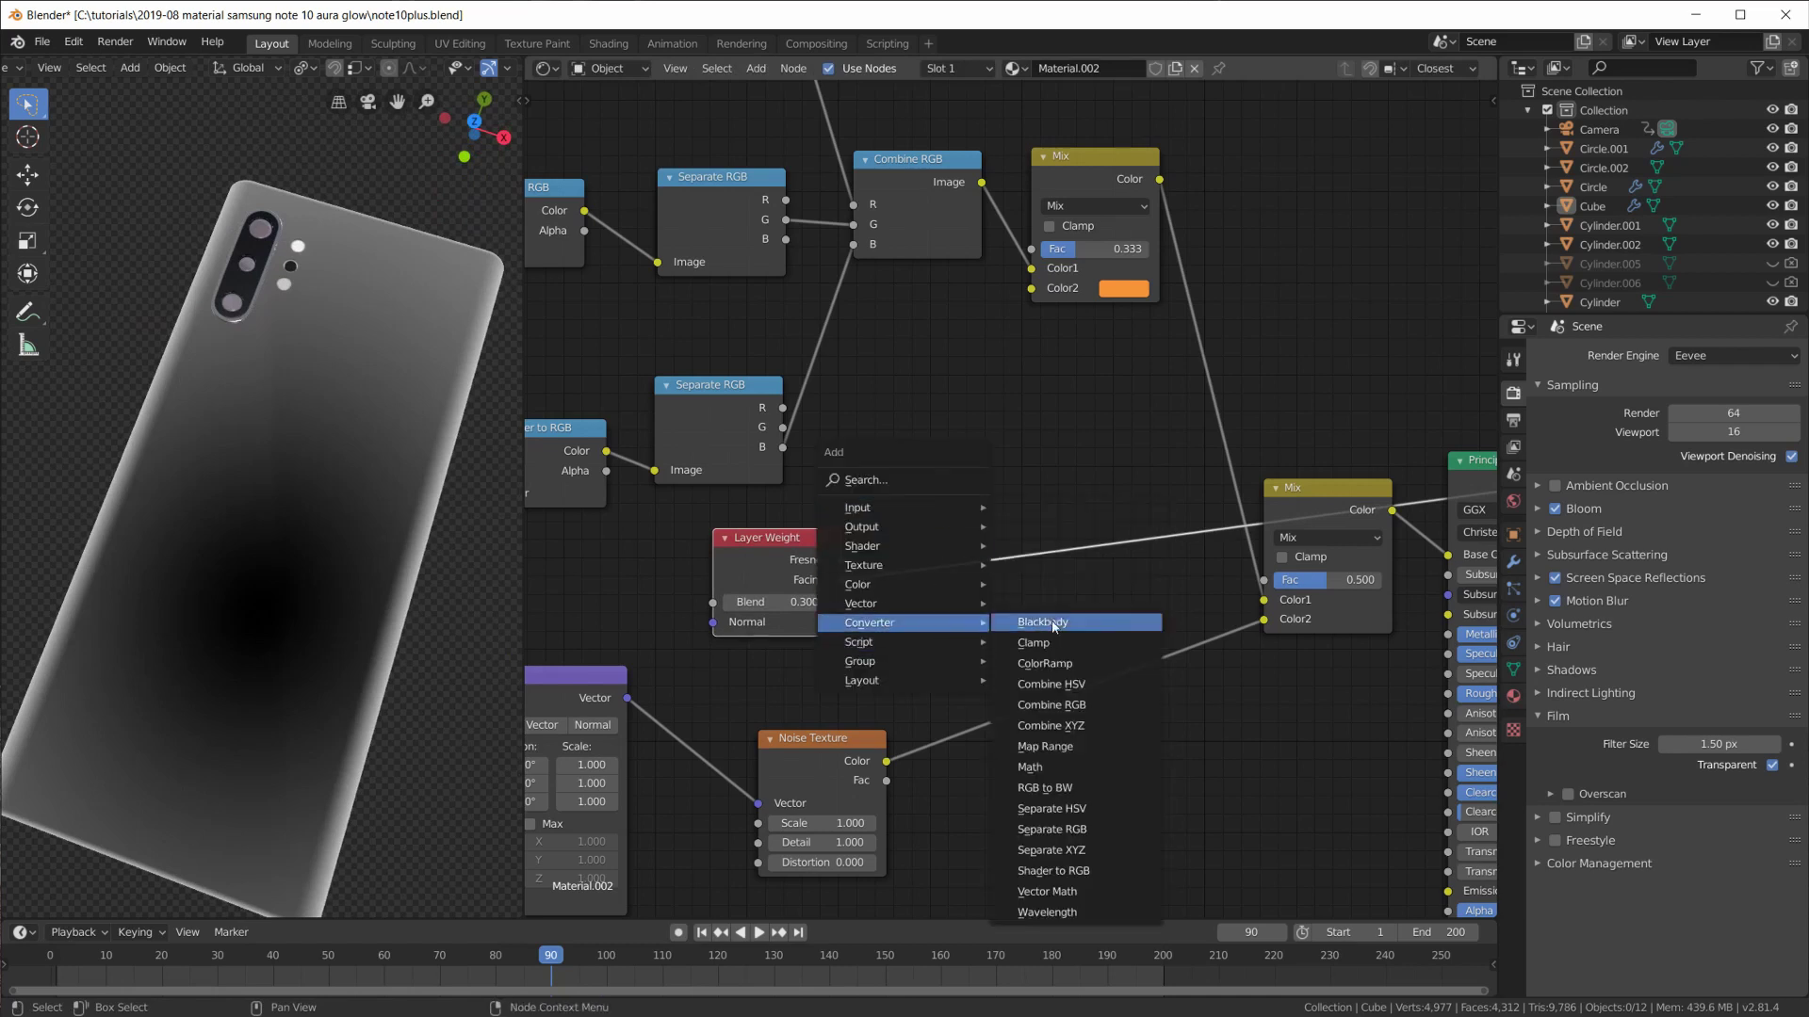
{"action": "left_click", "coordinate": [1107, 666]}
{"action": "left_click", "coordinate": [876, 471]}
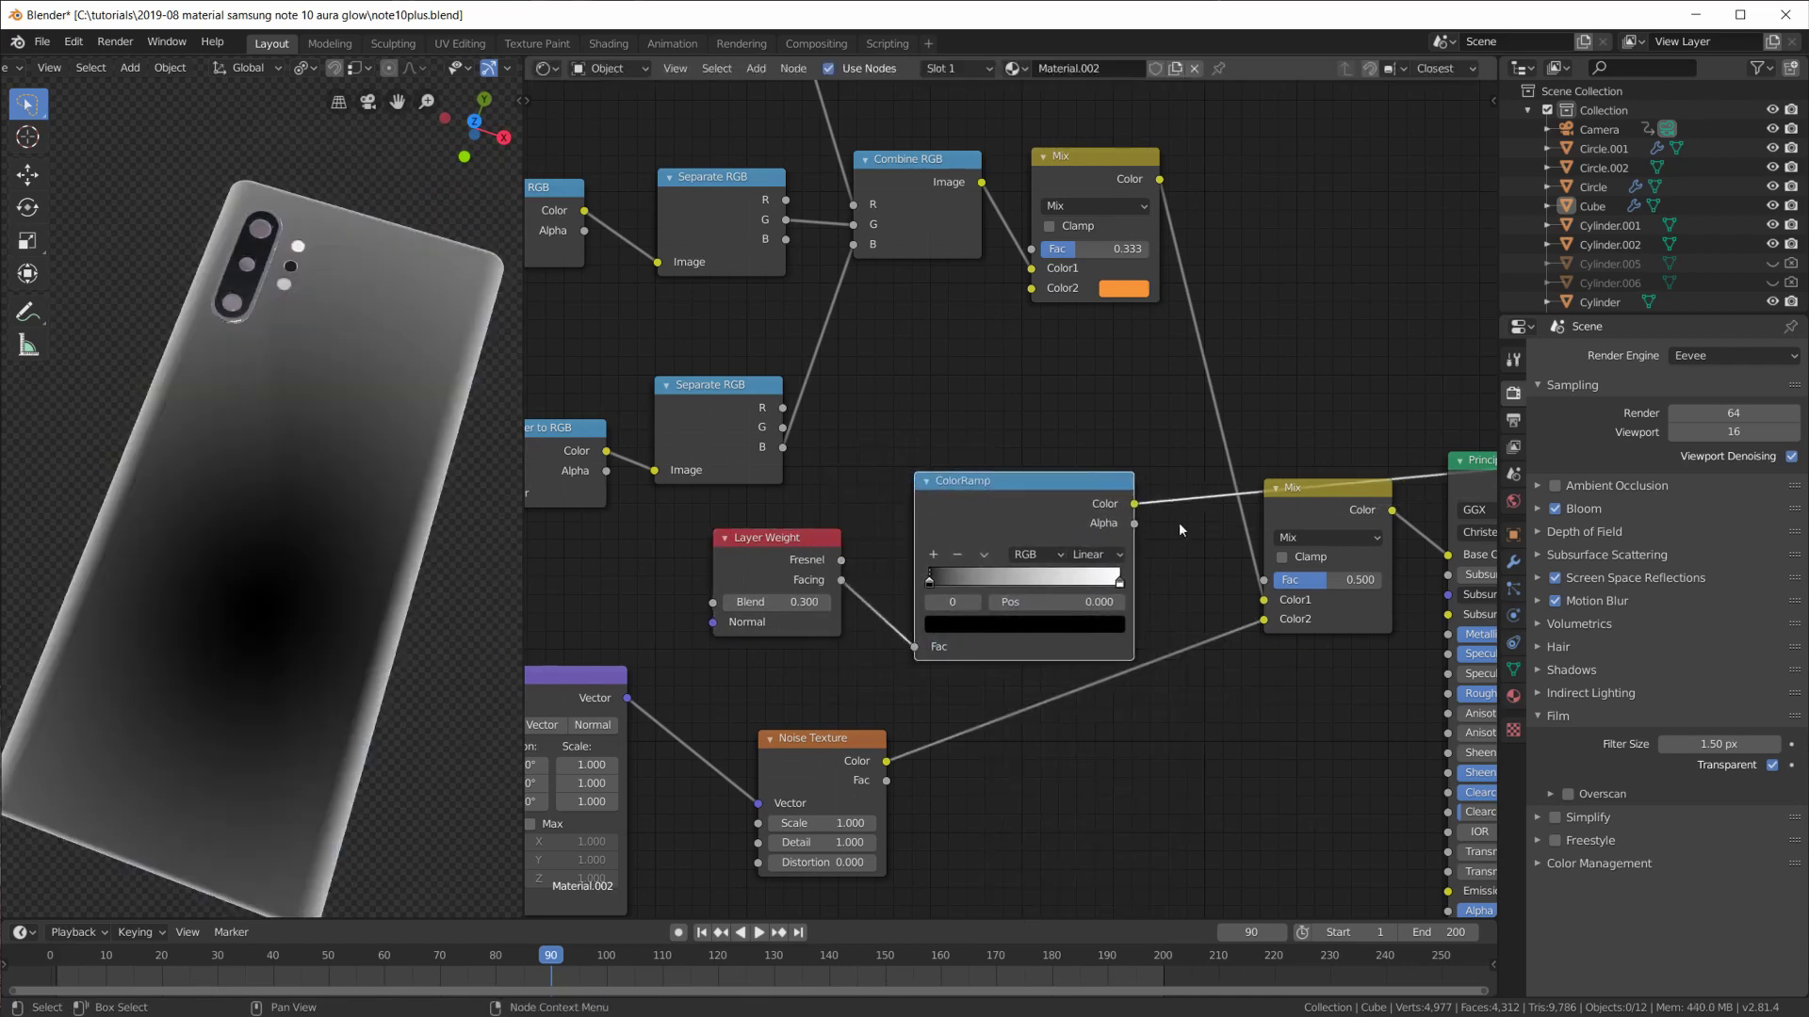
{"action": "left_click_drag", "start_coordinate": [1273, 586], "coordinate": [1275, 583]}
{"action": "scroll", "coordinate": [1428, 573], "scroll_direction": "down", "scroll_amount": 2}
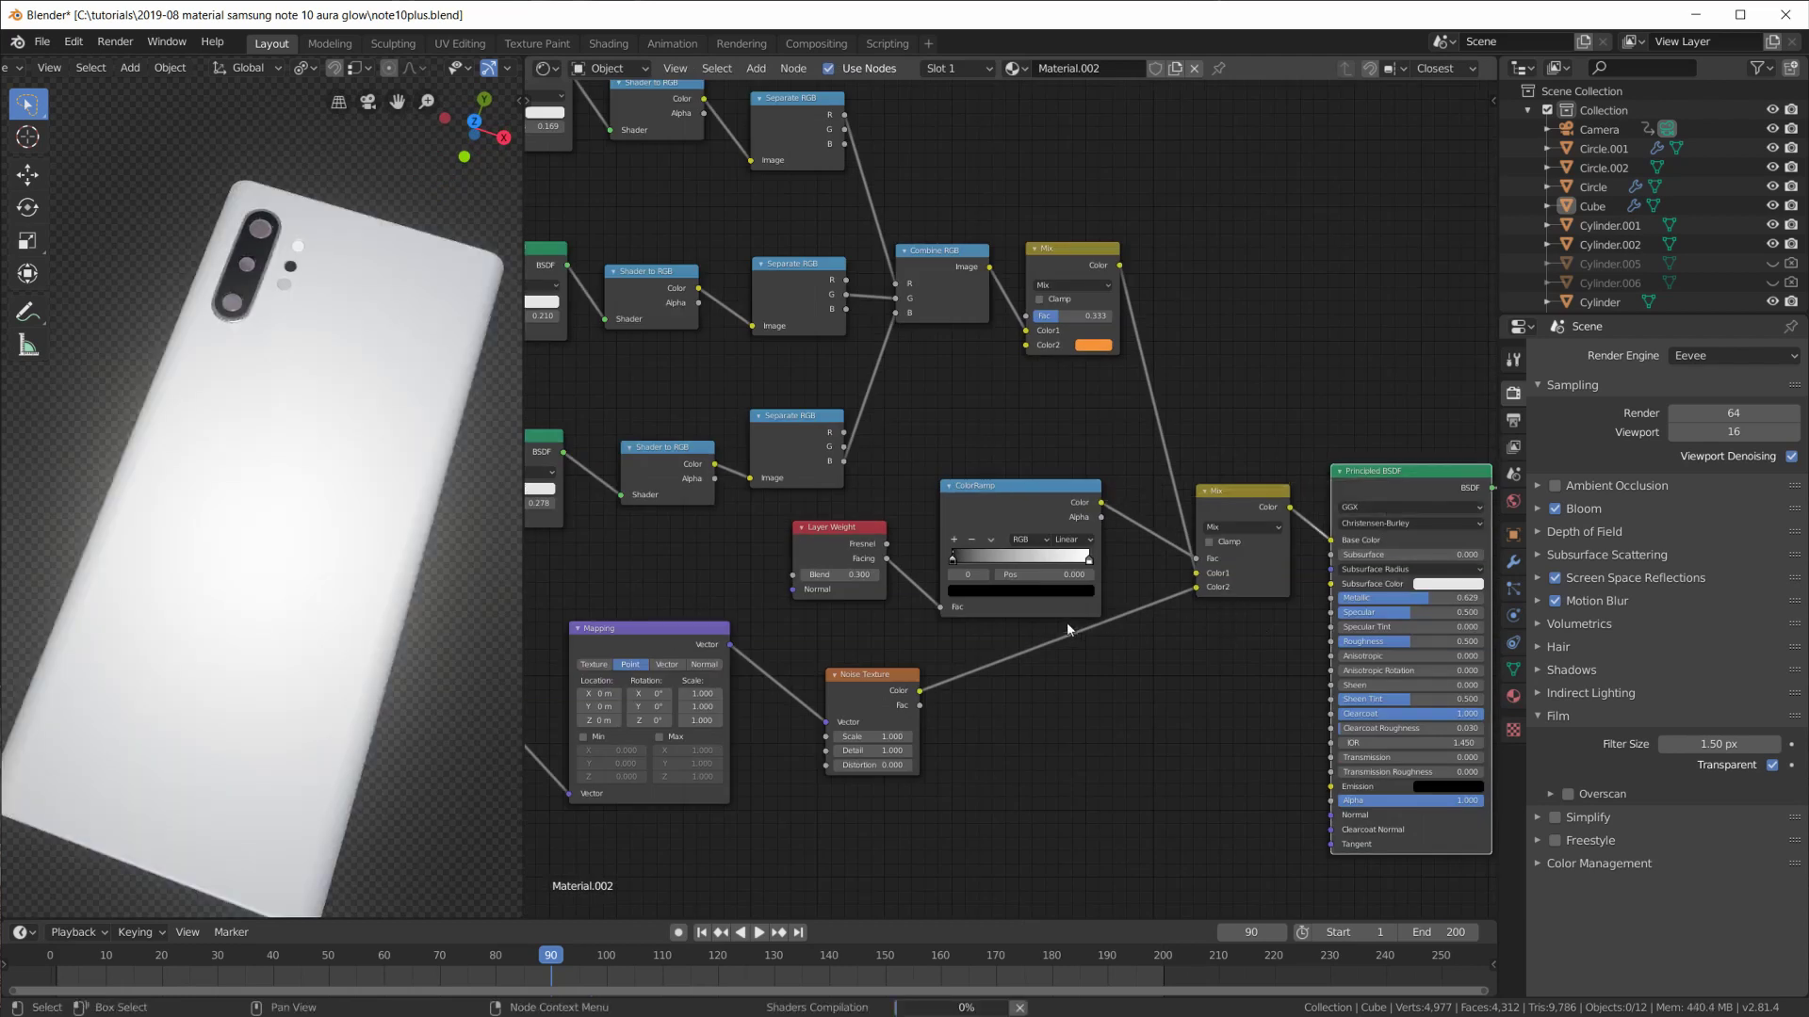
Slide the white ColorRamp stop to about 0.080 and set interpolation to Ease.
{"action": "middle_click_drag", "start_coordinate": [362, 618], "coordinate": [366, 611]}
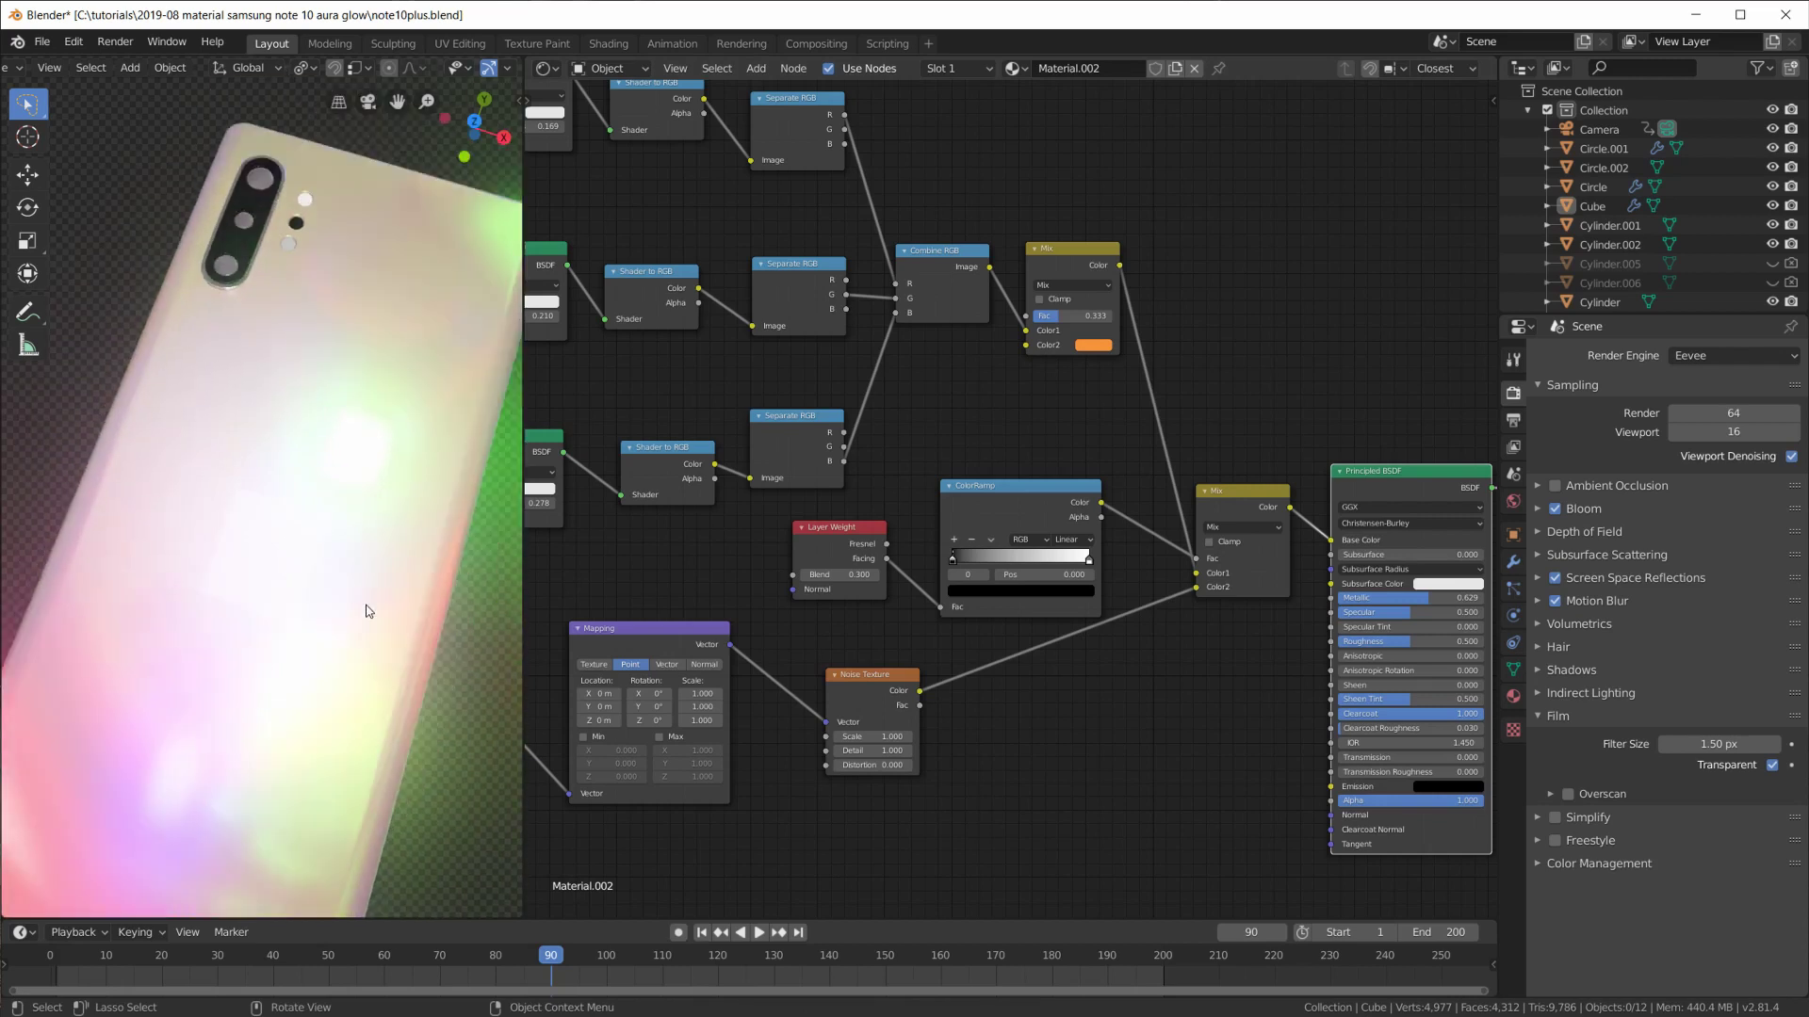
{"action": "scroll", "coordinate": [375, 580], "scroll_direction": "up", "scroll_amount": 1}
{"action": "scroll", "coordinate": [382, 549], "scroll_direction": "up", "scroll_amount": 1}
{"action": "scroll", "coordinate": [419, 605], "scroll_direction": "down", "scroll_amount": 2}
{"action": "scroll", "coordinate": [454, 599], "scroll_direction": "up", "scroll_amount": 1}
{"action": "scroll", "coordinate": [1014, 596], "scroll_direction": "up", "scroll_amount": 1}
{"action": "scroll", "coordinate": [1012, 596], "scroll_direction": "up", "scroll_amount": 2}
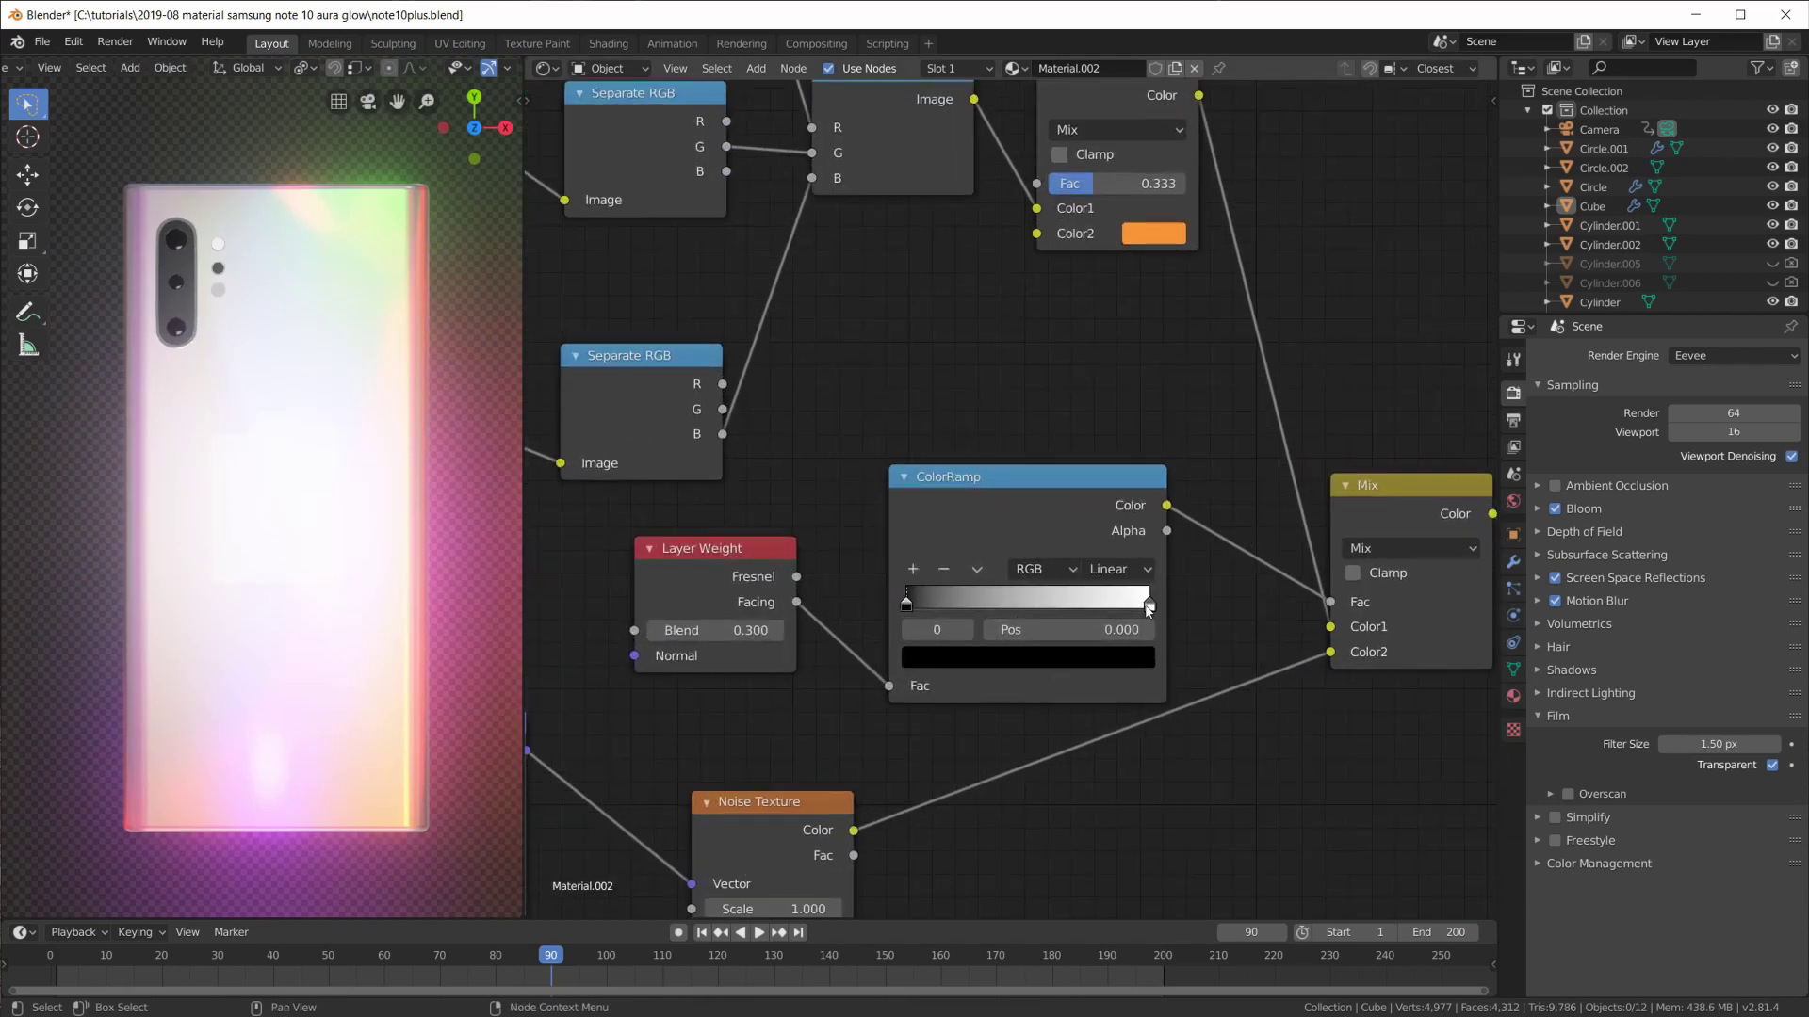
{"action": "left_click_drag", "start_coordinate": [1149, 605], "coordinate": [929, 604]}
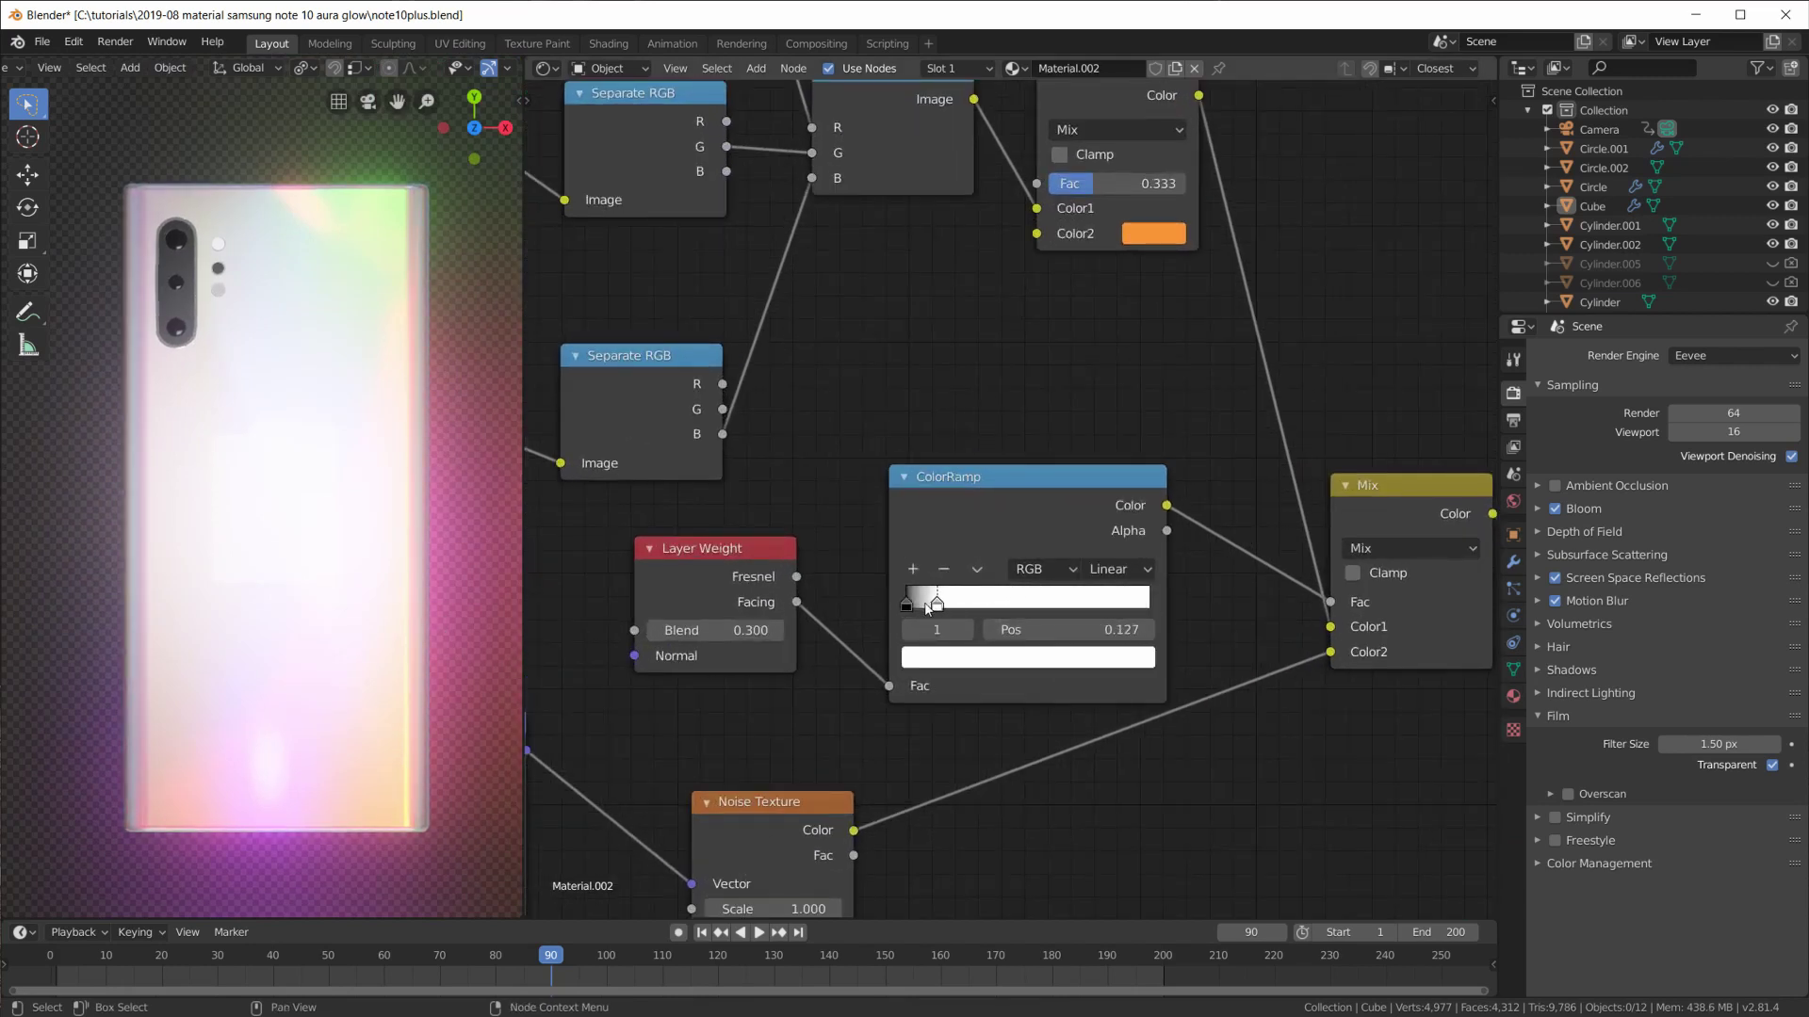
{"action": "mouse_move", "coordinate": [929, 608]}
{"action": "left_mouse_down"}
{"action": "mouse_move", "coordinate": [1004, 611]}
{"action": "mouse_move", "coordinate": [908, 609]}
{"action": "left_mouse_up"}
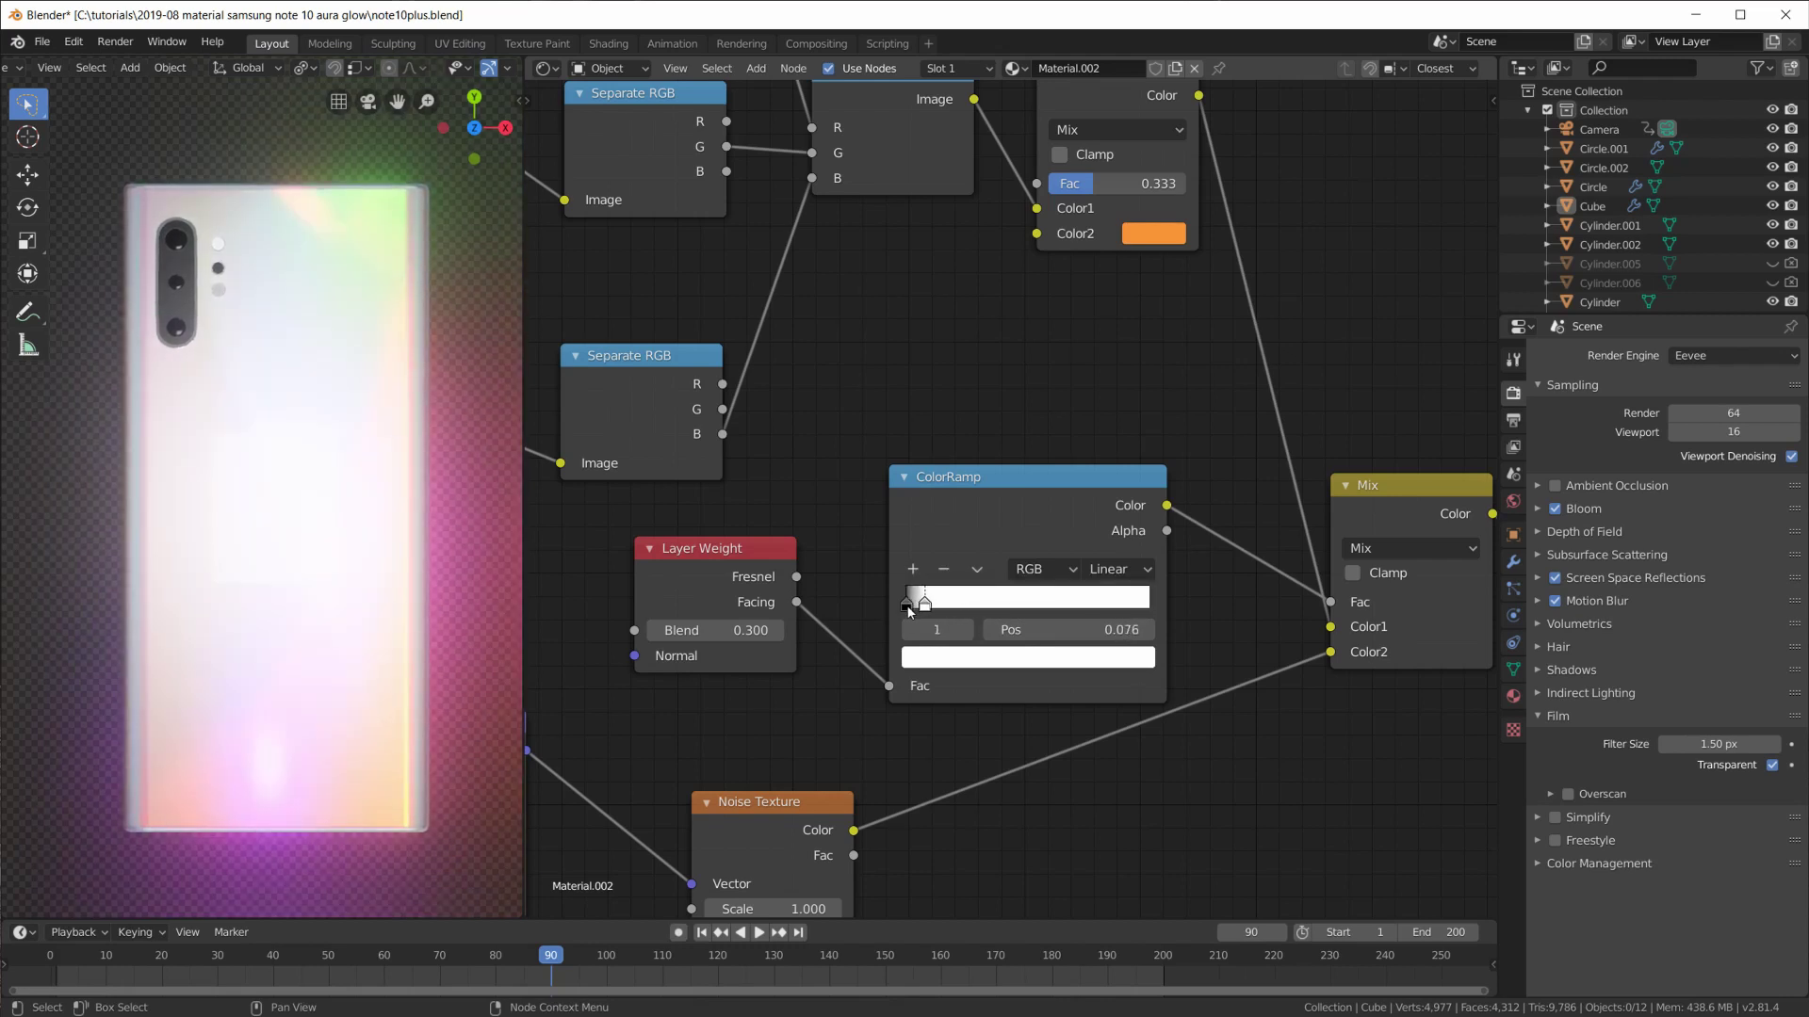
{"action": "left_click", "coordinate": [1127, 572]}
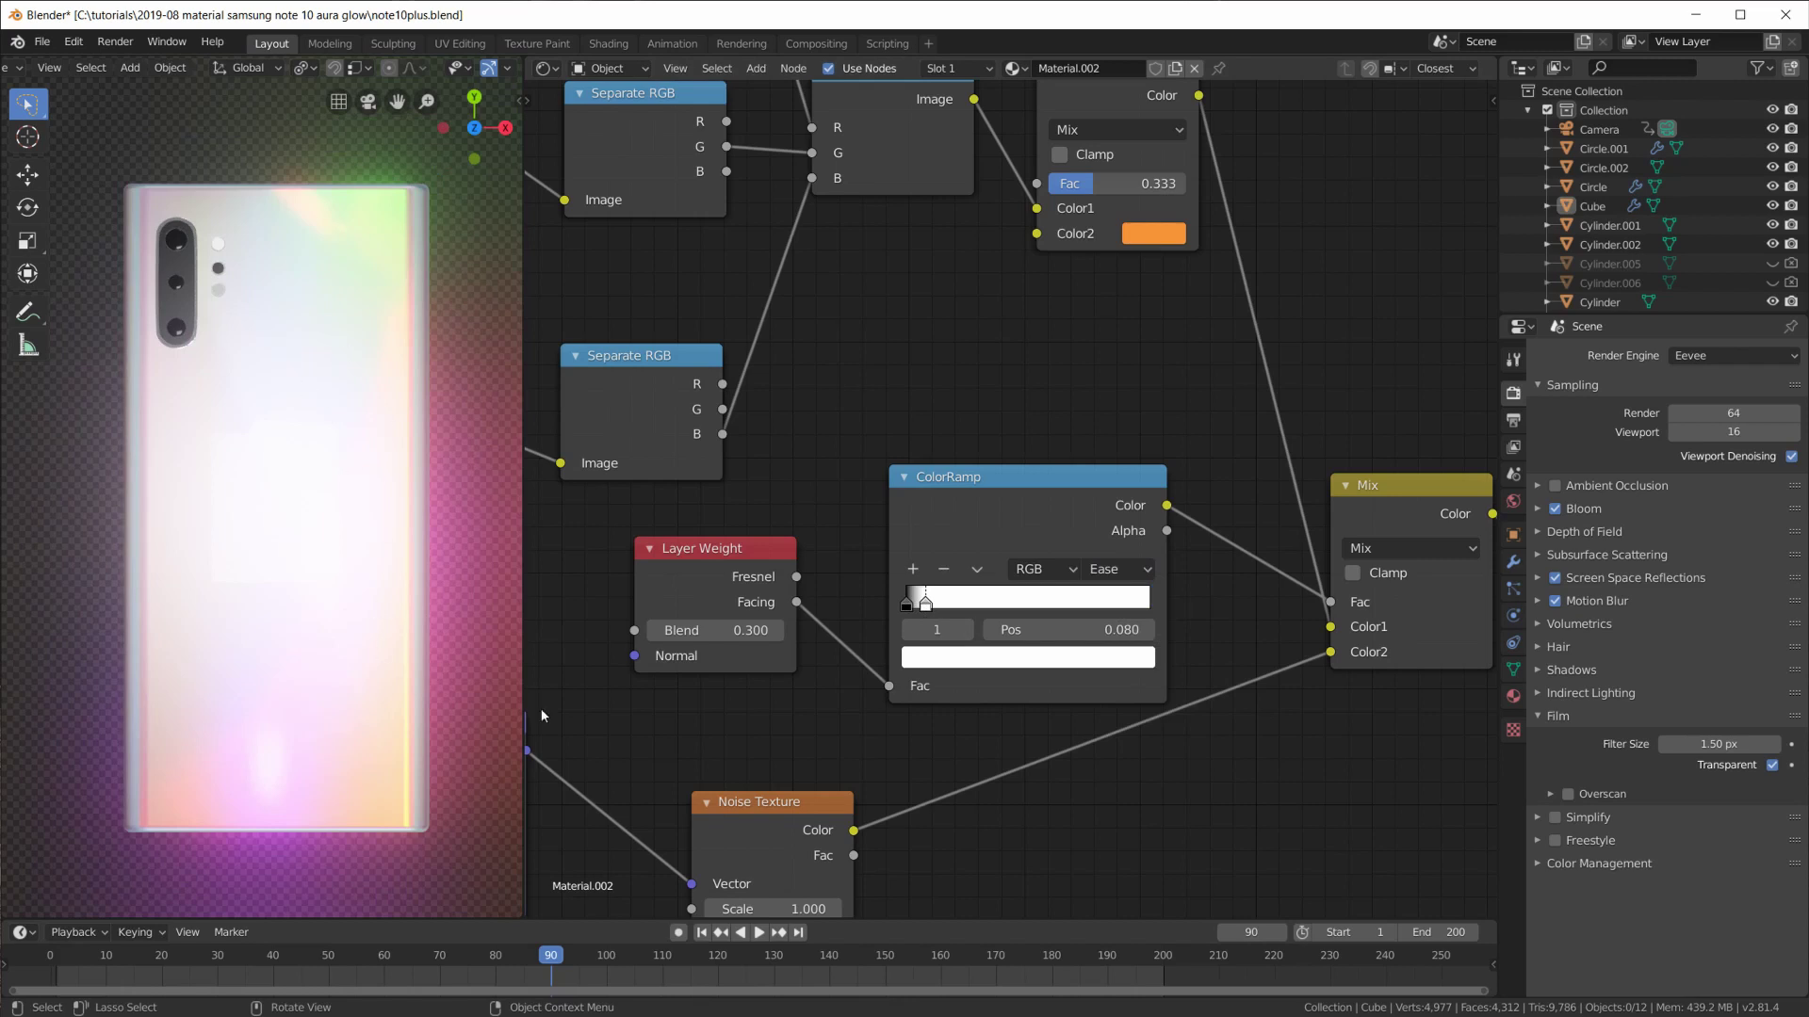
{"action": "scroll", "coordinate": [920, 598], "scroll_direction": "down", "scroll_amount": 2}
{"action": "scroll", "coordinate": [1009, 523], "scroll_direction": "down", "scroll_amount": 2}
{"action": "scroll", "coordinate": [1011, 523], "scroll_direction": "down", "scroll_amount": 1}
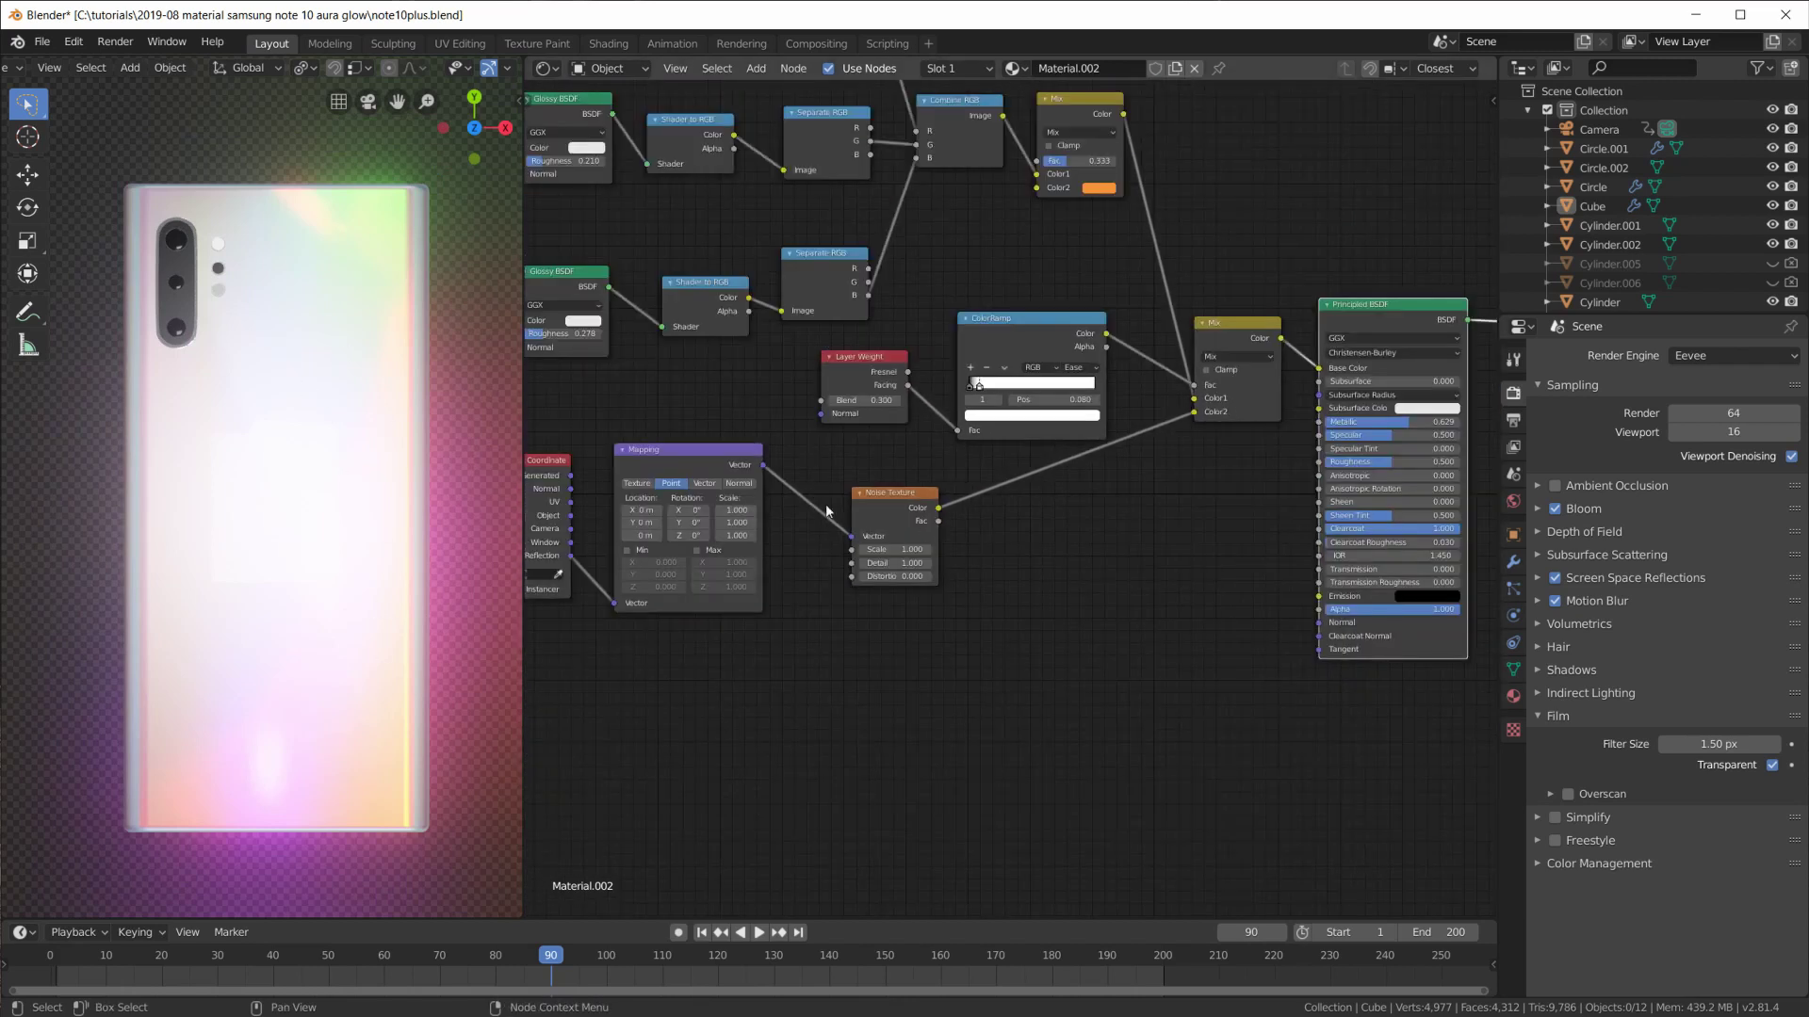
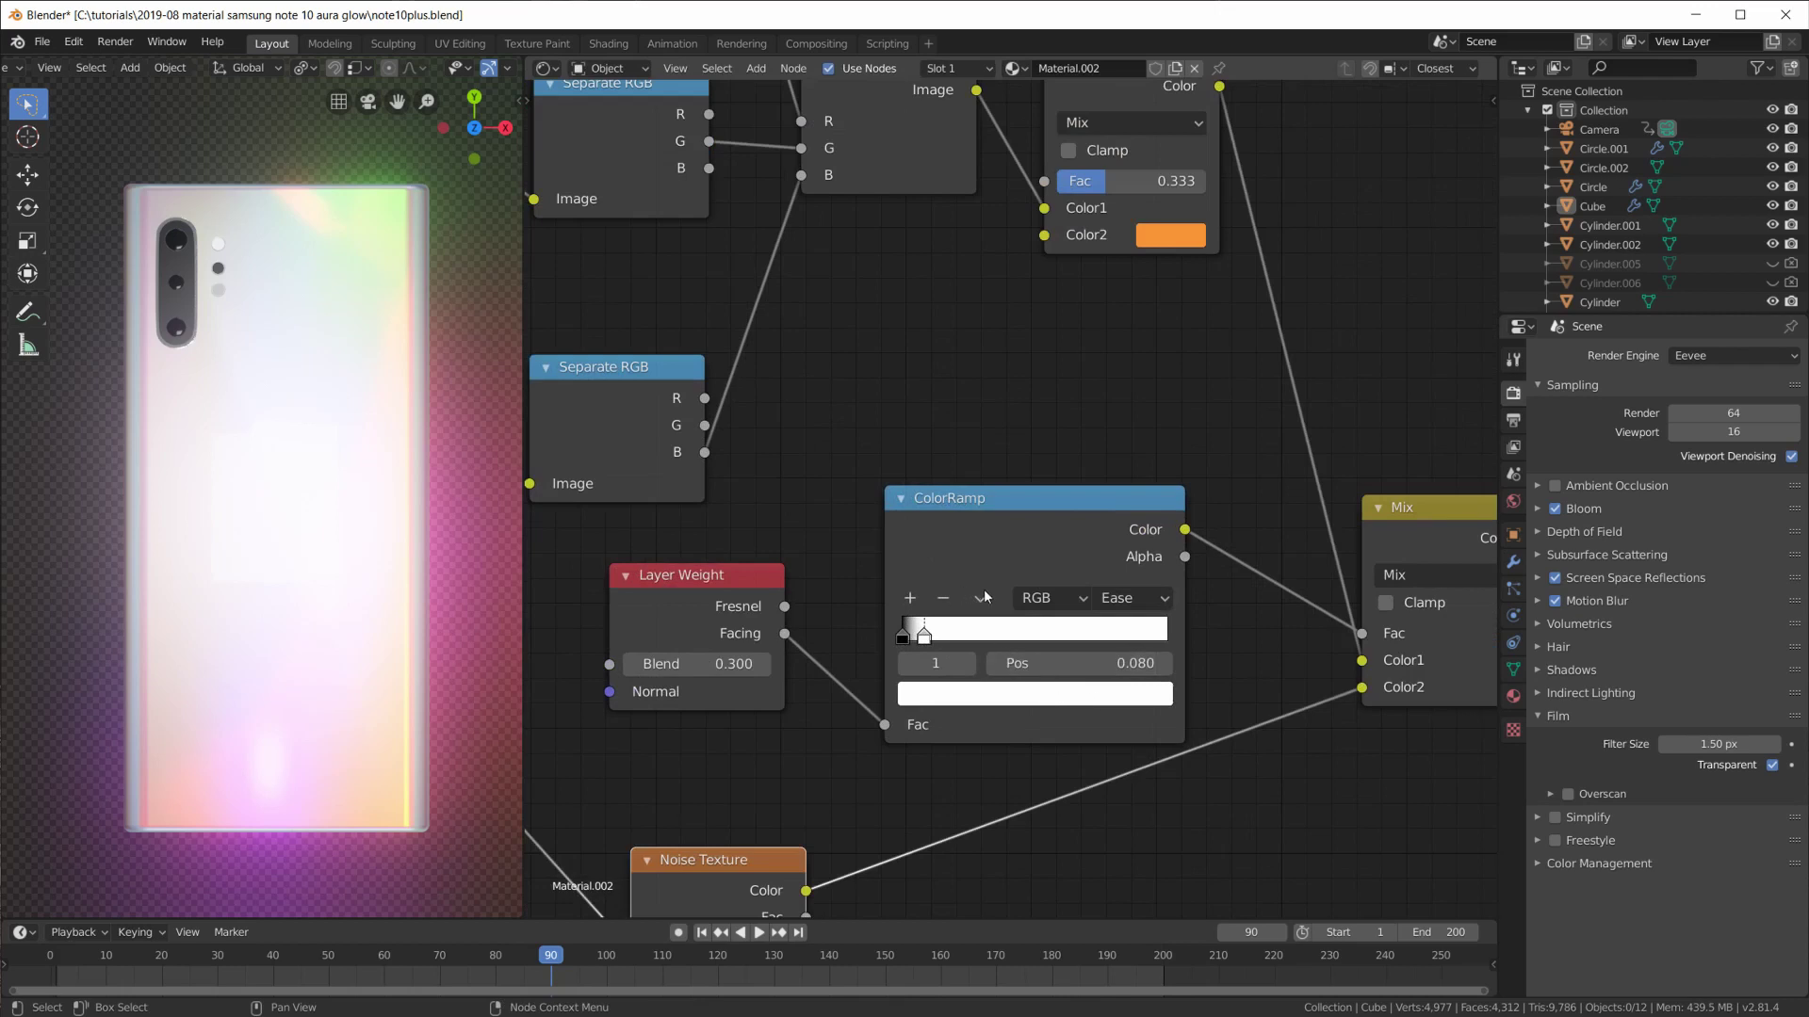
Swap the two links on the Mix node's color inputs, then view the iridescent back from several angles.
{"action": "mouse_move", "coordinate": [284, 637]}
{"action": "middle_mouse_down"}
{"action": "mouse_move", "coordinate": [354, 531]}
{"action": "mouse_move", "coordinate": [323, 660]}
{"action": "mouse_move", "coordinate": [332, 629]}
{"action": "middle_mouse_up"}
{"action": "scroll", "coordinate": [332, 629], "scroll_direction": "down", "scroll_amount": 2}
{"action": "middle_click_drag", "start_coordinate": [1327, 659], "coordinate": [864, 437]}
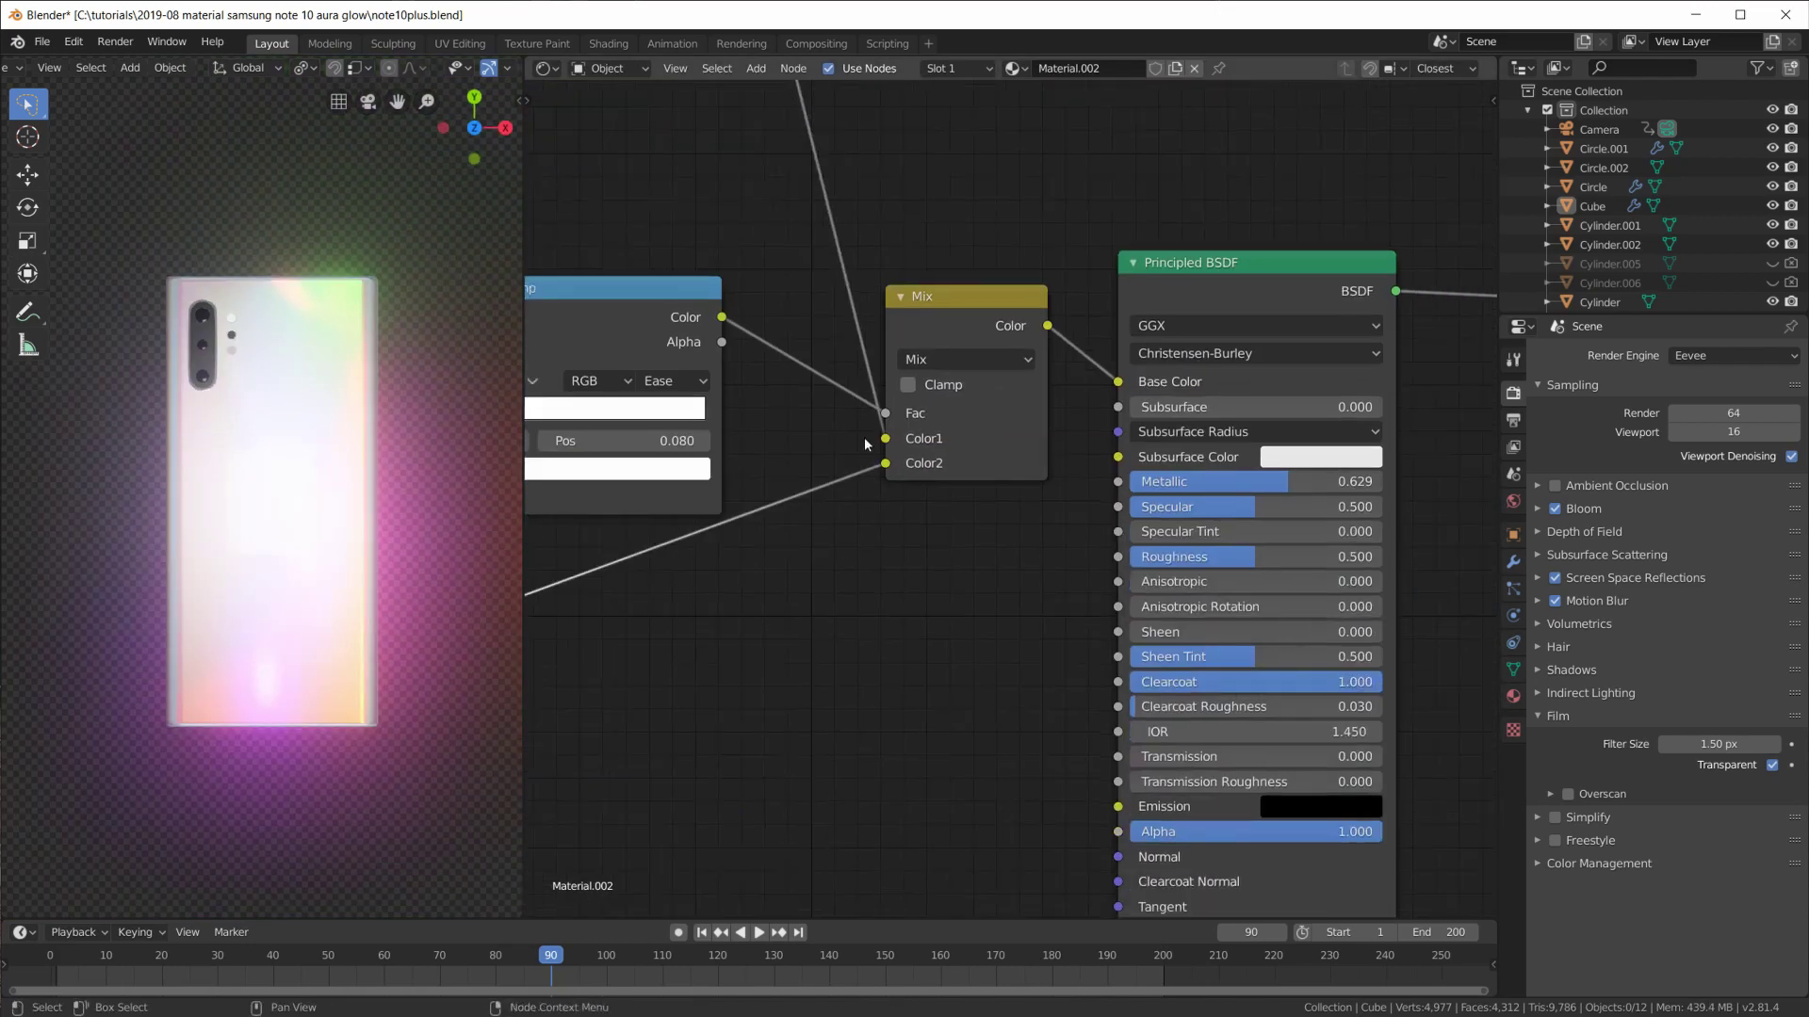
{"action": "left_click_drag", "start_coordinate": [884, 441], "coordinate": [884, 463]}
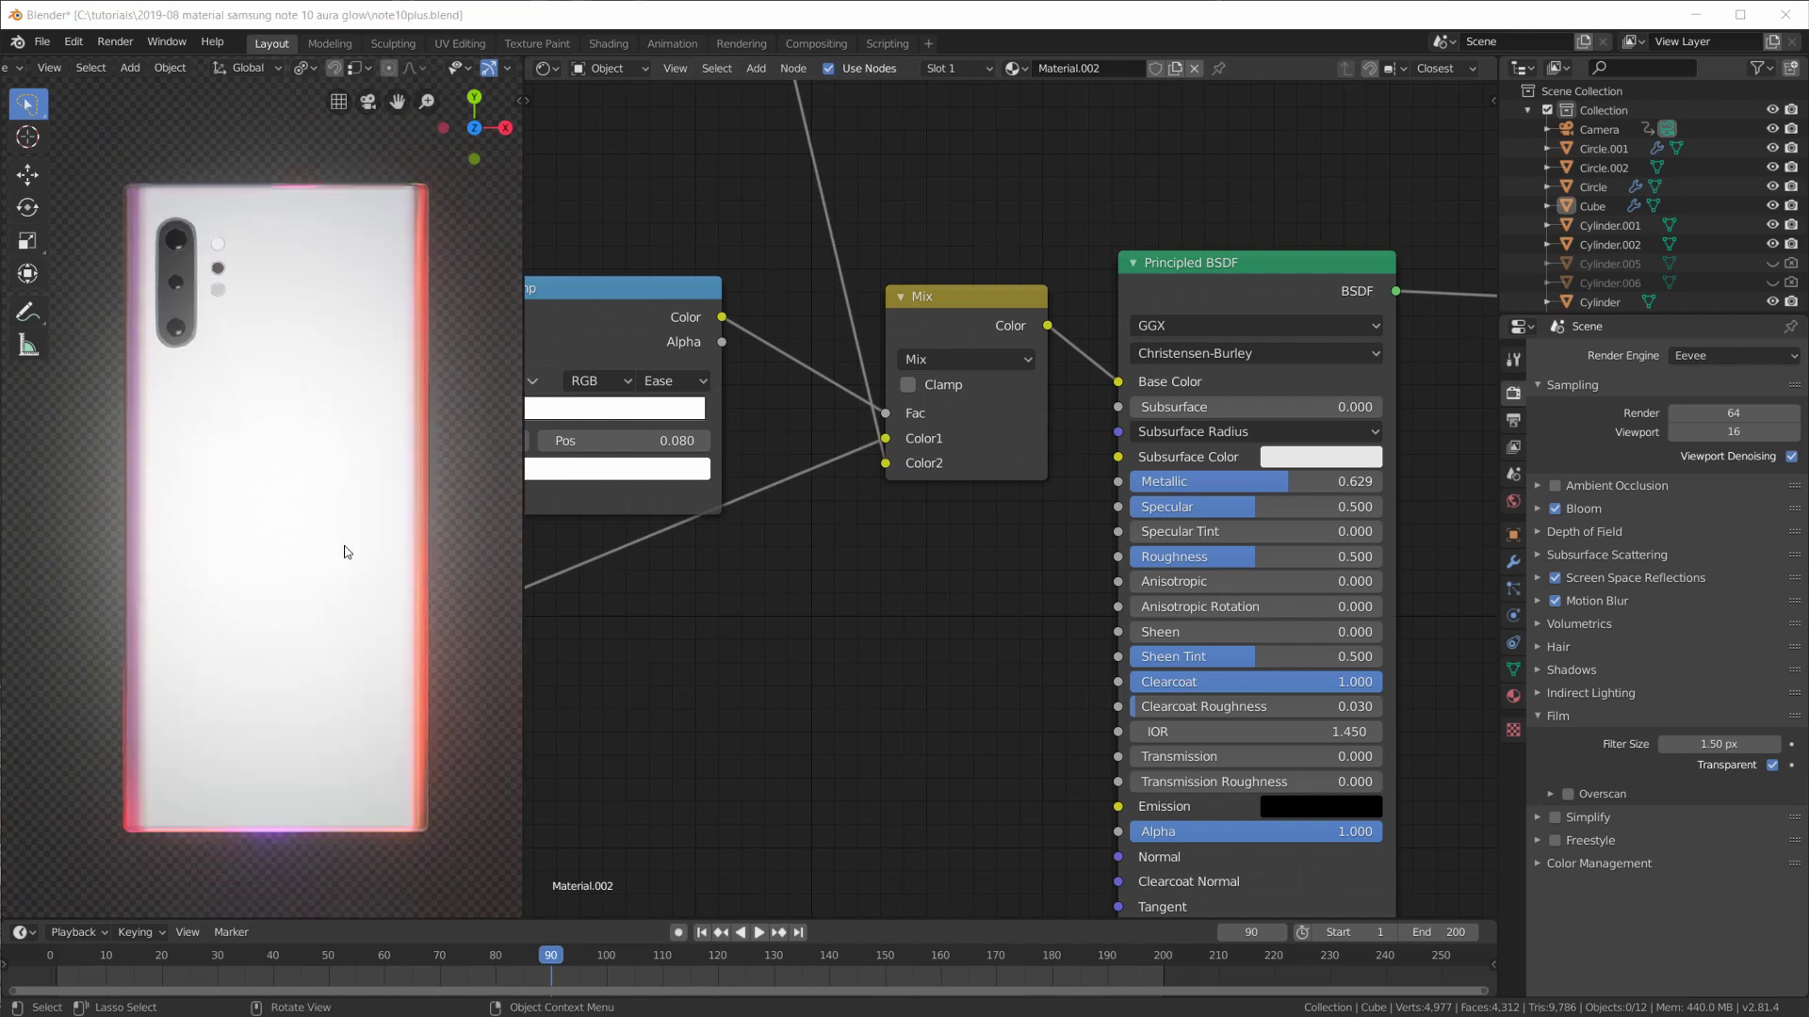
{"action": "mouse_move", "coordinate": [255, 680]}
{"action": "middle_mouse_down"}
{"action": "mouse_move", "coordinate": [318, 539]}
{"action": "mouse_move", "coordinate": [165, 566]}
{"action": "mouse_move", "coordinate": [282, 565]}
{"action": "mouse_move", "coordinate": [335, 614]}
{"action": "mouse_move", "coordinate": [316, 573]}
{"action": "mouse_move", "coordinate": [326, 718]}
{"action": "mouse_move", "coordinate": [344, 598]}
{"action": "mouse_move", "coordinate": [319, 613]}
{"action": "mouse_move", "coordinate": [418, 666]}
{"action": "mouse_move", "coordinate": [354, 635]}
{"action": "mouse_move", "coordinate": [551, 629]}
{"action": "mouse_move", "coordinate": [1137, 749]}
{"action": "mouse_move", "coordinate": [1140, 780]}
{"action": "middle_mouse_up"}
{"action": "scroll", "coordinate": [1065, 632], "scroll_direction": "down", "scroll_amount": 3}
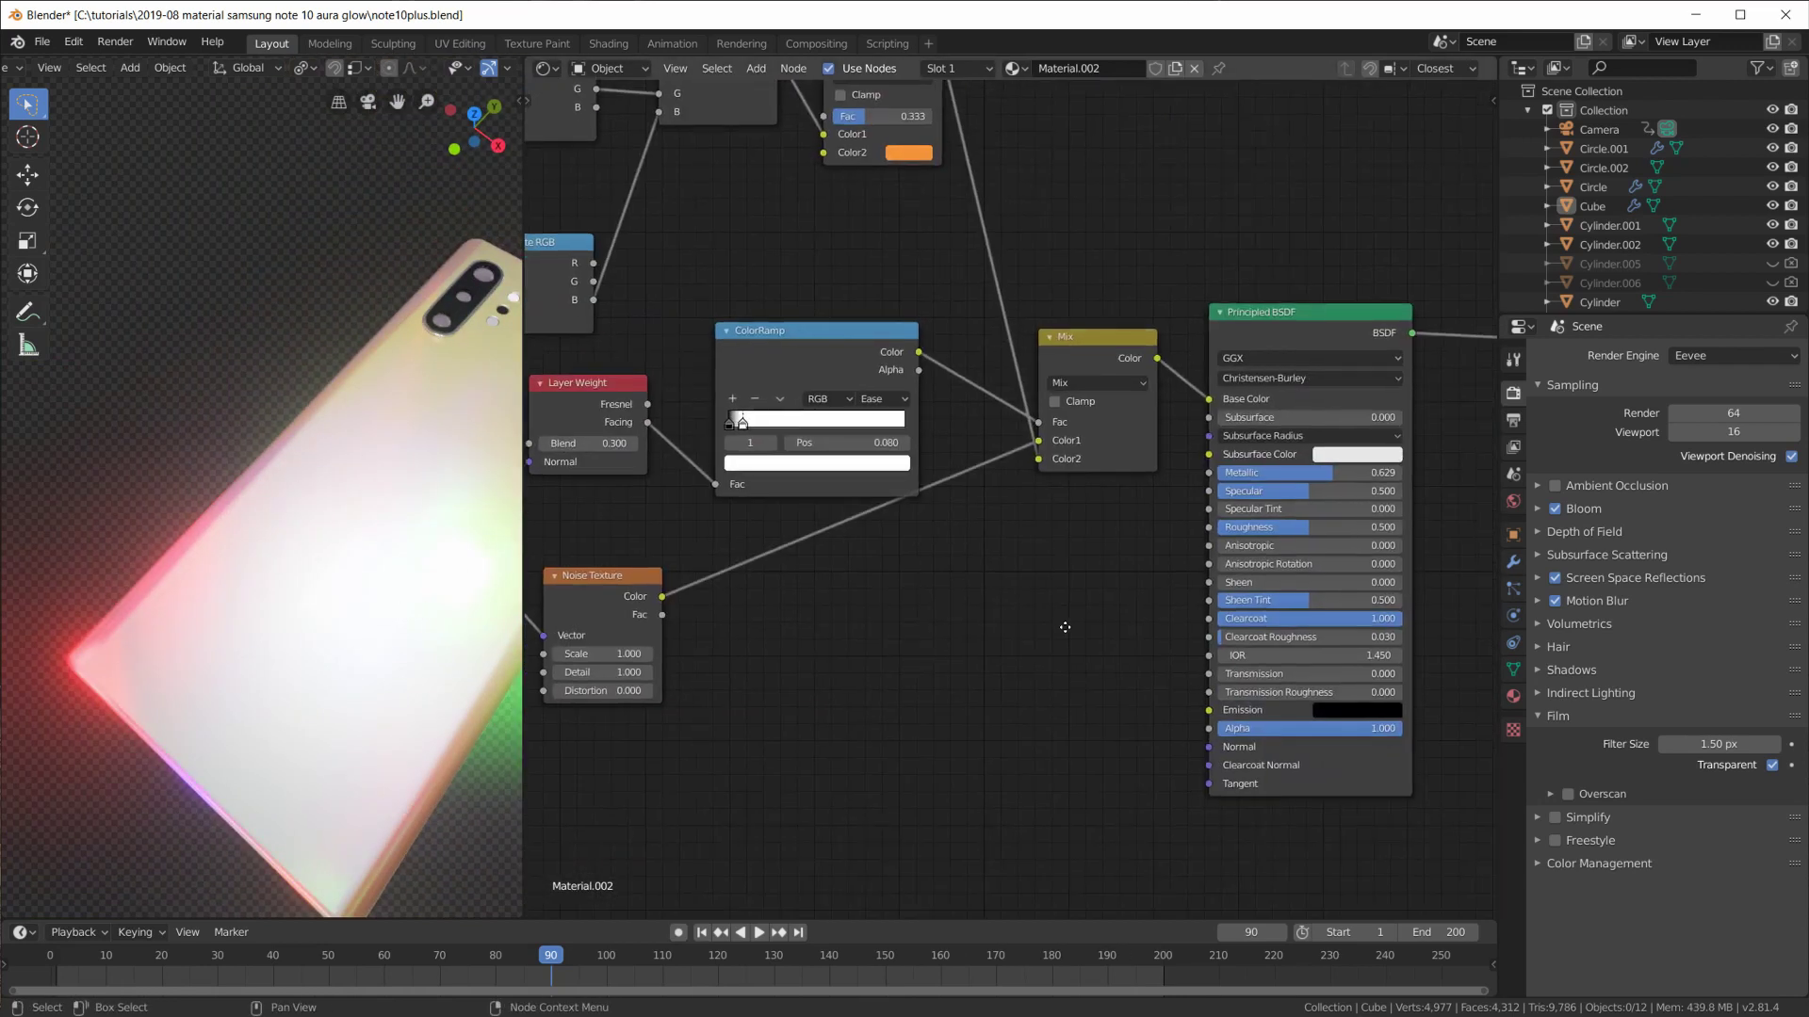
{"action": "mouse_move", "coordinate": [466, 607]}
{"action": "middle_mouse_down"}
{"action": "mouse_move", "coordinate": [424, 597]}
{"action": "mouse_move", "coordinate": [425, 645]}
{"action": "mouse_move", "coordinate": [437, 613]}
{"action": "mouse_move", "coordinate": [363, 634]}
{"action": "mouse_move", "coordinate": [370, 565]}
{"action": "mouse_move", "coordinate": [92, 589]}
{"action": "mouse_move", "coordinate": [226, 579]}
{"action": "mouse_move", "coordinate": [256, 542]}
{"action": "mouse_move", "coordinate": [170, 467]}
{"action": "mouse_move", "coordinate": [197, 549]}
{"action": "mouse_move", "coordinate": [482, 538]}
{"action": "mouse_move", "coordinate": [433, 574]}
{"action": "mouse_move", "coordinate": [357, 511]}
{"action": "mouse_move", "coordinate": [483, 511]}
{"action": "middle_mouse_up"}
{"action": "scroll", "coordinate": [990, 608], "scroll_direction": "up", "scroll_amount": 1}
{"action": "scroll", "coordinate": [1018, 617], "scroll_direction": "down", "scroll_amount": 2}
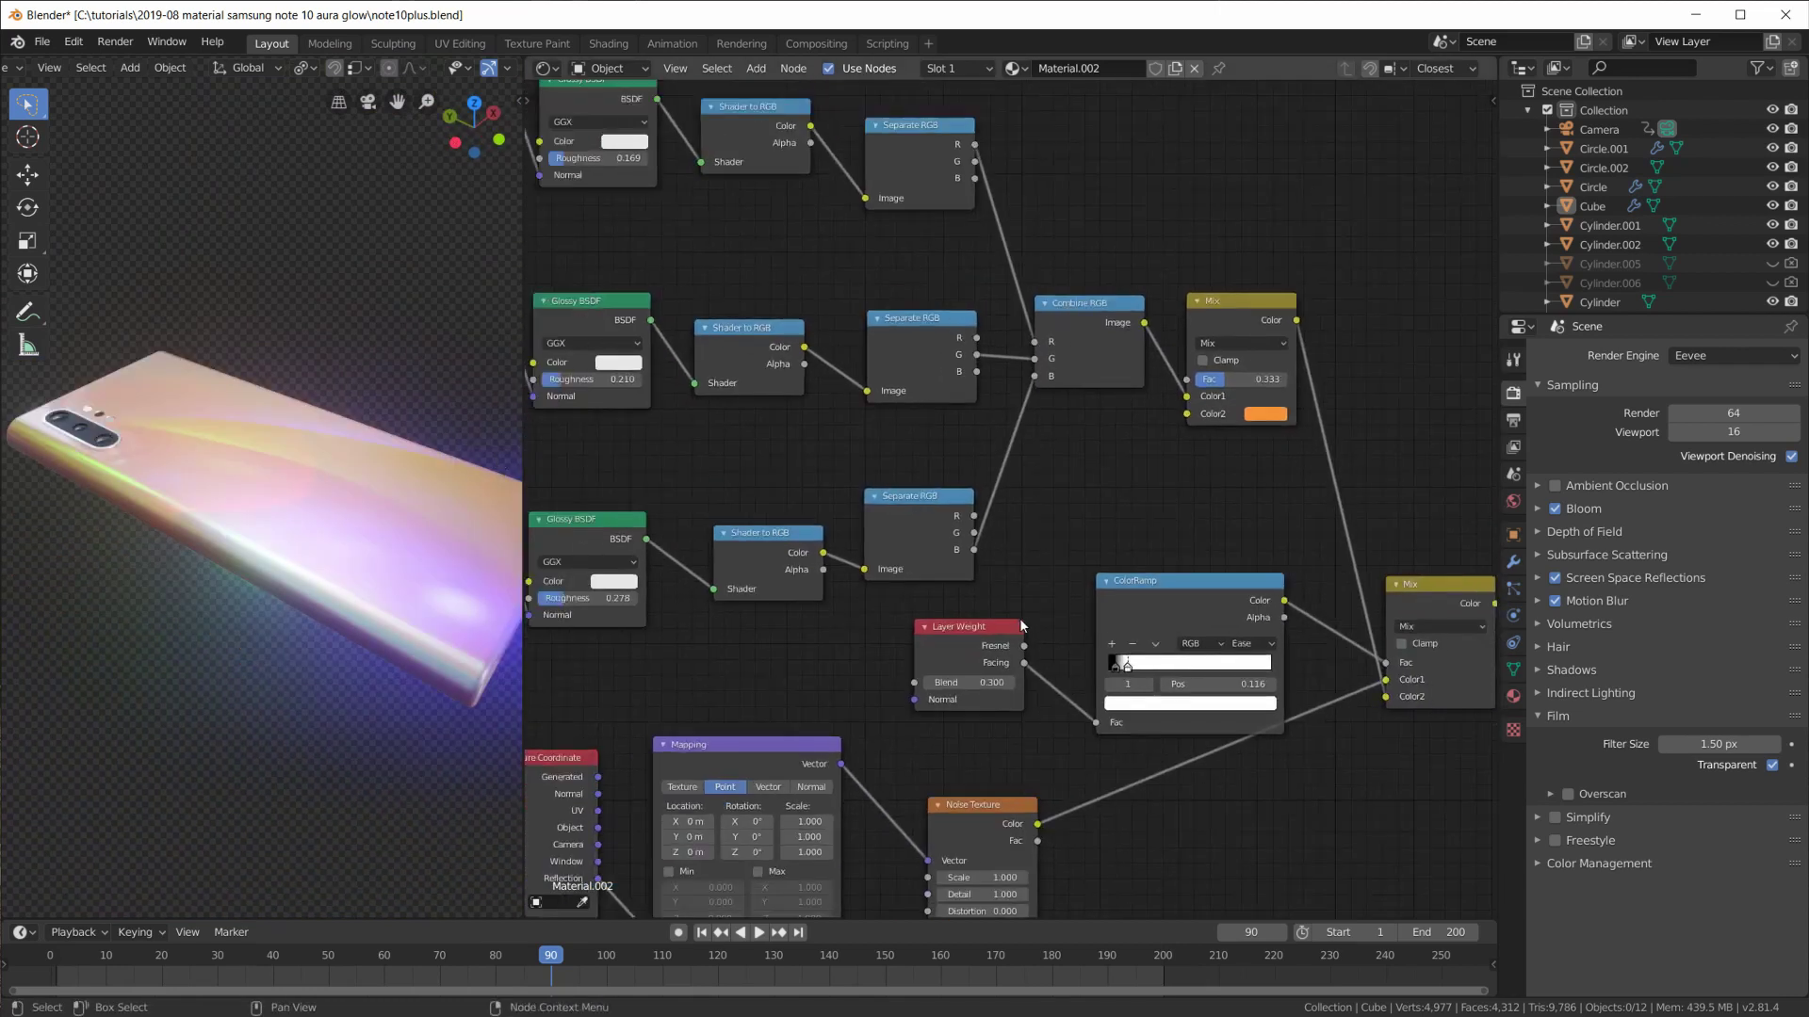
{"action": "scroll", "coordinate": [1022, 614], "scroll_direction": "down", "scroll_amount": 2}
Move the Noise Texture, Mapping and Texture Coordinate nodes into a neater row.
{"action": "middle_click_drag", "start_coordinate": [1022, 616], "coordinate": [1125, 622]}
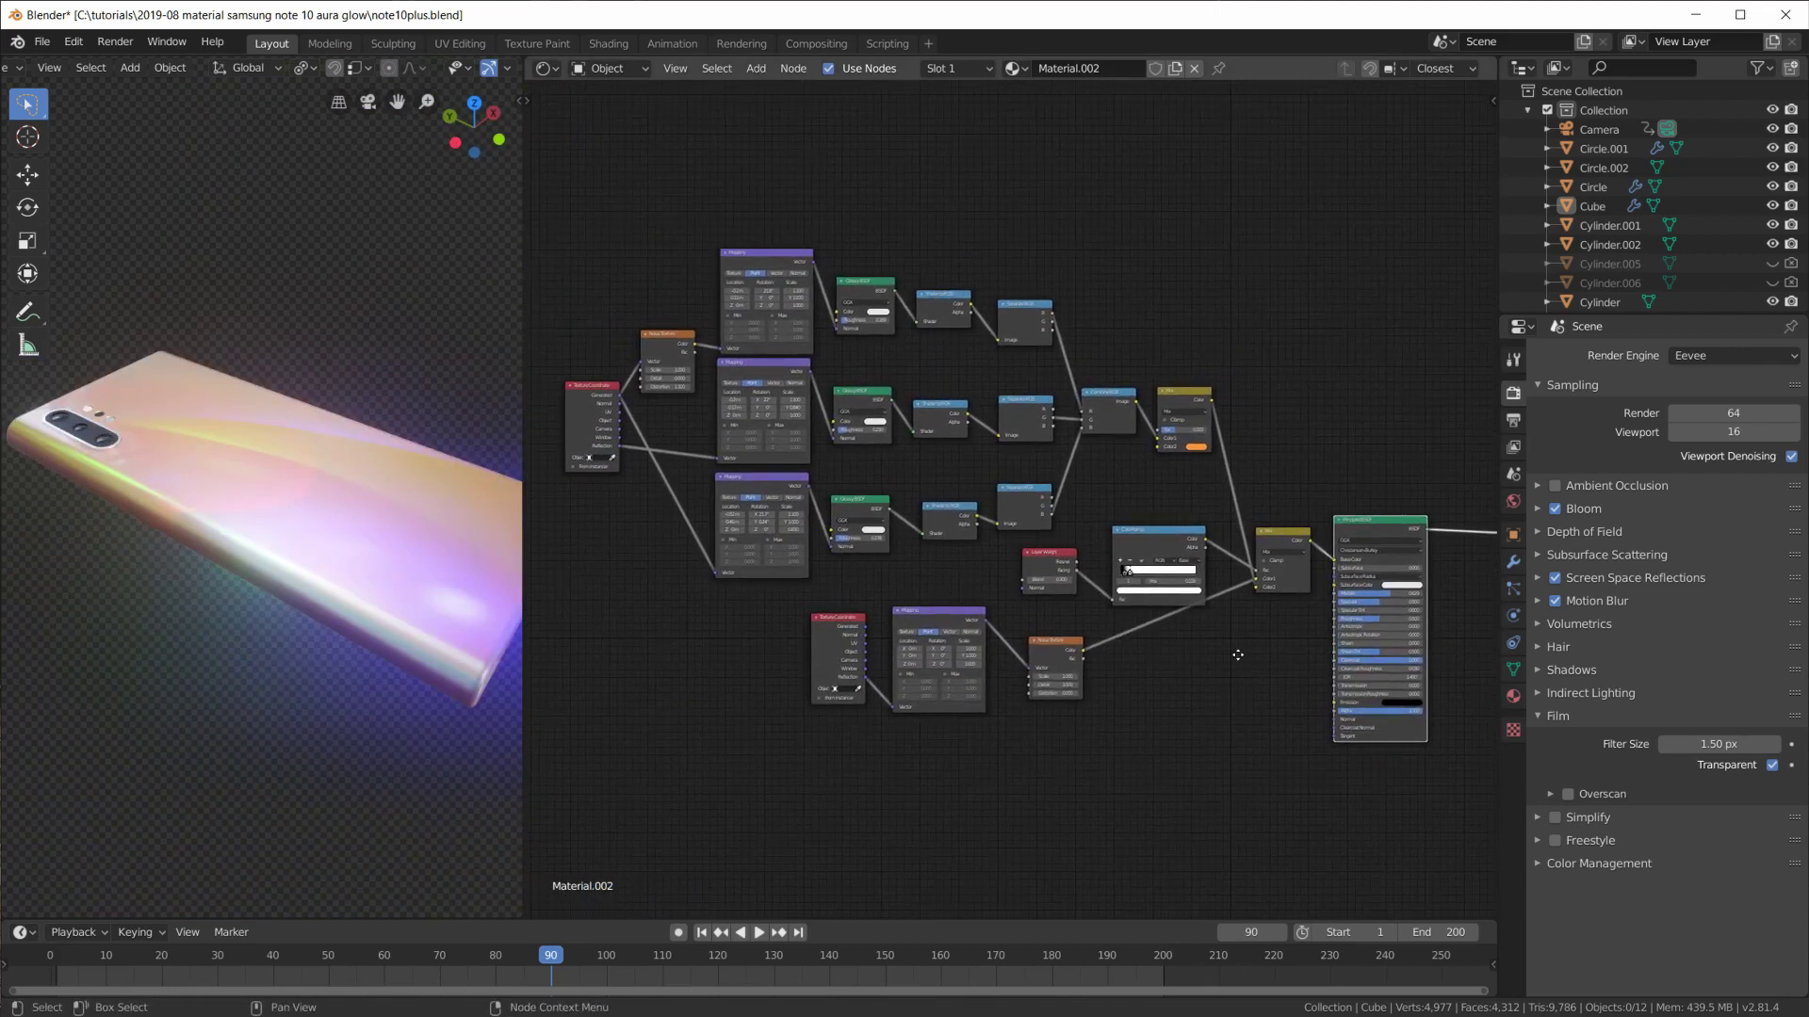
{"action": "middle_click_drag", "start_coordinate": [1234, 654], "coordinate": [1139, 671]}
{"action": "left_click_drag", "start_coordinate": [957, 665], "coordinate": [1068, 678]}
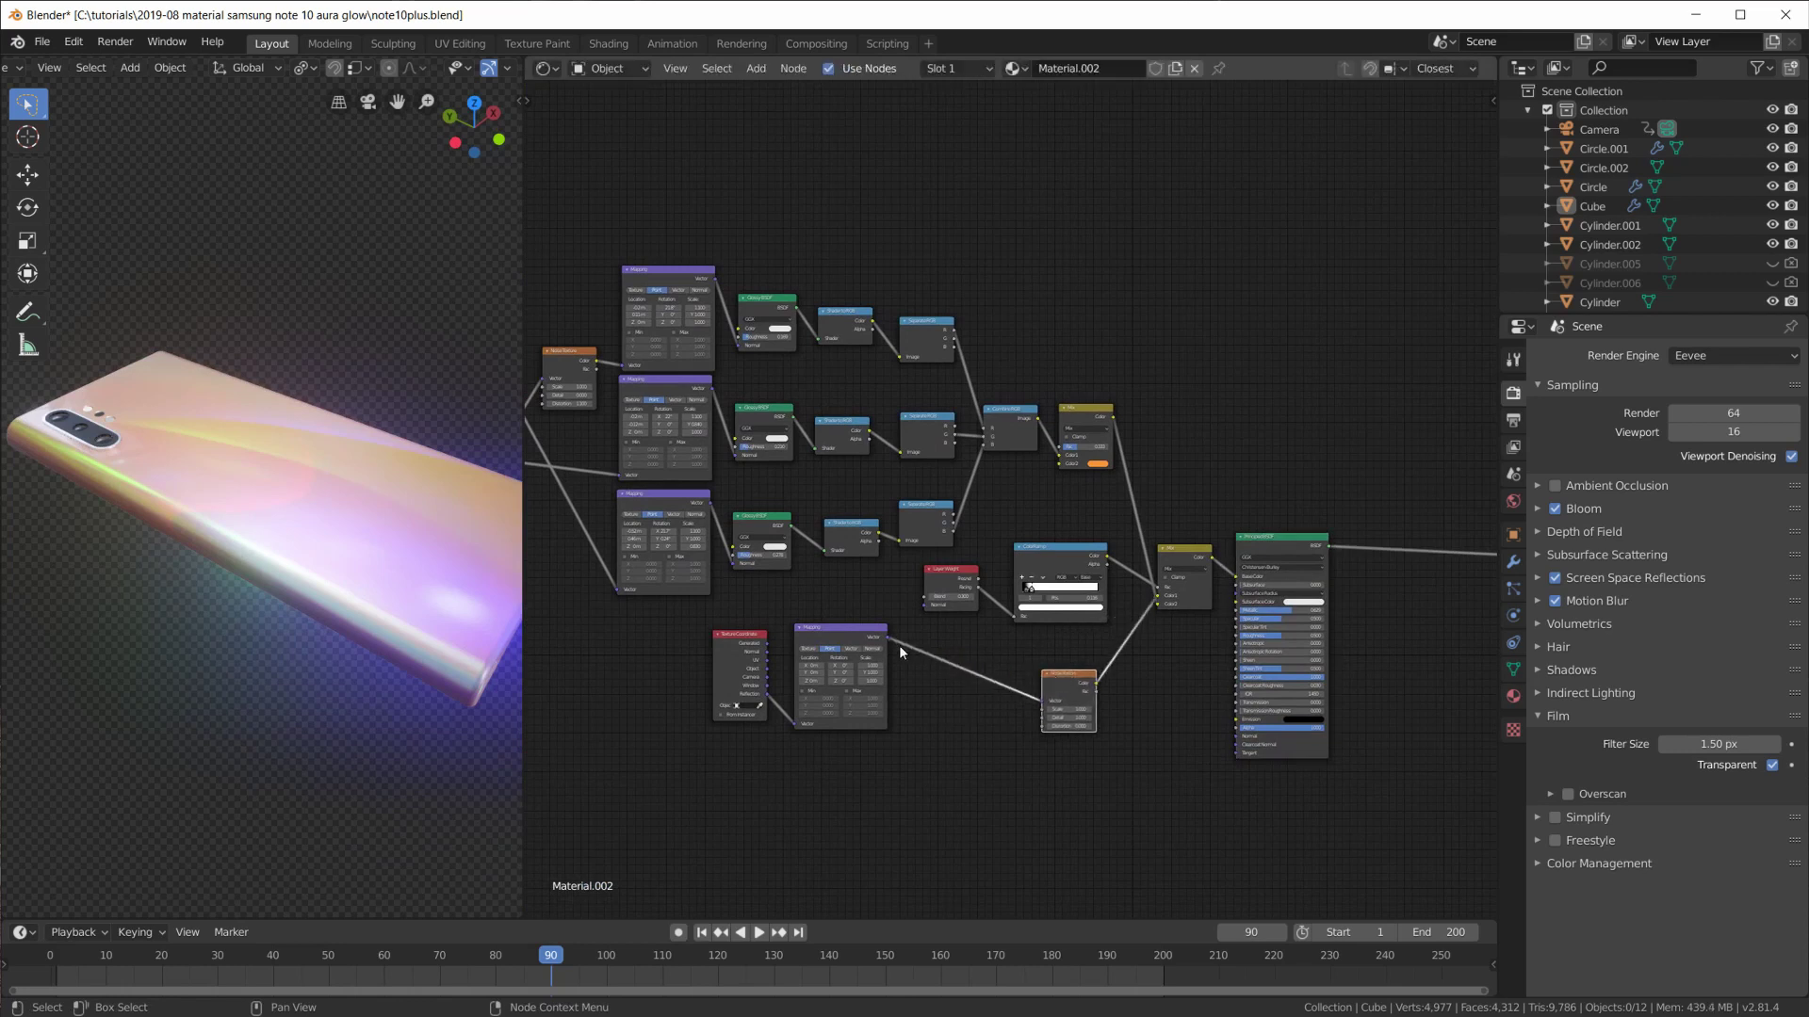
{"action": "left_click_drag", "start_coordinate": [888, 642], "coordinate": [974, 673]}
{"action": "left_click_drag", "start_coordinate": [737, 634], "coordinate": [820, 689]}
{"action": "scroll", "coordinate": [827, 595], "scroll_direction": "down", "scroll_amount": 1}
{"action": "scroll", "coordinate": [828, 604], "scroll_direction": "up", "scroll_amount": 1}
{"action": "mouse_move", "coordinate": [828, 604]}
{"action": "middle_mouse_down"}
{"action": "mouse_move", "coordinate": [933, 663]}
{"action": "mouse_move", "coordinate": [733, 598]}
{"action": "middle_mouse_up"}
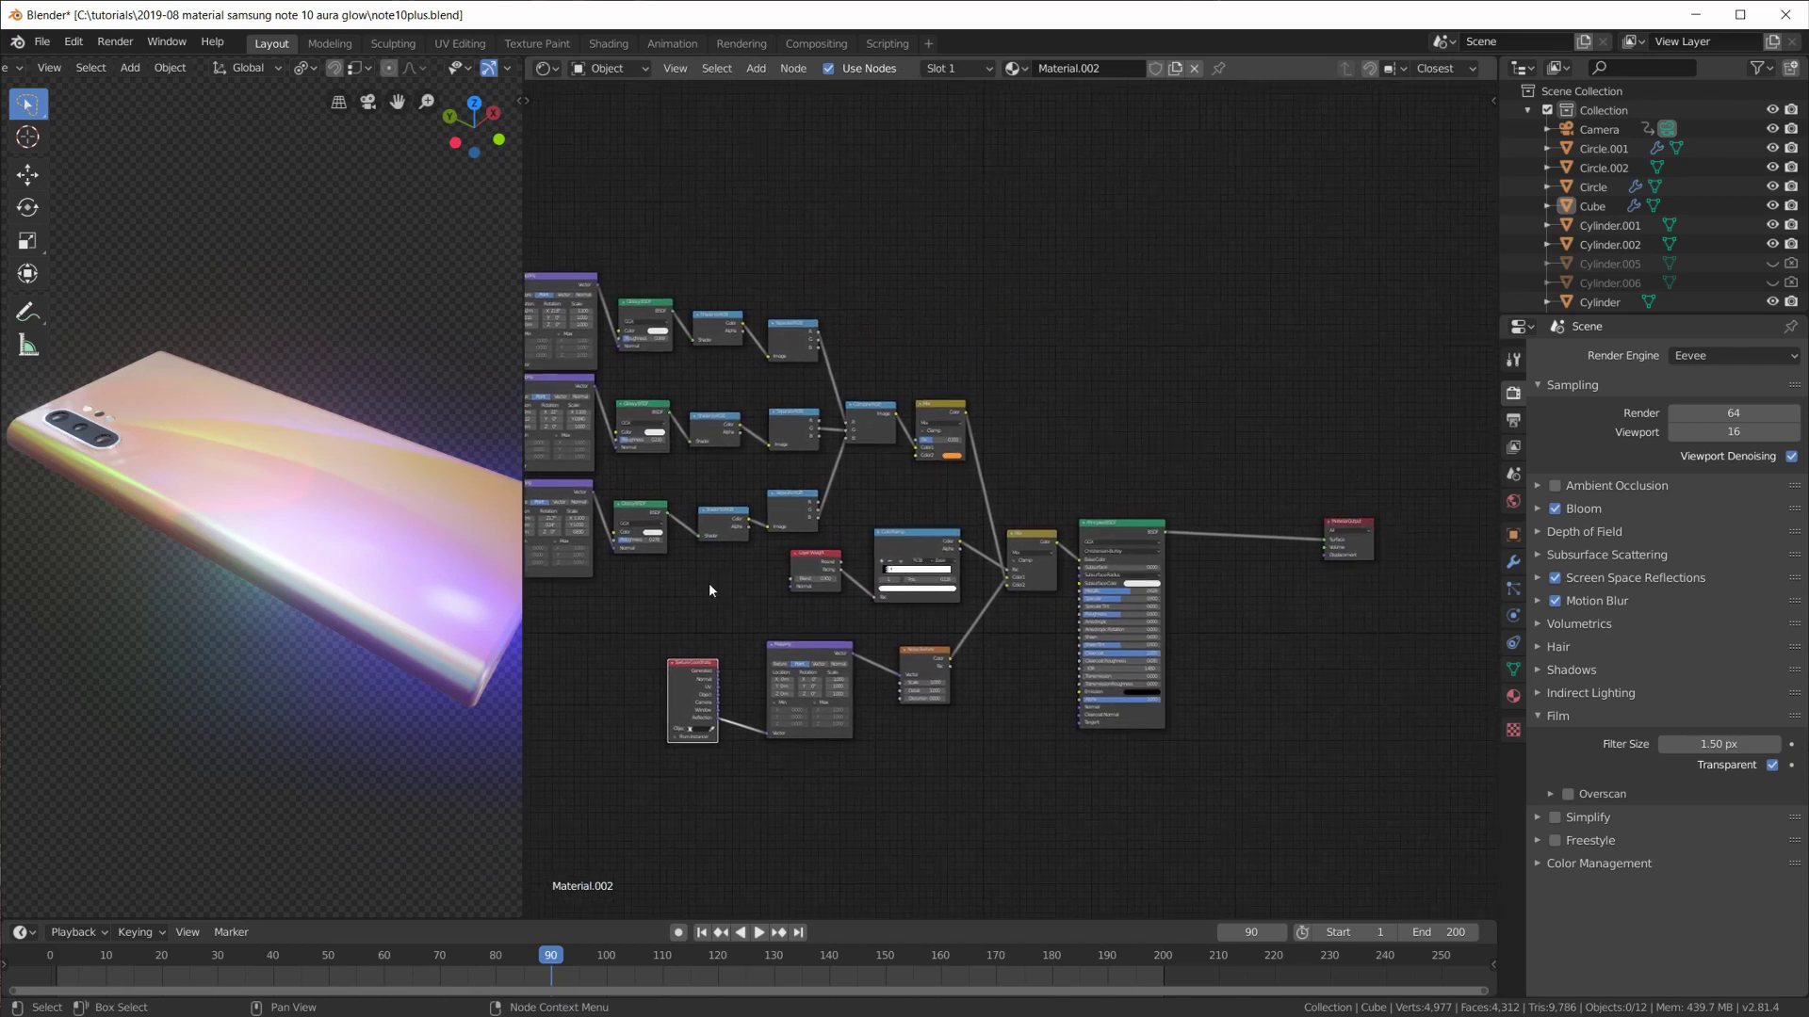
{"action": "scroll", "coordinate": [709, 583], "scroll_direction": "up", "scroll_amount": 1}
{"action": "scroll", "coordinate": [771, 566], "scroll_direction": "up", "scroll_amount": 1}
{"action": "scroll", "coordinate": [834, 553], "scroll_direction": "up", "scroll_amount": 1}
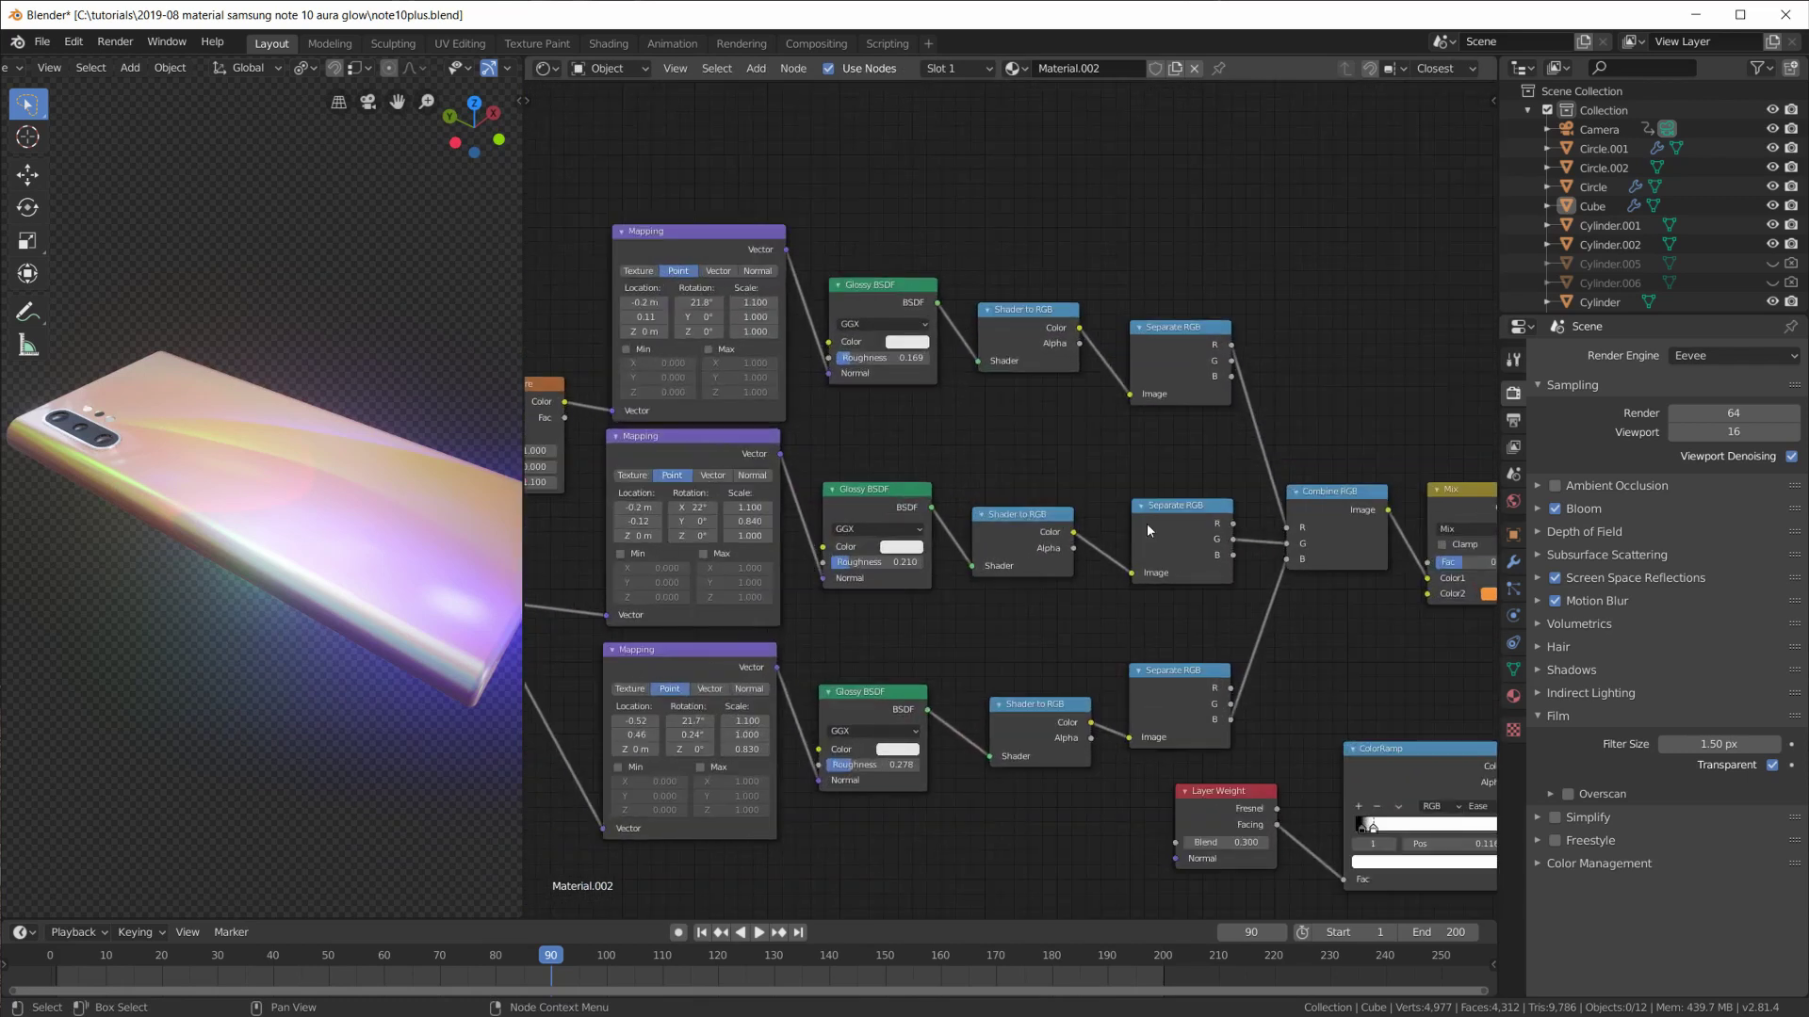
Pan to the left-hand nodes and orbit the phone through portrait and tilted top views.
{"action": "middle_click_drag", "start_coordinate": [1145, 446], "coordinate": [1263, 395]}
{"action": "mouse_move", "coordinate": [455, 483]}
{"action": "middle_mouse_down"}
{"action": "mouse_move", "coordinate": [404, 554]}
{"action": "mouse_move", "coordinate": [424, 476]}
{"action": "middle_mouse_up"}
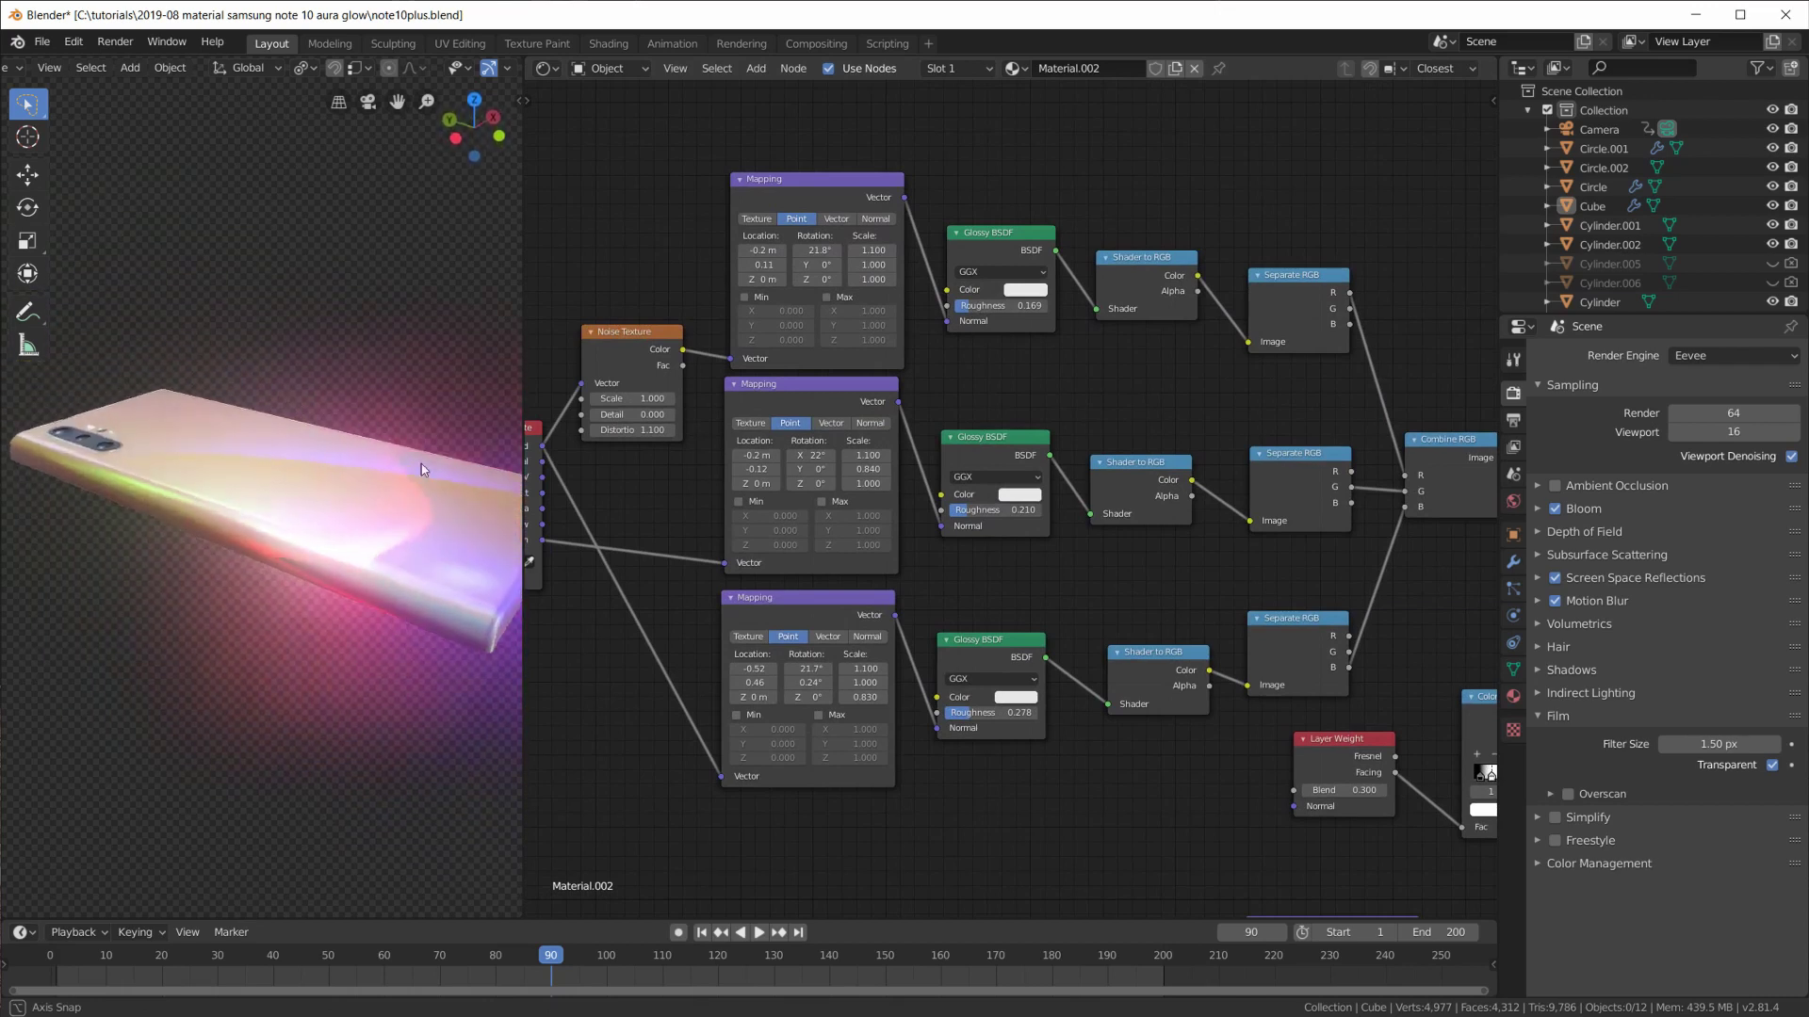
{"action": "middle_click_drag", "start_coordinate": [421, 474], "coordinate": [510, 466]}
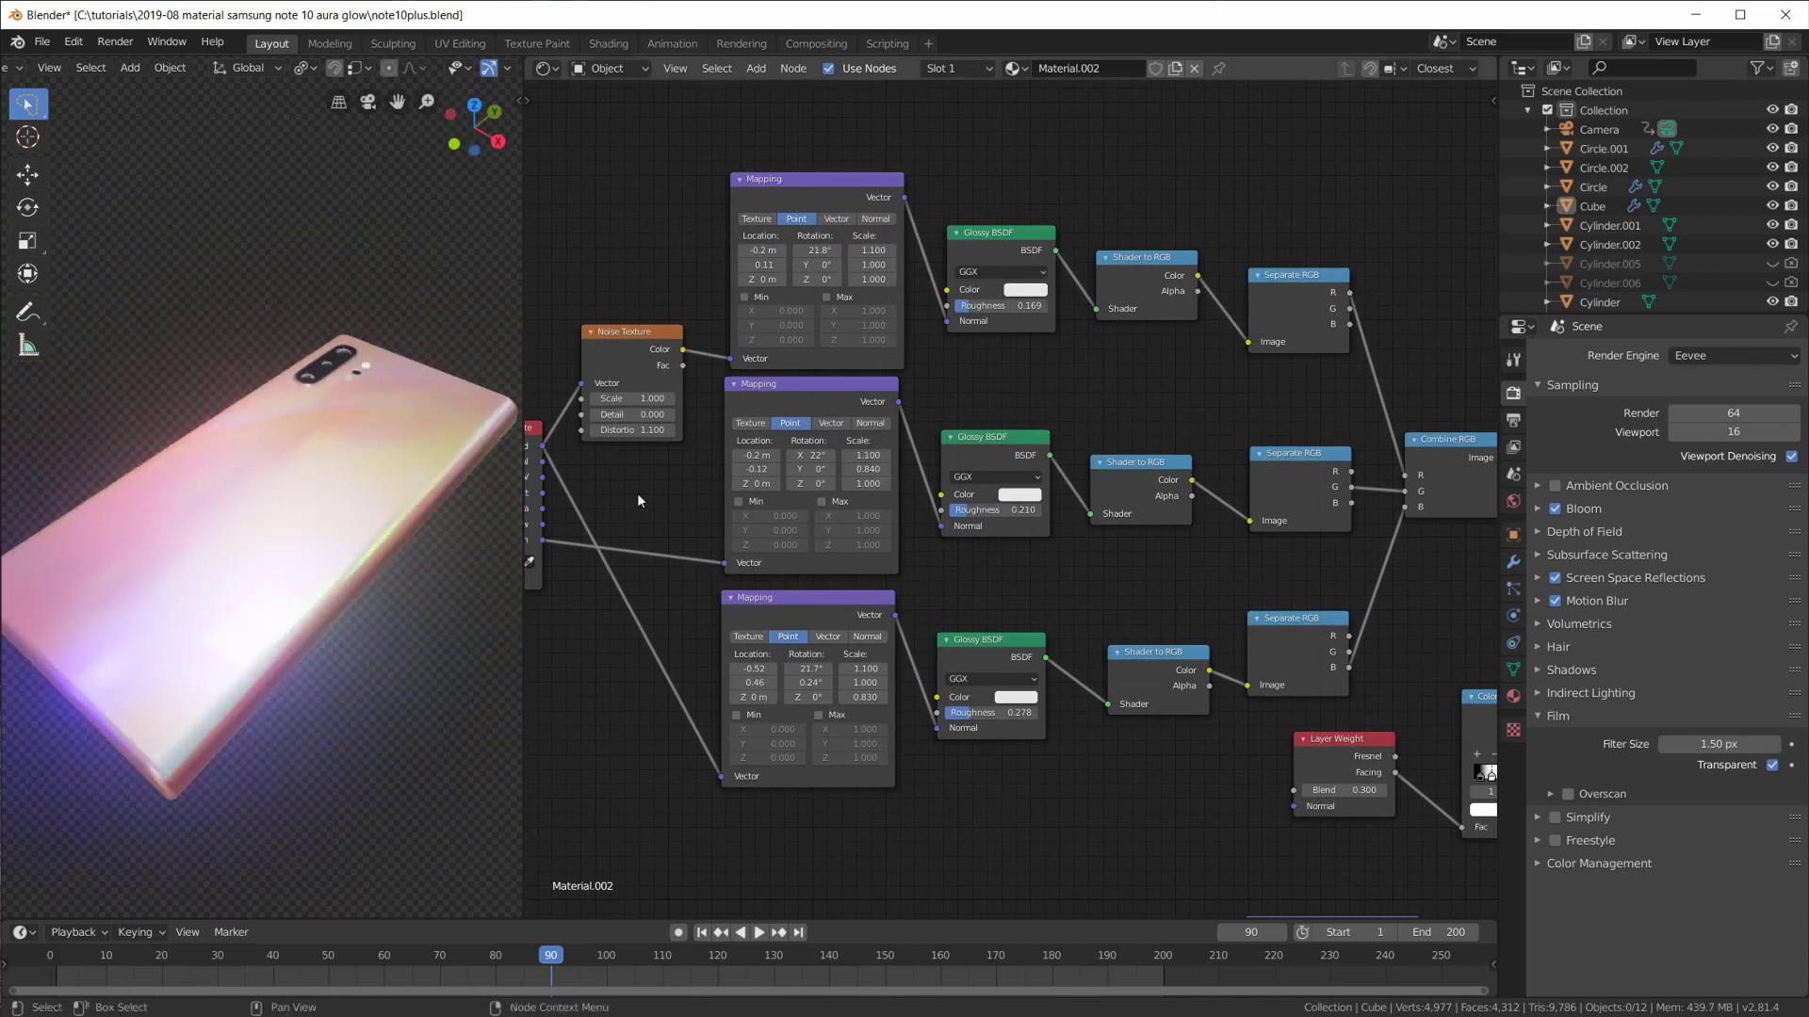
{"action": "middle_click_drag", "start_coordinate": [701, 456], "coordinate": [858, 445]}
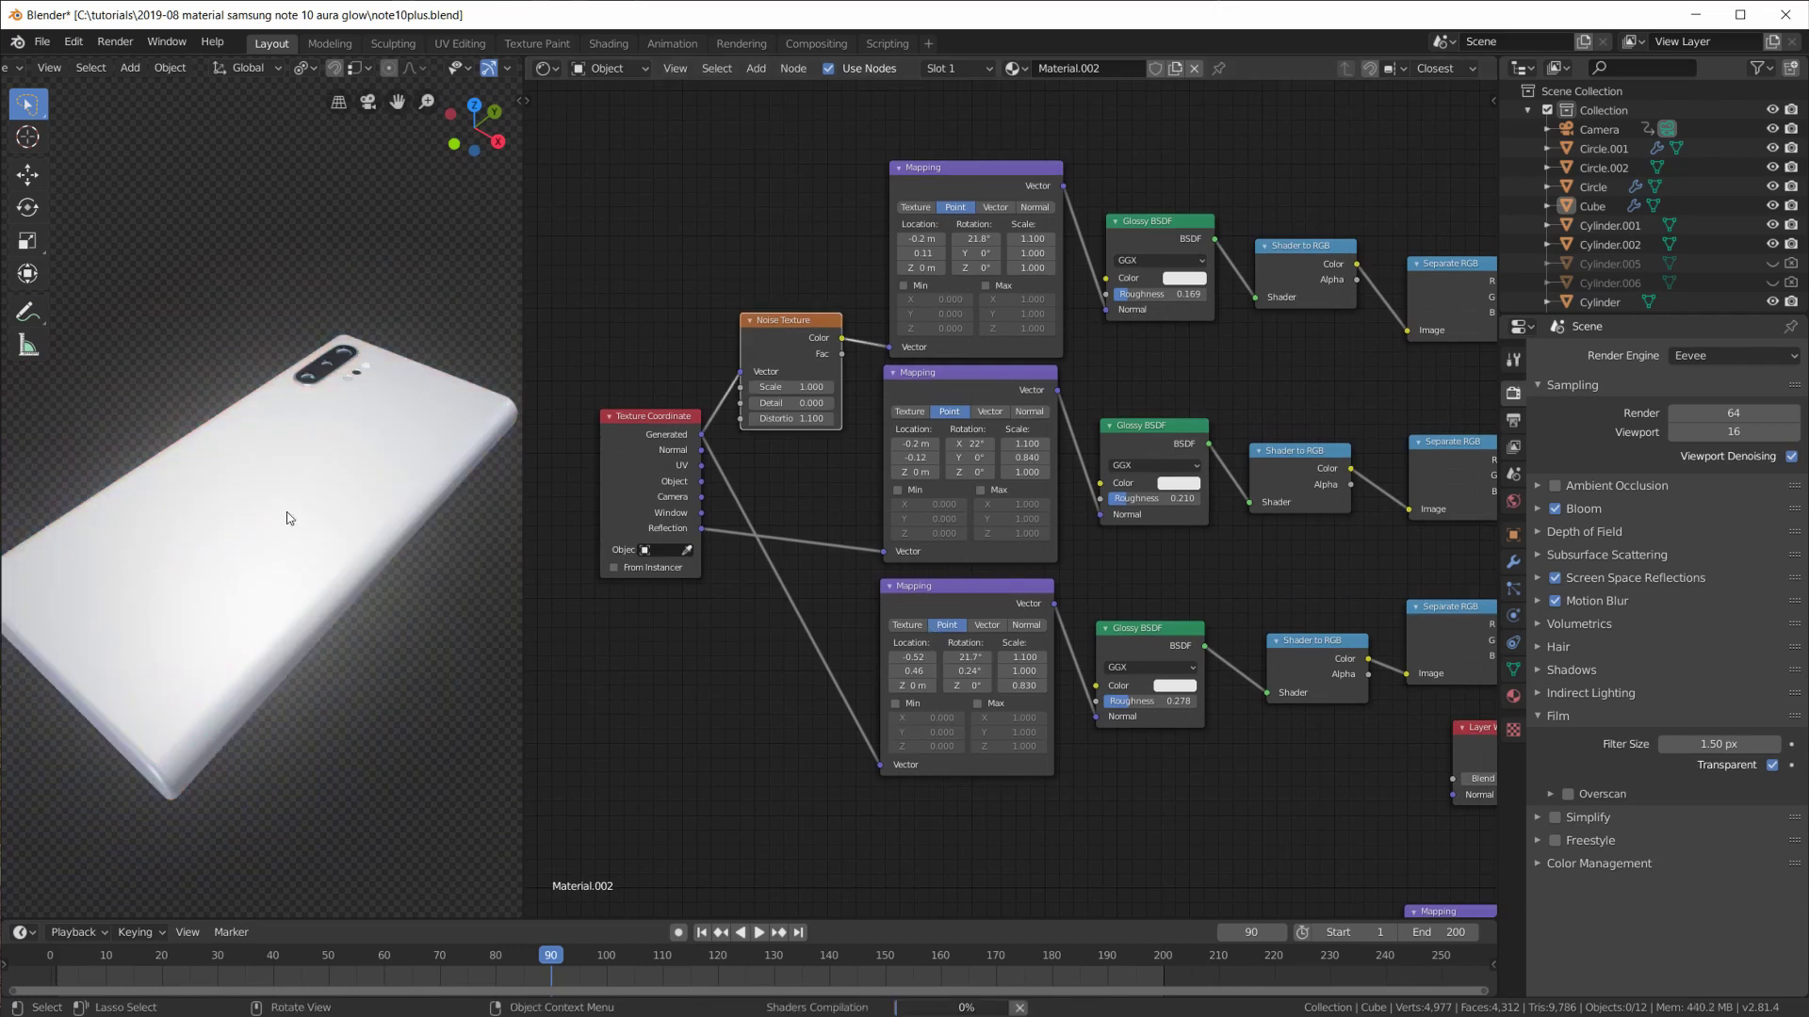
{"action": "scroll", "coordinate": [1005, 473], "scroll_direction": "down", "scroll_amount": 2}
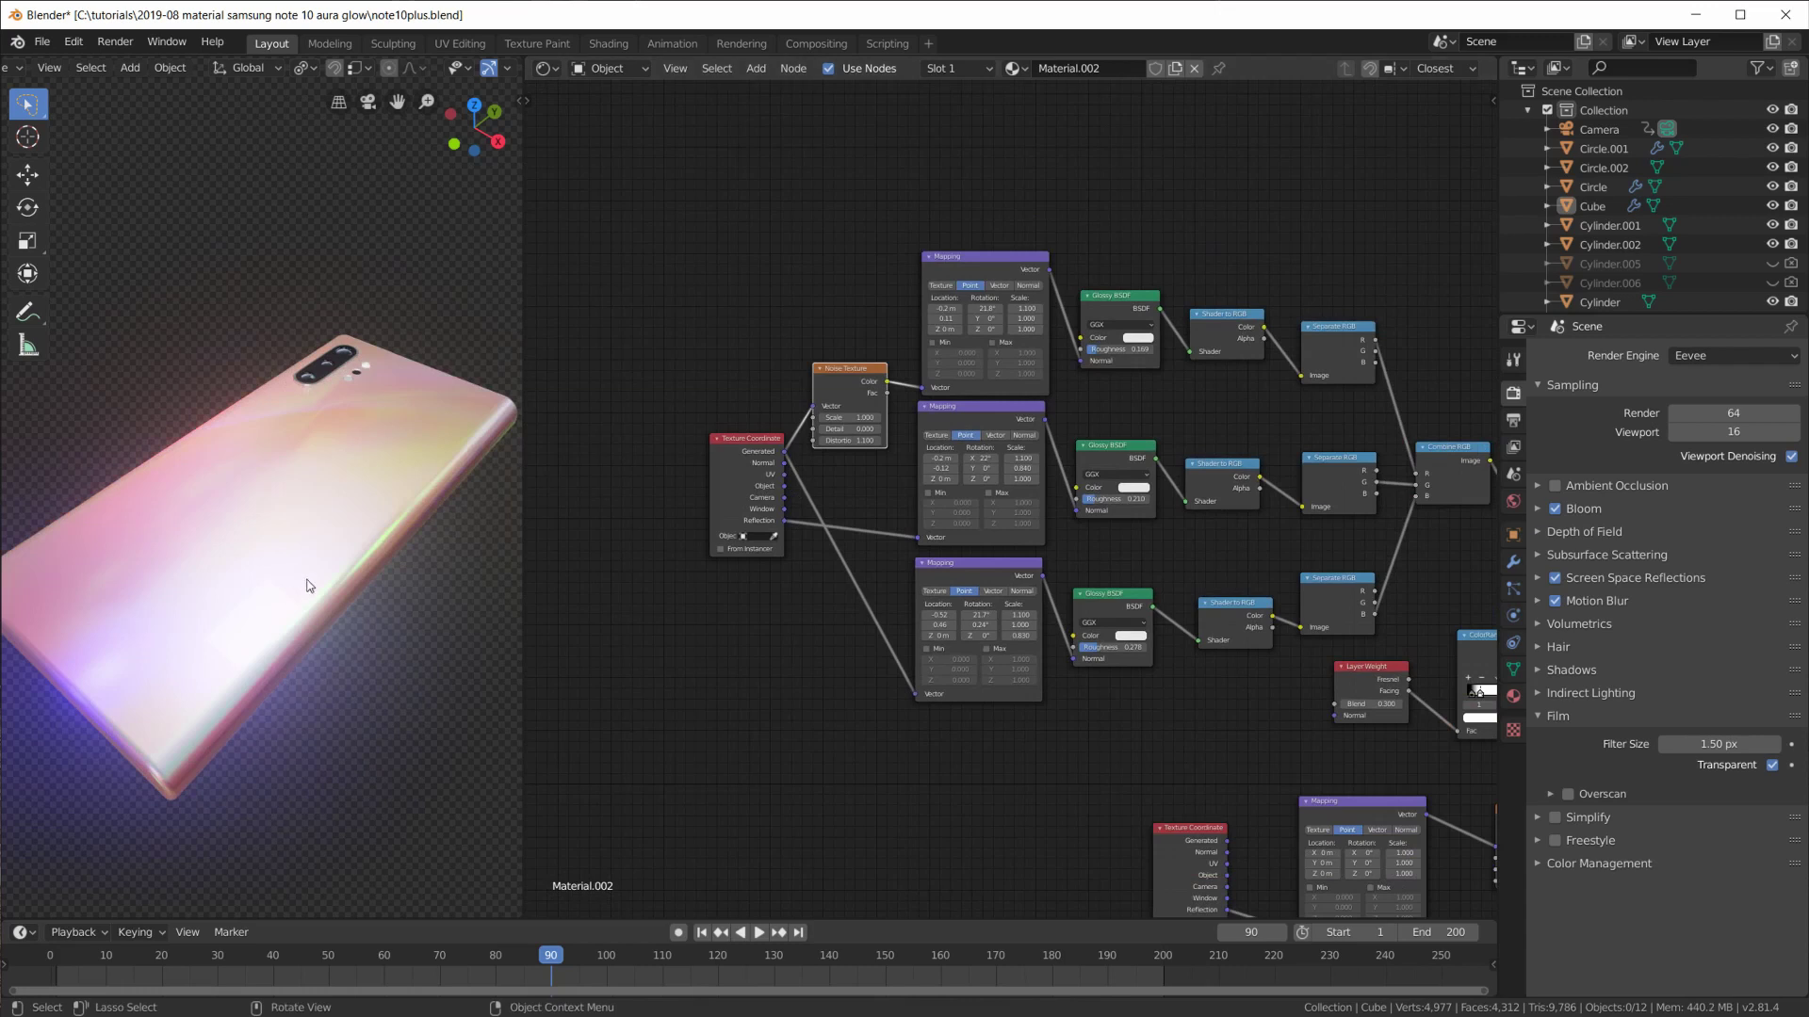
{"action": "mouse_move", "coordinate": [311, 586]}
{"action": "middle_mouse_down"}
{"action": "mouse_move", "coordinate": [349, 734]}
{"action": "mouse_move", "coordinate": [360, 626]}
{"action": "mouse_move", "coordinate": [319, 664]}
{"action": "middle_mouse_up"}
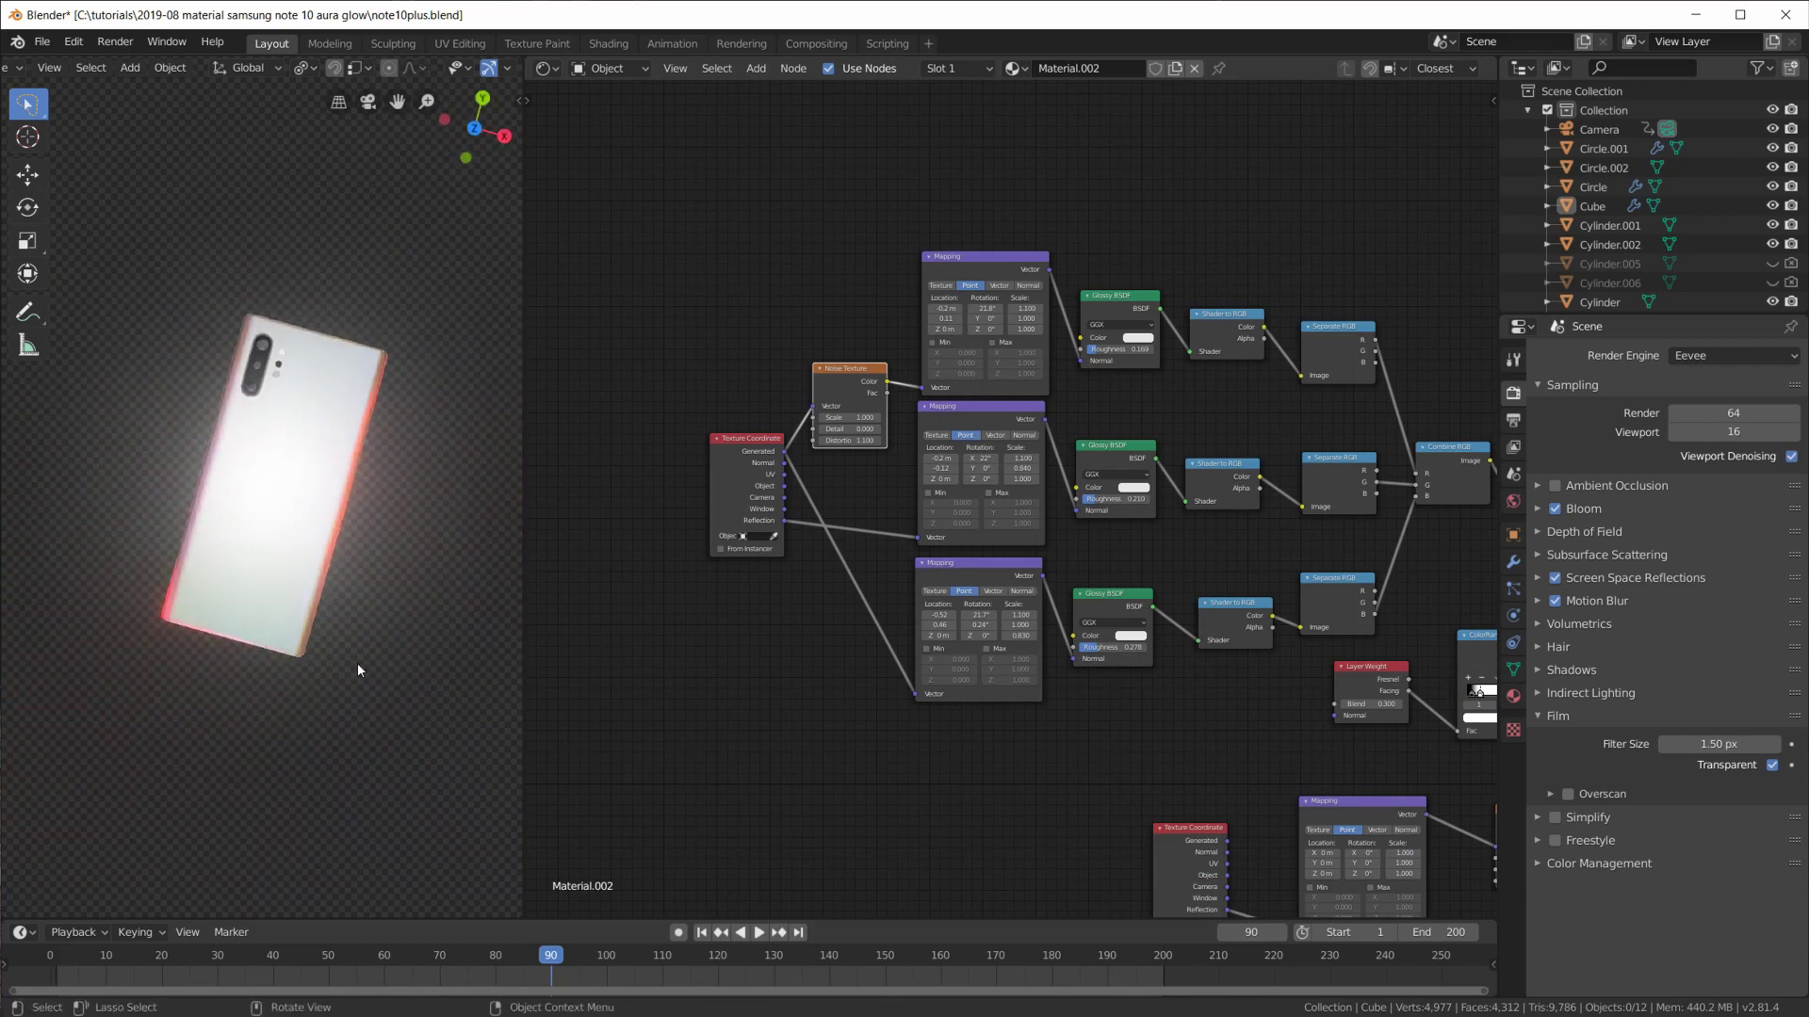
{"action": "mouse_move", "coordinate": [317, 665]}
{"action": "middle_mouse_down"}
{"action": "mouse_move", "coordinate": [327, 534]}
{"action": "mouse_move", "coordinate": [369, 600]}
{"action": "mouse_move", "coordinate": [361, 540]}
{"action": "middle_mouse_up"}
{"action": "middle_click_drag", "start_coordinate": [382, 608], "coordinate": [335, 524]}
{"action": "scroll", "coordinate": [334, 524], "scroll_direction": "down", "scroll_amount": 2}
{"action": "scroll", "coordinate": [336, 524], "scroll_direction": "up", "scroll_amount": 2}
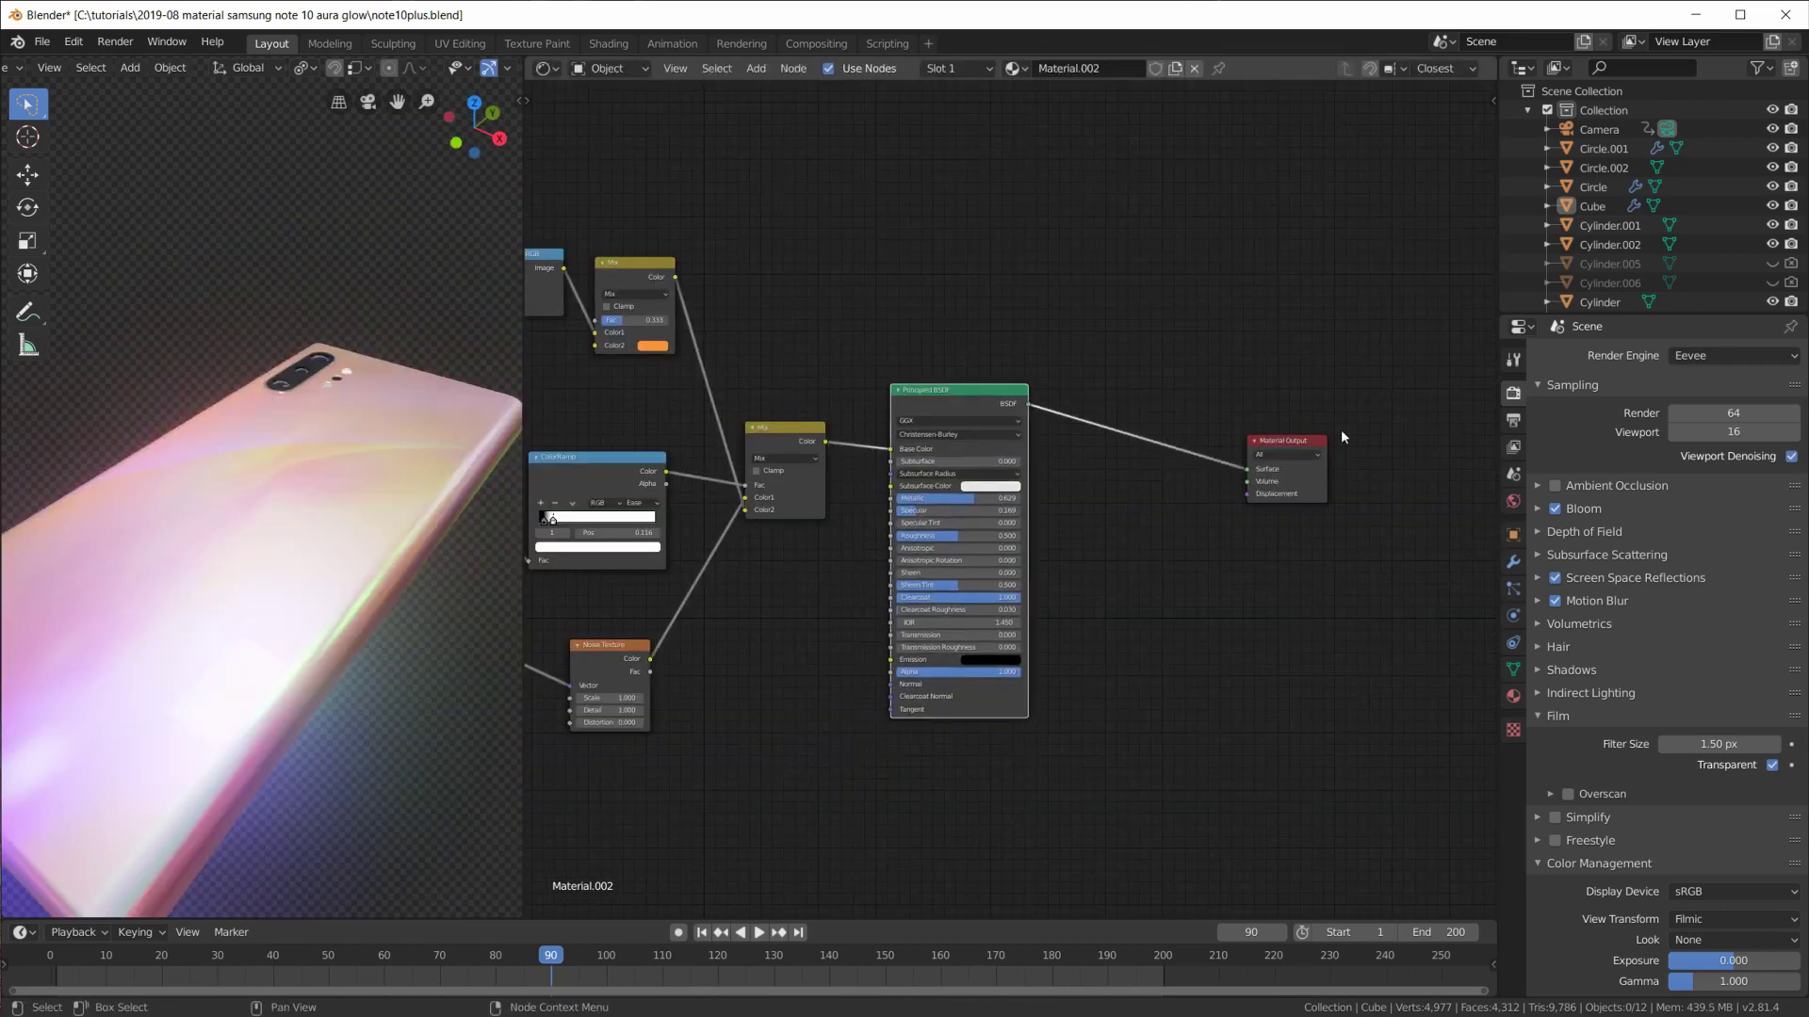
Add a new Principled BSDF node and connect it to the Material Output.
{"action": "key", "text": "shift+a"}
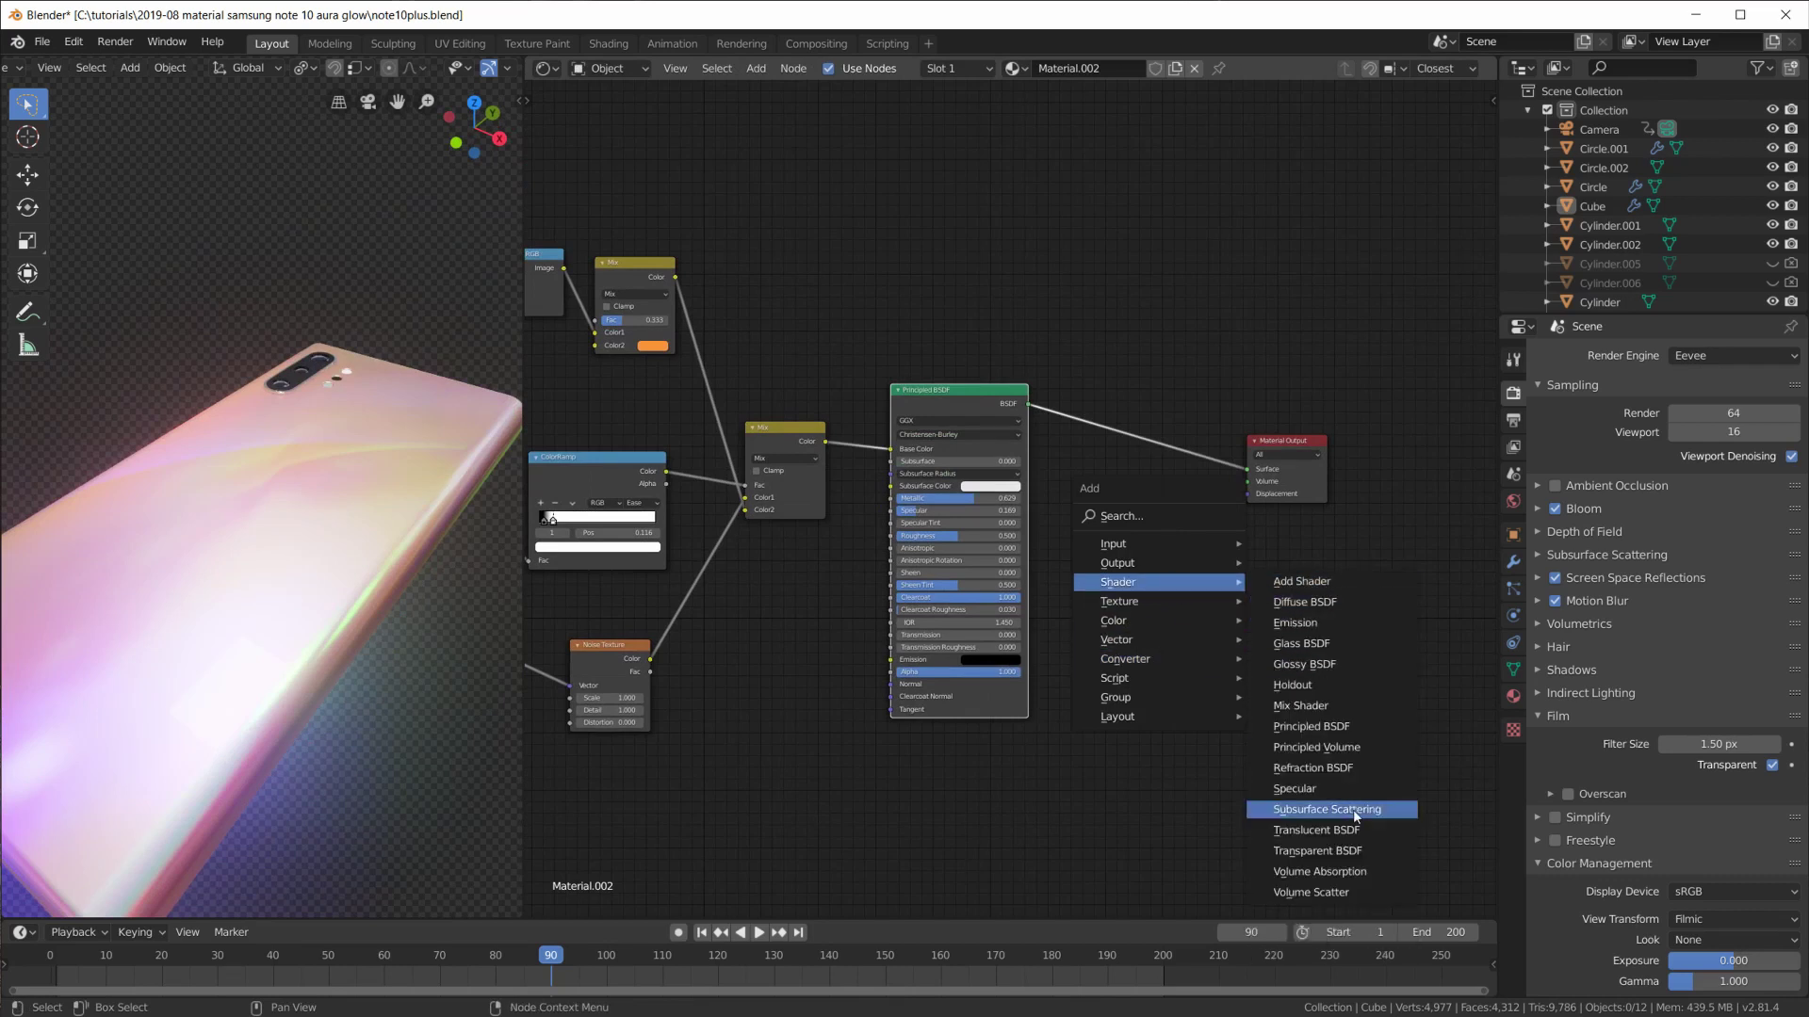
{"action": "left_click", "coordinate": [1322, 728]}
{"action": "left_click", "coordinate": [1097, 538]}
{"action": "scroll", "coordinate": [1098, 538], "scroll_direction": "up", "scroll_amount": 2}
{"action": "left_click", "coordinate": [1190, 555], "text": "ctrl+shift"}
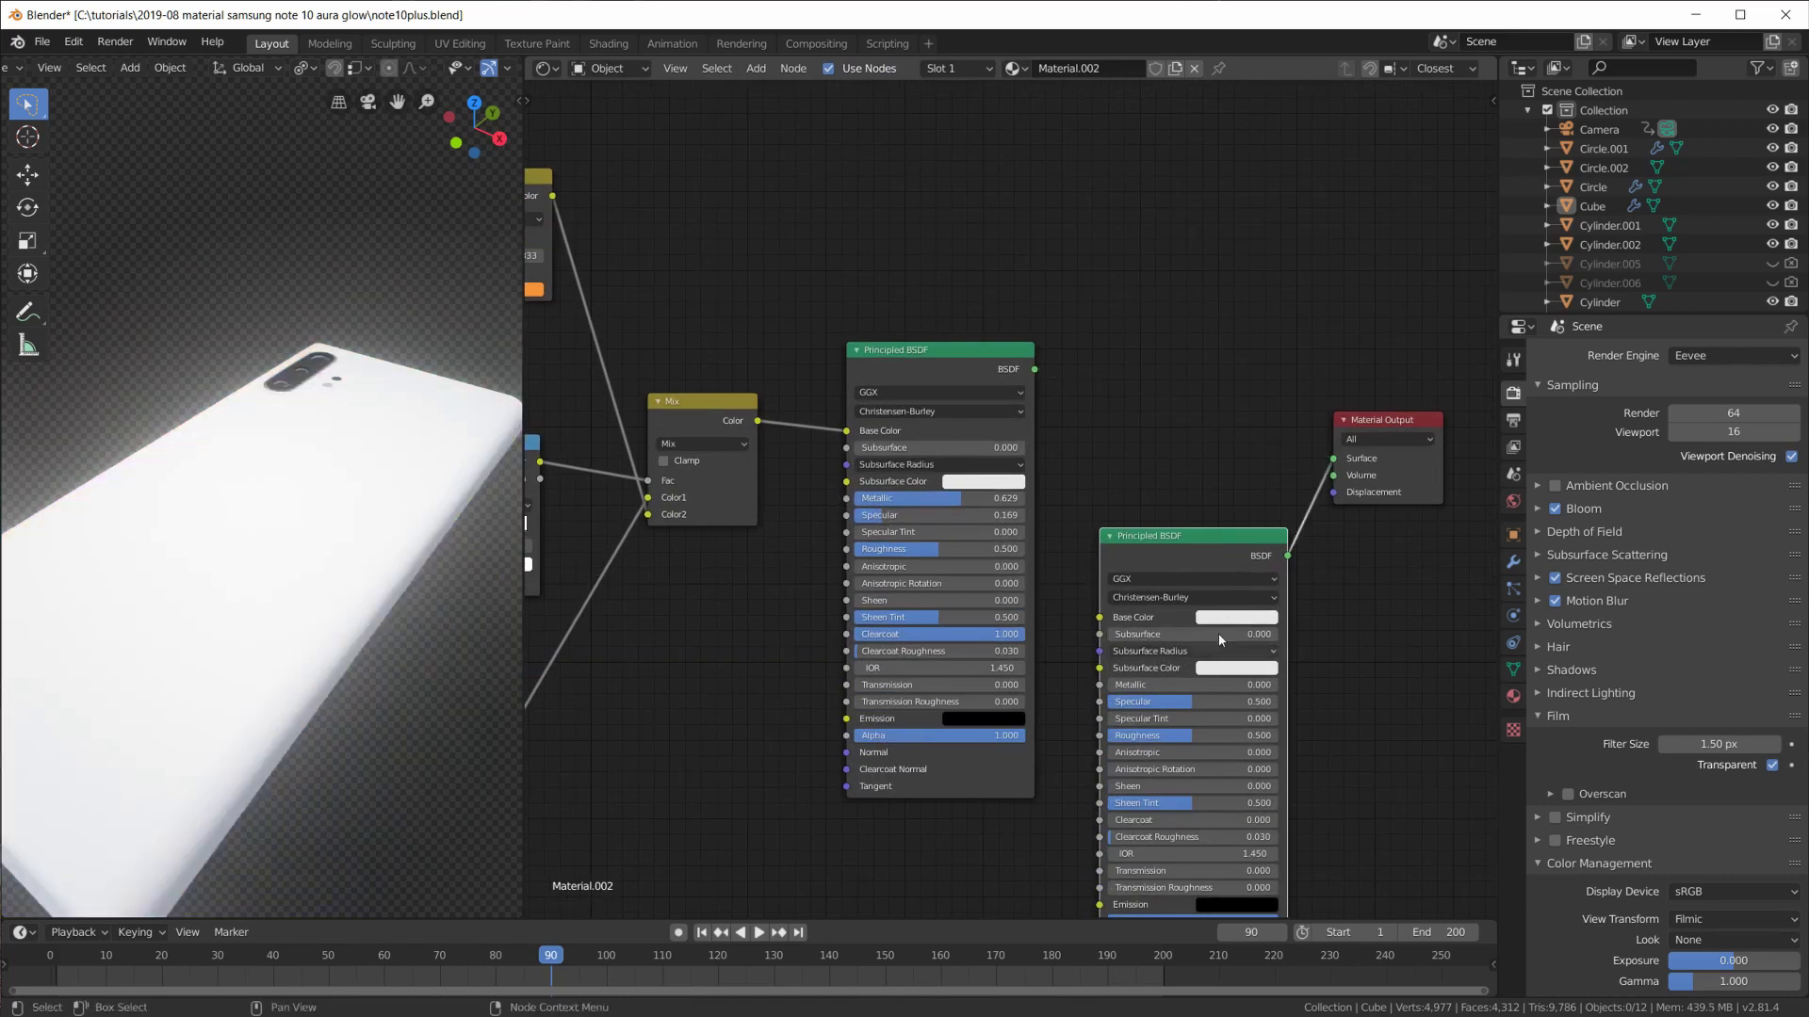
{"action": "scroll", "coordinate": [1225, 624], "scroll_direction": "up", "scroll_amount": 1}
Give the new shader a gray base colour, Metallic 0.127, Roughness 0.311 and Clearcoat 1.
{"action": "left_click", "coordinate": [1287, 657]}
{"action": "left_click", "coordinate": [1414, 447]}
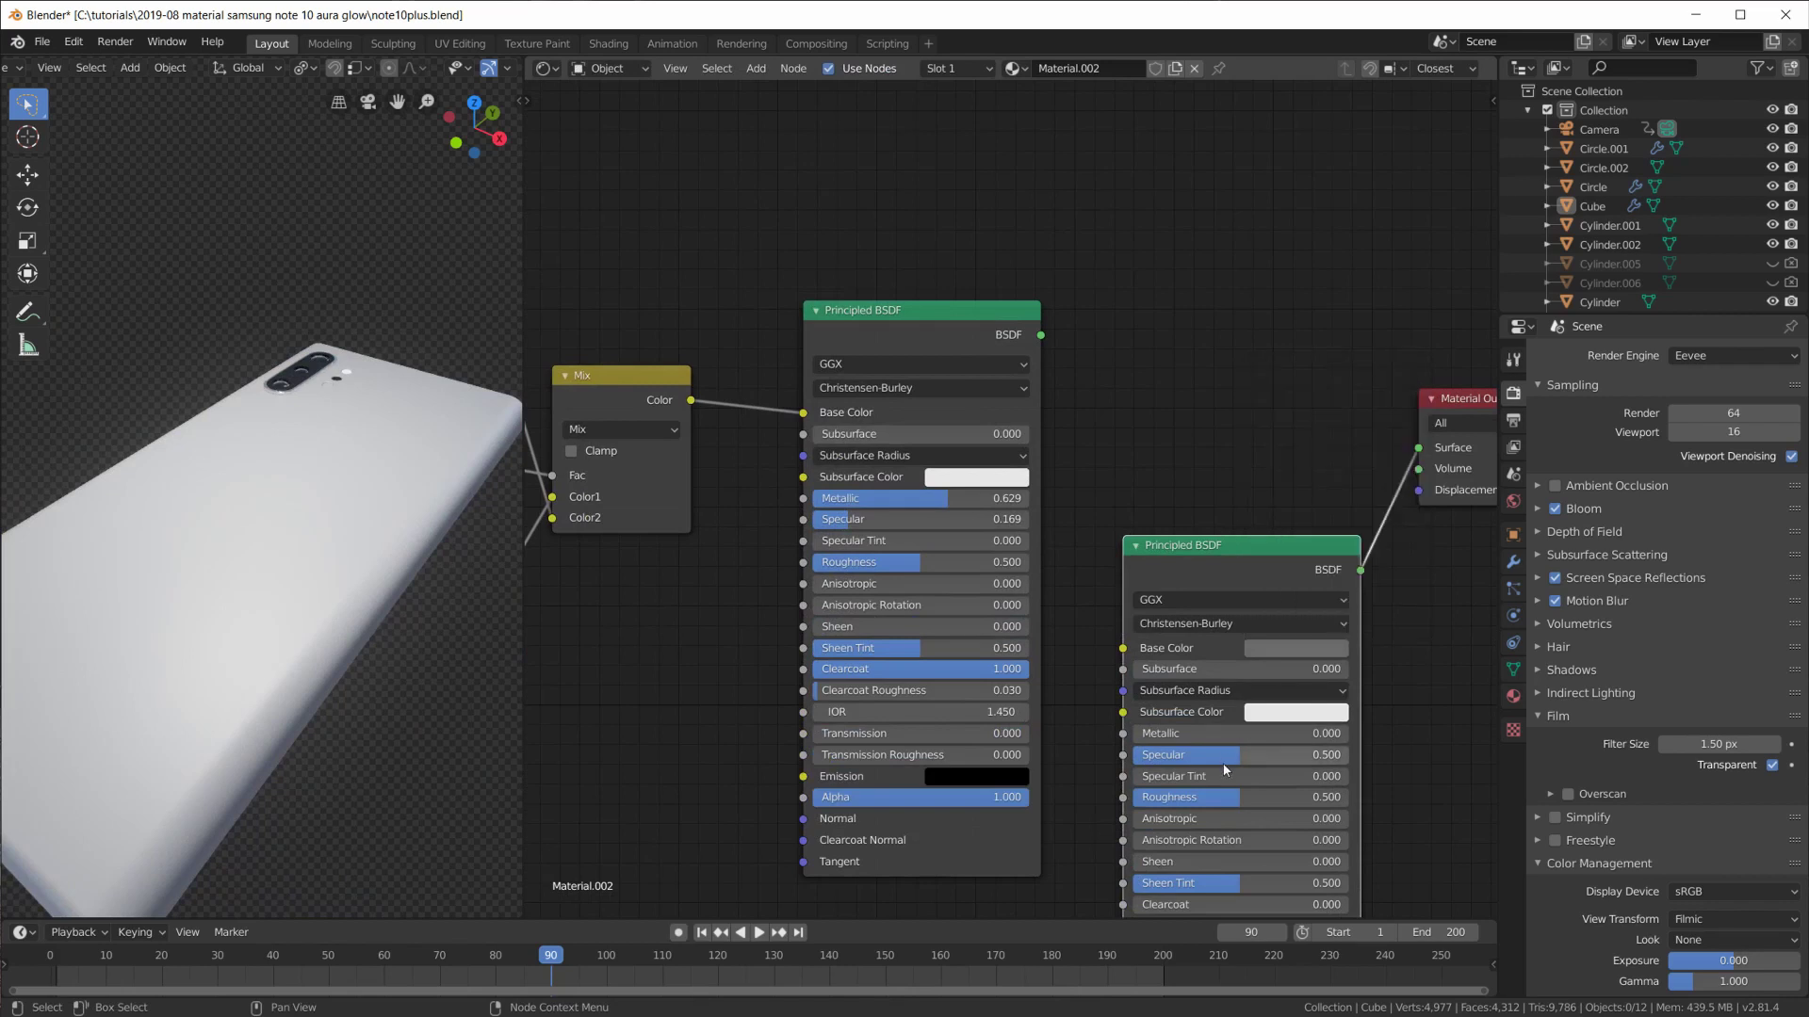
{"action": "left_click_drag", "start_coordinate": [1220, 735], "coordinate": [1186, 765]}
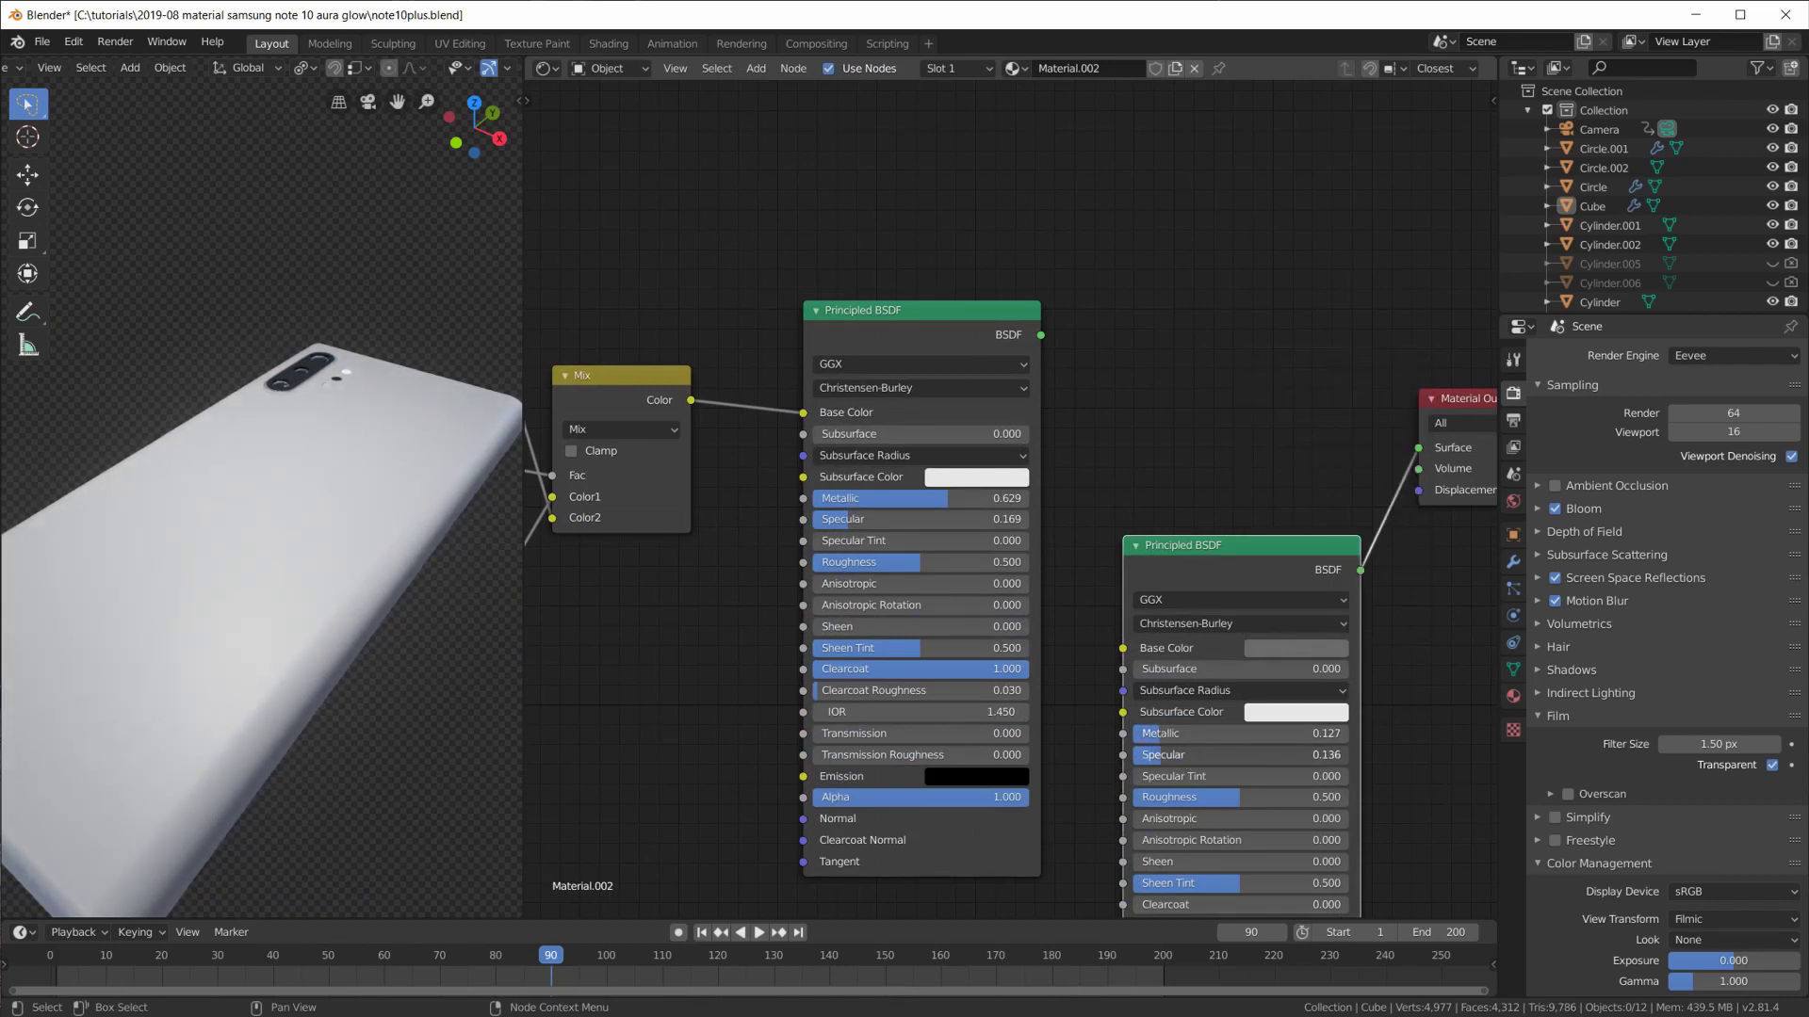
{"action": "left_click_drag", "start_coordinate": [1243, 797], "coordinate": [1205, 798]}
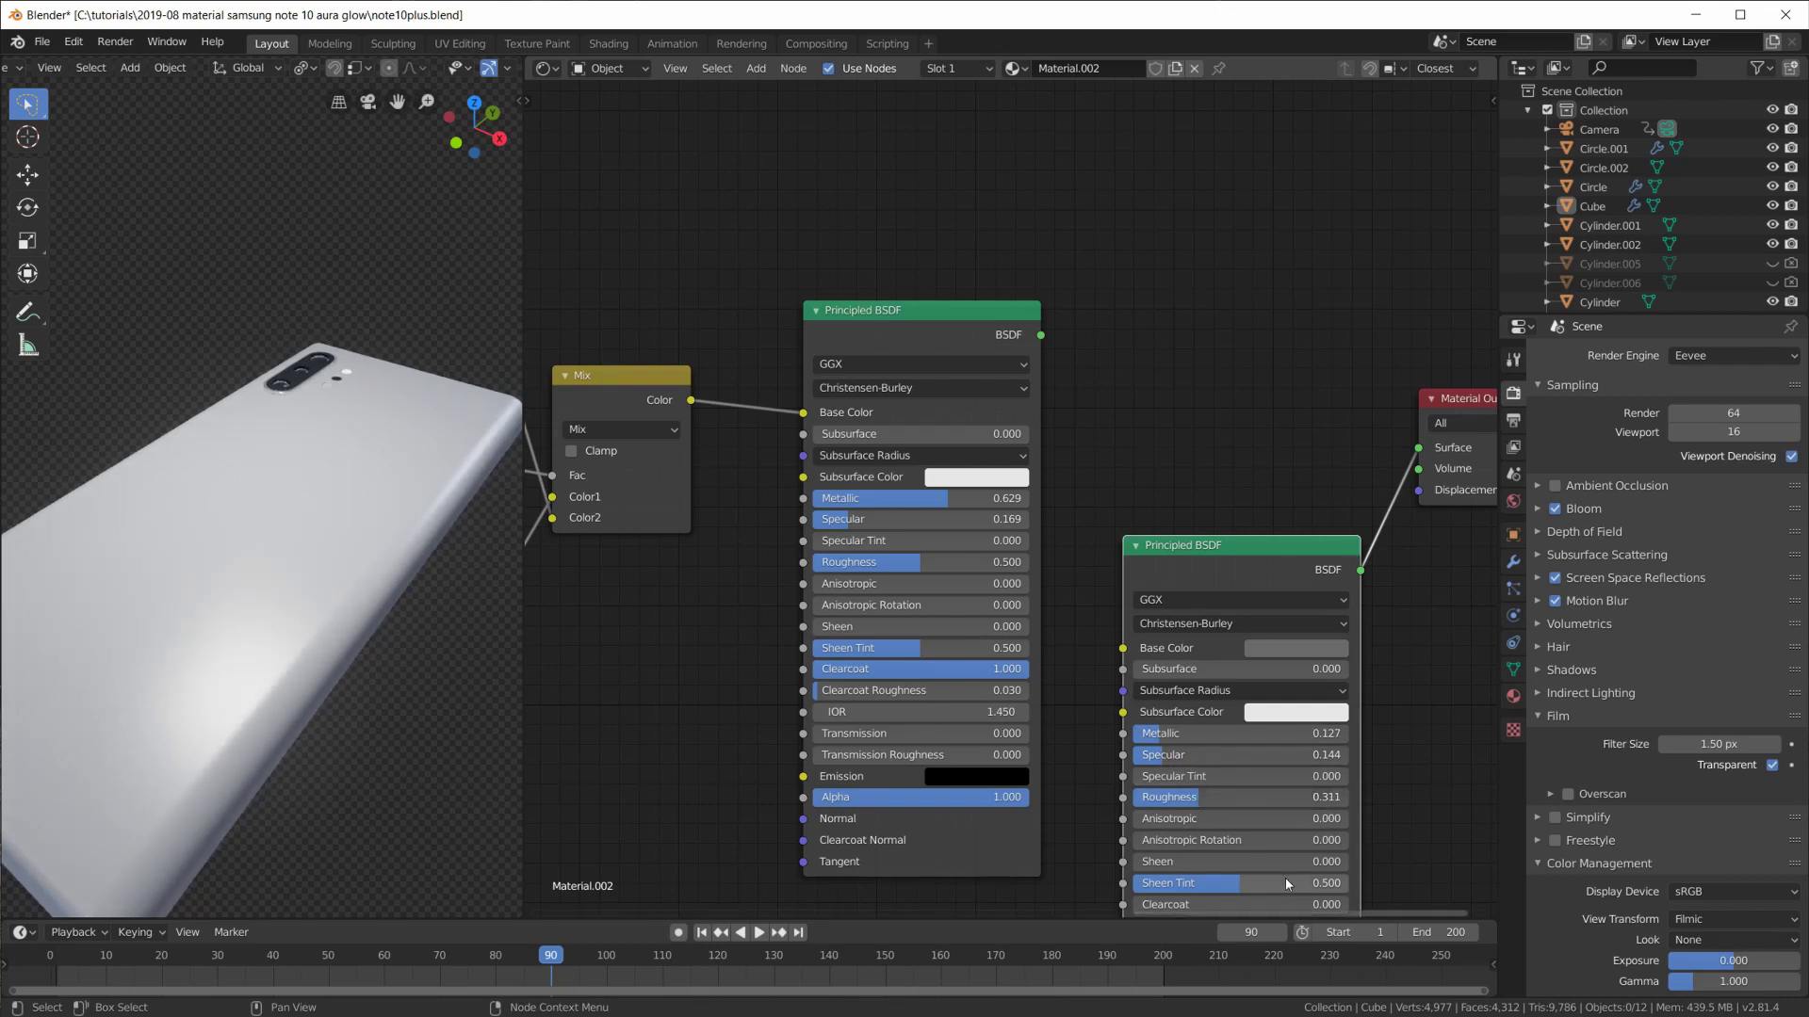
{"action": "middle_click_drag", "start_coordinate": [1284, 878], "coordinate": [1276, 655]}
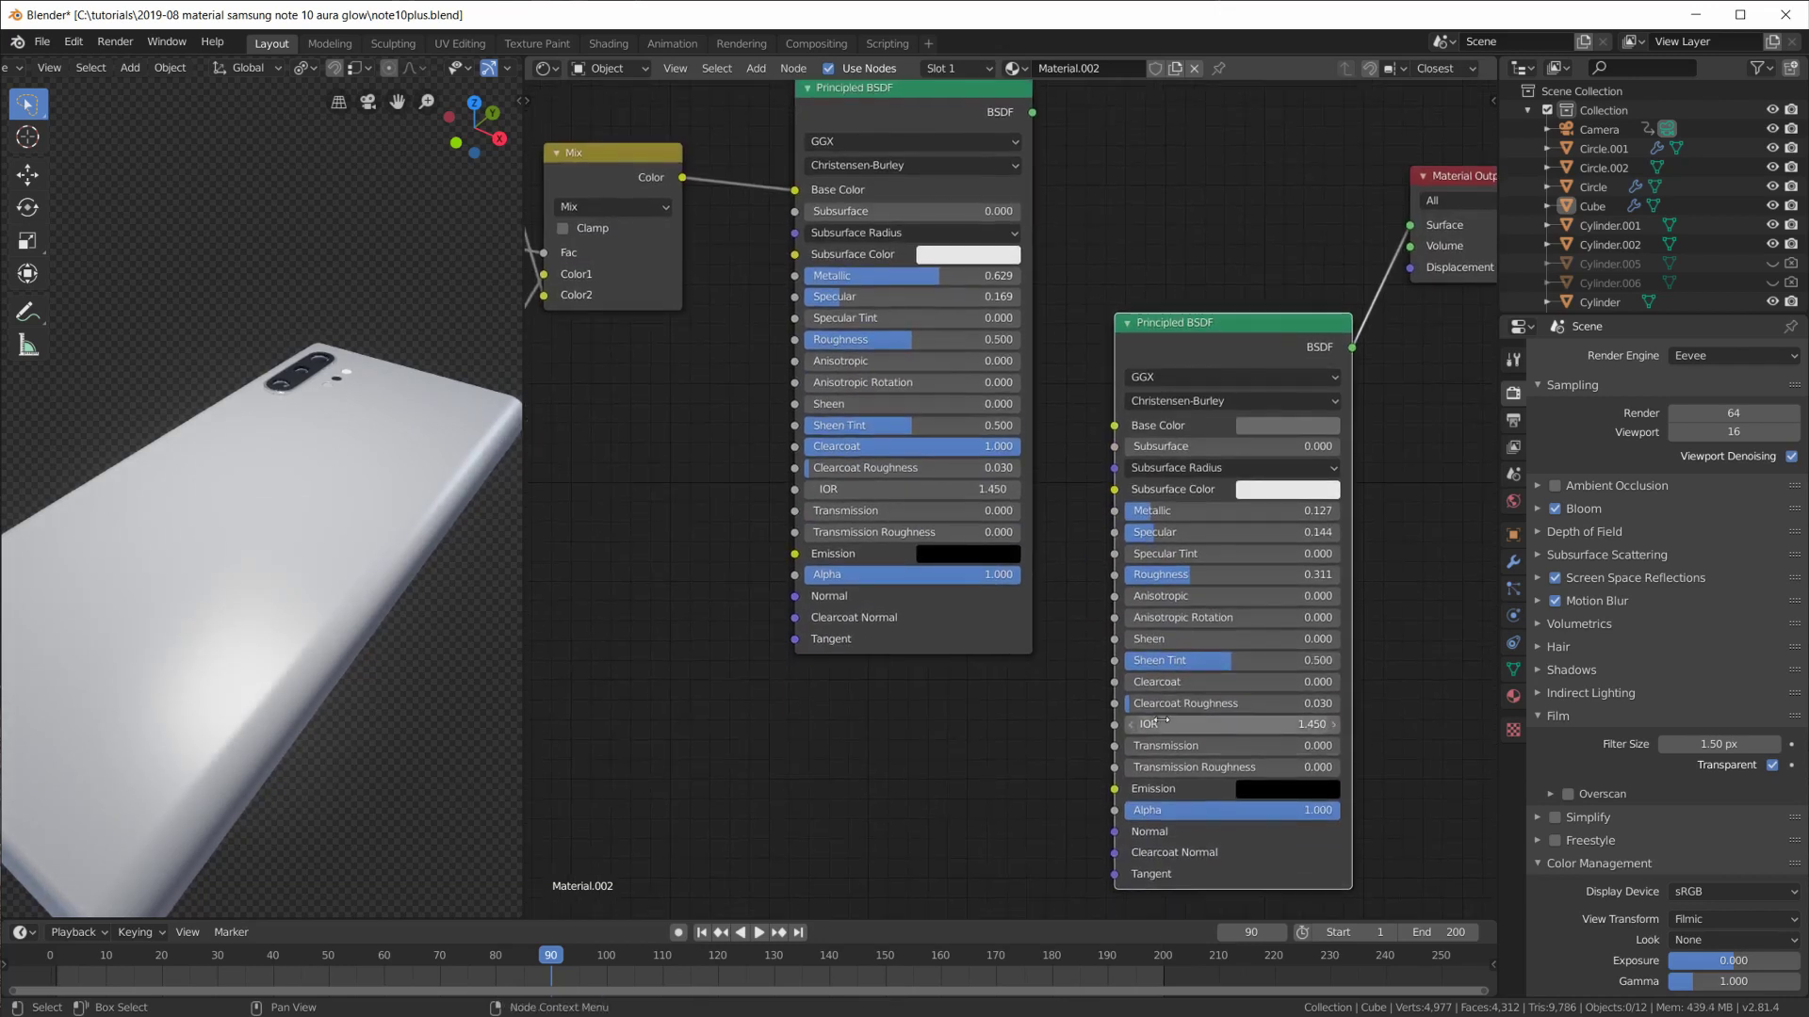
{"action": "left_click_drag", "start_coordinate": [1162, 681], "coordinate": [1336, 687]}
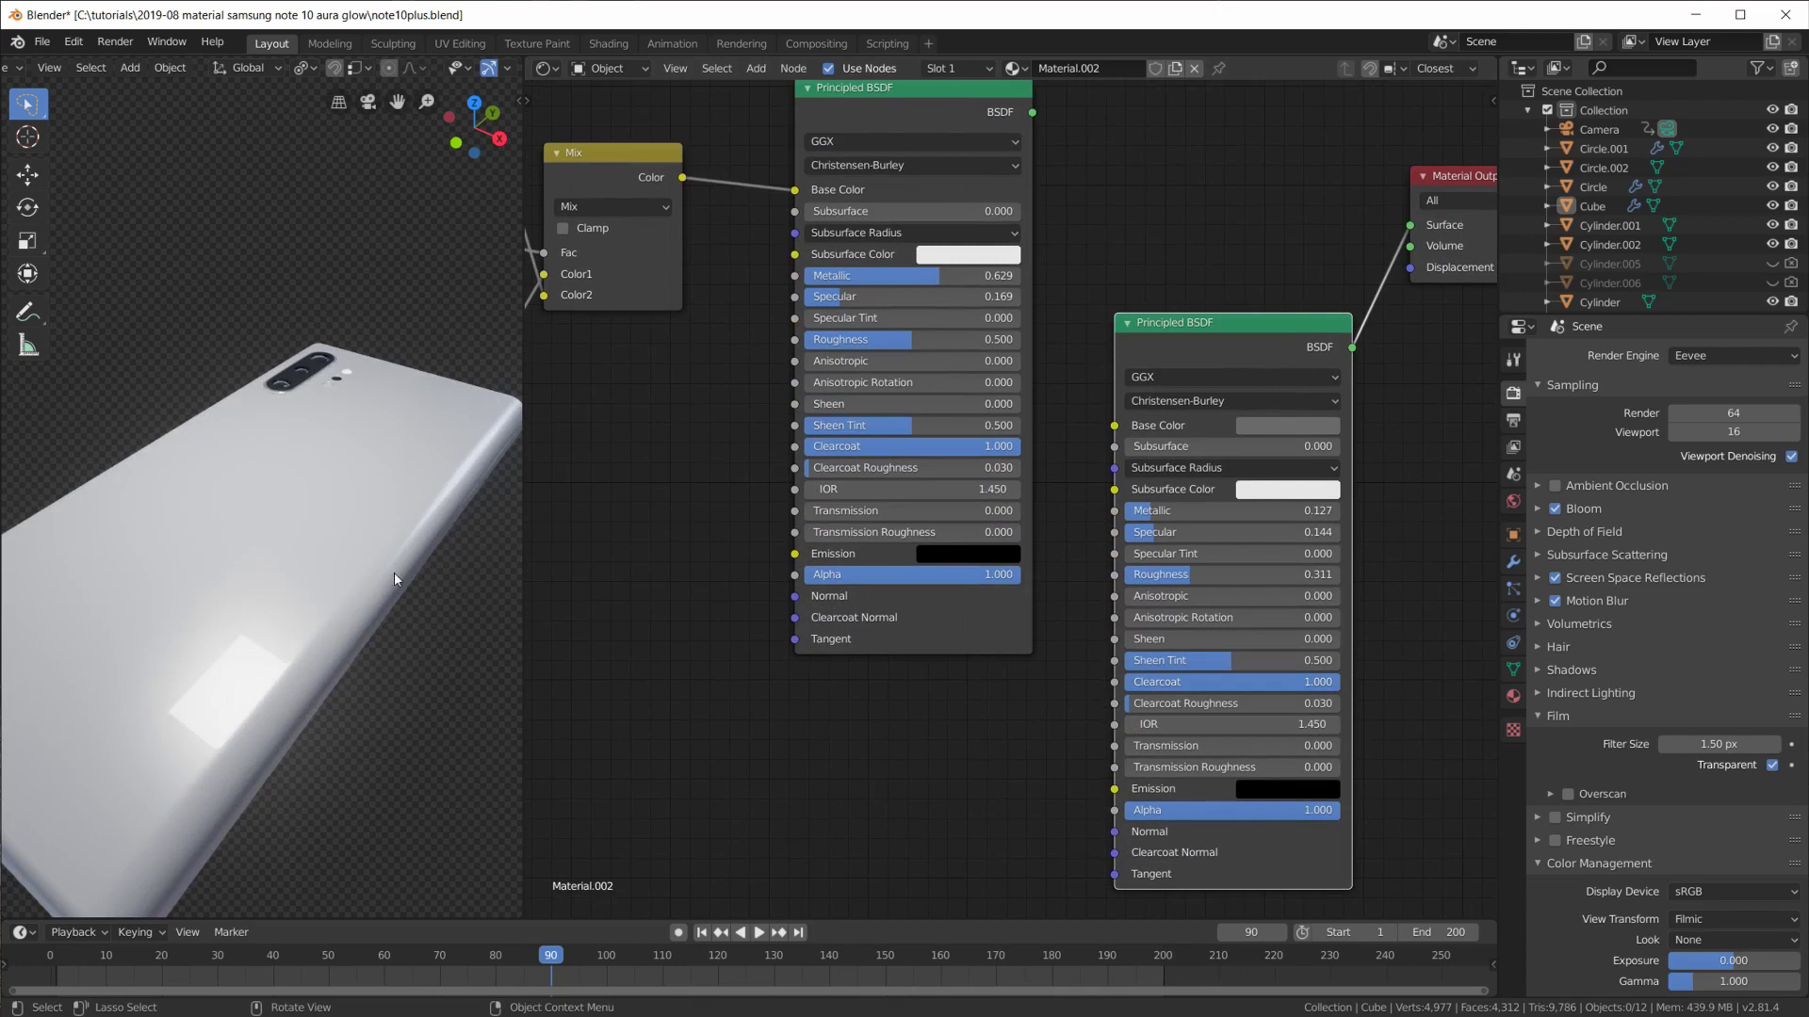
{"action": "mouse_move", "coordinate": [394, 573]}
{"action": "middle_mouse_down"}
{"action": "mouse_move", "coordinate": [423, 633]}
{"action": "mouse_move", "coordinate": [434, 562]}
{"action": "mouse_move", "coordinate": [501, 614]}
{"action": "mouse_move", "coordinate": [446, 595]}
{"action": "mouse_move", "coordinate": [413, 670]}
{"action": "middle_mouse_up"}
{"action": "middle_click_drag", "start_coordinate": [1059, 137], "coordinate": [1015, 488]}
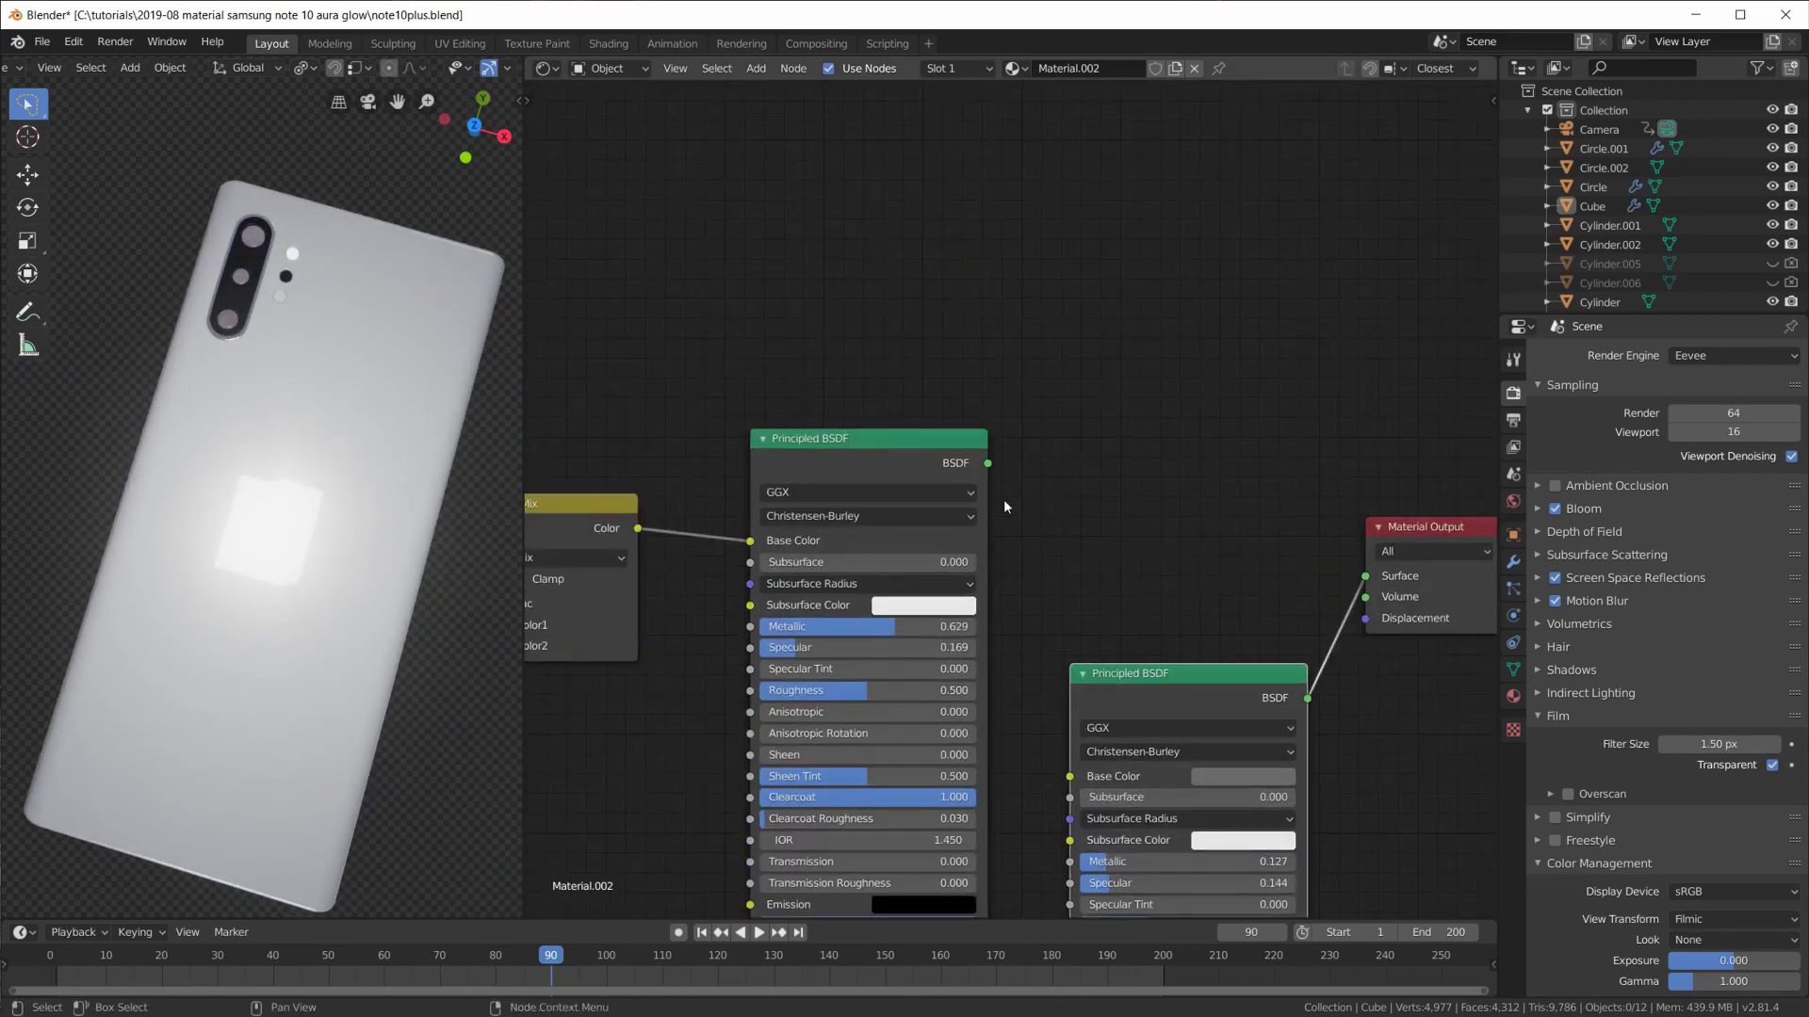
Unwrap the phone's back face from top view in the UV Editing workspace.
{"action": "left_click", "coordinate": [470, 42]}
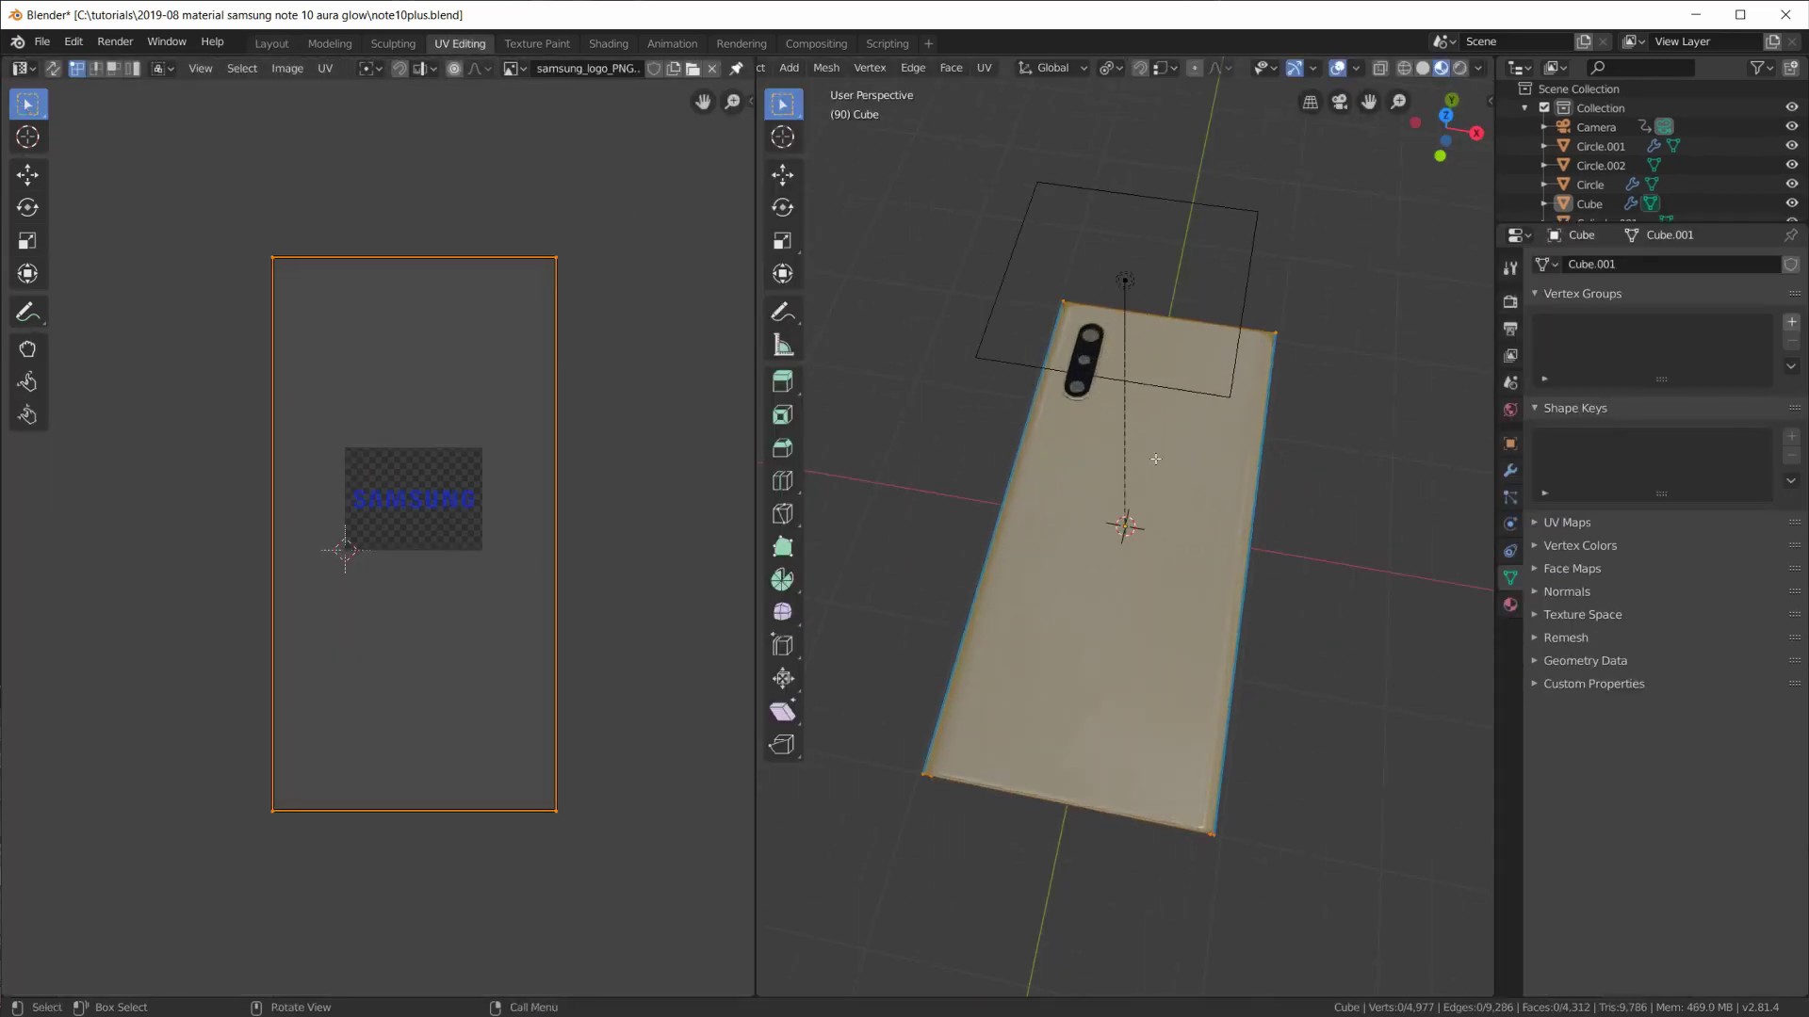
{"action": "key", "text": "KP_7"}
{"action": "scroll", "coordinate": [1166, 524], "scroll_direction": "up", "scroll_amount": 2}
{"action": "scroll", "coordinate": [1174, 553], "scroll_direction": "up", "scroll_amount": 2}
{"action": "scroll", "coordinate": [1173, 553], "scroll_direction": "down", "scroll_amount": 1}
{"action": "scroll", "coordinate": [1171, 495], "scroll_direction": "down", "scroll_amount": 1}
{"action": "middle_click_drag", "start_coordinate": [1168, 492], "coordinate": [1146, 759]}
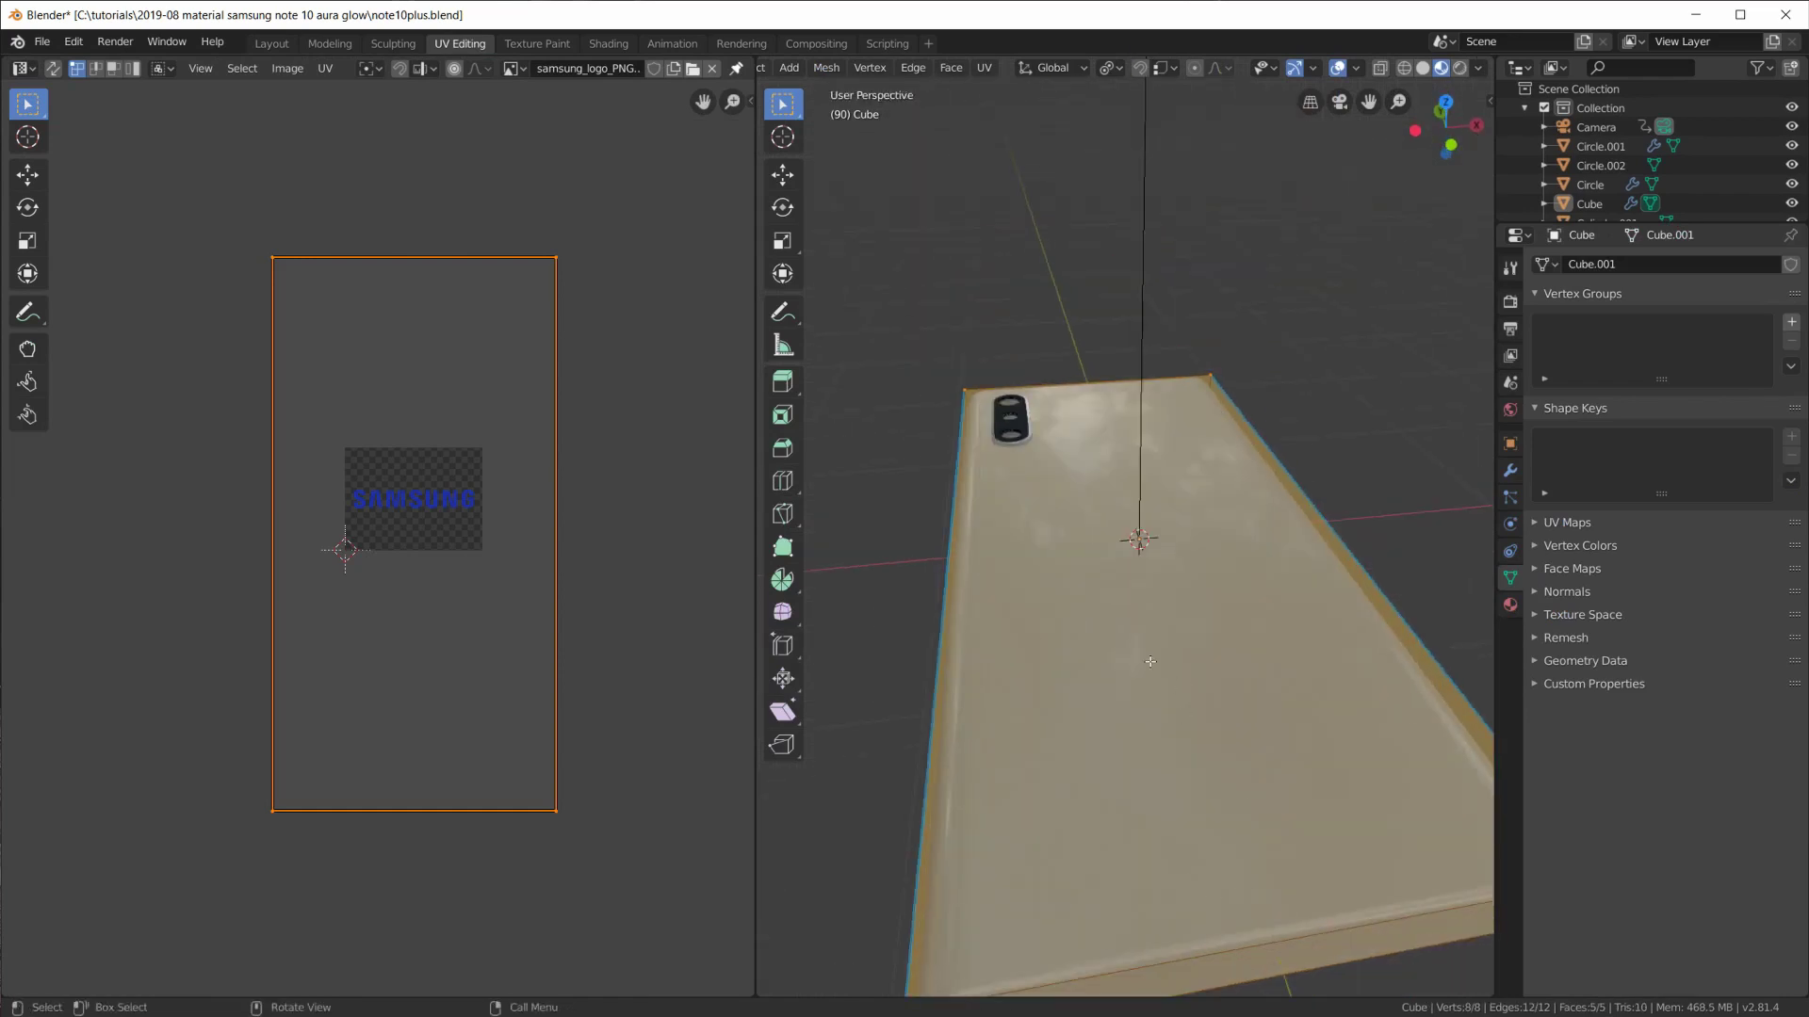
{"action": "key", "text": "KP_7"}
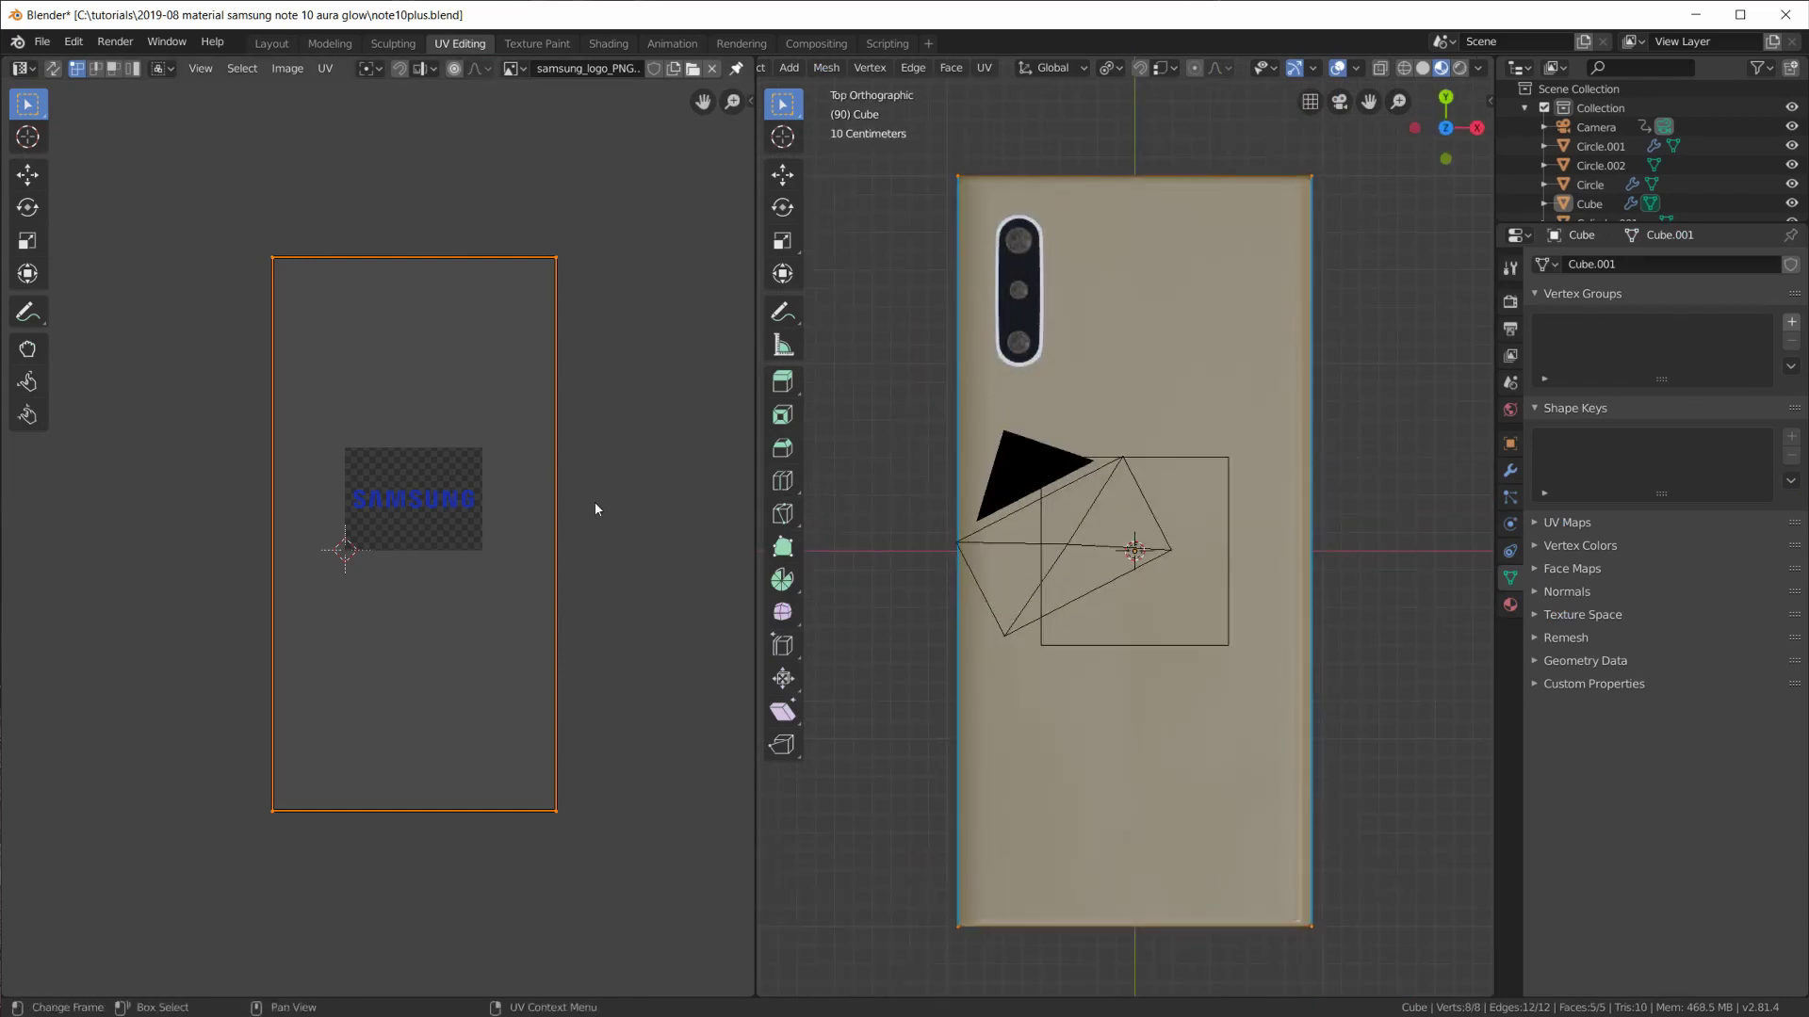
{"action": "key", "text": "u"}
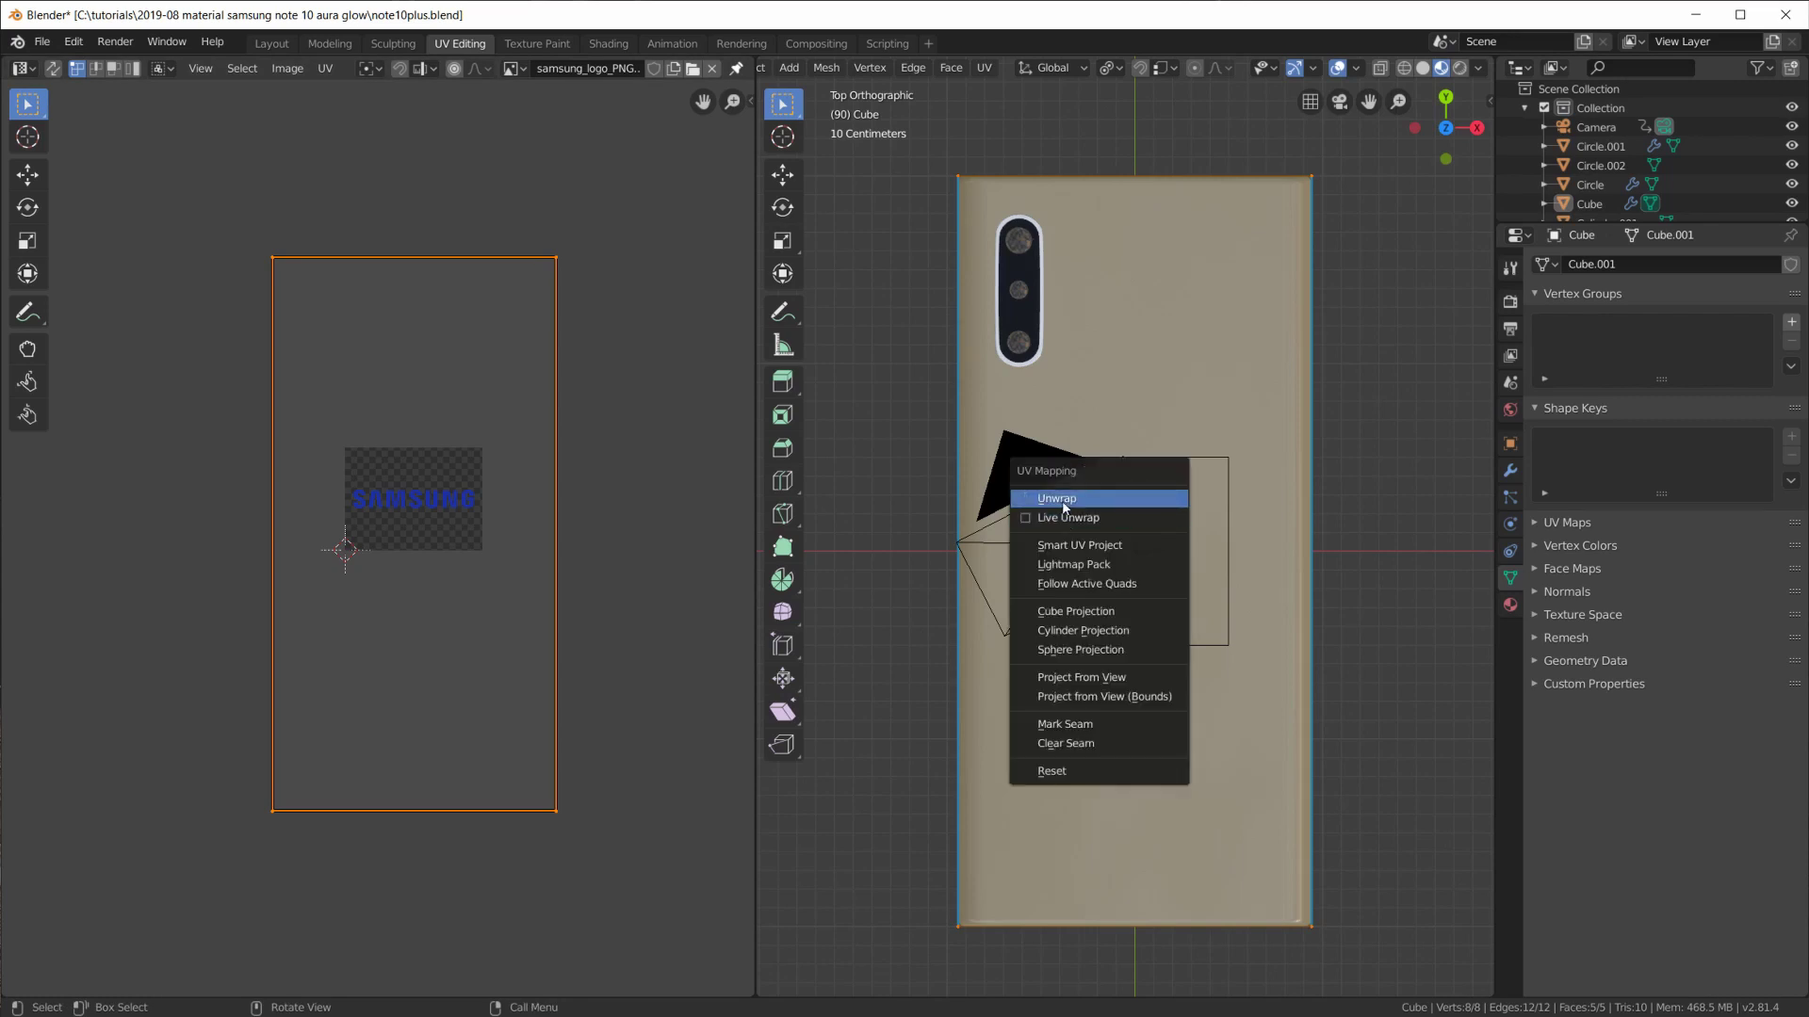
{"action": "left_click", "coordinate": [1062, 499]}
{"action": "scroll", "coordinate": [425, 517], "scroll_direction": "up", "scroll_amount": 1}
{"action": "scroll", "coordinate": [421, 501], "scroll_direction": "down", "scroll_amount": 1}
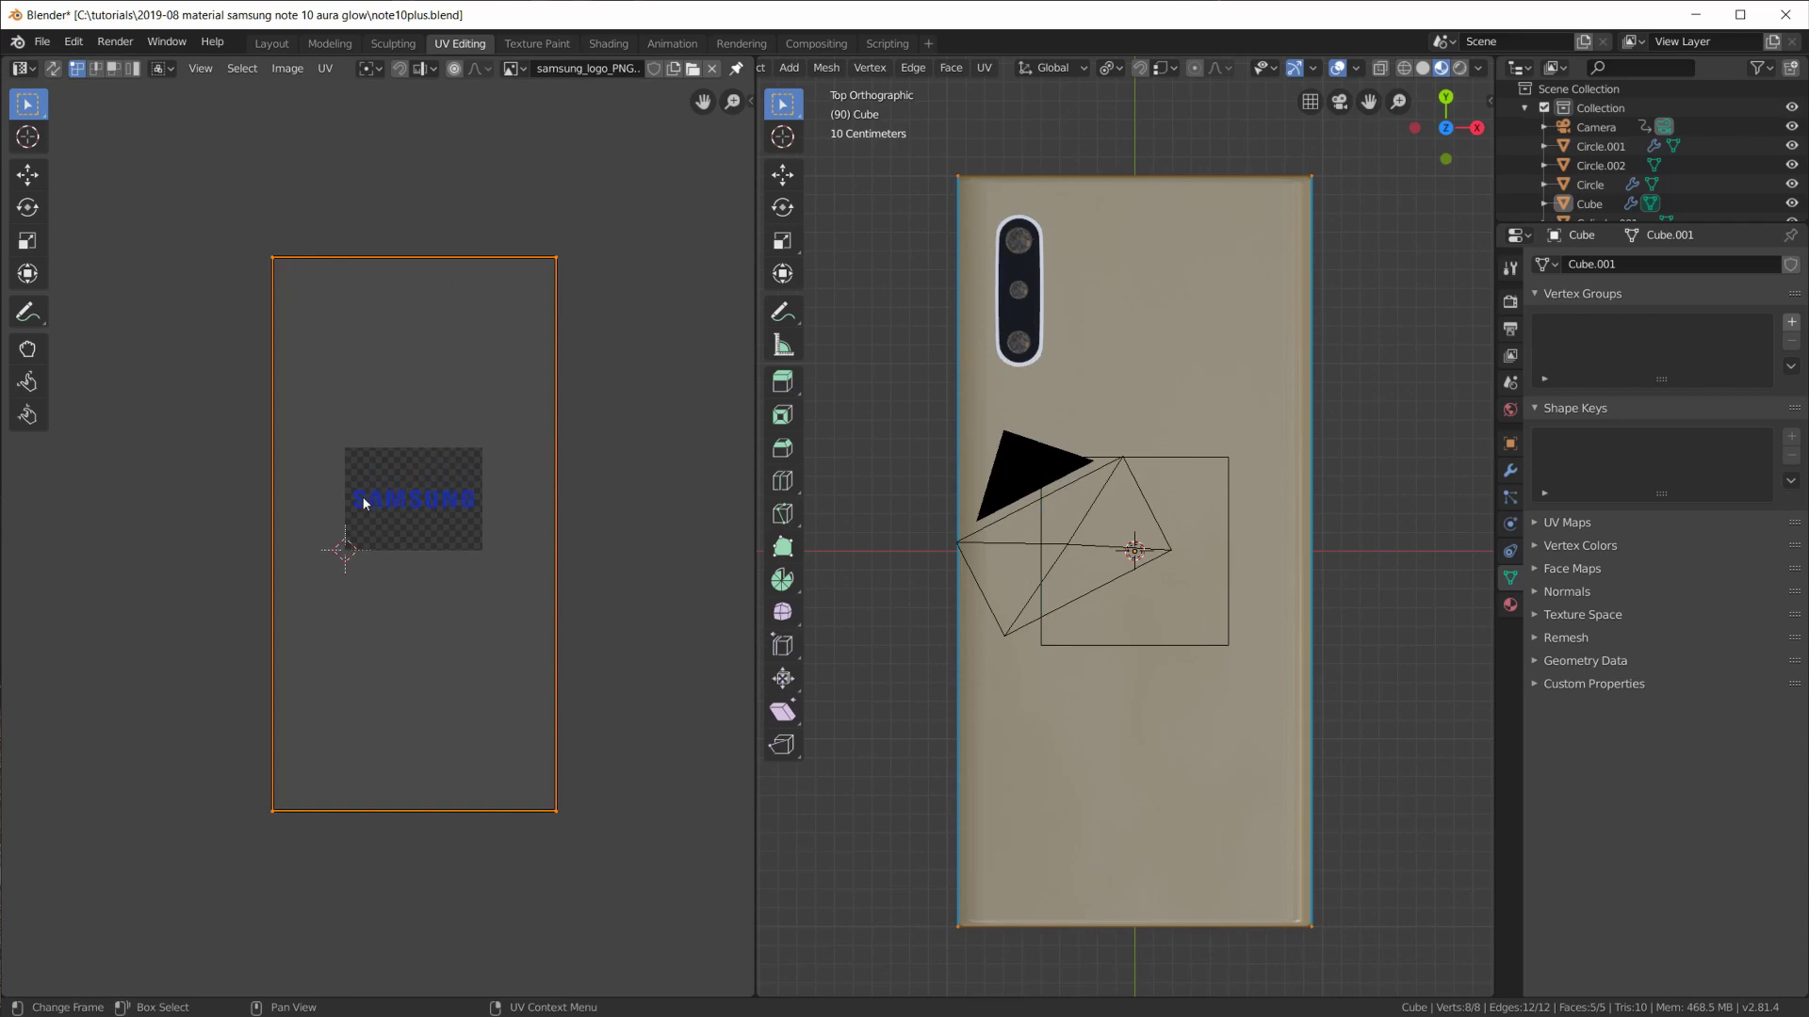
{"action": "scroll", "coordinate": [402, 510], "scroll_direction": "up", "scroll_amount": 1}
{"action": "scroll", "coordinate": [411, 501], "scroll_direction": "up", "scroll_amount": 2}
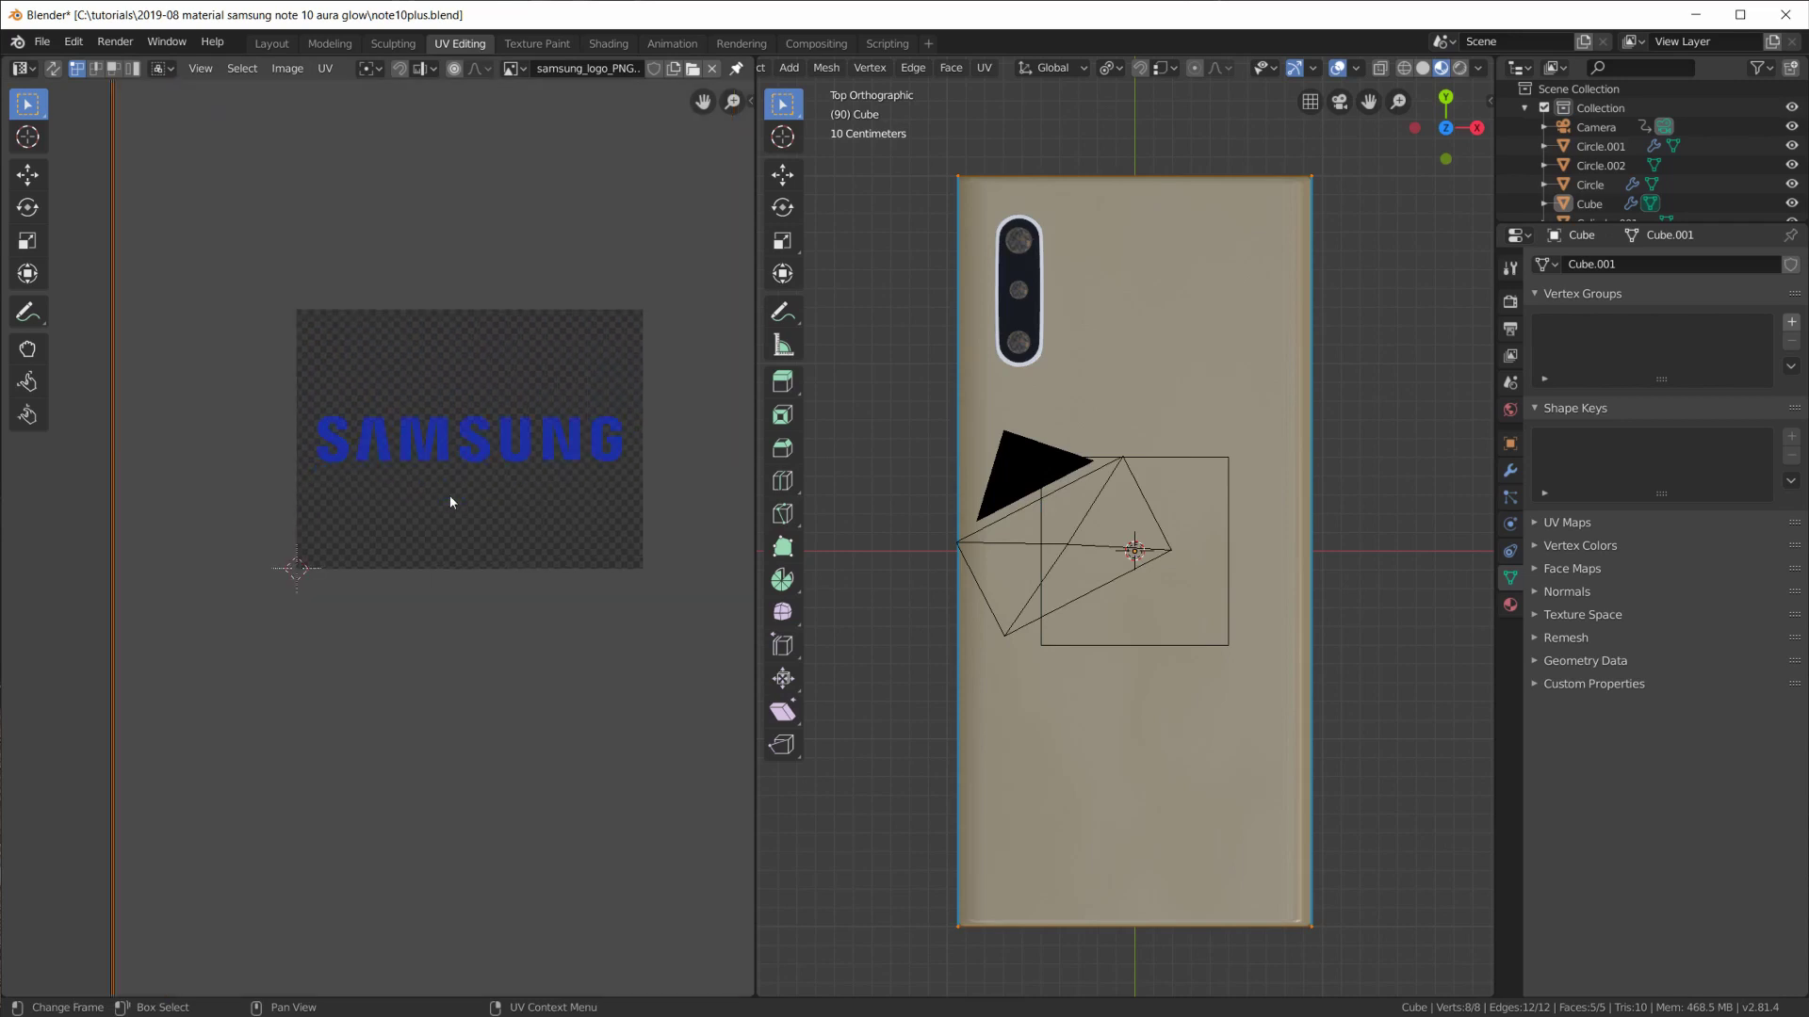
{"action": "scroll", "coordinate": [509, 483], "scroll_direction": "down", "scroll_amount": 1}
{"action": "scroll", "coordinate": [424, 497], "scroll_direction": "down", "scroll_amount": 2}
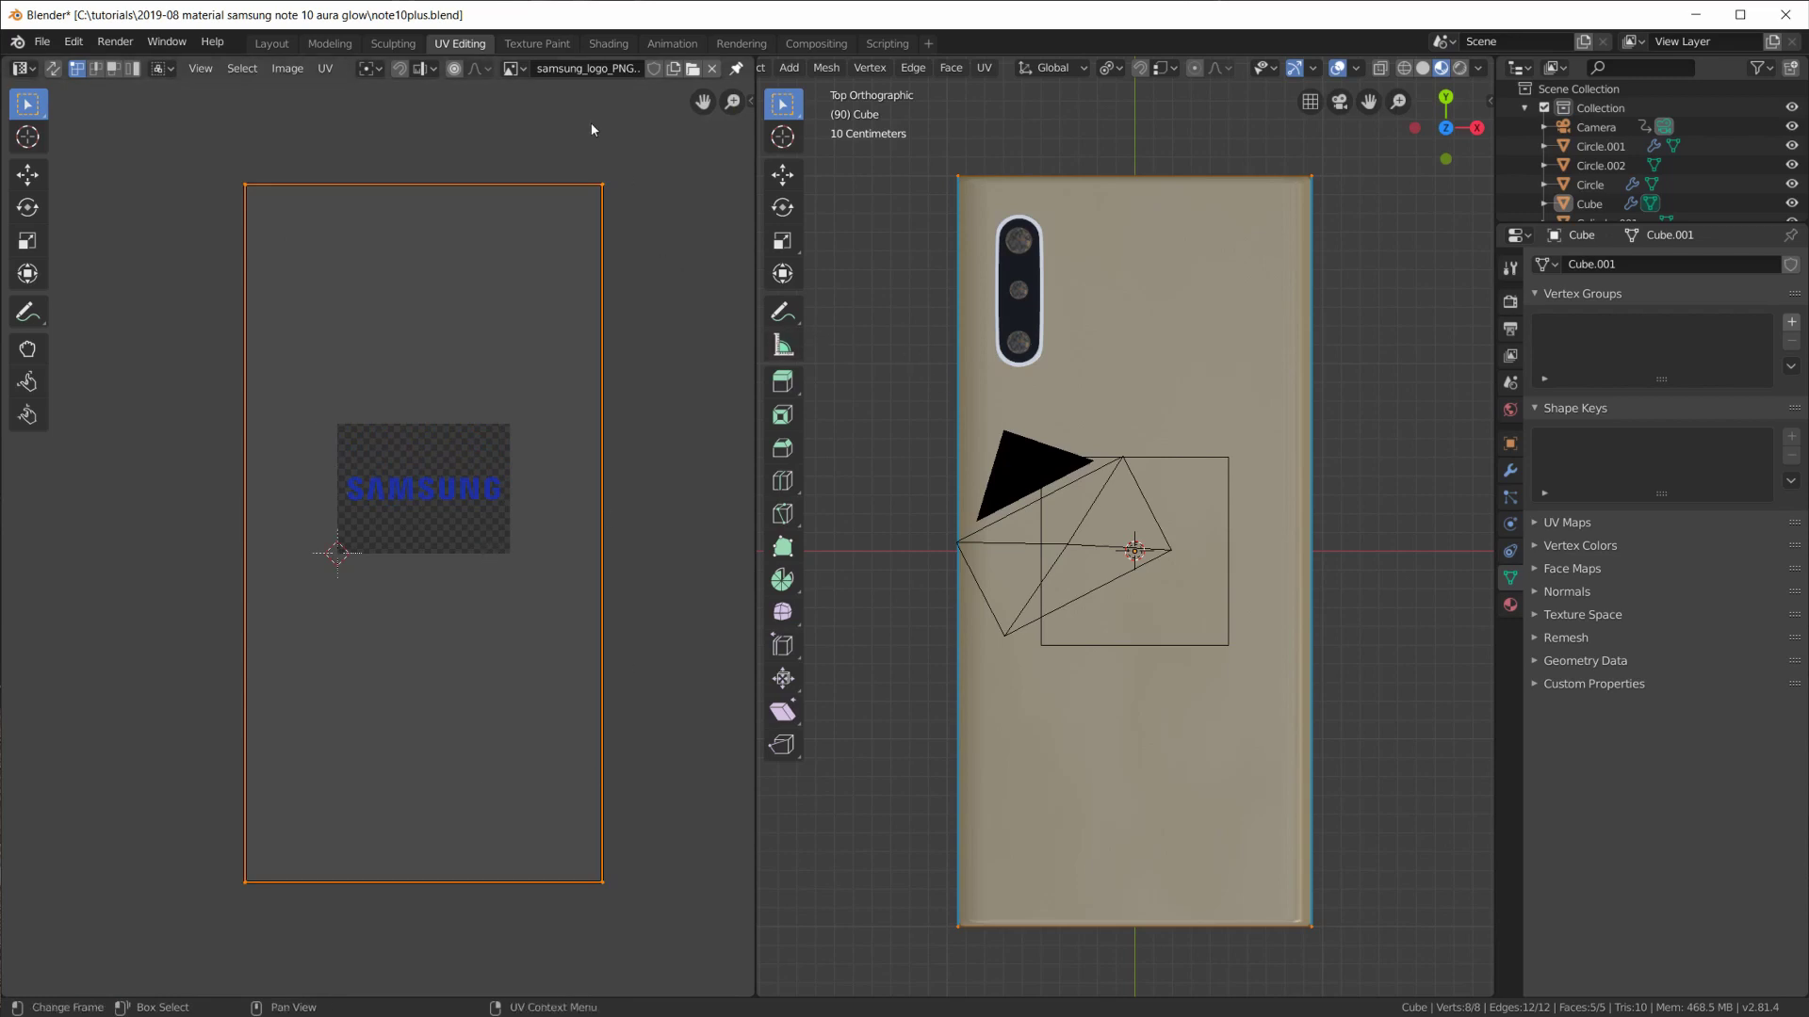
Back in Layout, move the Material Output and second Principled BSDF nodes into position.
{"action": "left_click", "coordinate": [272, 46]}
{"action": "scroll", "coordinate": [1237, 724], "scroll_direction": "down", "scroll_amount": 1}
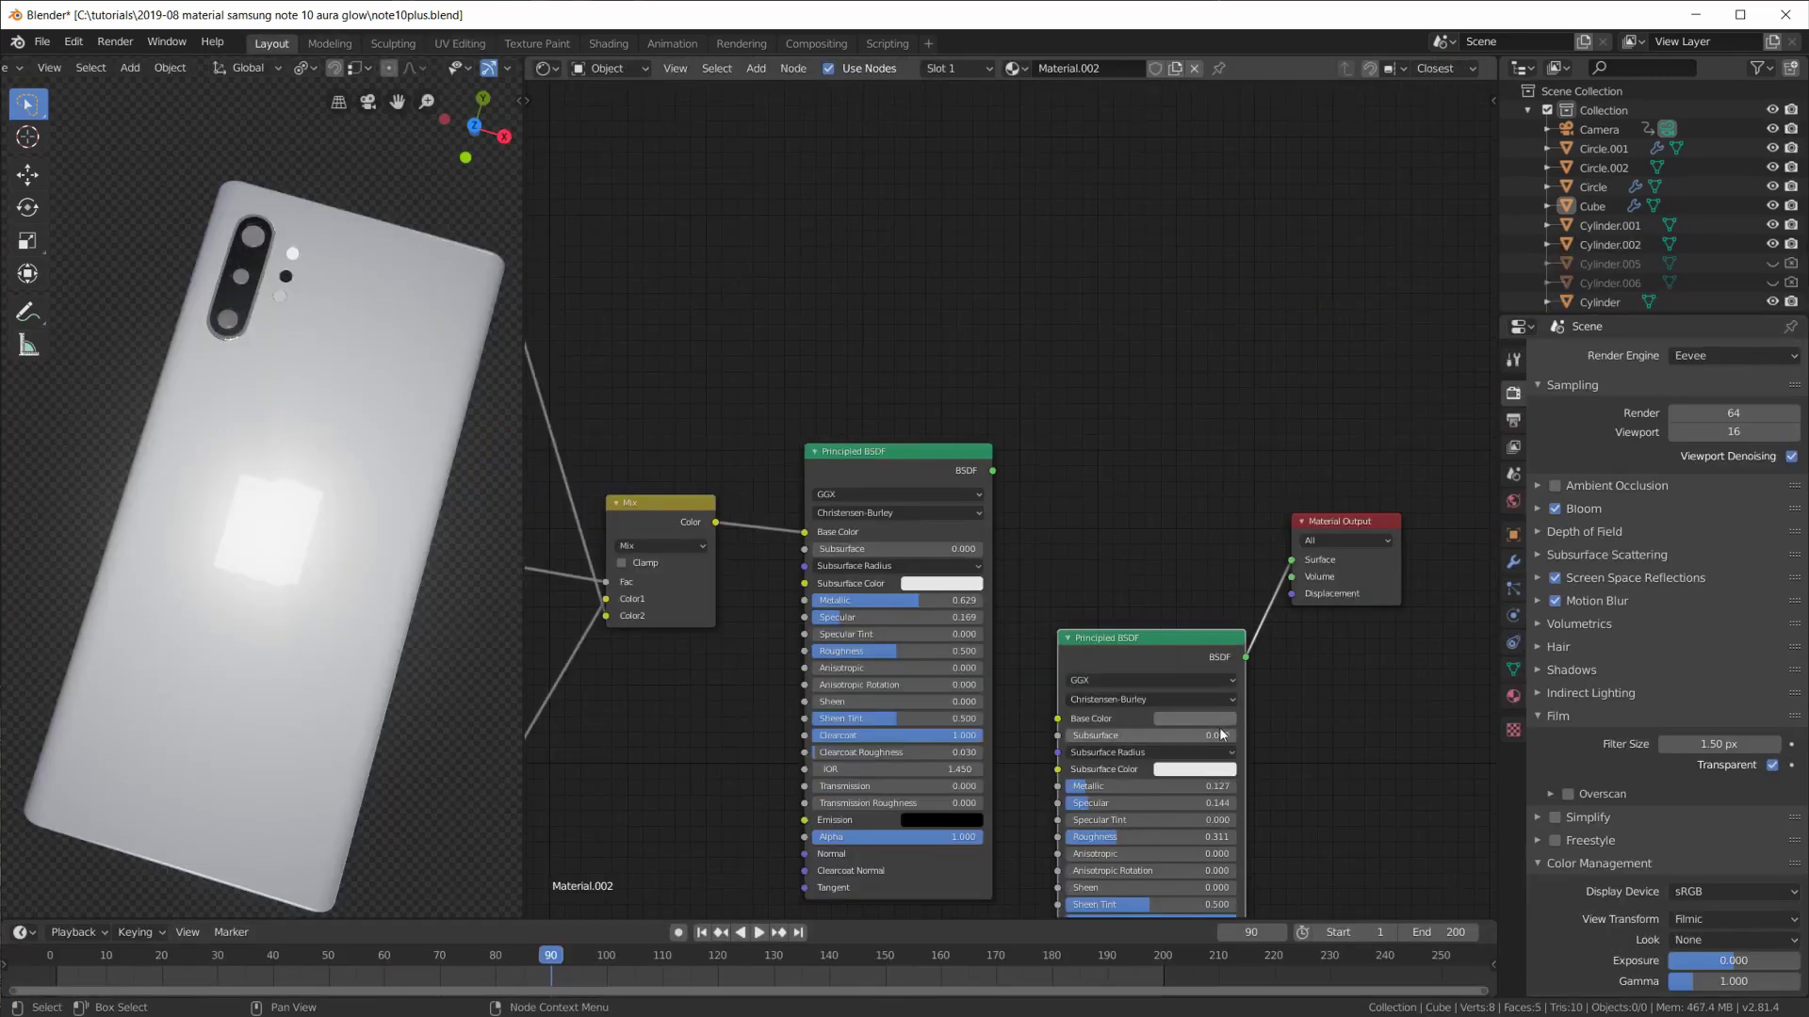
{"action": "scroll", "coordinate": [1236, 725], "scroll_direction": "down", "scroll_amount": 1}
{"action": "scroll", "coordinate": [1229, 723], "scroll_direction": "down", "scroll_amount": 1}
{"action": "middle_click_drag", "start_coordinate": [1157, 608], "coordinate": [1169, 689]}
{"action": "left_click_drag", "start_coordinate": [1317, 617], "coordinate": [1434, 597]}
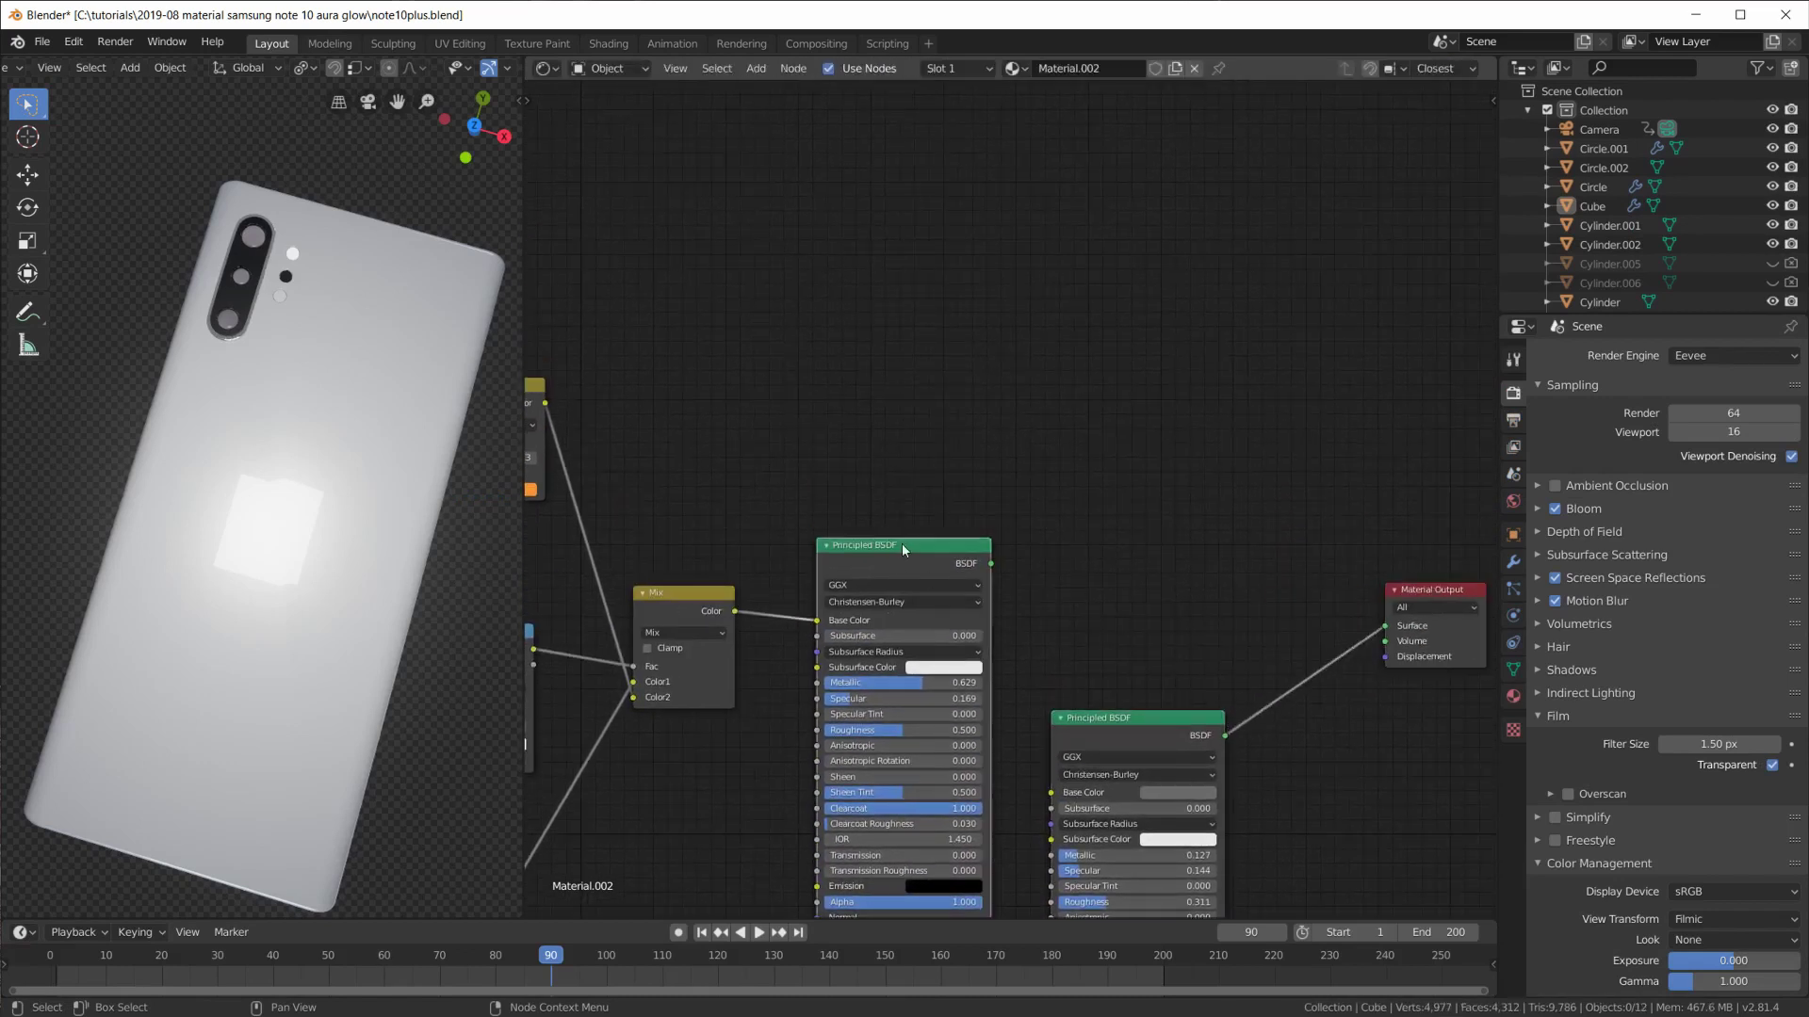
{"action": "left_click_drag", "start_coordinate": [904, 545], "coordinate": [899, 547]}
{"action": "left_click_drag", "start_coordinate": [1104, 715], "coordinate": [1101, 709]}
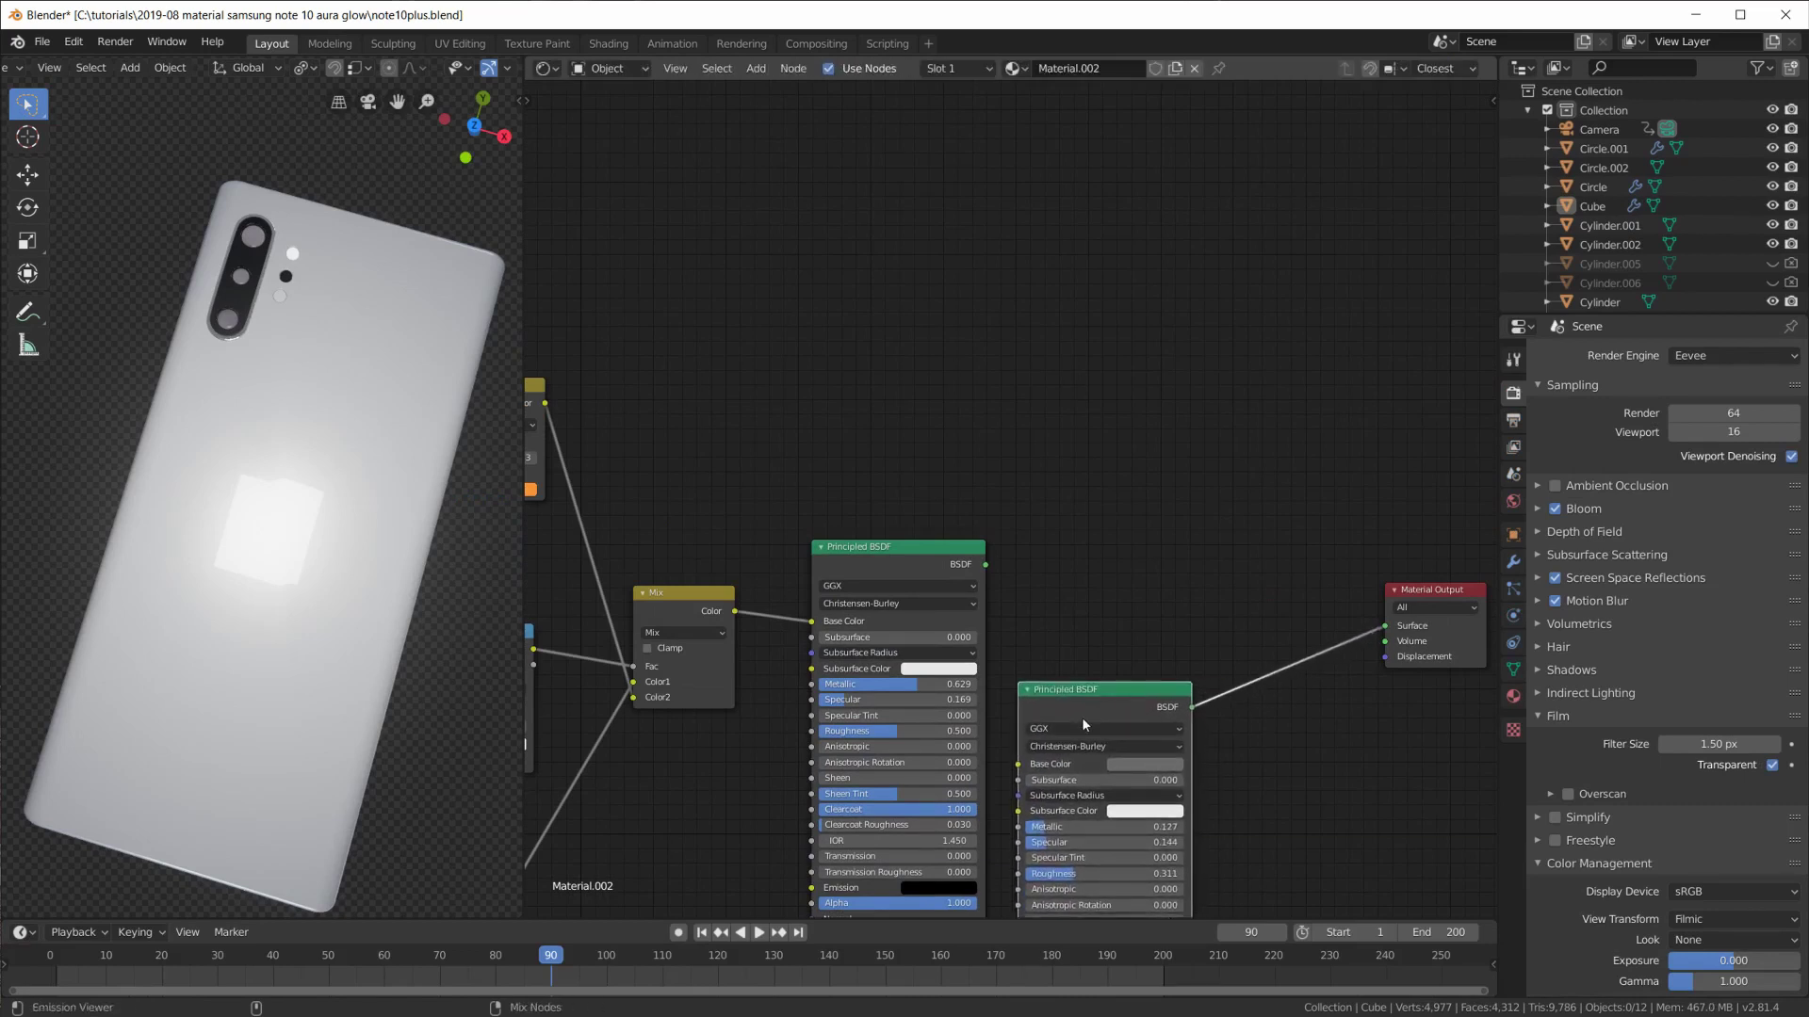
Join both Principled BSDFs with a new Mix Shader and raise it slightly.
{"action": "right_click_drag", "start_coordinate": [1104, 711], "coordinate": [941, 606], "text": "ctrl+shift"}
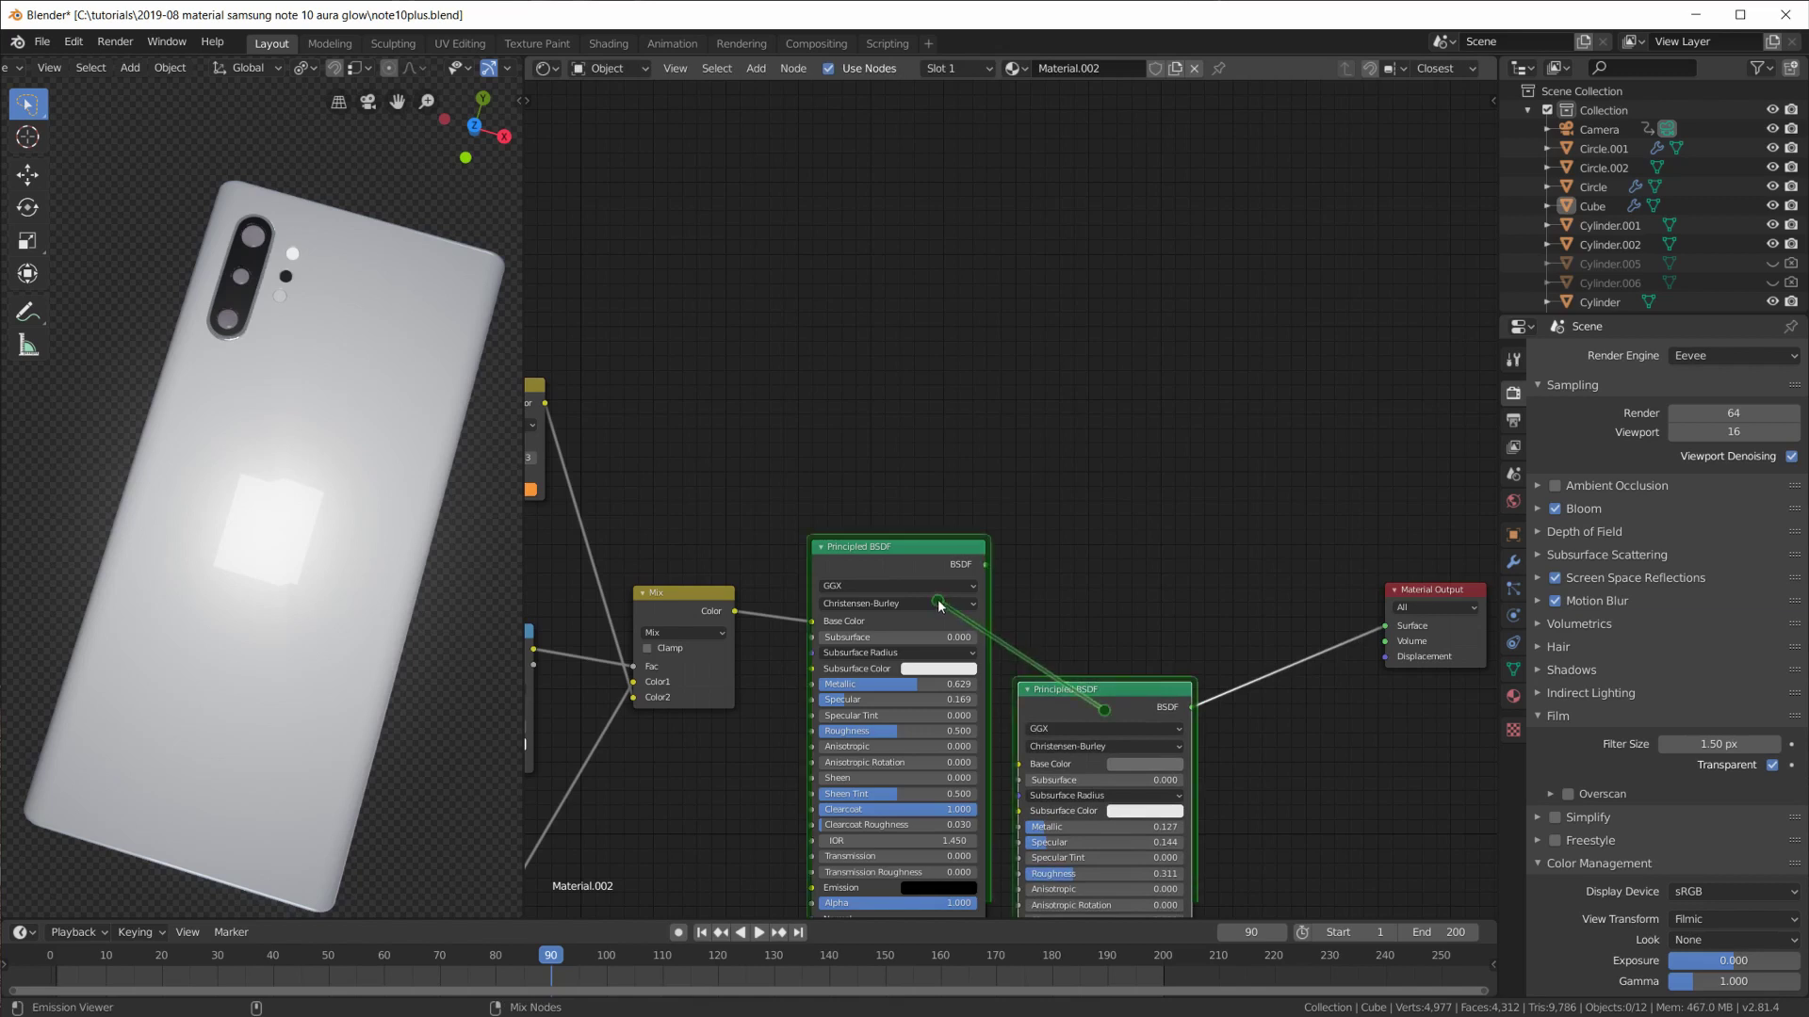
{"action": "right_click_drag", "start_coordinate": [951, 615], "coordinate": [952, 615], "text": "ctrl+shift"}
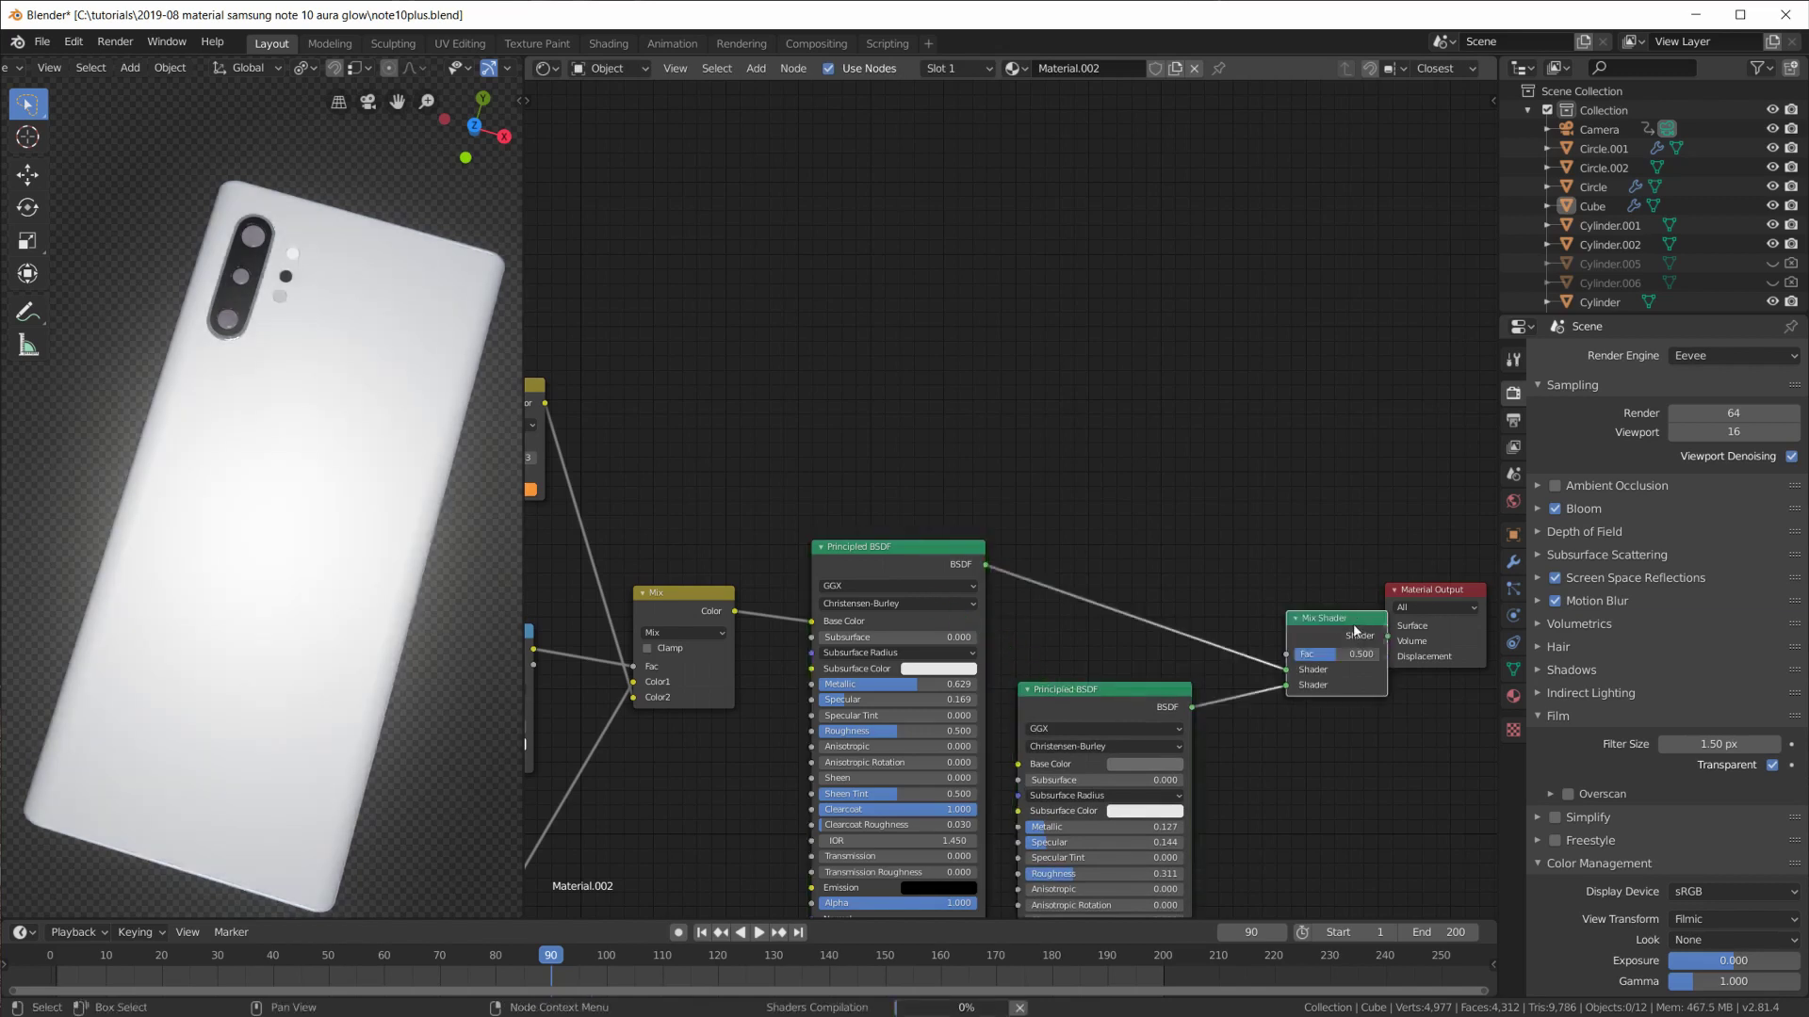
{"action": "left_click", "coordinate": [1269, 568]}
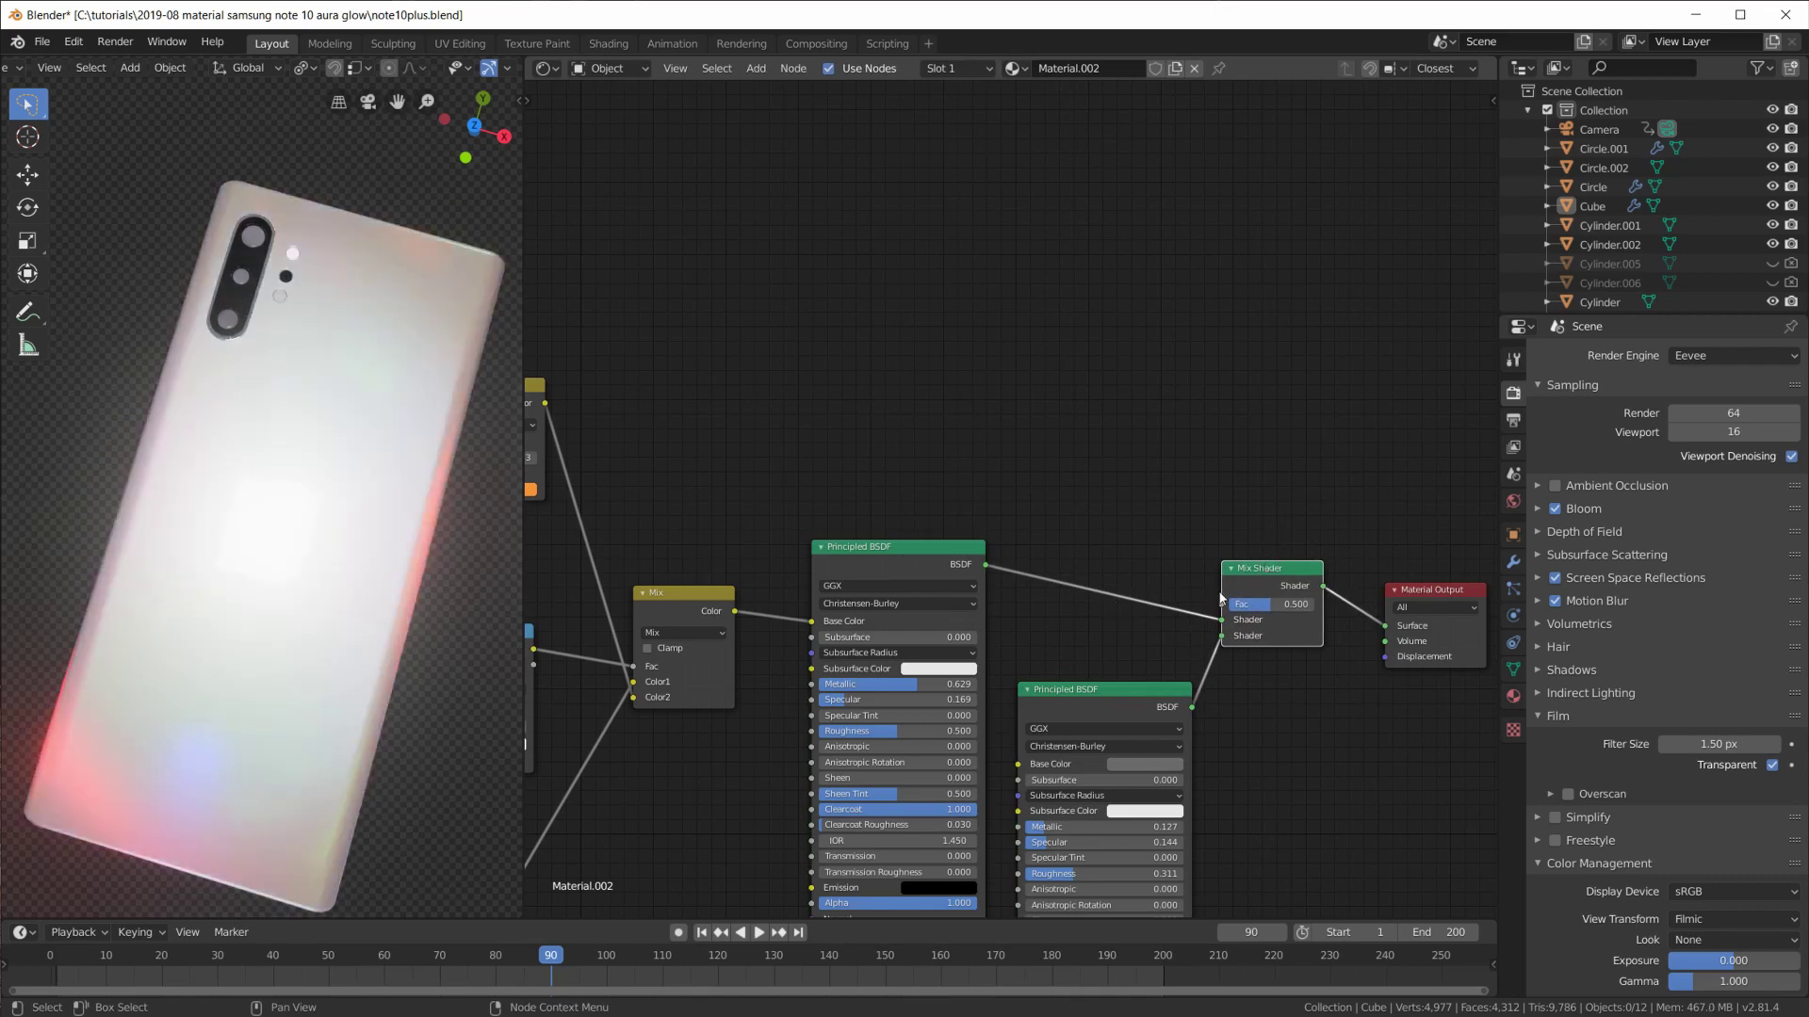
{"action": "left_click_drag", "start_coordinate": [1253, 566], "coordinate": [1250, 515]}
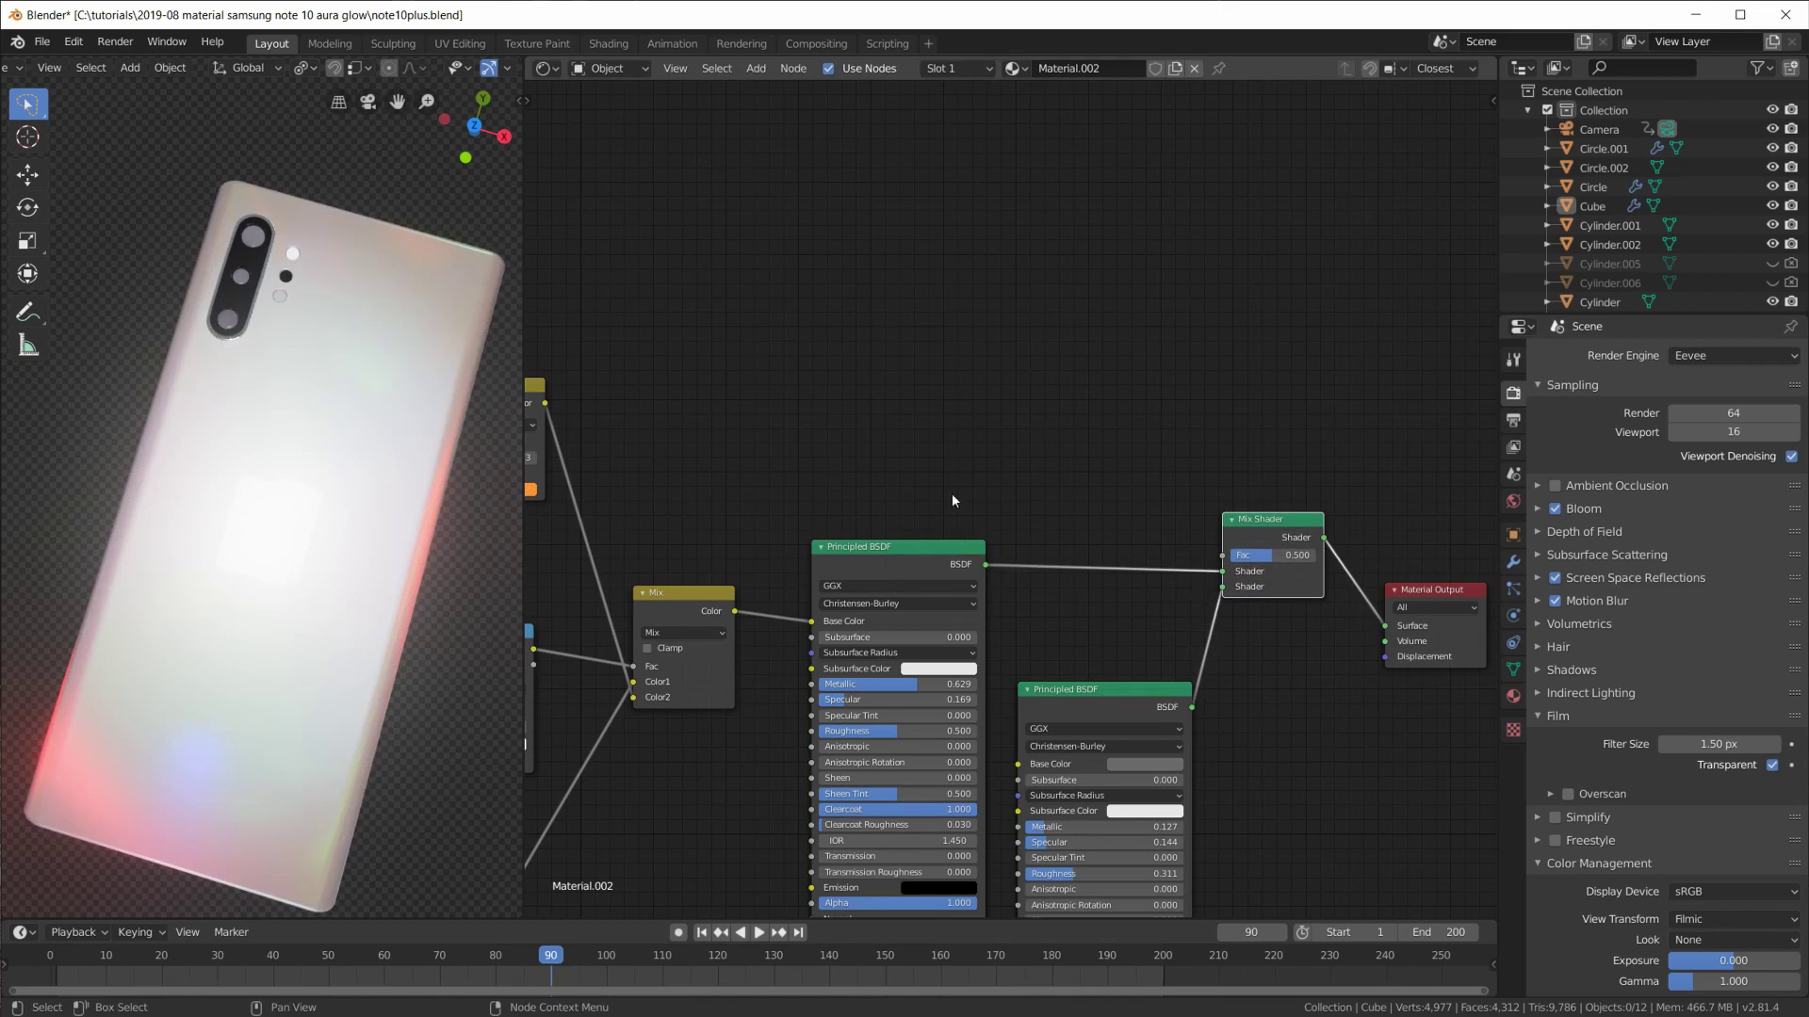
{"action": "key", "text": "shift+a"}
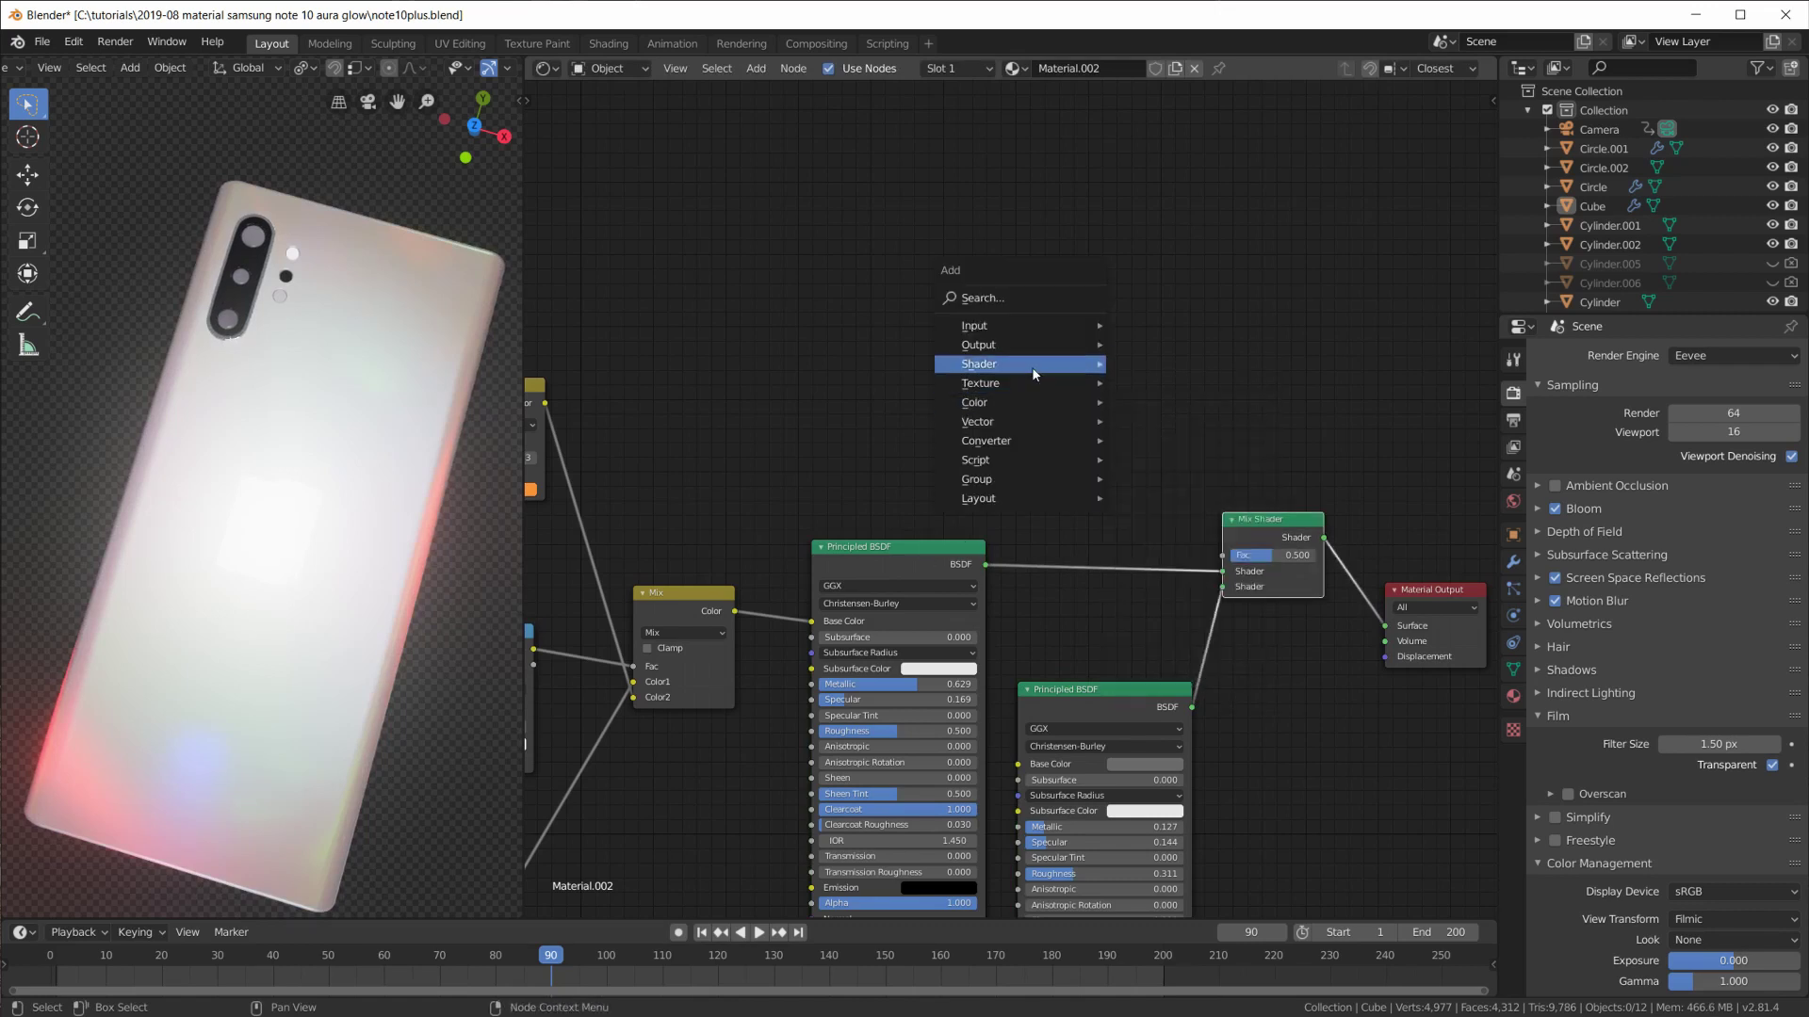
{"action": "mouse_move", "coordinate": [1018, 383]}
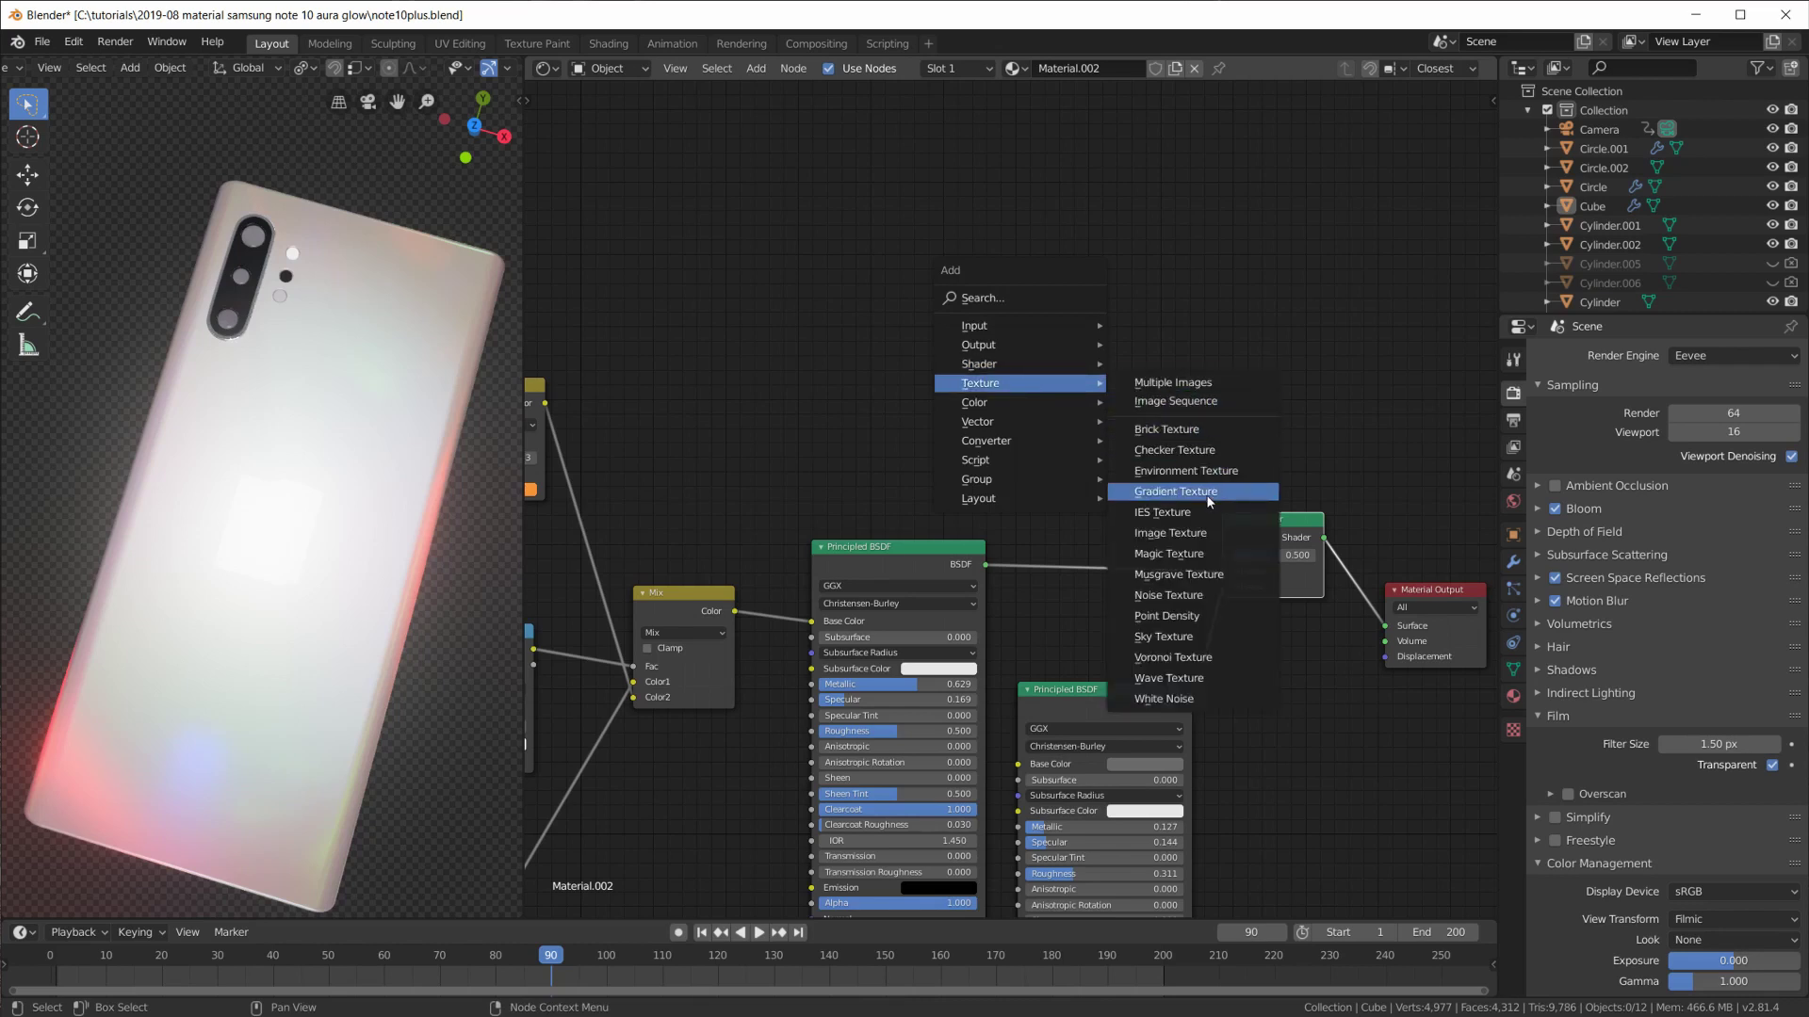
Add an Image Texture with samsung_logo_PNG9.png, driving the Mix Shader Fac from its Alpha.
{"action": "left_click", "coordinate": [1202, 536]}
{"action": "left_click", "coordinate": [1087, 514]}
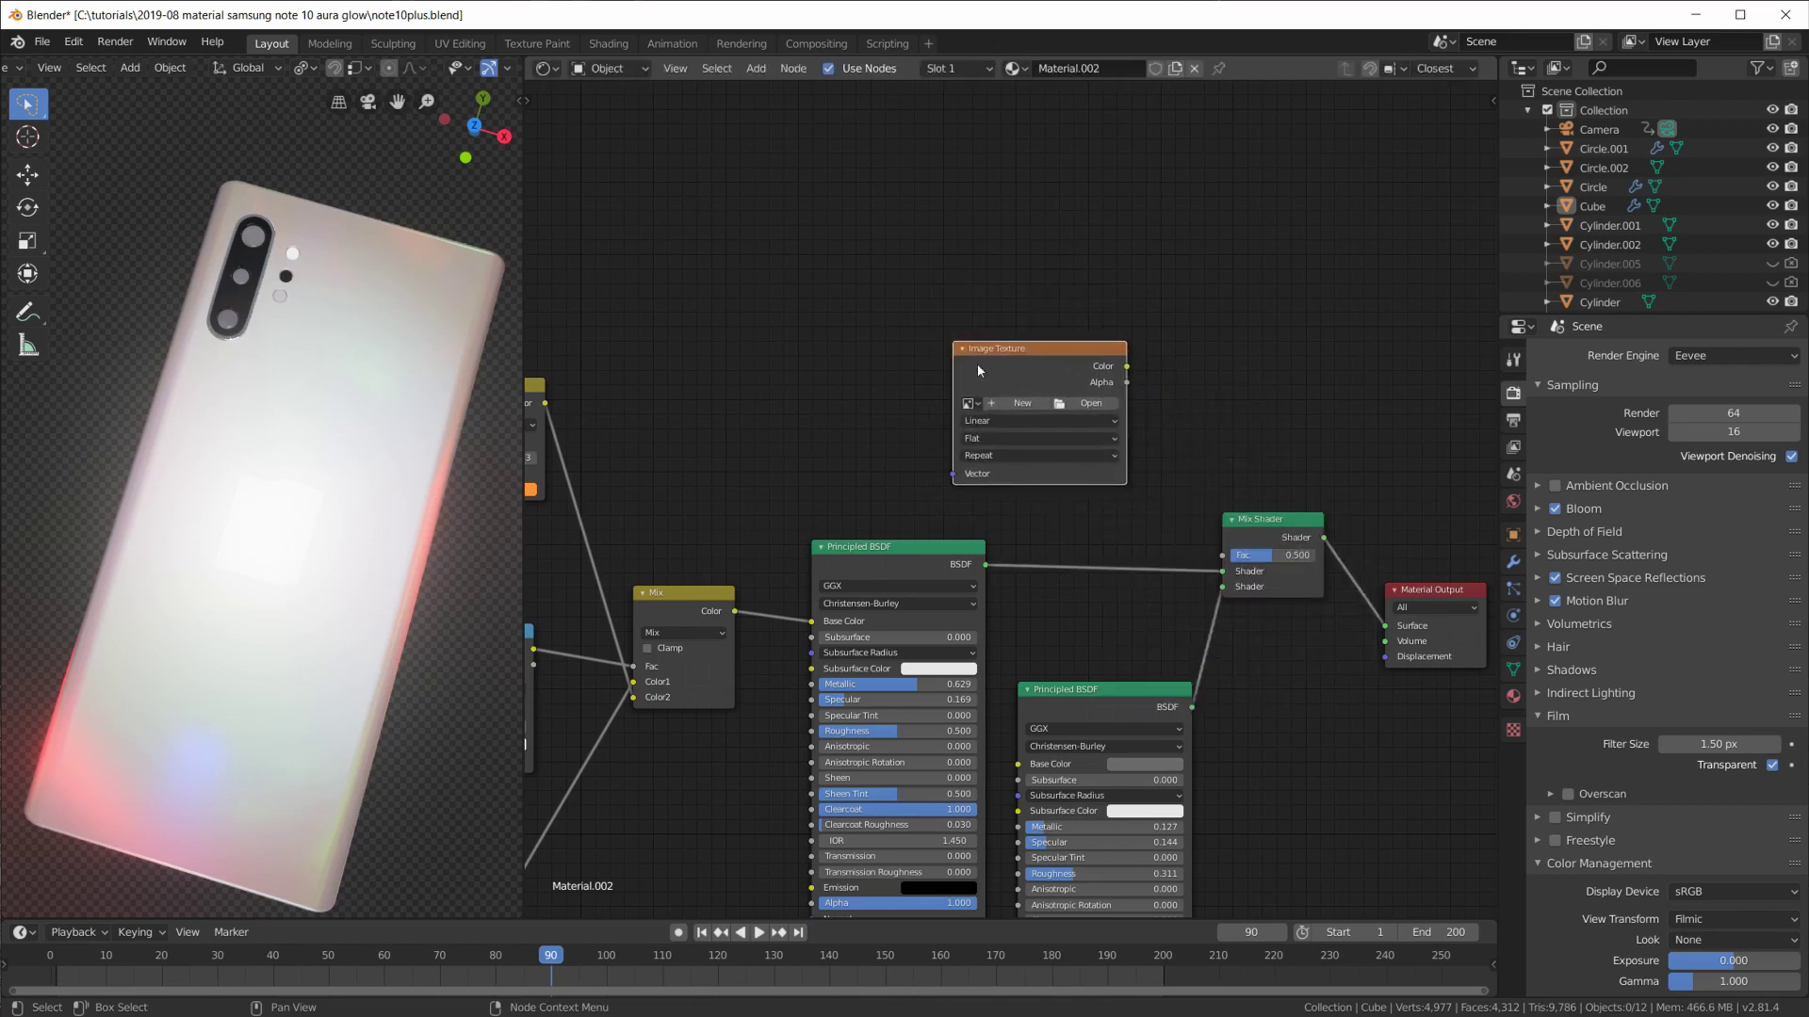
{"action": "left_click", "coordinate": [972, 404]}
{"action": "left_click", "coordinate": [1026, 468]}
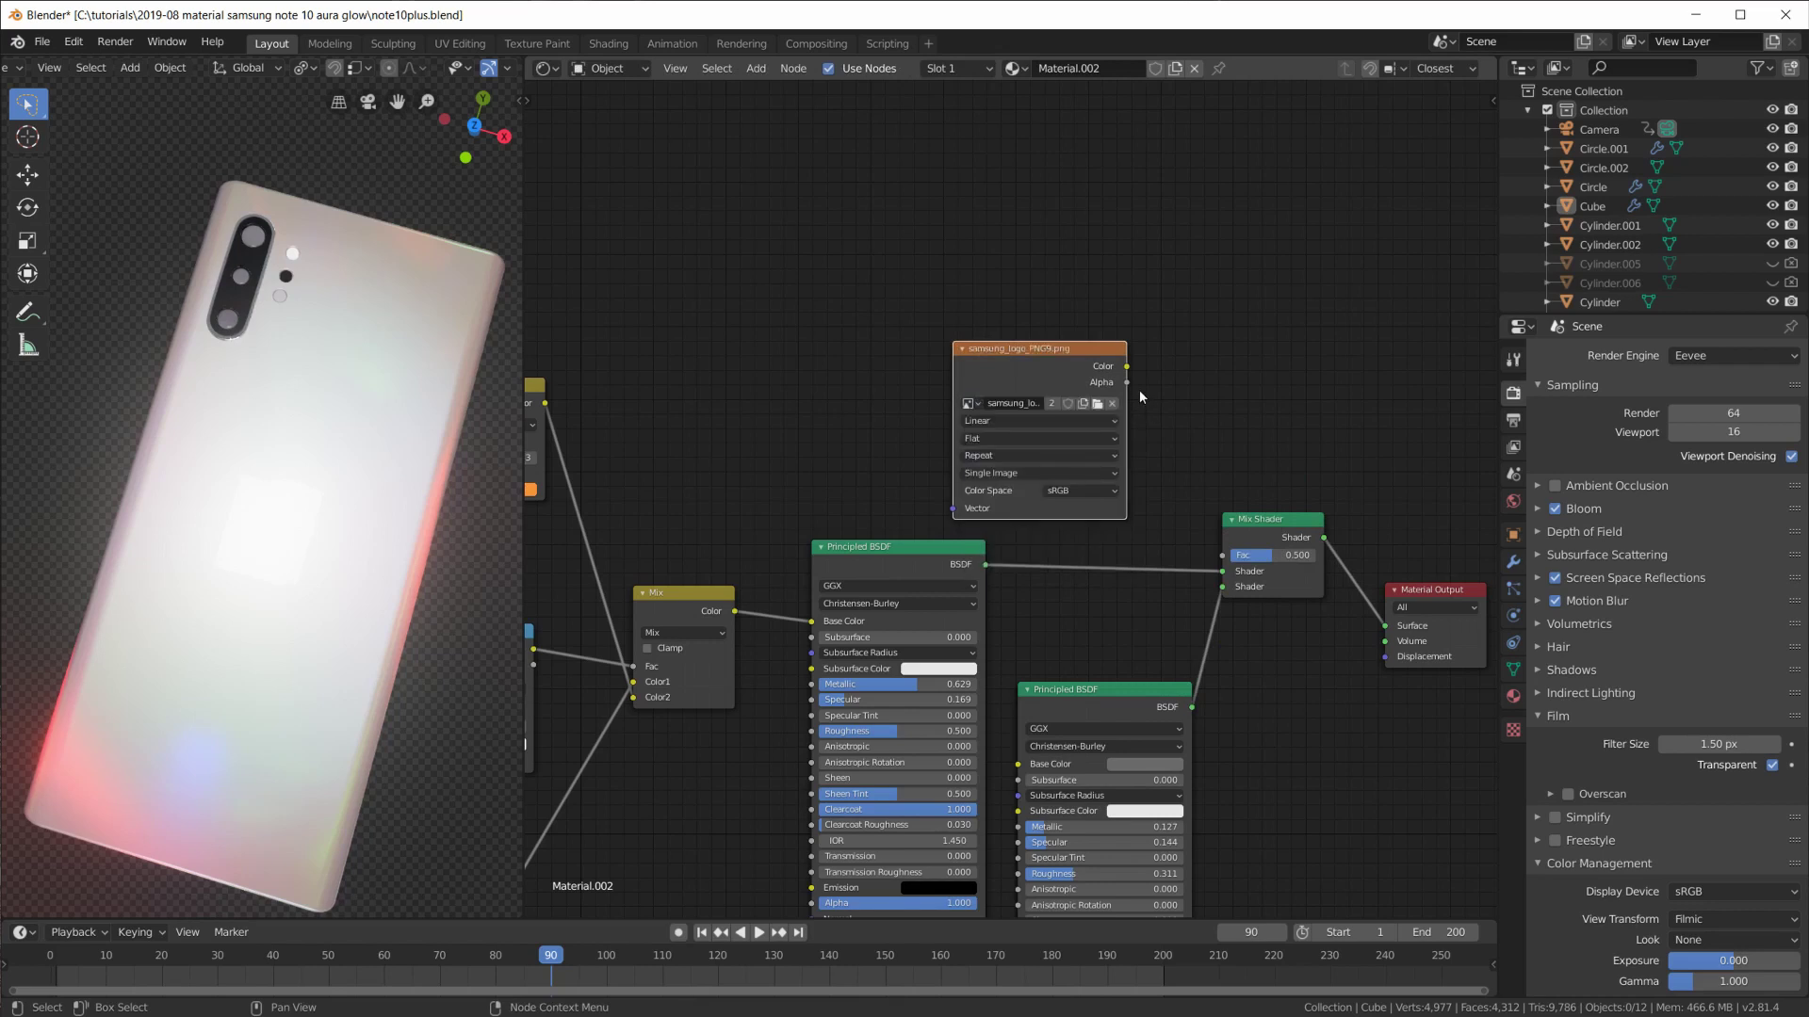
{"action": "left_click_drag", "start_coordinate": [1226, 535], "coordinate": [1226, 554]}
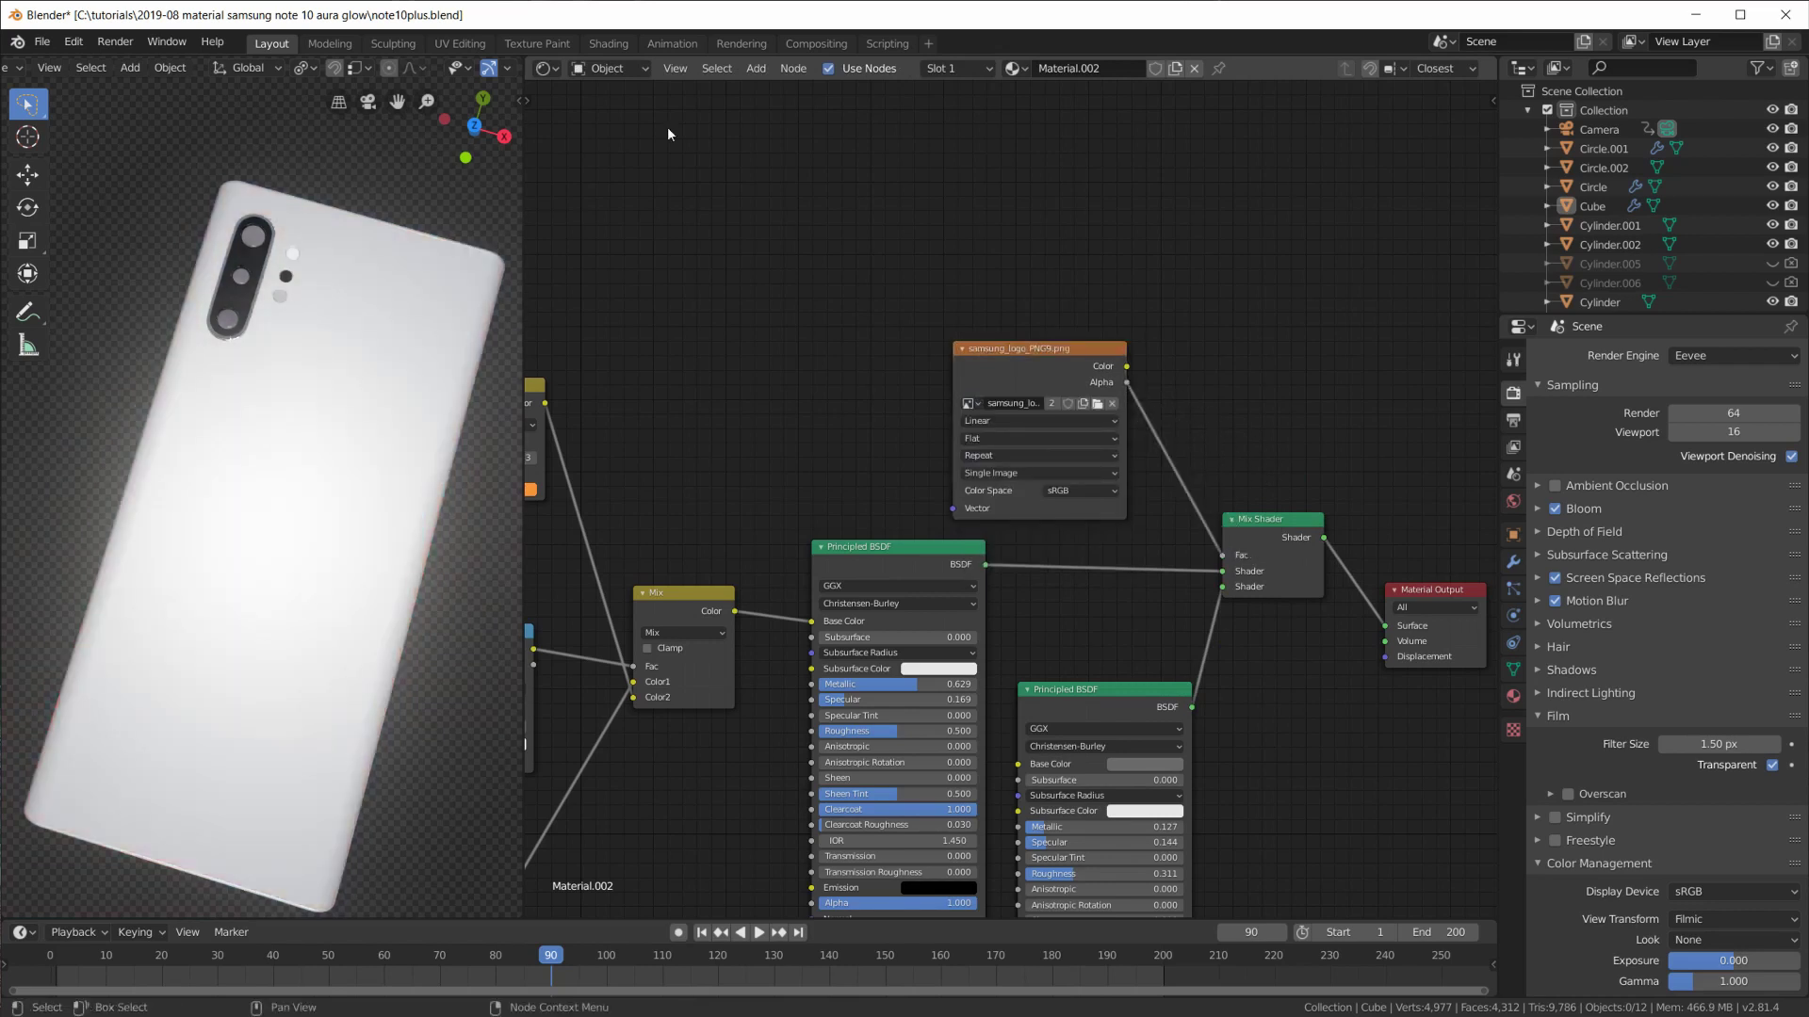
{"action": "left_click", "coordinate": [451, 38]}
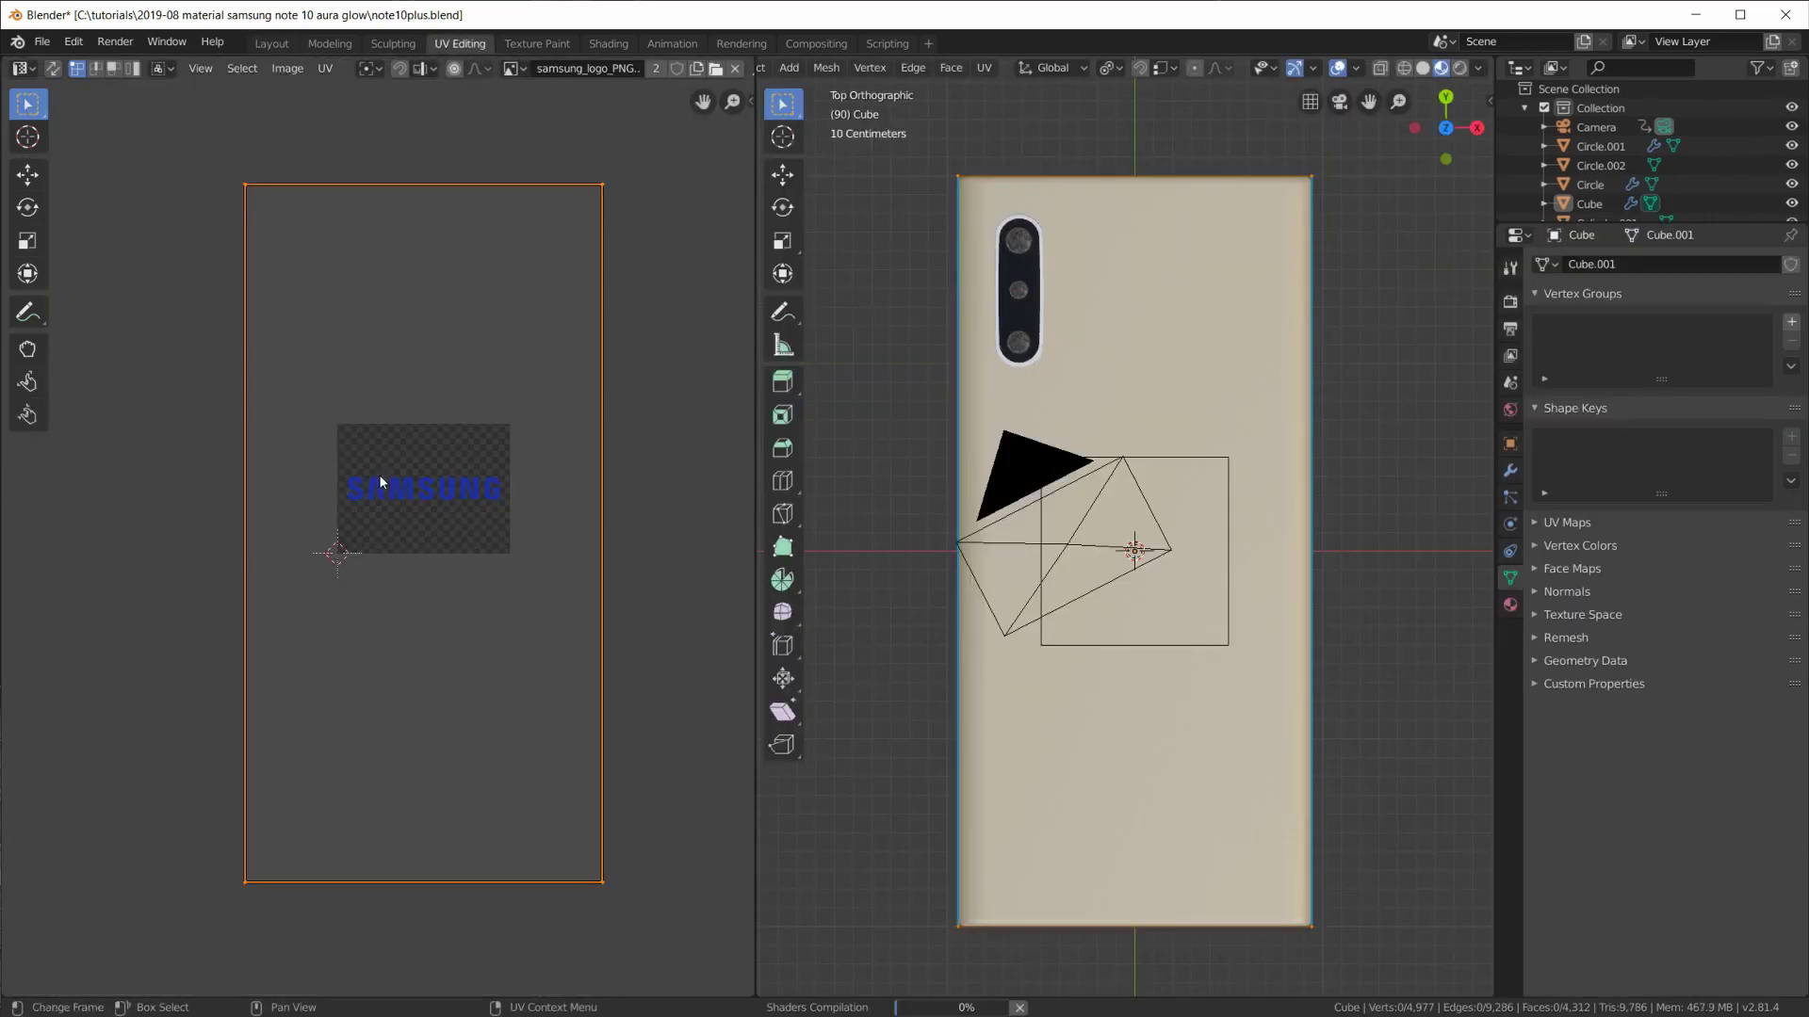
{"action": "scroll", "coordinate": [379, 461], "scroll_direction": "up", "scroll_amount": 4}
{"action": "scroll", "coordinate": [395, 506], "scroll_direction": "up", "scroll_amount": 1}
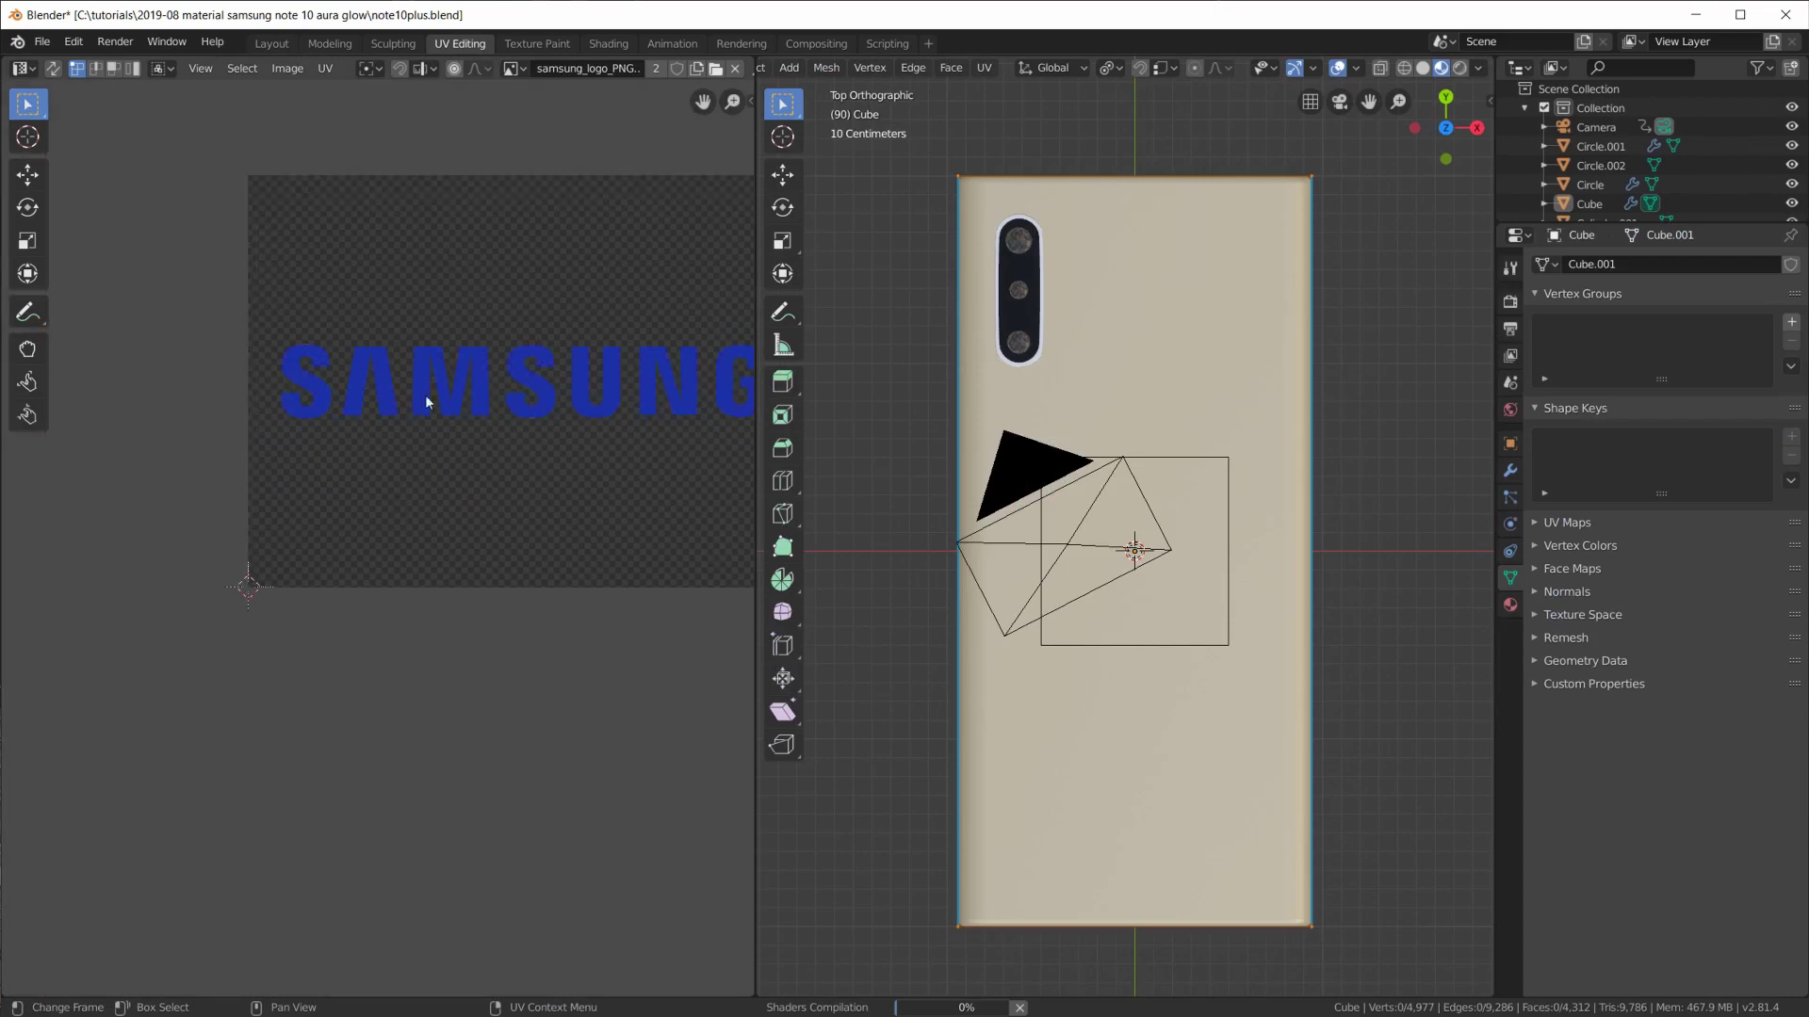
{"action": "scroll", "coordinate": [454, 408], "scroll_direction": "down", "scroll_amount": 2}
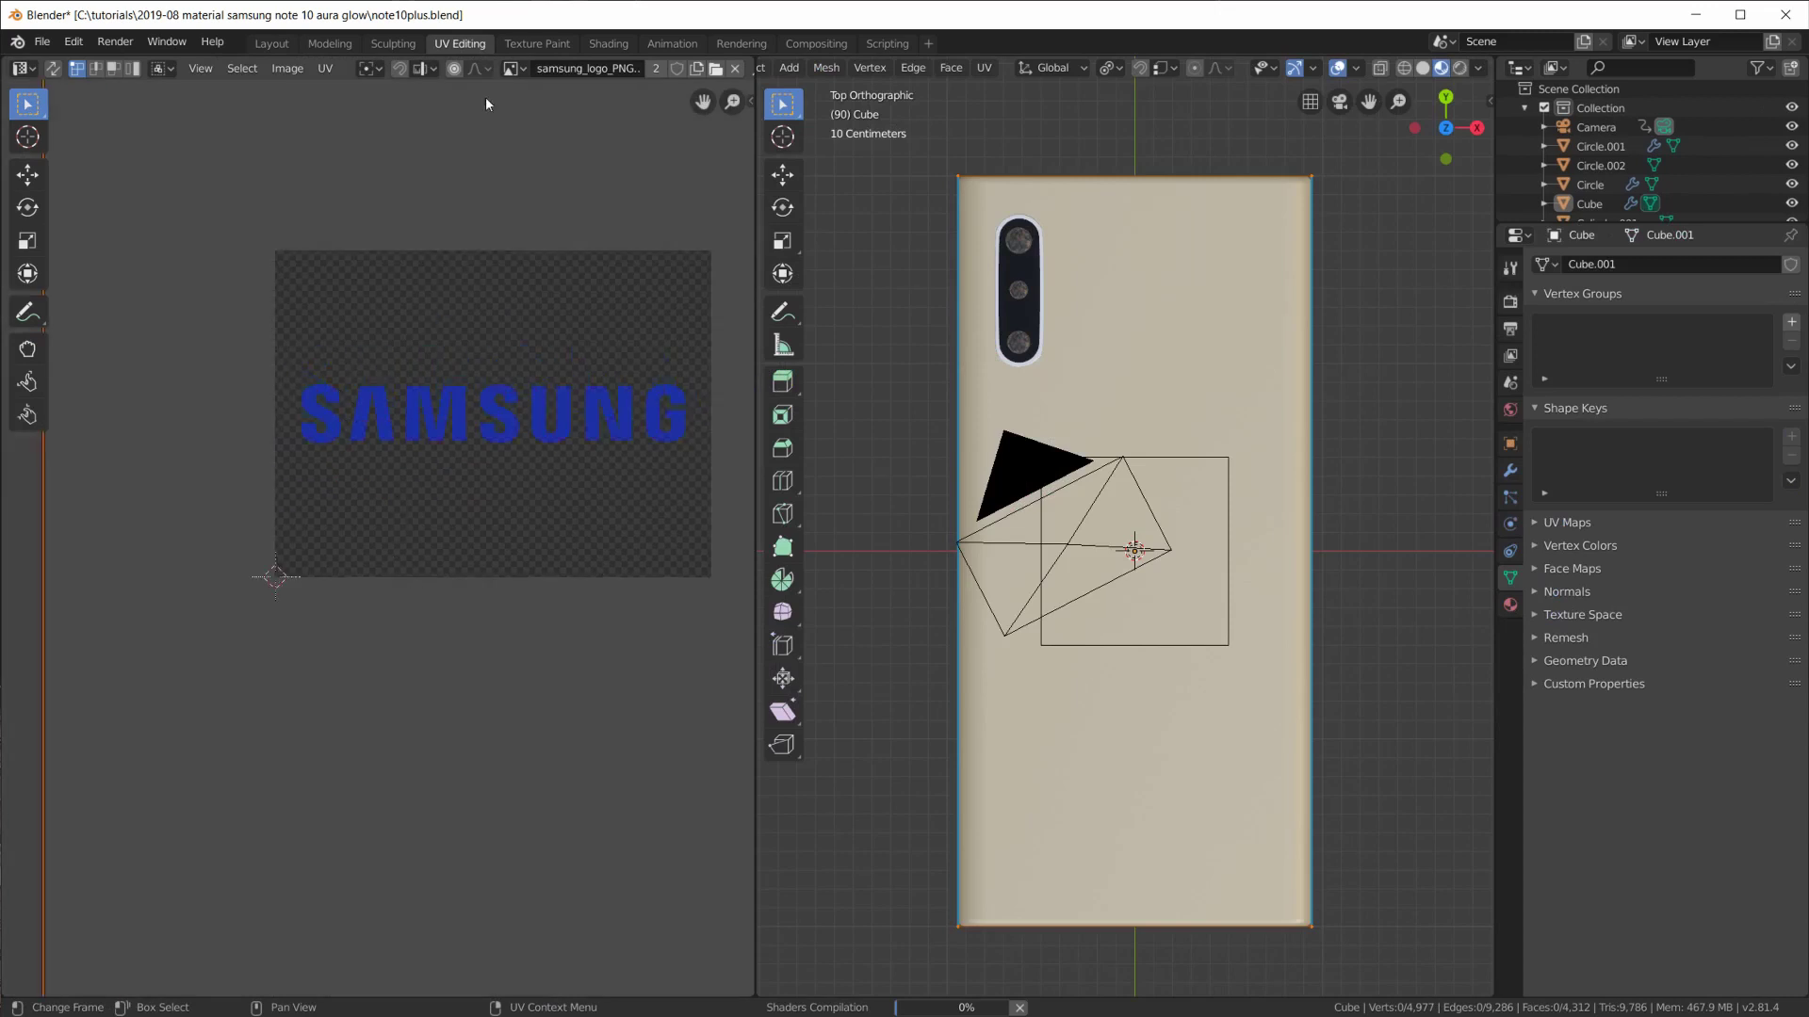
{"action": "scroll", "coordinate": [454, 408], "scroll_direction": "down", "scroll_amount": 3}
{"action": "left_click", "coordinate": [270, 43]}
Reposition the logo Image Texture and second Principled BSDF nodes, orbiting to view the repeating logos.
{"action": "left_click_drag", "start_coordinate": [1029, 351], "coordinate": [1026, 327]}
{"action": "middle_click_drag", "start_coordinate": [1125, 484], "coordinate": [1110, 586]}
{"action": "left_click_drag", "start_coordinate": [1018, 422], "coordinate": [967, 423]}
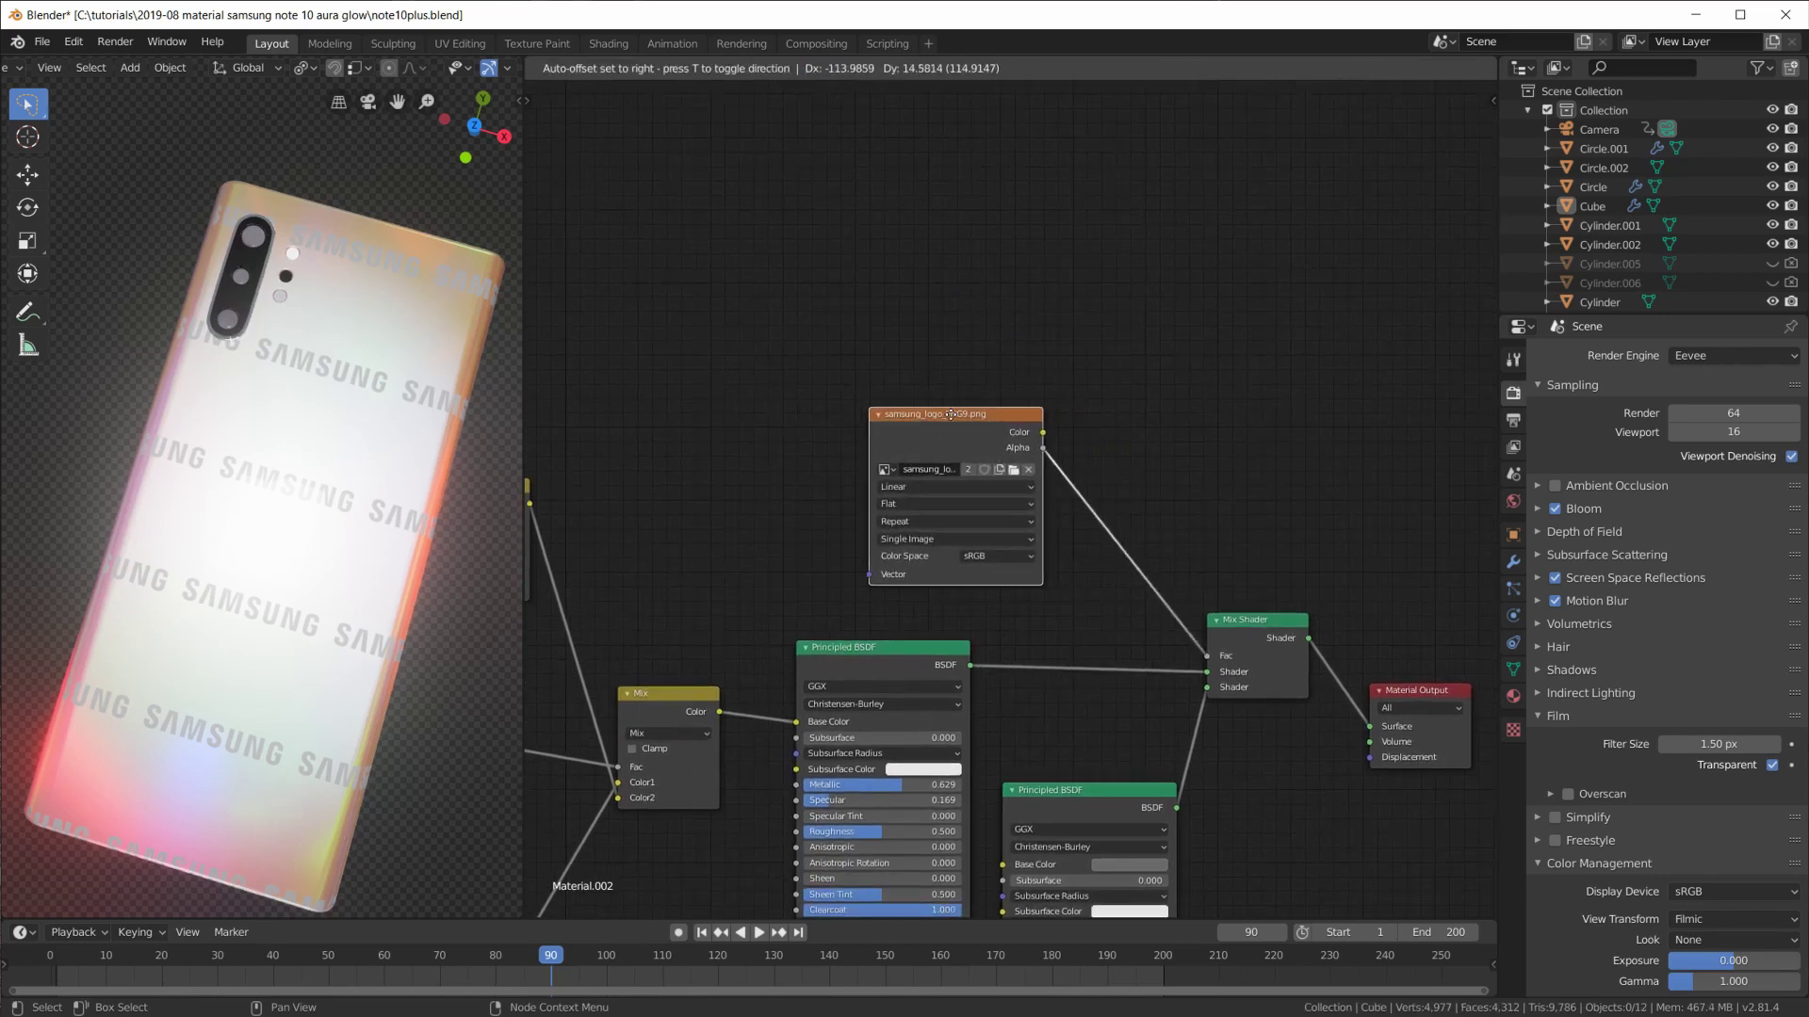
{"action": "middle_click_drag", "start_coordinate": [532, 662], "coordinate": [517, 507]}
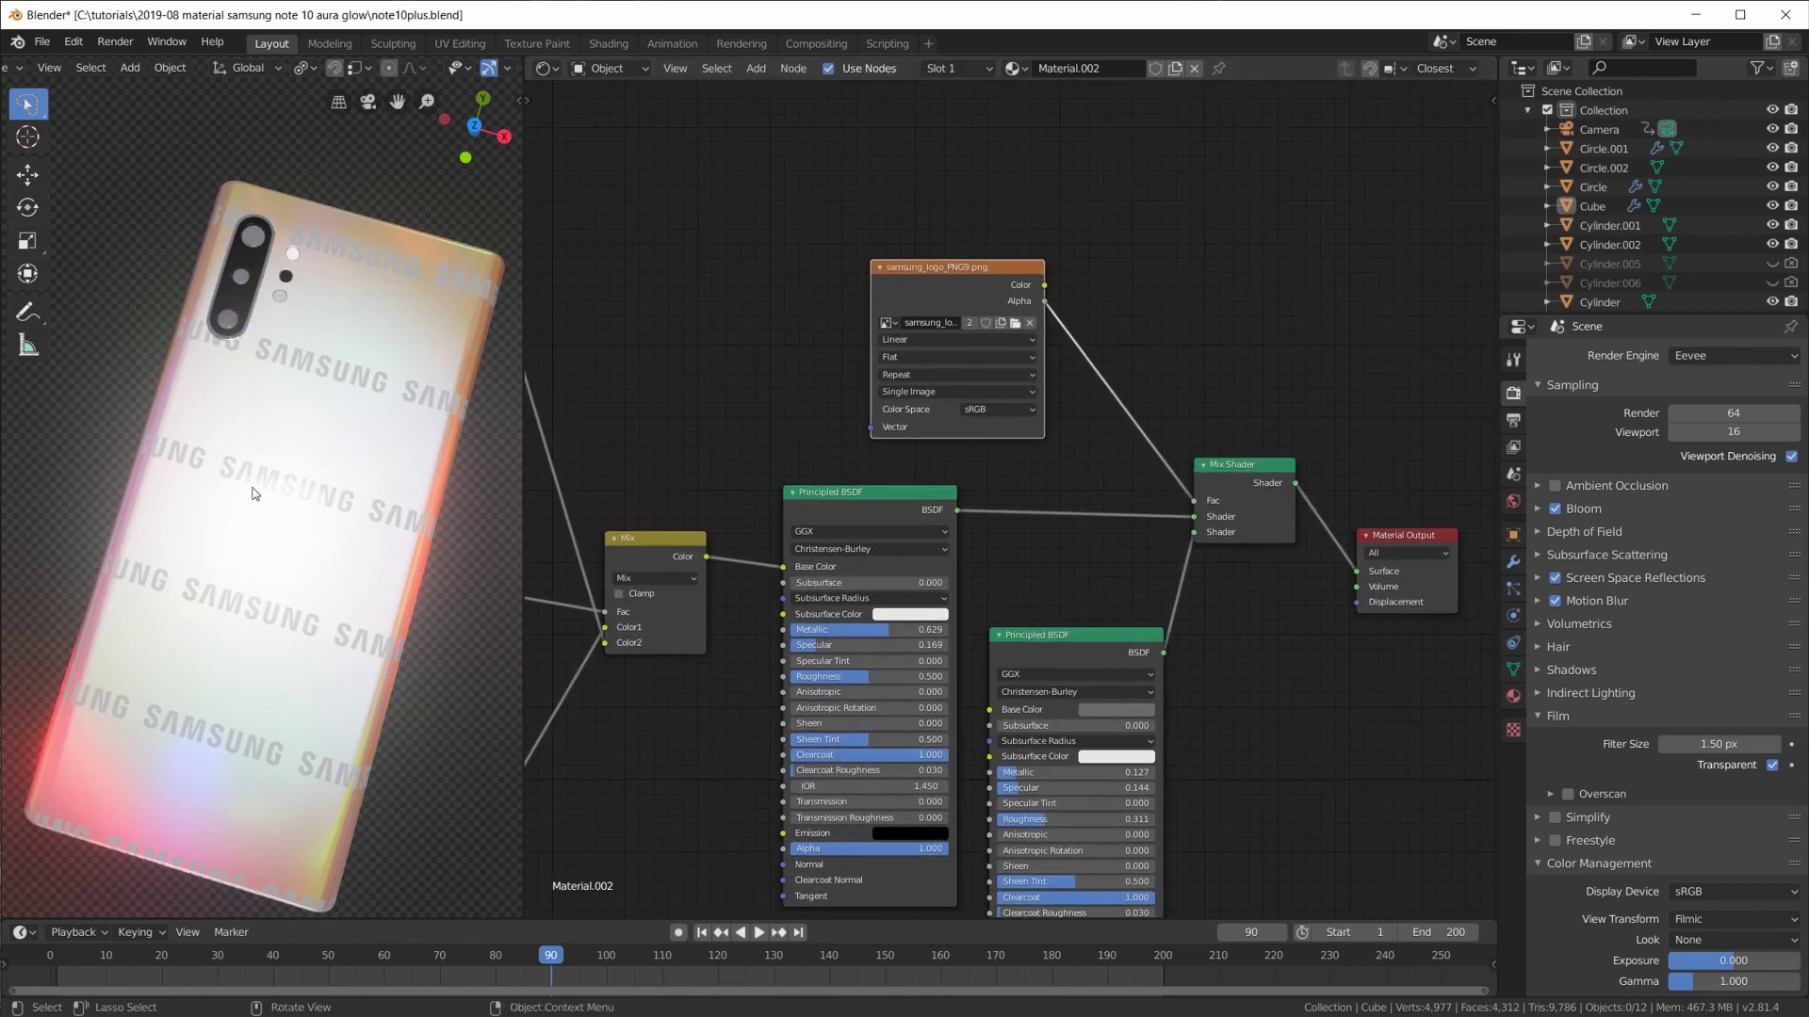
{"action": "left_click_drag", "start_coordinate": [1056, 640], "coordinate": [1049, 609]}
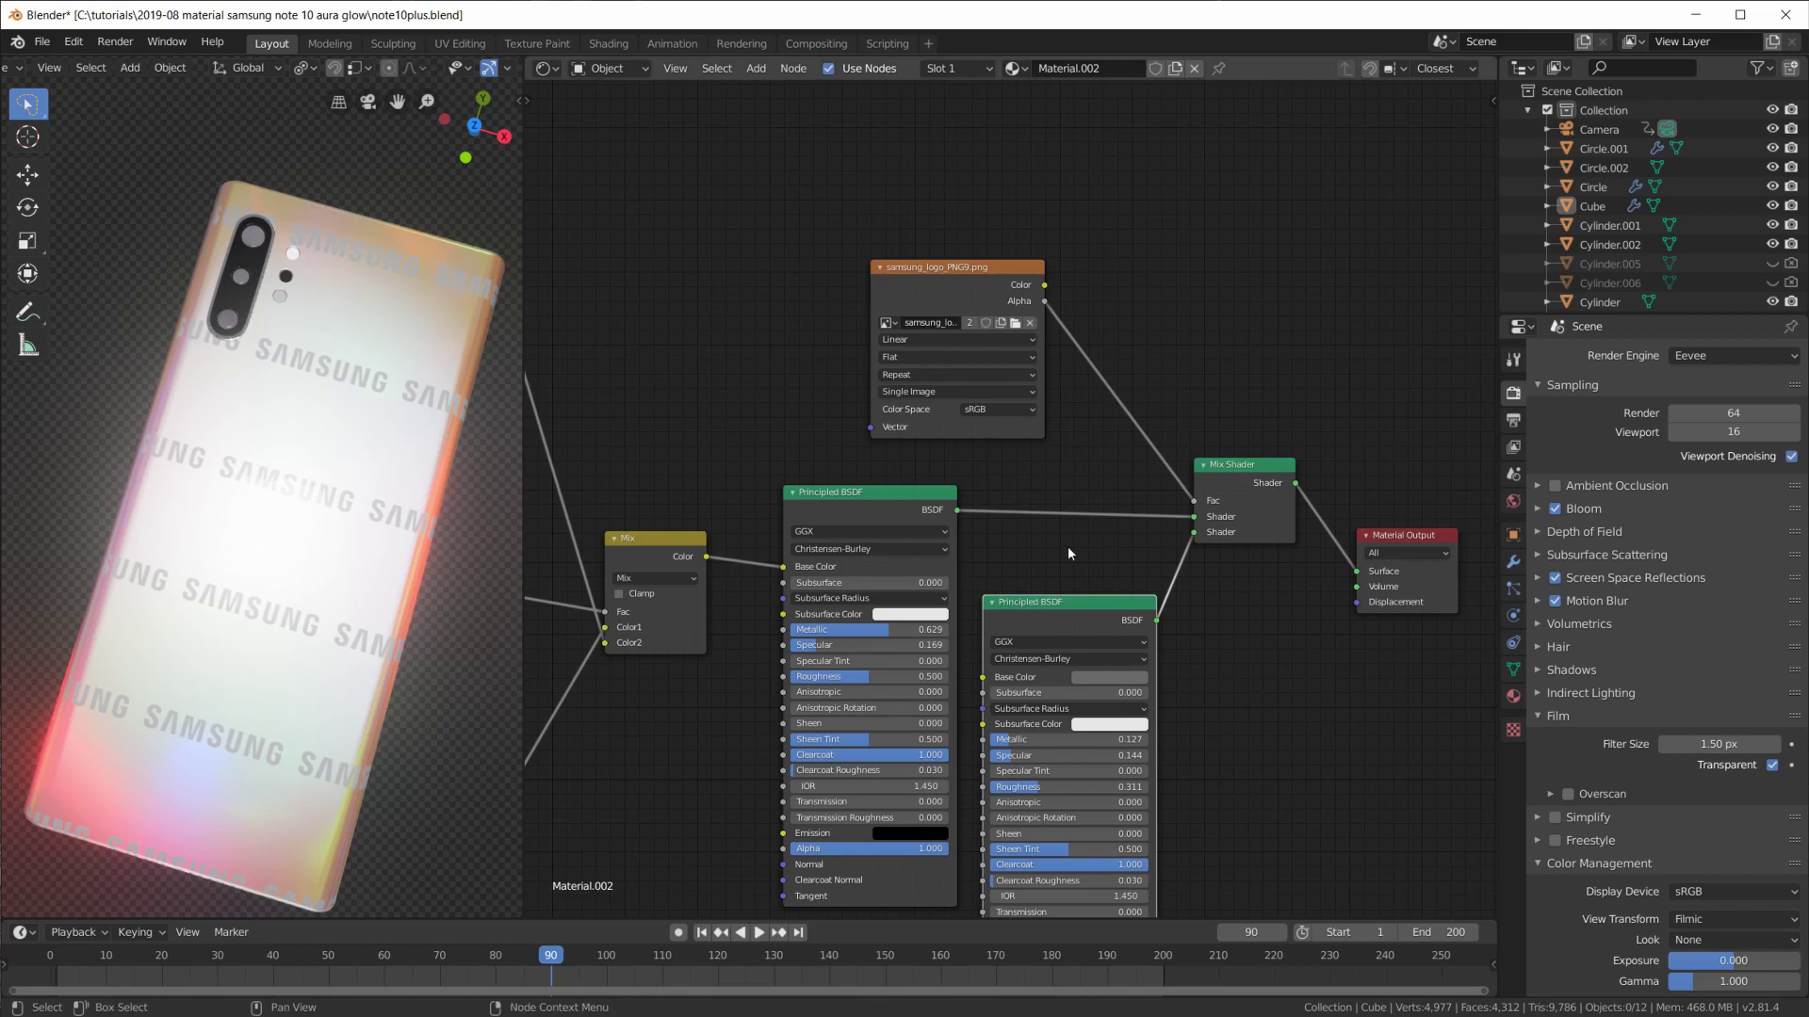
{"action": "mouse_move", "coordinate": [250, 562]}
{"action": "middle_mouse_down"}
{"action": "mouse_move", "coordinate": [431, 519]}
{"action": "mouse_move", "coordinate": [432, 622]}
{"action": "mouse_move", "coordinate": [433, 553]}
{"action": "middle_mouse_up"}
{"action": "left_click_drag", "start_coordinate": [924, 508], "coordinate": [917, 504]}
{"action": "left_click_drag", "start_coordinate": [947, 297], "coordinate": [956, 297]}
{"action": "mouse_move", "coordinate": [424, 544]}
{"action": "middle_mouse_down"}
{"action": "mouse_move", "coordinate": [387, 558]}
{"action": "mouse_move", "coordinate": [350, 626]}
{"action": "mouse_move", "coordinate": [275, 478]}
{"action": "middle_mouse_up"}
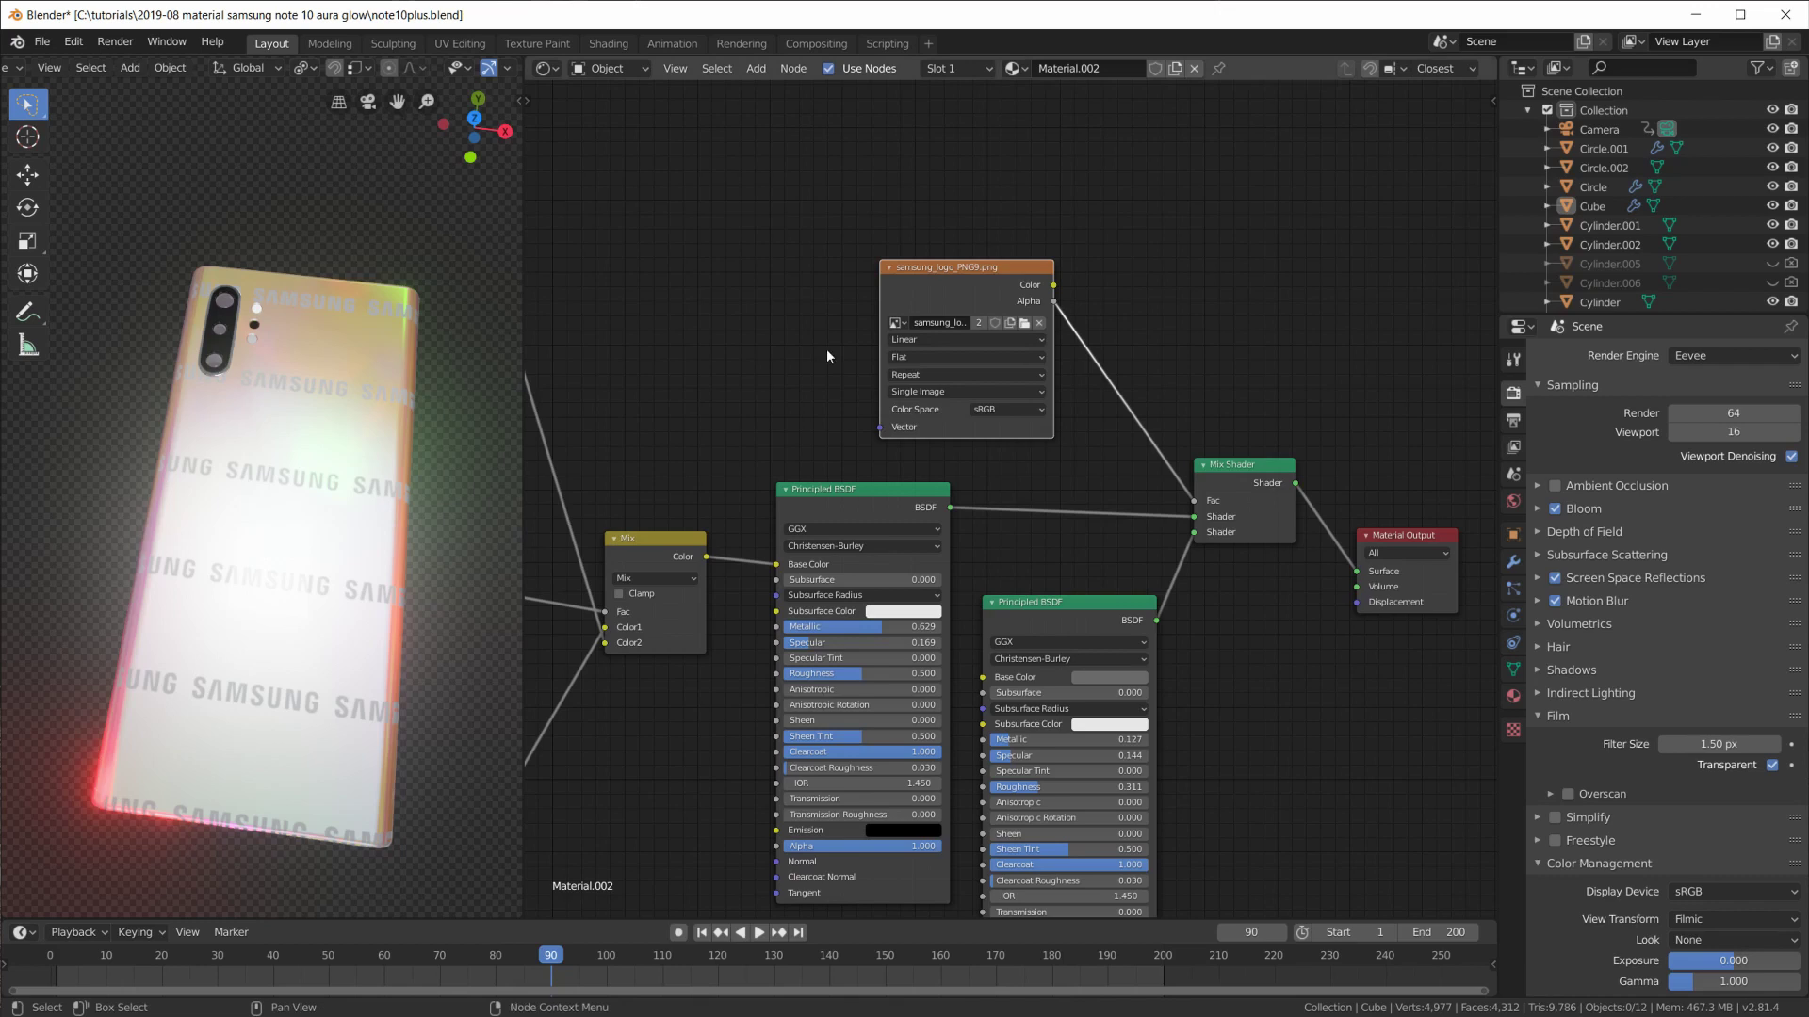
{"action": "middle_click_drag", "start_coordinate": [854, 323], "coordinate": [1052, 494]}
Add Texture Coordinate and Mapping nodes to the logo image with Min and Max clipping enabled.
{"action": "left_click_drag", "start_coordinate": [1165, 448], "coordinate": [1210, 438]}
{"action": "key", "text": "ctrl+t"}
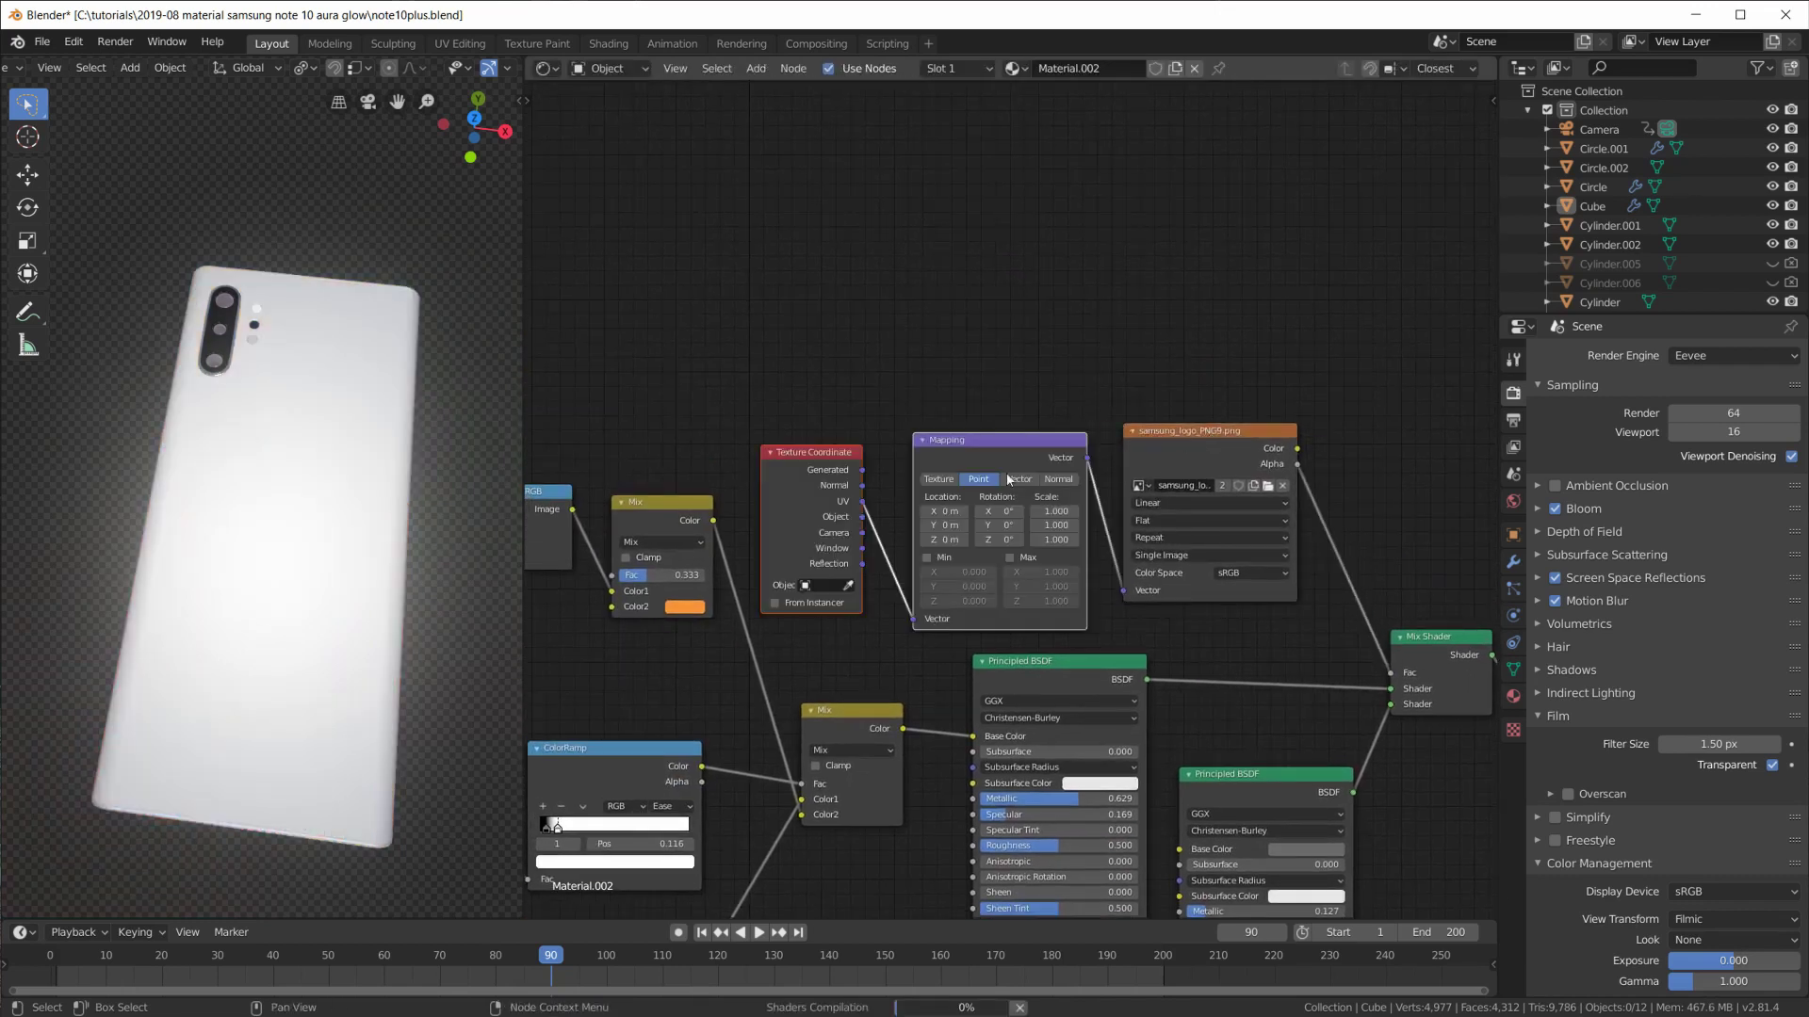
{"action": "left_click_drag", "start_coordinate": [821, 461], "coordinate": [845, 311]}
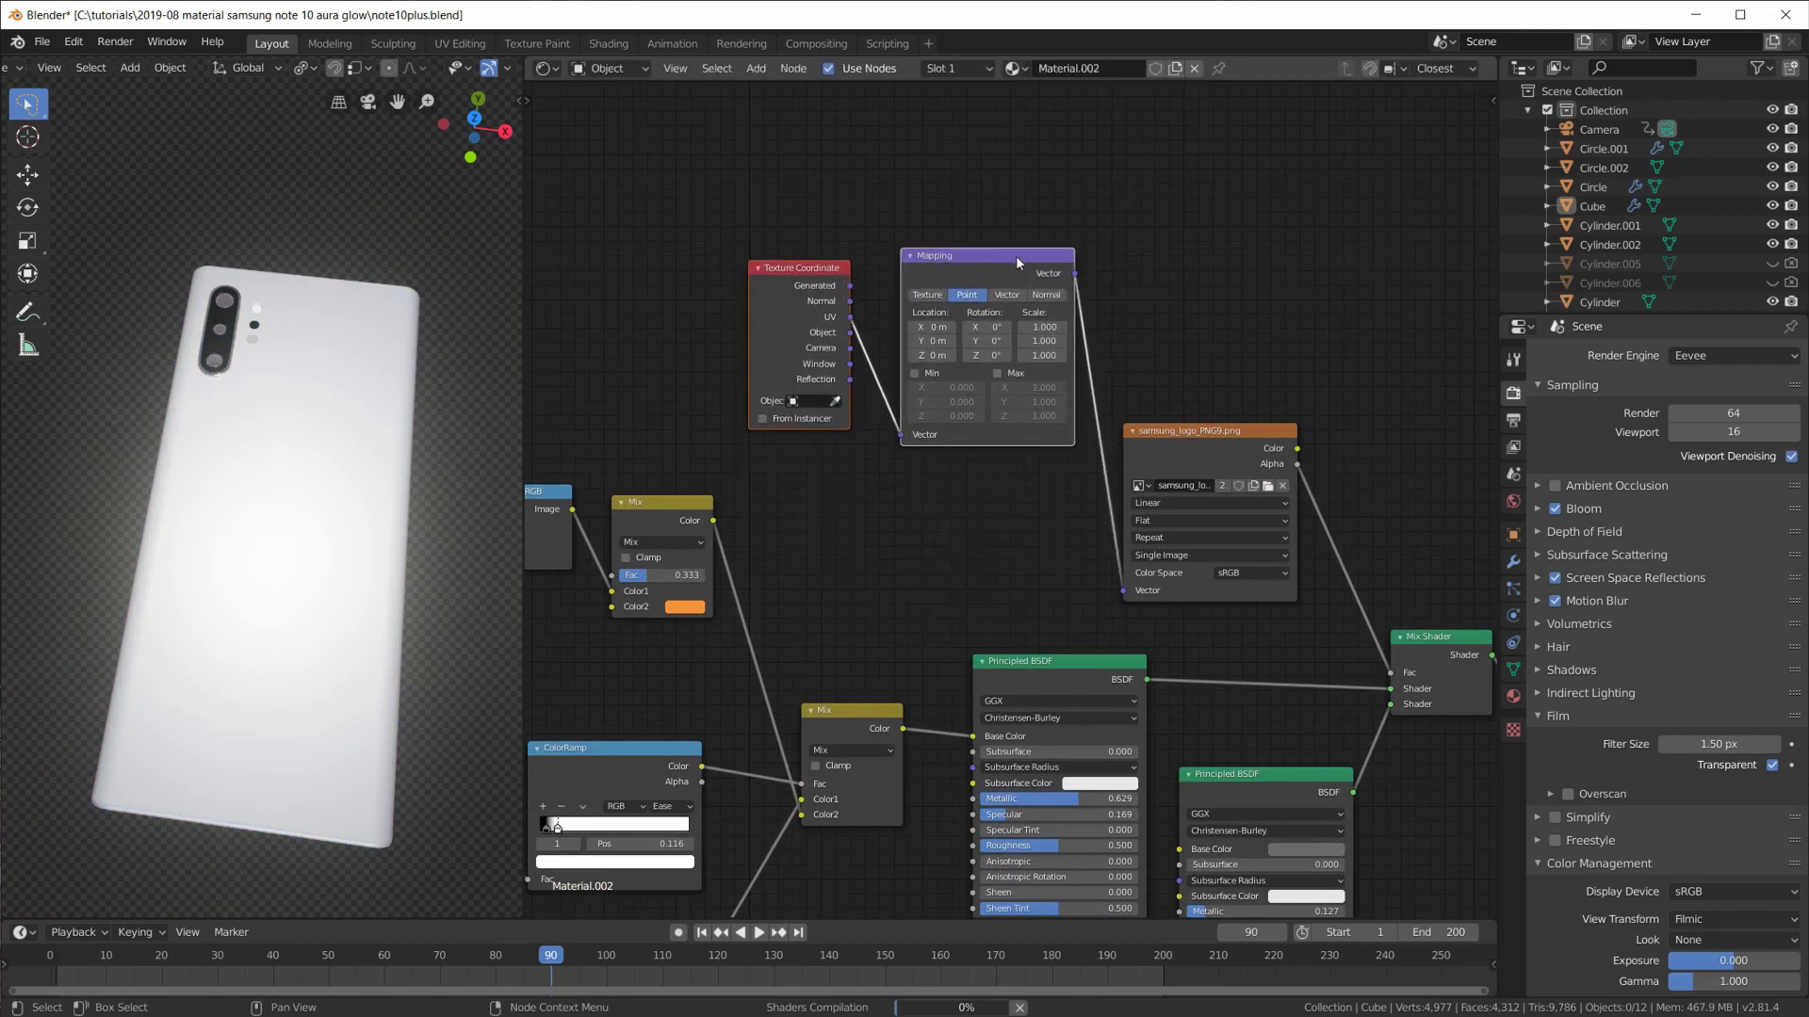
{"action": "left_click_drag", "start_coordinate": [1187, 431], "coordinate": [1194, 322]}
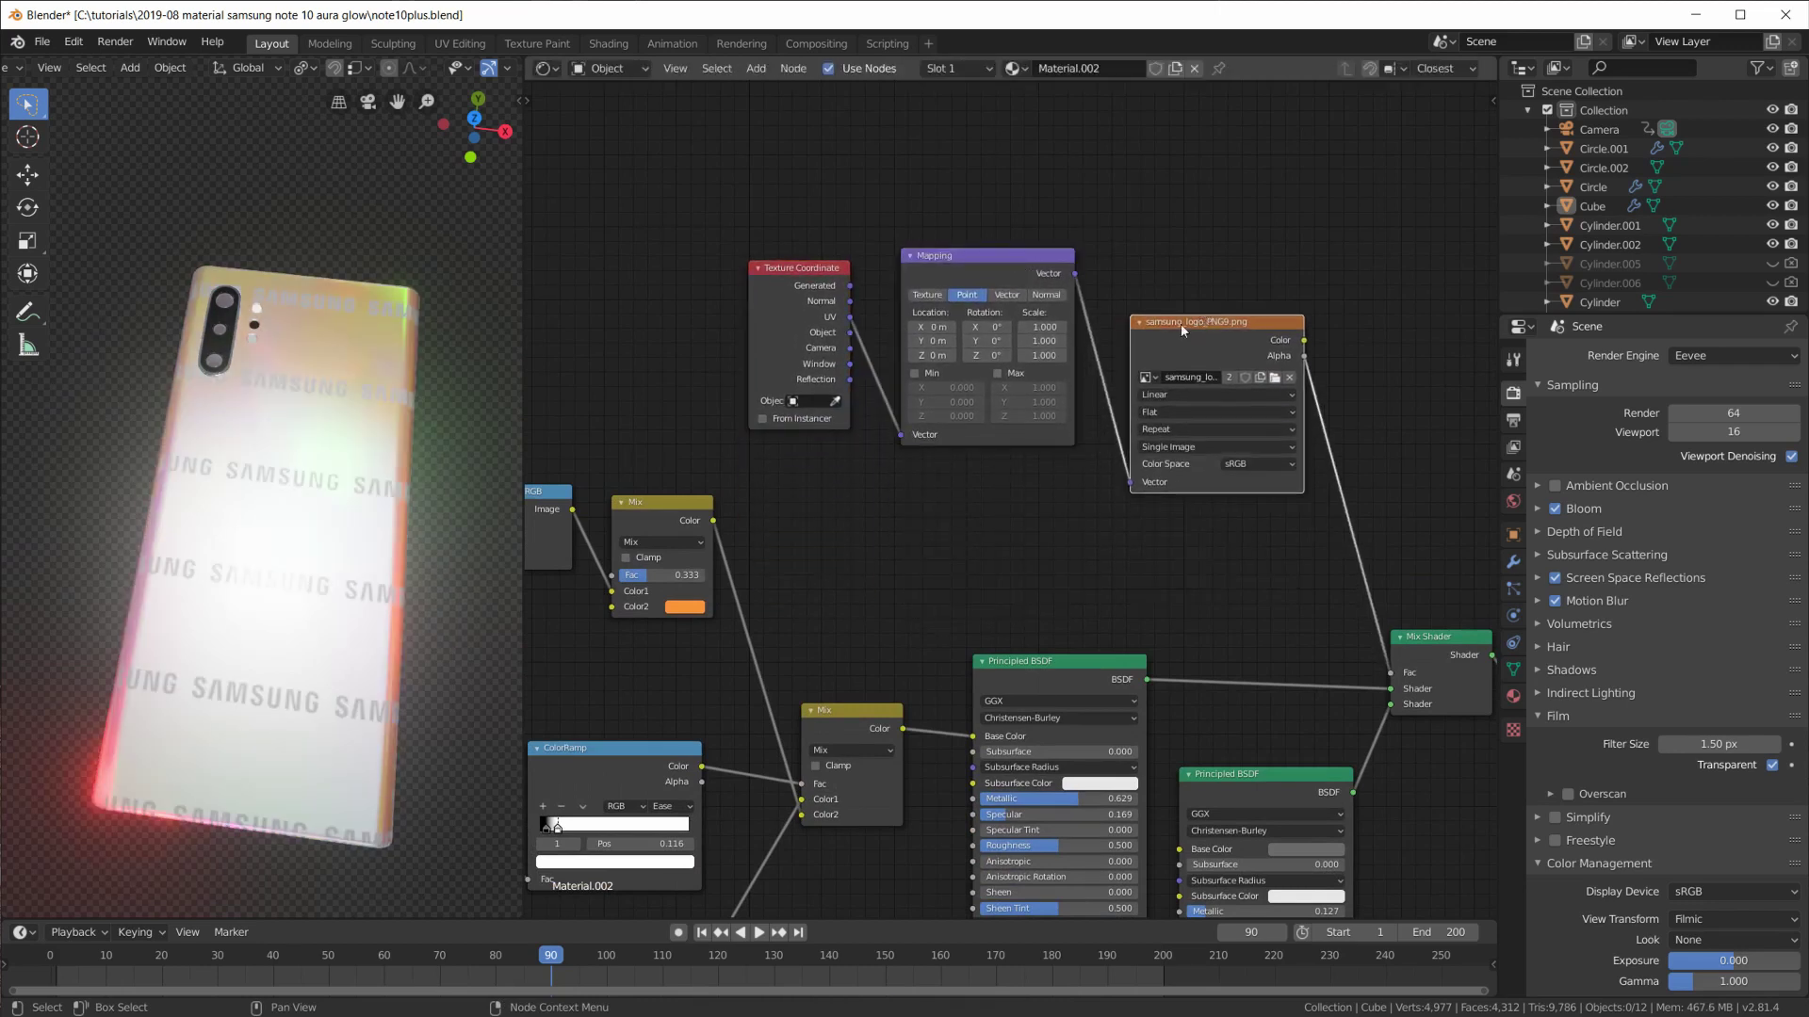
{"action": "scroll", "coordinate": [919, 376], "scroll_direction": "up", "scroll_amount": 2}
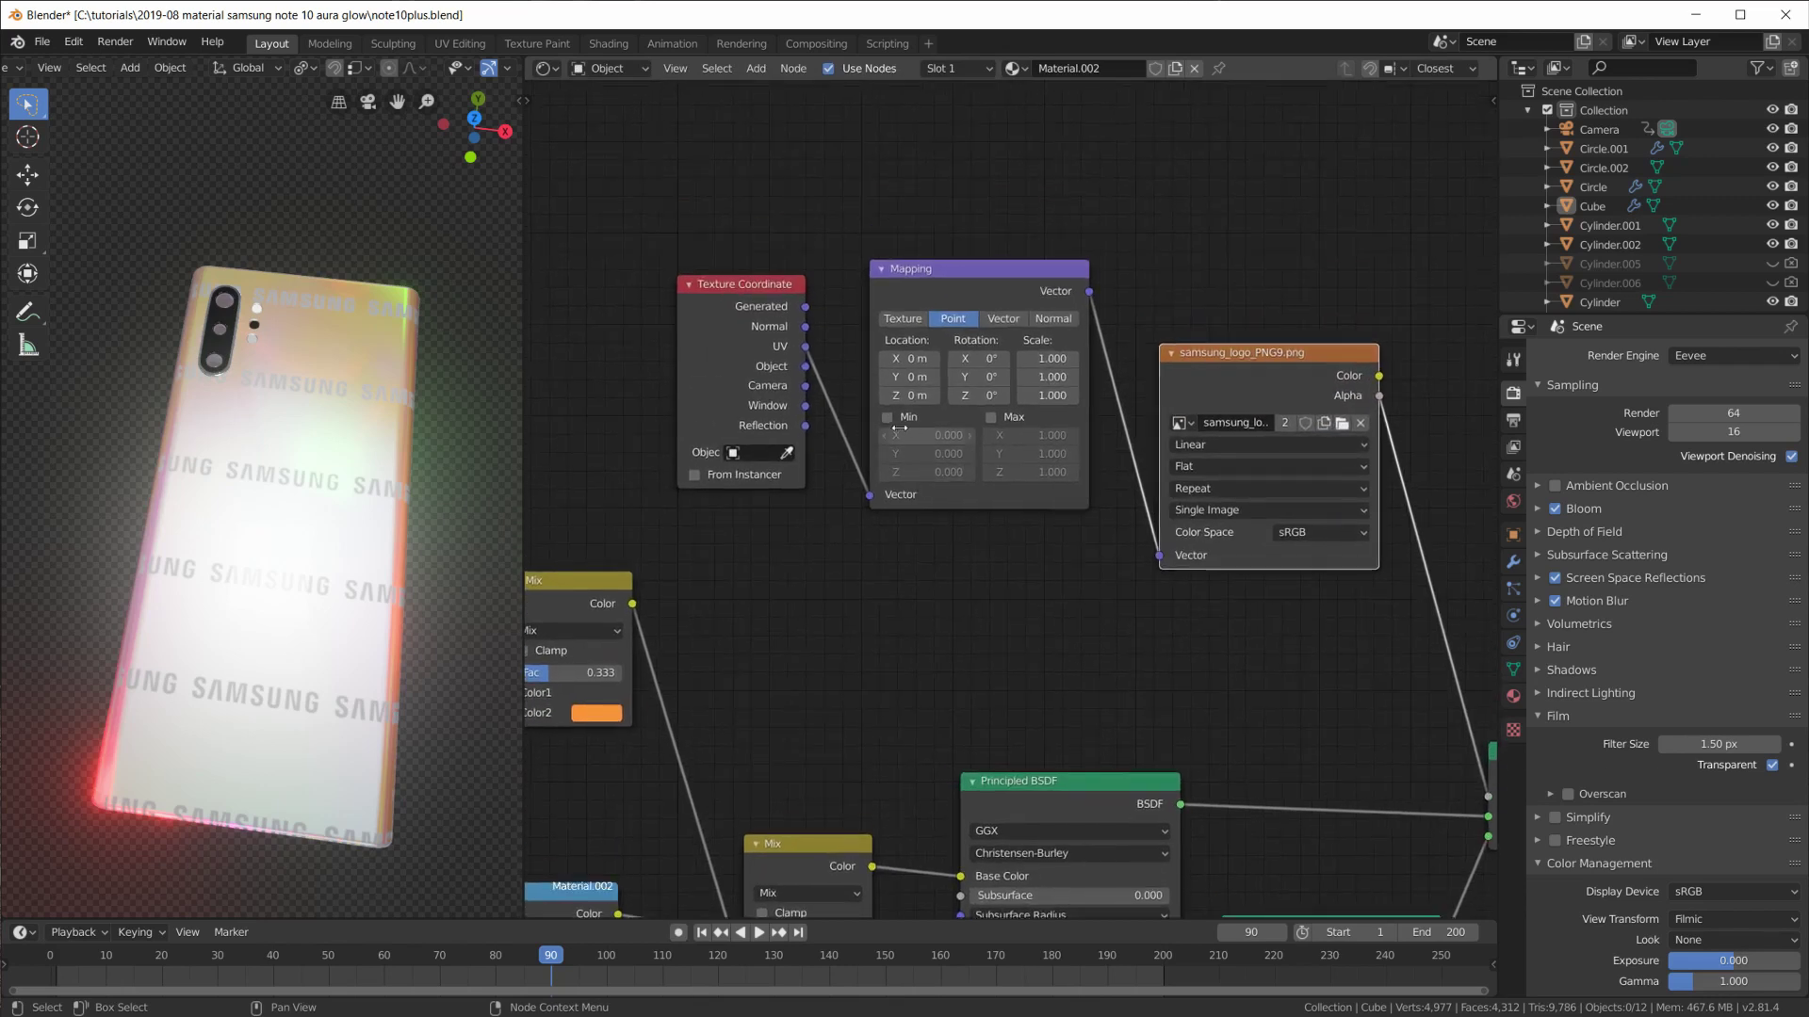
{"action": "left_click", "coordinate": [889, 418]}
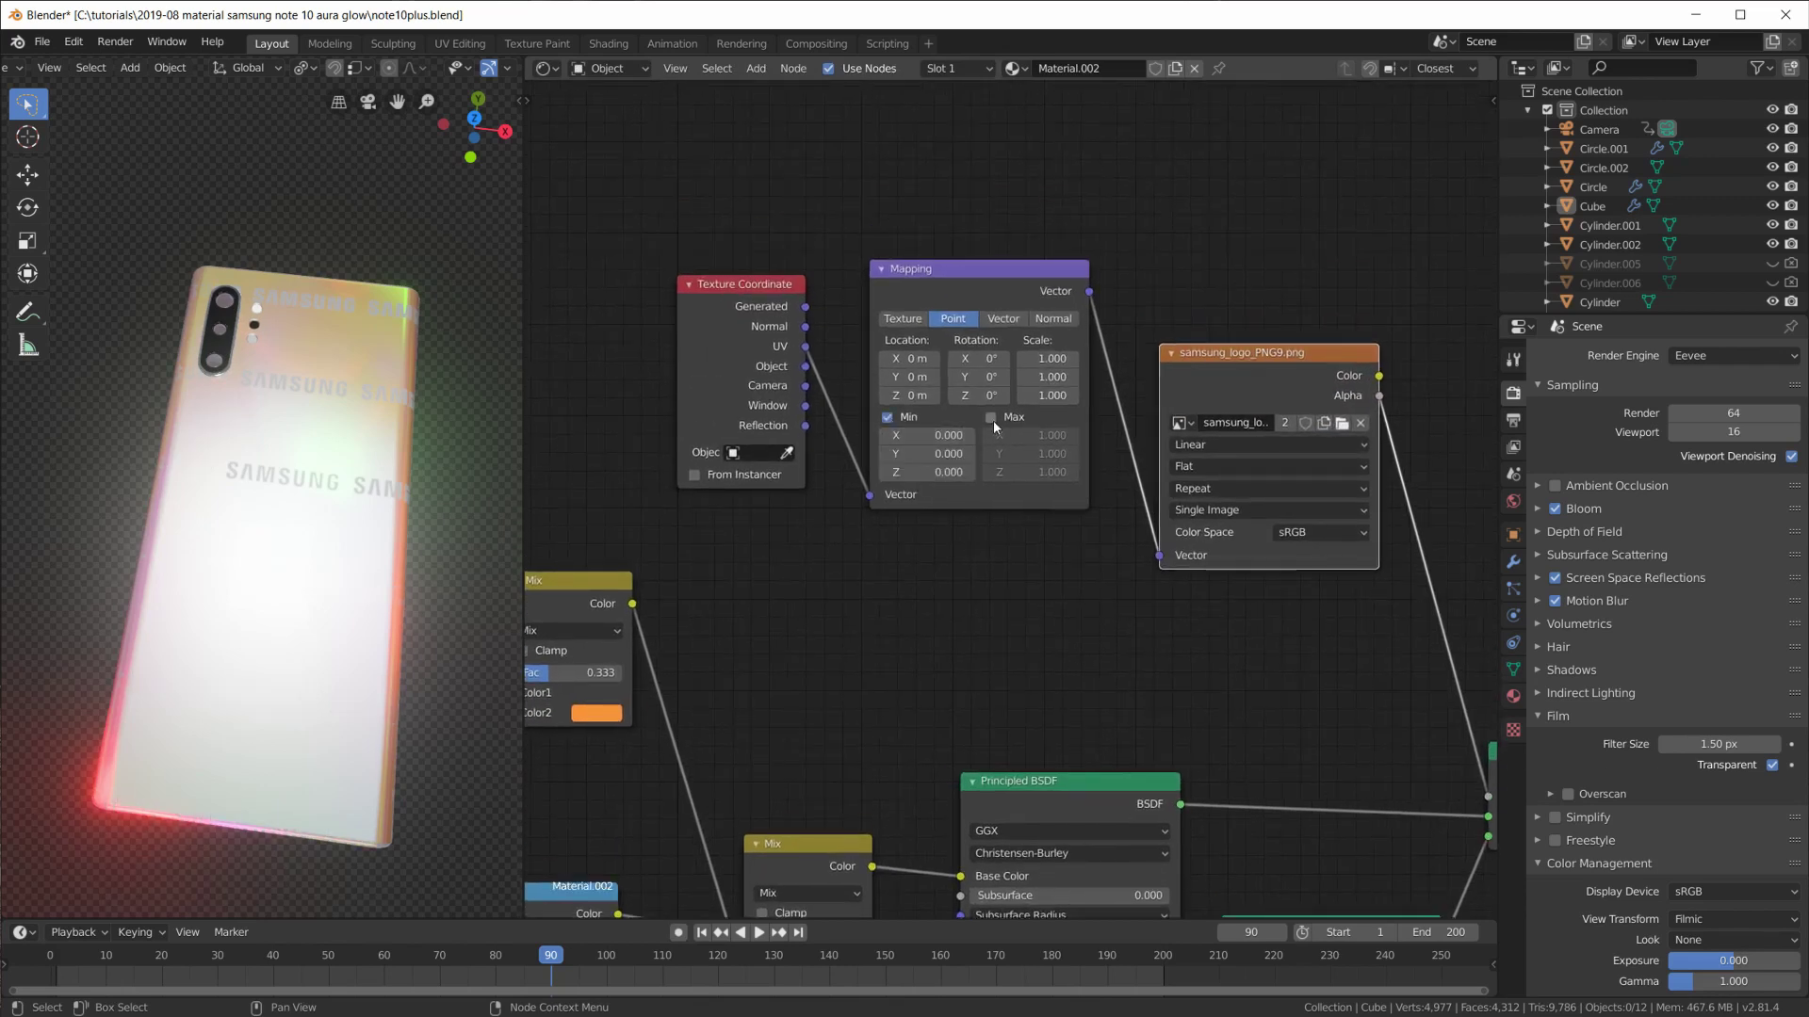
{"action": "mouse_move", "coordinate": [318, 522]}
{"action": "middle_mouse_down"}
{"action": "mouse_move", "coordinate": [376, 660]}
{"action": "mouse_move", "coordinate": [396, 534]}
{"action": "middle_mouse_up"}
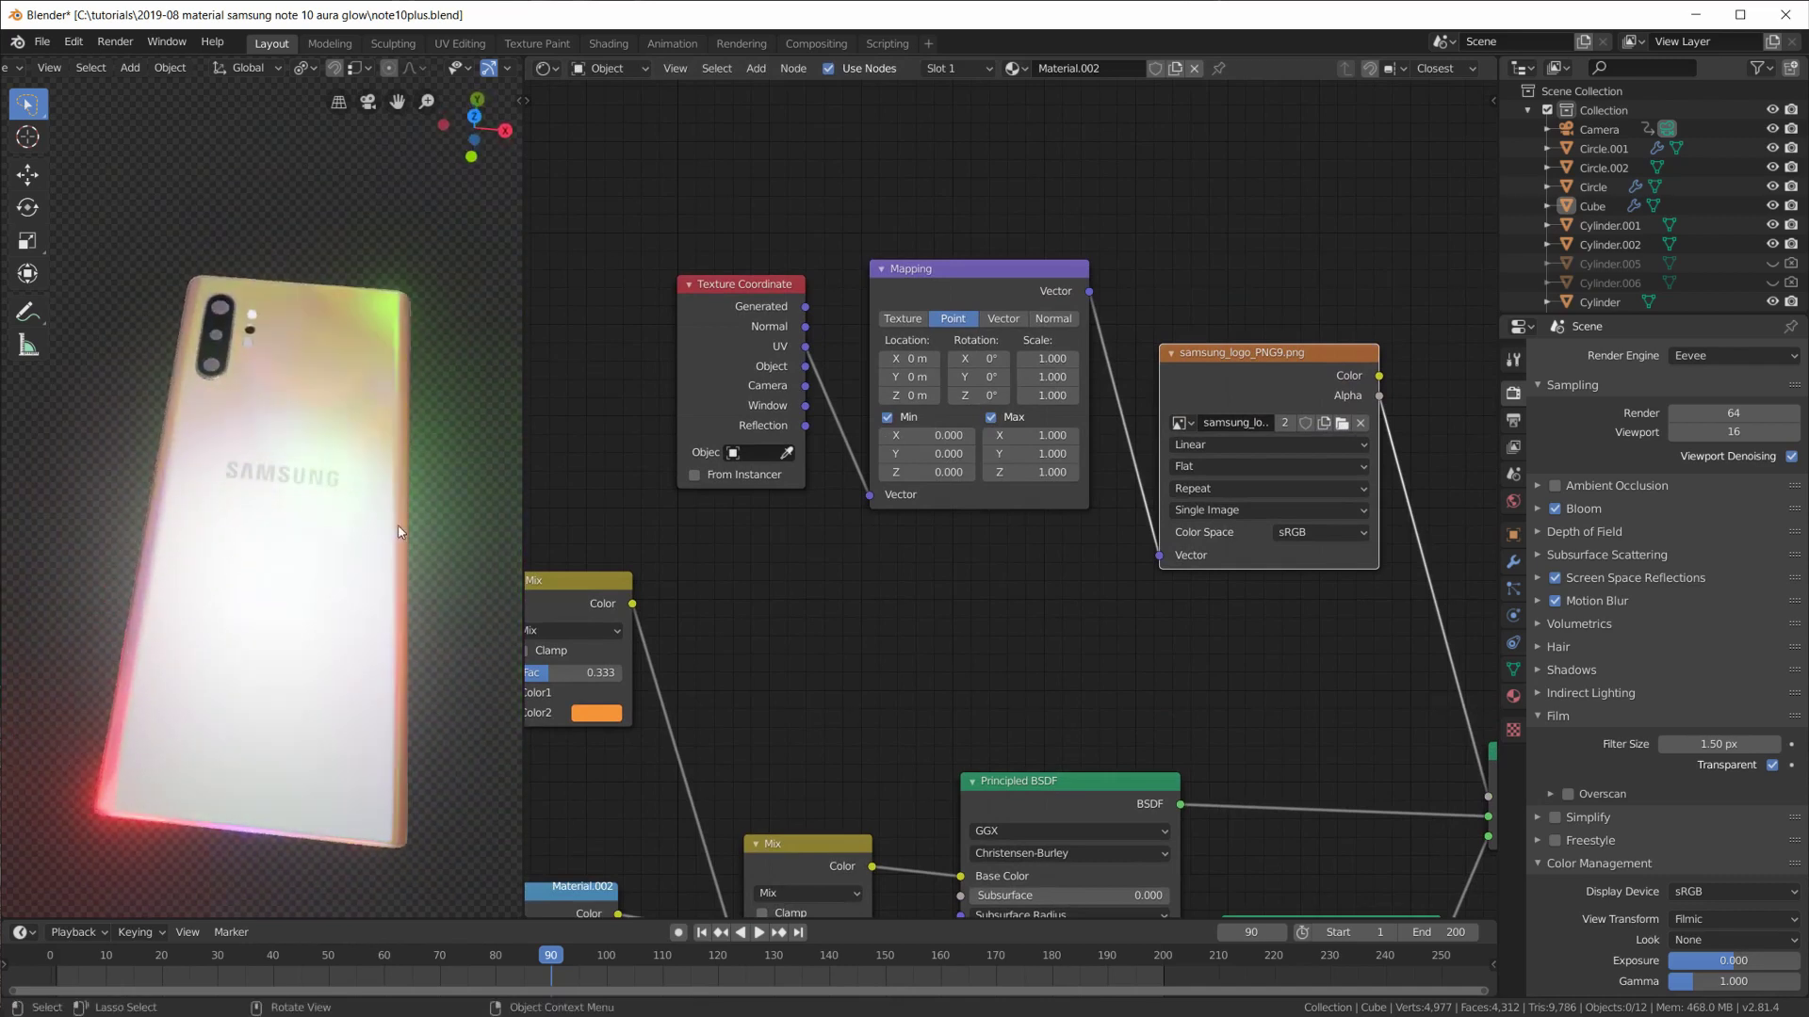
{"action": "left_click", "coordinate": [463, 44]}
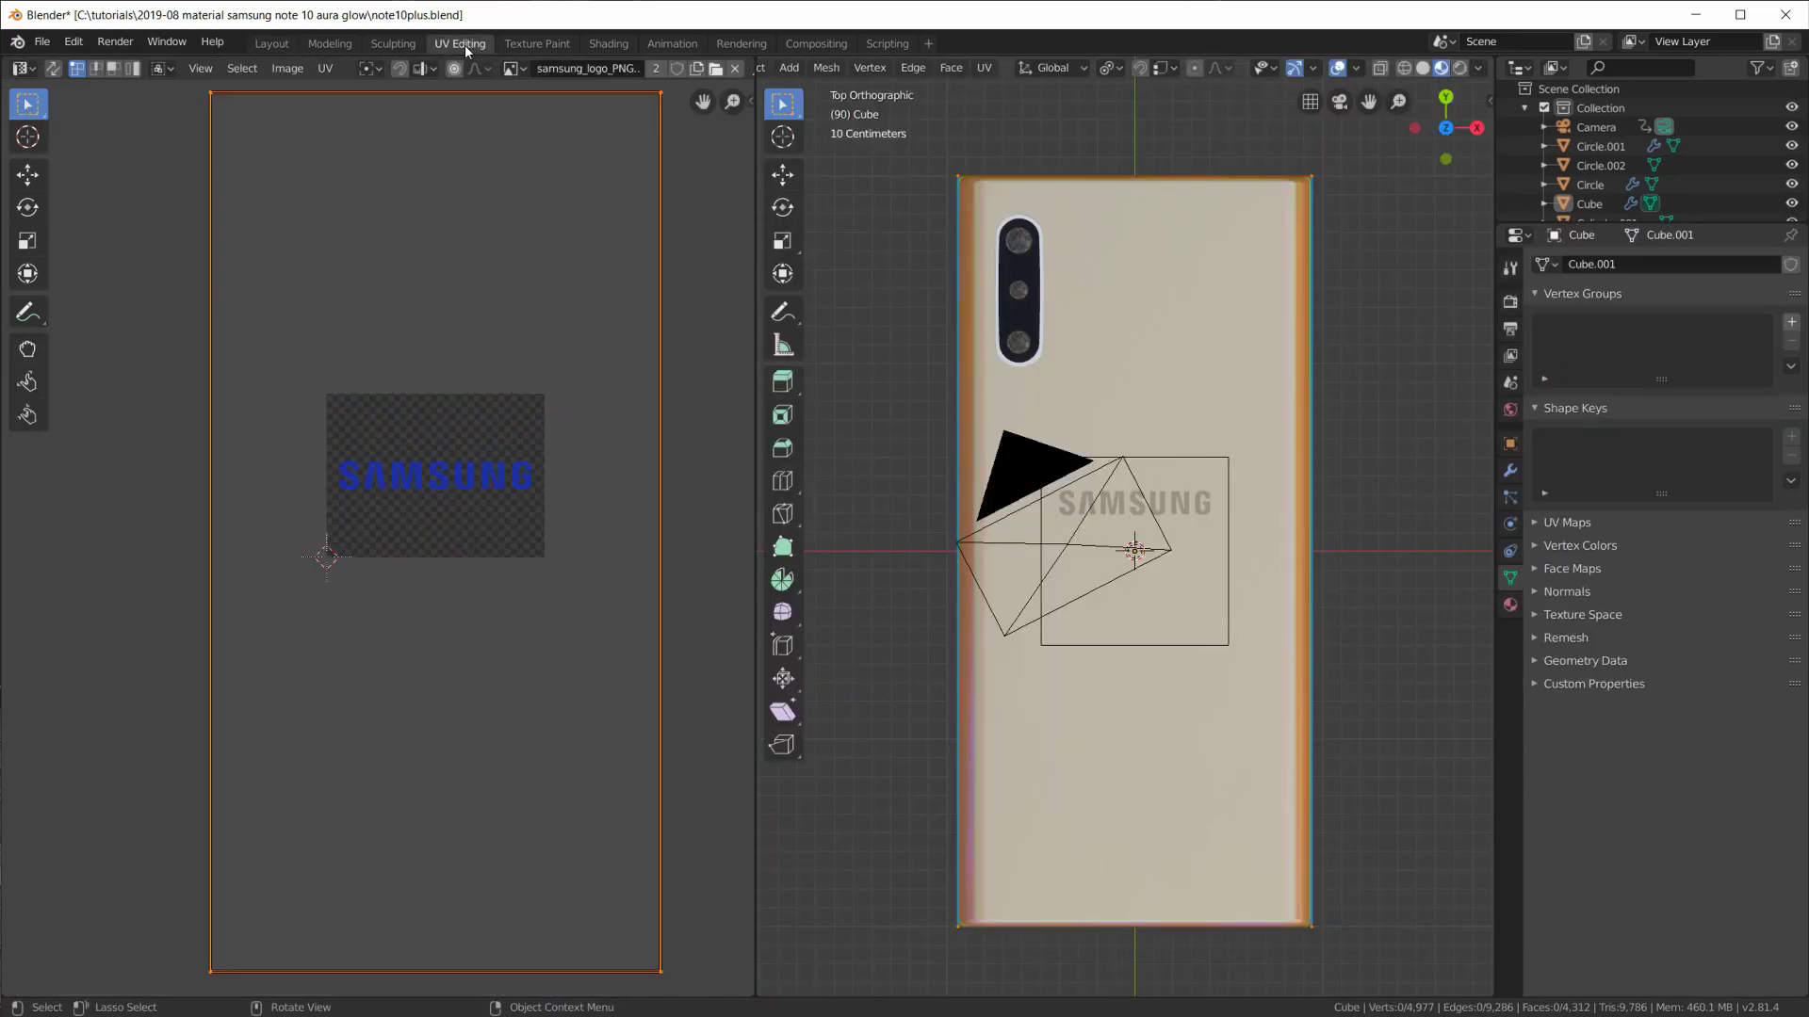
{"action": "scroll", "coordinate": [344, 662], "scroll_direction": "down", "scroll_amount": 3}
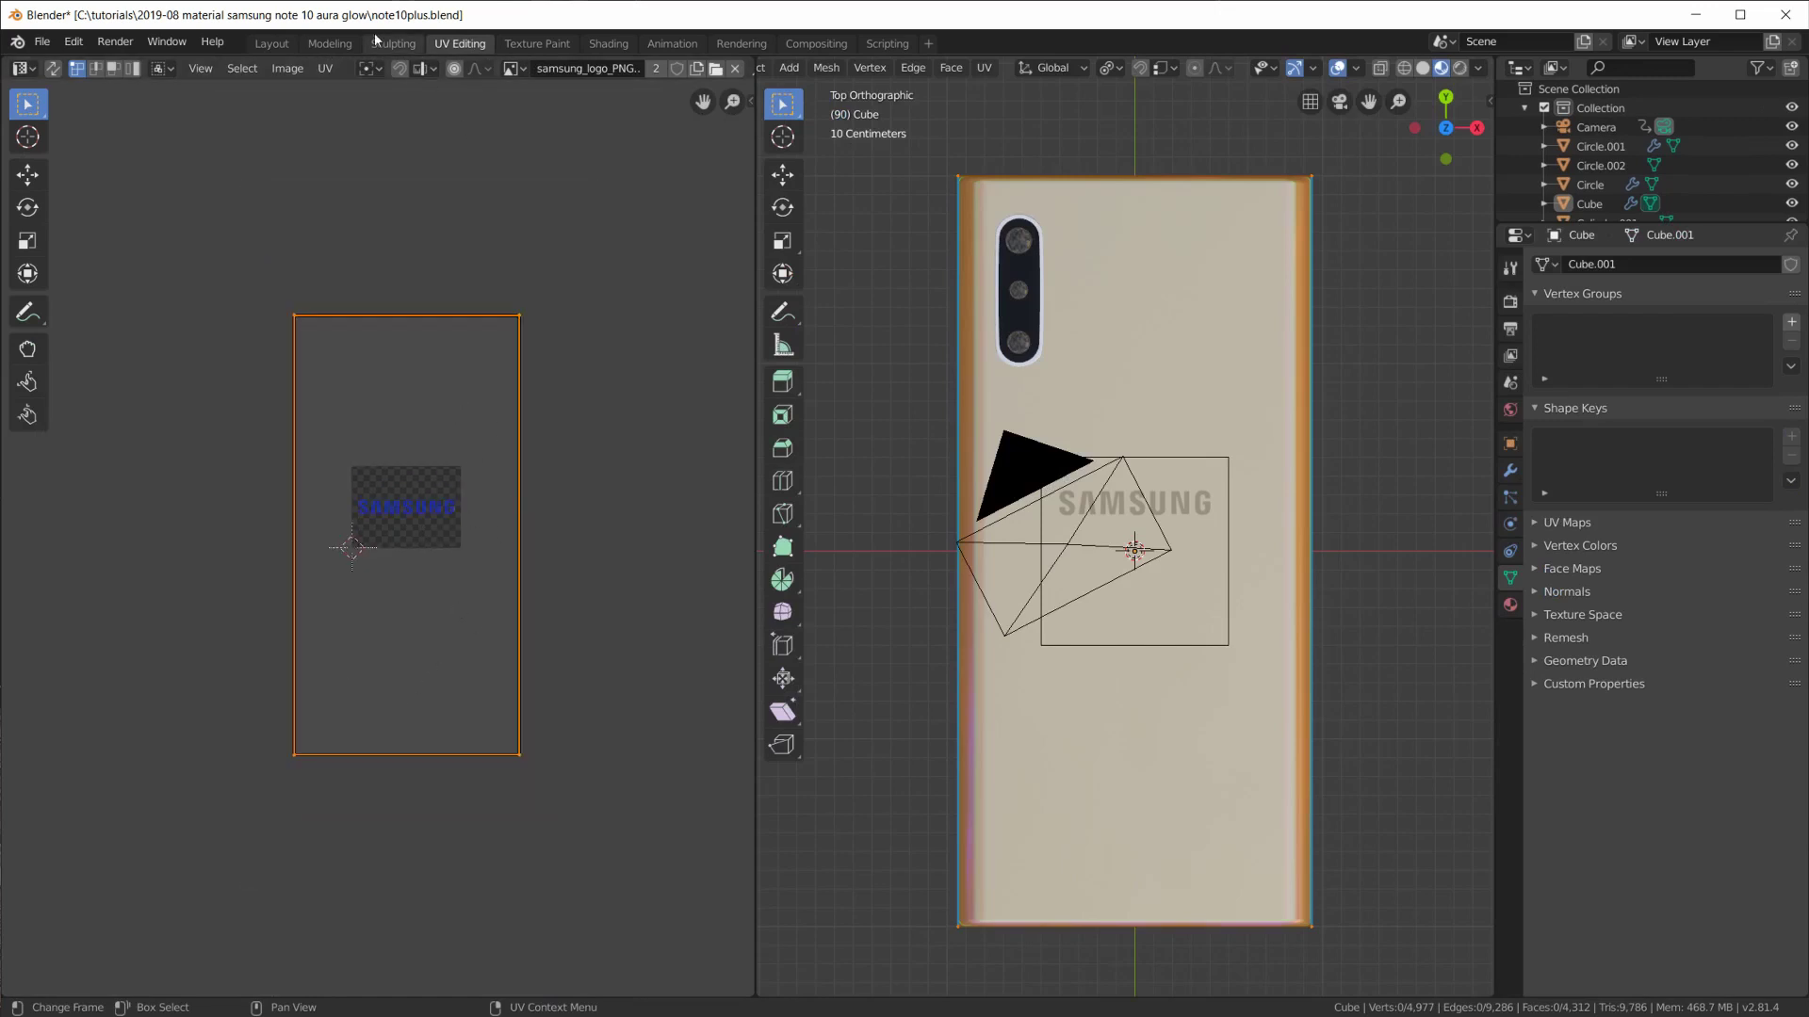
{"action": "left_click", "coordinate": [271, 43]}
{"action": "mouse_move", "coordinate": [425, 593]}
{"action": "middle_mouse_down"}
{"action": "mouse_move", "coordinate": [337, 447]}
{"action": "mouse_move", "coordinate": [383, 467]}
{"action": "mouse_move", "coordinate": [415, 433]}
{"action": "mouse_move", "coordinate": [335, 444]}
{"action": "mouse_move", "coordinate": [211, 392]}
{"action": "mouse_move", "coordinate": [282, 488]}
{"action": "mouse_move", "coordinate": [197, 564]}
{"action": "mouse_move", "coordinate": [440, 405]}
{"action": "mouse_move", "coordinate": [441, 507]}
{"action": "middle_mouse_up"}
{"action": "scroll", "coordinate": [337, 448], "scroll_direction": "up", "scroll_amount": 3}
{"action": "scroll", "coordinate": [342, 496], "scroll_direction": "up", "scroll_amount": 2}
{"action": "scroll", "coordinate": [240, 509], "scroll_direction": "down", "scroll_amount": 3}
{"action": "scroll", "coordinate": [347, 521], "scroll_direction": "down", "scroll_amount": 2}
{"action": "scroll", "coordinate": [1155, 704], "scroll_direction": "down", "scroll_amount": 2}
{"action": "scroll", "coordinate": [1154, 705], "scroll_direction": "down", "scroll_amount": 3}
{"action": "scroll", "coordinate": [1368, 679], "scroll_direction": "up", "scroll_amount": 1}
{"action": "scroll", "coordinate": [1369, 679], "scroll_direction": "down", "scroll_amount": 2}
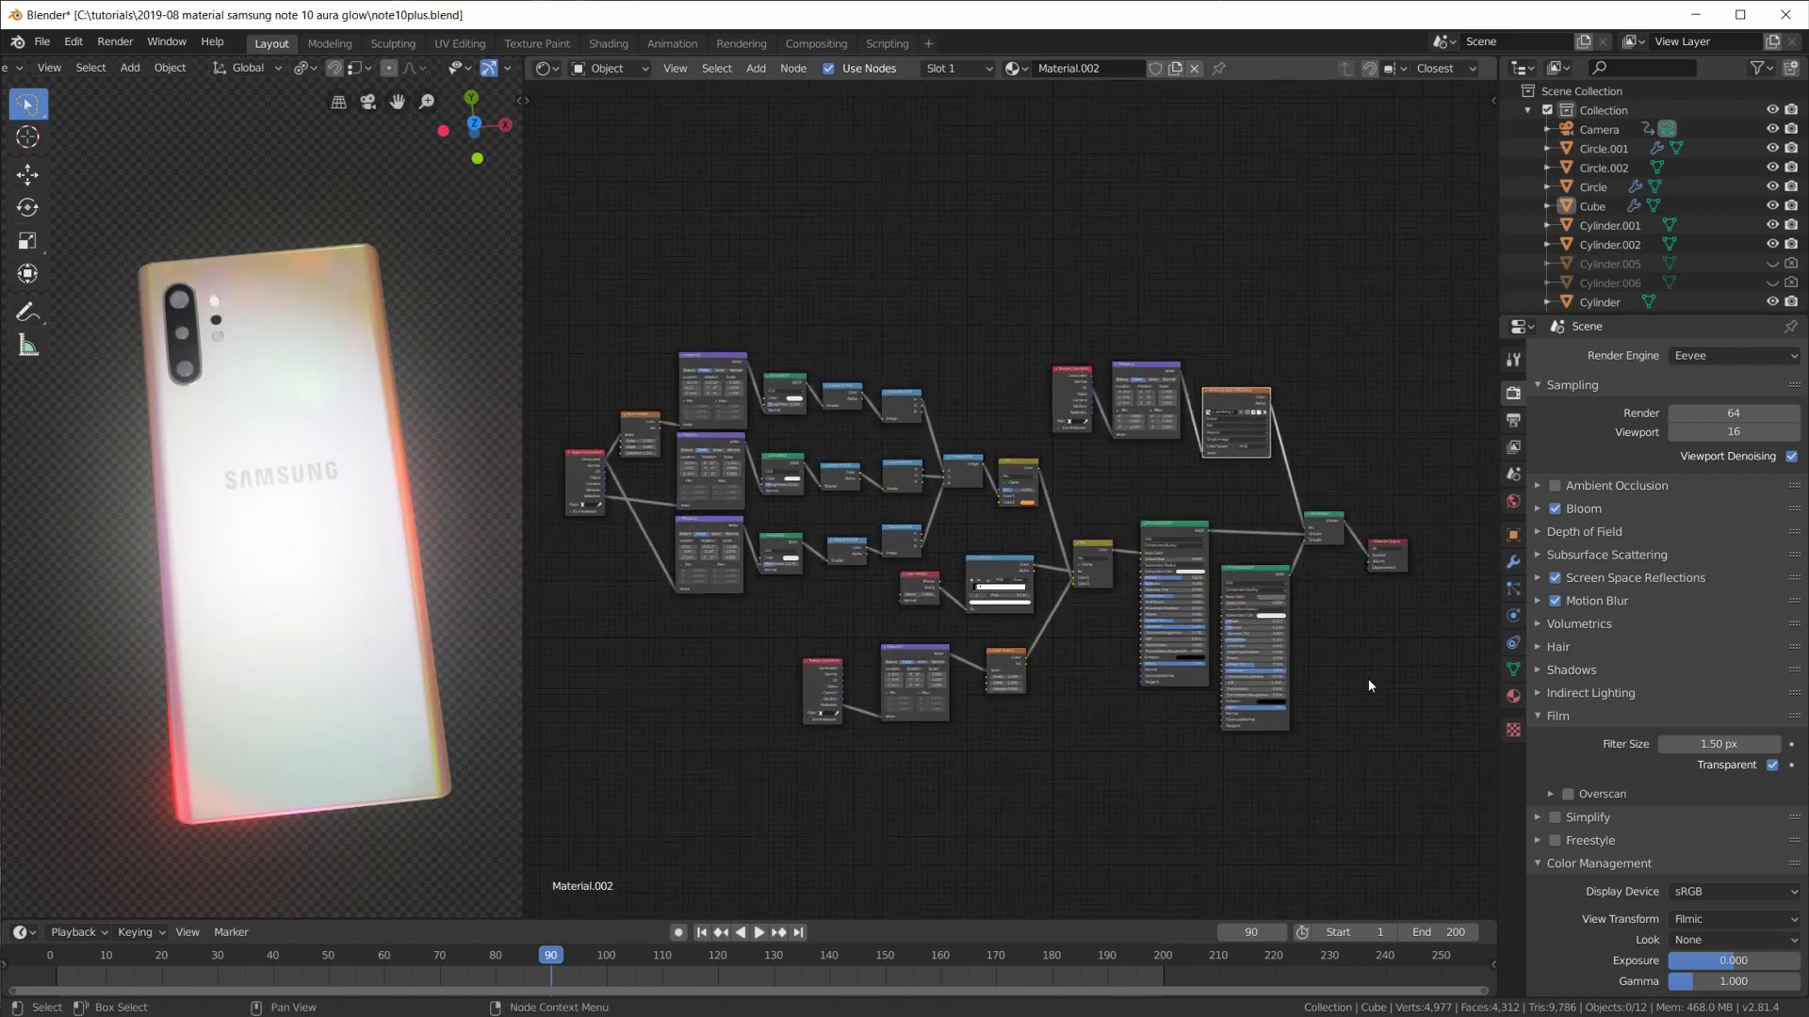
{"action": "scroll", "coordinate": [1368, 679], "scroll_direction": "down", "scroll_amount": 1}
{"action": "key", "text": "ctrl+space"}
{"action": "scroll", "coordinate": [1214, 765], "scroll_direction": "up", "scroll_amount": 2}
{"action": "scroll", "coordinate": [1213, 765], "scroll_direction": "up", "scroll_amount": 2}
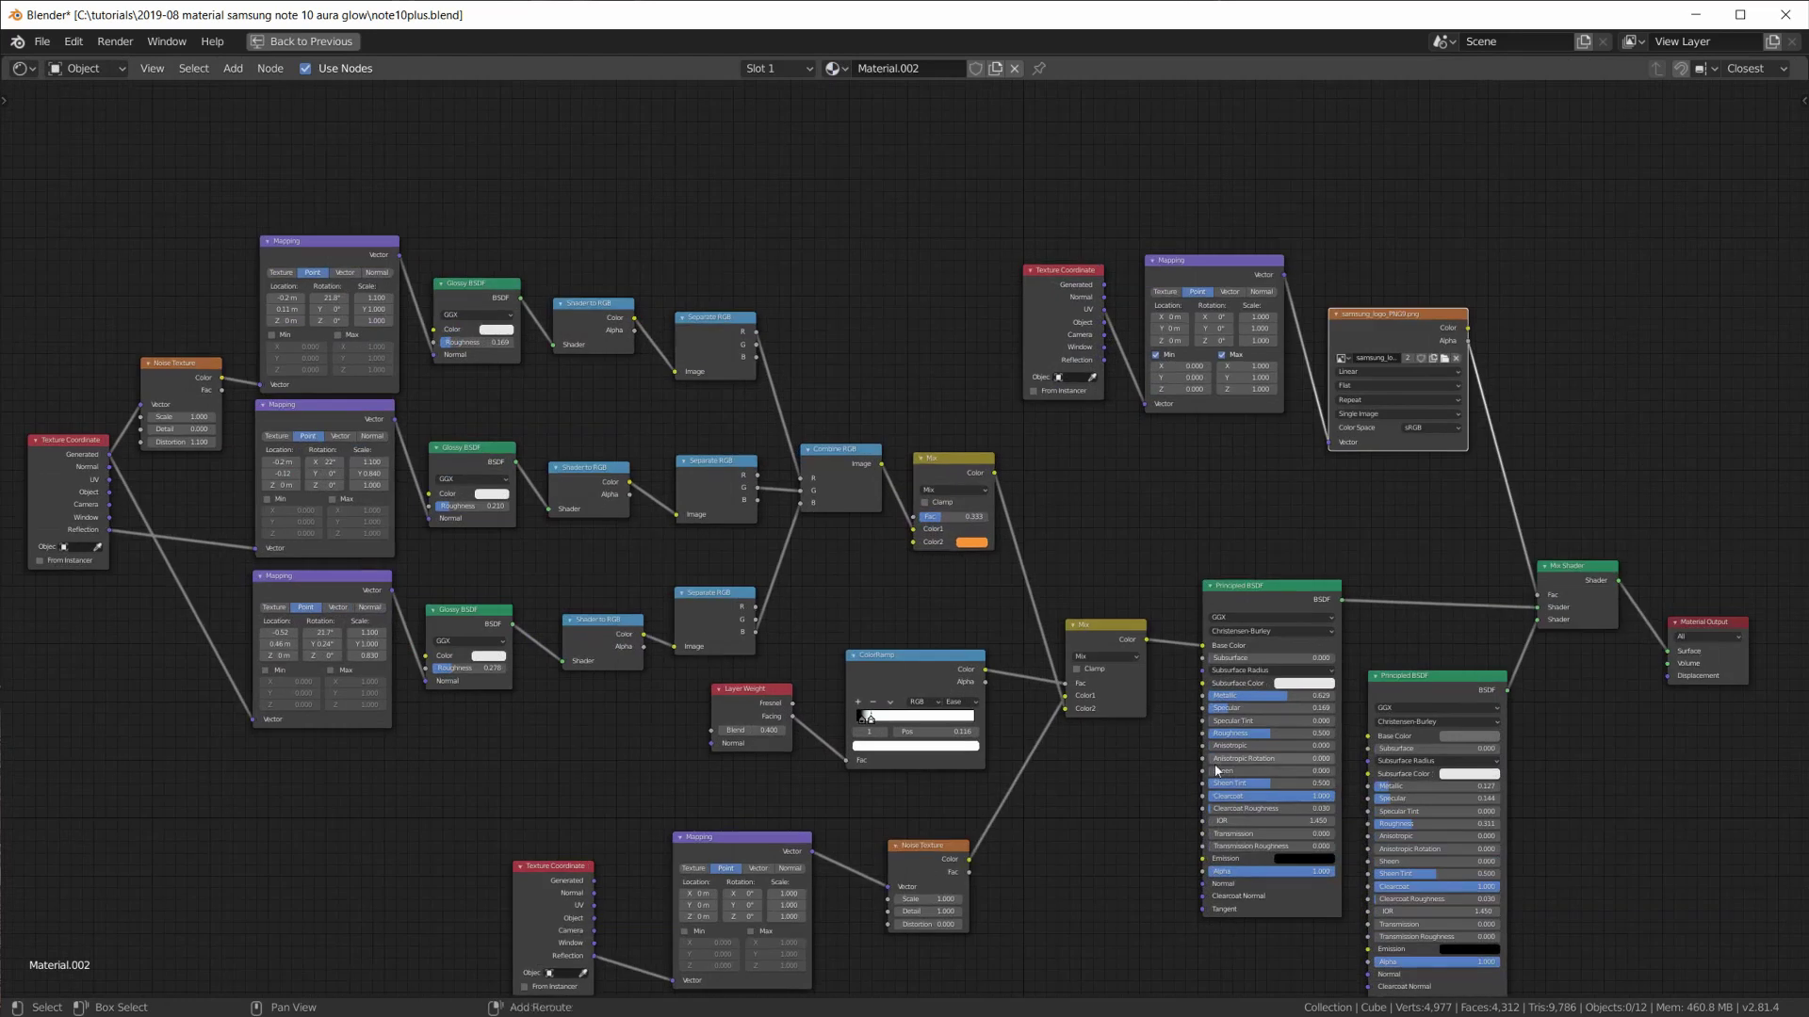
{"action": "scroll", "coordinate": [1194, 652], "scroll_direction": "down", "scroll_amount": 1}
{"action": "key", "text": "ctrl+space"}
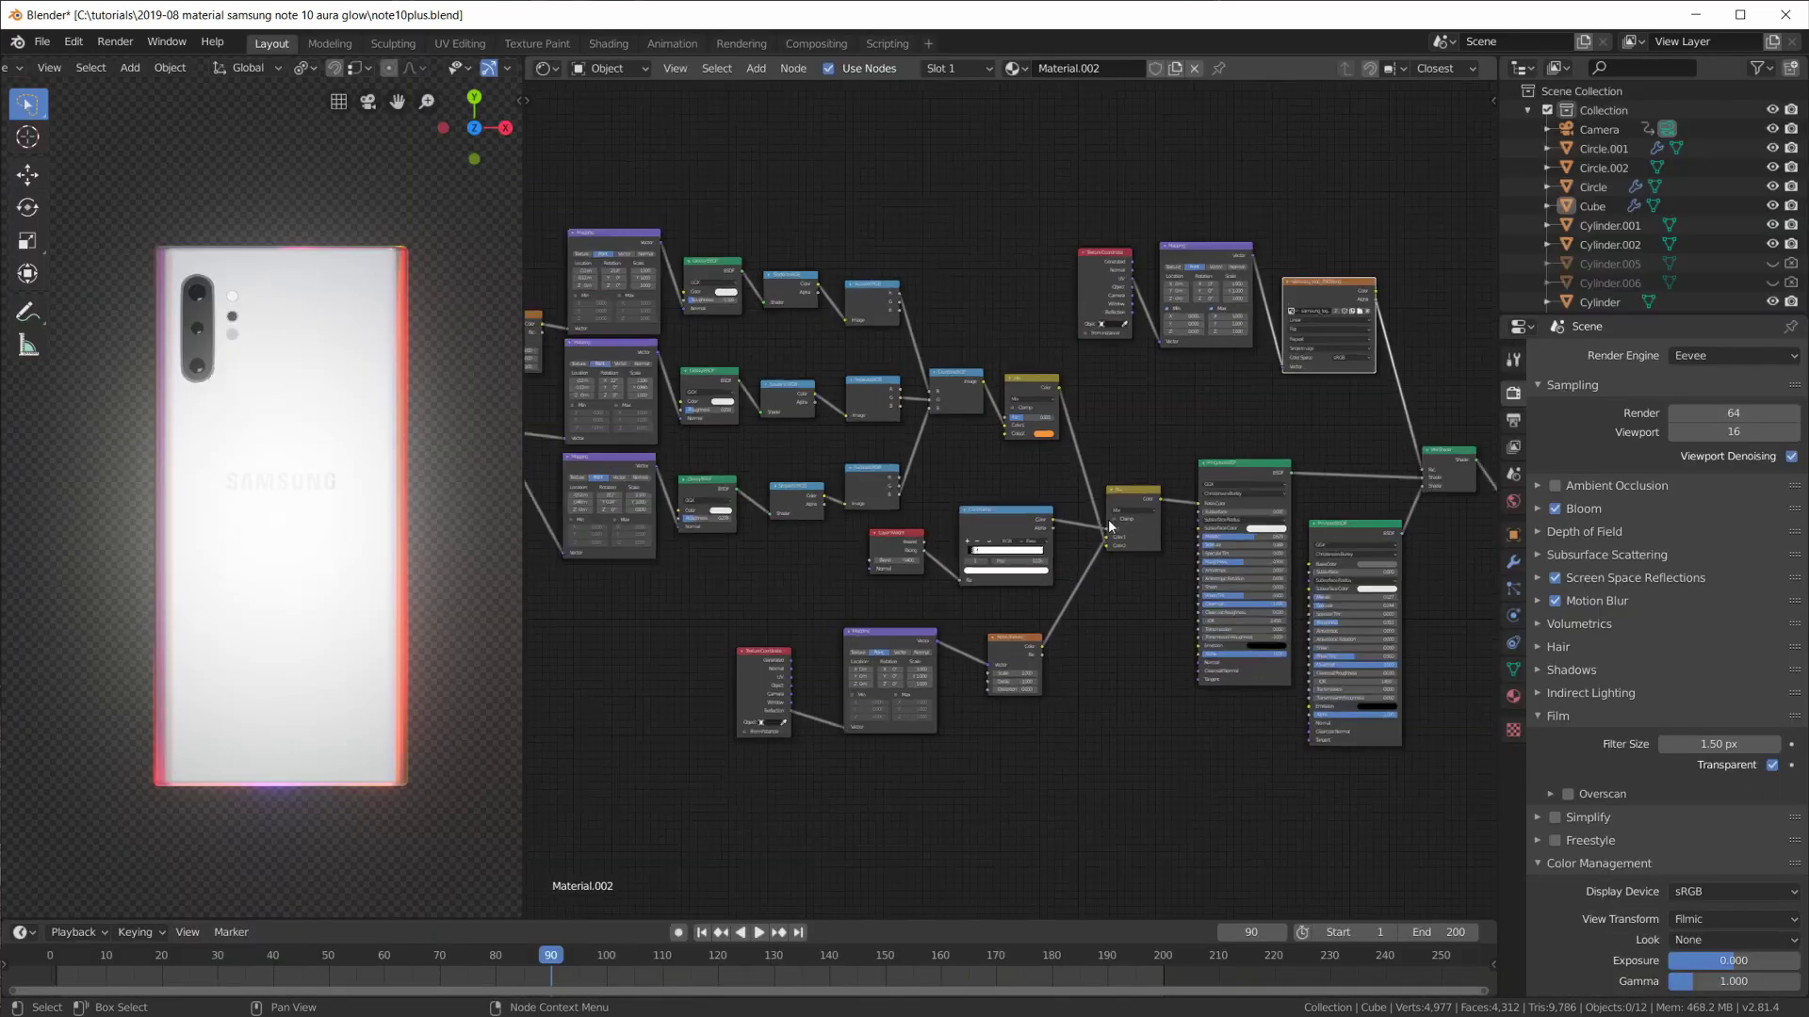
{"action": "scroll", "coordinate": [1108, 519], "scroll_direction": "down", "scroll_amount": 1}
{"action": "scroll", "coordinate": [1098, 562], "scroll_direction": "up", "scroll_amount": 1}
{"action": "scroll", "coordinate": [1097, 580], "scroll_direction": "down", "scroll_amount": 1}
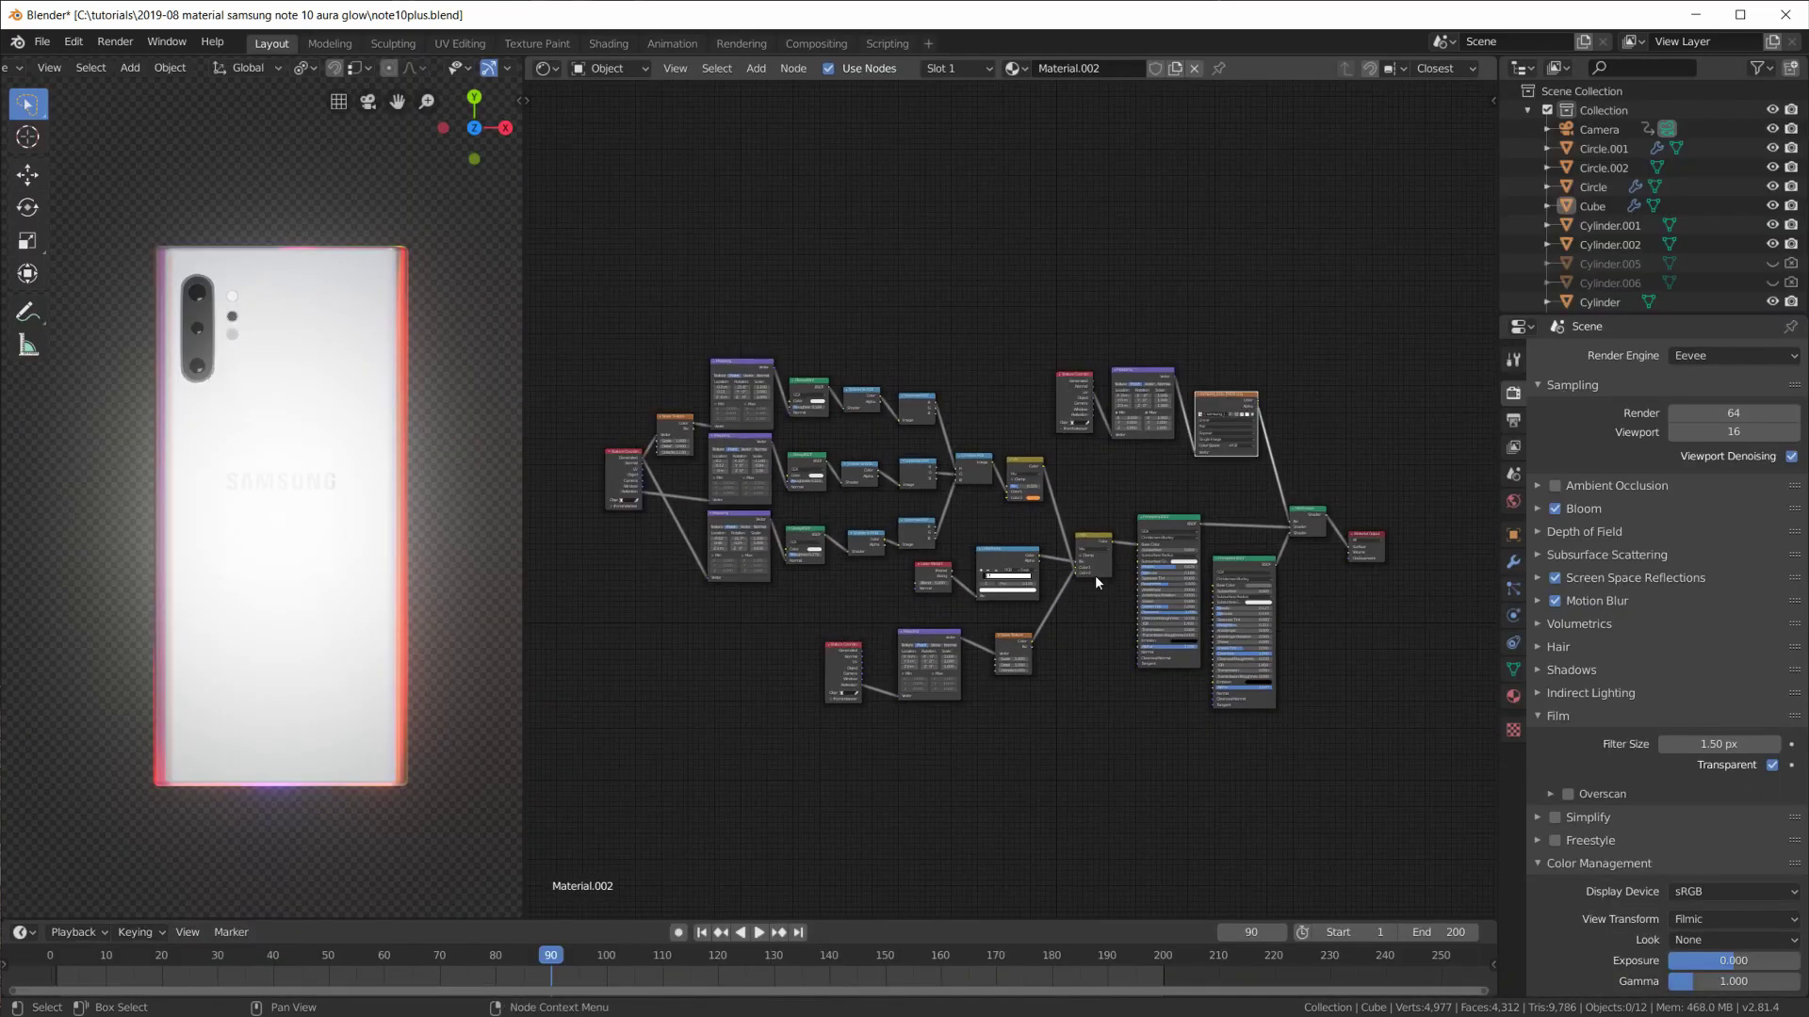